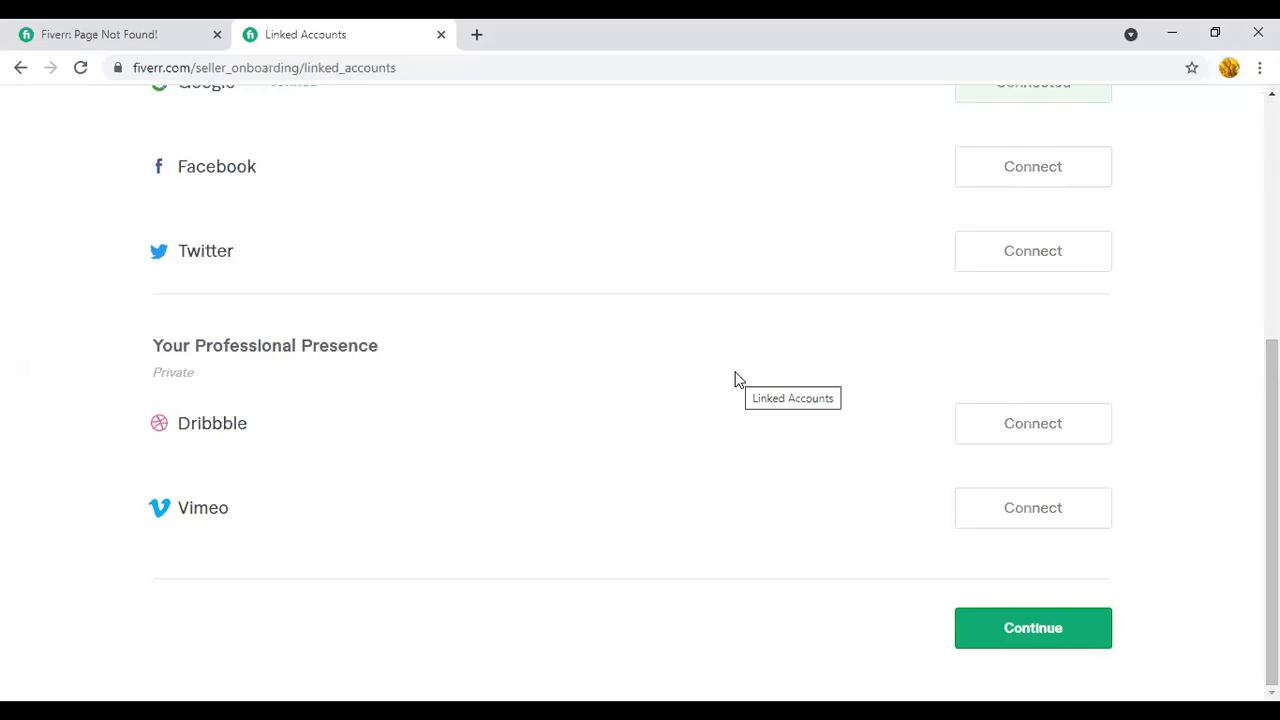
- Continue past the linked accounts and finish the seller onboarding to start creating the first gig
{"action": "left_click", "coordinate": [1045, 641]}
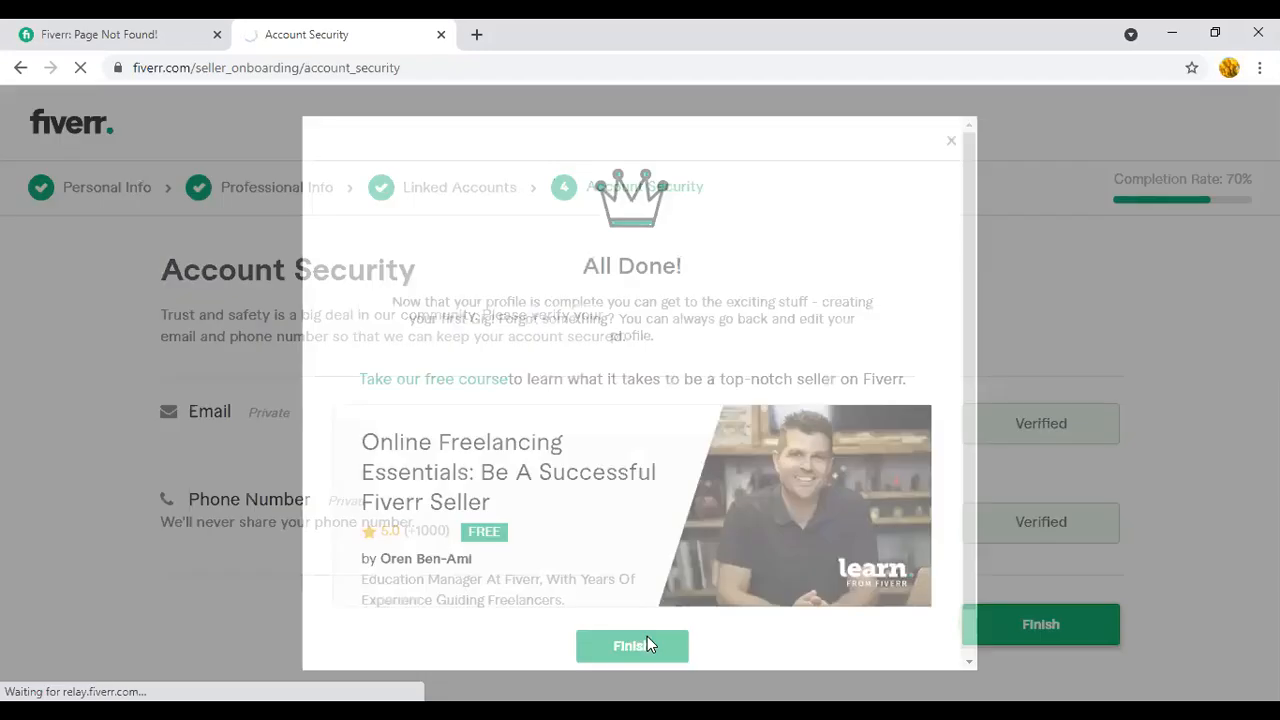
{"action": "left_click", "coordinate": [632, 646]}
- Enter the gig title "do design professional business card in 24 hours"
{"action": "left_click", "coordinate": [548, 376]}
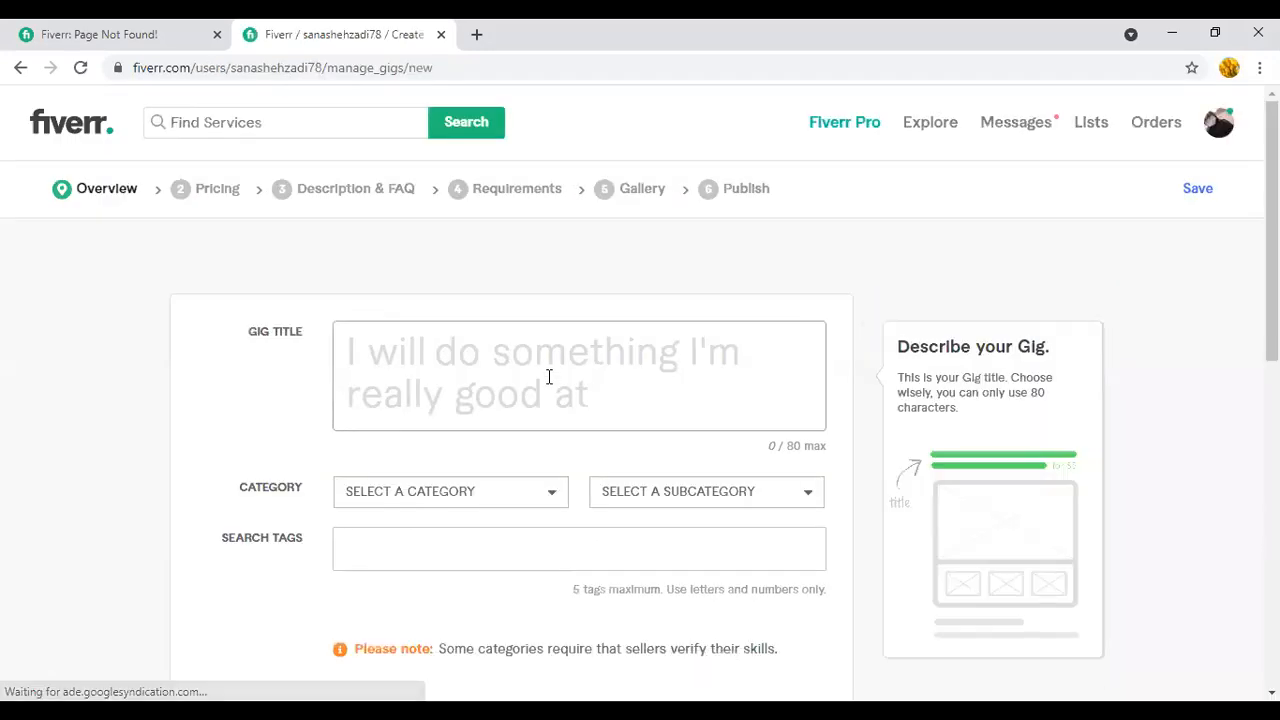
{"action": "type", "text": "do"}
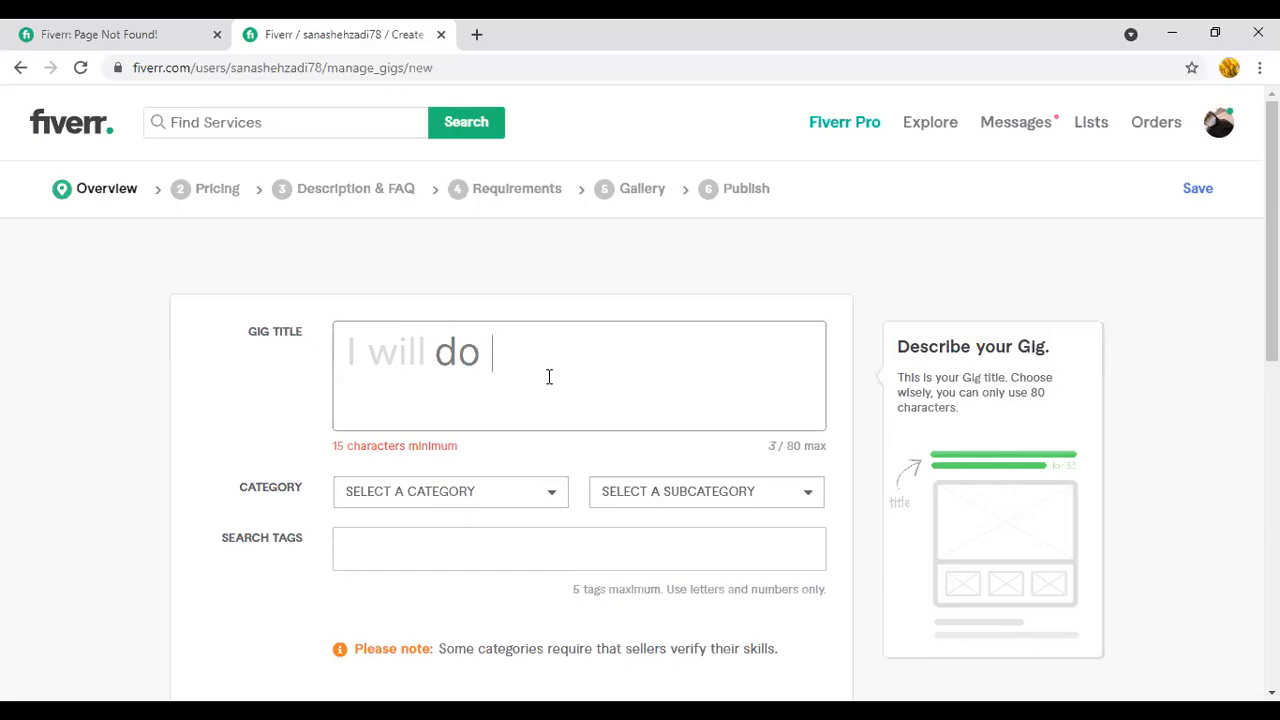
{"action": "type", "text": "design"}
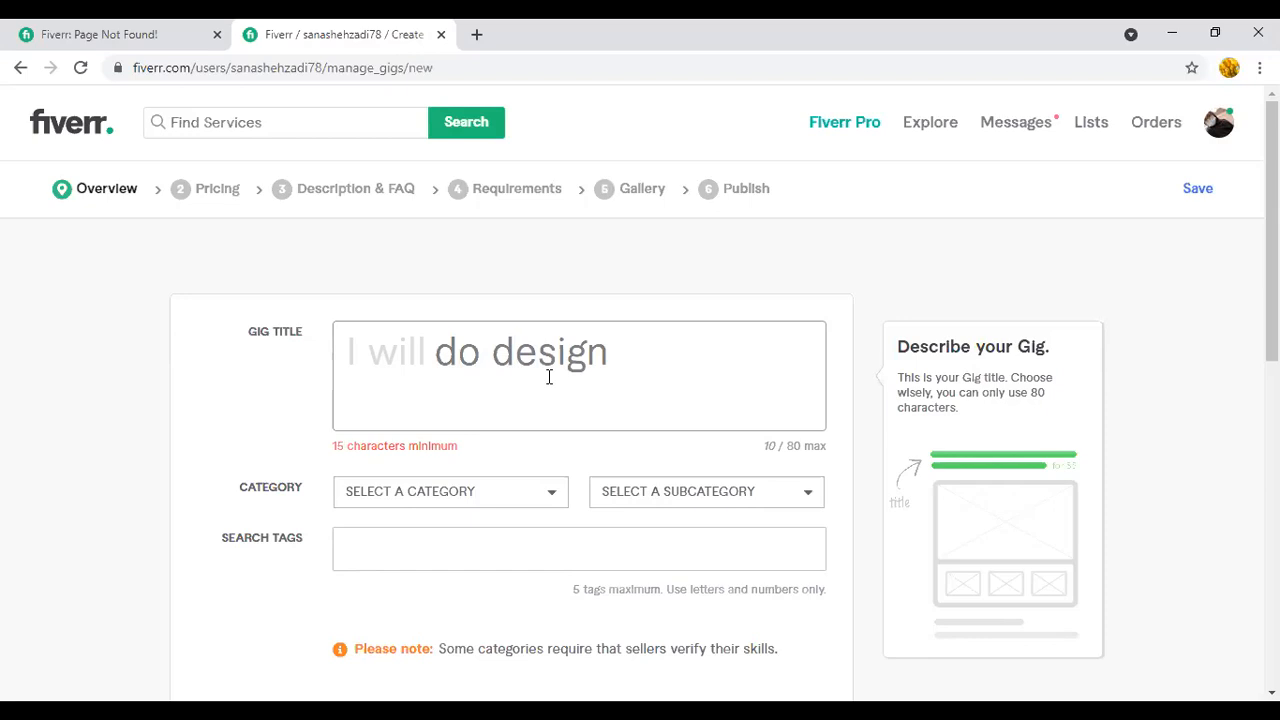
{"action": "type", "text": "profess"}
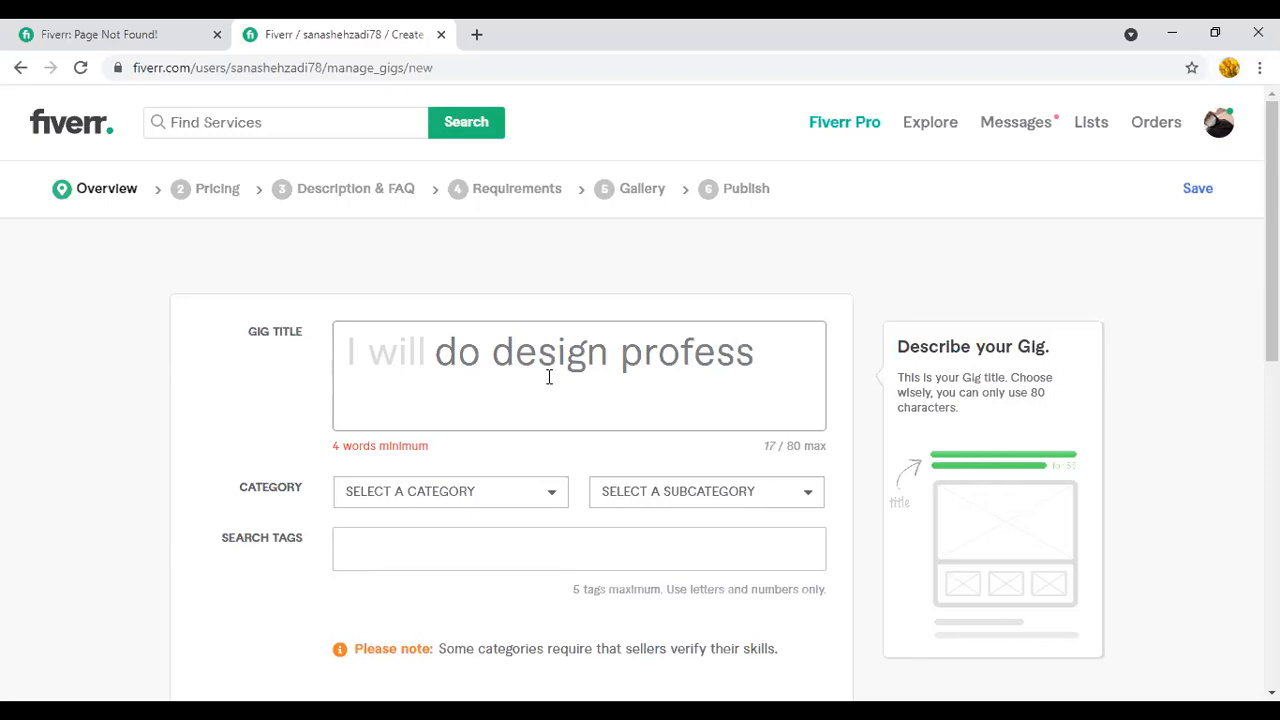
{"action": "type", "text": "ional "}
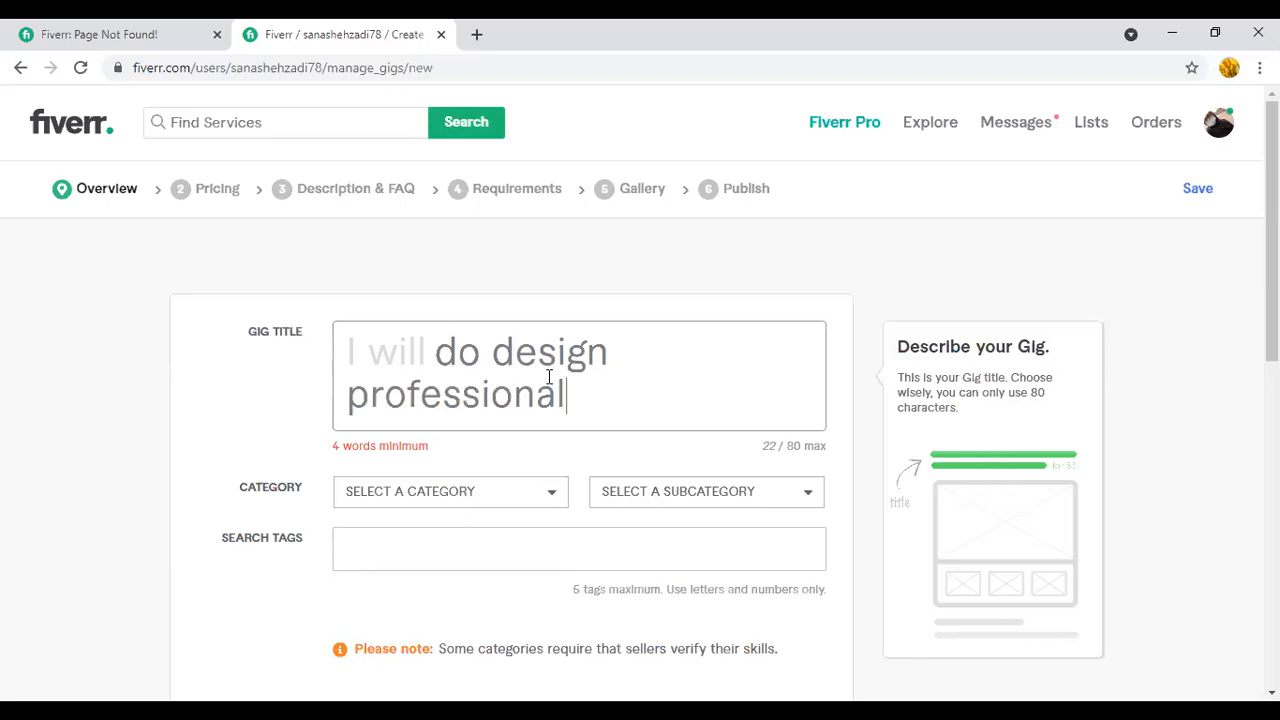
{"action": "type", "text": "buss"}
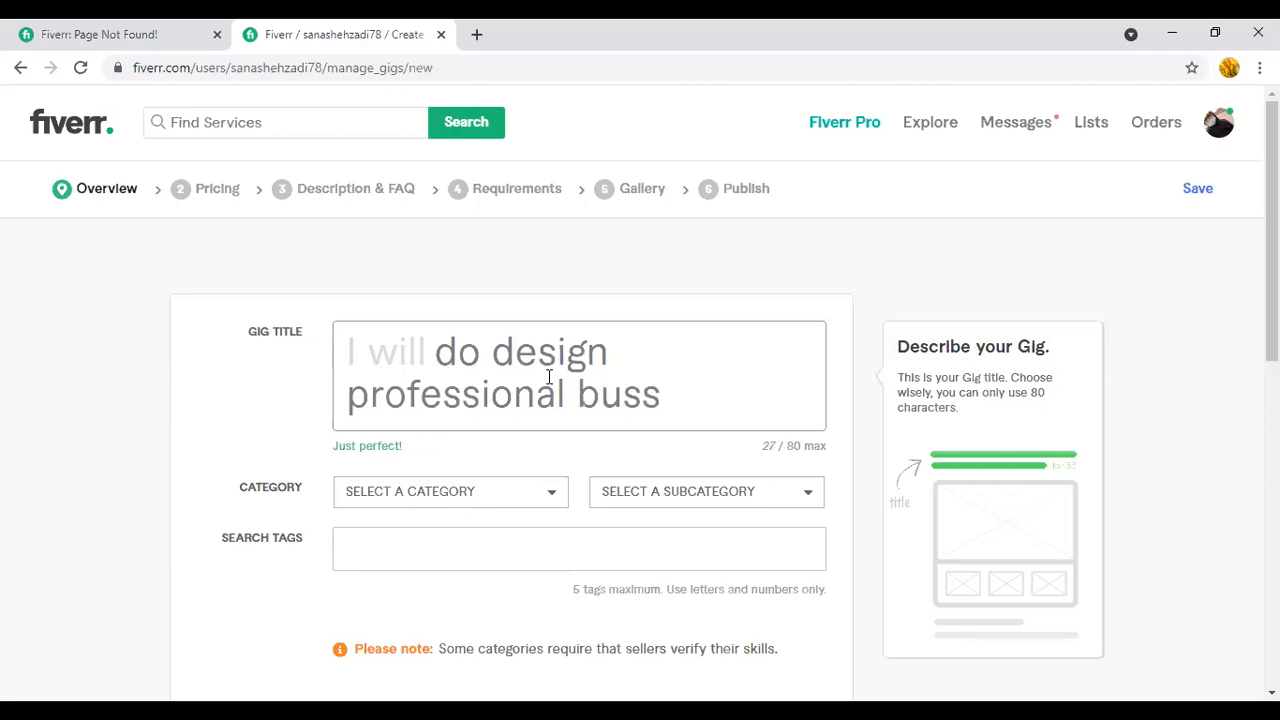
{"action": "key", "text": "BackSpace"}
{"action": "type", "text": "i"}
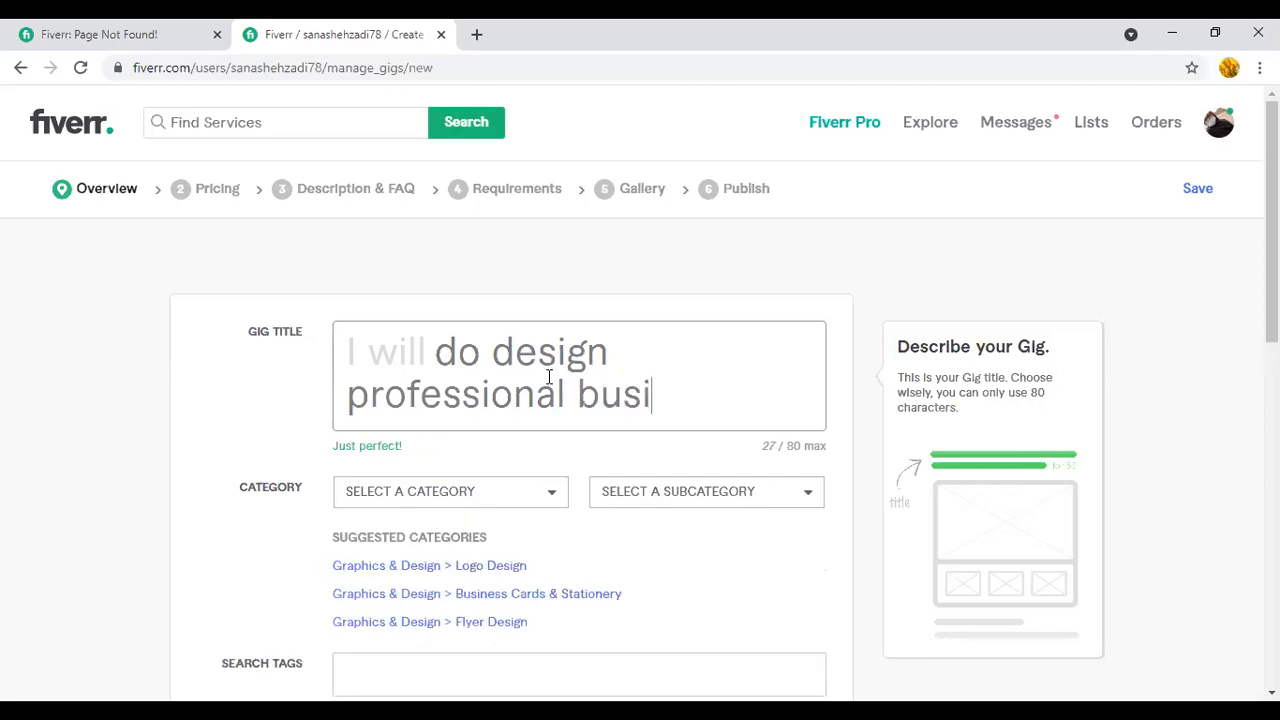
{"action": "type", "text": "ness "}
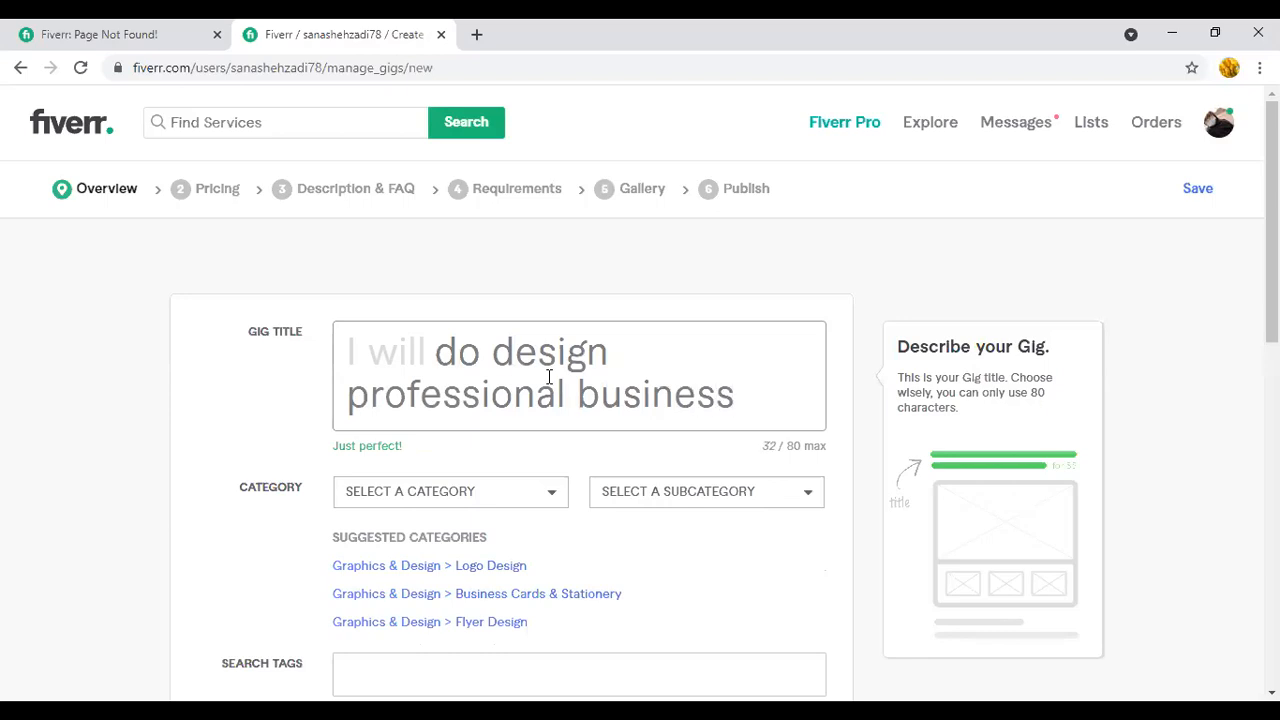
{"action": "type", "text": "card "}
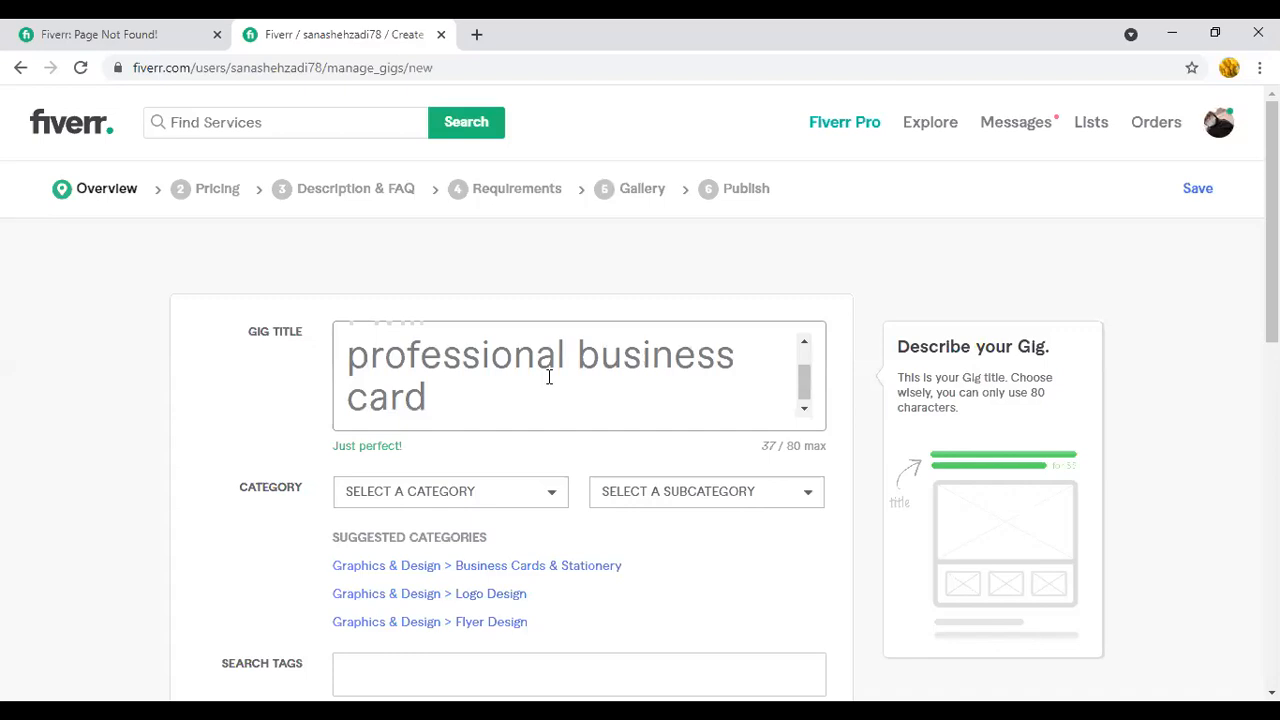
{"action": "type", "text": "in 24 hours"}
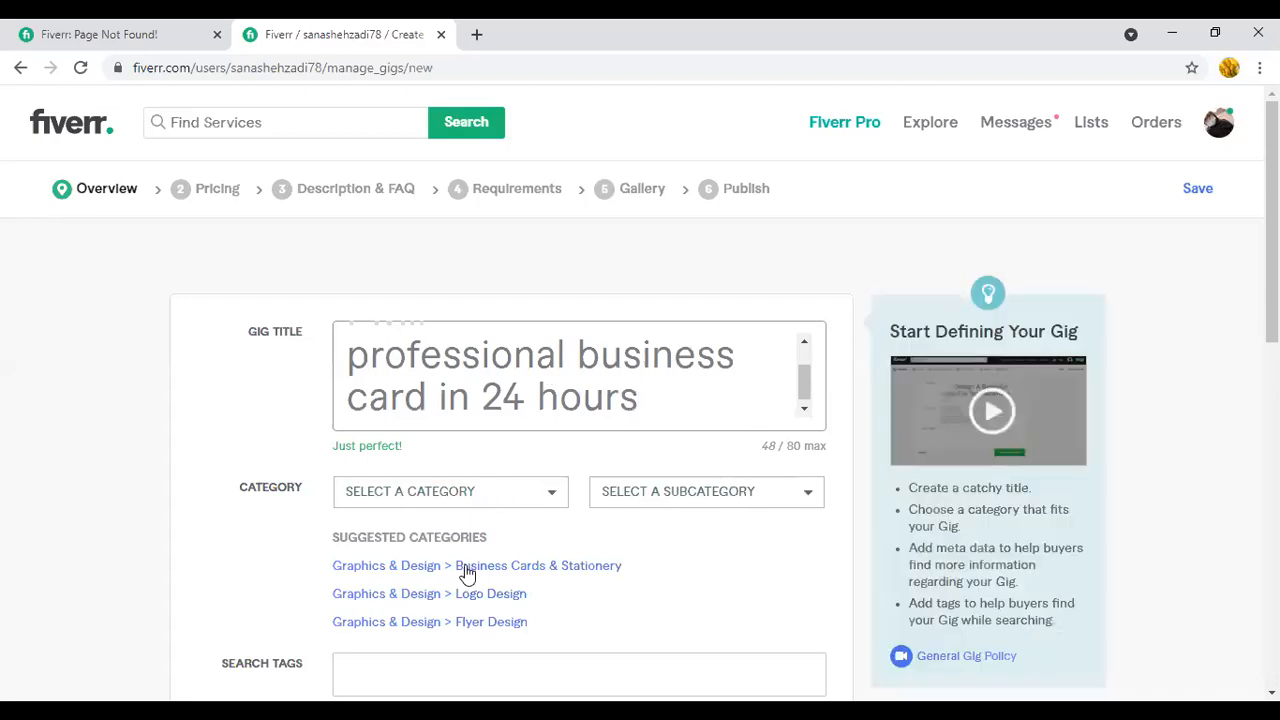
- Set the gig category to Graphics & Design > Business Cards & Stationery and its main type to Business Cards
{"action": "left_click", "coordinate": [476, 565]}
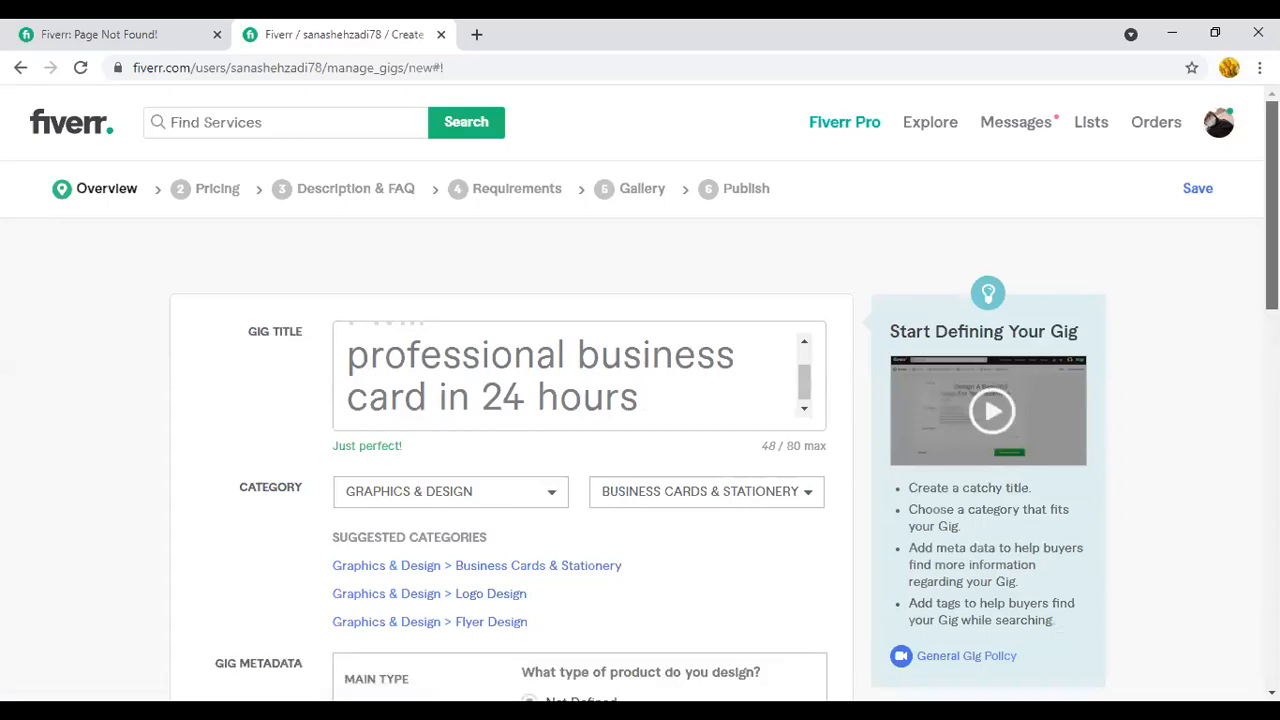
{"action": "scroll", "coordinate": [689, 348], "scroll_direction": "down", "scroll_amount": 3}
{"action": "scroll", "coordinate": [579, 327], "scroll_direction": "down", "scroll_amount": 1}
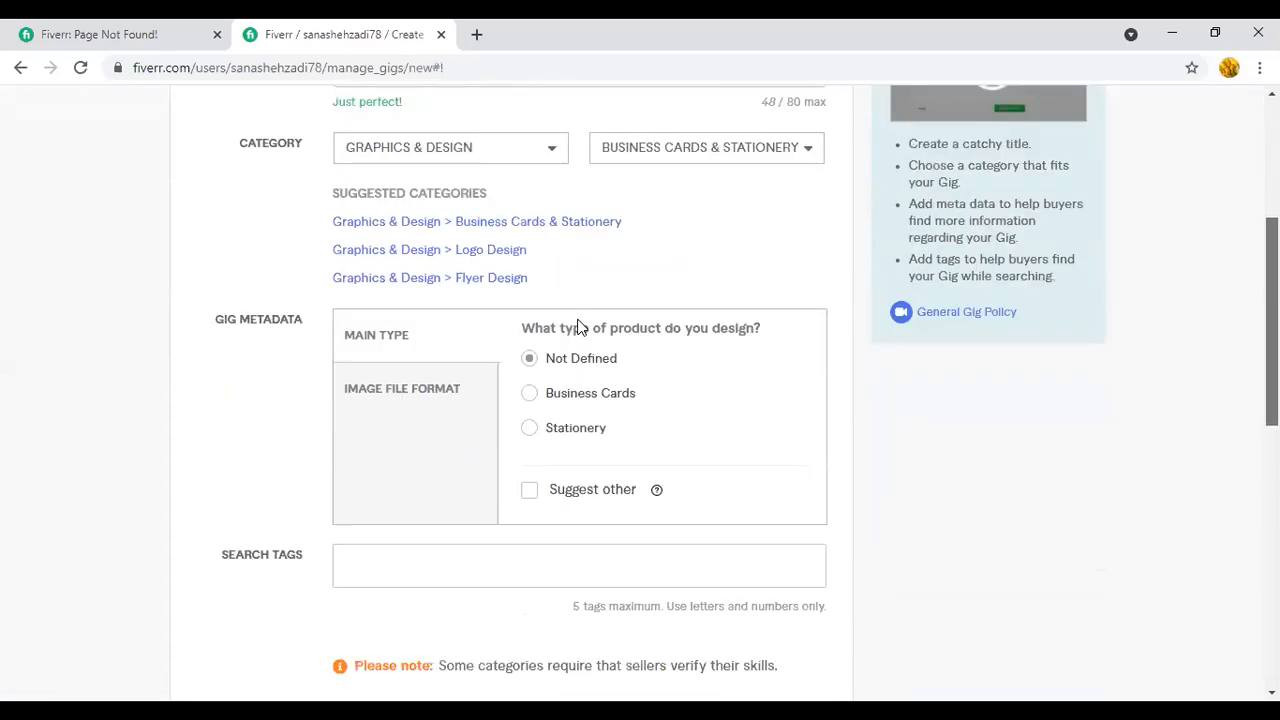
{"action": "scroll", "coordinate": [578, 327], "scroll_direction": "down", "scroll_amount": 1}
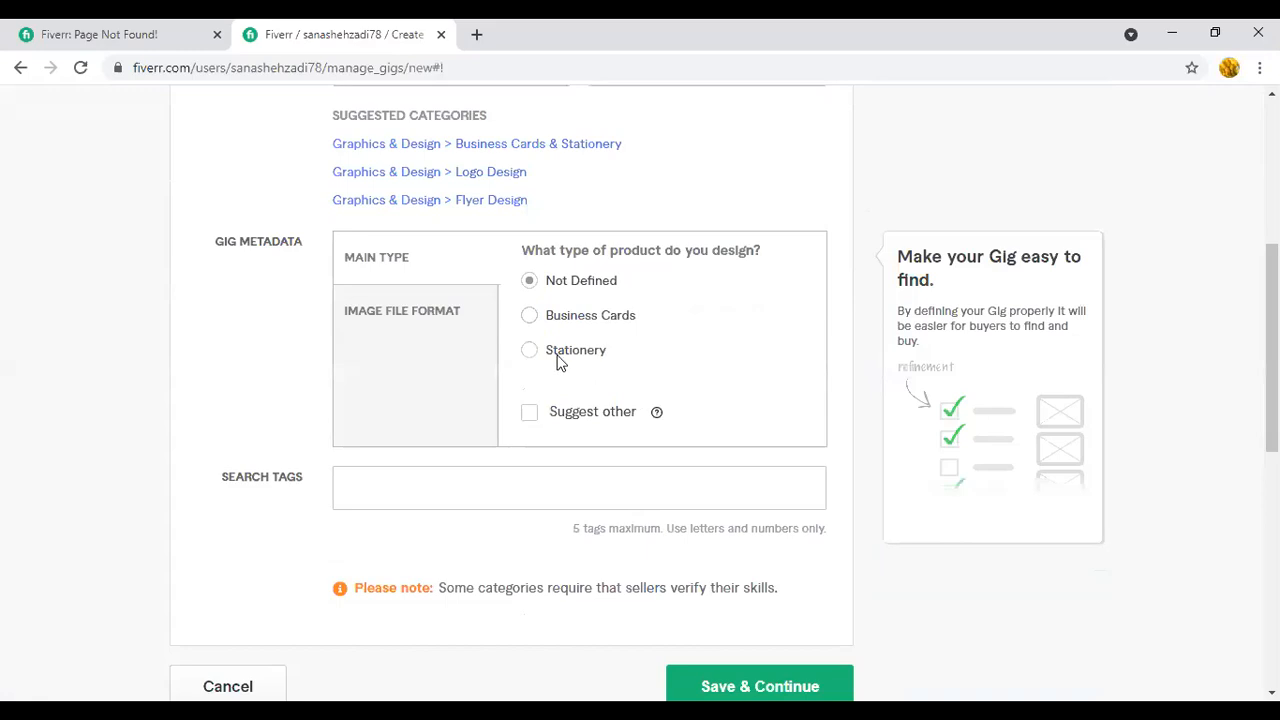
{"action": "left_click", "coordinate": [588, 316]}
- Select the image file formats offered in the gig metadata
{"action": "scroll", "coordinate": [731, 243], "scroll_direction": "down", "scroll_amount": 3}
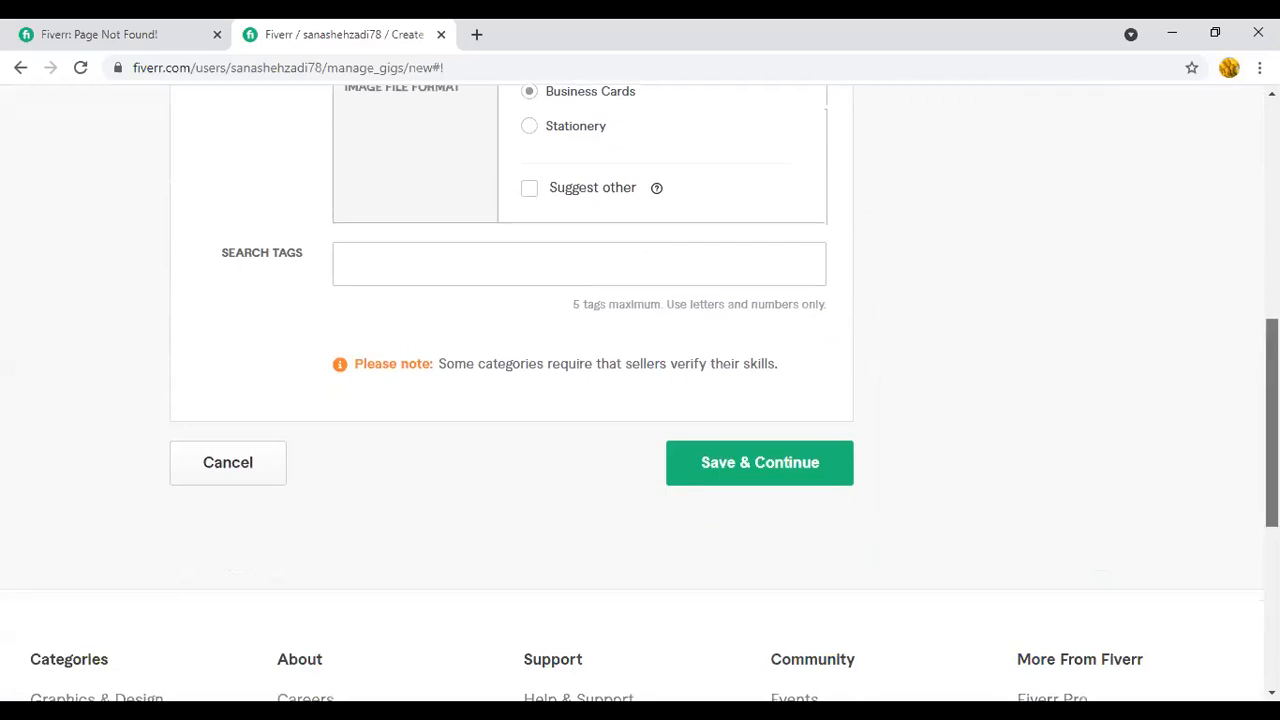
{"action": "scroll", "coordinate": [640, 400], "scroll_direction": "up", "scroll_amount": 4}
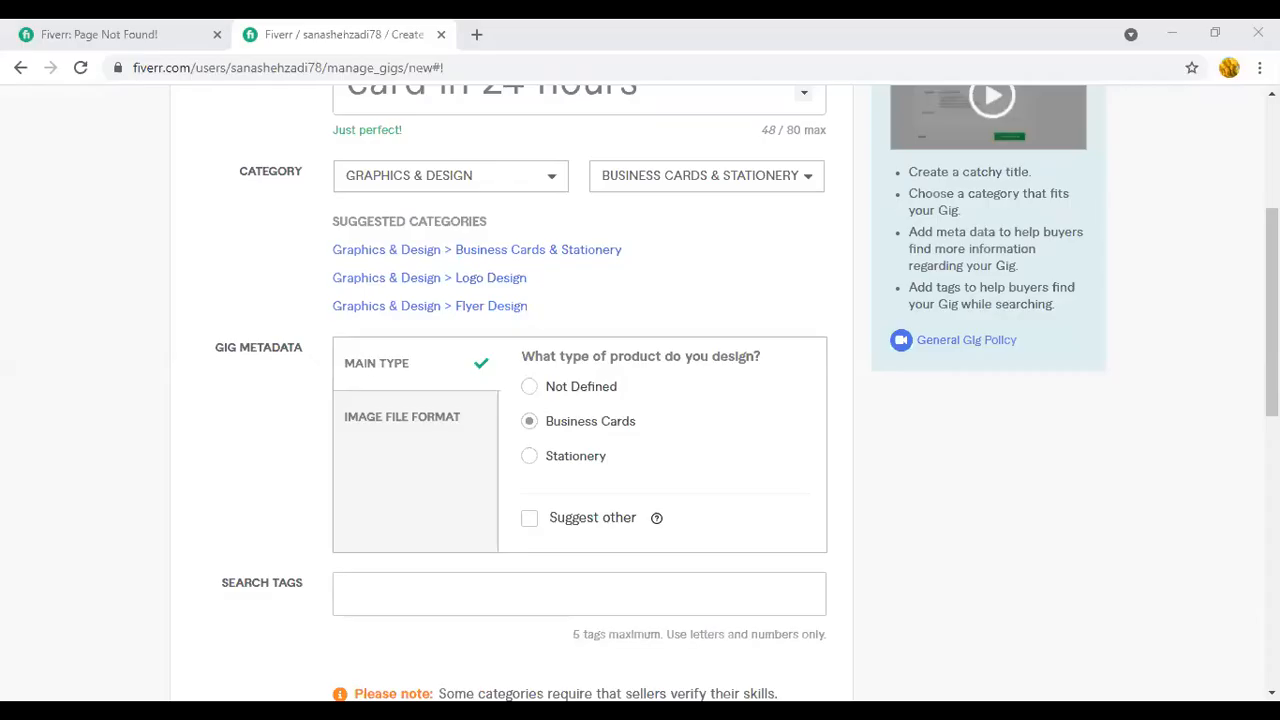
{"action": "mouse_move", "coordinate": [799, 209]}
{"action": "mouse_move", "coordinate": [397, 455]}
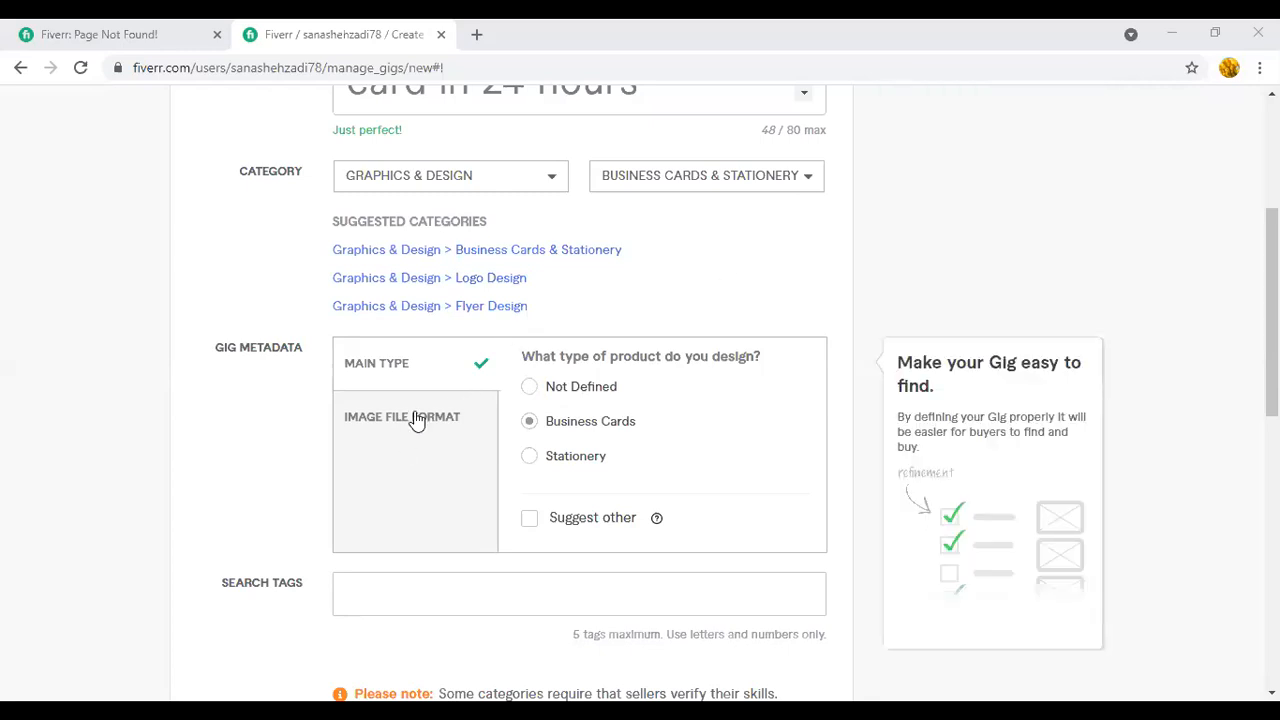
{"action": "left_click", "coordinate": [417, 421]}
{"action": "left_click", "coordinate": [529, 475]}
{"action": "left_click", "coordinate": [530, 443]}
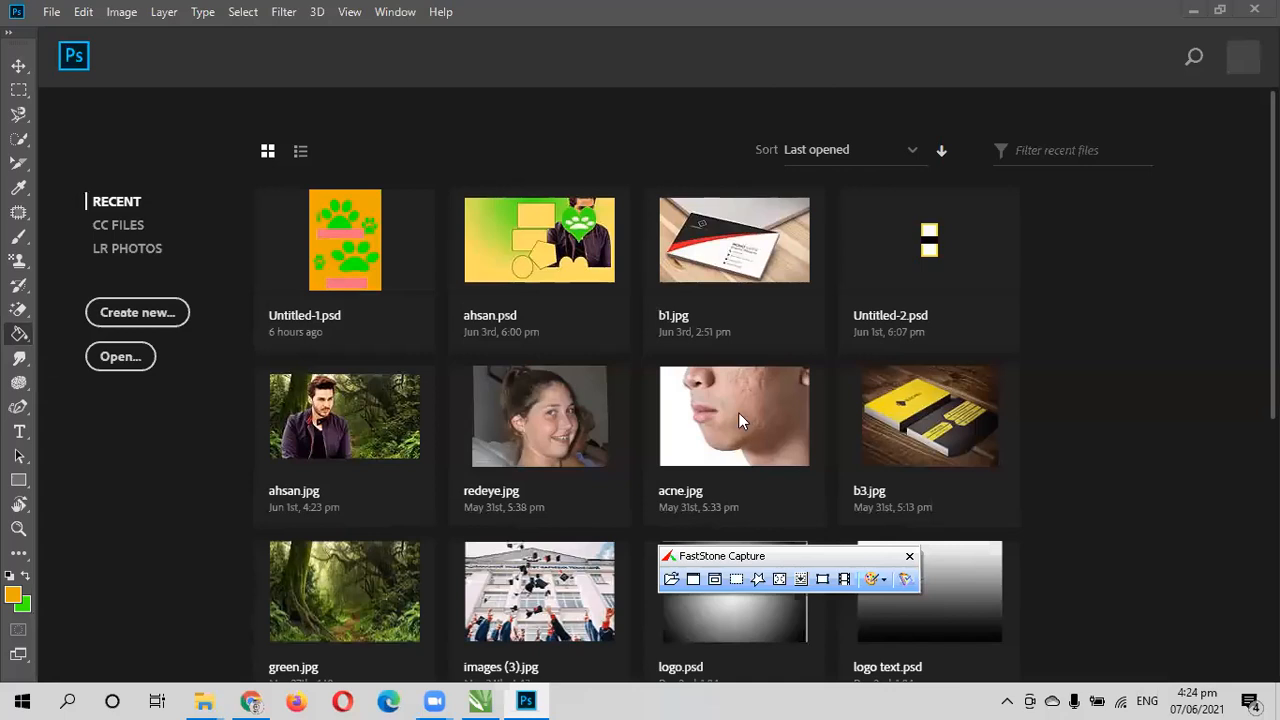
{"action": "scroll", "coordinate": [519, 498], "scroll_direction": "down", "scroll_amount": 5}
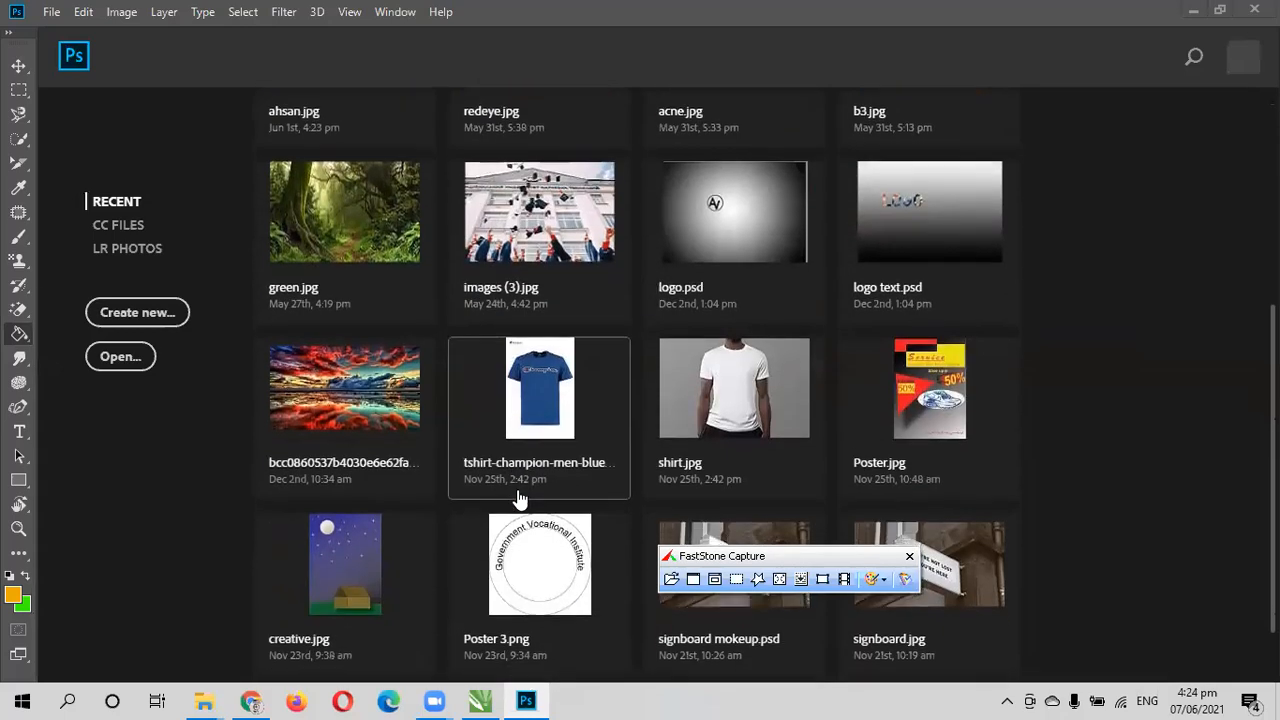
{"action": "scroll", "coordinate": [519, 498], "scroll_direction": "up", "scroll_amount": 5}
{"action": "scroll", "coordinate": [519, 498], "scroll_direction": "down", "scroll_amount": 2}
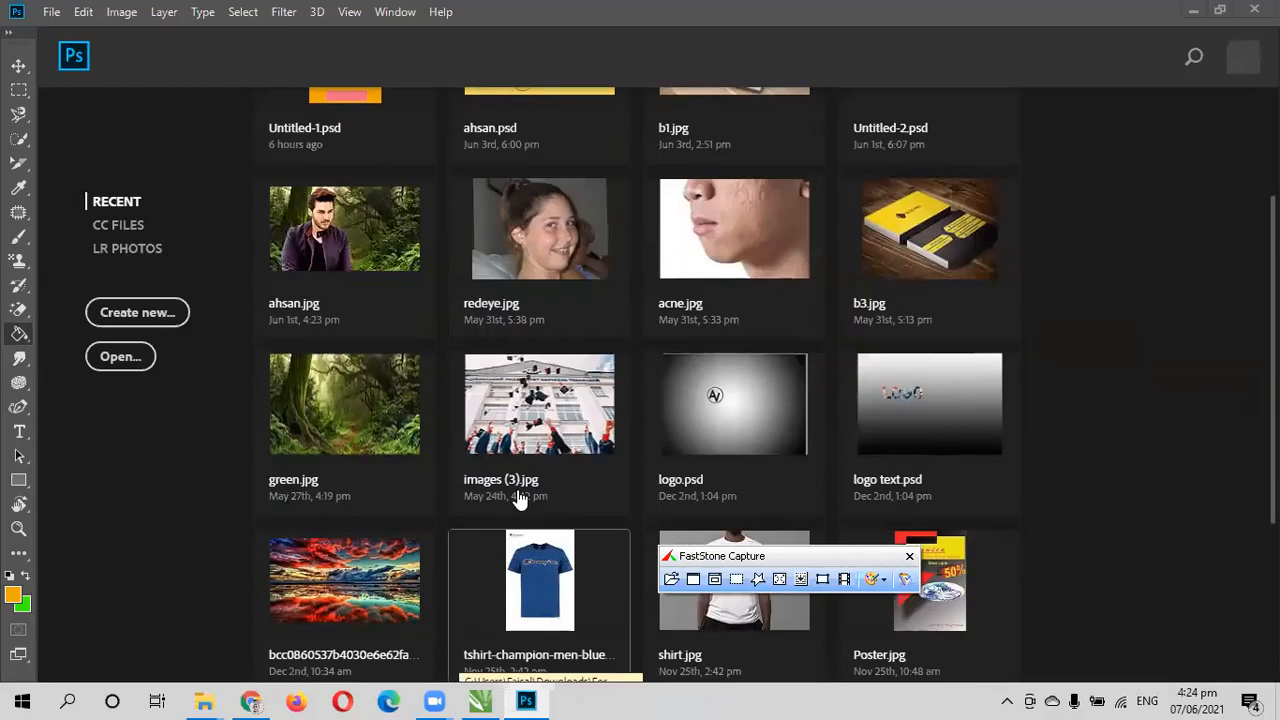
{"action": "scroll", "coordinate": [519, 498], "scroll_direction": "down", "scroll_amount": 1}
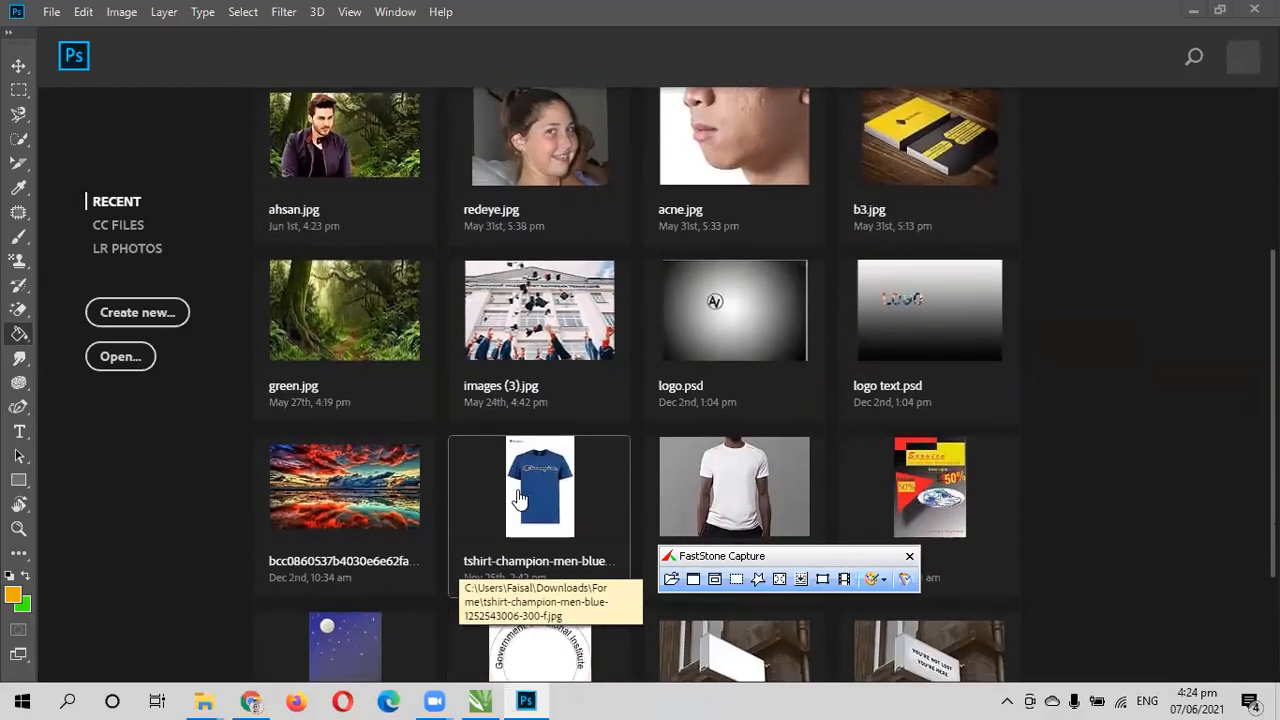
{"action": "scroll", "coordinate": [519, 498], "scroll_direction": "up", "scroll_amount": 3}
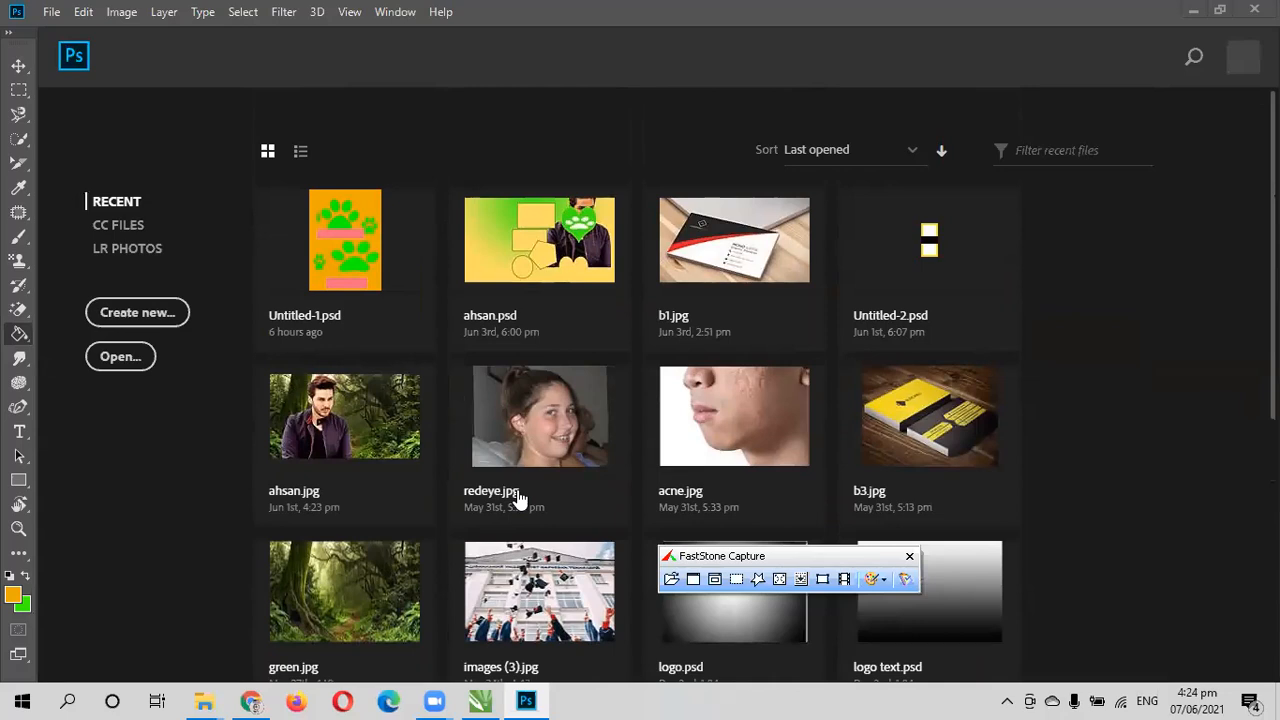
- Switch to Chrome, replace the translation page with a new tab, and search Google for "freepik" to open the Freepik website
{"action": "left_click", "coordinate": [254, 701]}
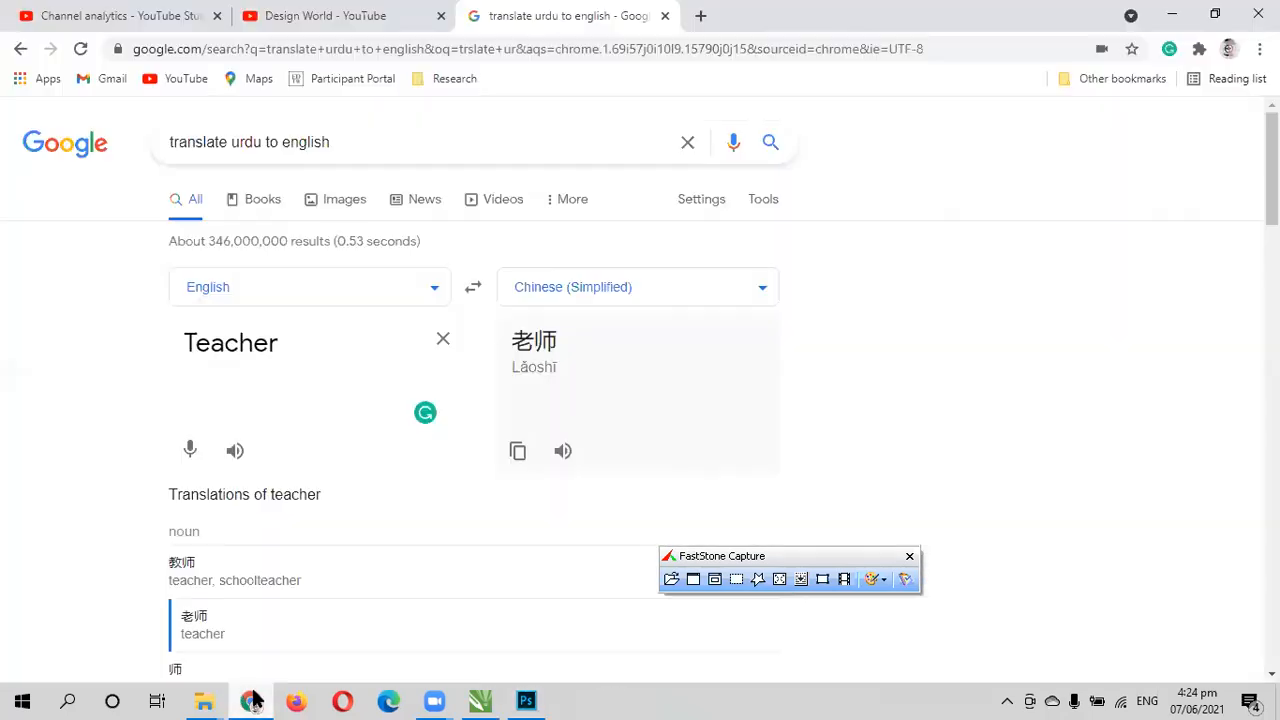
{"action": "left_click", "coordinate": [700, 15]}
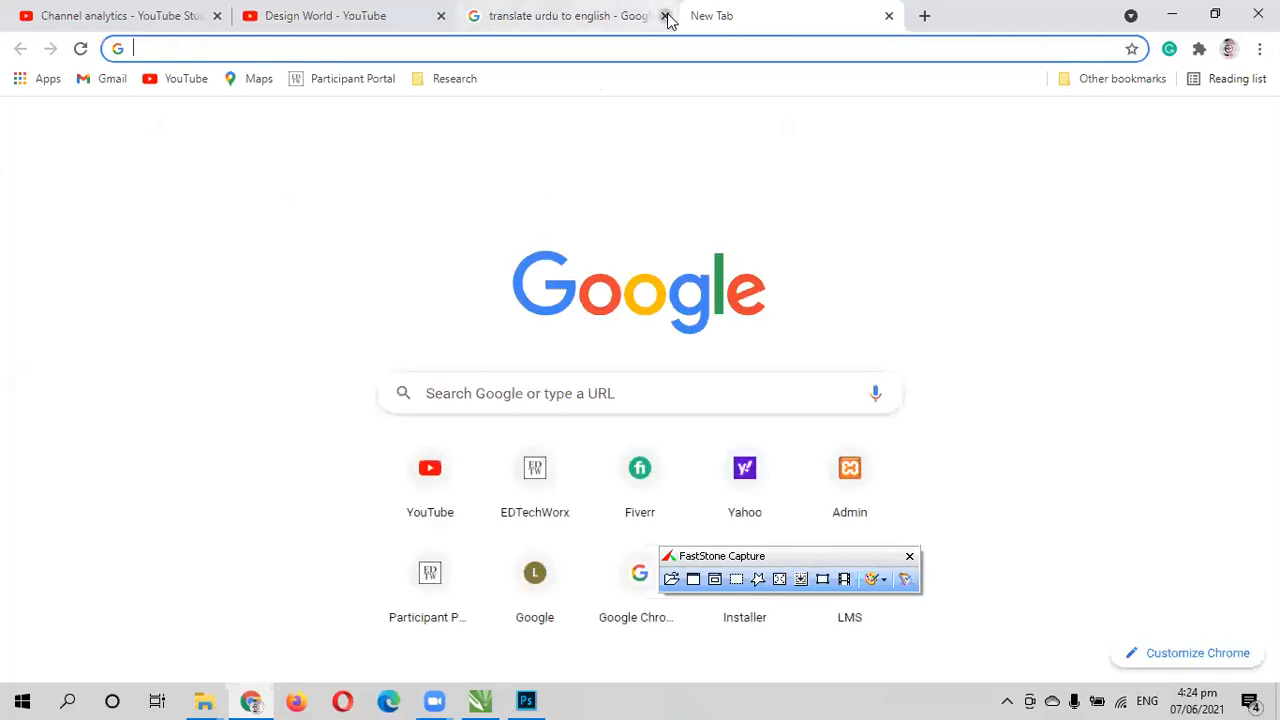
{"action": "left_click", "coordinate": [665, 16]}
{"action": "left_click", "coordinate": [549, 381]}
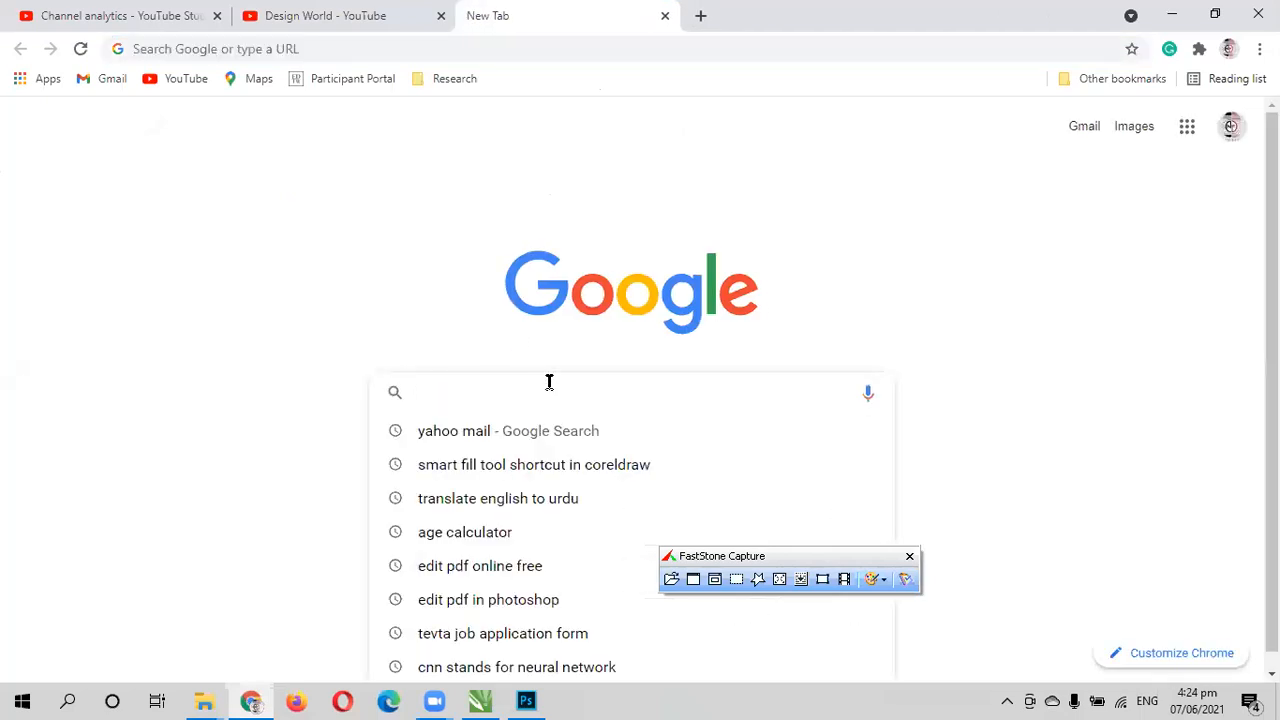
{"action": "type", "text": "freepik"}
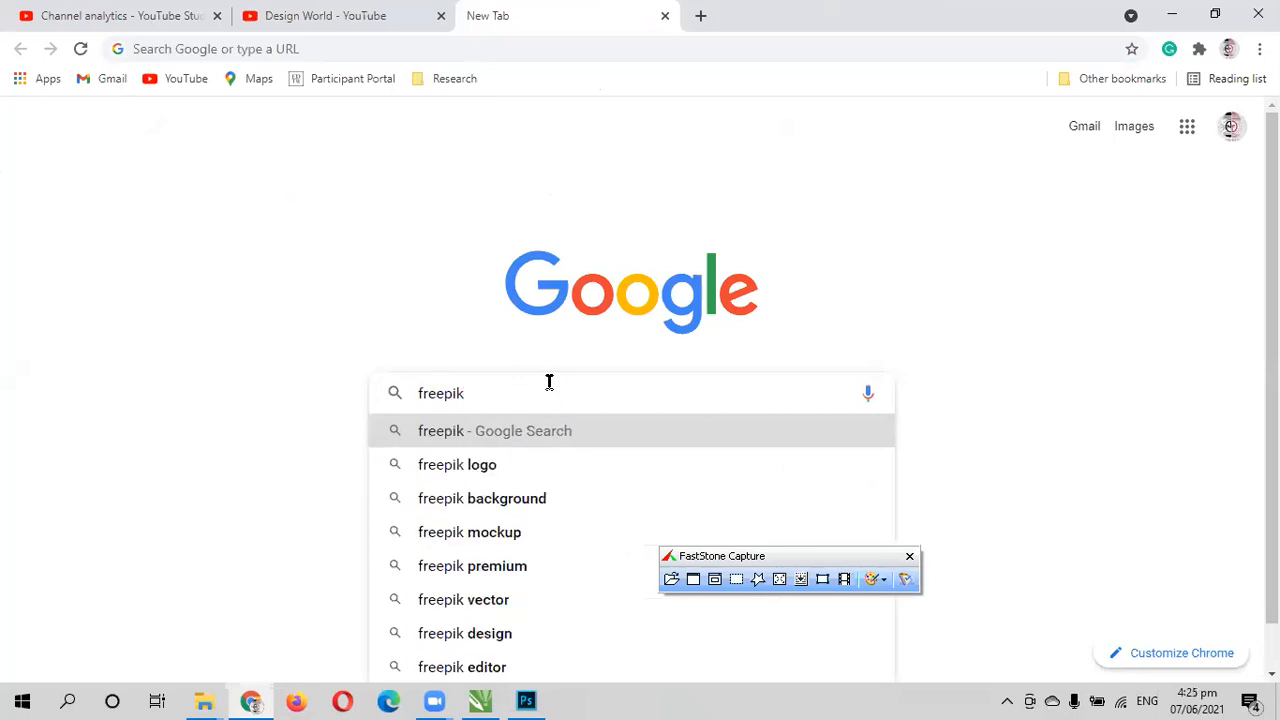
{"action": "key", "text": "Return"}
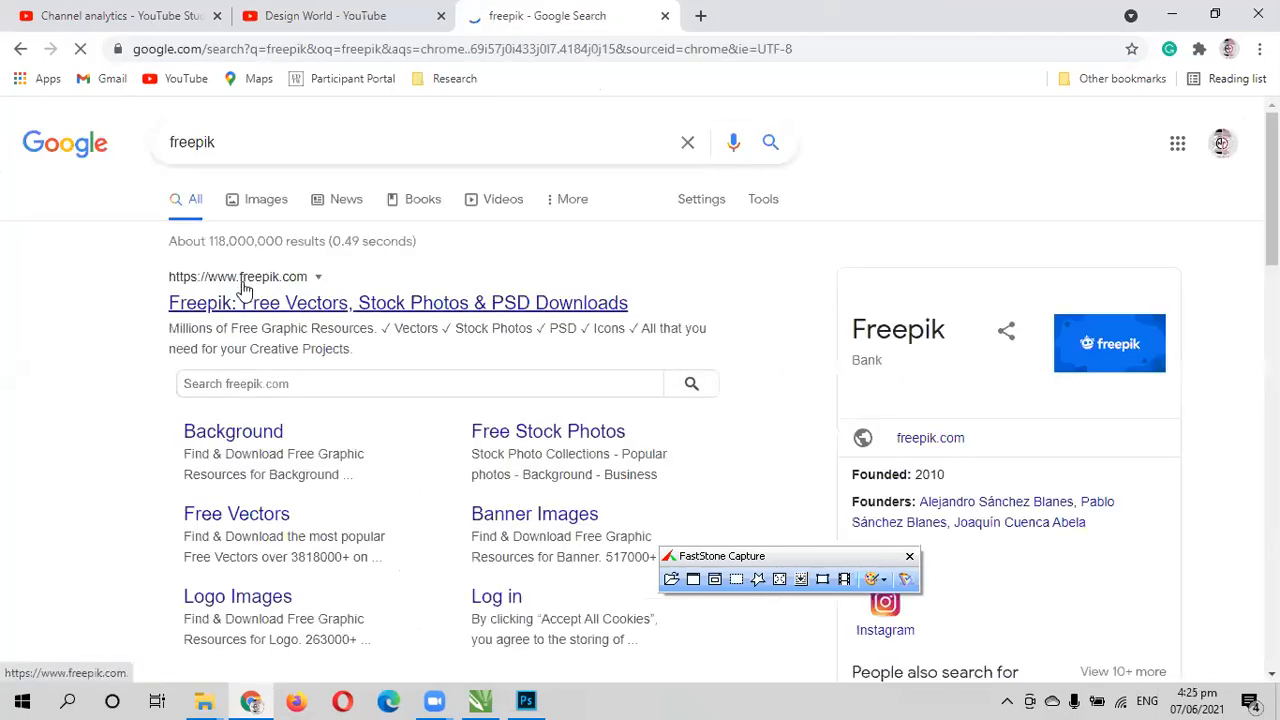
{"action": "left_click", "coordinate": [259, 304]}
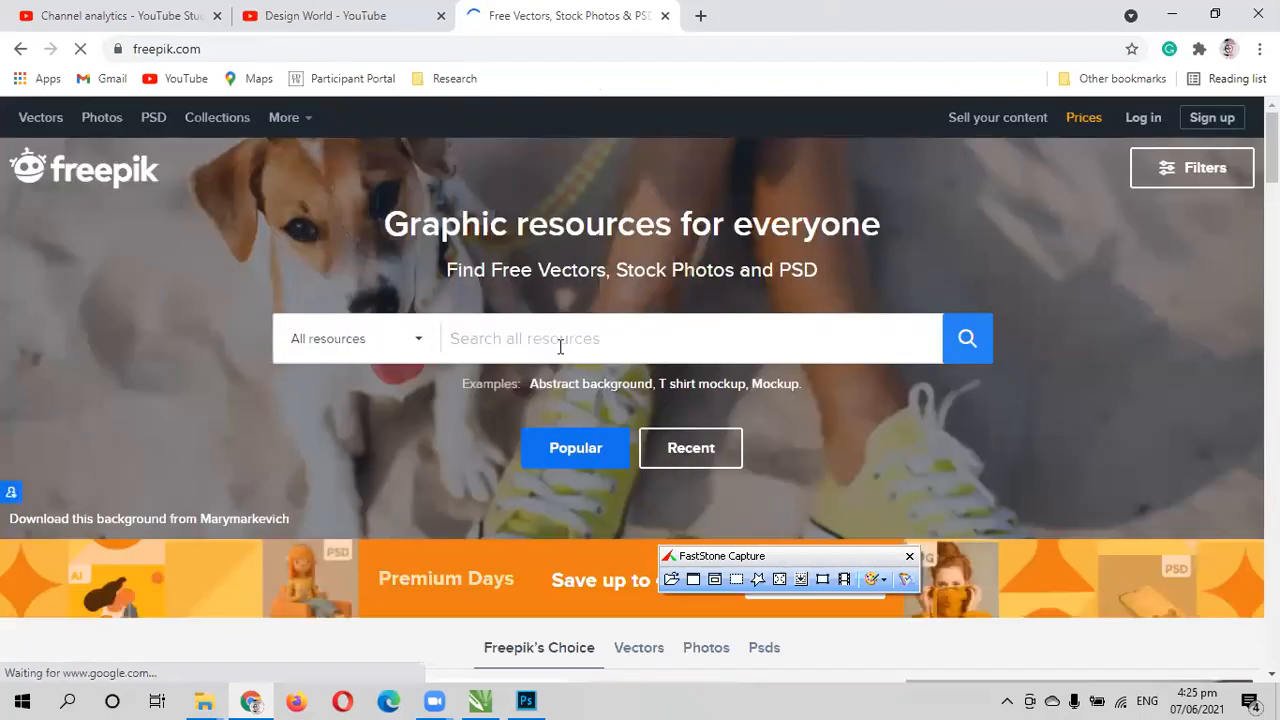
- Dismiss the Google sign-in prompt, search Freepik for "logo mockup" and look through the resulting designs
{"action": "type", "text": "mo"}
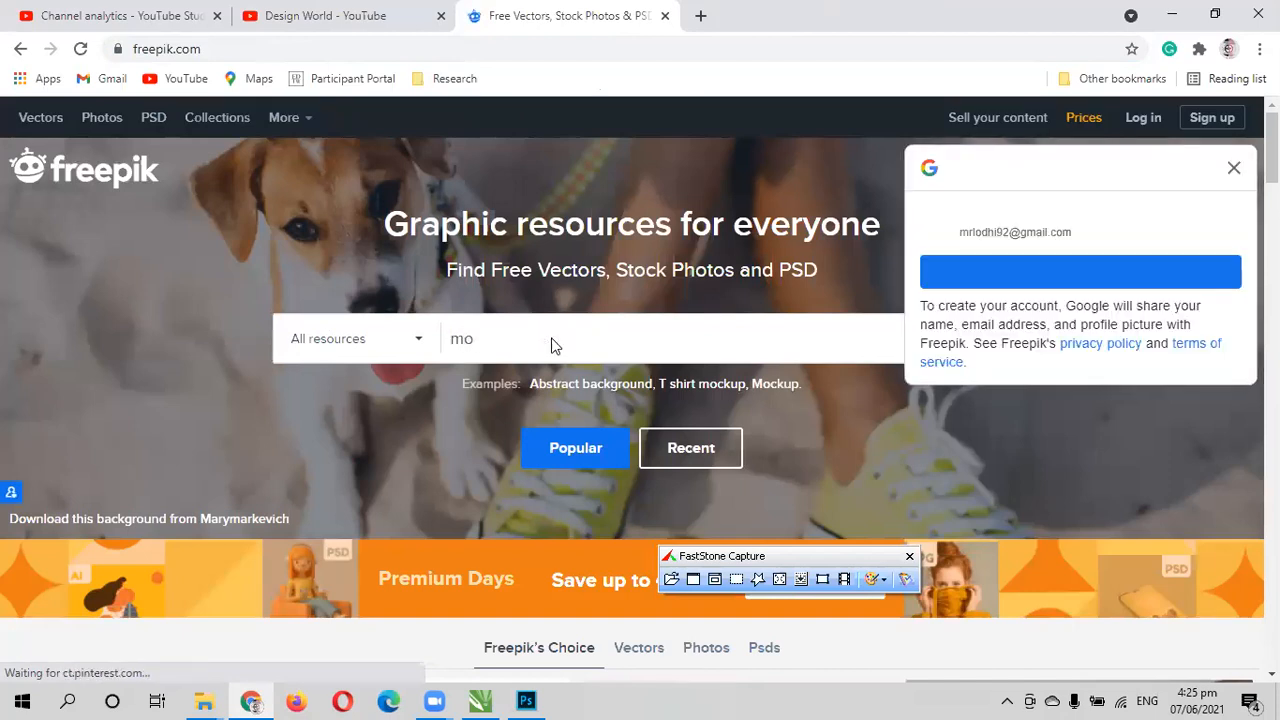
{"action": "left_click", "coordinate": [1231, 165]}
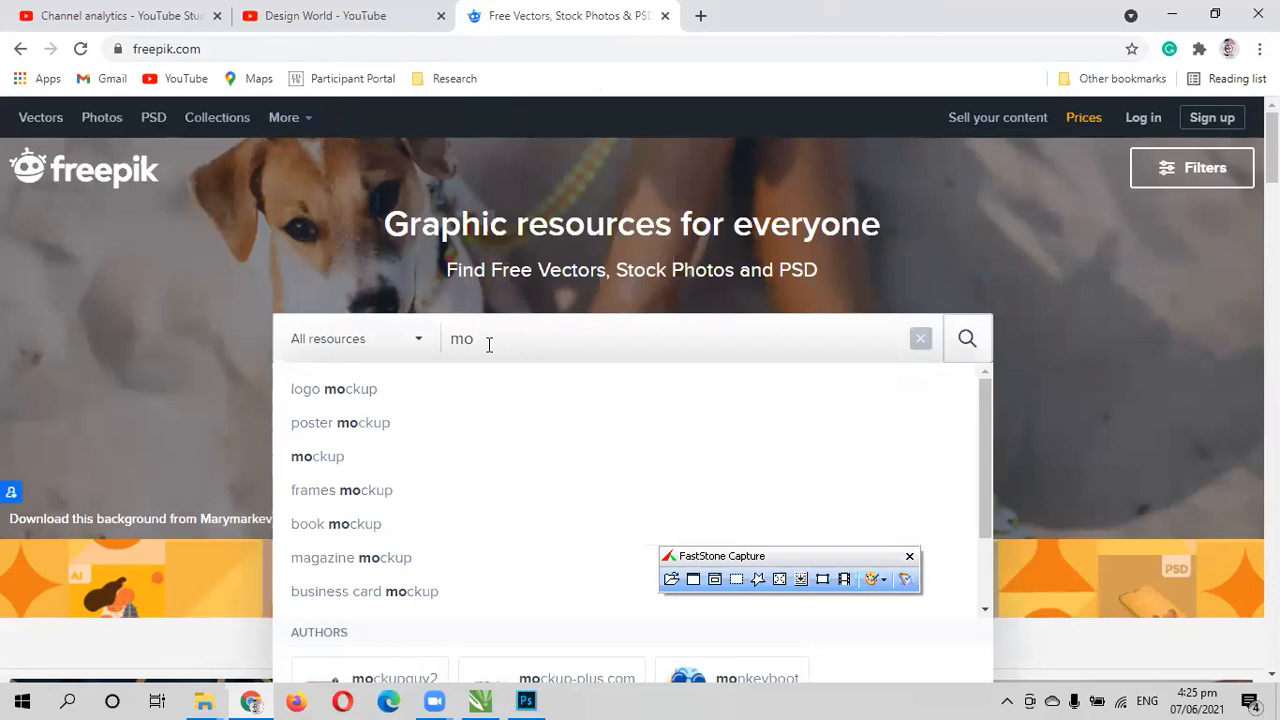
{"action": "left_click", "coordinate": [360, 393]}
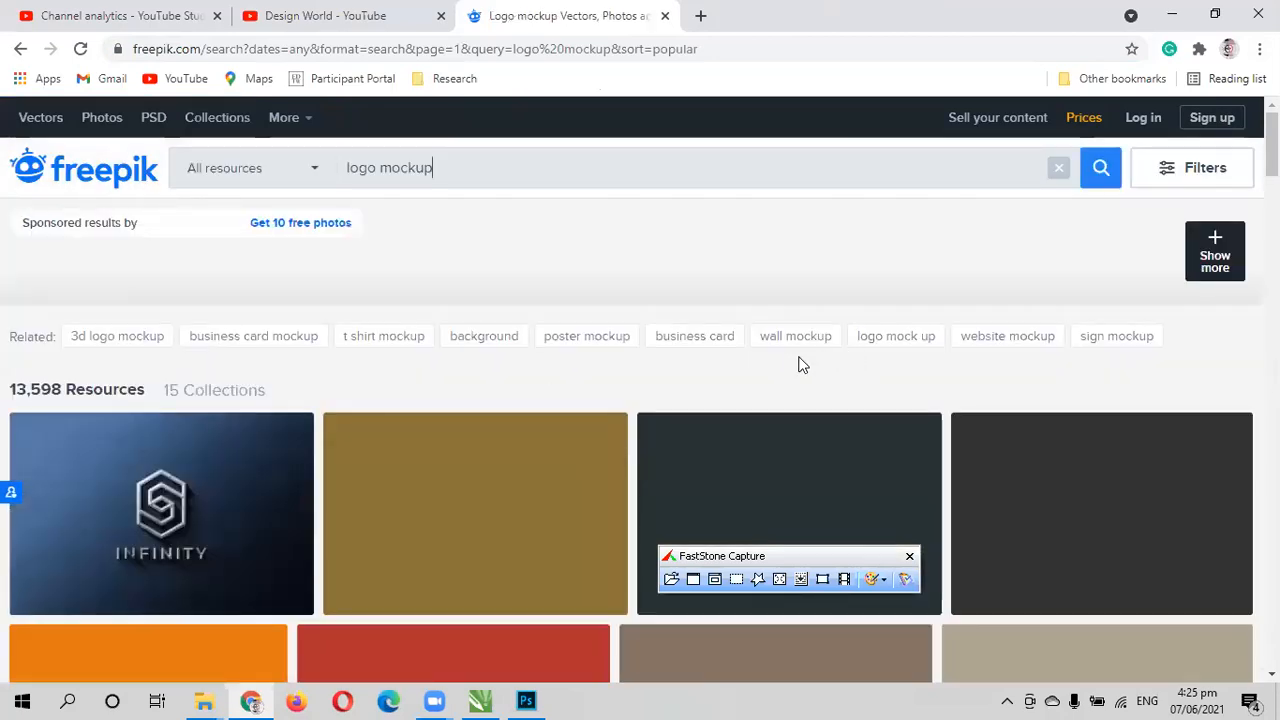
{"action": "scroll", "coordinate": [462, 466], "scroll_direction": "down", "scroll_amount": 3}
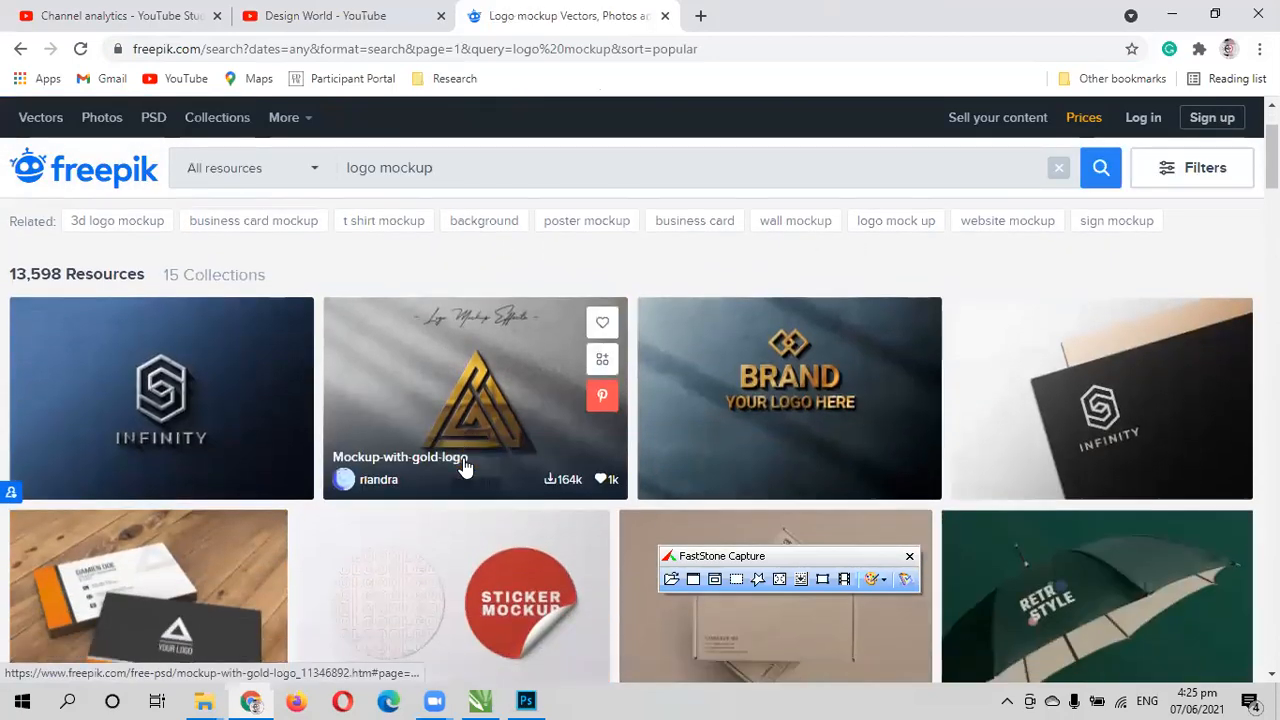
{"action": "scroll", "coordinate": [883, 346], "scroll_direction": "down", "scroll_amount": 2}
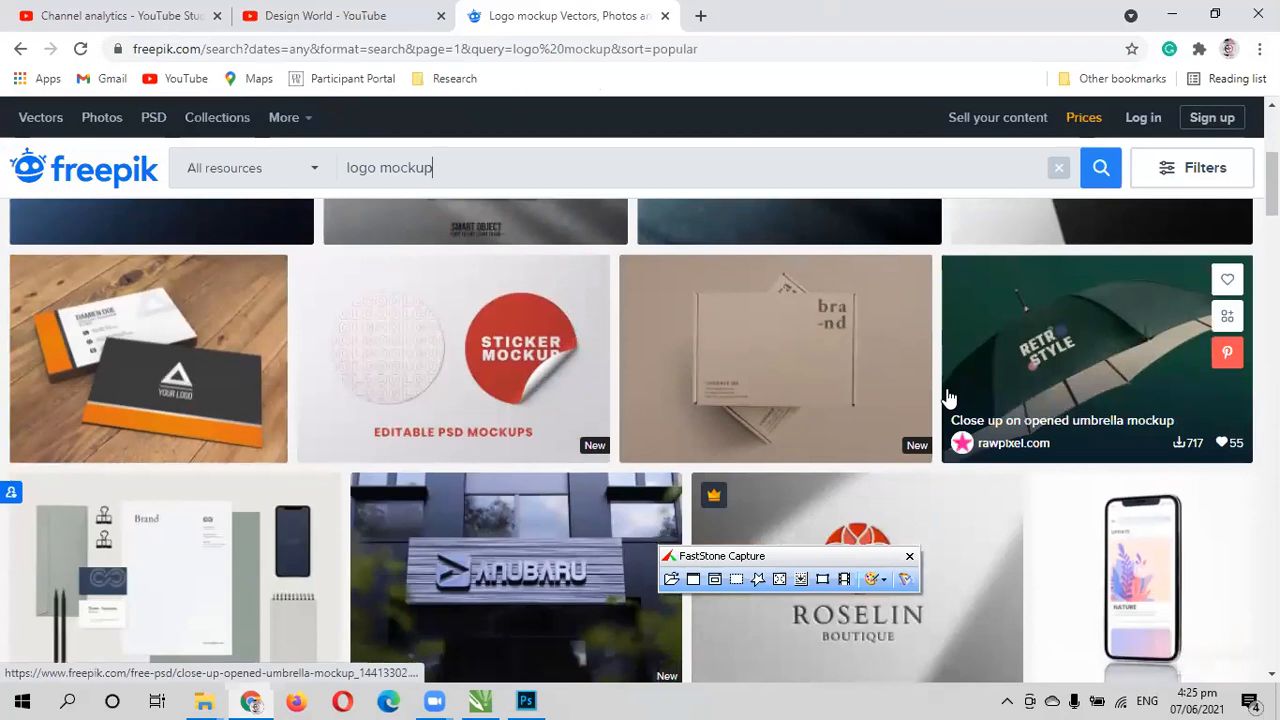
{"action": "scroll", "coordinate": [903, 442], "scroll_direction": "down", "scroll_amount": 2}
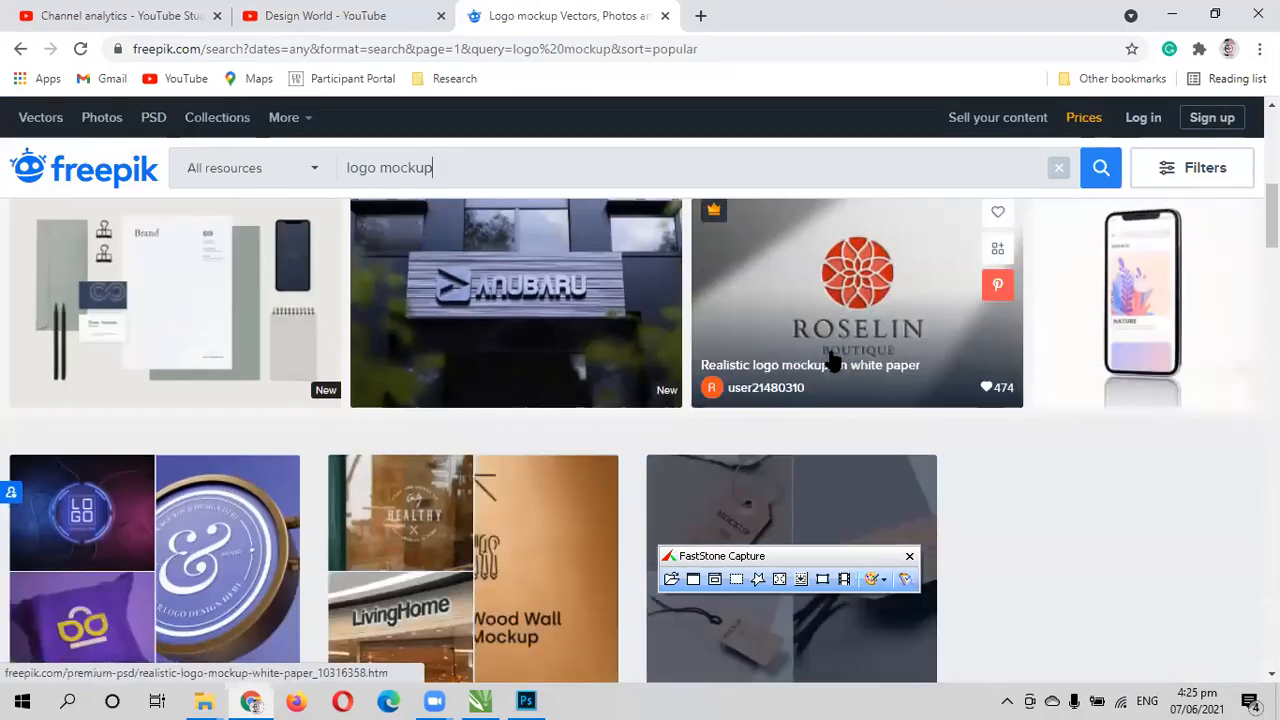
{"action": "scroll", "coordinate": [399, 454], "scroll_direction": "down", "scroll_amount": 2}
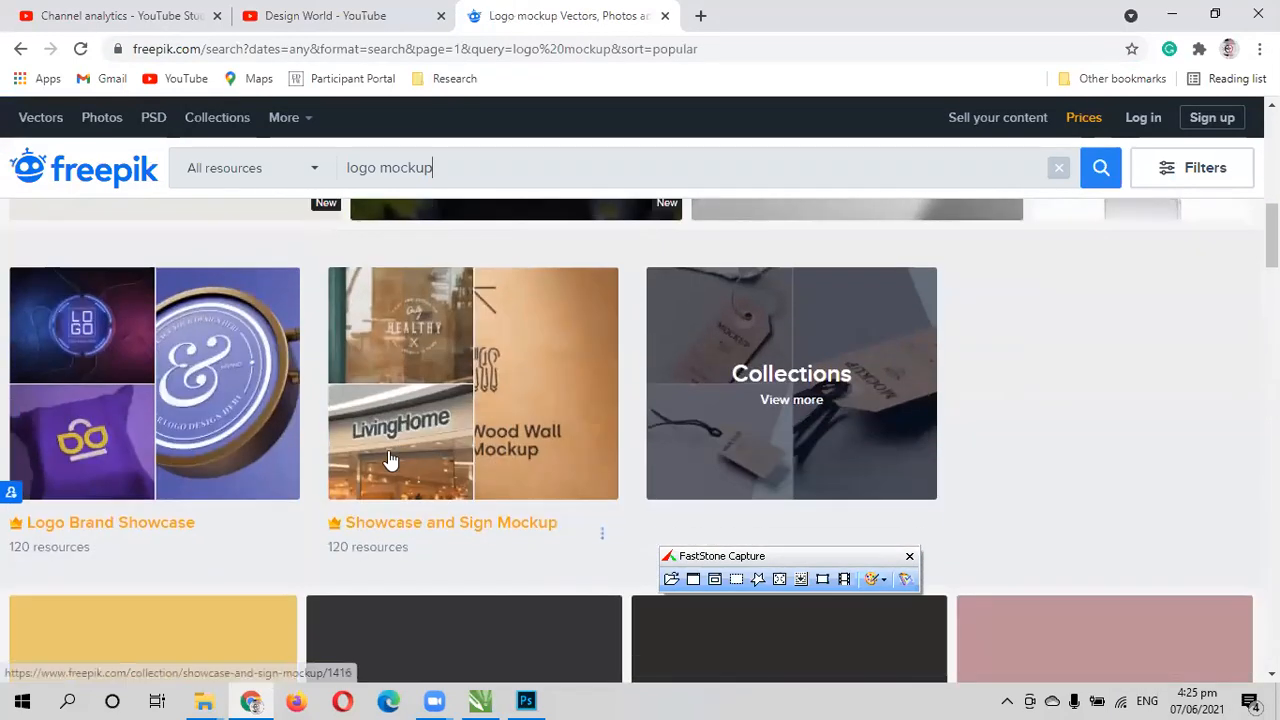
- Examine the logo mockup results, comparing the signage, T-shirt, mug, business card and paper designs on offer
{"action": "scroll", "coordinate": [377, 470], "scroll_direction": "down", "scroll_amount": 1}
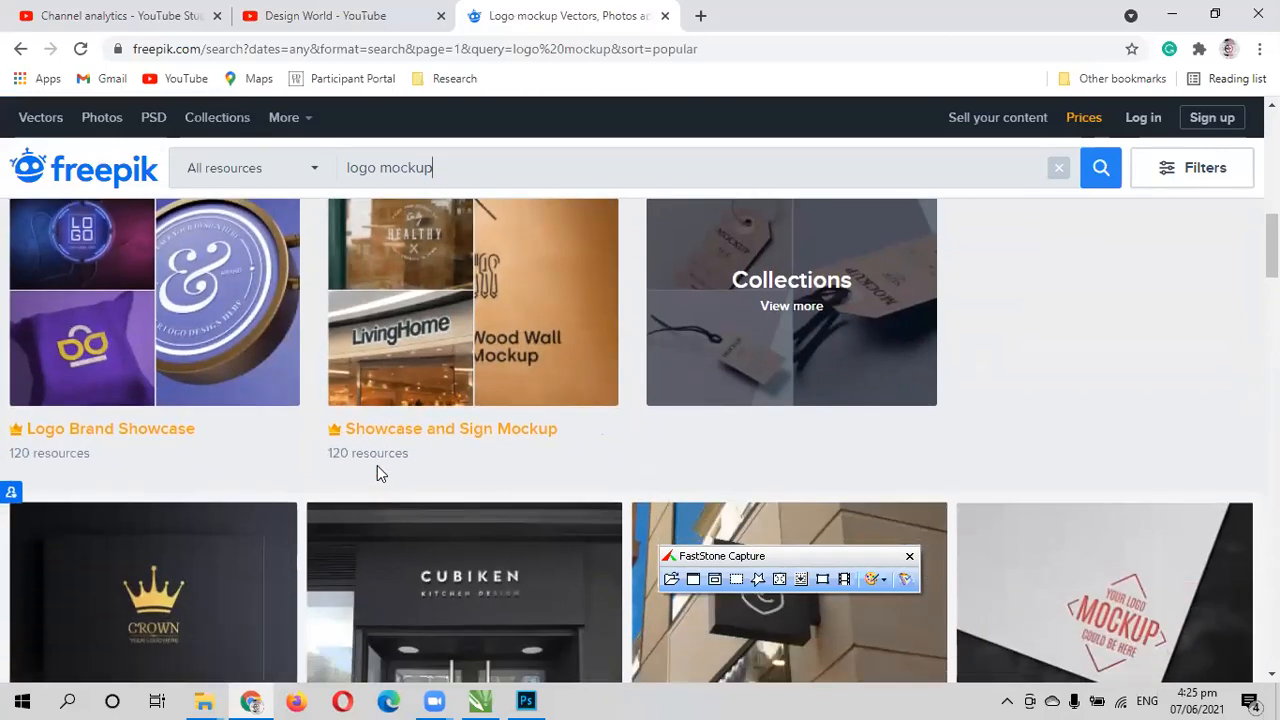
{"action": "scroll", "coordinate": [377, 470], "scroll_direction": "up", "scroll_amount": 4}
{"action": "scroll", "coordinate": [380, 475], "scroll_direction": "up", "scroll_amount": 3}
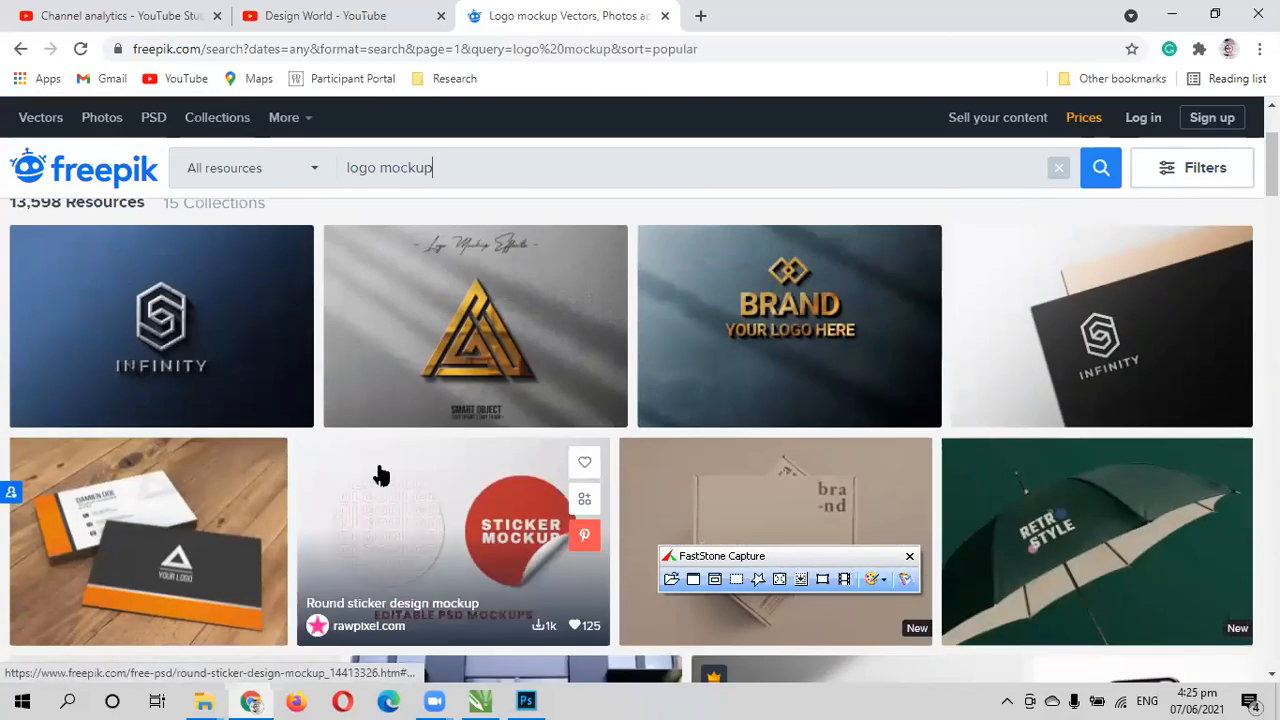
{"action": "scroll", "coordinate": [382, 475], "scroll_direction": "down", "scroll_amount": 1}
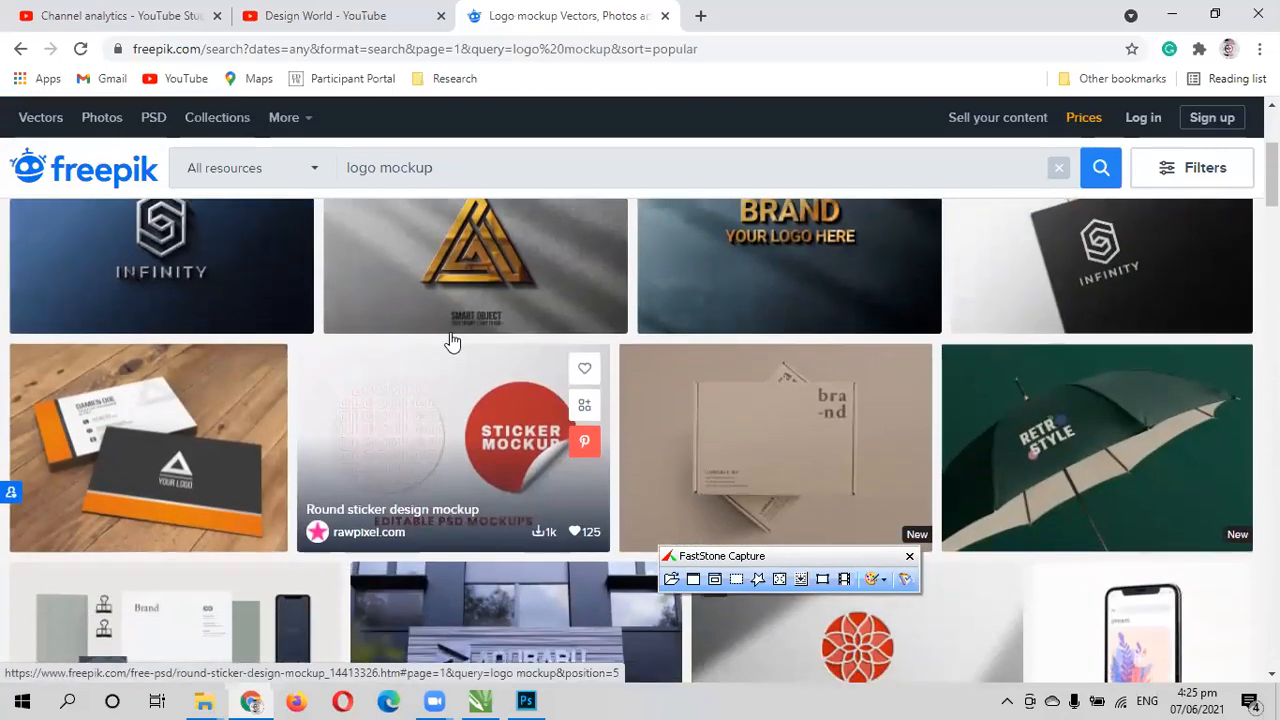
{"action": "scroll", "coordinate": [449, 343], "scroll_direction": "up", "scroll_amount": 1}
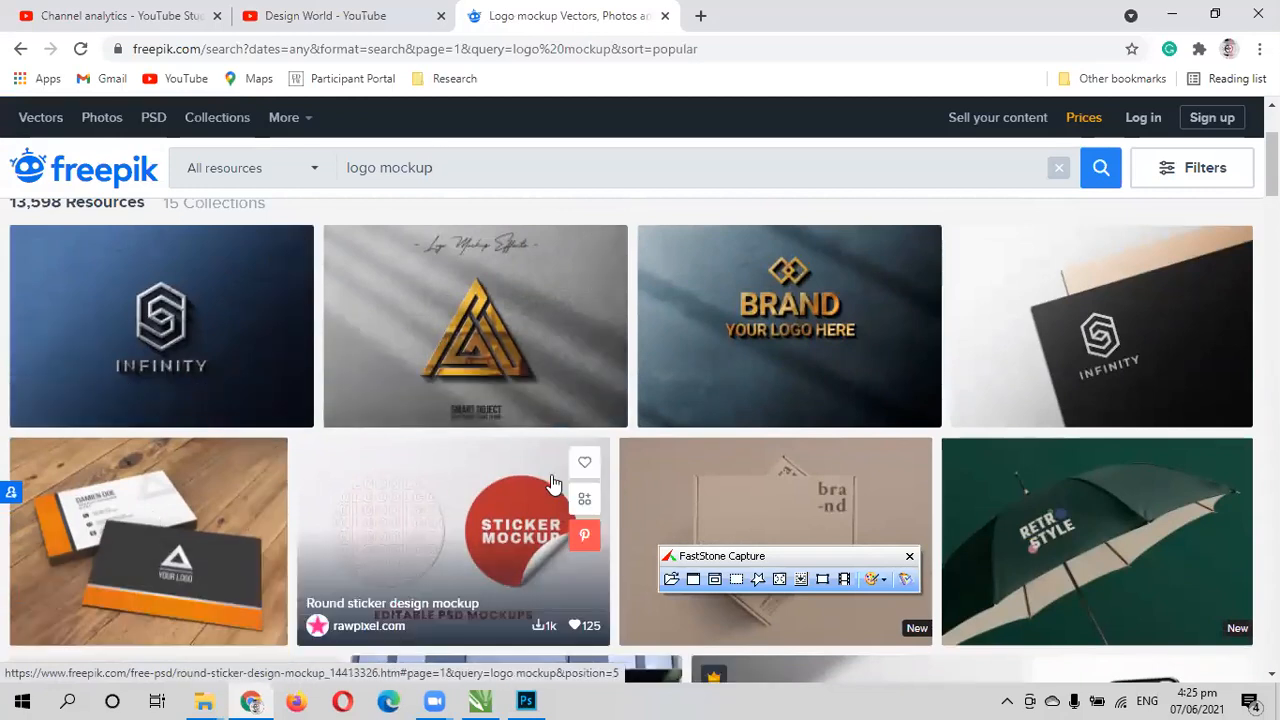
{"action": "scroll", "coordinate": [553, 484], "scroll_direction": "down", "scroll_amount": 1}
{"action": "scroll", "coordinate": [553, 484], "scroll_direction": "down", "scroll_amount": 7}
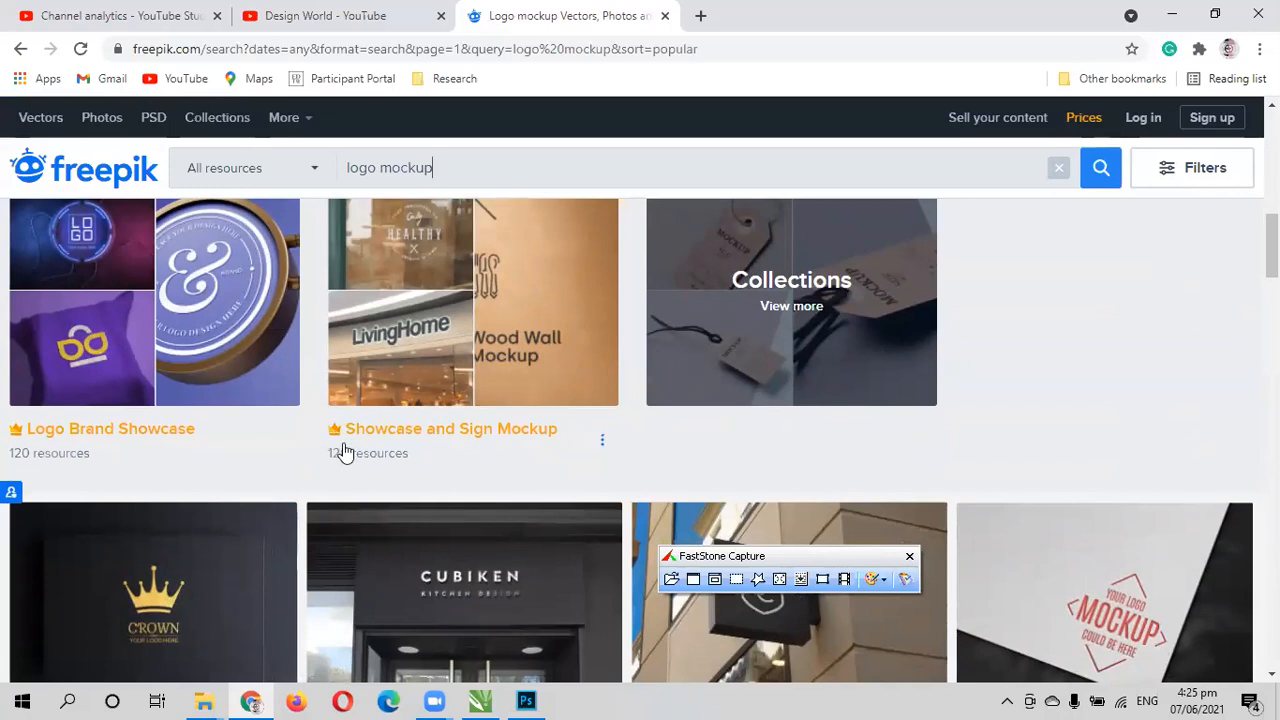
{"action": "scroll", "coordinate": [345, 455], "scroll_direction": "down", "scroll_amount": 4}
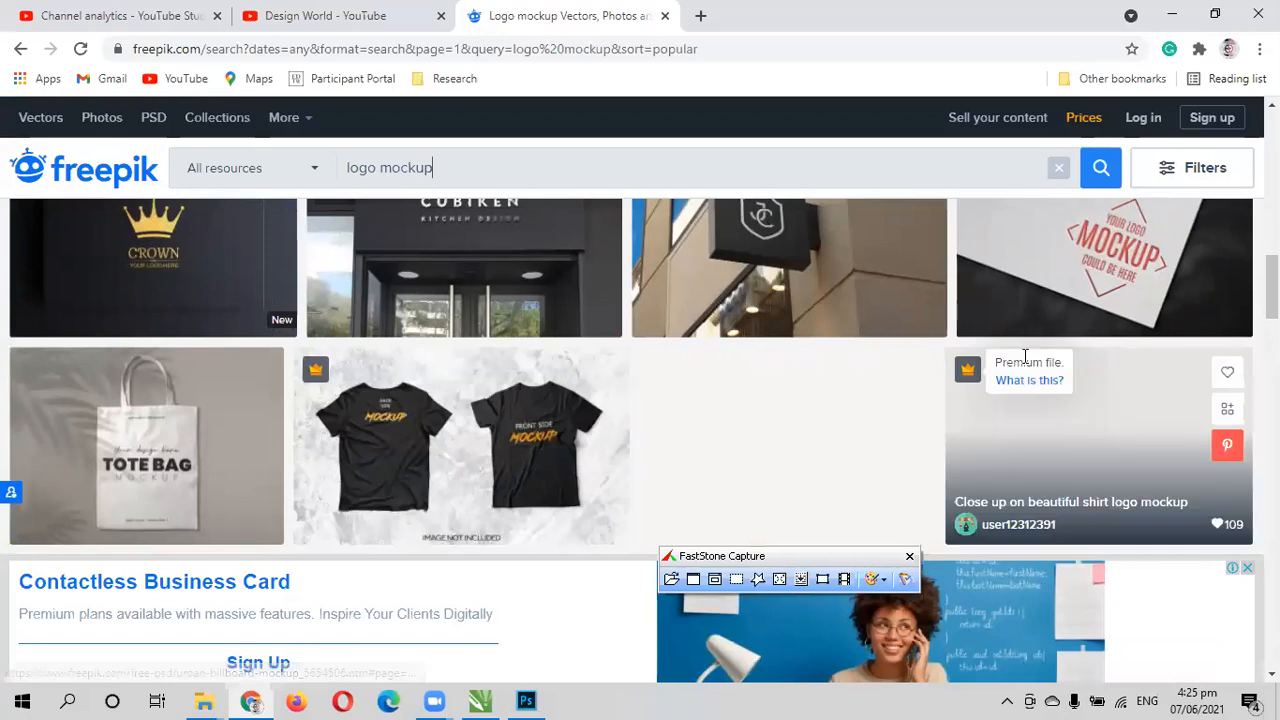
{"action": "scroll", "coordinate": [815, 390], "scroll_direction": "up", "scroll_amount": 1}
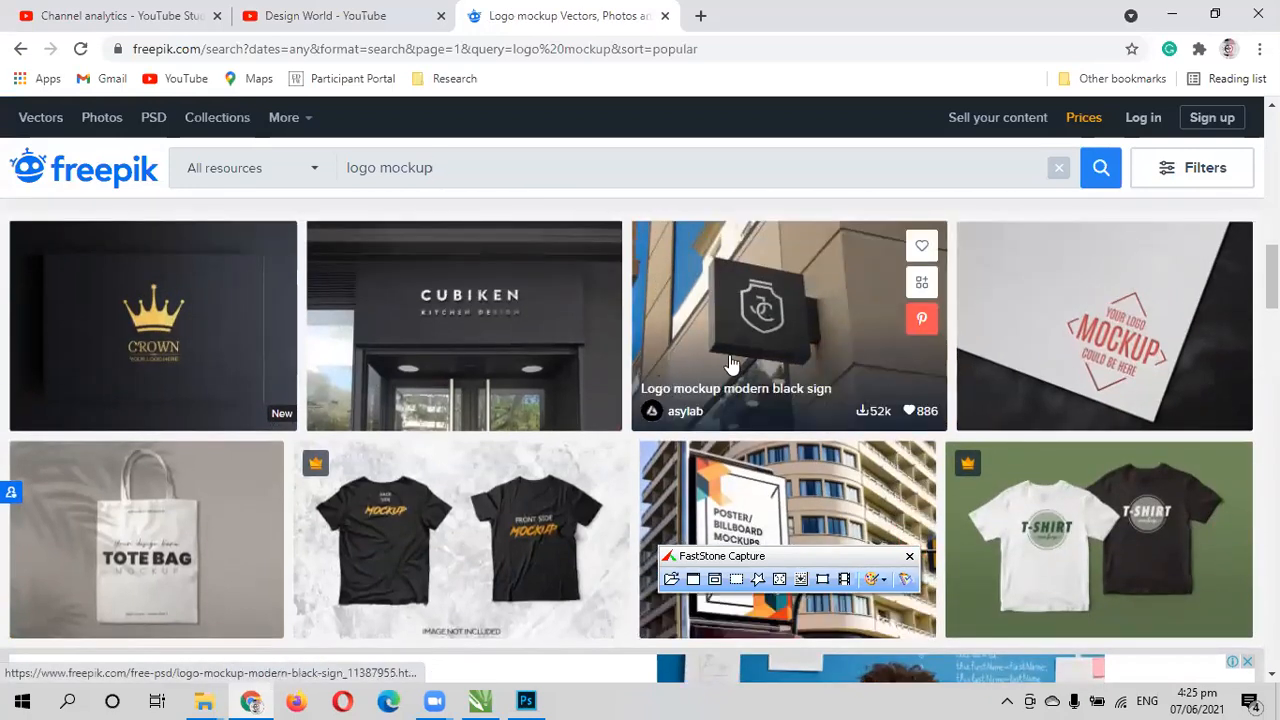
{"action": "scroll", "coordinate": [426, 350], "scroll_direction": "down", "scroll_amount": 2}
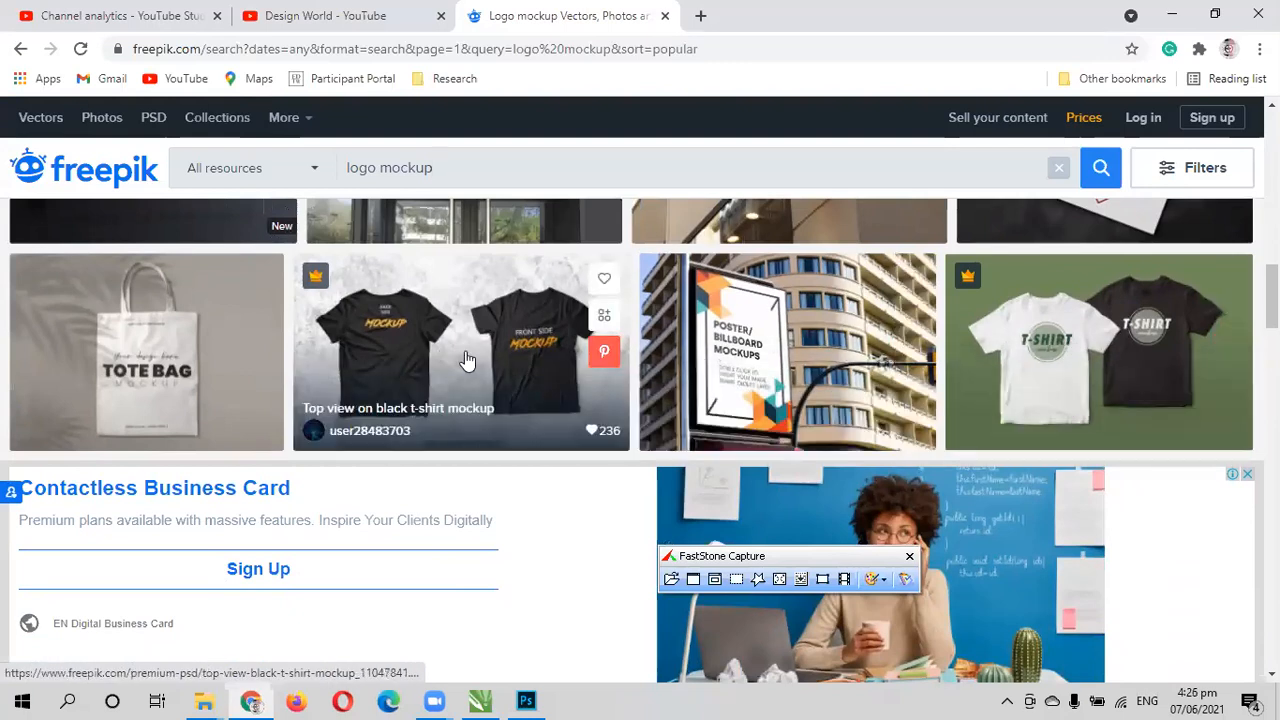
{"action": "scroll", "coordinate": [800, 371], "scroll_direction": "down", "scroll_amount": 5}
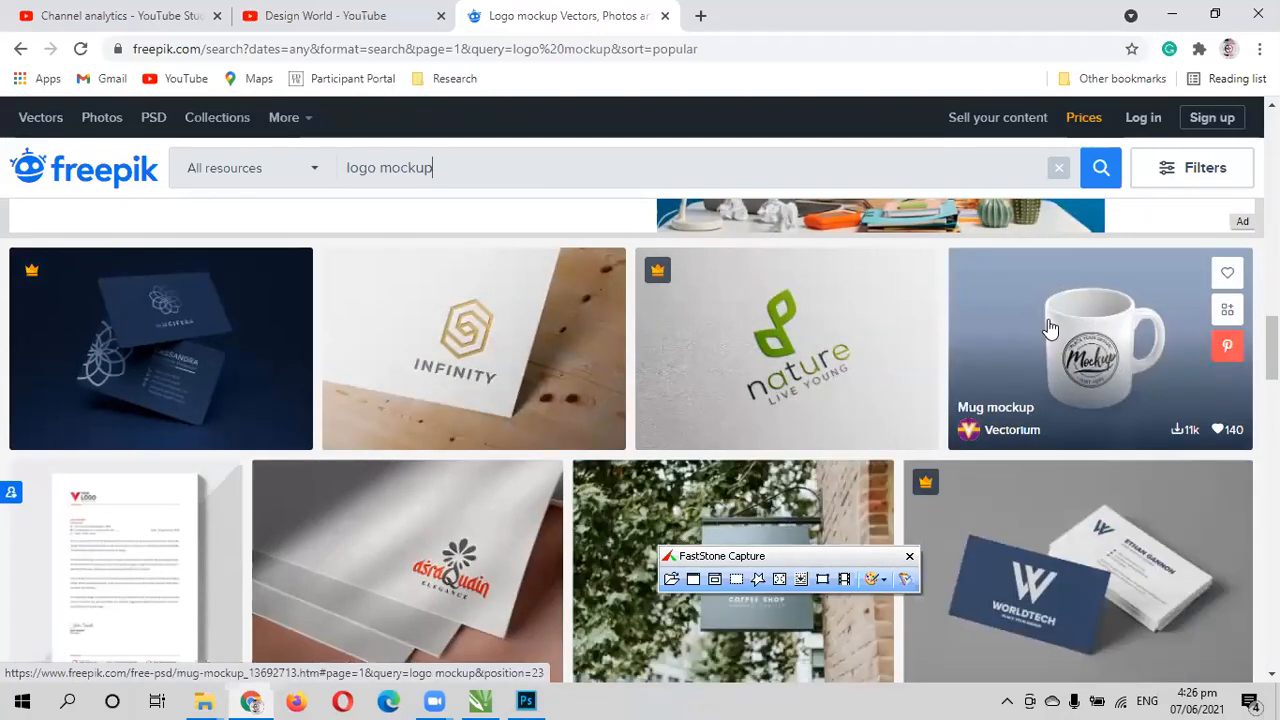
{"action": "scroll", "coordinate": [1049, 329], "scroll_direction": "down", "scroll_amount": 1}
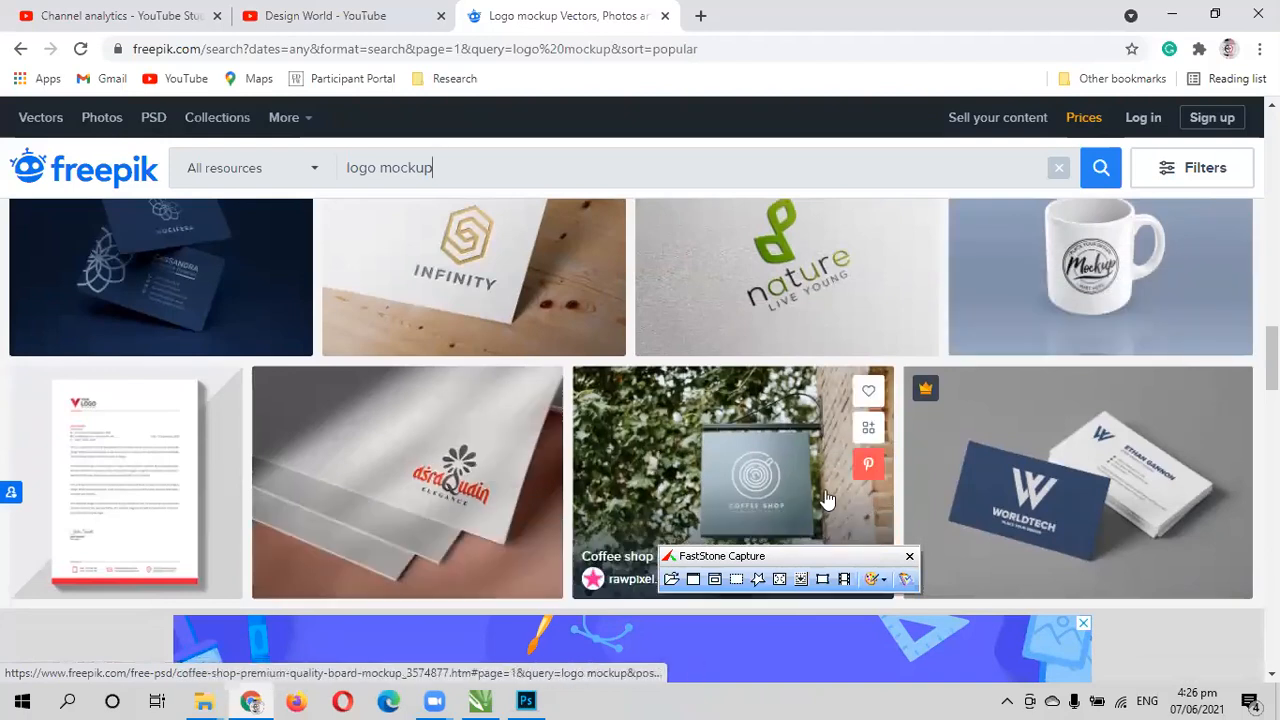
{"action": "scroll", "coordinate": [800, 503], "scroll_direction": "down", "scroll_amount": 1}
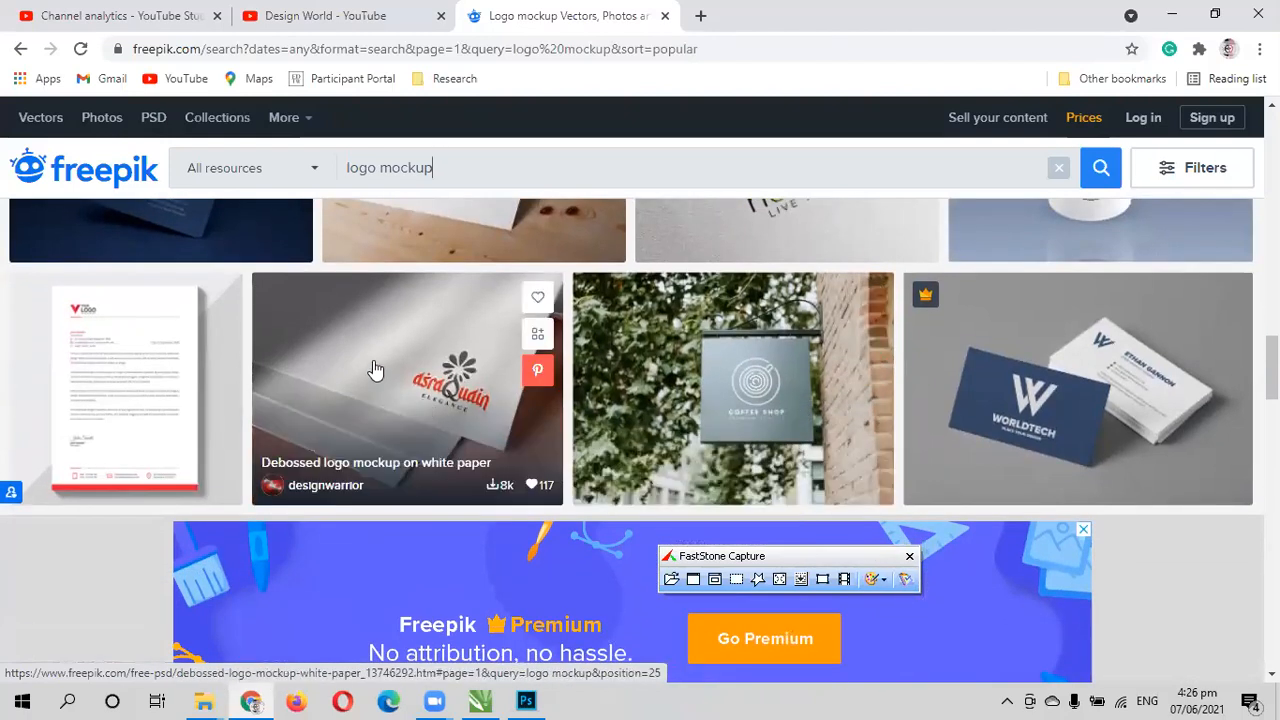
- Open the "Debossed logo mockup on white paper" design and download its PSD template with the free attribution option
{"action": "left_click", "coordinate": [373, 369]}
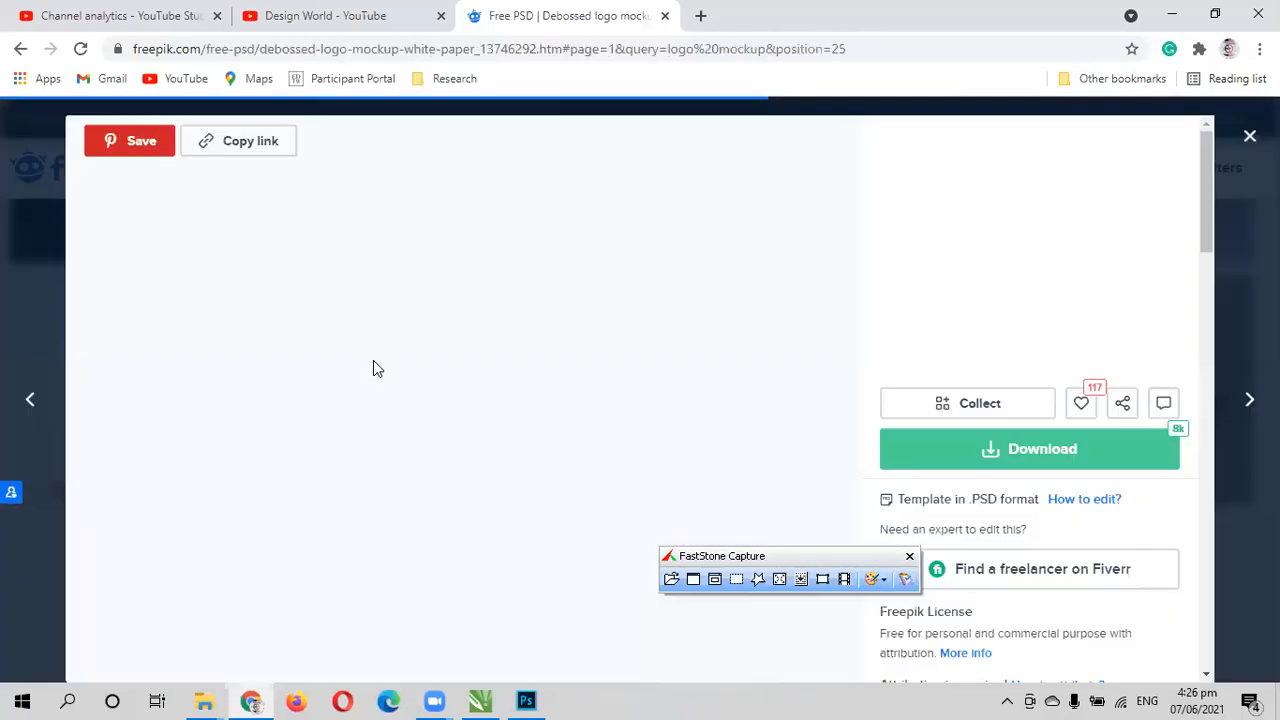
{"action": "scroll", "coordinate": [595, 478], "scroll_direction": "down", "scroll_amount": 2}
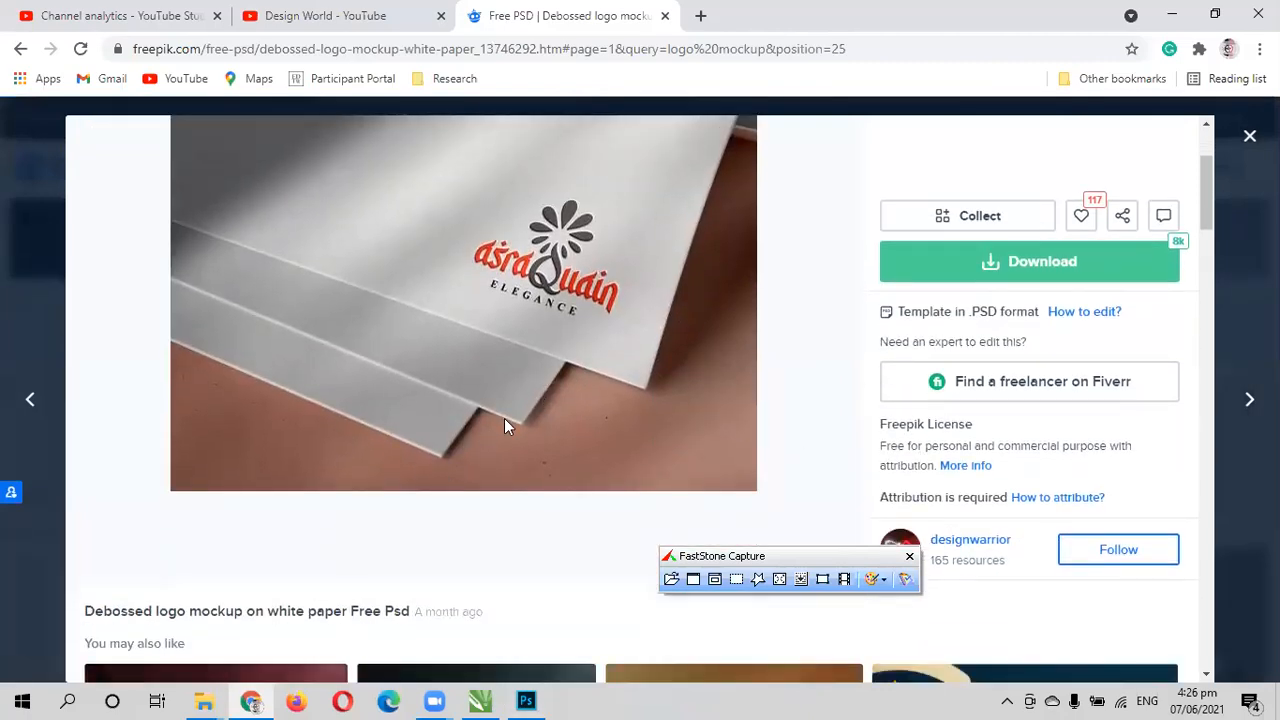
{"action": "left_click", "coordinate": [985, 266]}
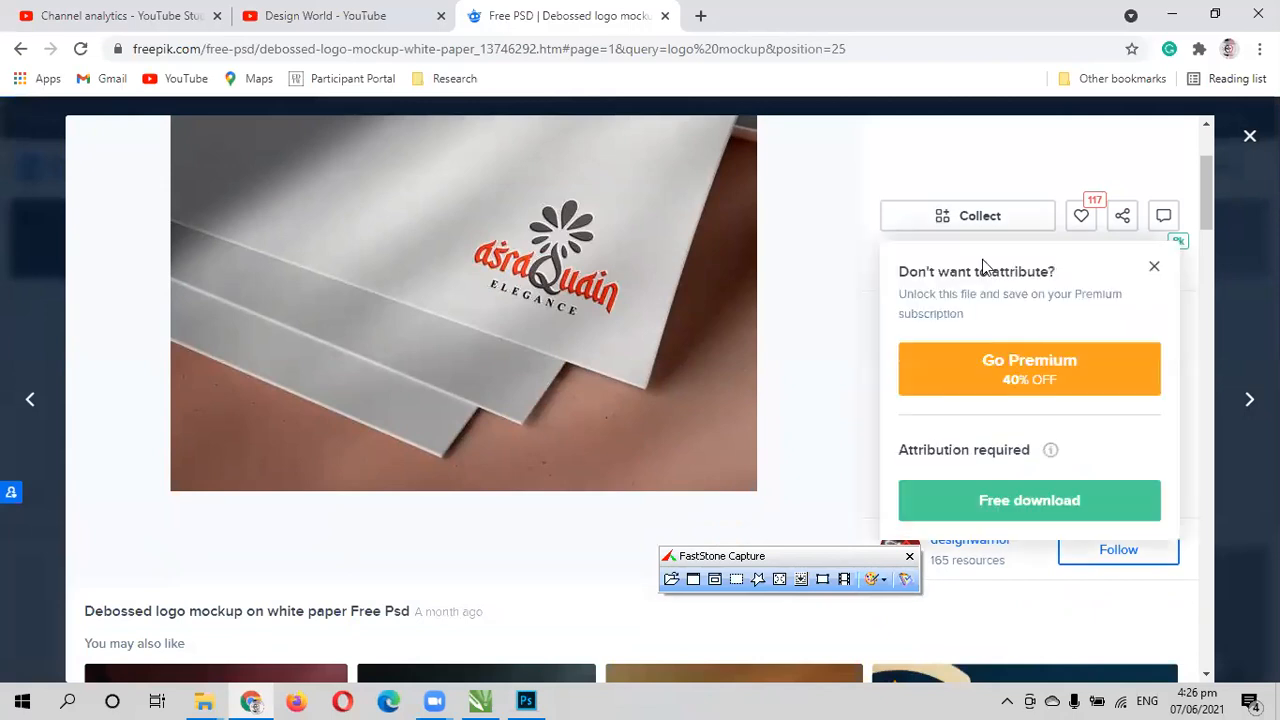
{"action": "scroll", "coordinate": [986, 510], "scroll_direction": "down", "scroll_amount": 1}
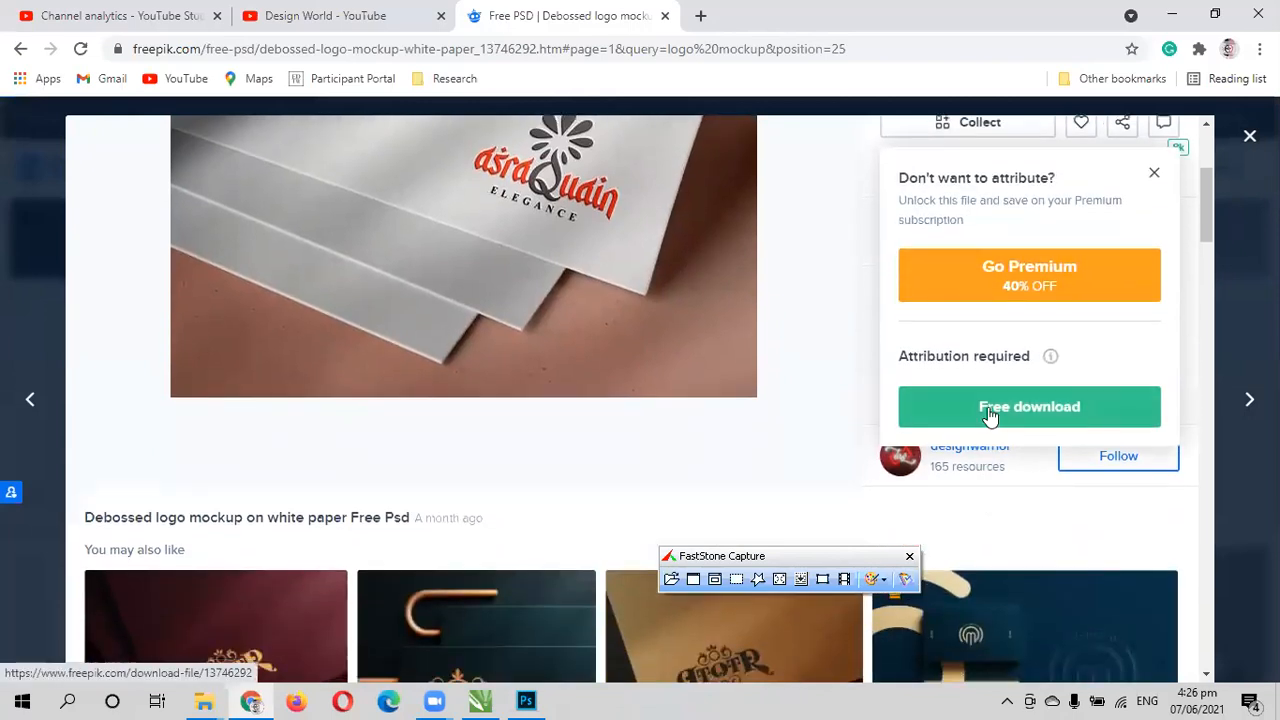
{"action": "left_click", "coordinate": [988, 410]}
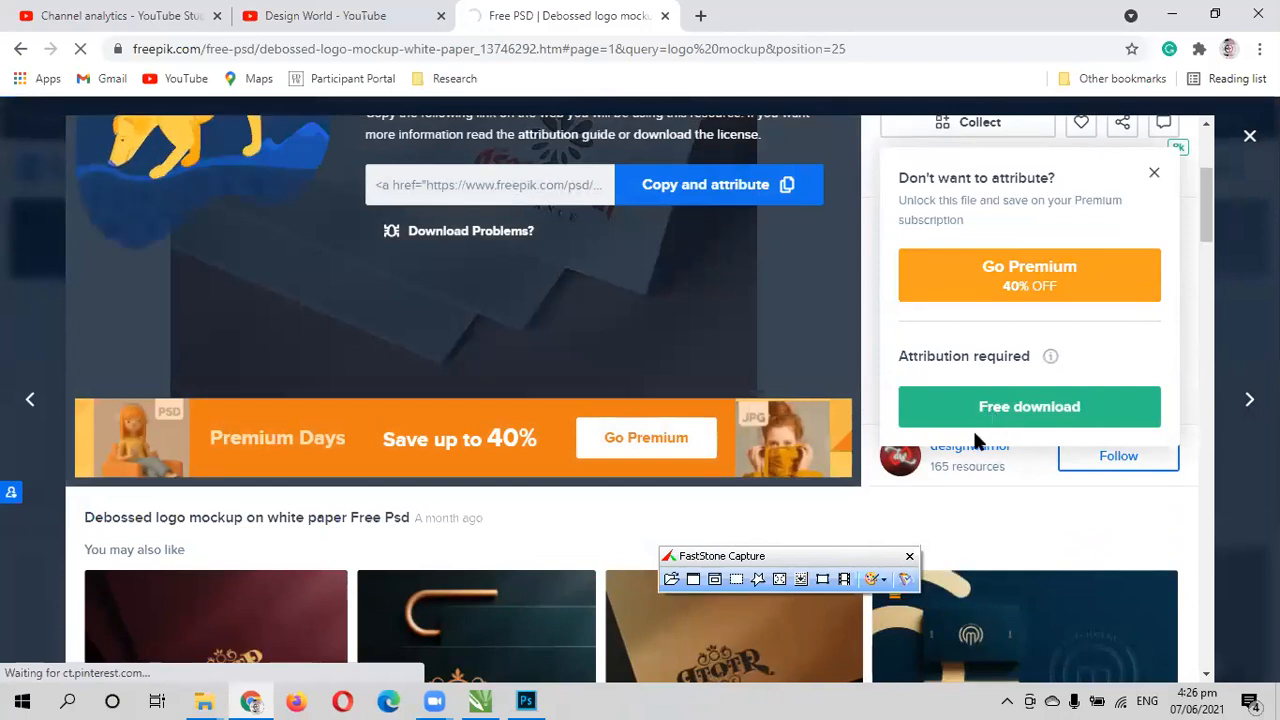
{"action": "left_click", "coordinate": [988, 410]}
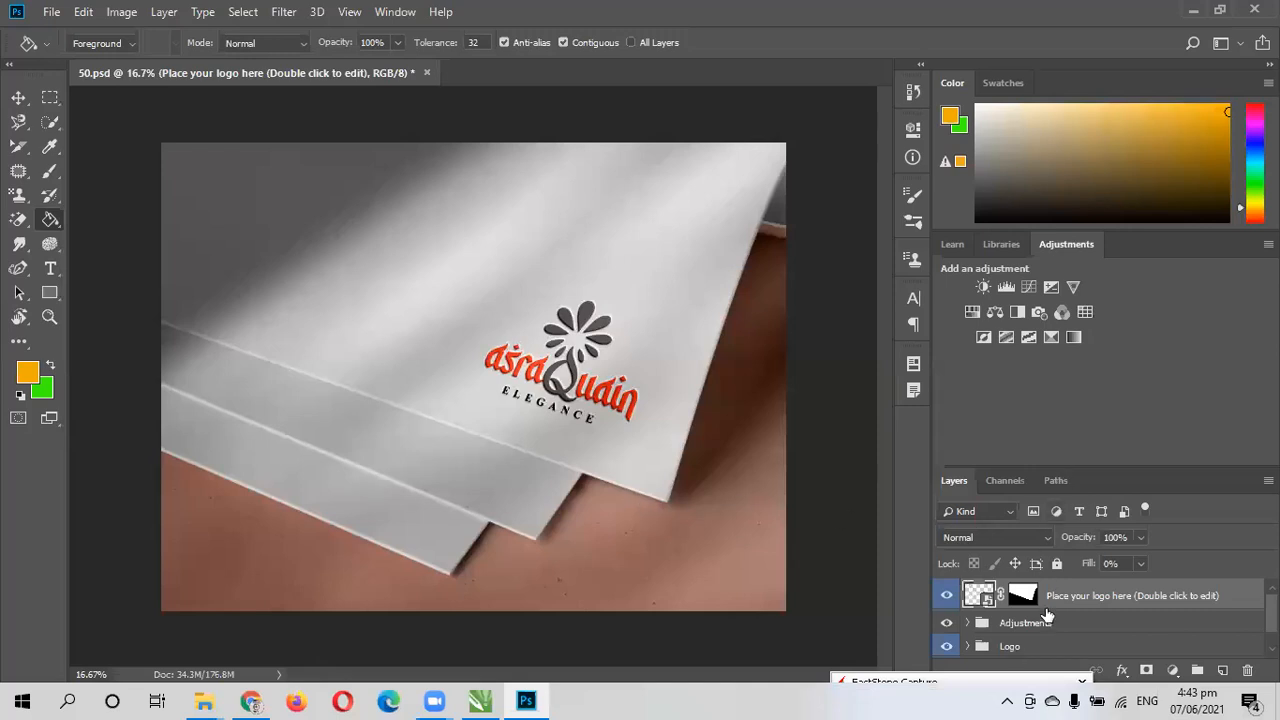
- Open the "Place your logo here" smart object of 50.psd in Photoshop and embed the trace PNG from Documents in it
{"action": "double_click", "coordinate": [978, 594]}
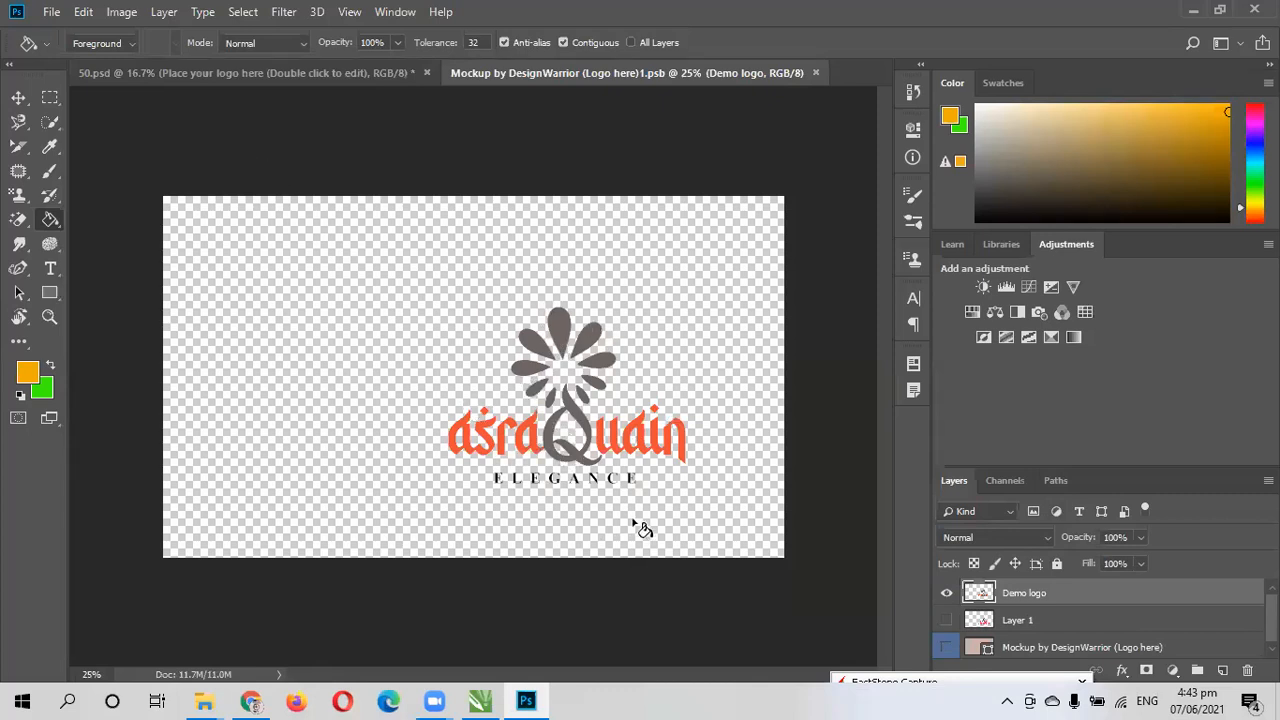
{"action": "left_click", "coordinate": [51, 12]}
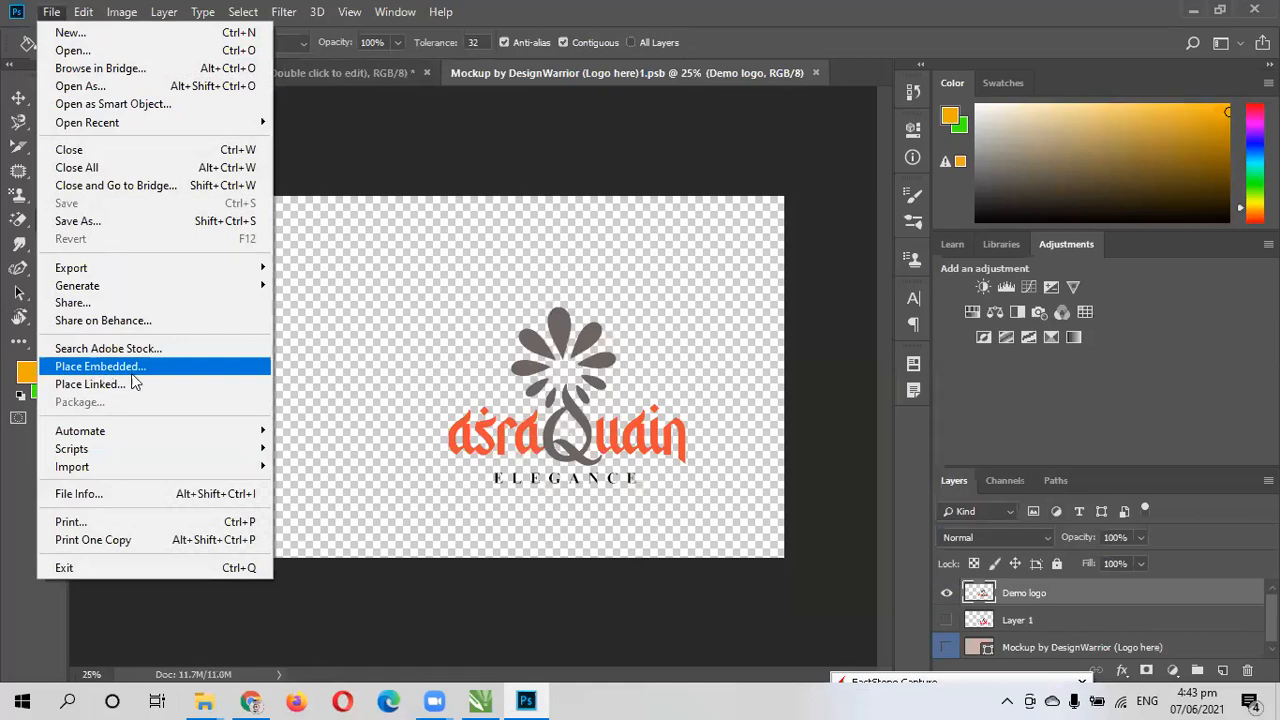
{"action": "left_click", "coordinate": [133, 367]}
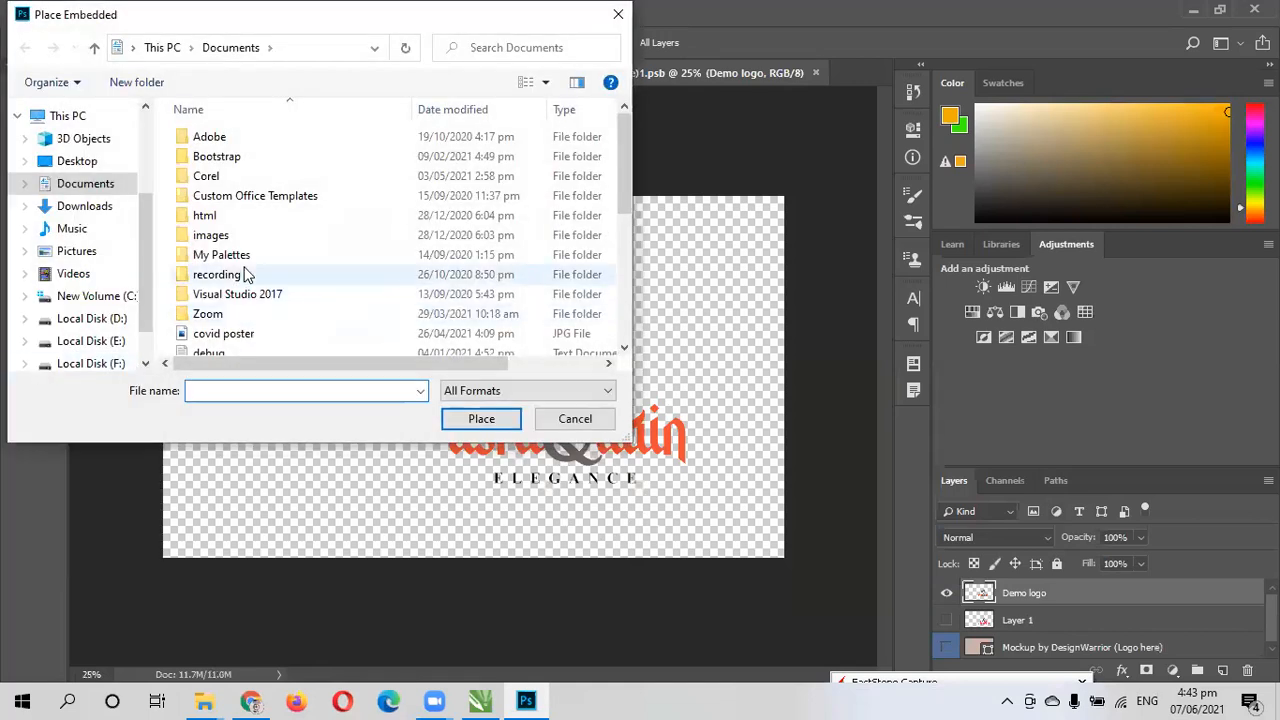
{"action": "scroll", "coordinate": [245, 276], "scroll_direction": "down", "scroll_amount": 1}
{"action": "scroll", "coordinate": [229, 316], "scroll_direction": "up", "scroll_amount": 1}
{"action": "scroll", "coordinate": [230, 315], "scroll_direction": "down", "scroll_amount": 2}
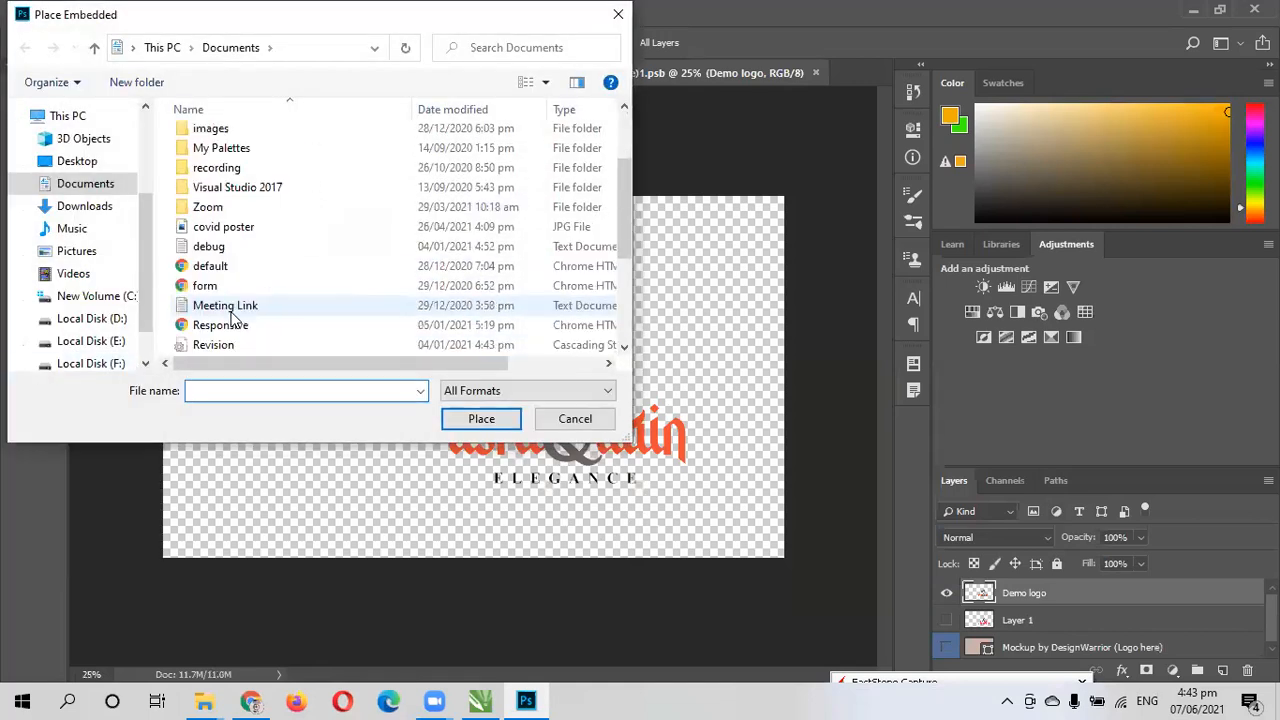
{"action": "scroll", "coordinate": [232, 316], "scroll_direction": "down", "scroll_amount": 3}
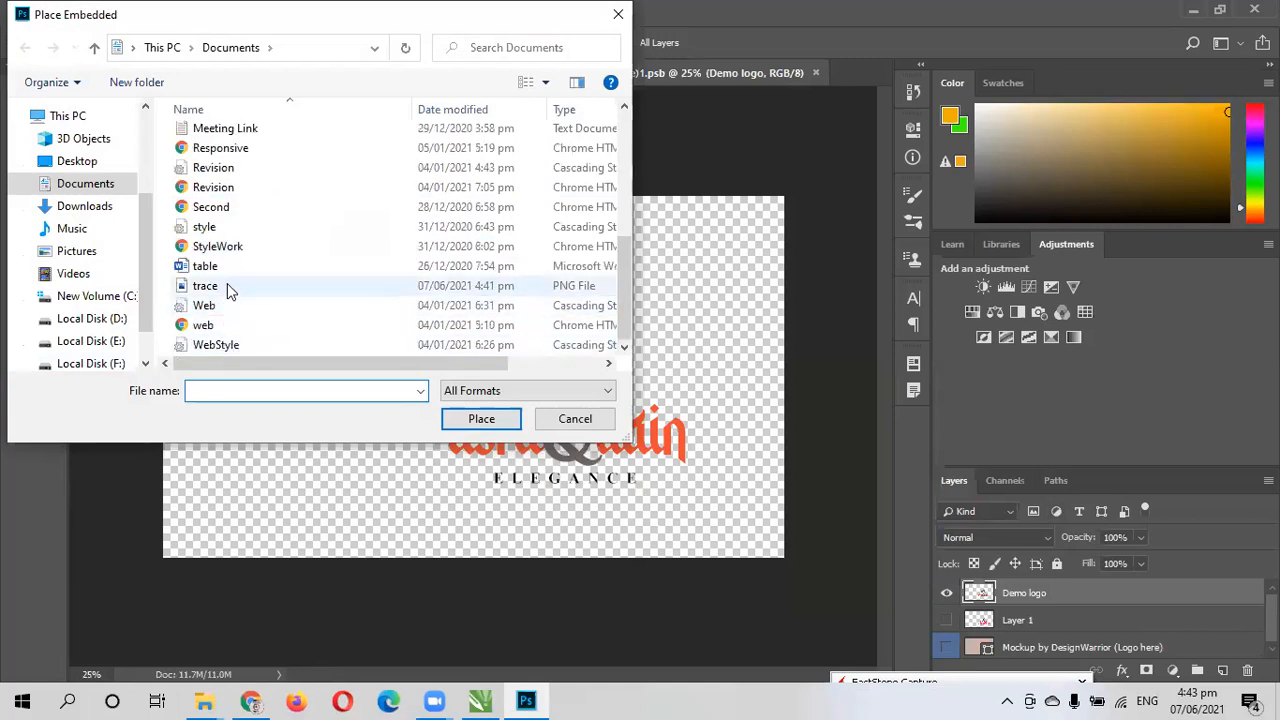
{"action": "left_click", "coordinate": [221, 290]}
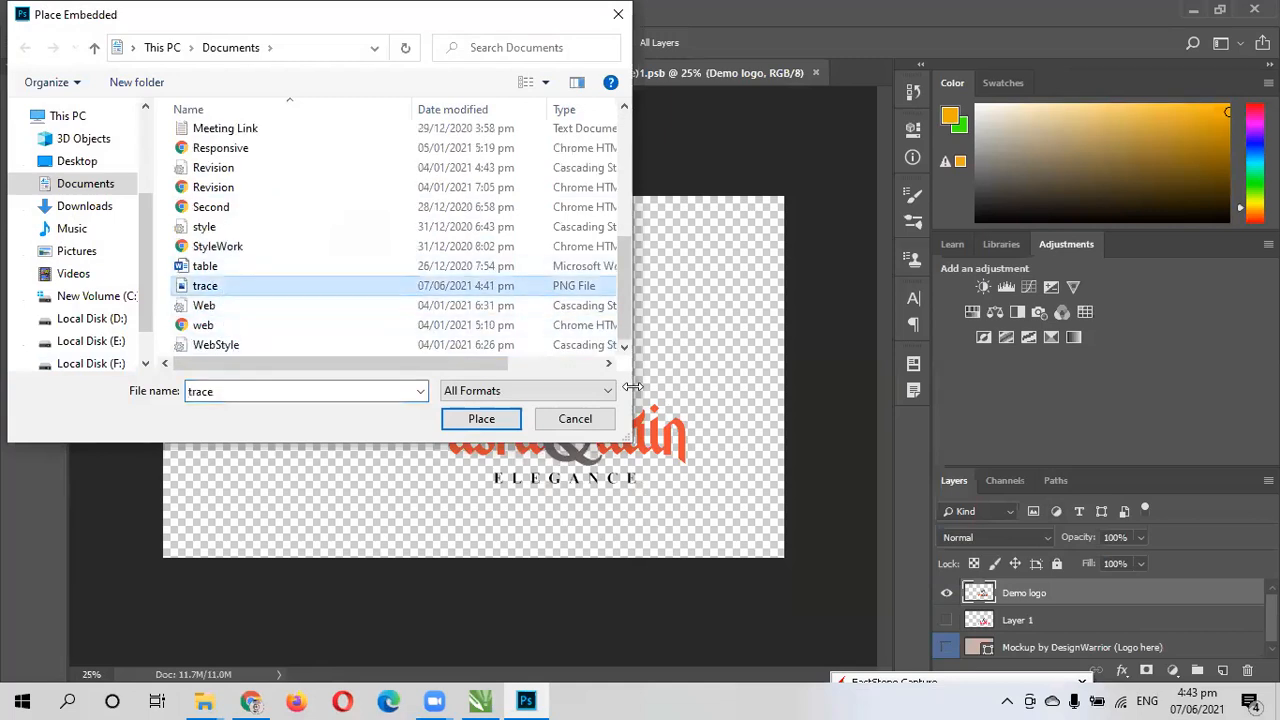
{"action": "left_click", "coordinate": [493, 411]}
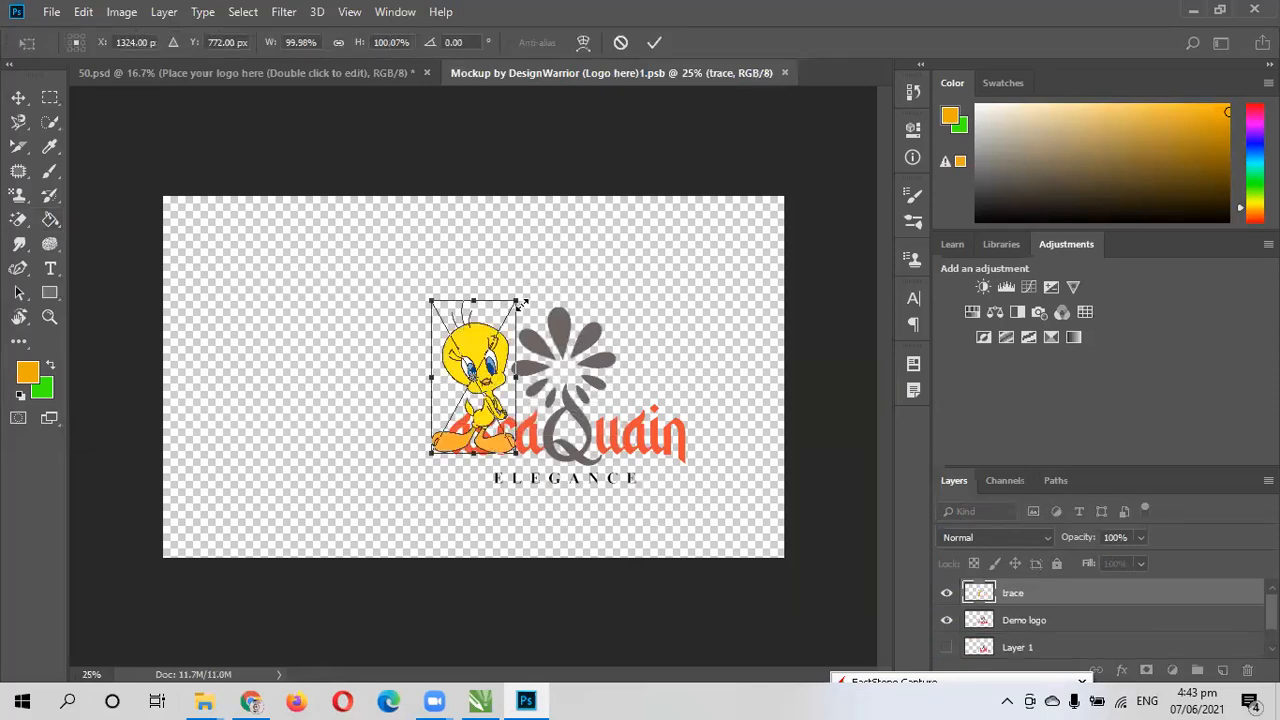
- Enlarge the placed trace image to about 177% width and 150% height, commit it, and hide the Demo logo layer
{"action": "mouse_move", "coordinate": [519, 296]}
{"action": "left_mouse_down"}
{"action": "mouse_move", "coordinate": [598, 250]}
{"action": "mouse_move", "coordinate": [594, 230]}
{"action": "mouse_move", "coordinate": [557, 271]}
{"action": "mouse_move", "coordinate": [594, 234]}
{"action": "mouse_move", "coordinate": [592, 276]}
{"action": "mouse_move", "coordinate": [551, 306]}
{"action": "mouse_move", "coordinate": [566, 270]}
{"action": "mouse_move", "coordinate": [572, 281]}
{"action": "mouse_move", "coordinate": [572, 250]}
{"action": "mouse_move", "coordinate": [560, 251]}
{"action": "mouse_move", "coordinate": [604, 238]}
{"action": "mouse_move", "coordinate": [585, 255]}
{"action": "mouse_move", "coordinate": [605, 255]}
{"action": "mouse_move", "coordinate": [606, 270]}
{"action": "mouse_move", "coordinate": [585, 300]}
{"action": "mouse_move", "coordinate": [545, 281]}
{"action": "left_mouse_up"}
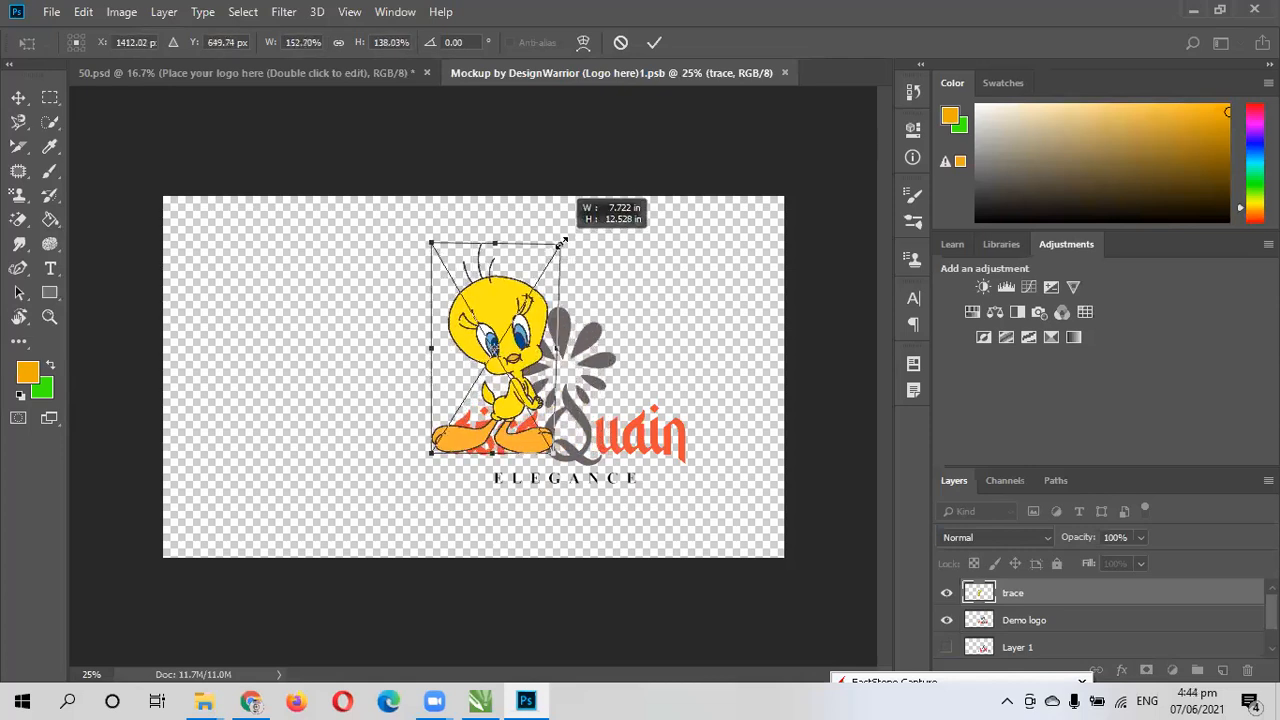
{"action": "left_click_drag", "start_coordinate": [576, 236], "coordinate": [582, 226]}
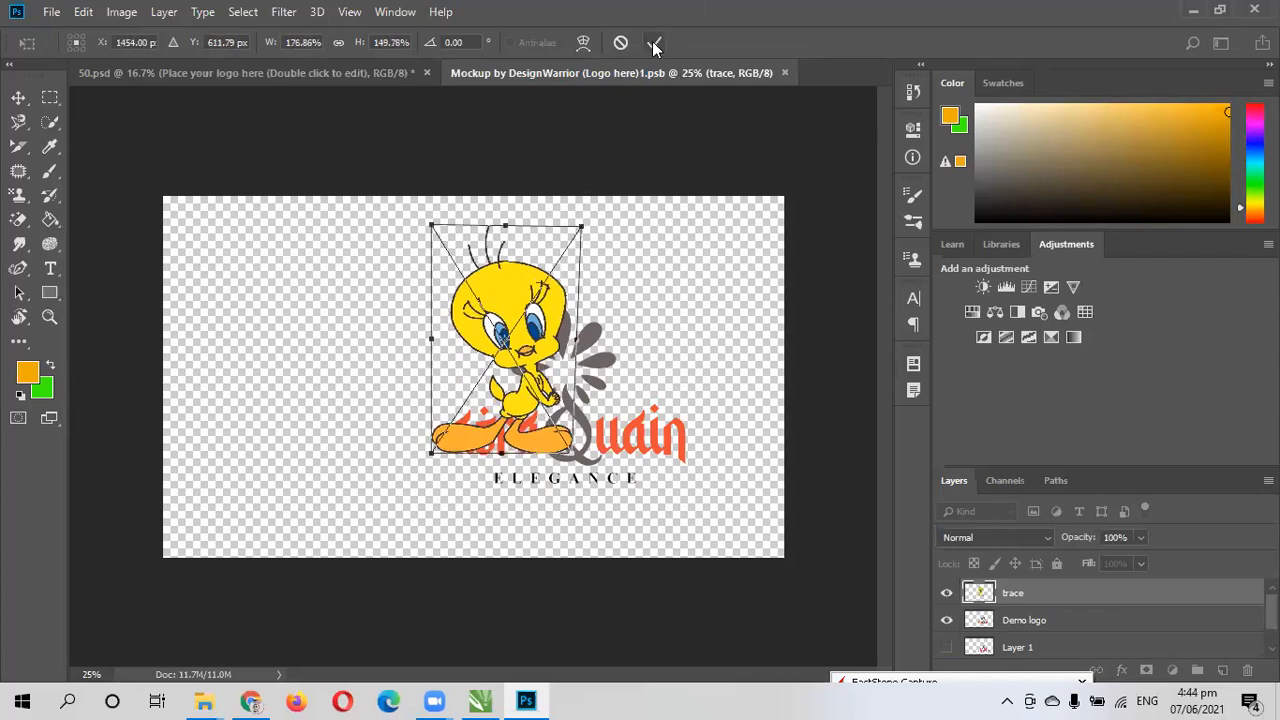
{"action": "left_click", "coordinate": [652, 41]}
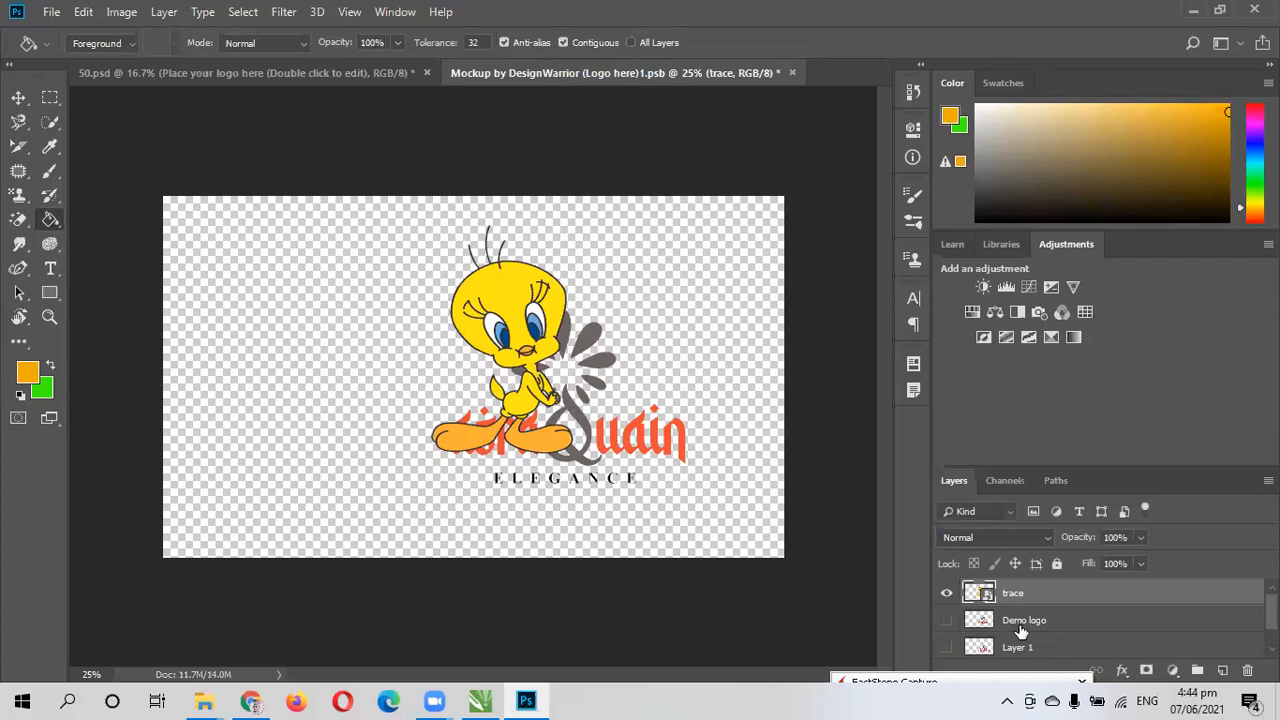
- Free-transform the trace layer to move the character toward the lower right of the canvas and commit the new position
{"action": "left_click", "coordinate": [18, 97]}
{"action": "key", "text": "ctrl+t"}
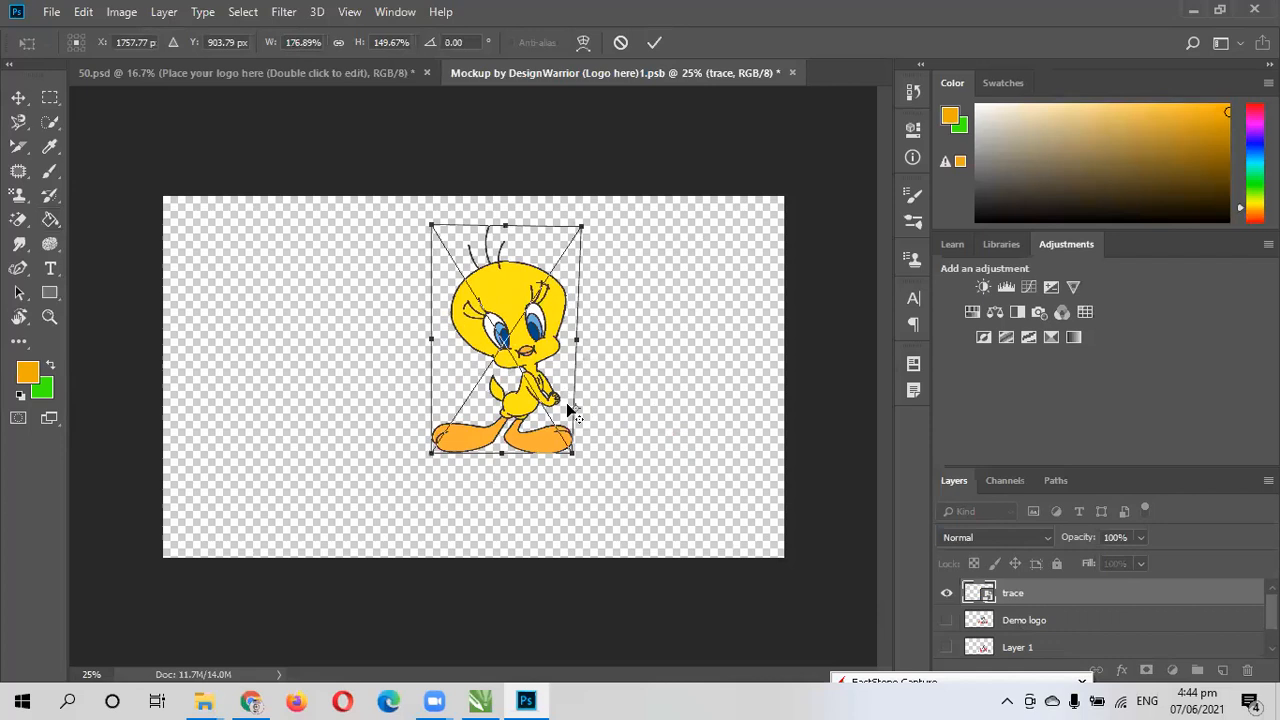
{"action": "left_click_drag", "start_coordinate": [508, 345], "coordinate": [594, 411]}
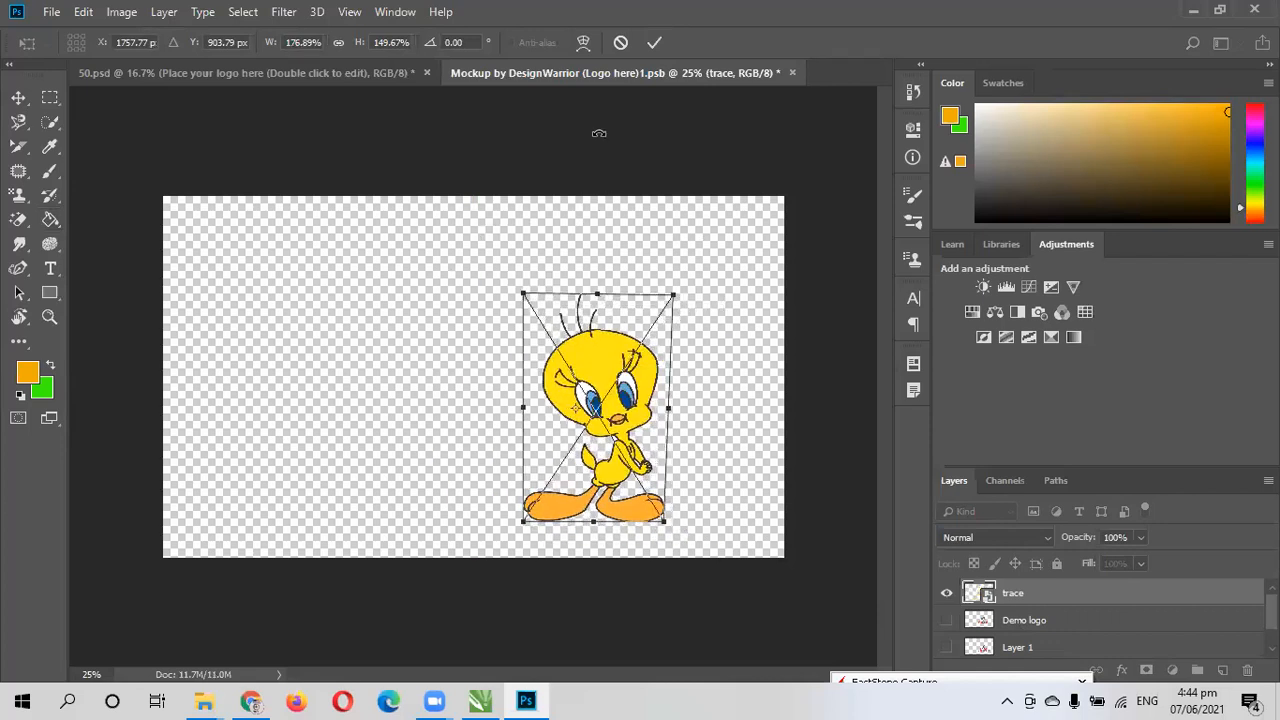
{"action": "left_click", "coordinate": [651, 43]}
- Save the edited logo artwork, return to 50.psd, and inspect the mockup's shadow, adjustment, logo and background layers
{"action": "key", "text": "ctrl+s"}
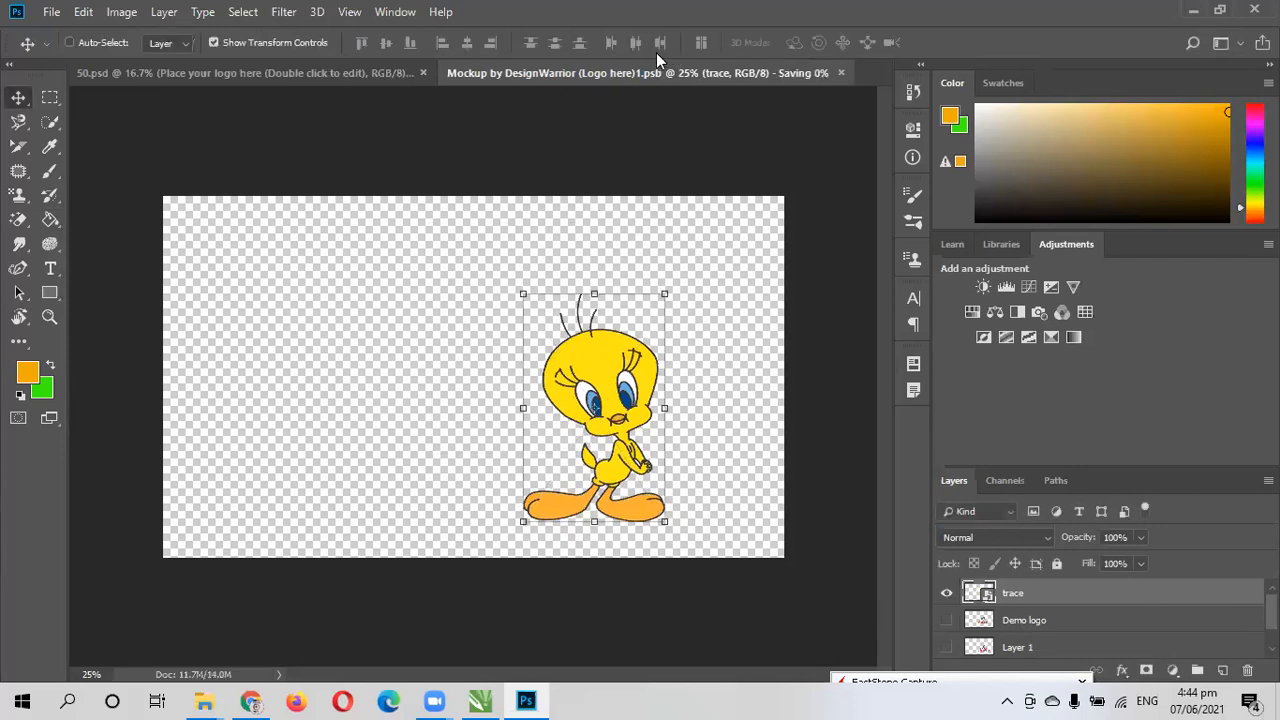
{"action": "left_click", "coordinate": [302, 72]}
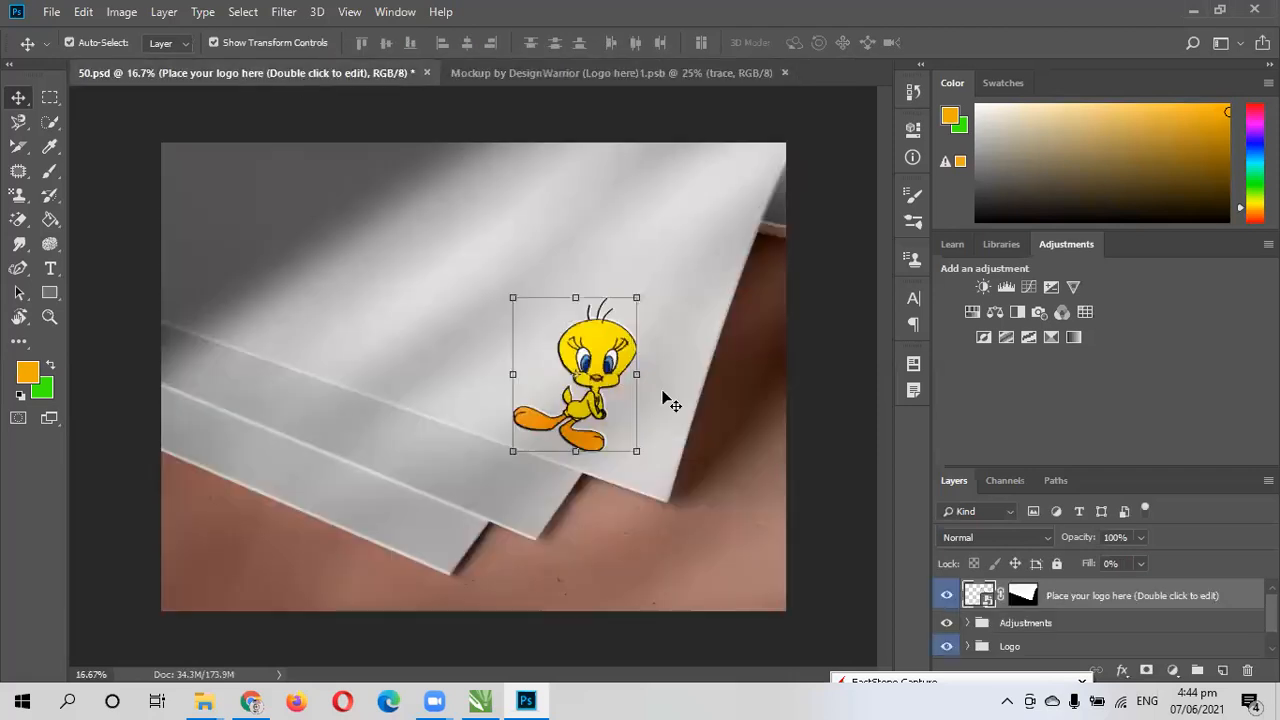
{"action": "left_click", "coordinate": [686, 330]}
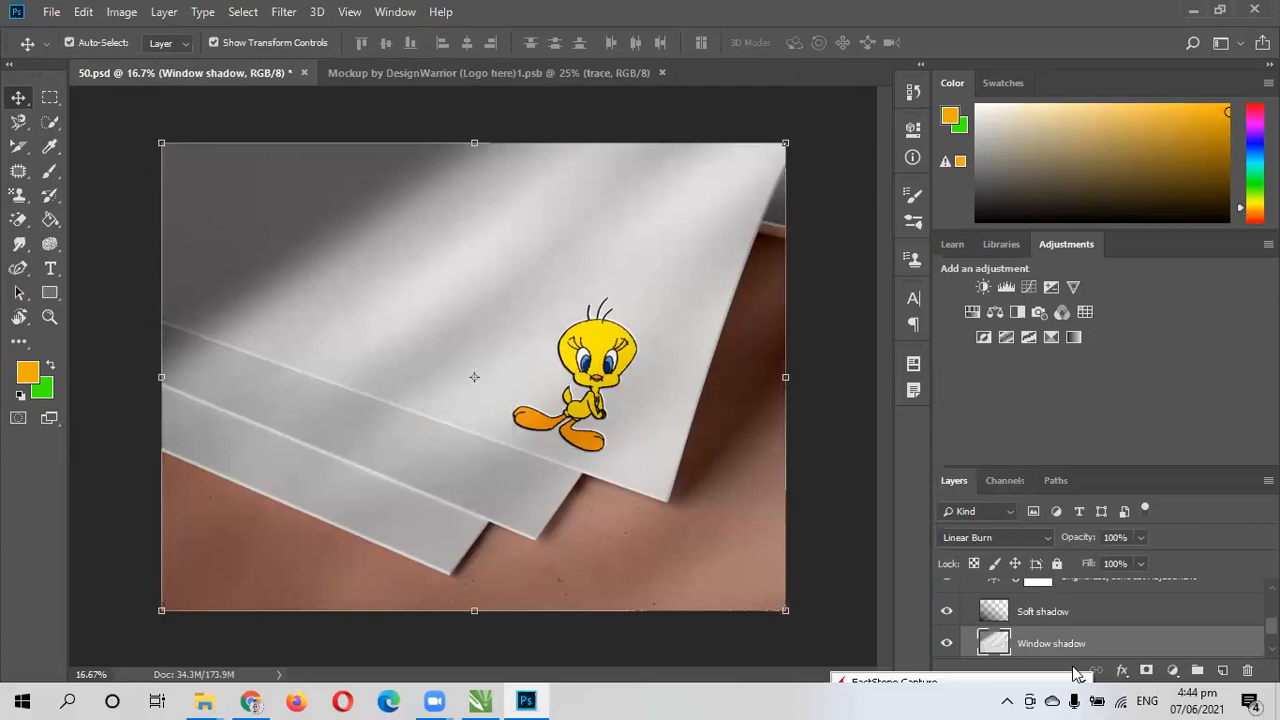
{"action": "scroll", "coordinate": [1069, 641], "scroll_direction": "up", "scroll_amount": 1}
{"action": "scroll", "coordinate": [1069, 641], "scroll_direction": "up", "scroll_amount": 3}
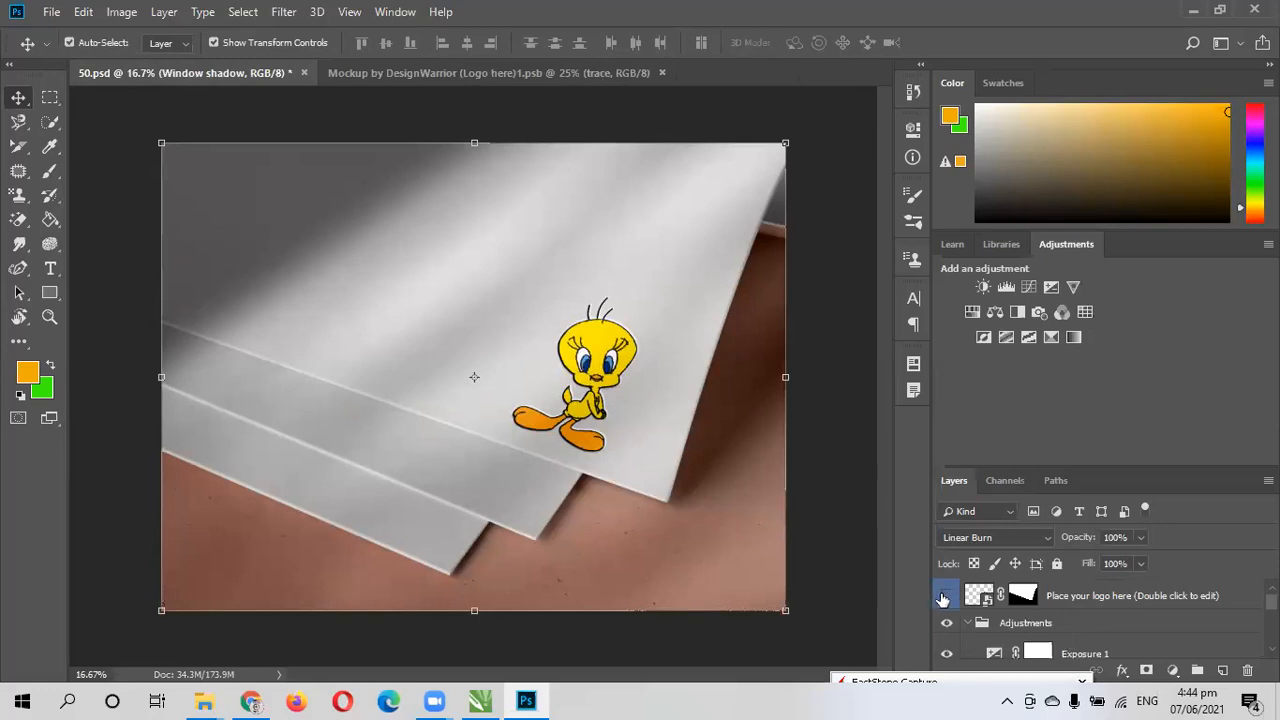
{"action": "scroll", "coordinate": [1087, 622], "scroll_direction": "down", "scroll_amount": 5}
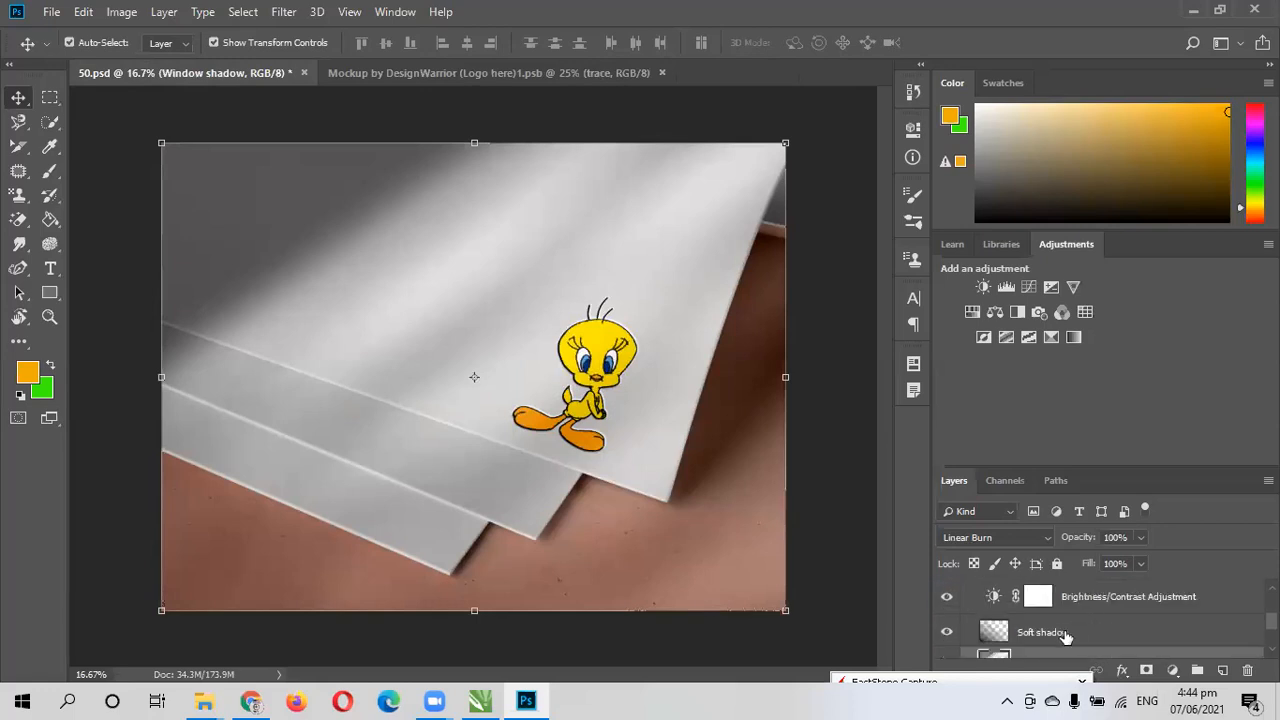
{"action": "scroll", "coordinate": [1011, 637], "scroll_direction": "down", "scroll_amount": 1}
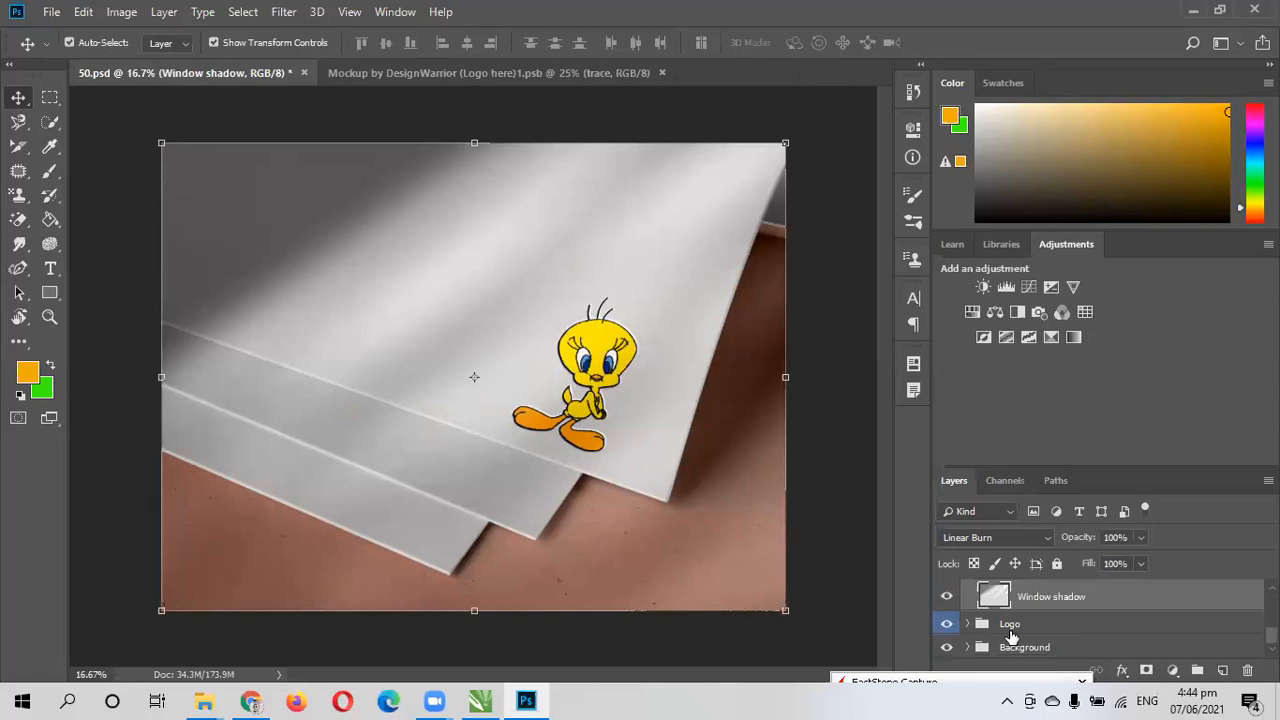
{"action": "scroll", "coordinate": [1011, 637], "scroll_direction": "up", "scroll_amount": 3}
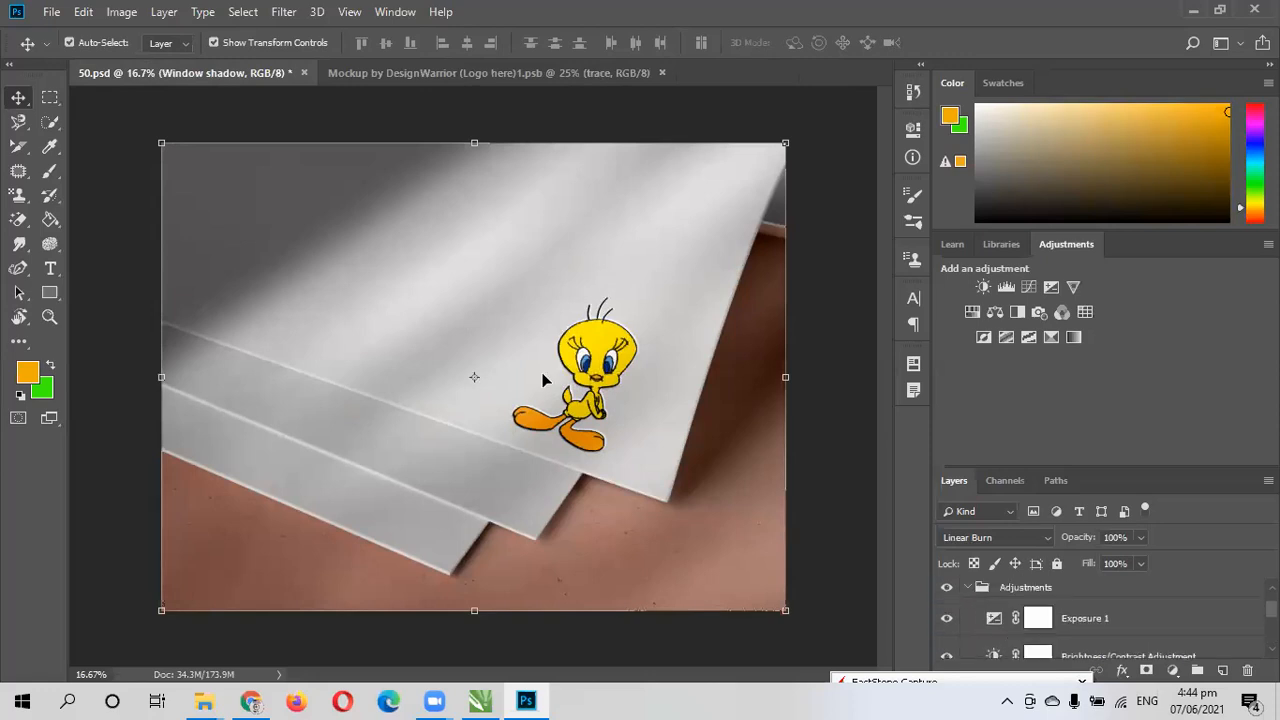
{"action": "scroll", "coordinate": [1050, 622], "scroll_direction": "up", "scroll_amount": 1}
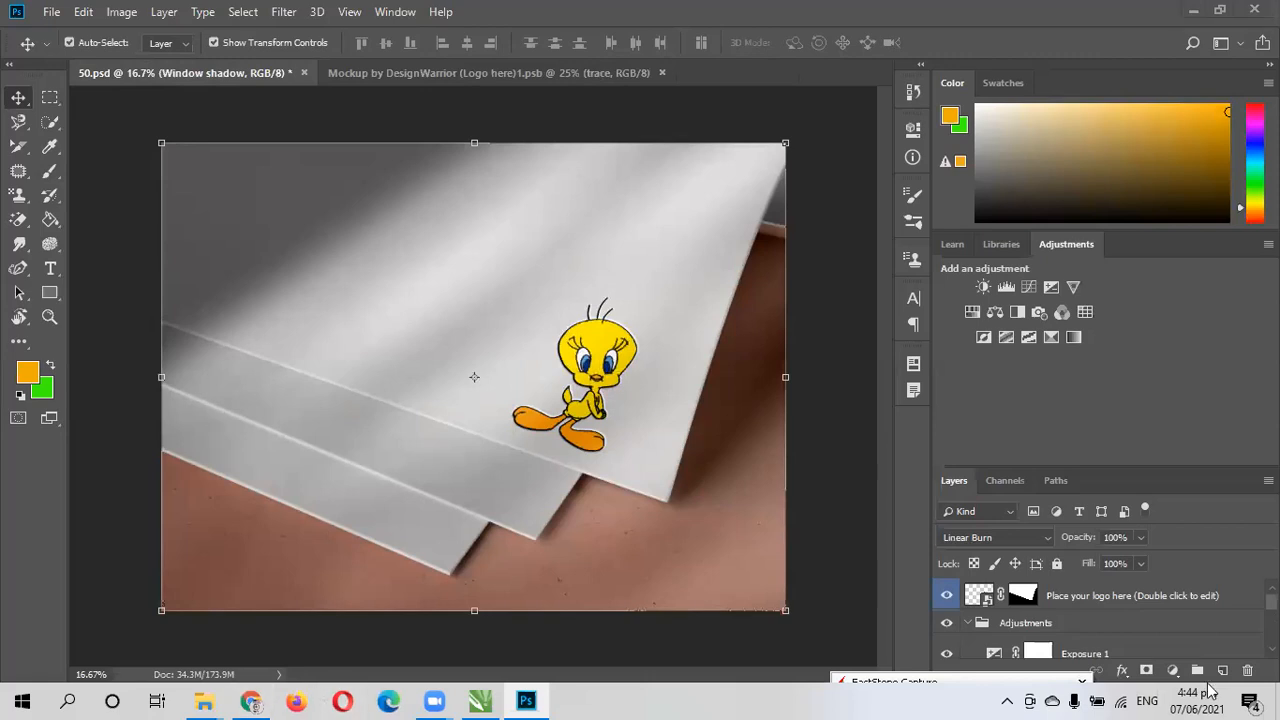
- Switch to Chrome, close the downloaded debossed logo mockup's page, and search Freepik for "poster mockup"
{"action": "left_click", "coordinate": [252, 700]}
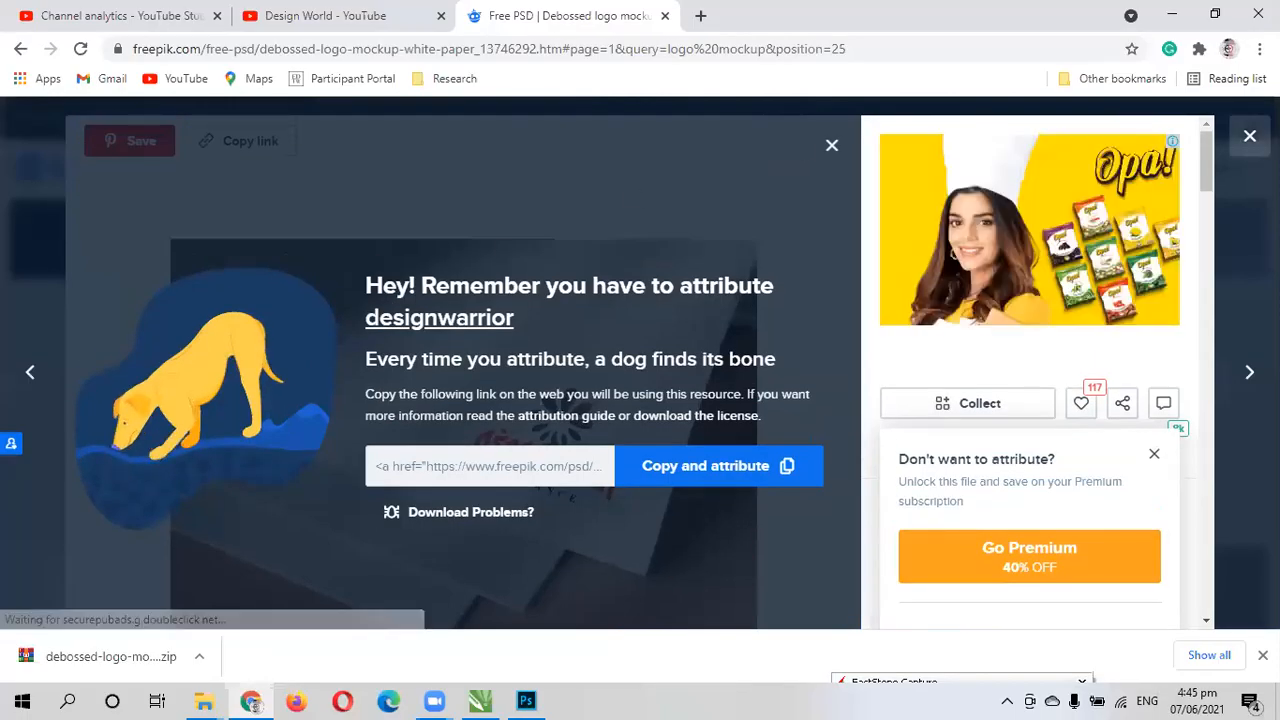
{"action": "left_click", "coordinate": [1249, 136]}
{"action": "scroll", "coordinate": [583, 254], "scroll_direction": "up", "scroll_amount": 10}
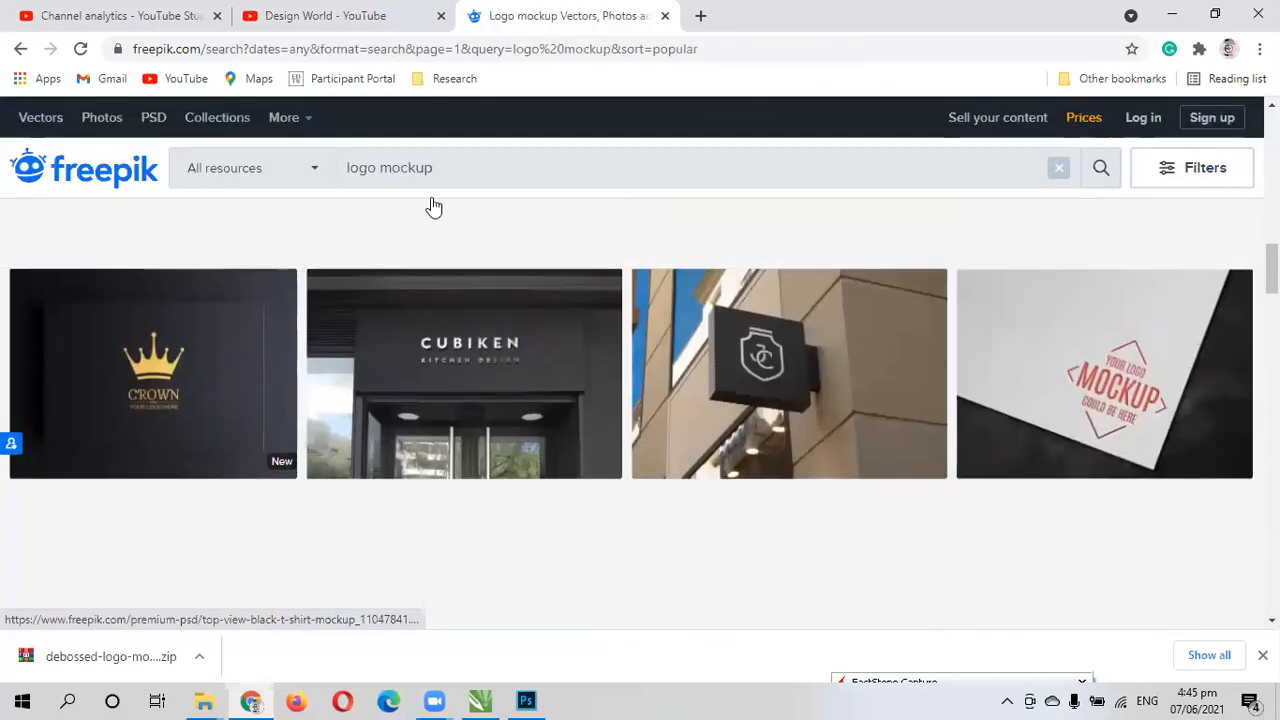
{"action": "left_click_drag", "start_coordinate": [449, 171], "coordinate": [302, 188]}
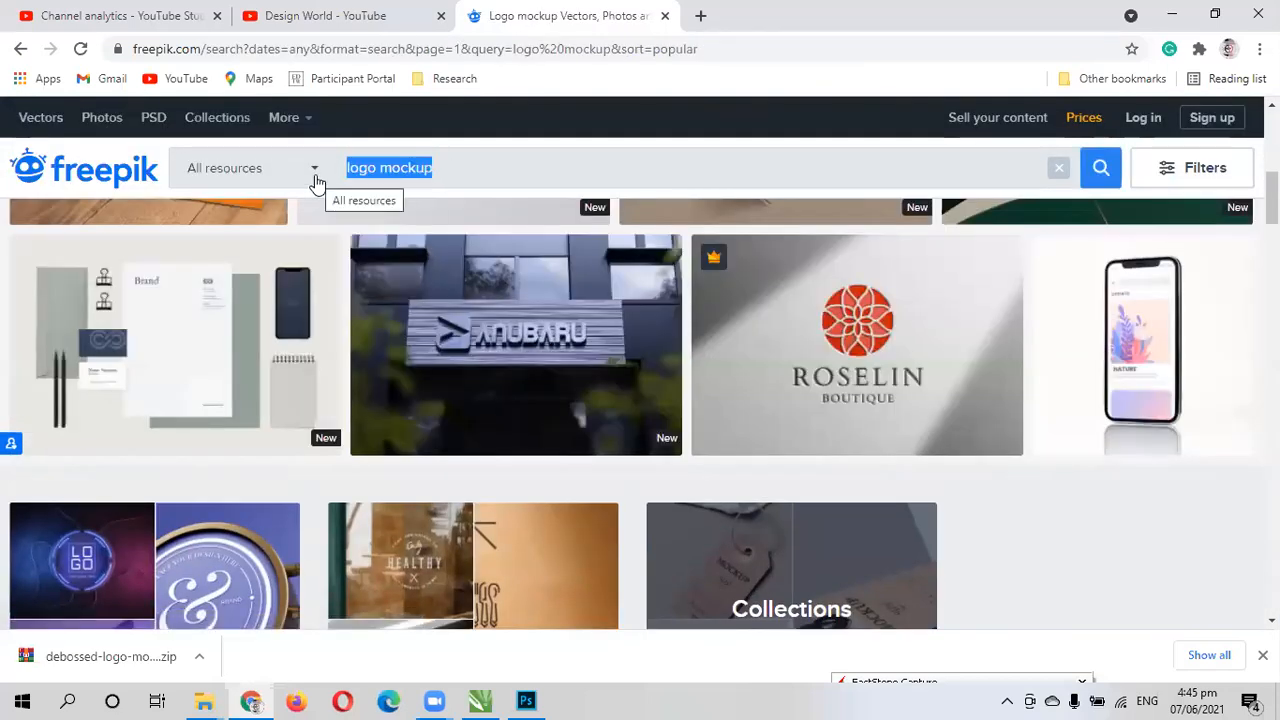
{"action": "type", "text": "poster mo"}
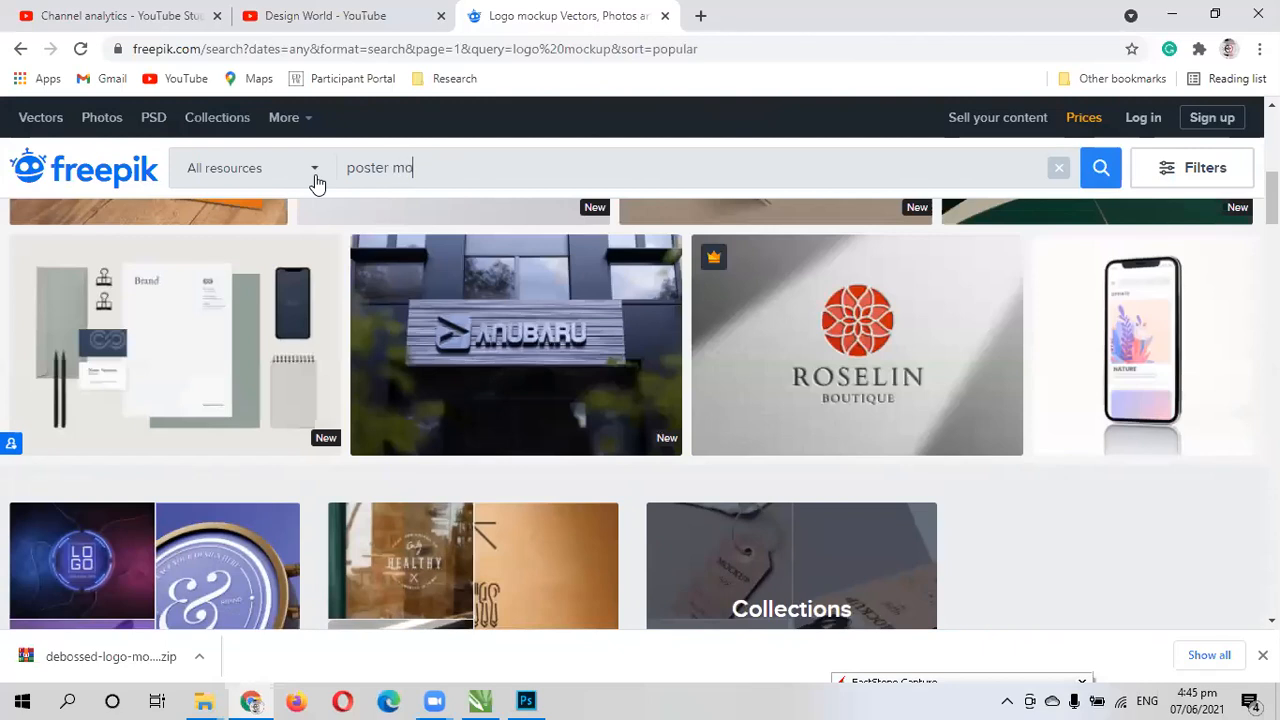
{"action": "type", "text": "ckup"}
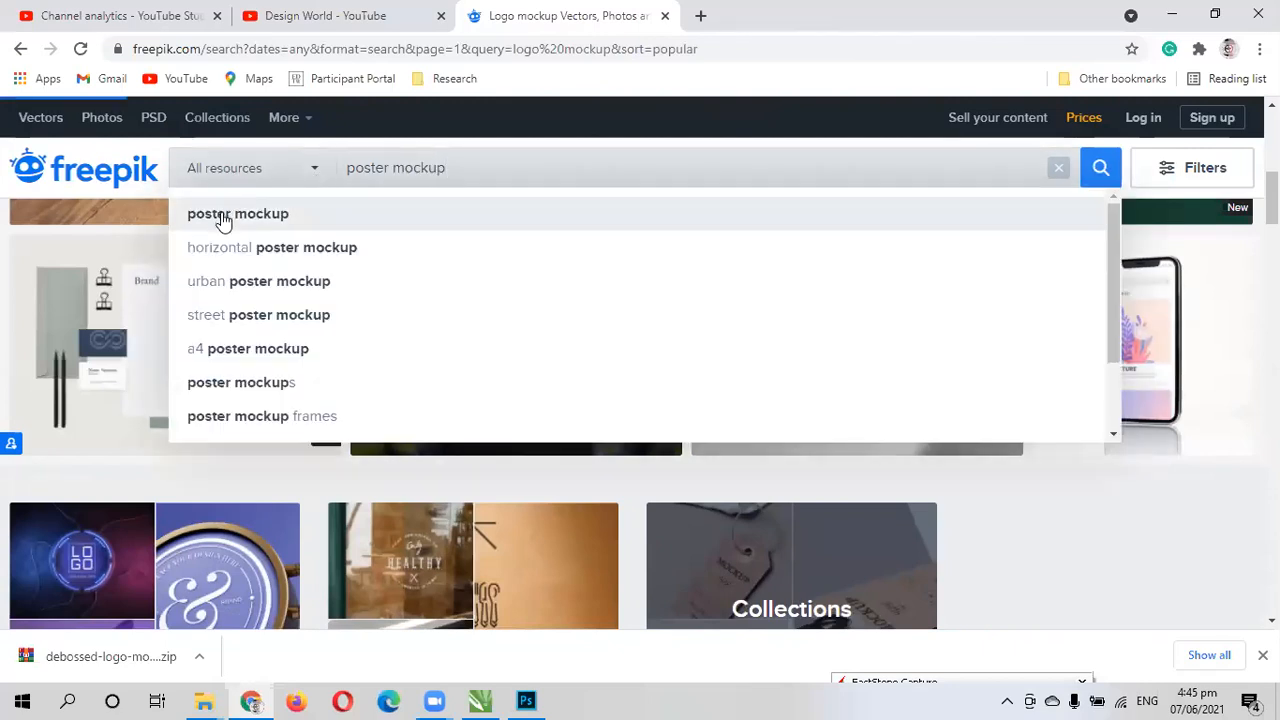
{"action": "left_click", "coordinate": [224, 215]}
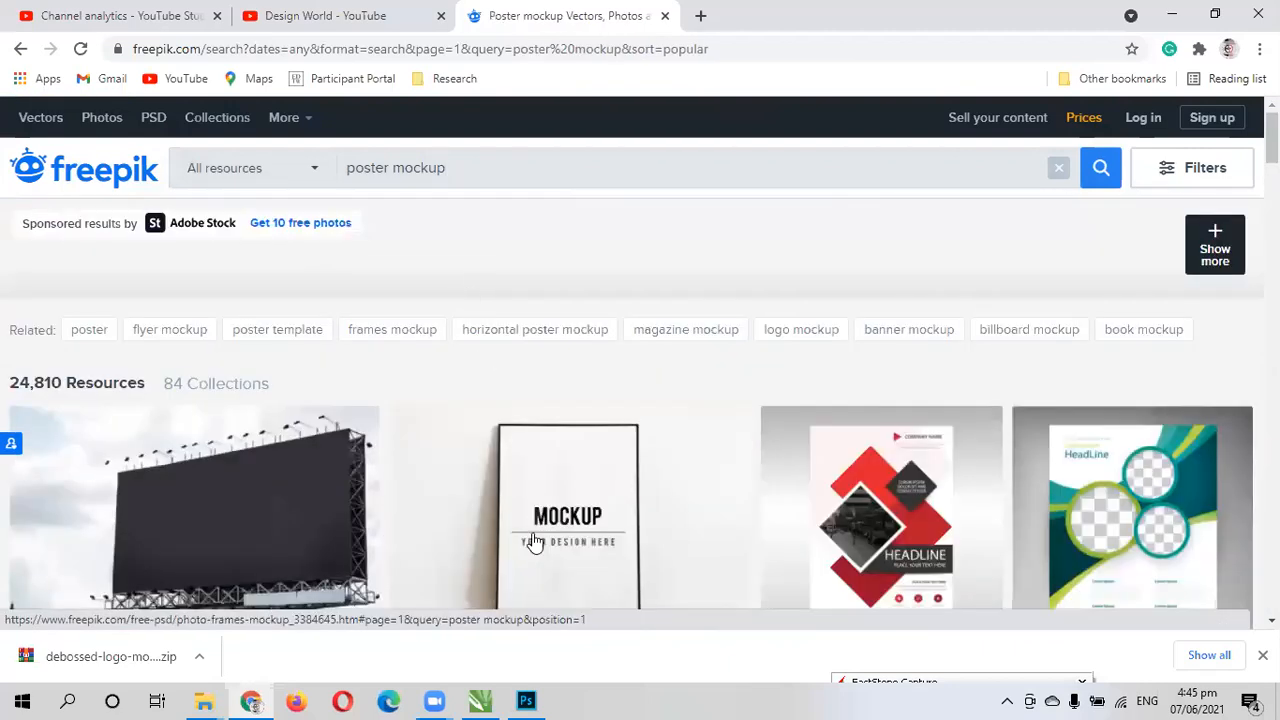
- Dismiss the Adobe Stock ad and browse the poster mockup results for billboard, framed, hanging and flyer-style designs
{"action": "scroll", "coordinate": [488, 485], "scroll_direction": "down", "scroll_amount": 1}
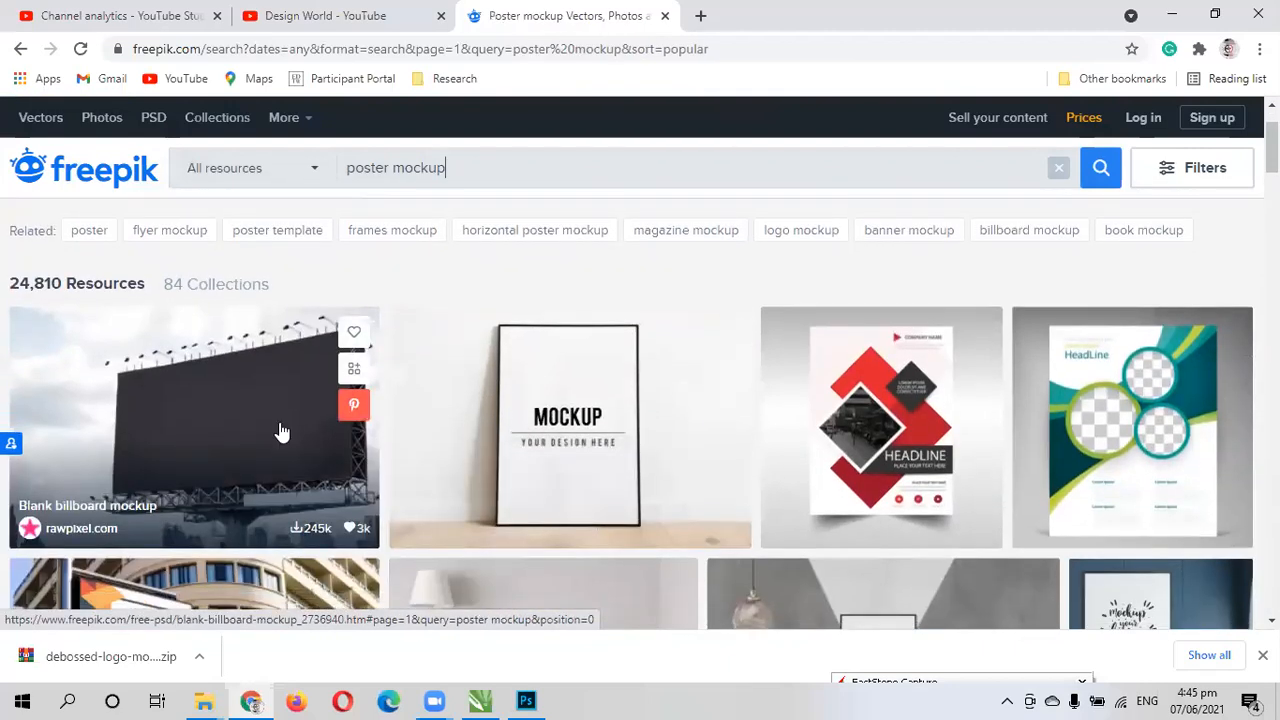
{"action": "scroll", "coordinate": [277, 432], "scroll_direction": "down", "scroll_amount": 1}
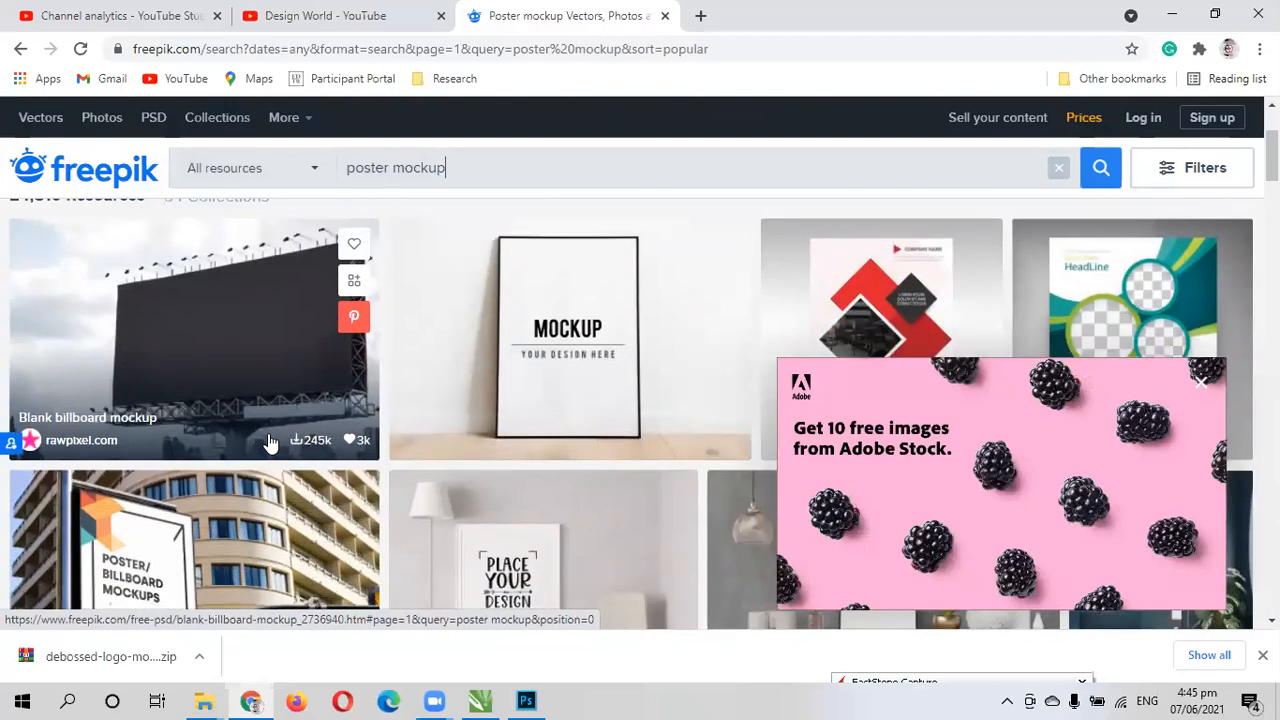
{"action": "left_click", "coordinate": [1201, 382]}
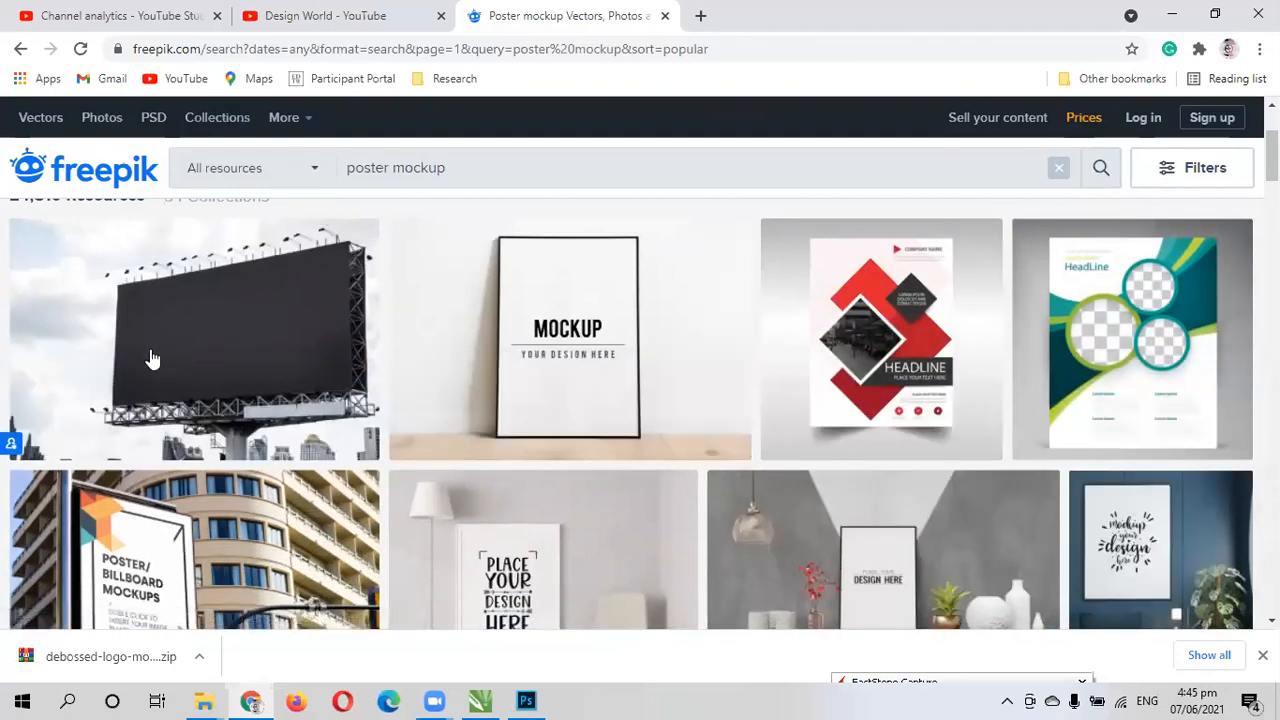
{"action": "scroll", "coordinate": [146, 370], "scroll_direction": "down", "scroll_amount": 1}
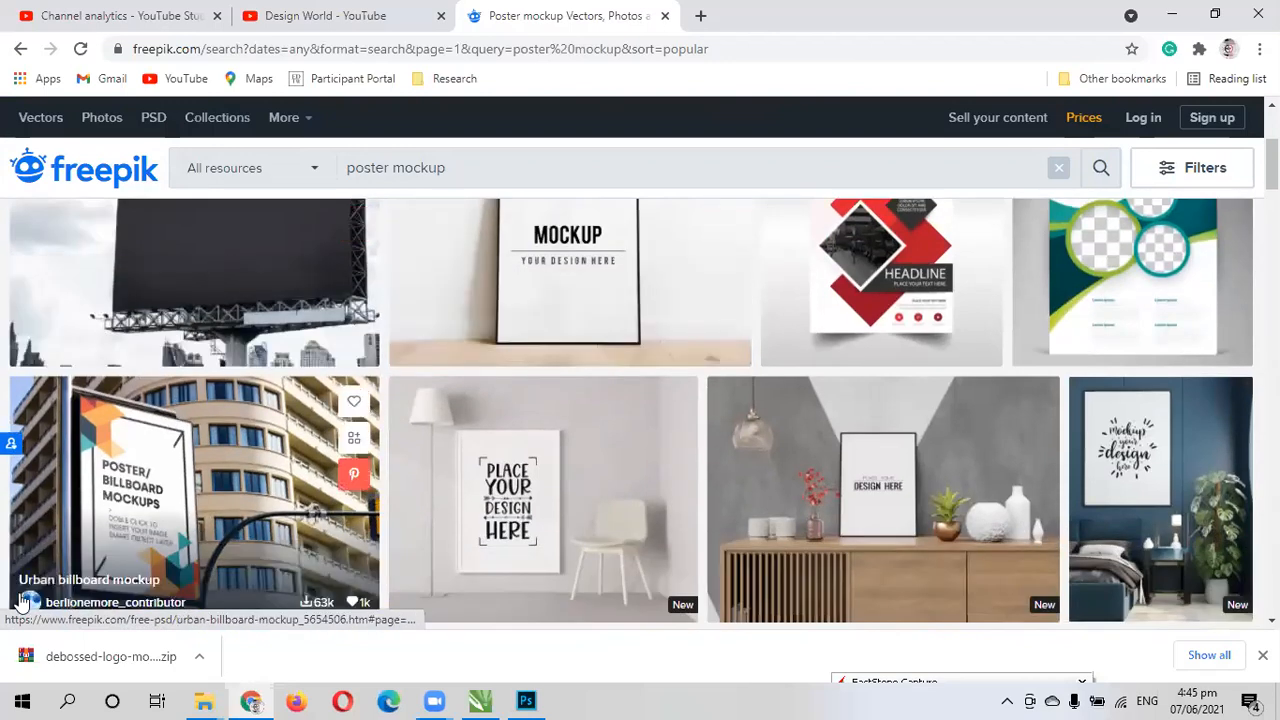
{"action": "scroll", "coordinate": [107, 500], "scroll_direction": "down", "scroll_amount": 1}
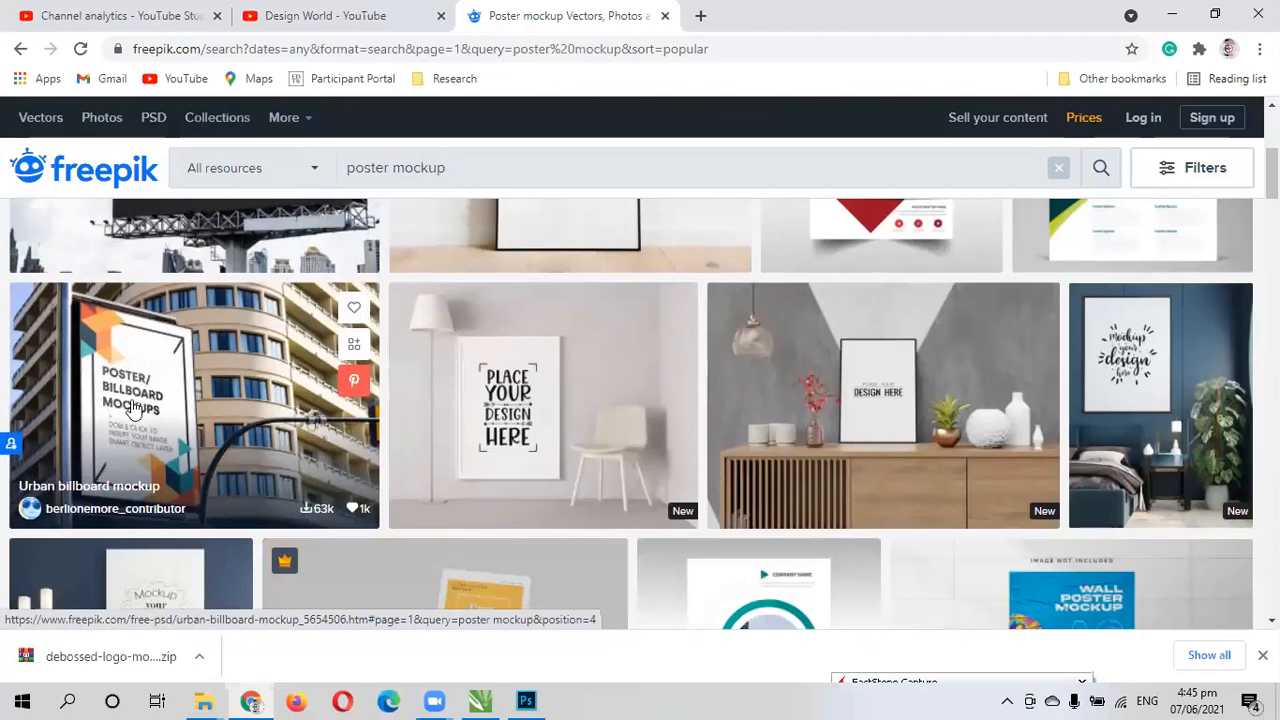
{"action": "scroll", "coordinate": [135, 395], "scroll_direction": "down", "scroll_amount": 1}
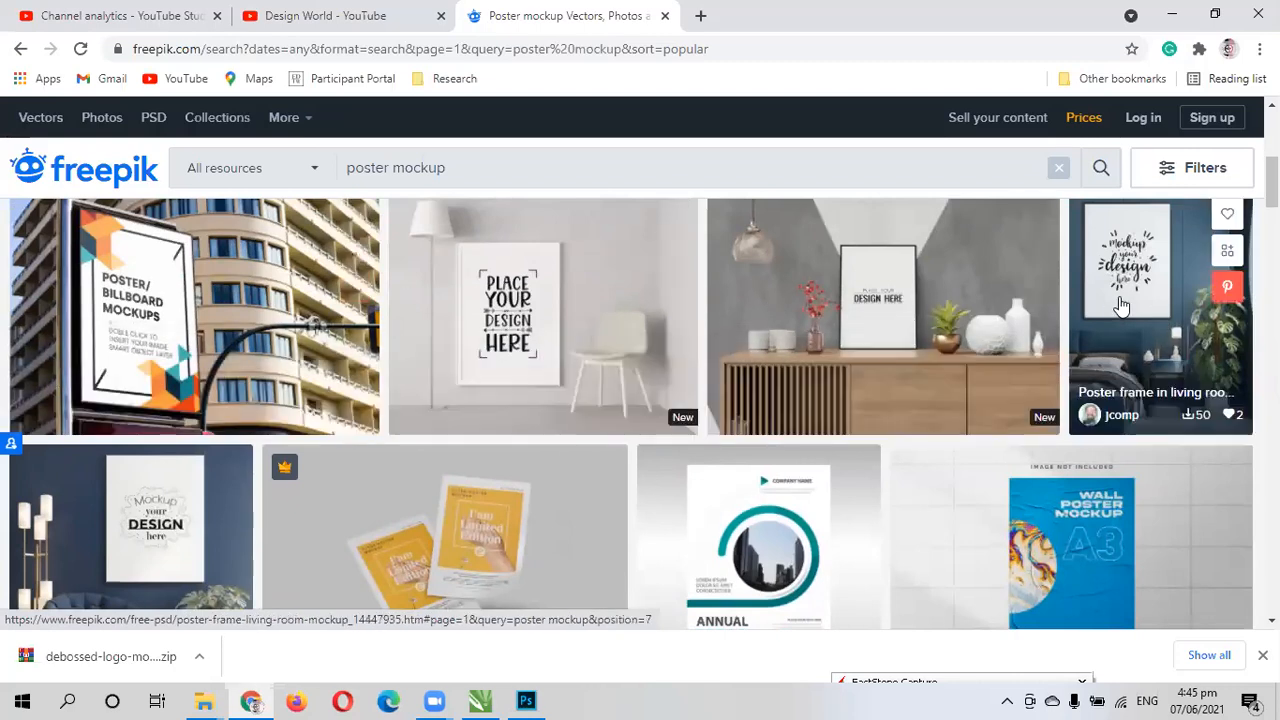
{"action": "scroll", "coordinate": [518, 350], "scroll_direction": "down", "scroll_amount": 2}
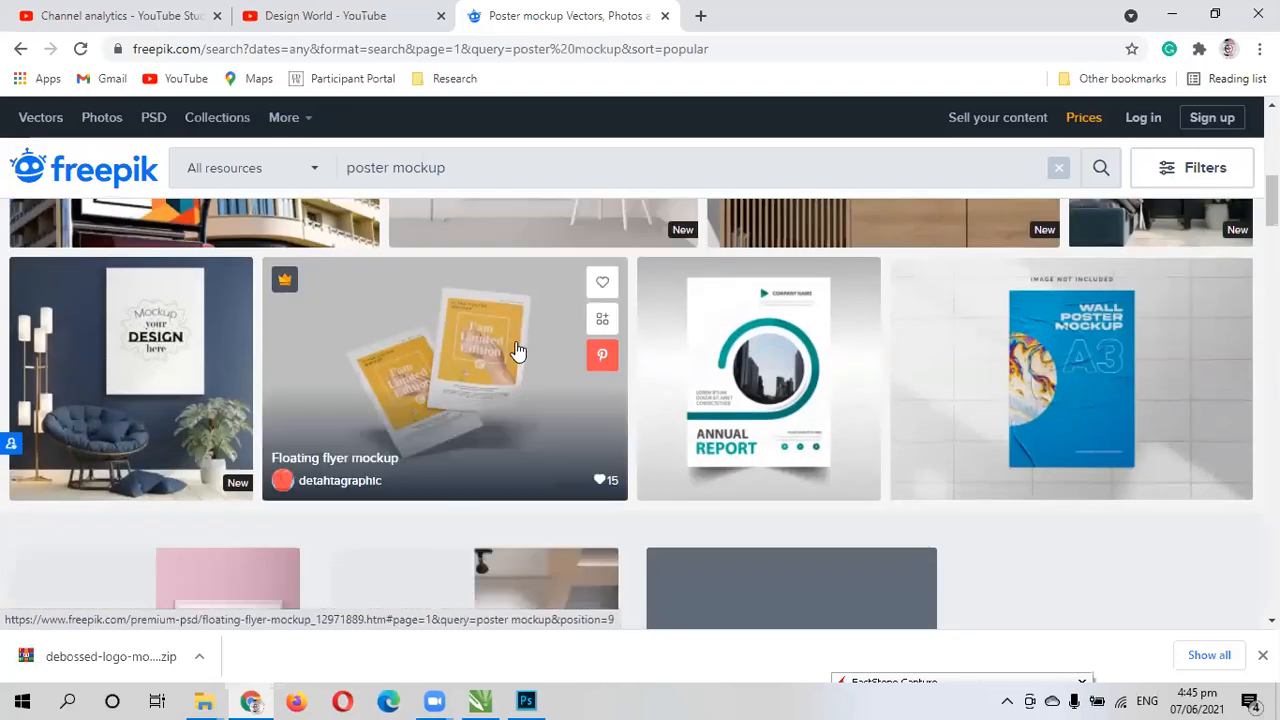
{"action": "scroll", "coordinate": [518, 350], "scroll_direction": "down", "scroll_amount": 1}
{"action": "scroll", "coordinate": [766, 471], "scroll_direction": "down", "scroll_amount": 2}
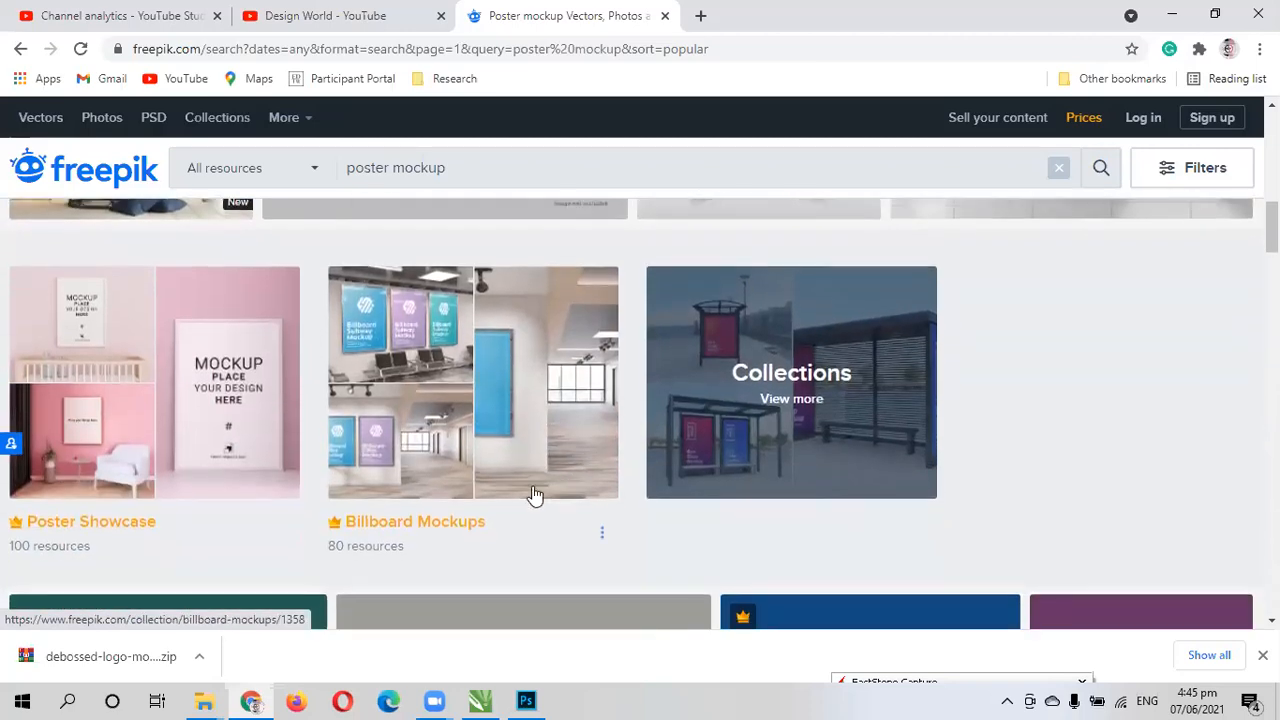
{"action": "scroll", "coordinate": [520, 491], "scroll_direction": "down", "scroll_amount": 6}
{"action": "scroll", "coordinate": [303, 467], "scroll_direction": "up", "scroll_amount": 3}
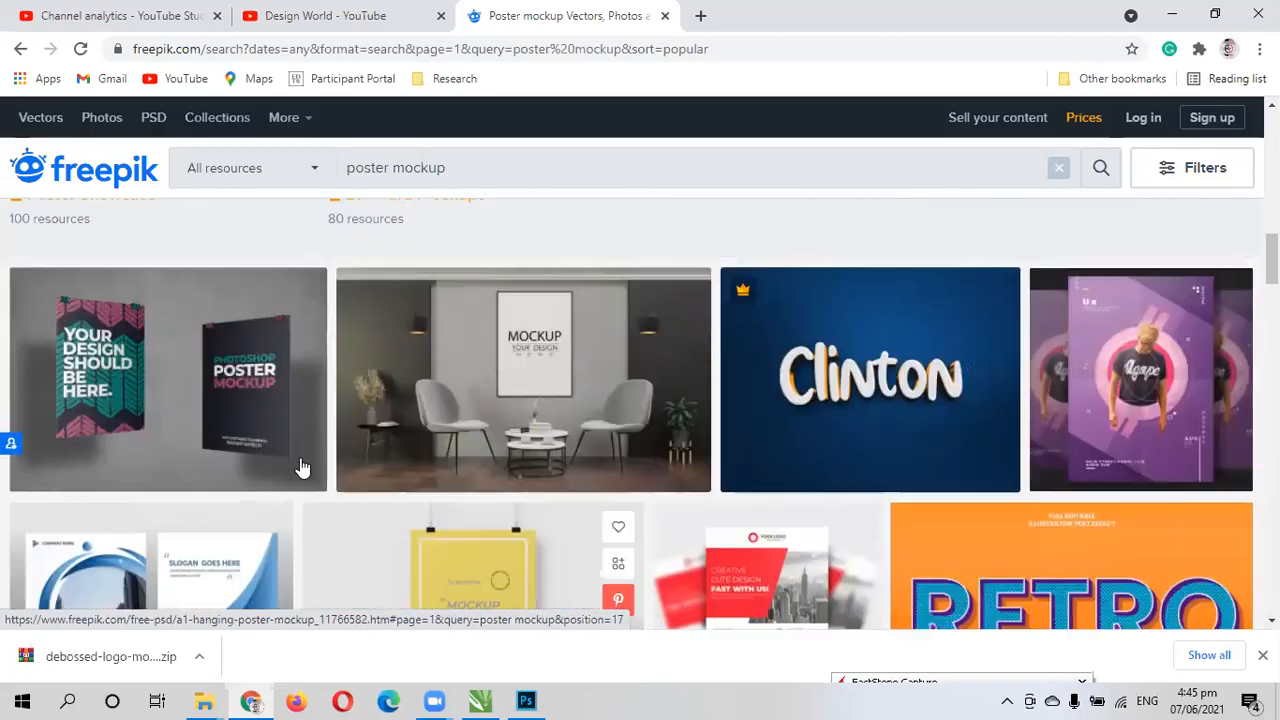
{"action": "scroll", "coordinate": [237, 363], "scroll_direction": "down", "scroll_amount": 8}
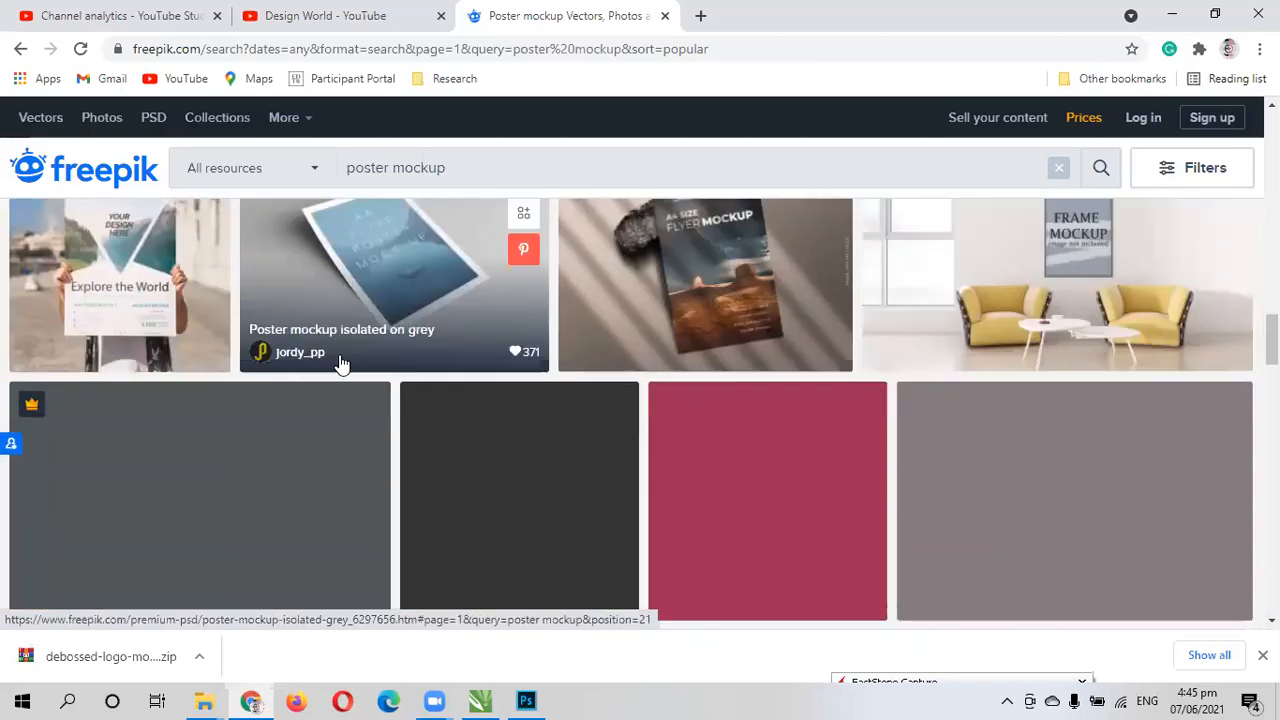
{"action": "scroll", "coordinate": [349, 300], "scroll_direction": "up", "scroll_amount": 2}
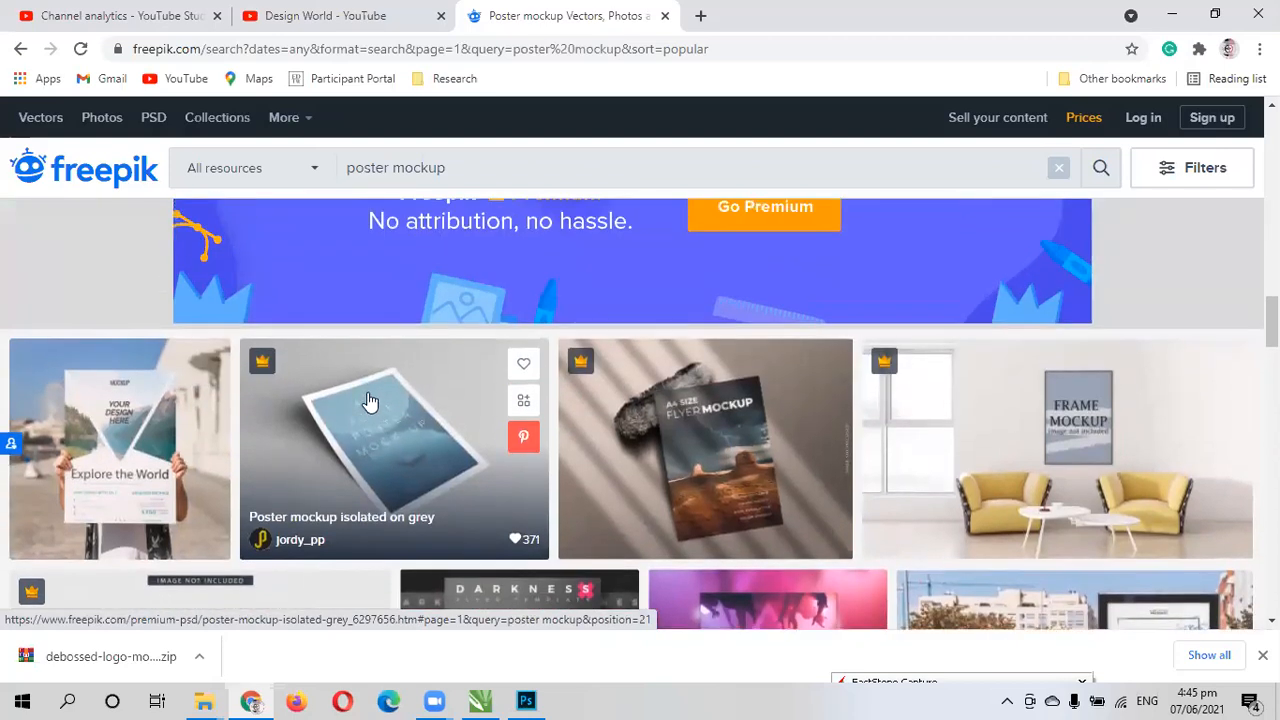
{"action": "scroll", "coordinate": [428, 370], "scroll_direction": "down", "scroll_amount": 1}
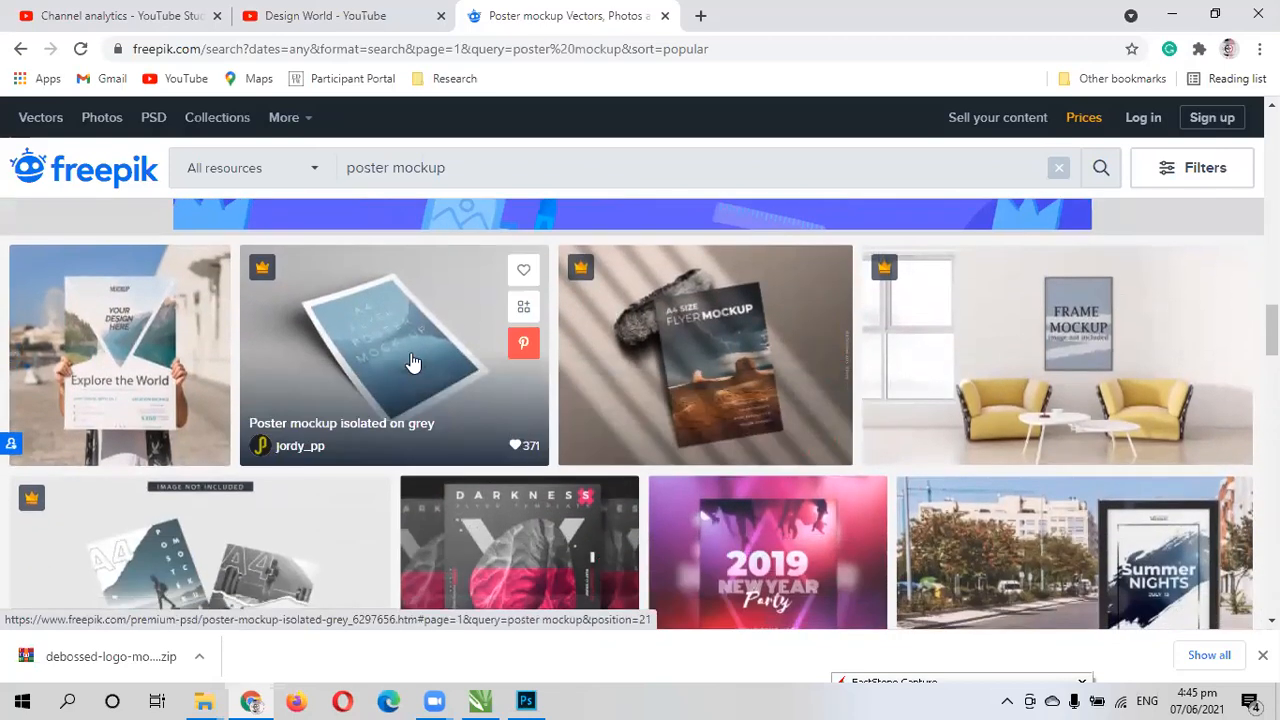
{"action": "scroll", "coordinate": [591, 395], "scroll_direction": "down", "scroll_amount": 5}
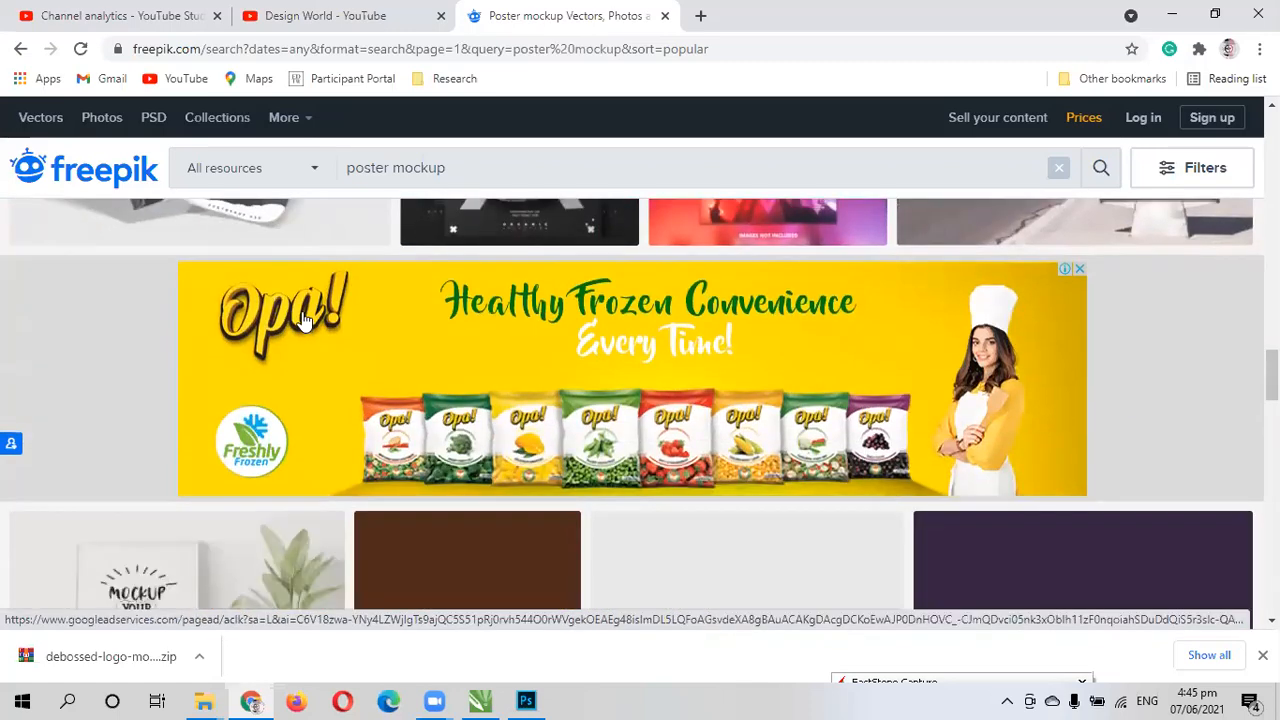
{"action": "scroll", "coordinate": [280, 330], "scroll_direction": "up", "scroll_amount": 2}
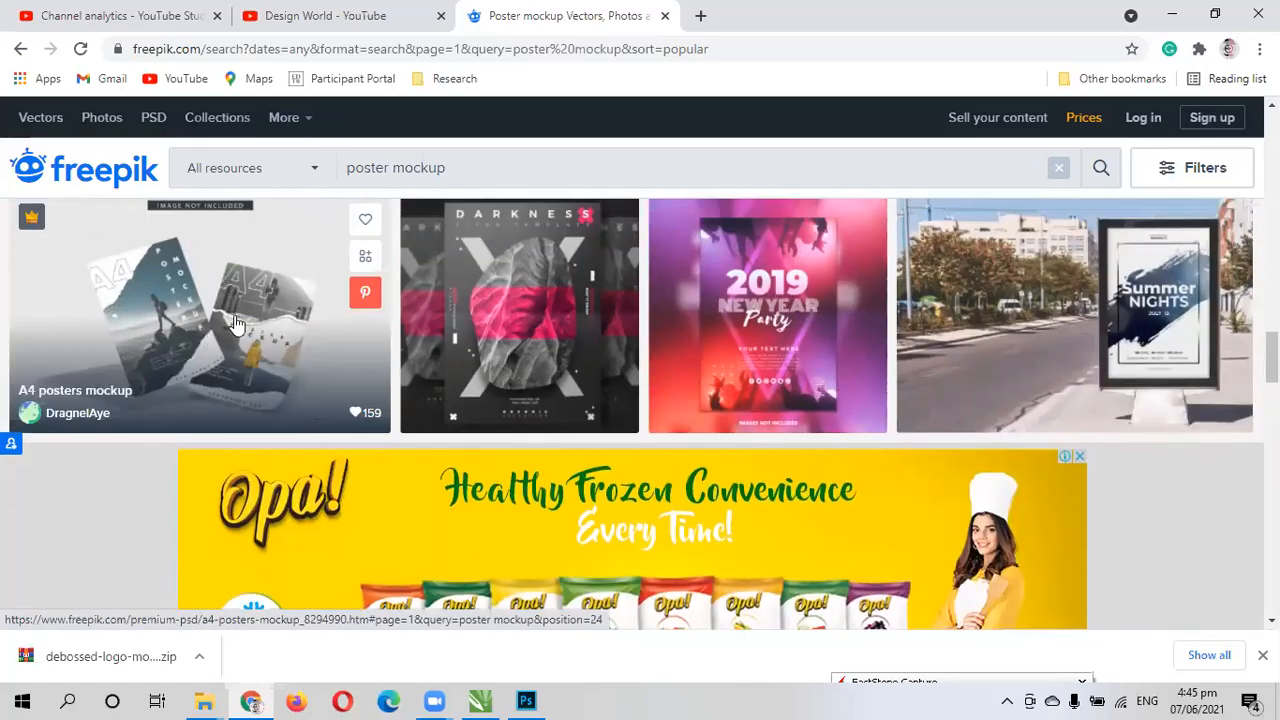
{"action": "scroll", "coordinate": [236, 323], "scroll_direction": "up", "scroll_amount": 4}
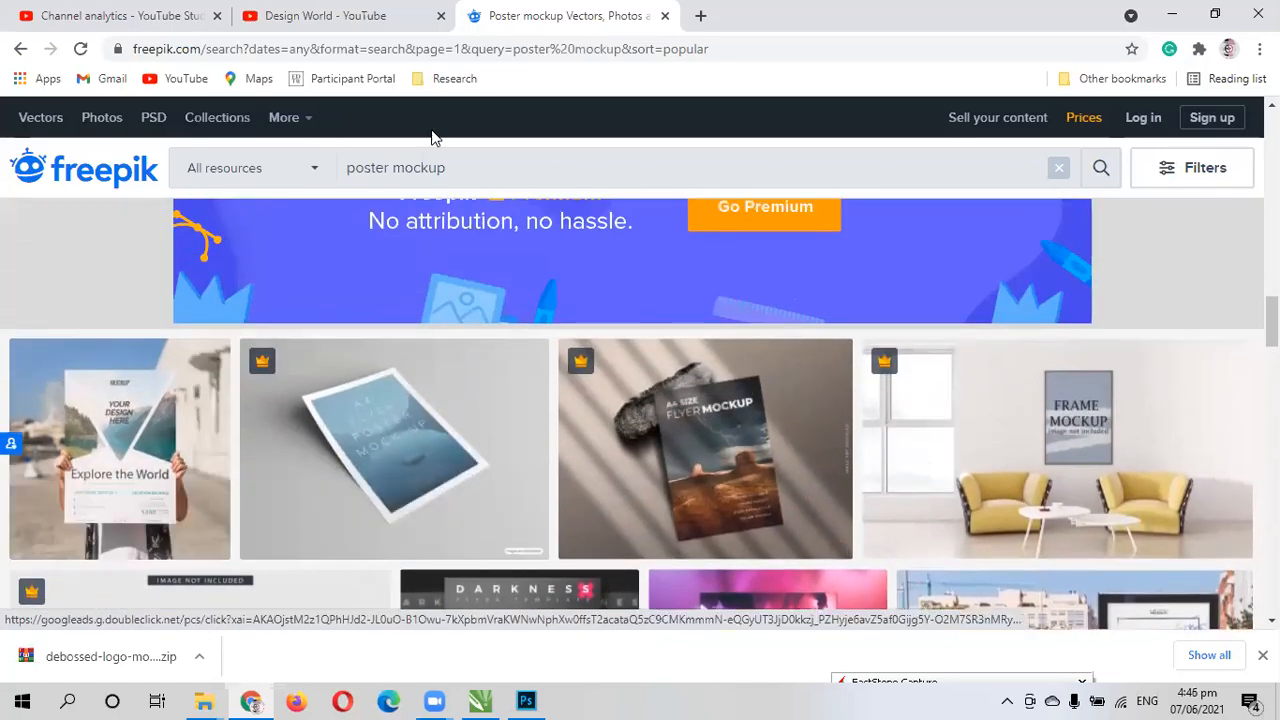
- Change the Freepik search to "poster page mockup" and run it
{"action": "double_click", "coordinate": [455, 165]}
{"action": "left_click", "coordinate": [455, 165]}
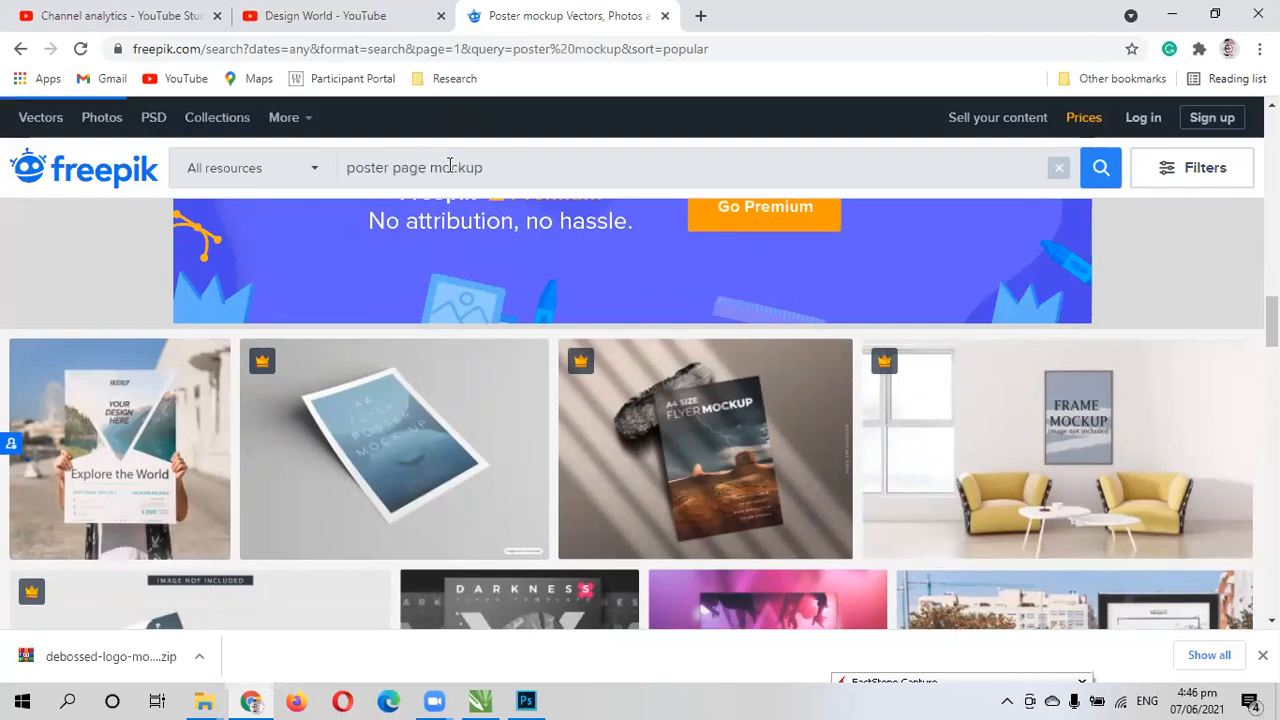
{"action": "key", "text": "Return"}
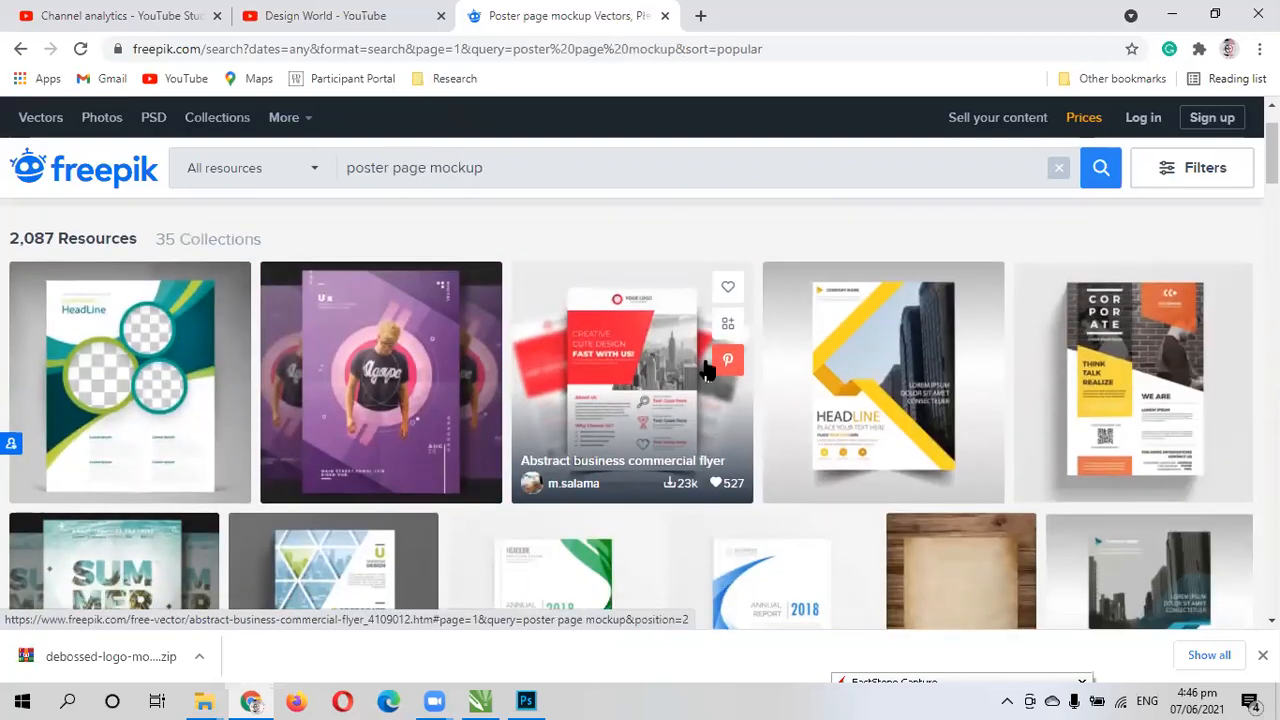
- Browse the poster page mockup results, examining the flyer, brochure, folded poster and blank paper designs
{"action": "scroll", "coordinate": [550, 390], "scroll_direction": "down", "scroll_amount": 2}
{"action": "scroll", "coordinate": [549, 377], "scroll_direction": "down", "scroll_amount": 1}
{"action": "scroll", "coordinate": [606, 343], "scroll_direction": "up", "scroll_amount": 2}
{"action": "scroll", "coordinate": [637, 408], "scroll_direction": "down", "scroll_amount": 1}
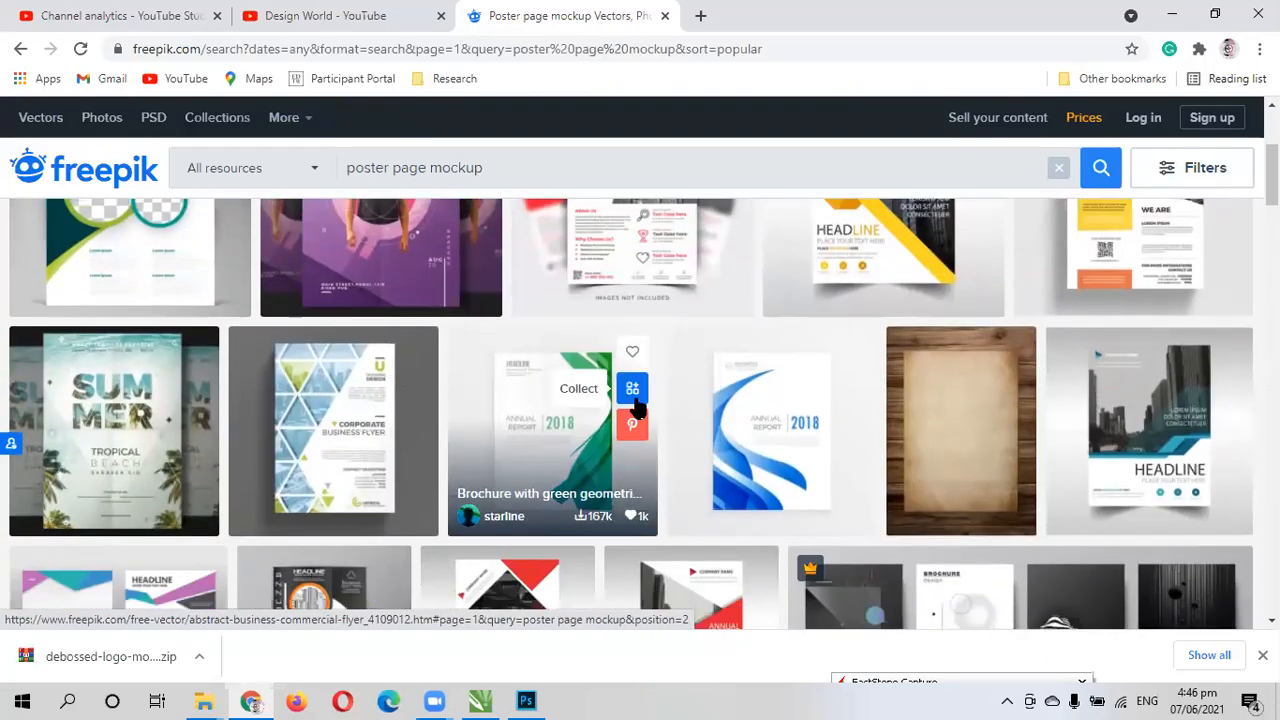
{"action": "scroll", "coordinate": [550, 400], "scroll_direction": "down", "scroll_amount": 1}
{"action": "scroll", "coordinate": [850, 379], "scroll_direction": "down", "scroll_amount": 1}
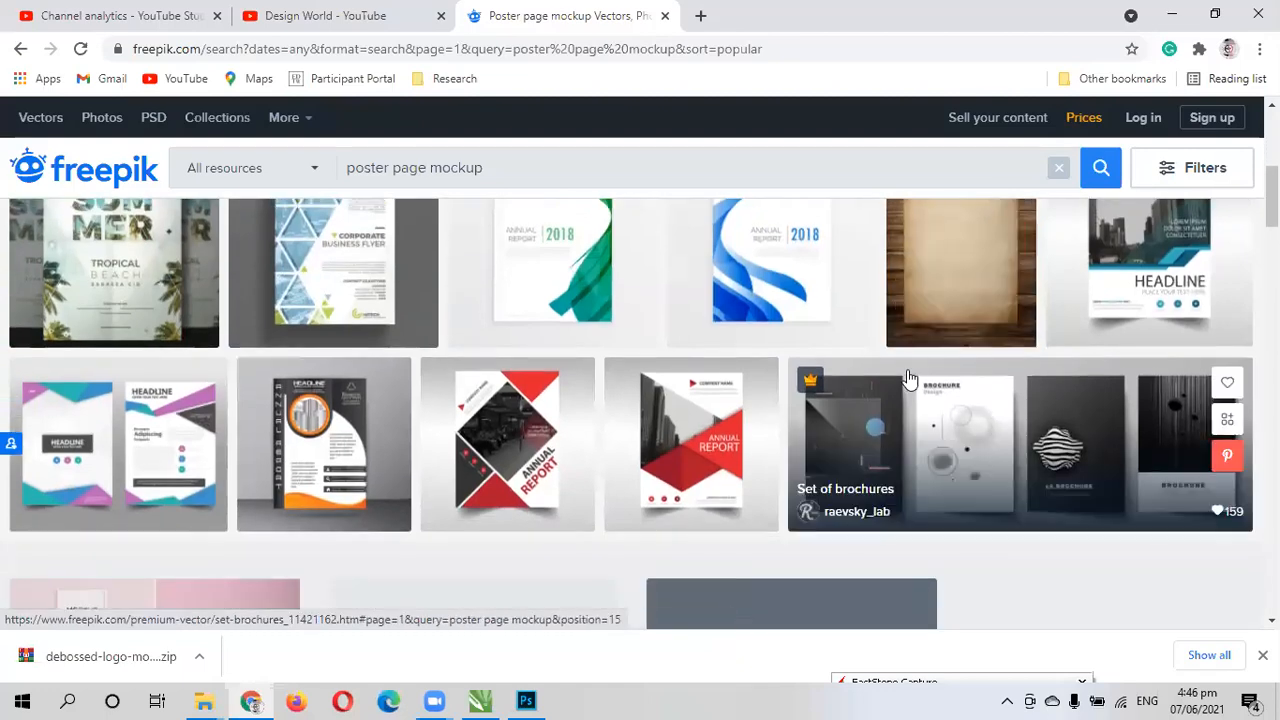
{"action": "scroll", "coordinate": [949, 366], "scroll_direction": "up", "scroll_amount": 2}
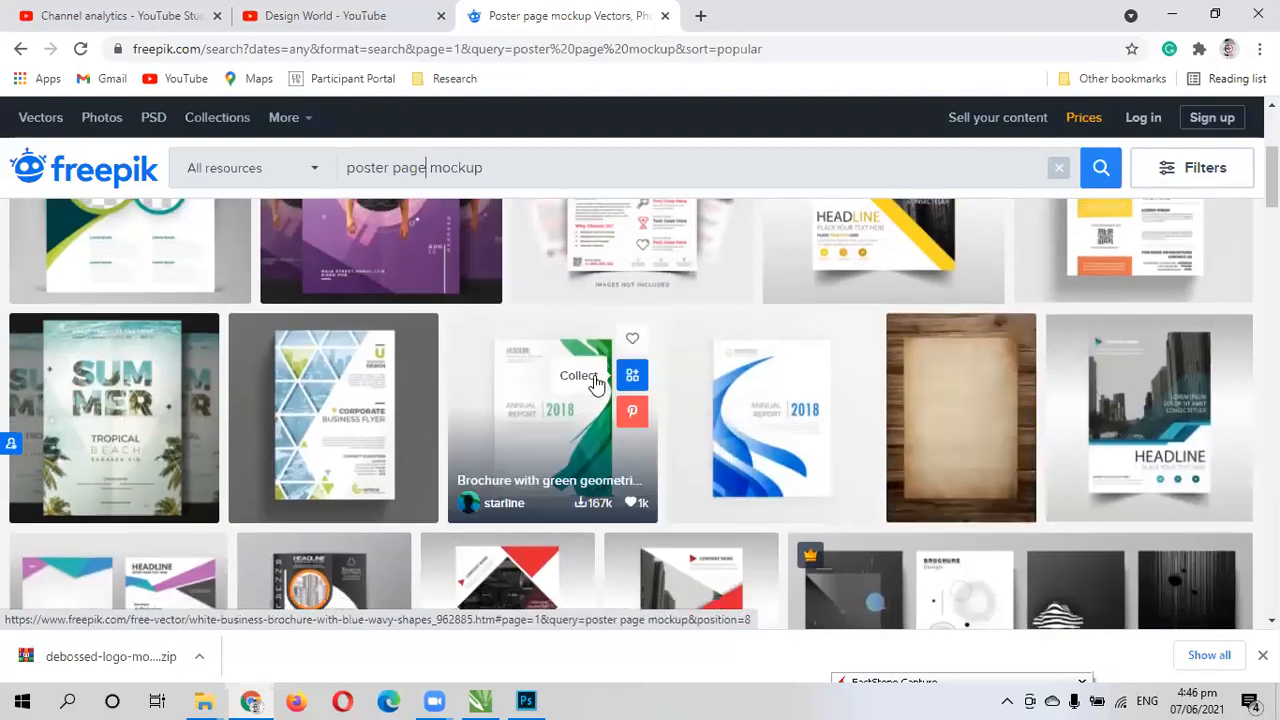
{"action": "scroll", "coordinate": [340, 400], "scroll_direction": "down", "scroll_amount": 3}
{"action": "scroll", "coordinate": [324, 403], "scroll_direction": "down", "scroll_amount": 2}
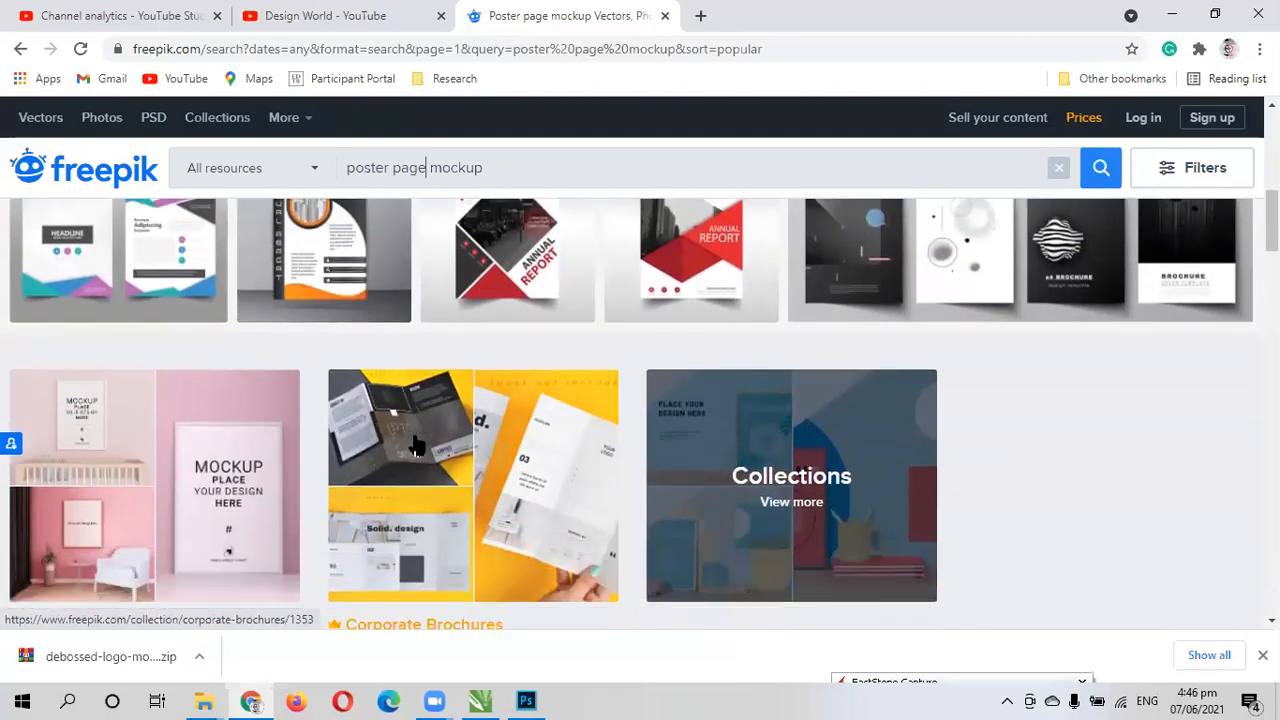
{"action": "scroll", "coordinate": [415, 445], "scroll_direction": "down", "scroll_amount": 2}
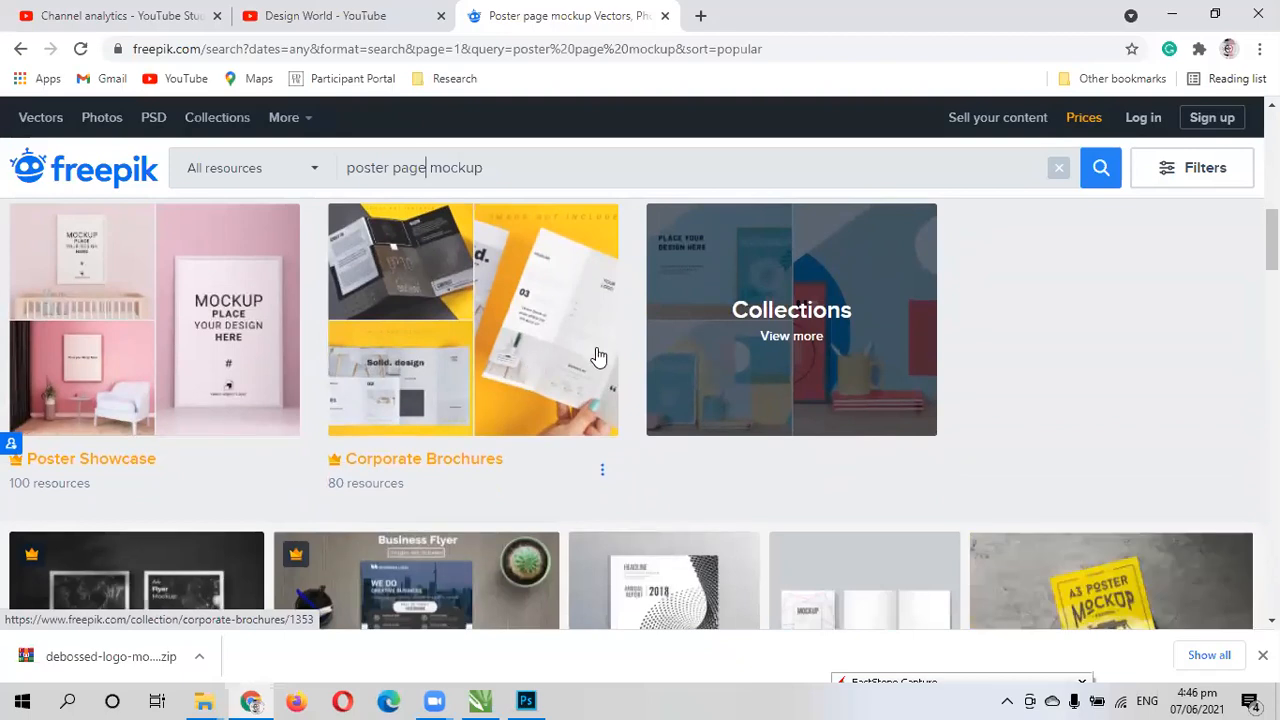
{"action": "scroll", "coordinate": [505, 385], "scroll_direction": "down", "scroll_amount": 1}
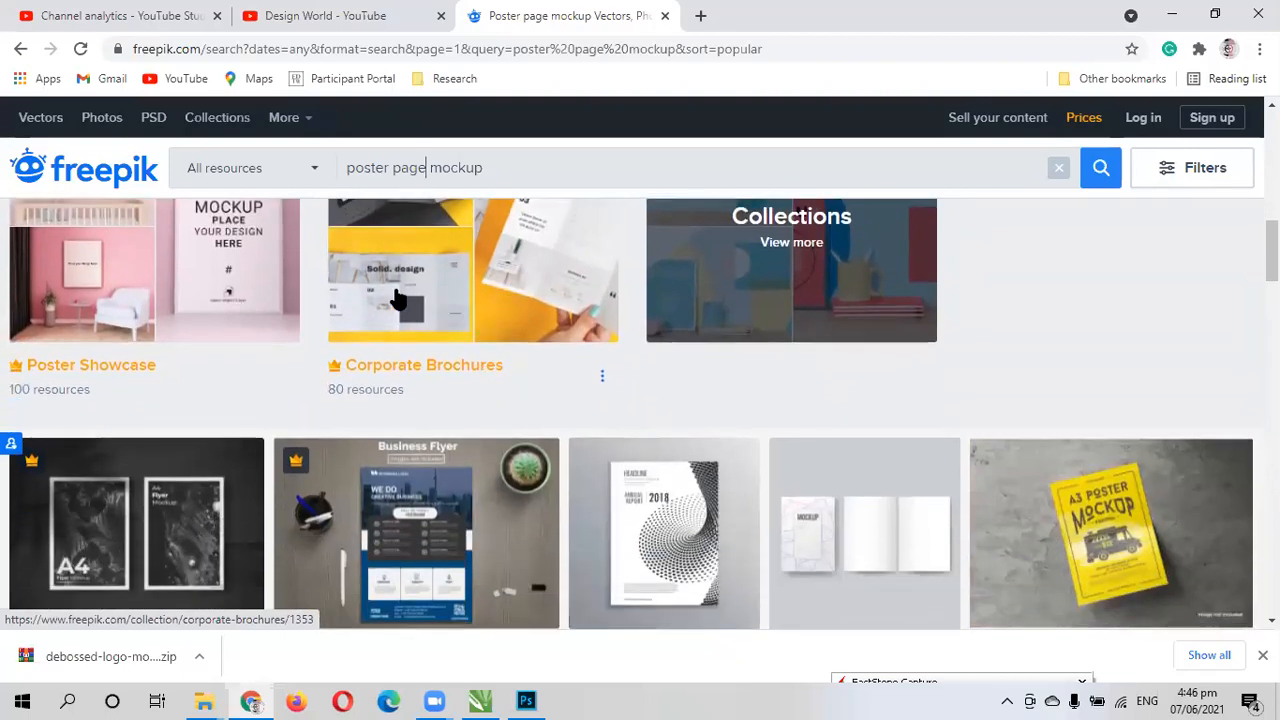
{"action": "scroll", "coordinate": [591, 390], "scroll_direction": "down", "scroll_amount": 2}
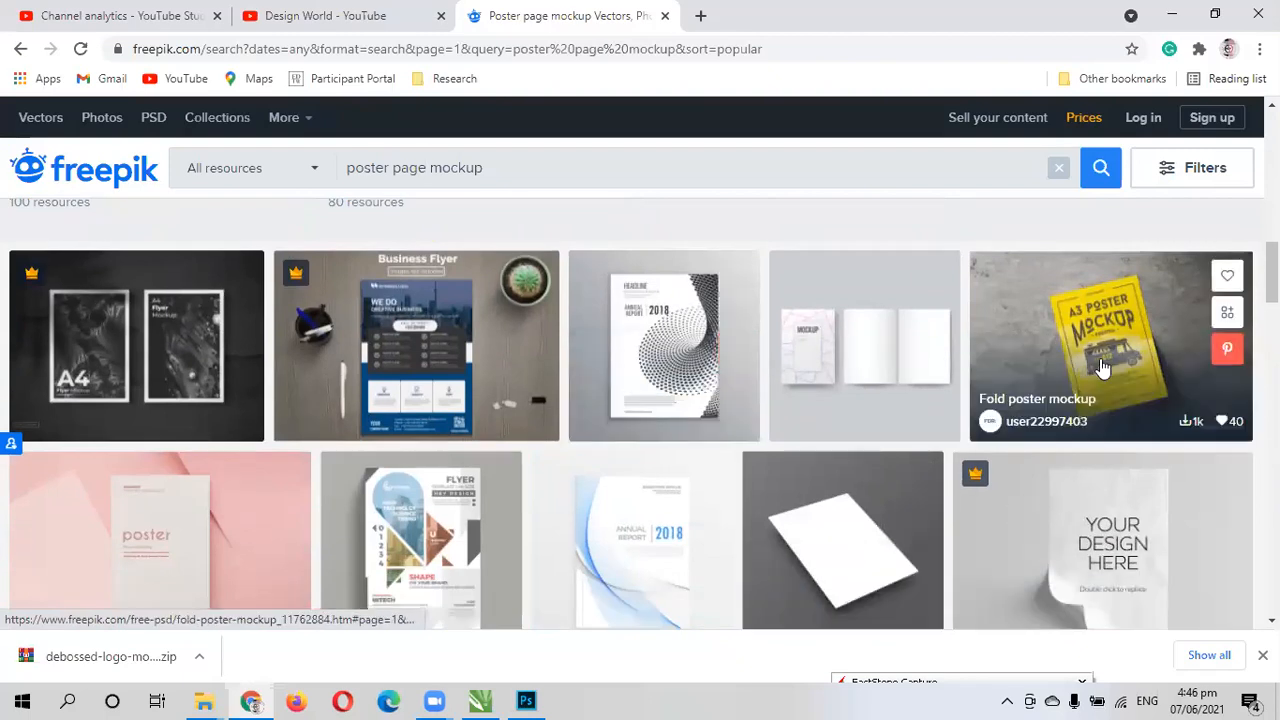
{"action": "scroll", "coordinate": [403, 451], "scroll_direction": "down", "scroll_amount": 10}
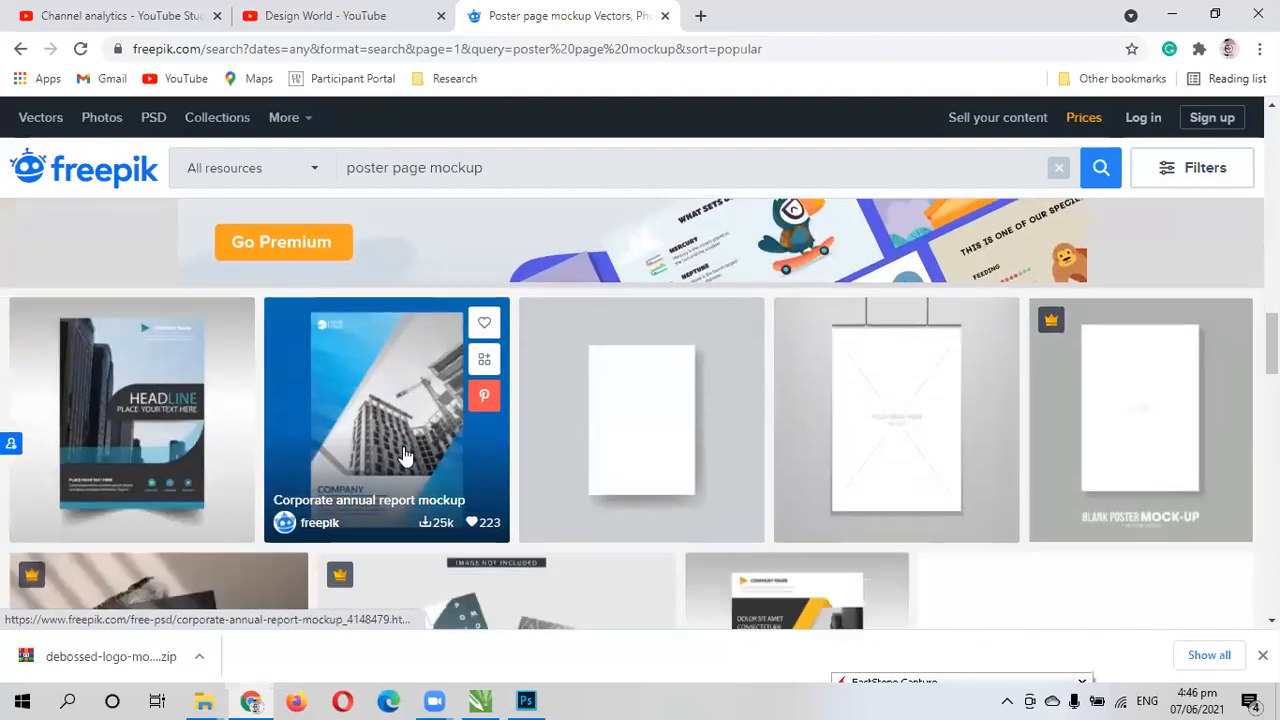
{"action": "scroll", "coordinate": [405, 456], "scroll_direction": "down", "scroll_amount": 4}
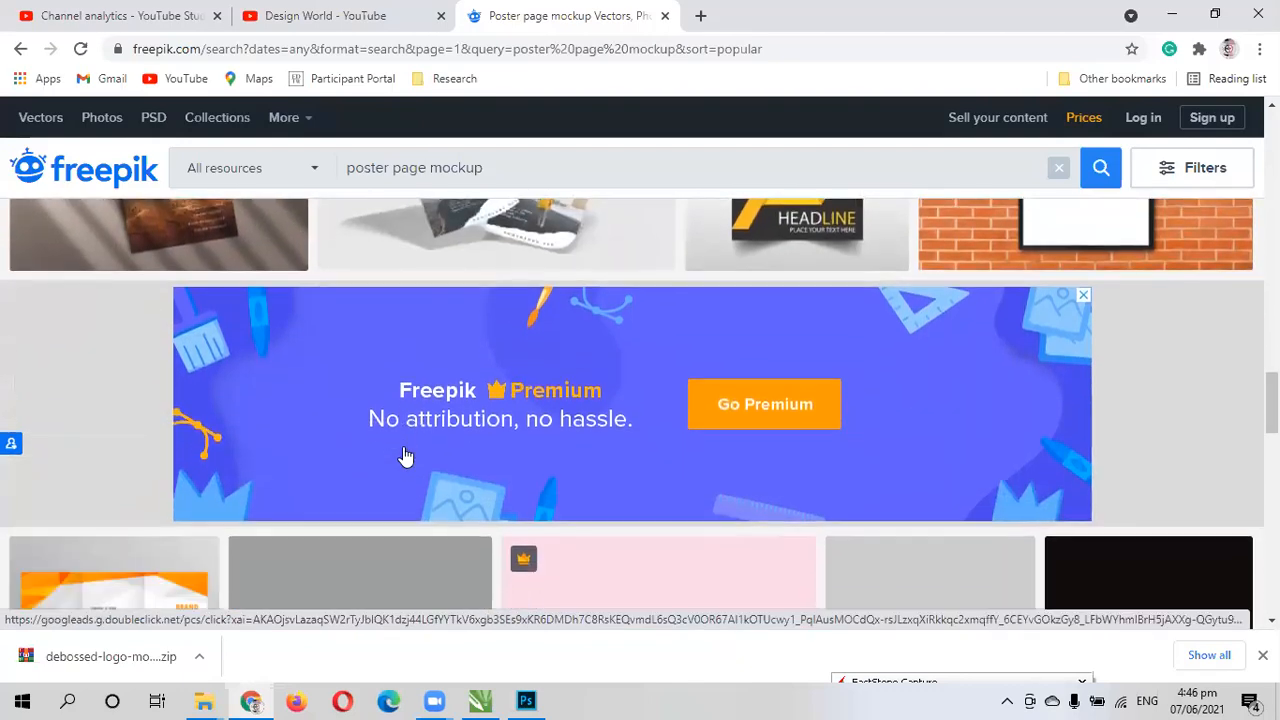
{"action": "scroll", "coordinate": [395, 455], "scroll_direction": "up", "scroll_amount": 2}
{"action": "scroll", "coordinate": [560, 400], "scroll_direction": "up", "scroll_amount": 6}
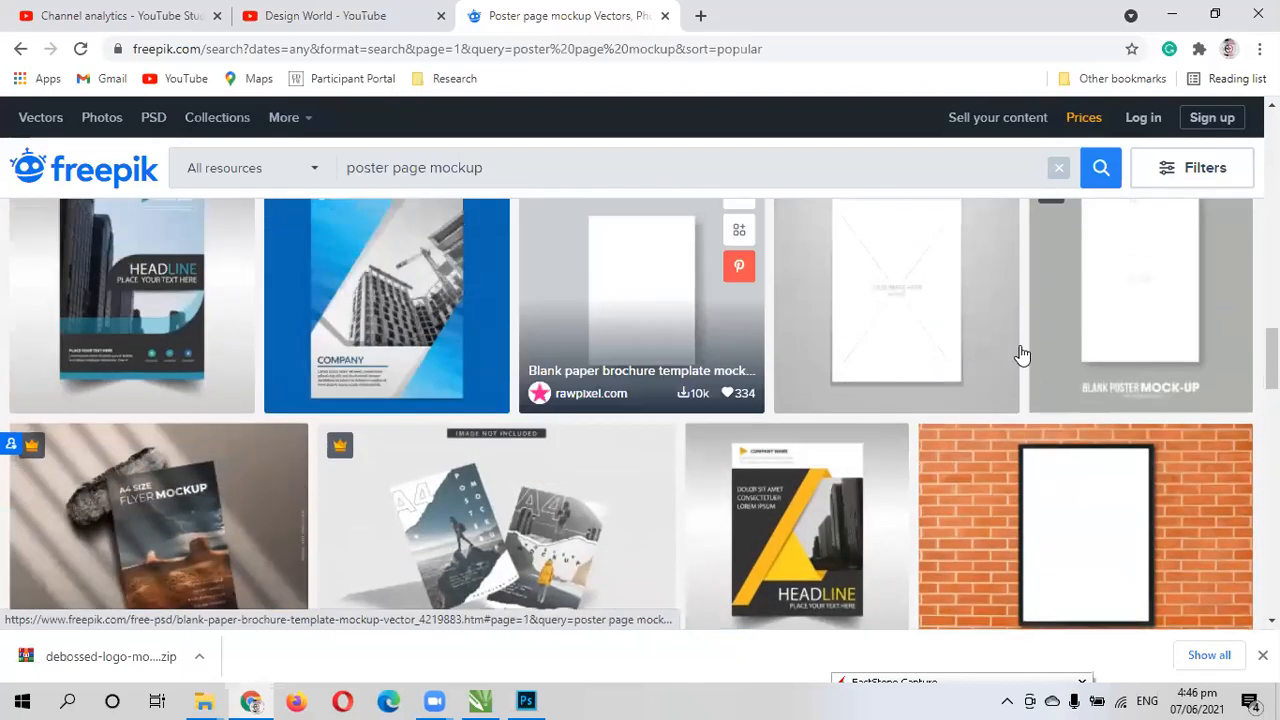
- Look through the remaining poster page mockup results down to the end of the first page for a suitable paper mockup
{"action": "scroll", "coordinate": [560, 400], "scroll_direction": "down", "scroll_amount": 5}
{"action": "scroll", "coordinate": [200, 450], "scroll_direction": "up", "scroll_amount": 3}
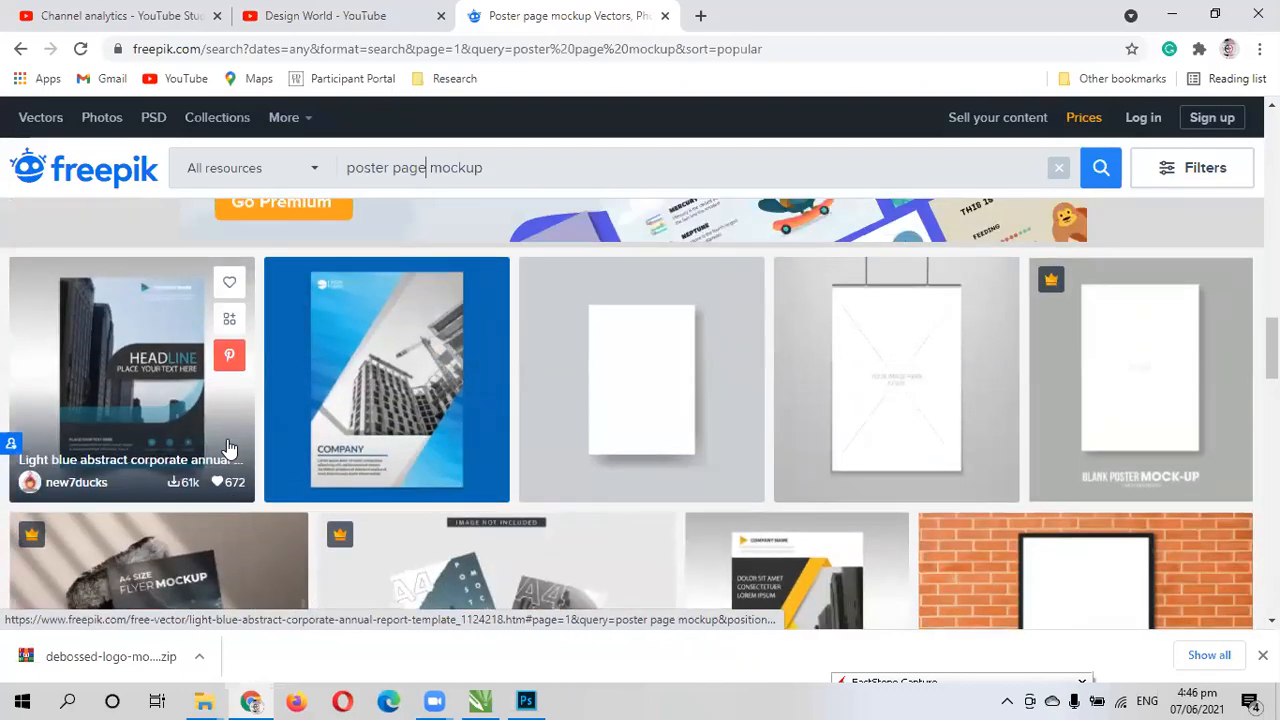
{"action": "scroll", "coordinate": [182, 468], "scroll_direction": "down", "scroll_amount": 1}
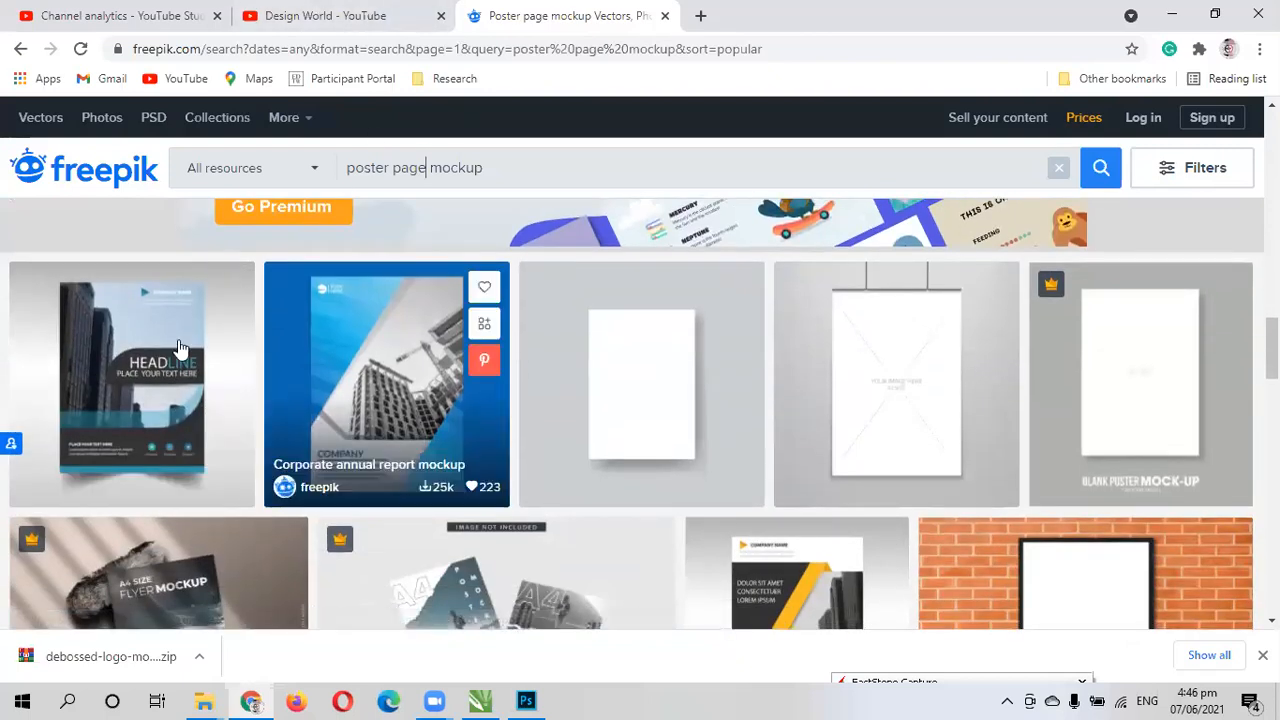
{"action": "scroll", "coordinate": [168, 404], "scroll_direction": "down", "scroll_amount": 1}
{"action": "scroll", "coordinate": [809, 394], "scroll_direction": "down", "scroll_amount": 1}
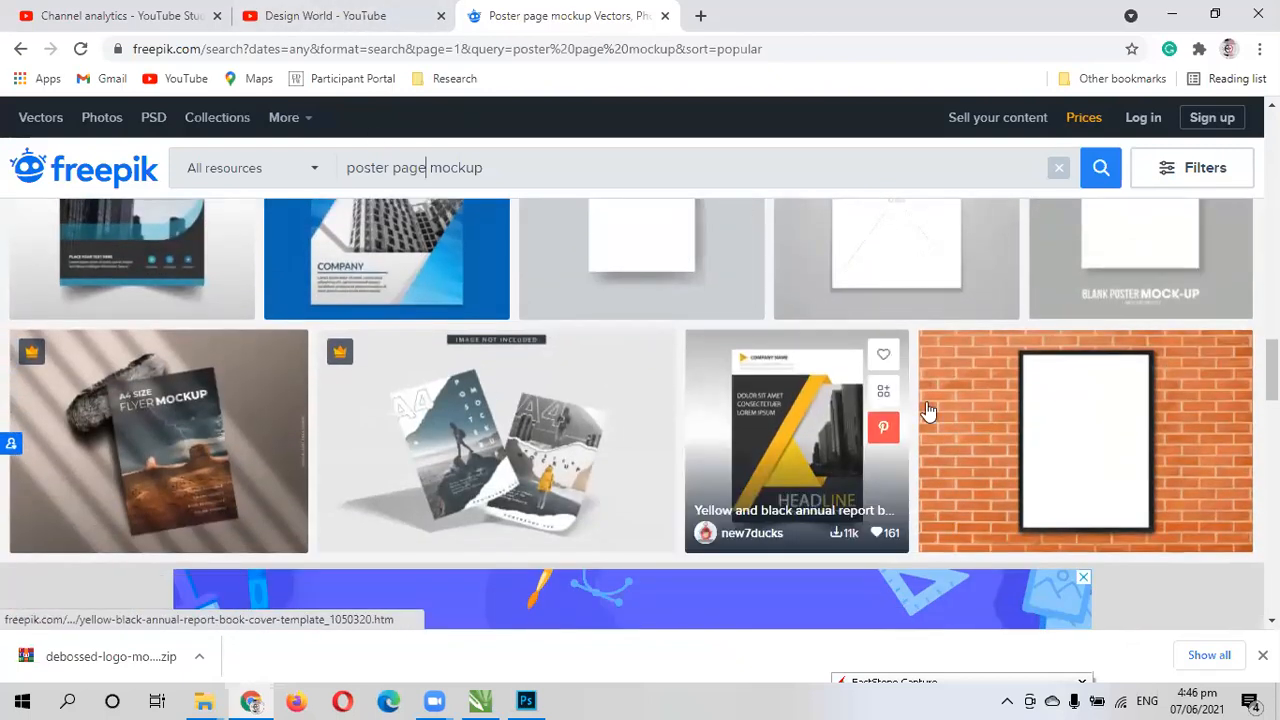
{"action": "scroll", "coordinate": [1040, 460], "scroll_direction": "down", "scroll_amount": 6}
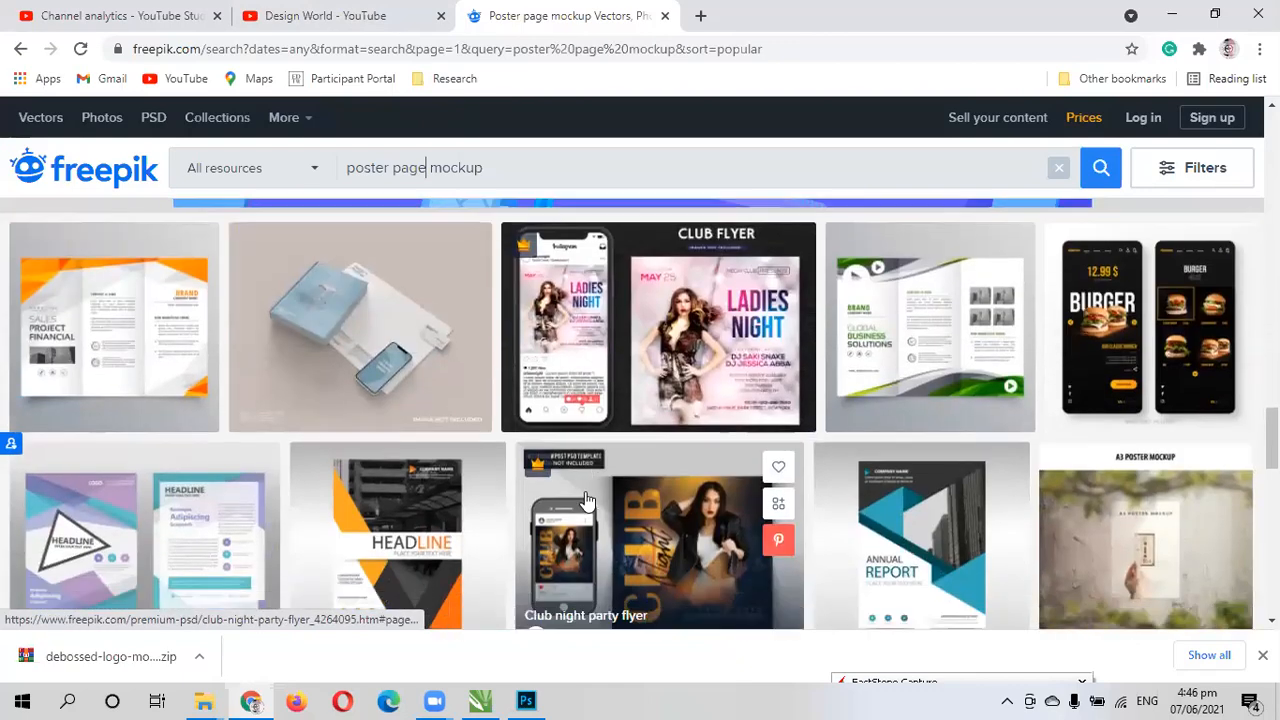
{"action": "scroll", "coordinate": [300, 462], "scroll_direction": "down", "scroll_amount": 8}
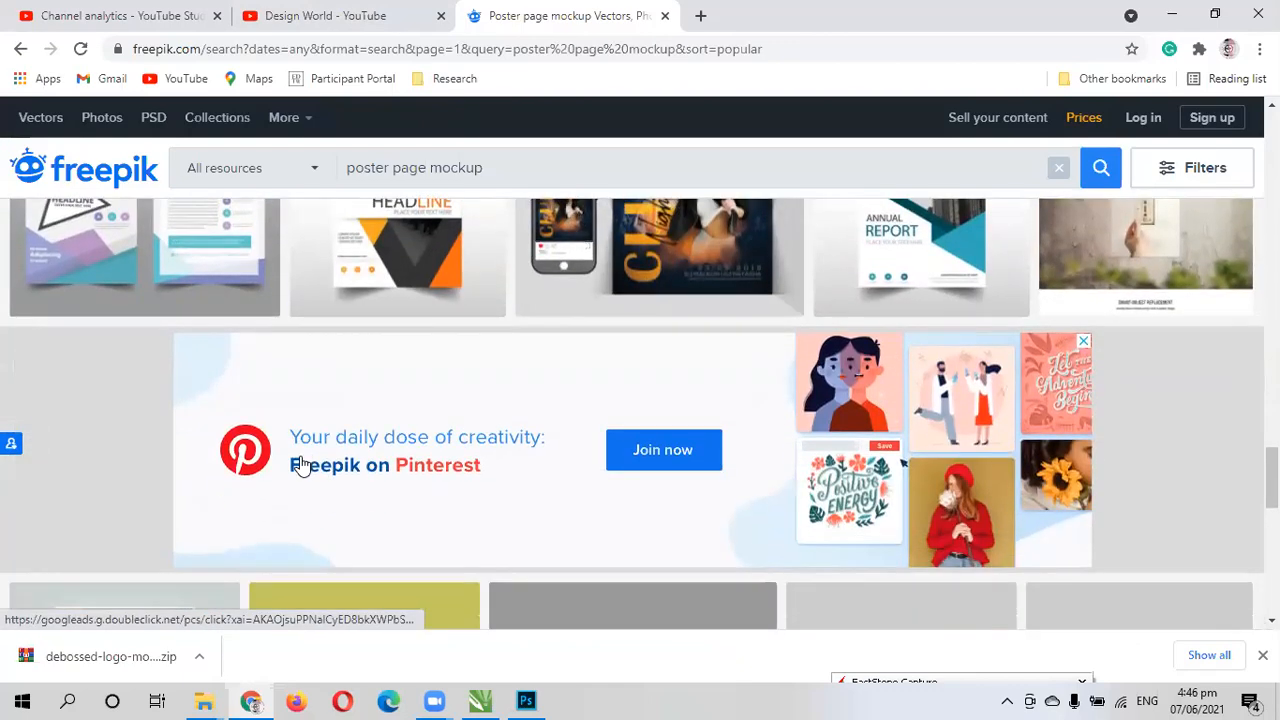
{"action": "scroll", "coordinate": [311, 457], "scroll_direction": "down", "scroll_amount": 3}
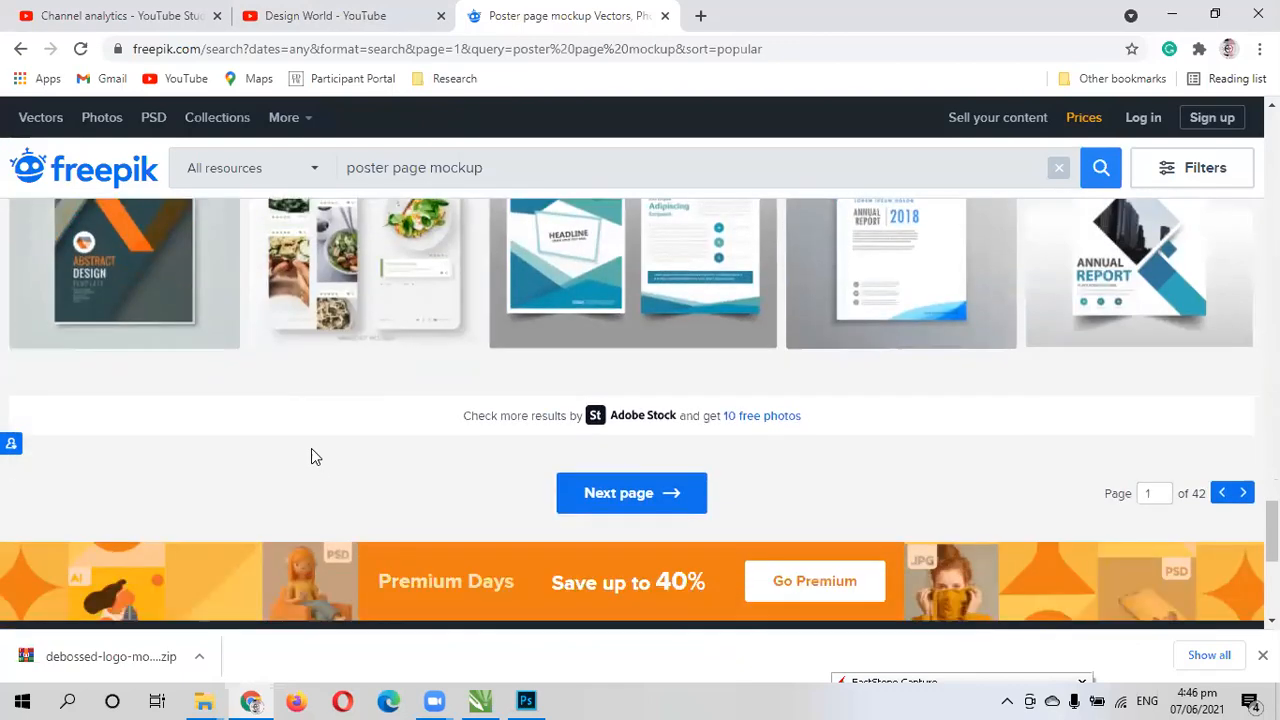
{"action": "scroll", "coordinate": [494, 405], "scroll_direction": "up", "scroll_amount": 3}
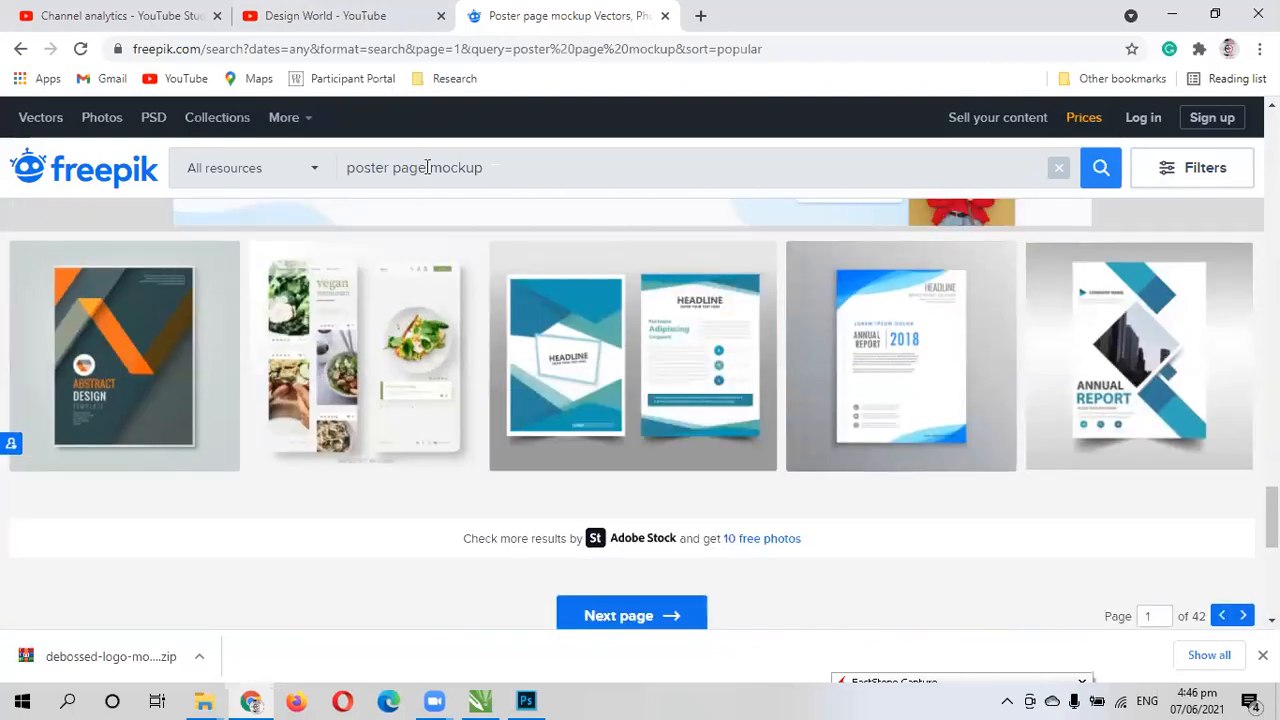
- Change the Freepik search to "folding paper mockup", correct the misspelled words, and run it
{"action": "key", "text": "BackSpace"}
{"action": "key", "text": "BackSpace"}
{"action": "key", "text": "BackSpace"}
{"action": "key", "text": "BackSpace"}
{"action": "key", "text": "BackSpace"}
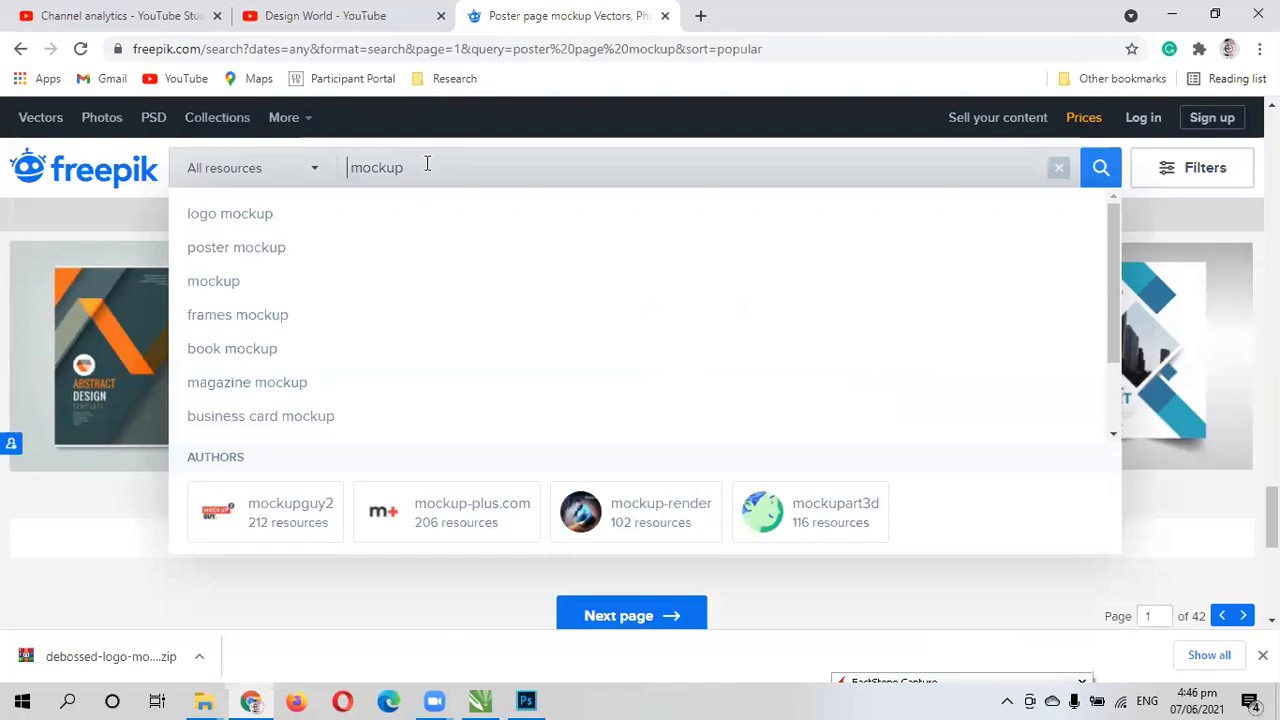
{"action": "type", "text": "folid"}
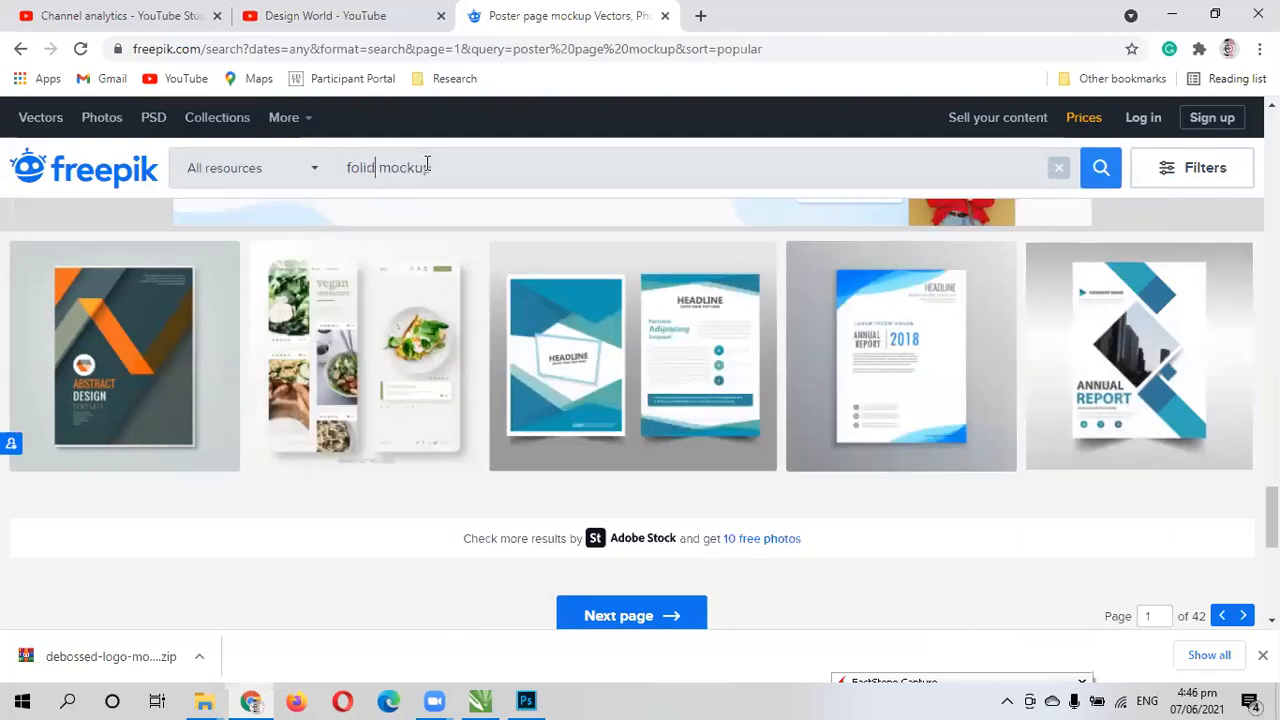
{"action": "type", "text": "ing papaer"}
{"action": "key", "text": "Return"}
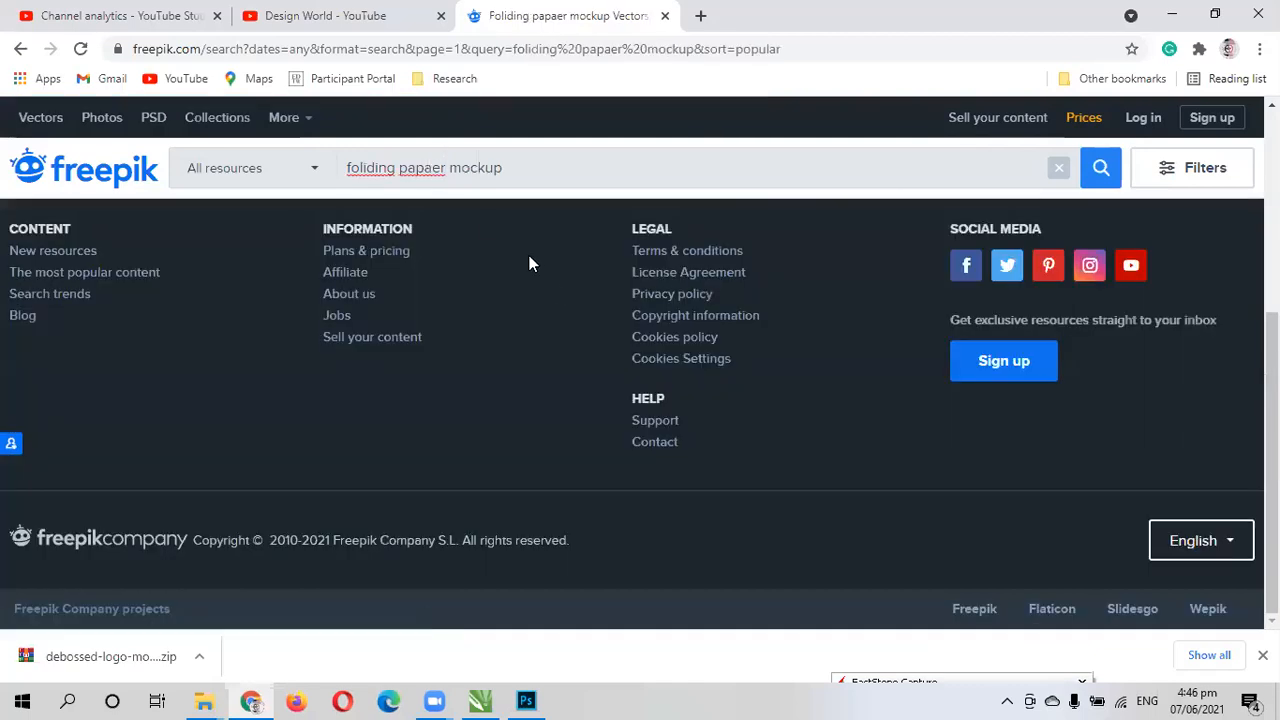
{"action": "right_click", "coordinate": [374, 167]}
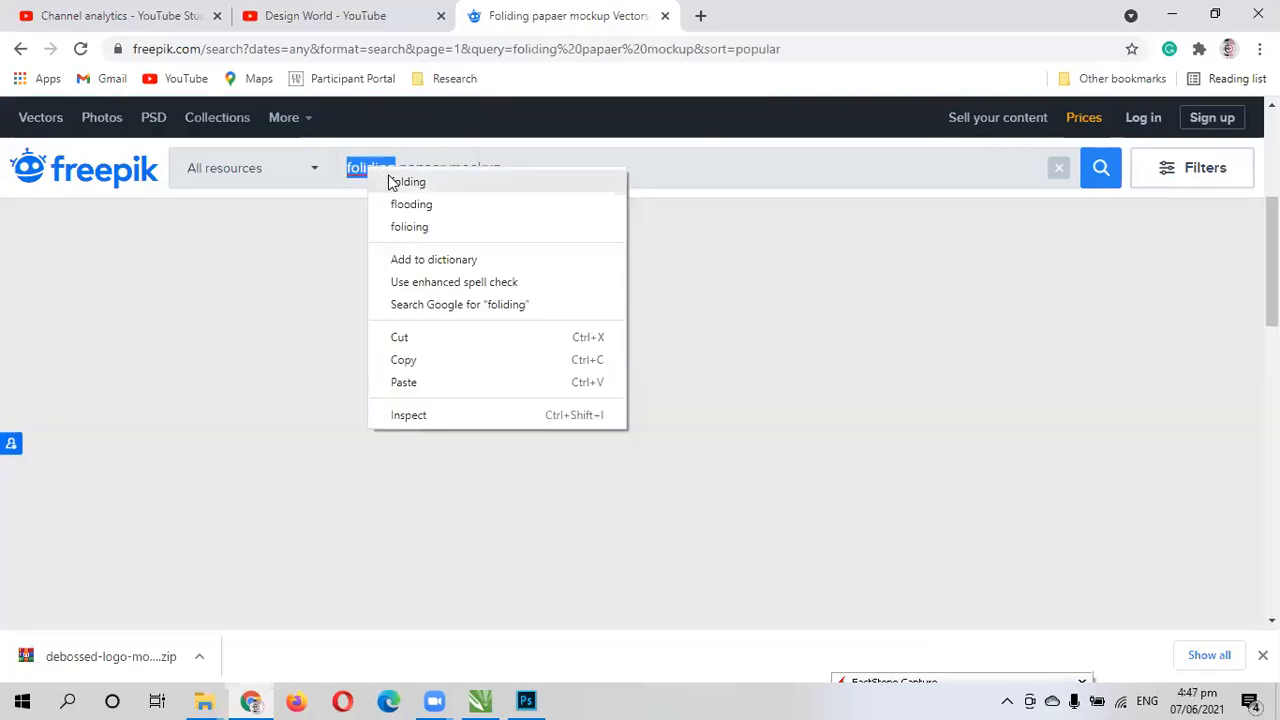
{"action": "left_click", "coordinate": [392, 180]}
{"action": "right_click", "coordinate": [412, 172]}
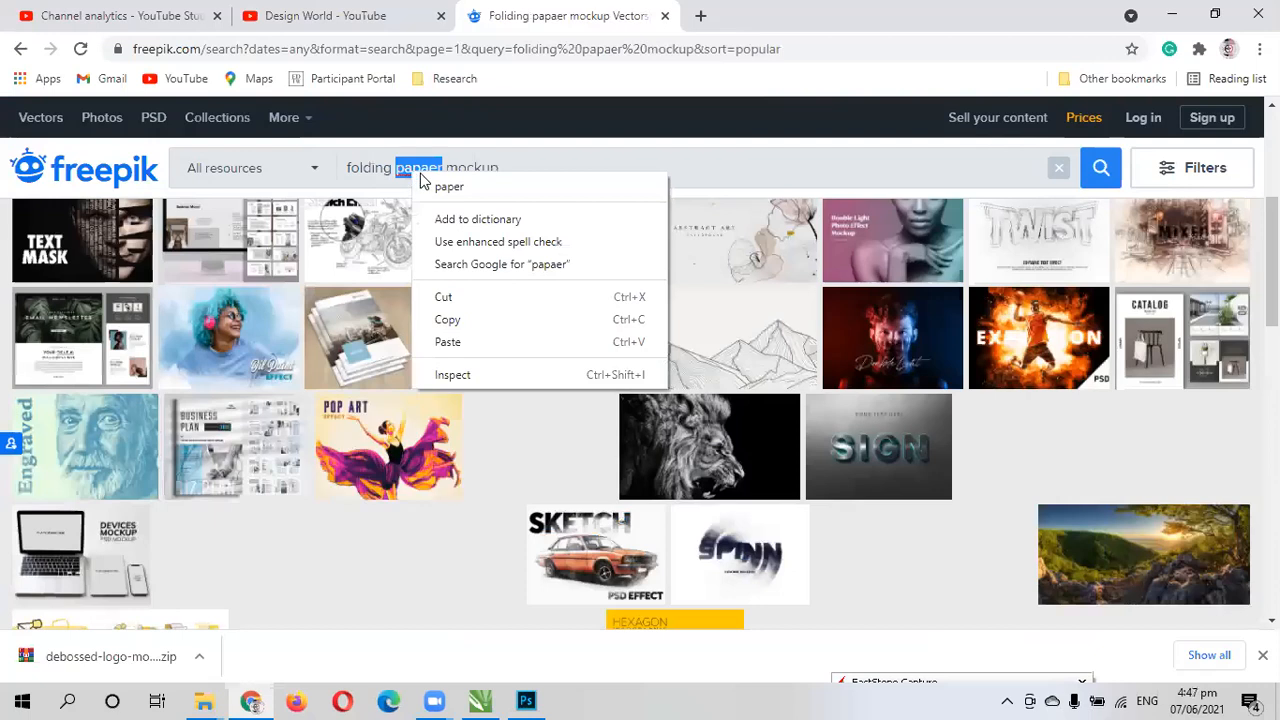
{"action": "left_click", "coordinate": [430, 182]}
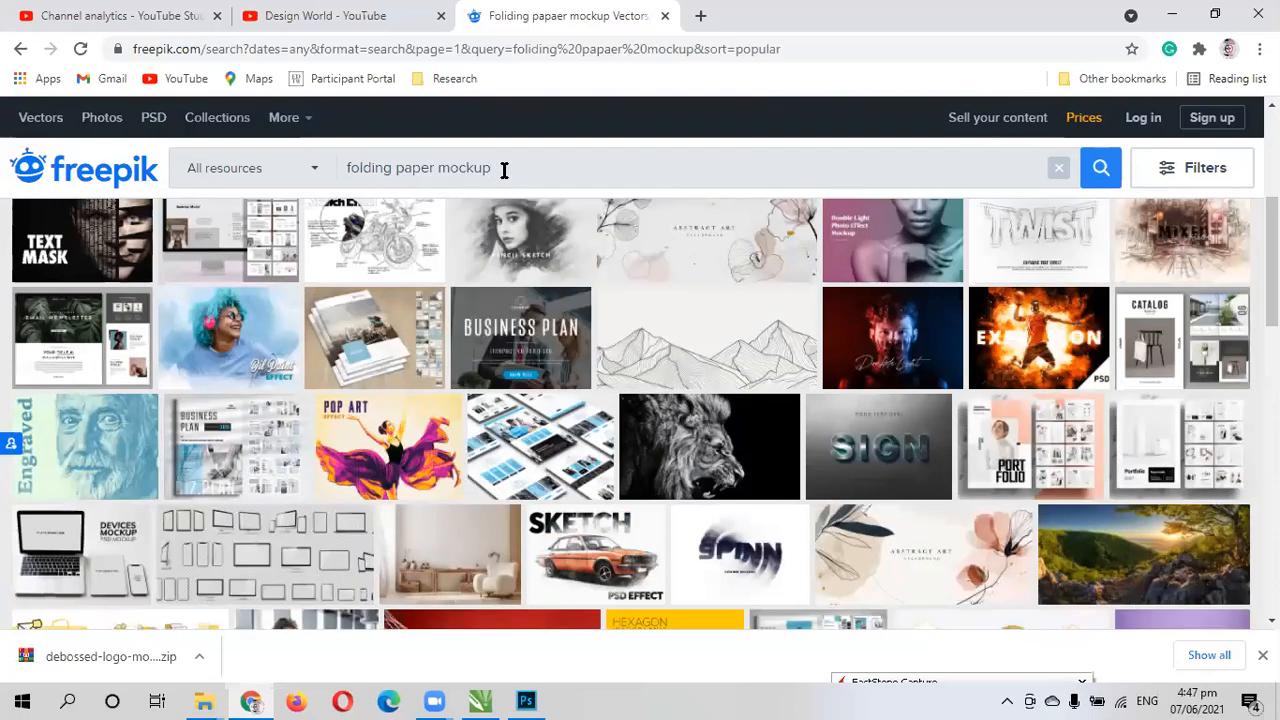
{"action": "key", "text": "Return"}
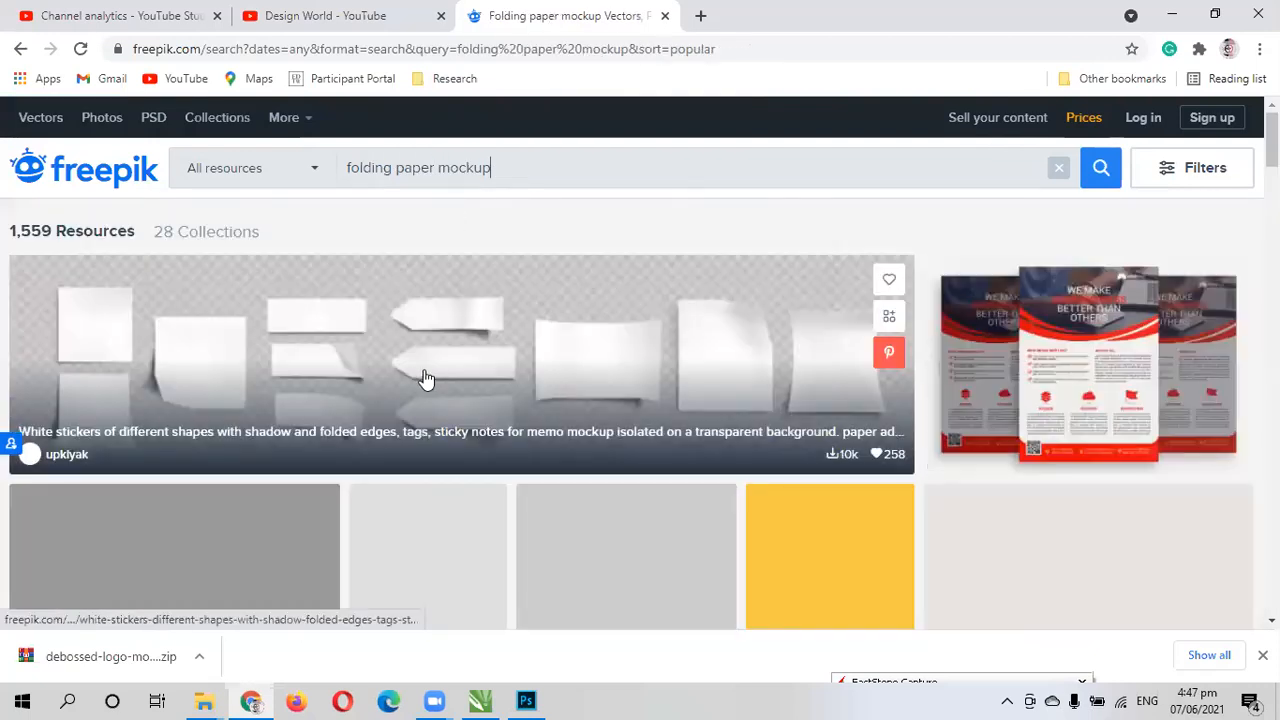
- Browse the folding paper mockup results, examining the folded sheets, open brochures, presentation folders and trifold designs
{"action": "scroll", "coordinate": [418, 428], "scroll_direction": "down", "scroll_amount": 2}
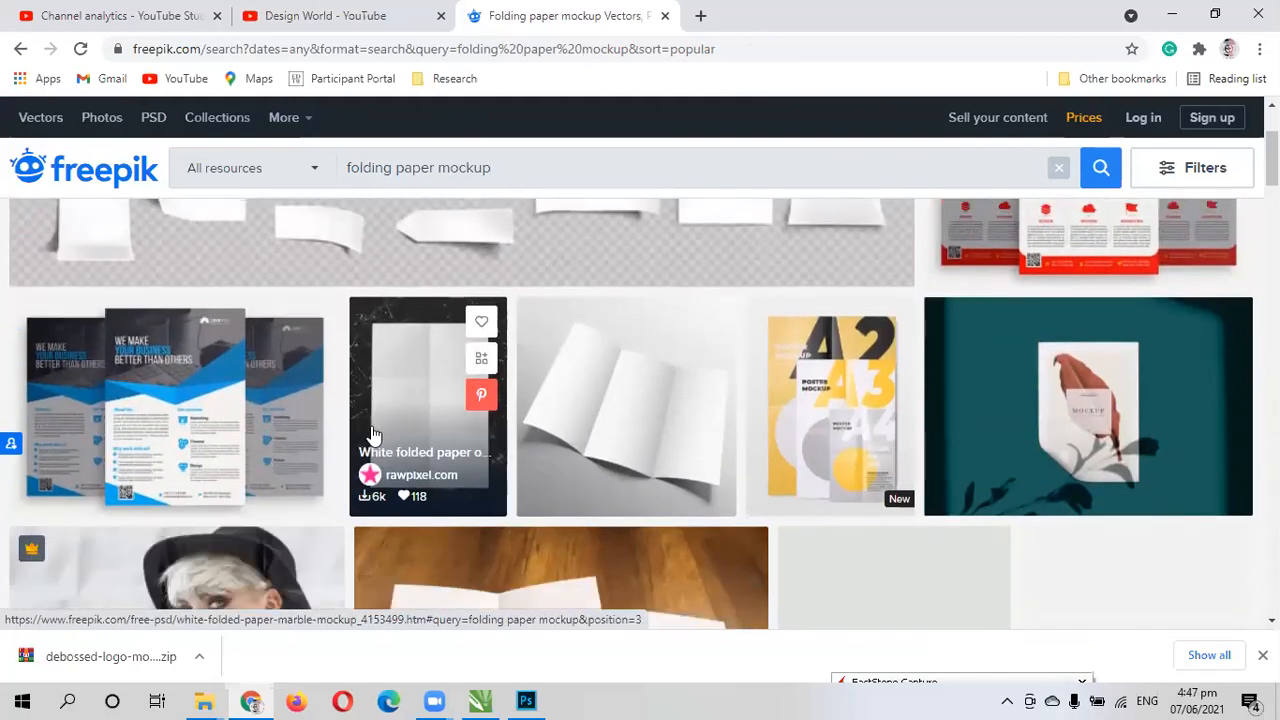
{"action": "scroll", "coordinate": [258, 553], "scroll_direction": "down", "scroll_amount": 1}
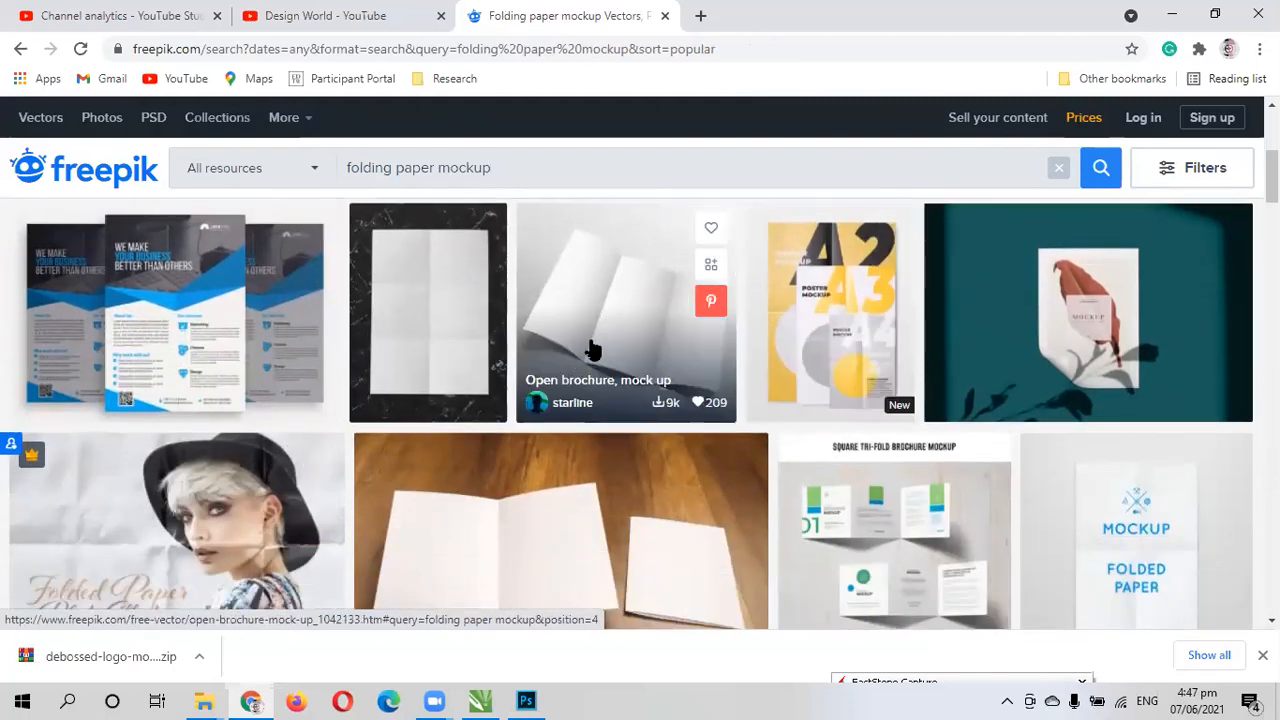
{"action": "scroll", "coordinate": [588, 340], "scroll_direction": "down", "scroll_amount": 3}
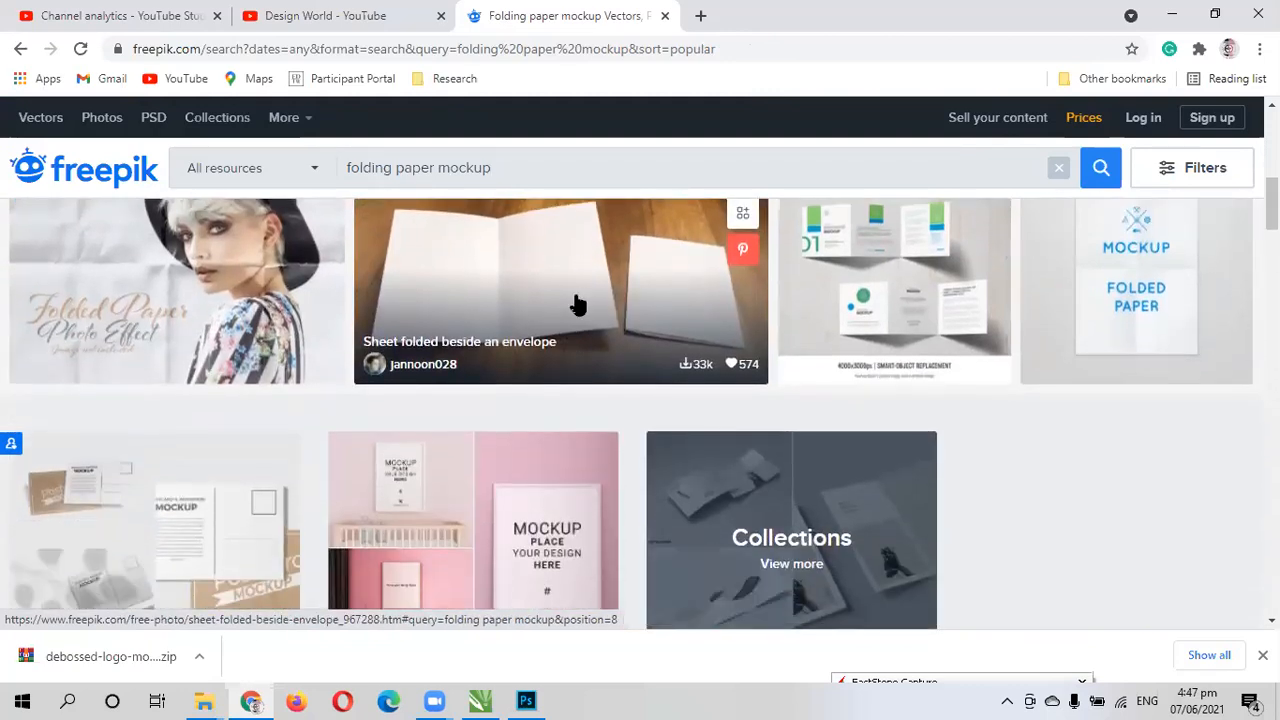
{"action": "scroll", "coordinate": [574, 303], "scroll_direction": "down", "scroll_amount": 1}
{"action": "scroll", "coordinate": [574, 303], "scroll_direction": "up", "scroll_amount": 1}
{"action": "scroll", "coordinate": [554, 337], "scroll_direction": "down", "scroll_amount": 3}
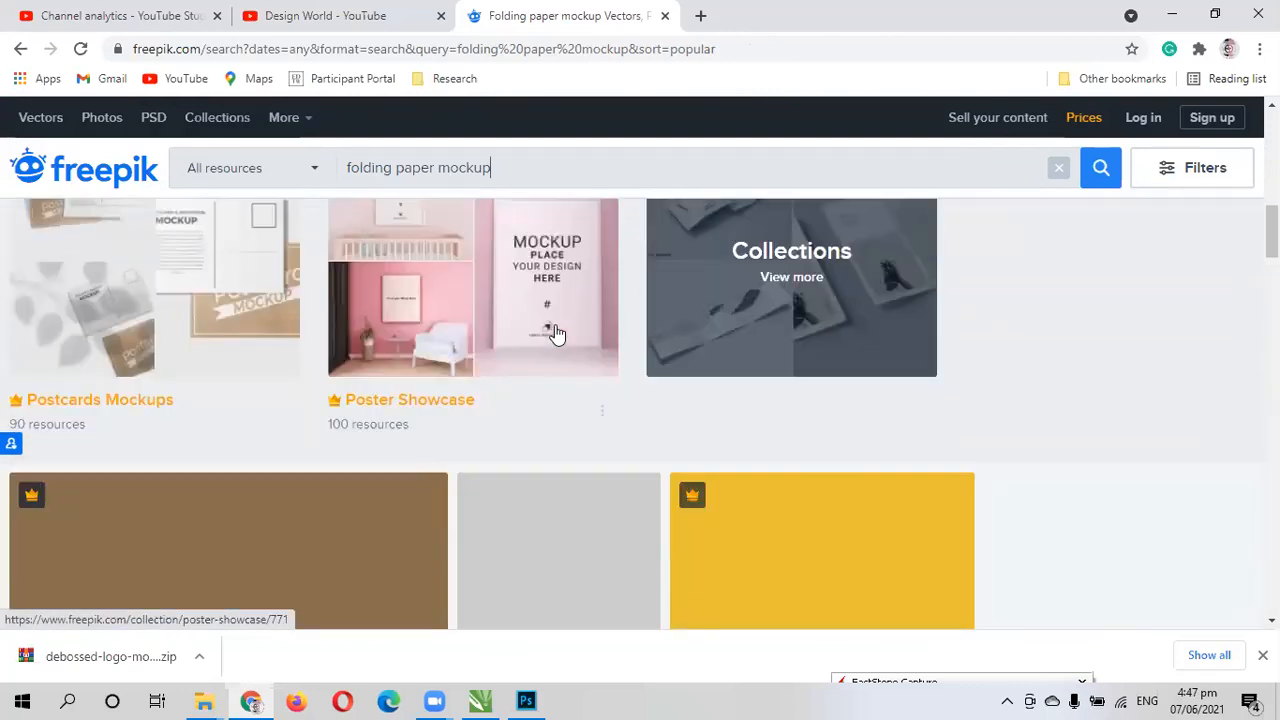
{"action": "scroll", "coordinate": [555, 336], "scroll_direction": "down", "scroll_amount": 2}
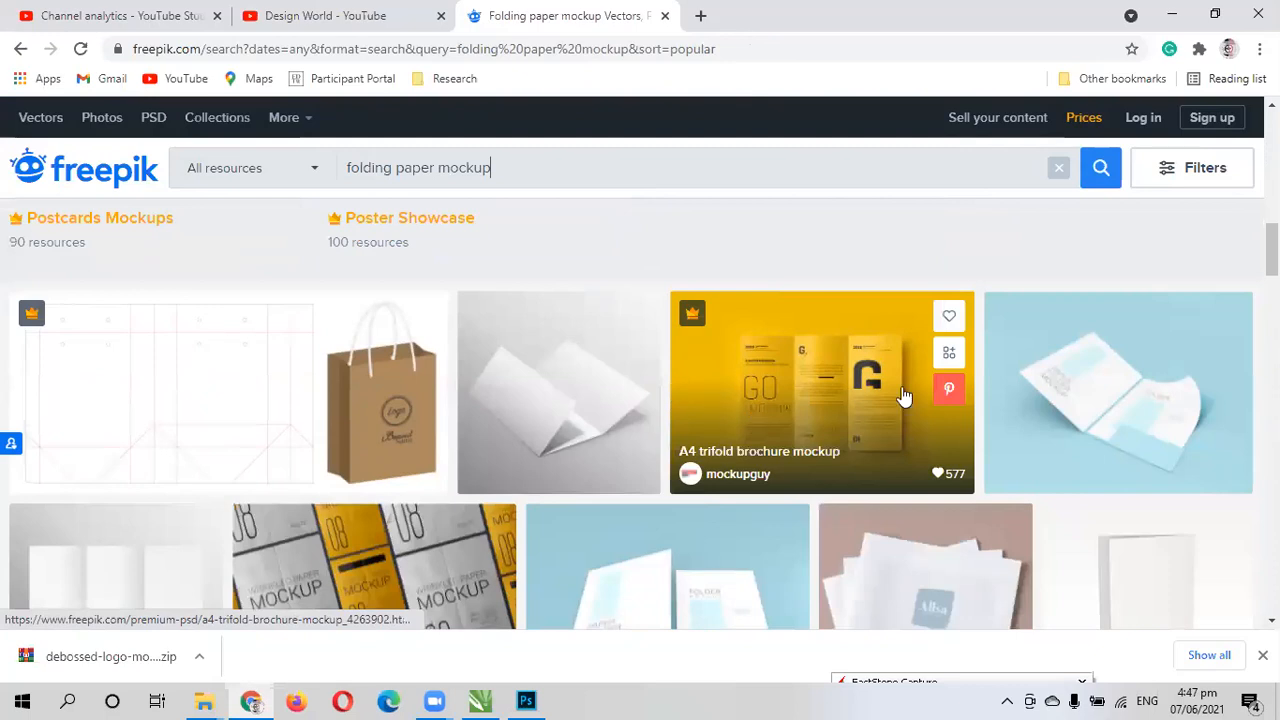
{"action": "scroll", "coordinate": [1097, 400], "scroll_direction": "down", "scroll_amount": 1}
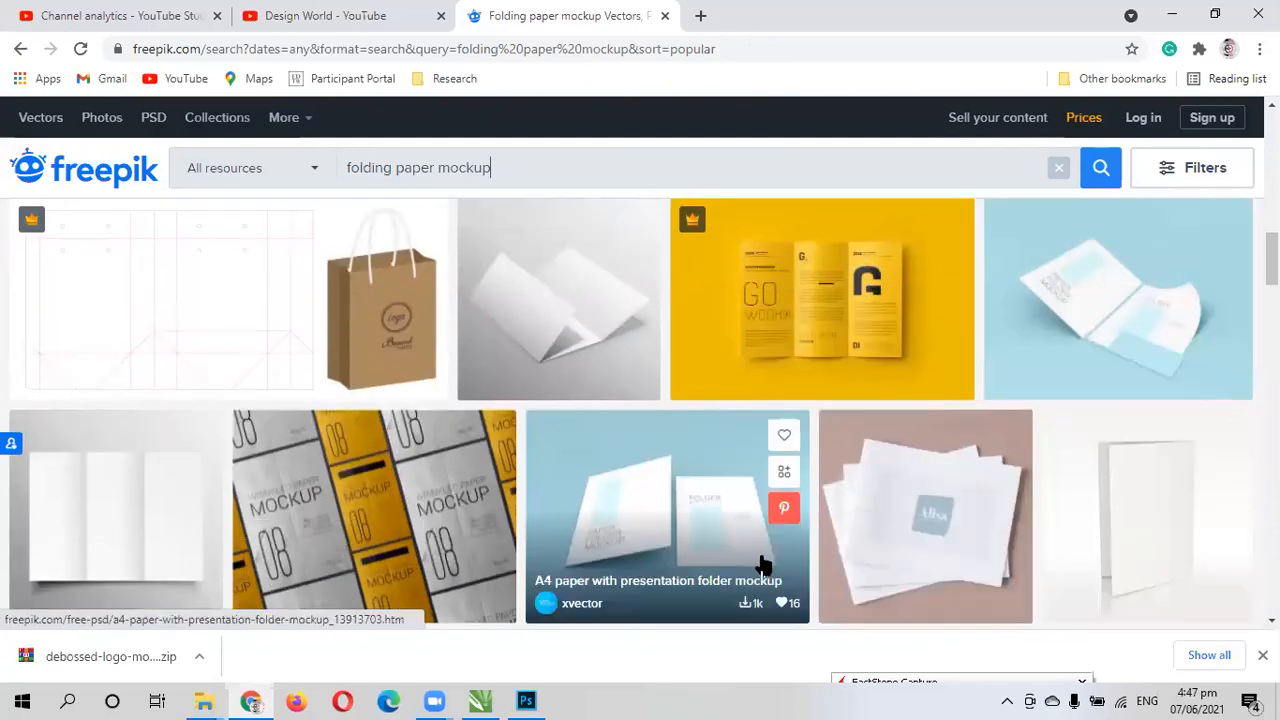
{"action": "scroll", "coordinate": [760, 565], "scroll_direction": "down", "scroll_amount": 1}
{"action": "scroll", "coordinate": [660, 443], "scroll_direction": "down", "scroll_amount": 6}
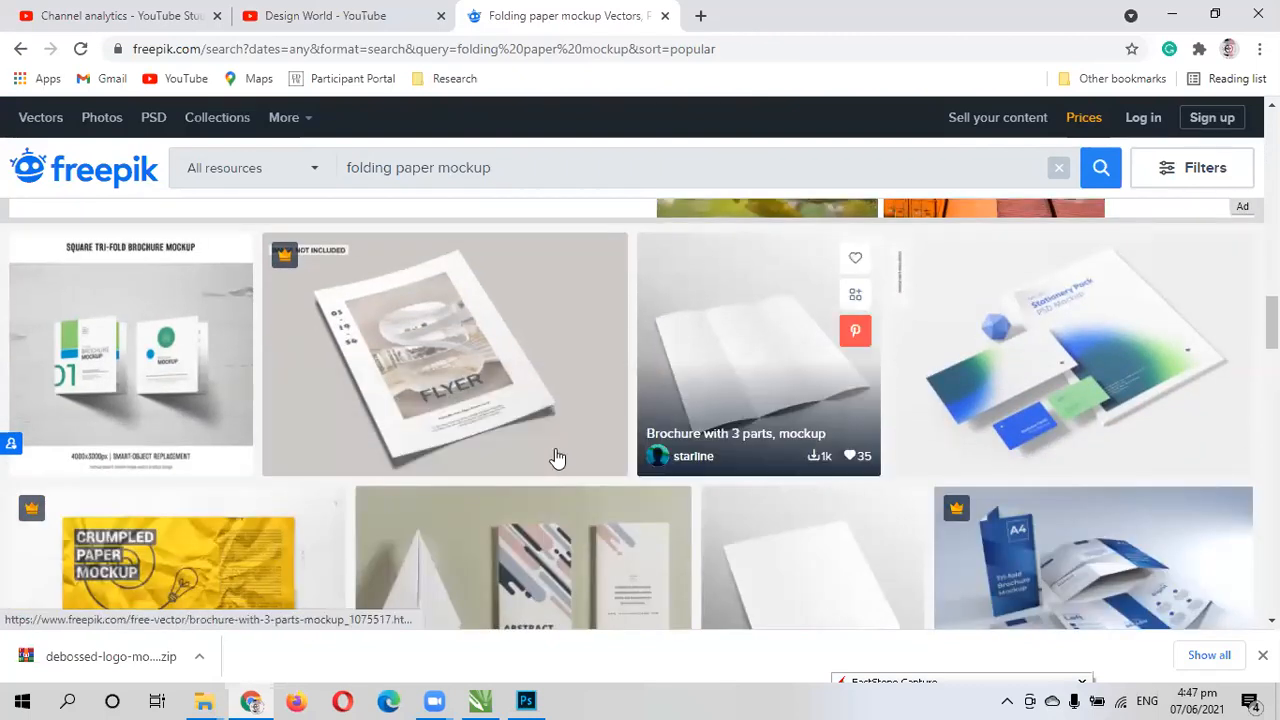
{"action": "scroll", "coordinate": [738, 380], "scroll_direction": "down", "scroll_amount": 2}
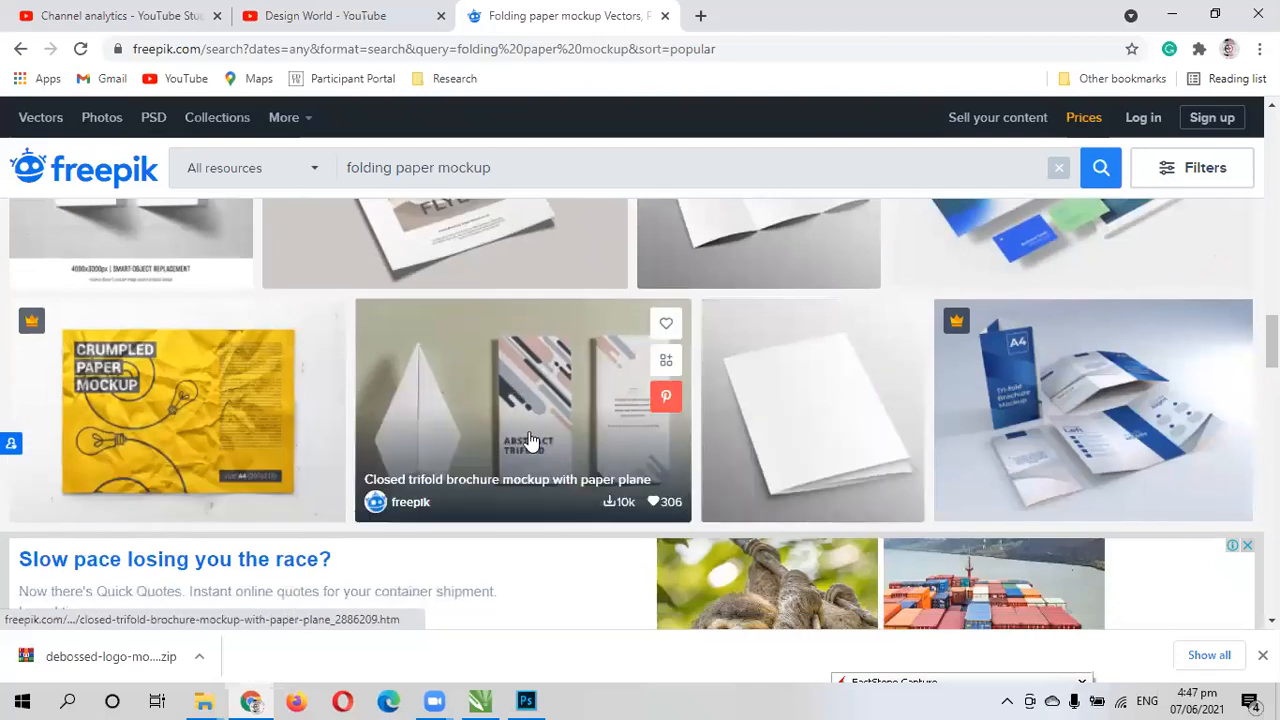
{"action": "scroll", "coordinate": [527, 441], "scroll_direction": "down", "scroll_amount": 1}
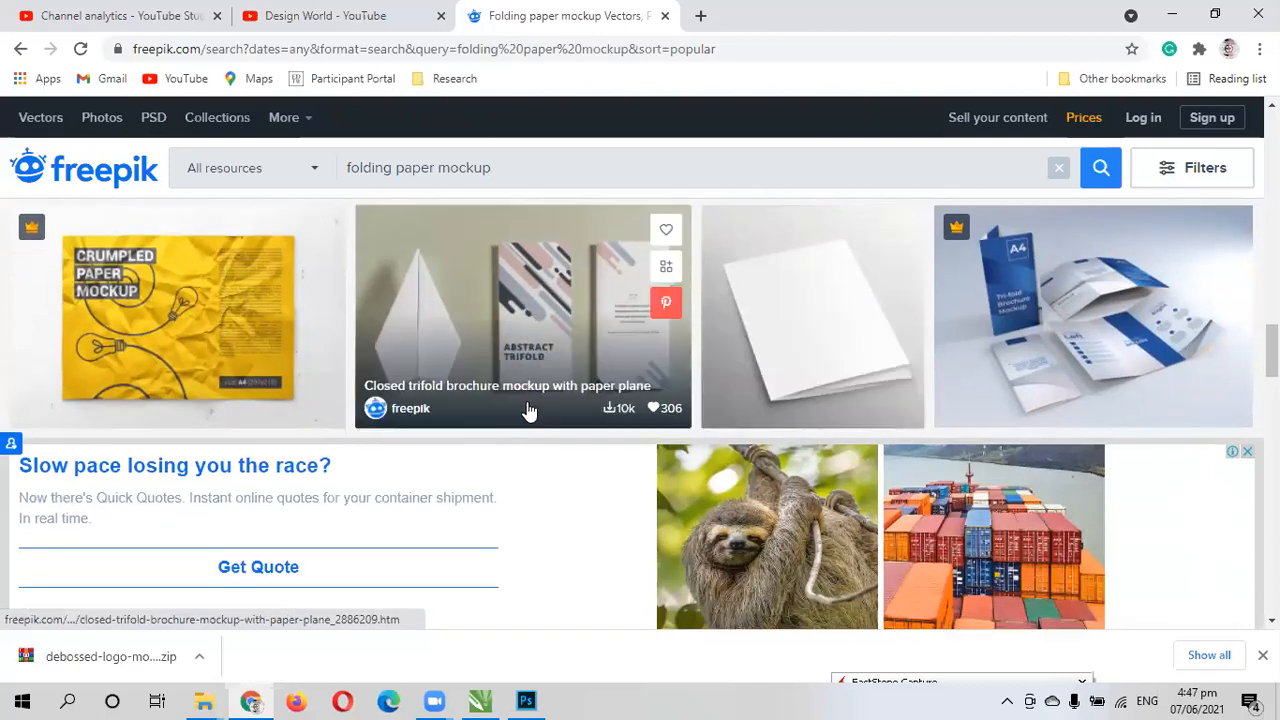
- Examine the wrinkled poster, bi-fold cover, tri-fold brochure and flyer mockups further down to the end of the results page
{"action": "scroll", "coordinate": [718, 394], "scroll_direction": "down", "scroll_amount": 1}
{"action": "scroll", "coordinate": [700, 390], "scroll_direction": "up", "scroll_amount": 1}
{"action": "scroll", "coordinate": [685, 413], "scroll_direction": "down", "scroll_amount": 4}
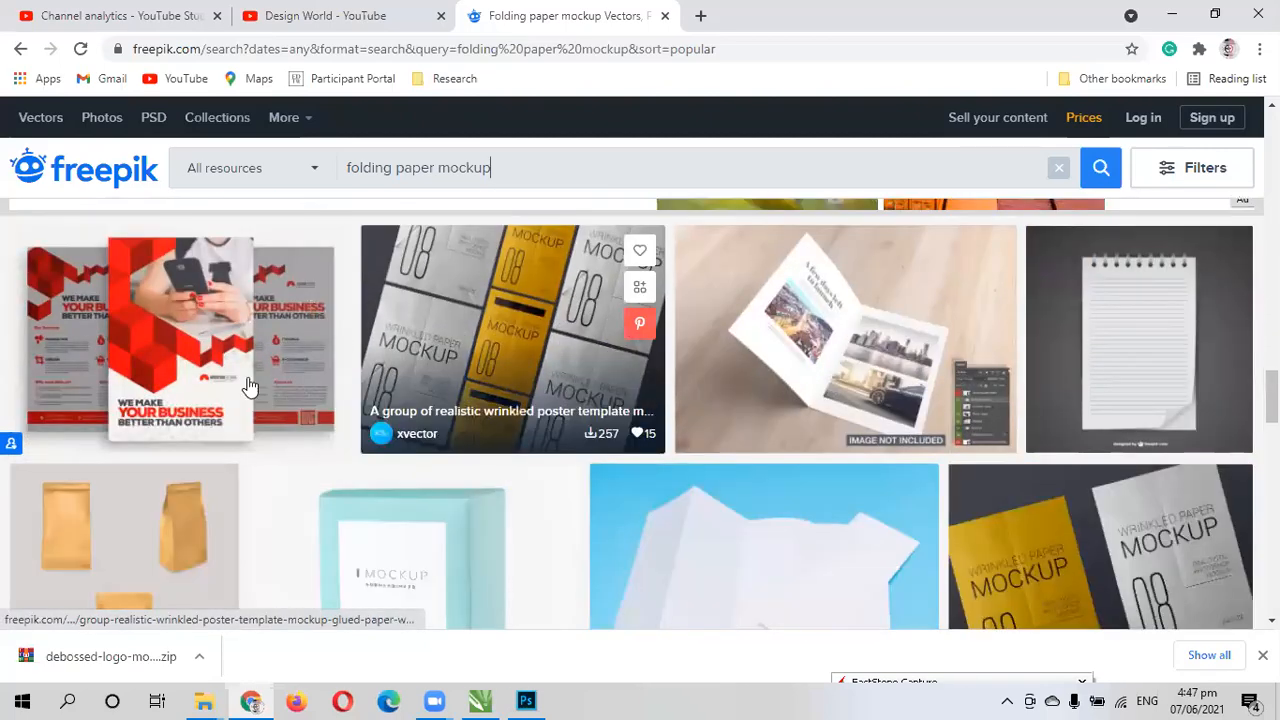
{"action": "scroll", "coordinate": [748, 346], "scroll_direction": "down", "scroll_amount": 1}
{"action": "scroll", "coordinate": [748, 346], "scroll_direction": "down", "scroll_amount": 5}
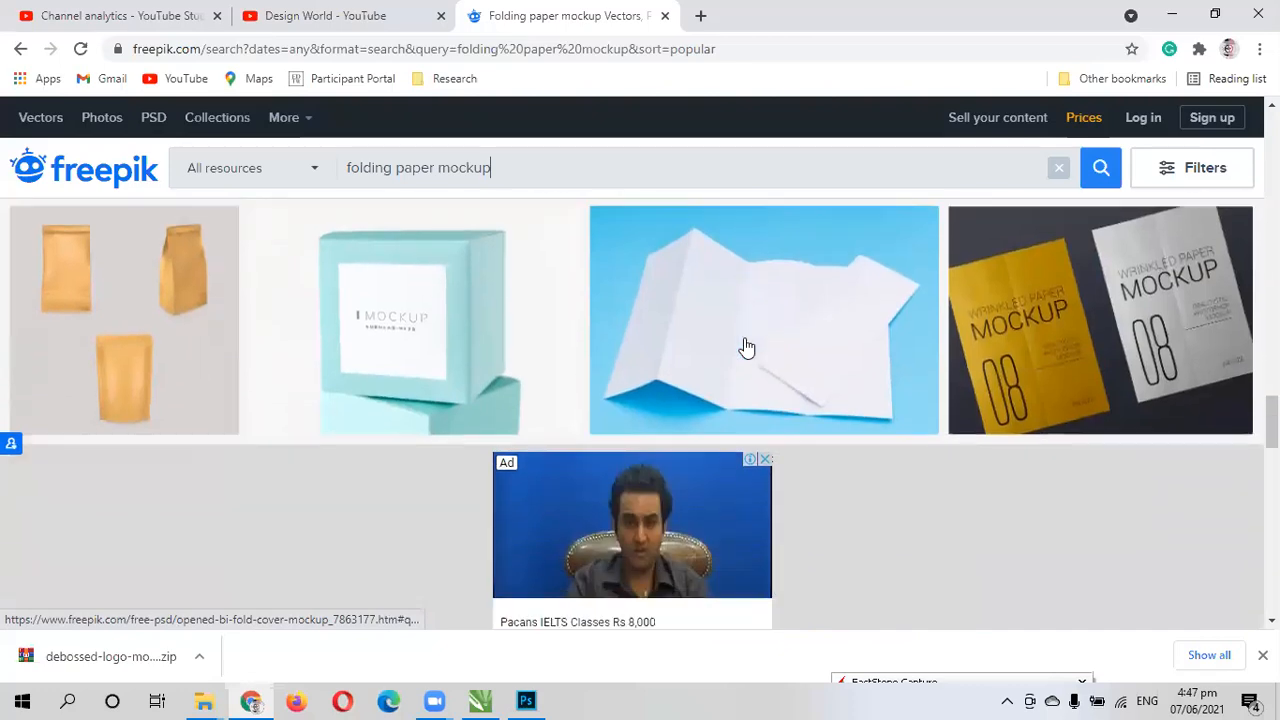
{"action": "scroll", "coordinate": [440, 418], "scroll_direction": "up", "scroll_amount": 5}
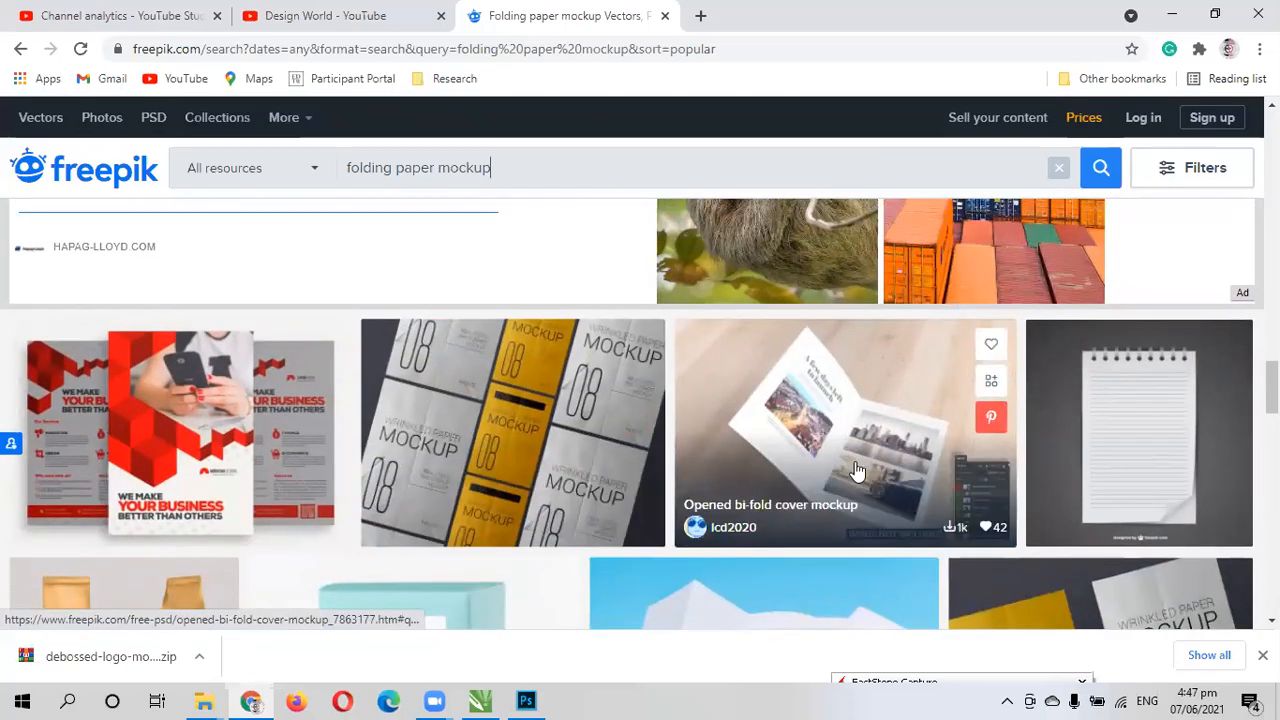
{"action": "scroll", "coordinate": [856, 470], "scroll_direction": "down", "scroll_amount": 6}
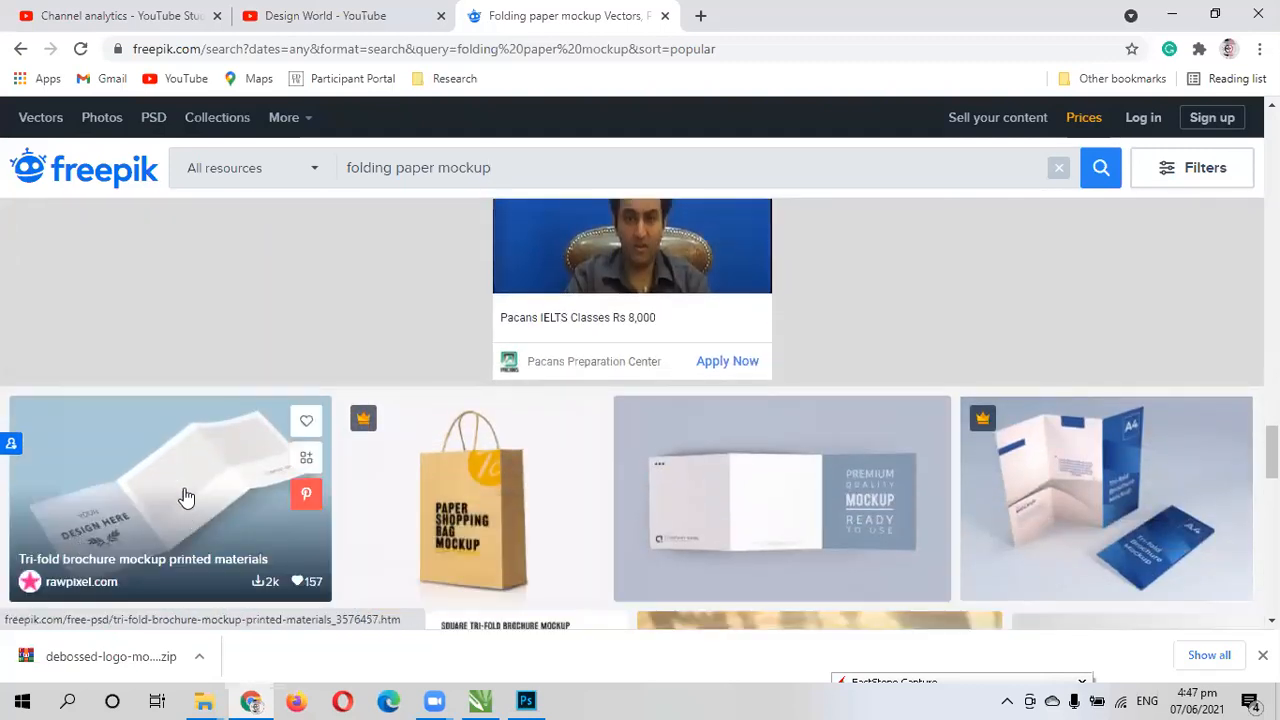
{"action": "scroll", "coordinate": [388, 258], "scroll_direction": "up", "scroll_amount": 1}
{"action": "scroll", "coordinate": [1060, 510], "scroll_direction": "down", "scroll_amount": 2}
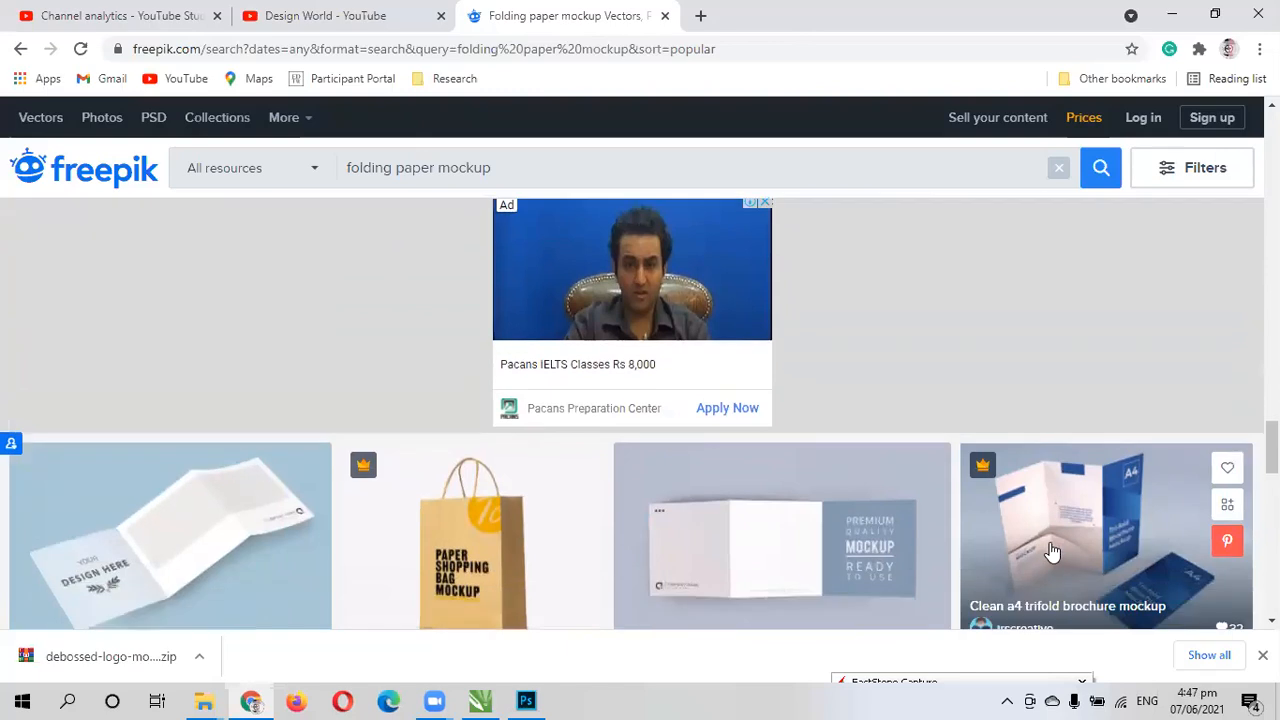
{"action": "scroll", "coordinate": [1007, 392], "scroll_direction": "down", "scroll_amount": 2}
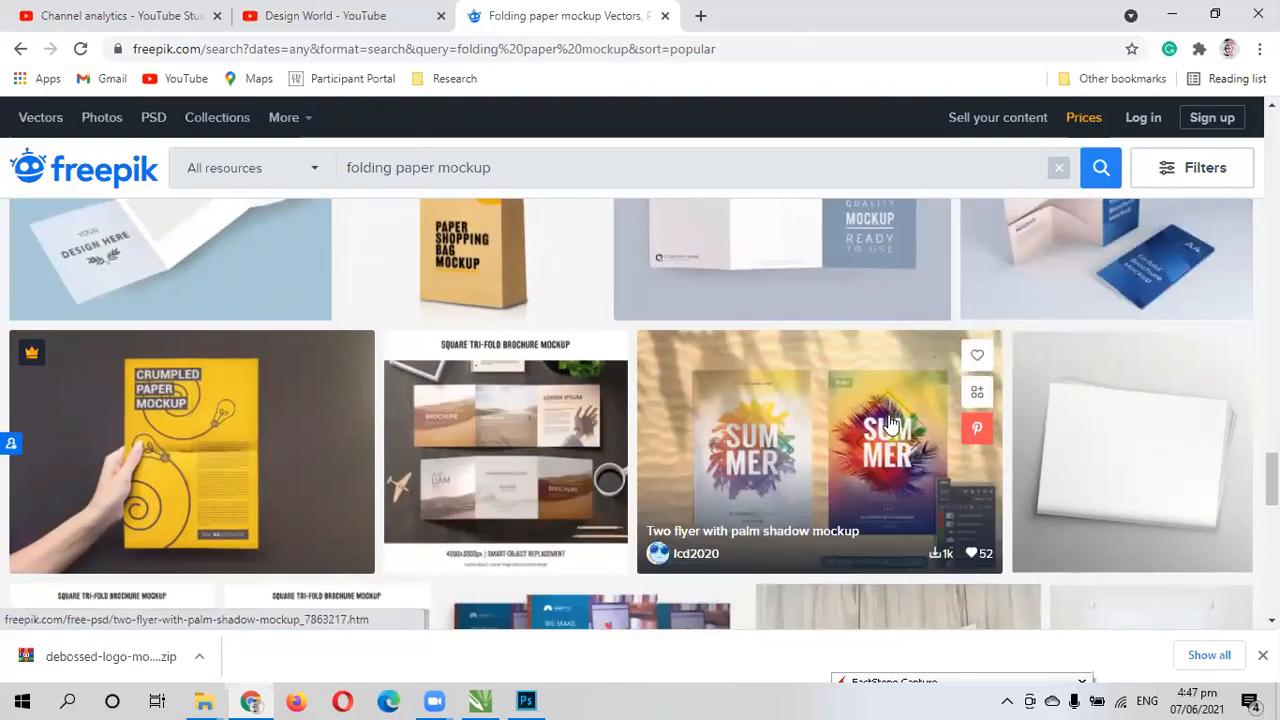
{"action": "scroll", "coordinate": [700, 470], "scroll_direction": "down", "scroll_amount": 4}
{"action": "scroll", "coordinate": [590, 462], "scroll_direction": "down", "scroll_amount": 5}
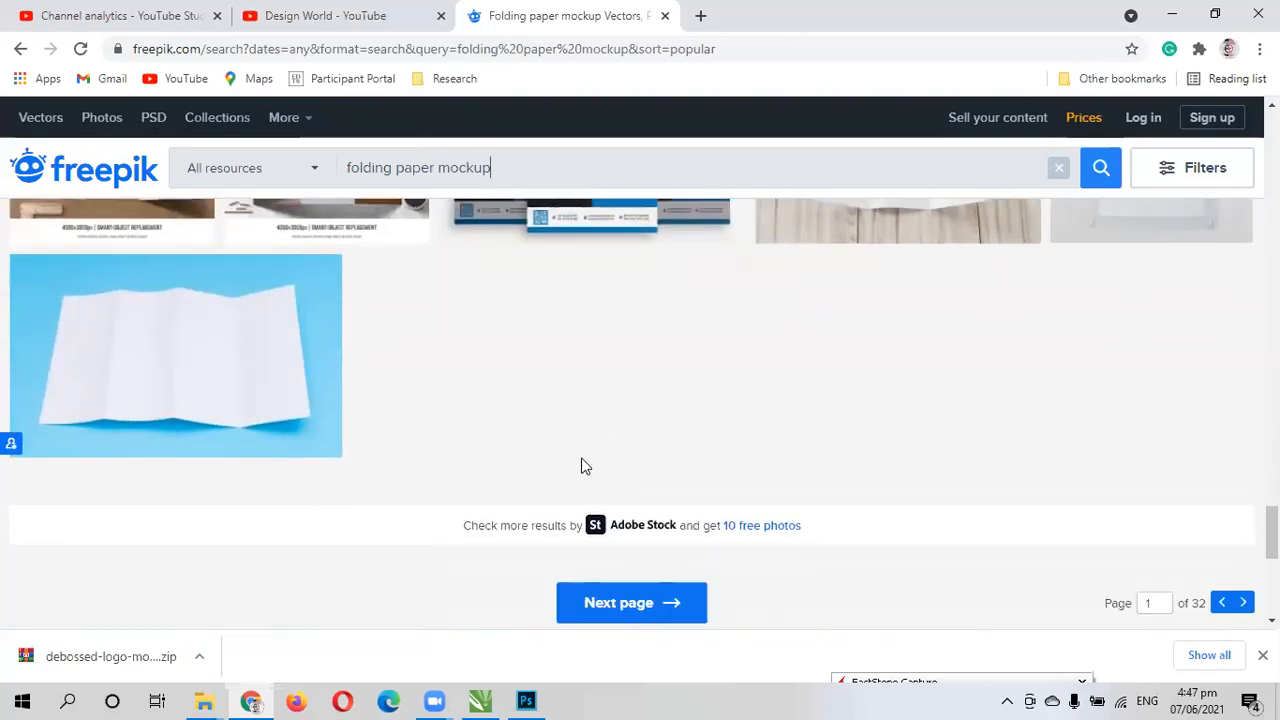
- Open the four-fold white template paper photo on a blue background, start its free download, and dismiss the download limit notice
{"action": "scroll", "coordinate": [522, 435], "scroll_direction": "up", "scroll_amount": 1}
{"action": "scroll", "coordinate": [517, 437], "scroll_direction": "up", "scroll_amount": 3}
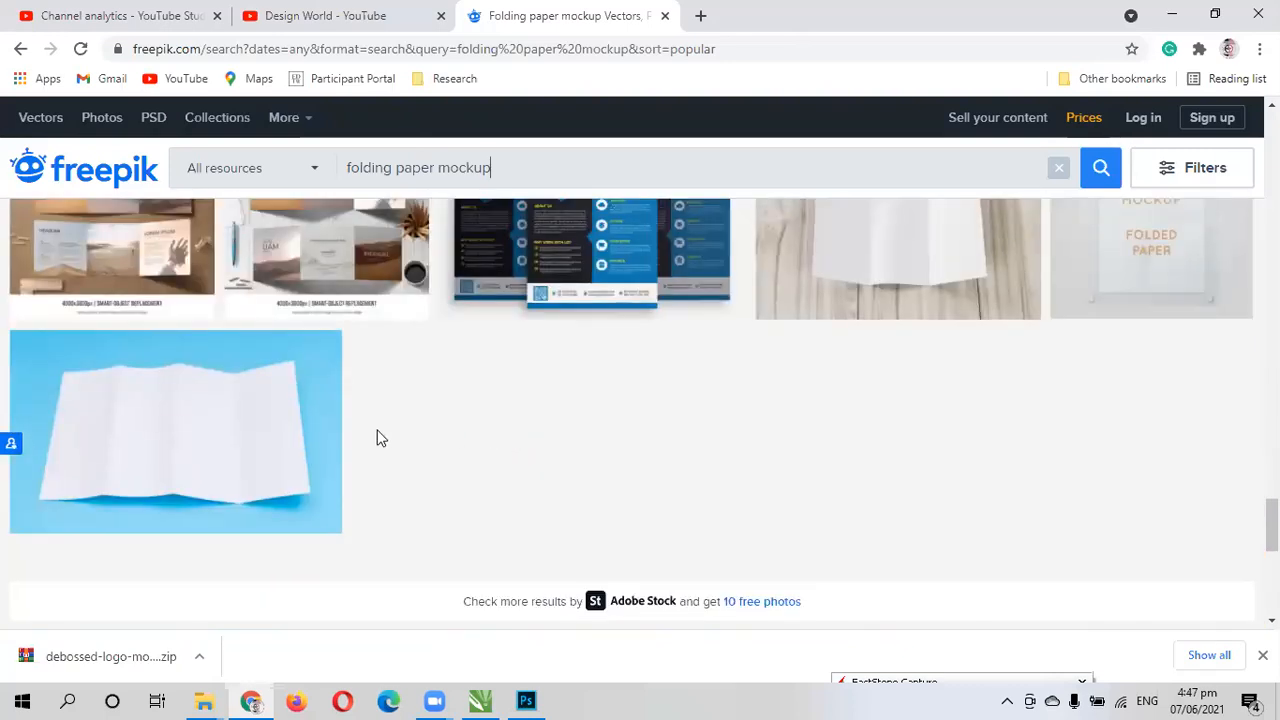
{"action": "left_click", "coordinate": [203, 437]}
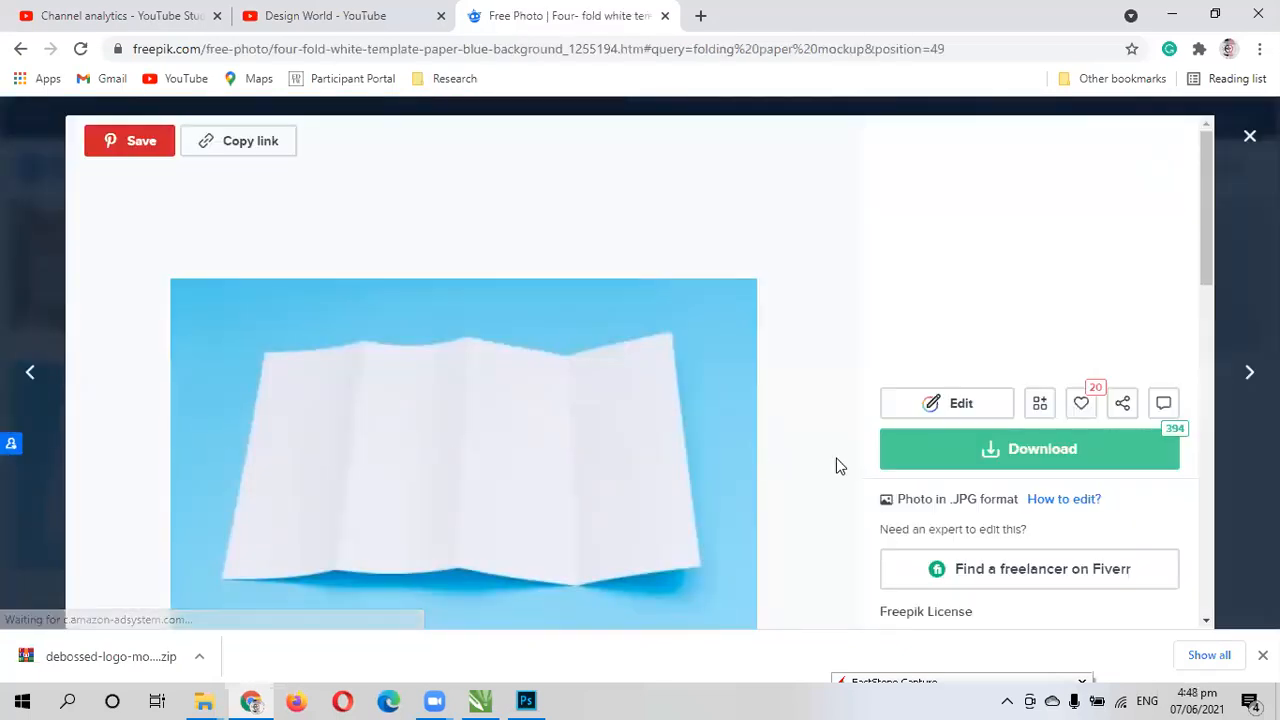
{"action": "scroll", "coordinate": [834, 463], "scroll_direction": "down", "scroll_amount": 2}
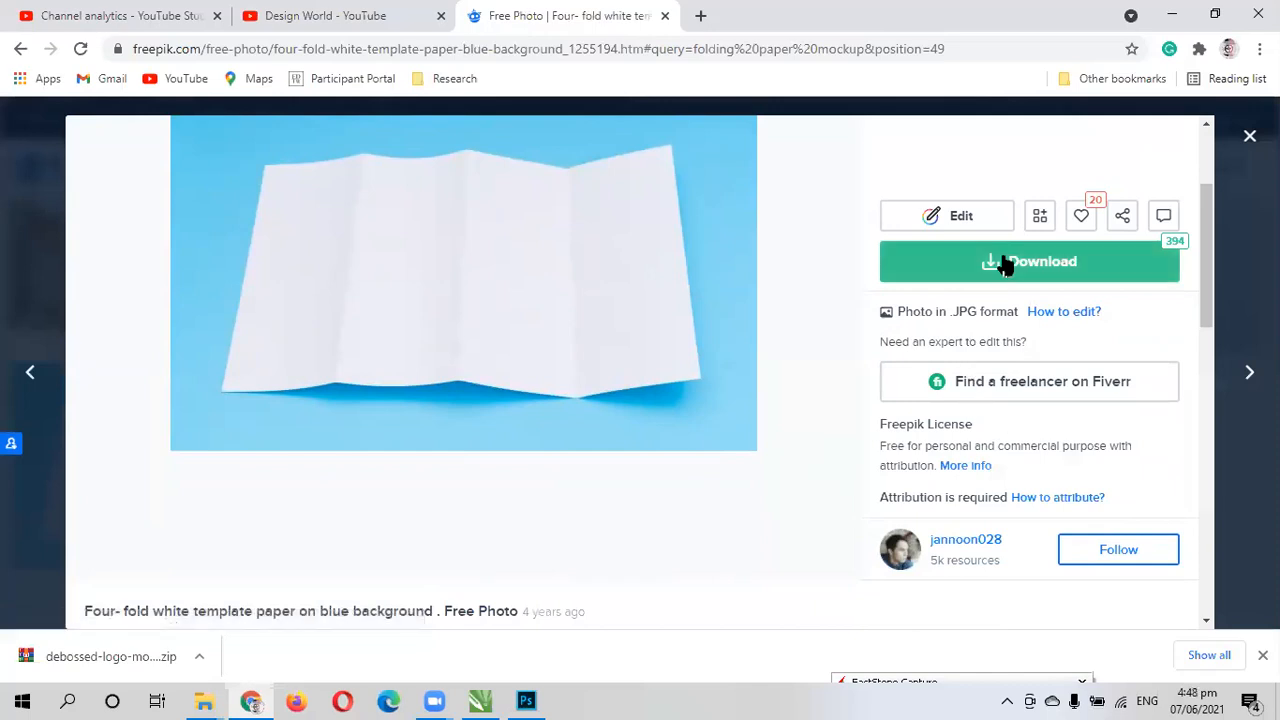
{"action": "left_click", "coordinate": [1005, 262]}
{"action": "left_click", "coordinate": [969, 512]}
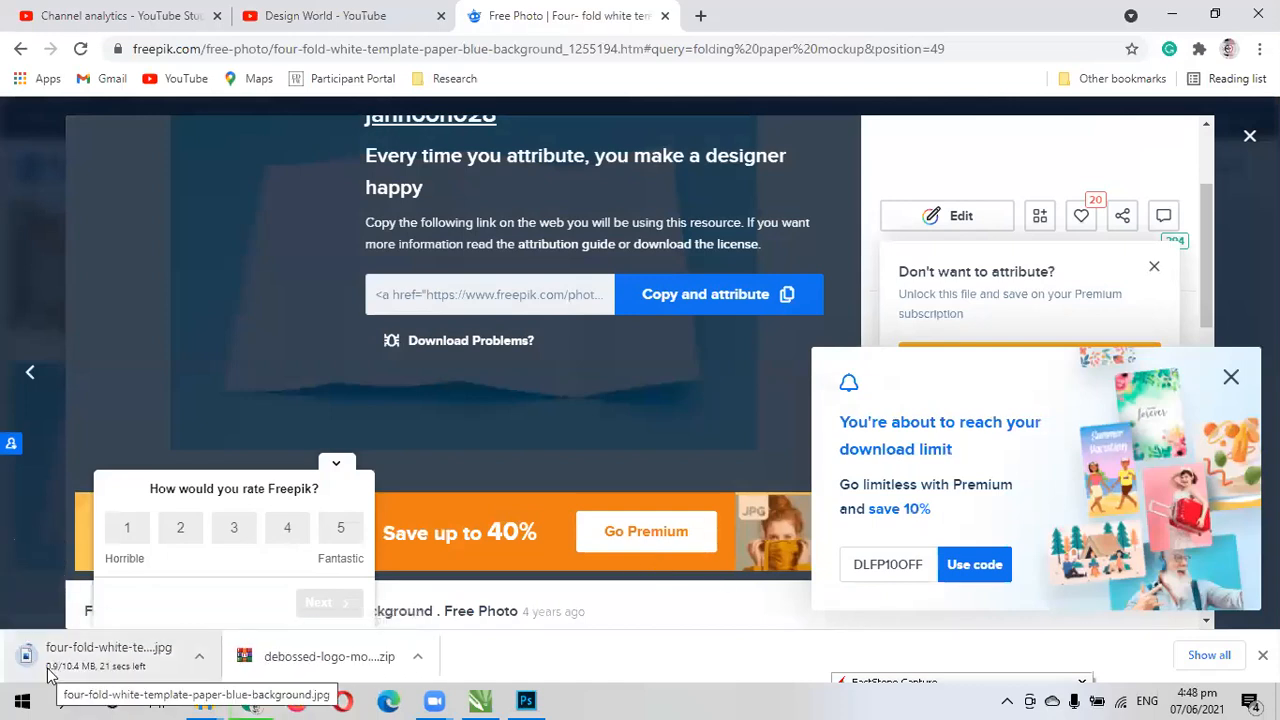
{"action": "left_click", "coordinate": [1231, 377]}
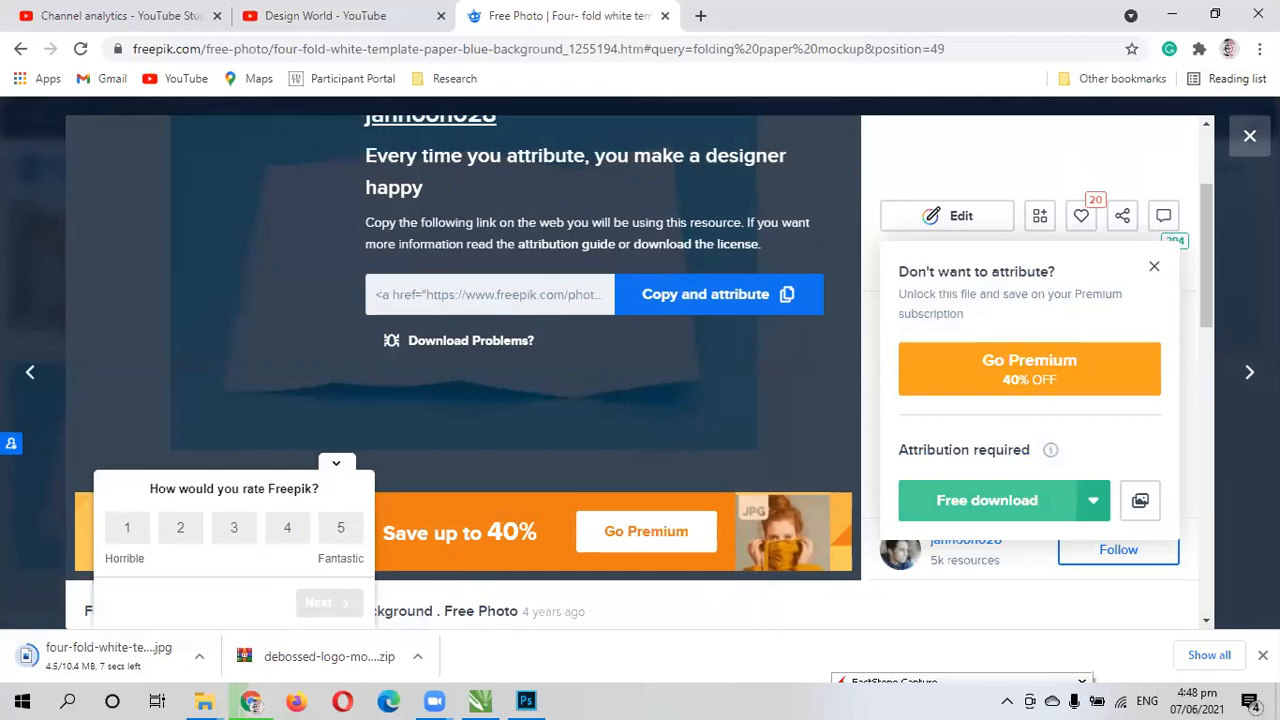
- Close the four-fold paper photo, go to the second page of folding paper mockup results, and dismiss the advertising pop-up
{"action": "left_click", "coordinate": [1249, 135]}
{"action": "scroll", "coordinate": [740, 346], "scroll_direction": "down", "scroll_amount": 10}
{"action": "scroll", "coordinate": [634, 414], "scroll_direction": "up", "scroll_amount": 2}
{"action": "scroll", "coordinate": [594, 406], "scroll_direction": "up", "scroll_amount": 2}
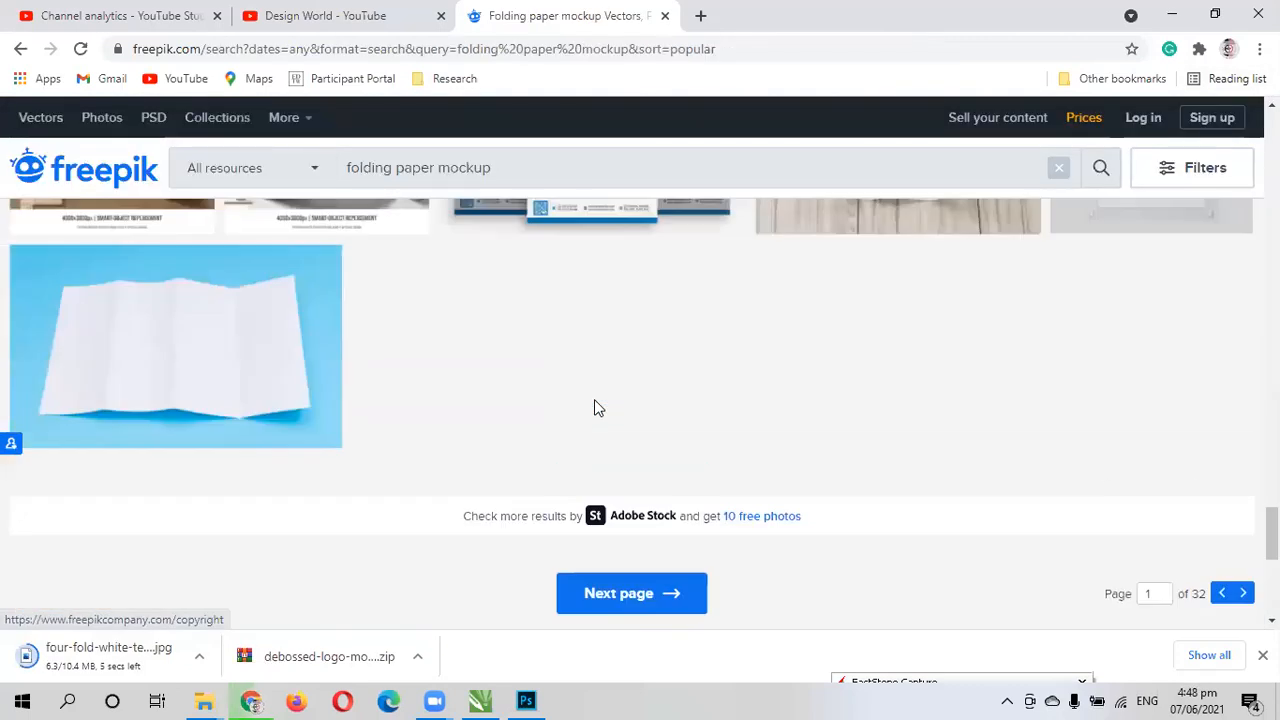
{"action": "scroll", "coordinate": [594, 470], "scroll_direction": "down", "scroll_amount": 1}
{"action": "left_click", "coordinate": [603, 532]}
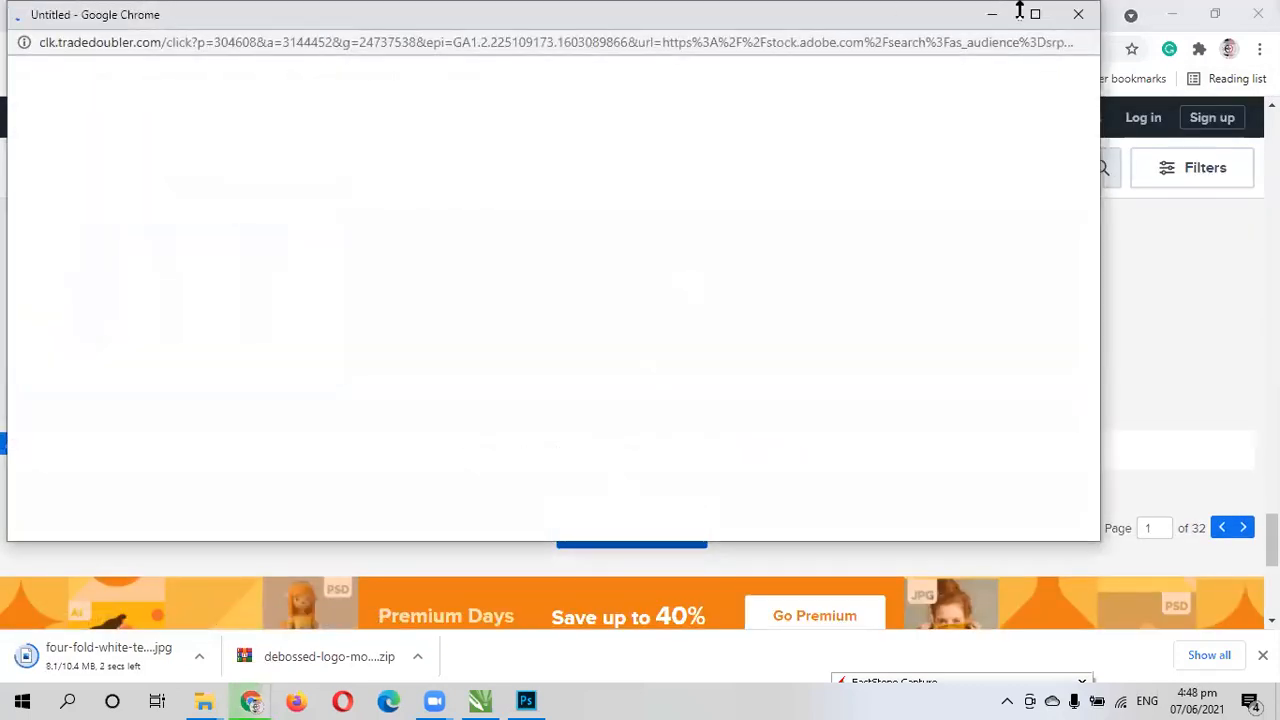
{"action": "left_click", "coordinate": [1077, 14]}
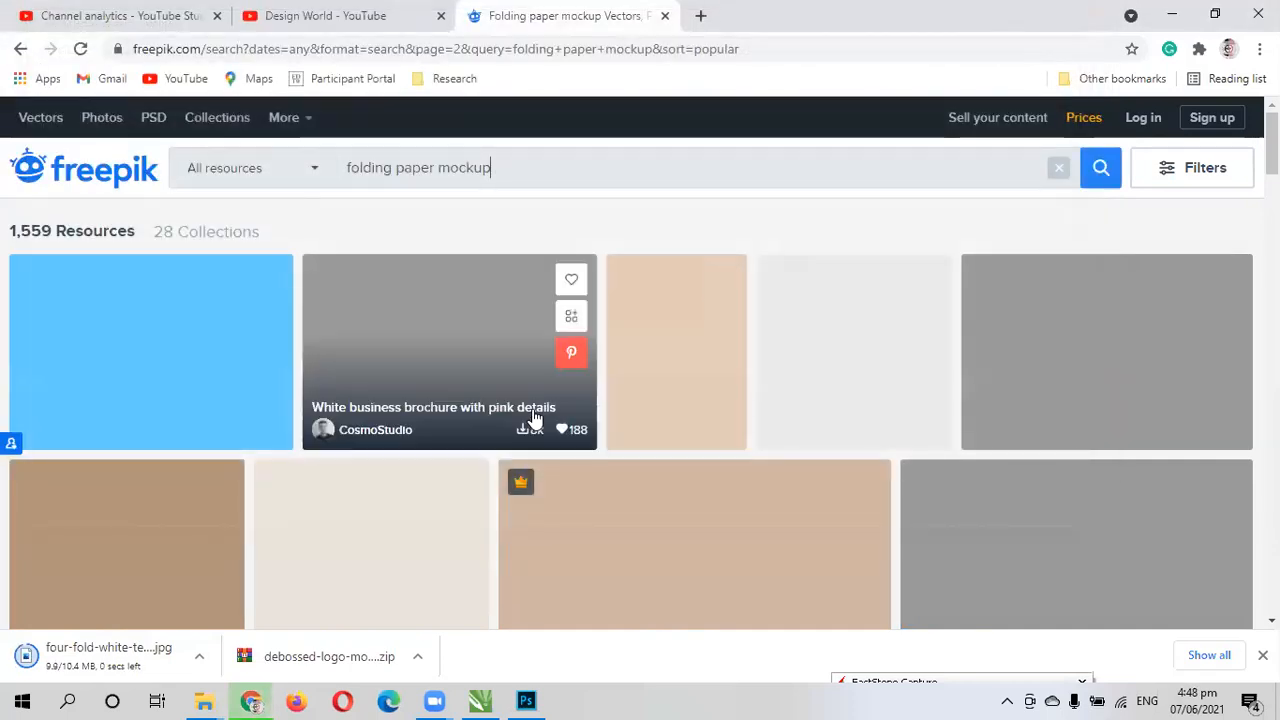
- Browse the second page of folding paper mockup results, examining the brochures, stationery sets, wrinkled paper and folder mockups
{"action": "scroll", "coordinate": [491, 432], "scroll_direction": "down", "scroll_amount": 4}
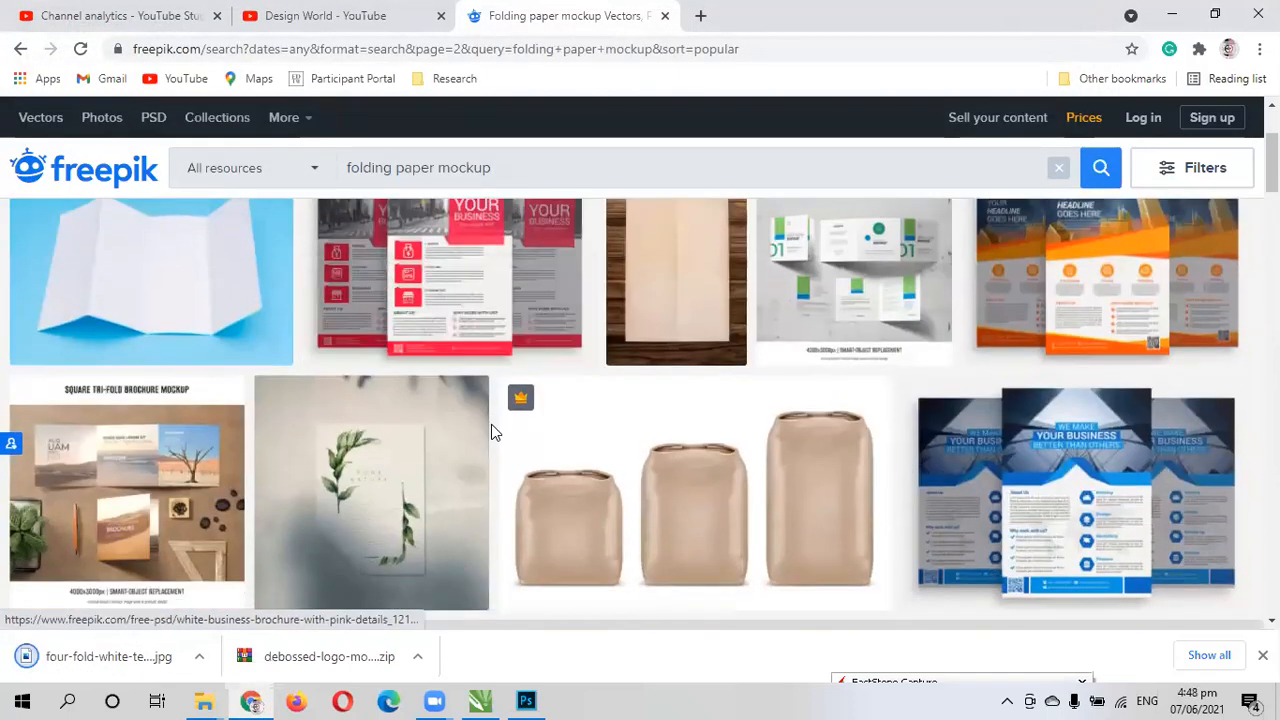
{"action": "scroll", "coordinate": [894, 331], "scroll_direction": "down", "scroll_amount": 5}
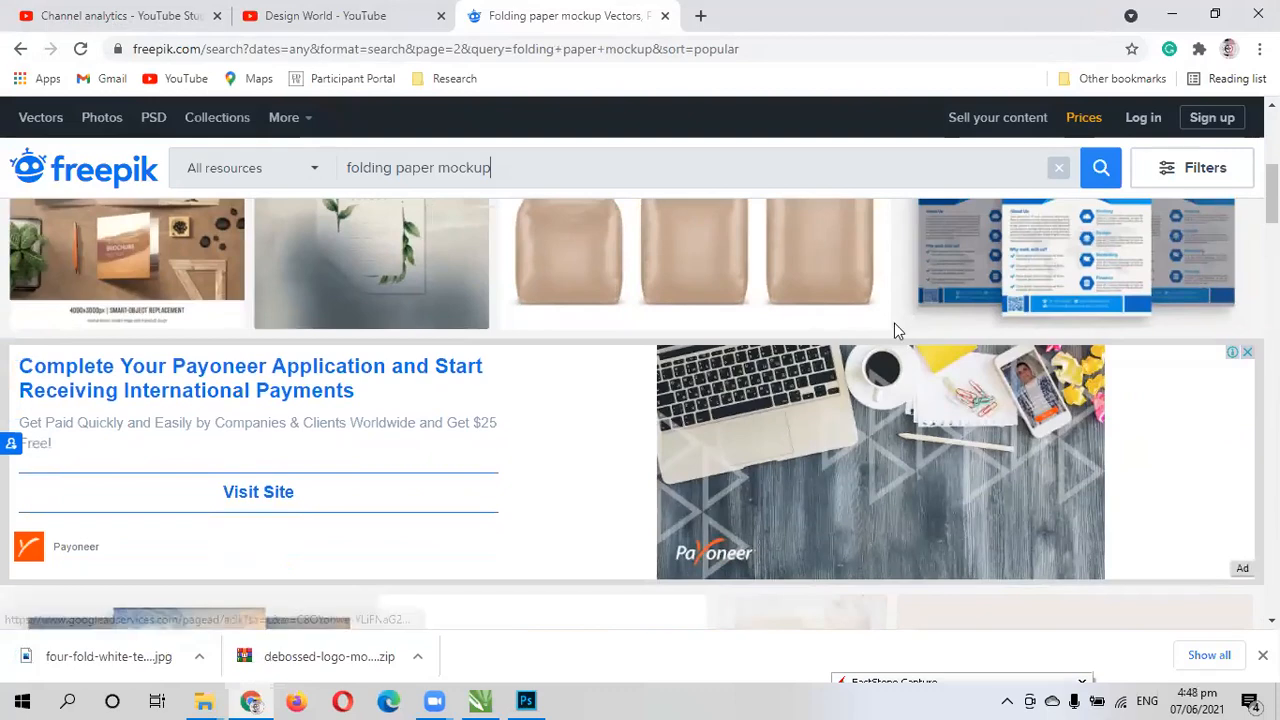
{"action": "scroll", "coordinate": [680, 443], "scroll_direction": "down", "scroll_amount": 4}
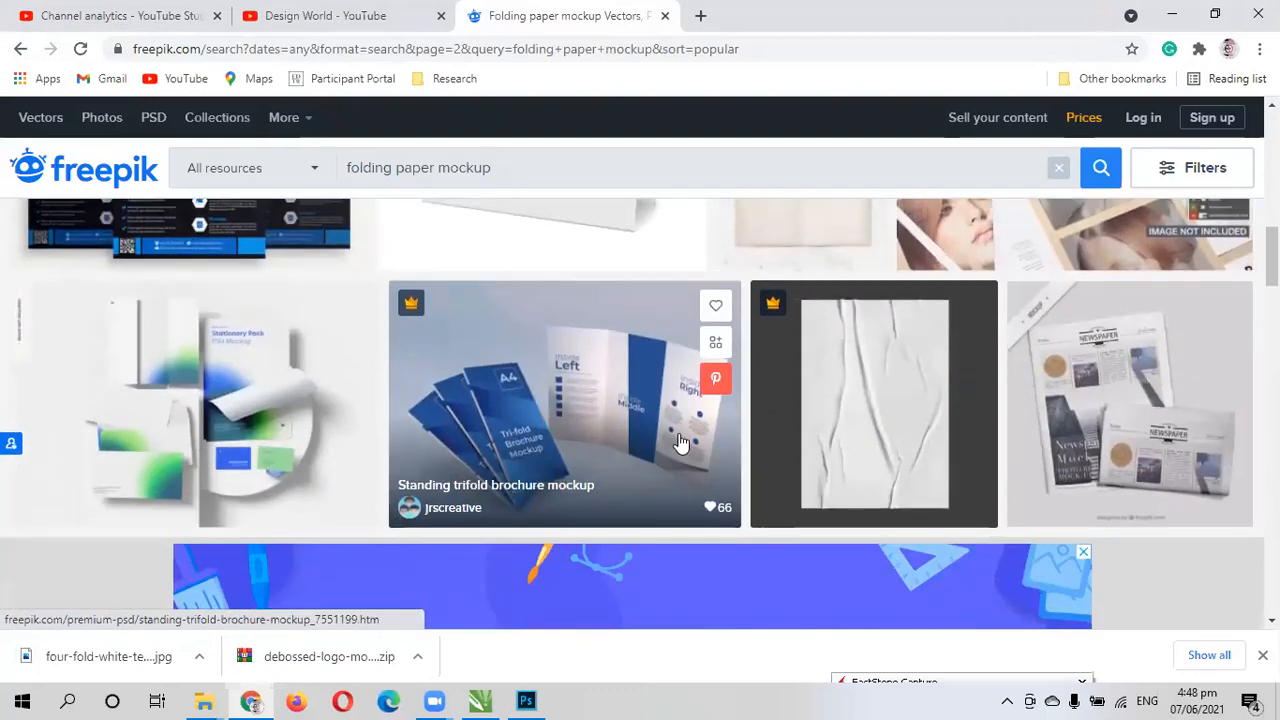
{"action": "scroll", "coordinate": [680, 443], "scroll_direction": "up", "scroll_amount": 2}
{"action": "scroll", "coordinate": [885, 447], "scroll_direction": "up", "scroll_amount": 2}
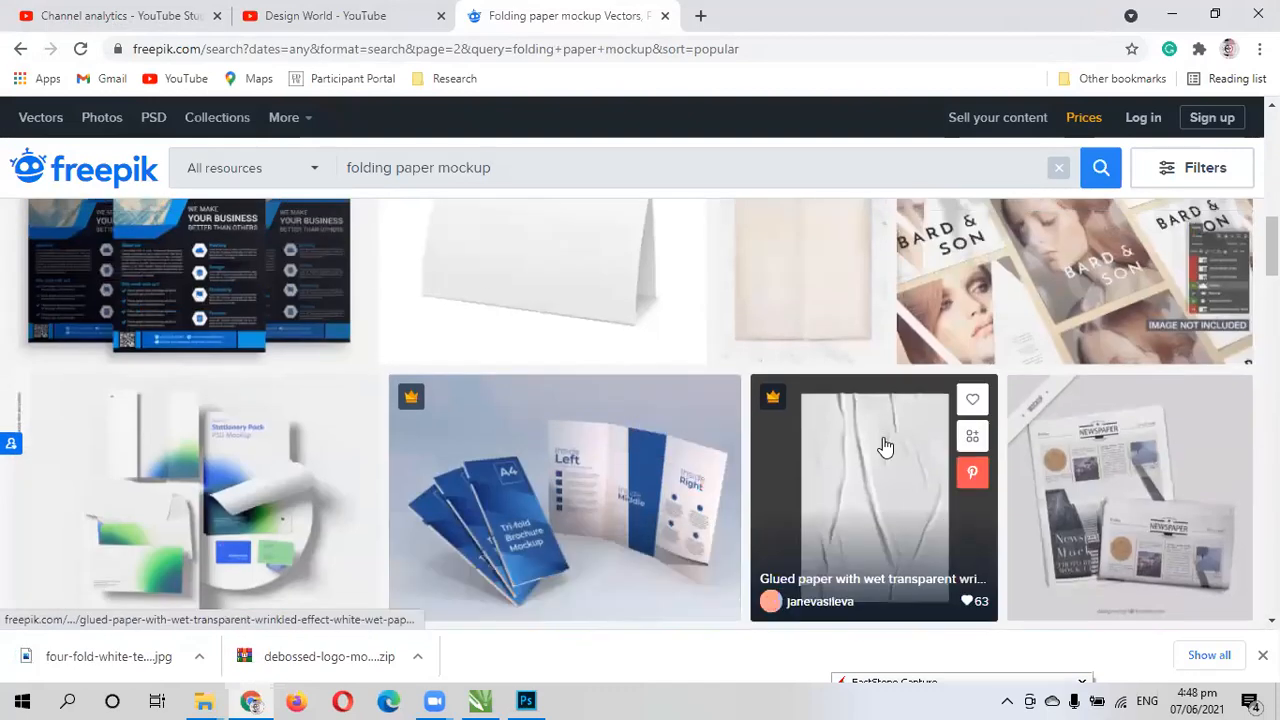
{"action": "scroll", "coordinate": [880, 450], "scroll_direction": "down", "scroll_amount": 2}
{"action": "scroll", "coordinate": [674, 497], "scroll_direction": "down", "scroll_amount": 4}
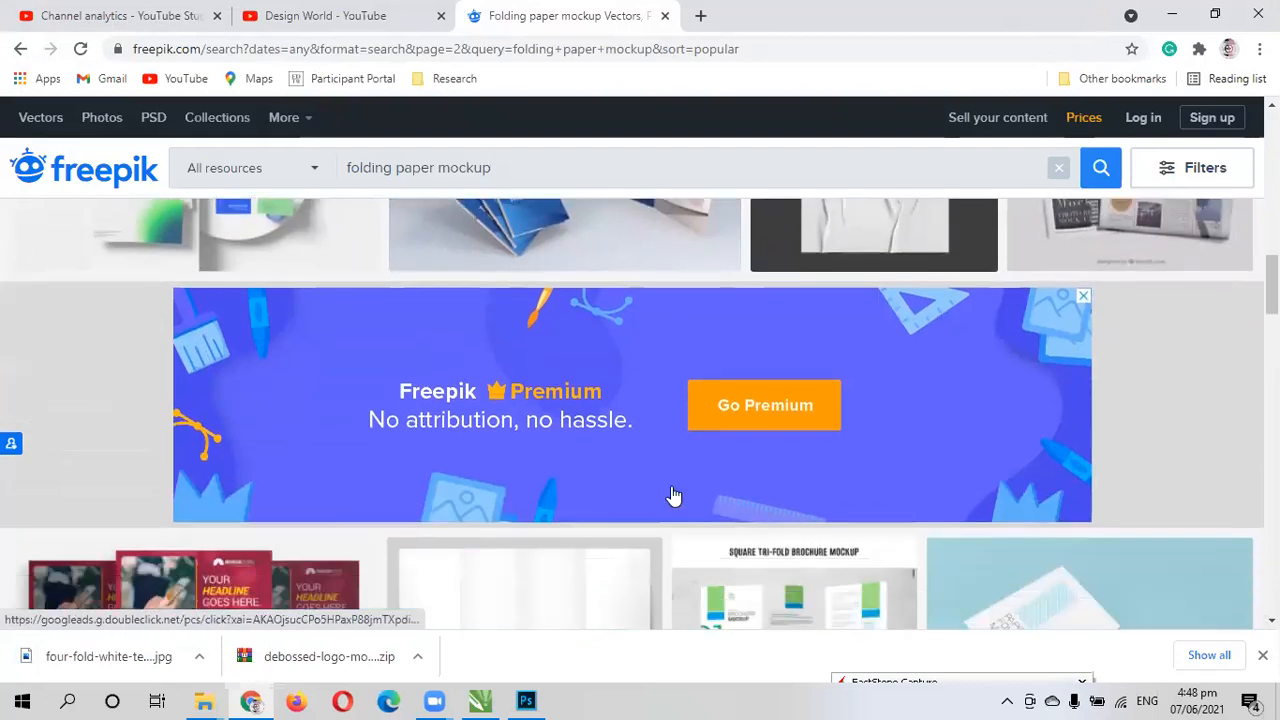
{"action": "scroll", "coordinate": [607, 481], "scroll_direction": "down", "scroll_amount": 1}
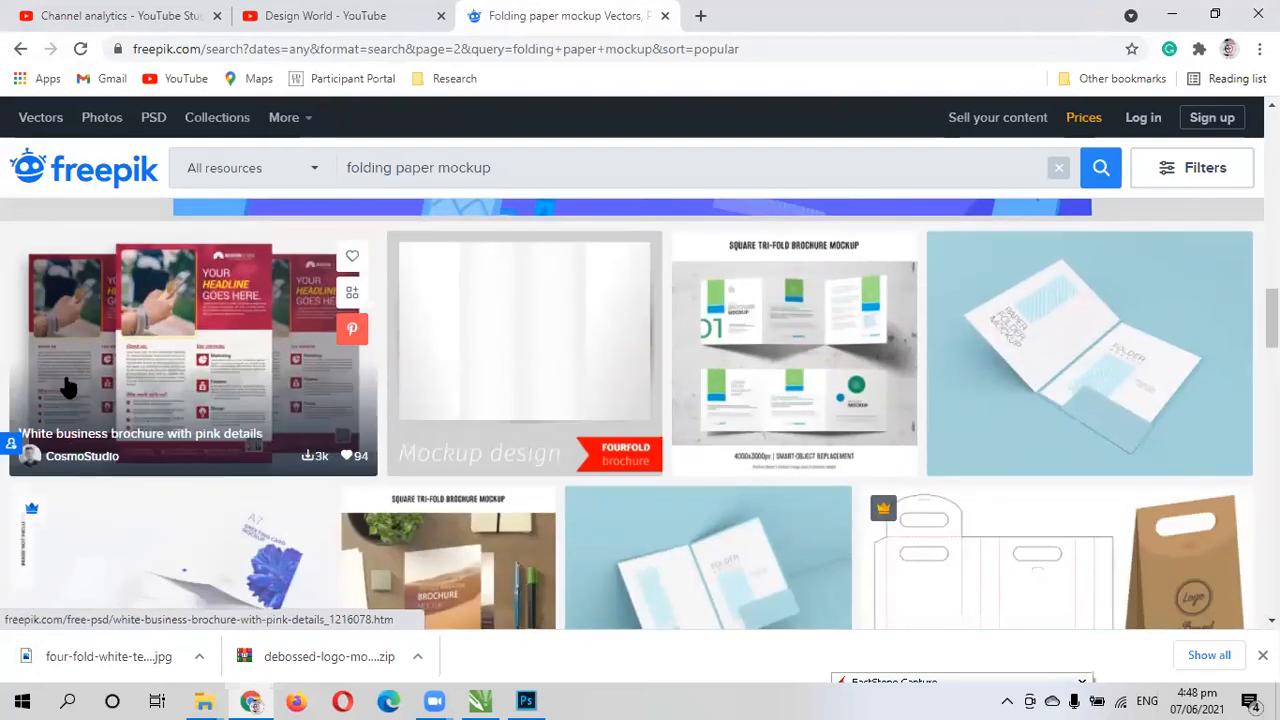
- Open the white business brochure with pink details and its download options, and briefly preview the downloaded four-fold white paper image
{"action": "left_click", "coordinate": [188, 368]}
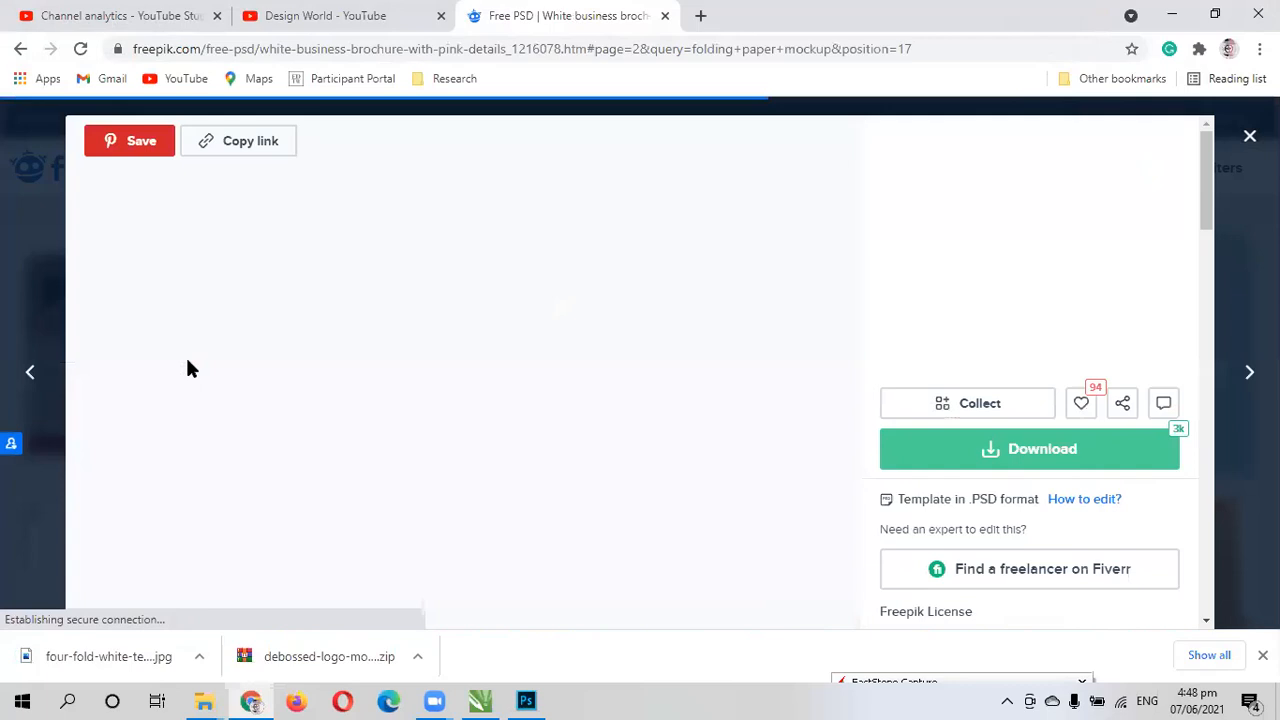
{"action": "left_click", "coordinate": [1001, 456]}
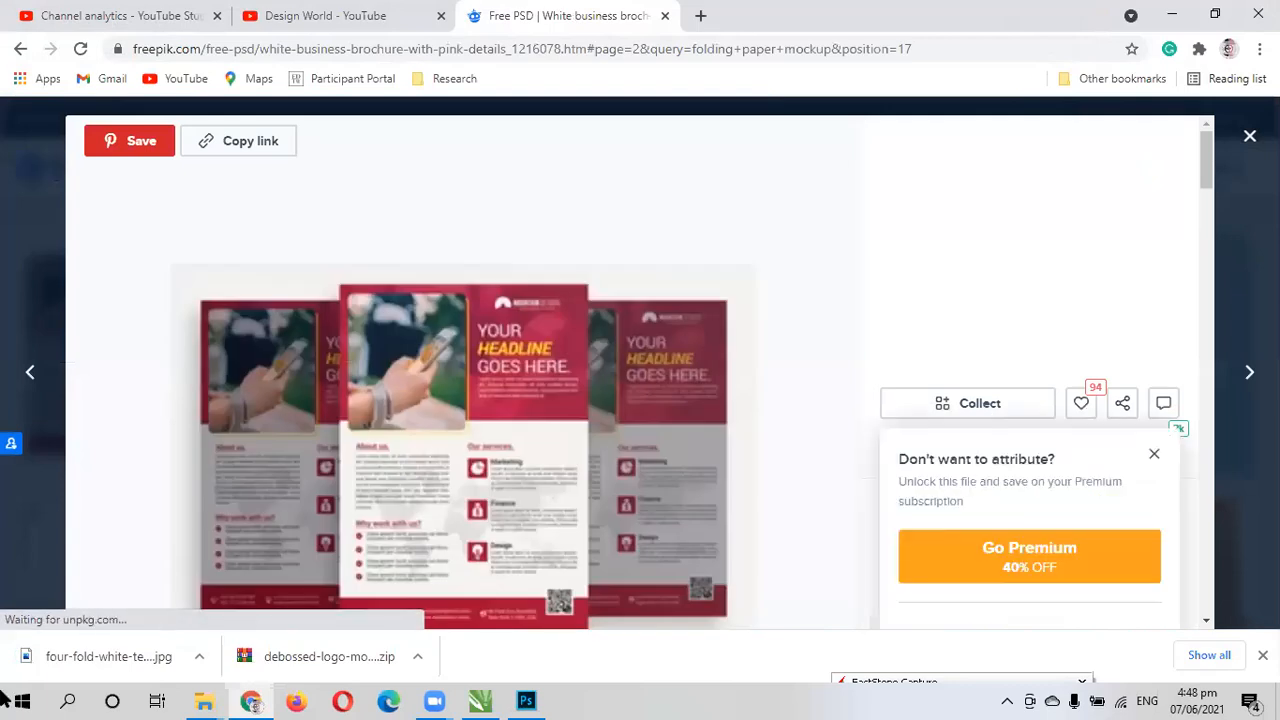
{"action": "left_click", "coordinate": [98, 664]}
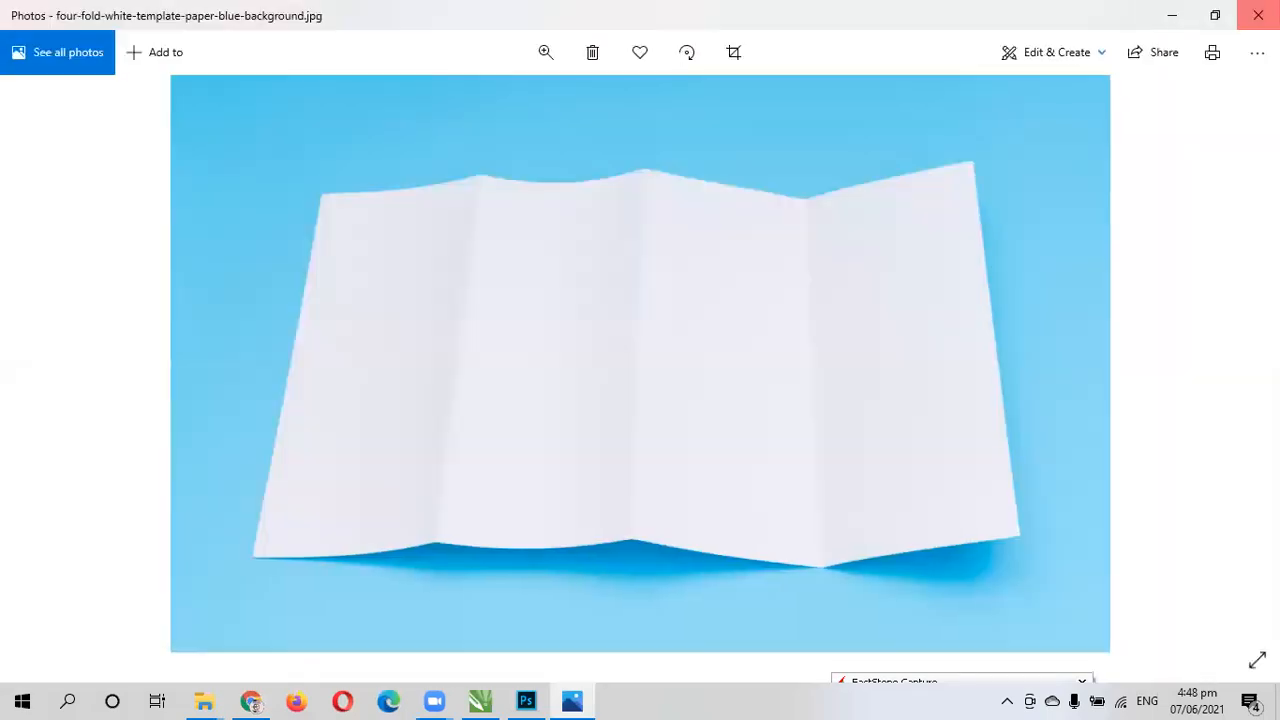
{"action": "left_click", "coordinate": [1258, 15]}
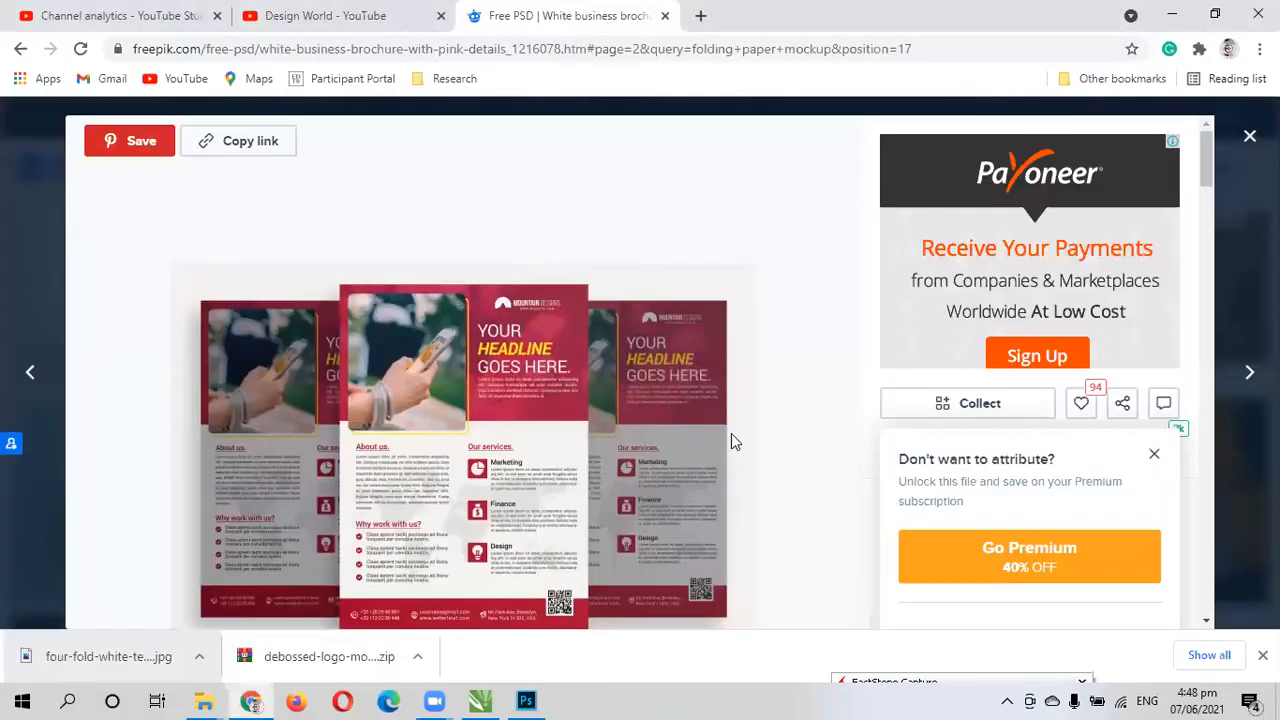
- Start the free download of the white business brochure with pink details, and return to the search results
{"action": "scroll", "coordinate": [733, 431], "scroll_direction": "down", "scroll_amount": 1}
{"action": "scroll", "coordinate": [635, 395], "scroll_direction": "down", "scroll_amount": 1}
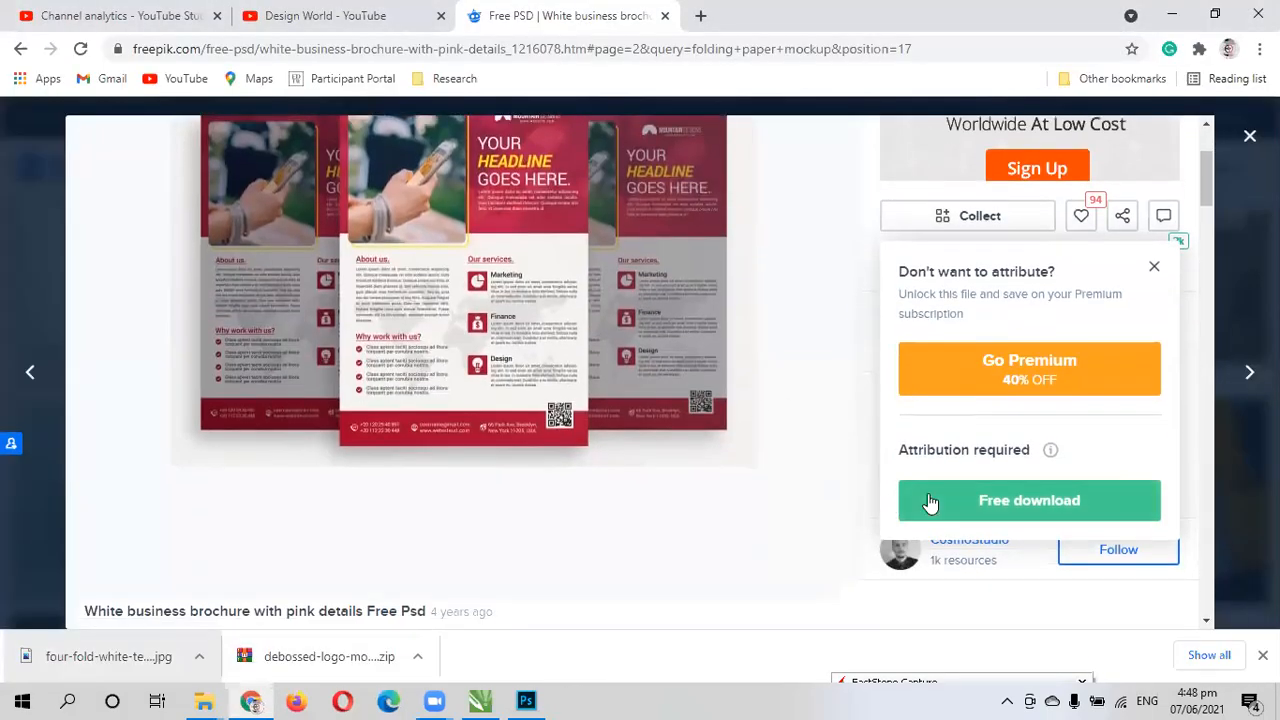
{"action": "left_click", "coordinate": [933, 497]}
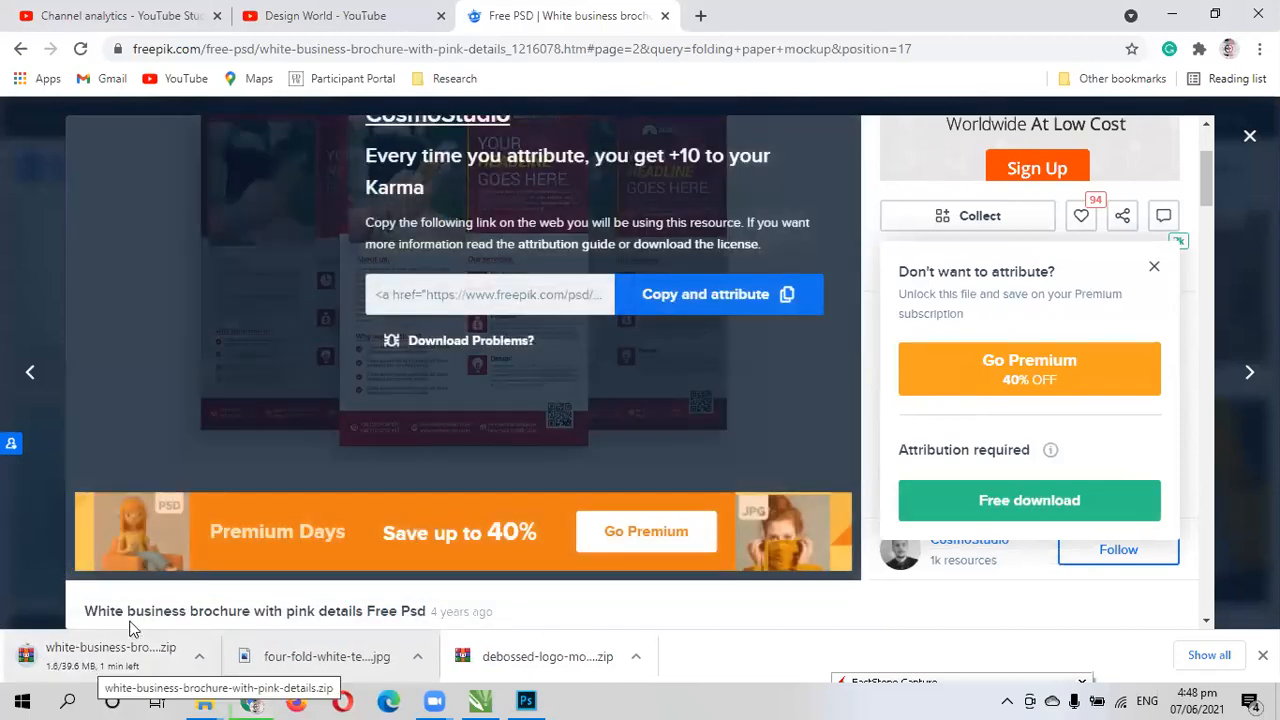
{"action": "left_click", "coordinate": [1245, 138]}
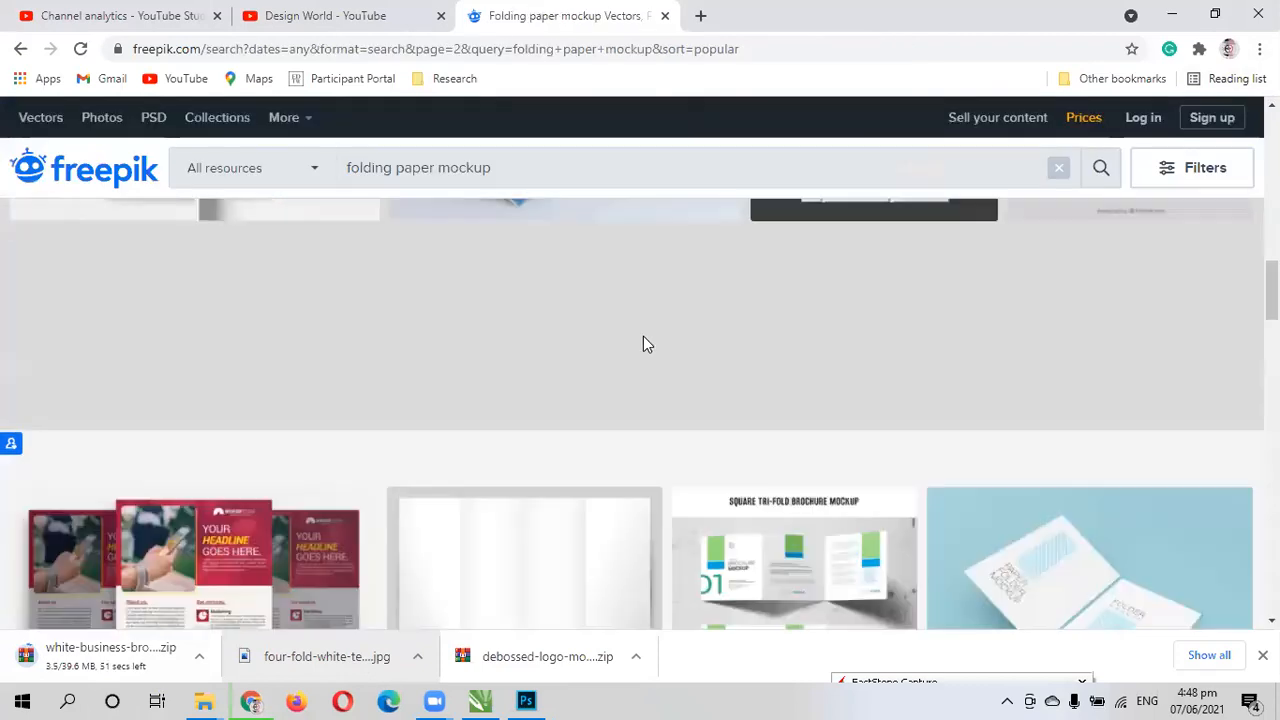
- Filter the folding paper mockup search to Free resources of the Vectors and Psd types, and rerun it
{"action": "scroll", "coordinate": [372, 483], "scroll_direction": "down", "scroll_amount": 3}
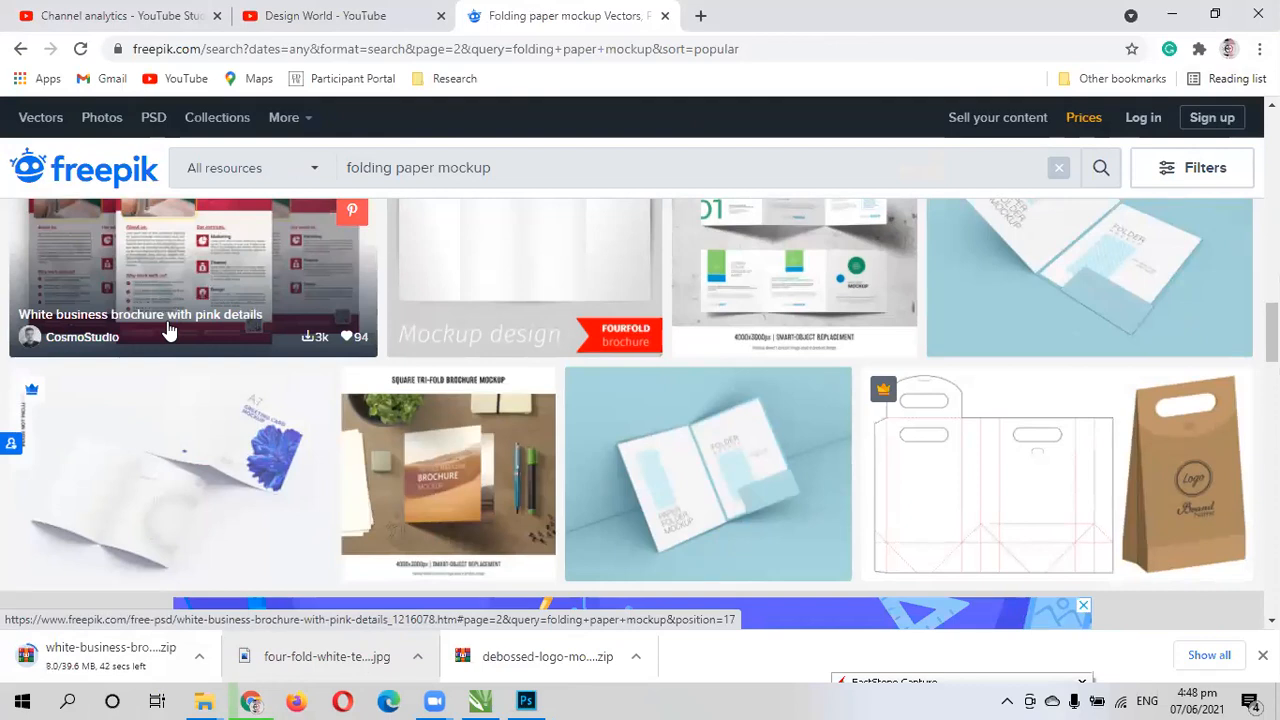
{"action": "scroll", "coordinate": [170, 330], "scroll_direction": "up", "scroll_amount": 2}
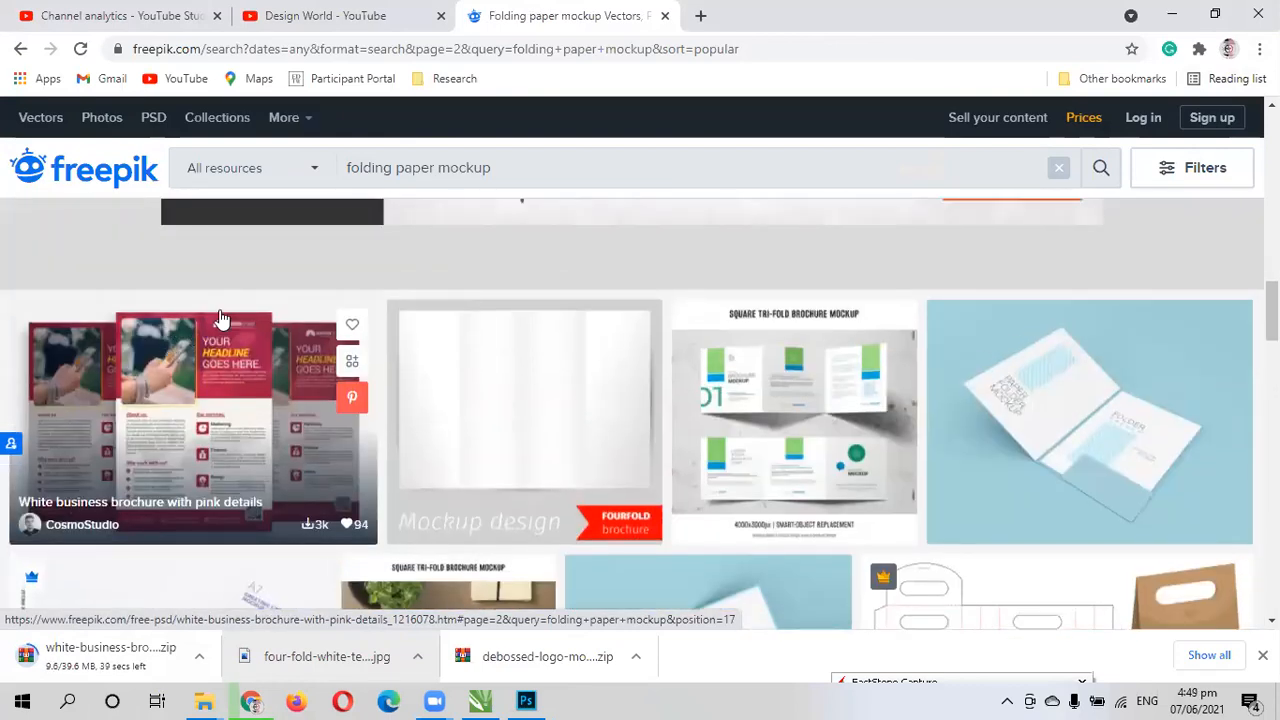
{"action": "left_click", "coordinate": [311, 176]}
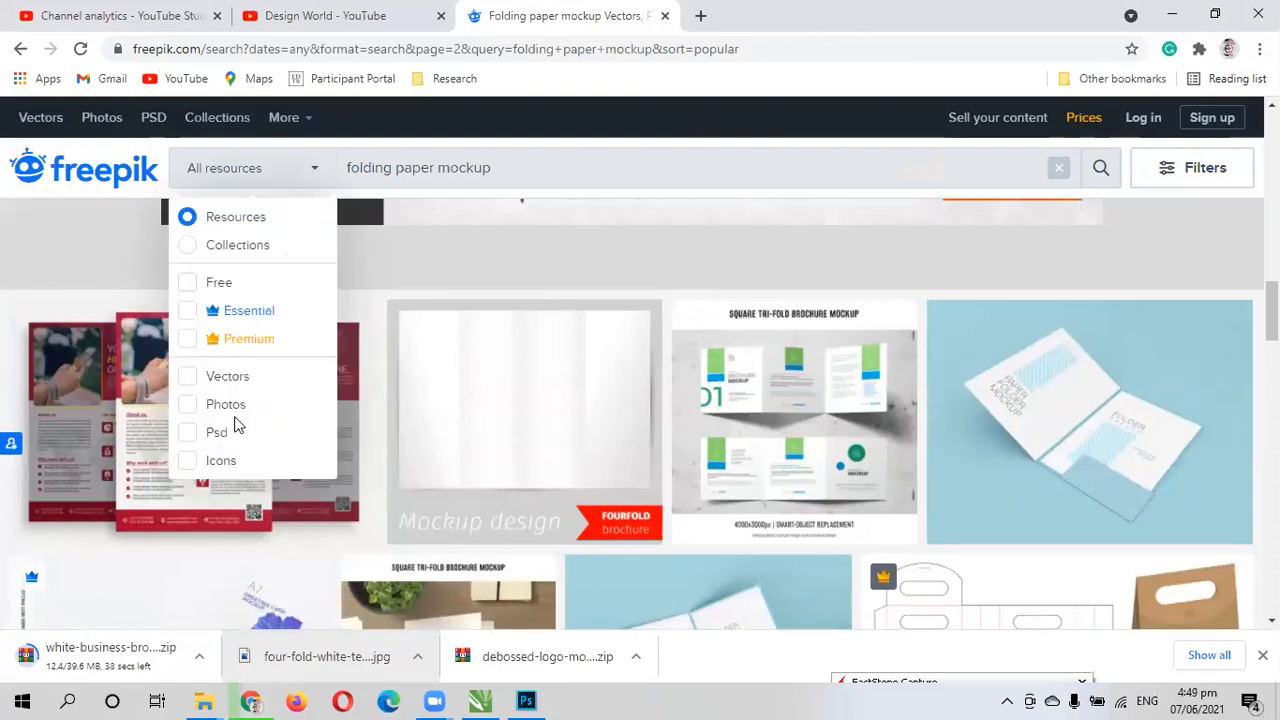
{"action": "left_click", "coordinate": [188, 284]}
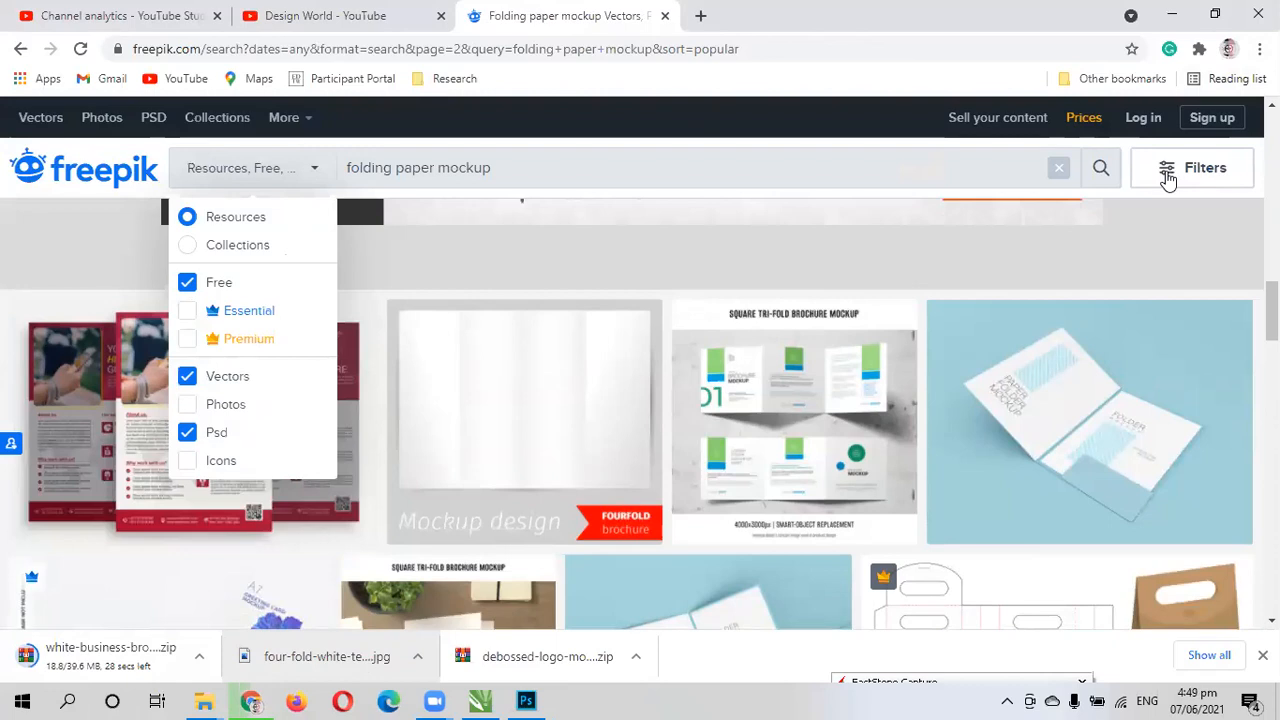
{"action": "left_click", "coordinate": [717, 181]}
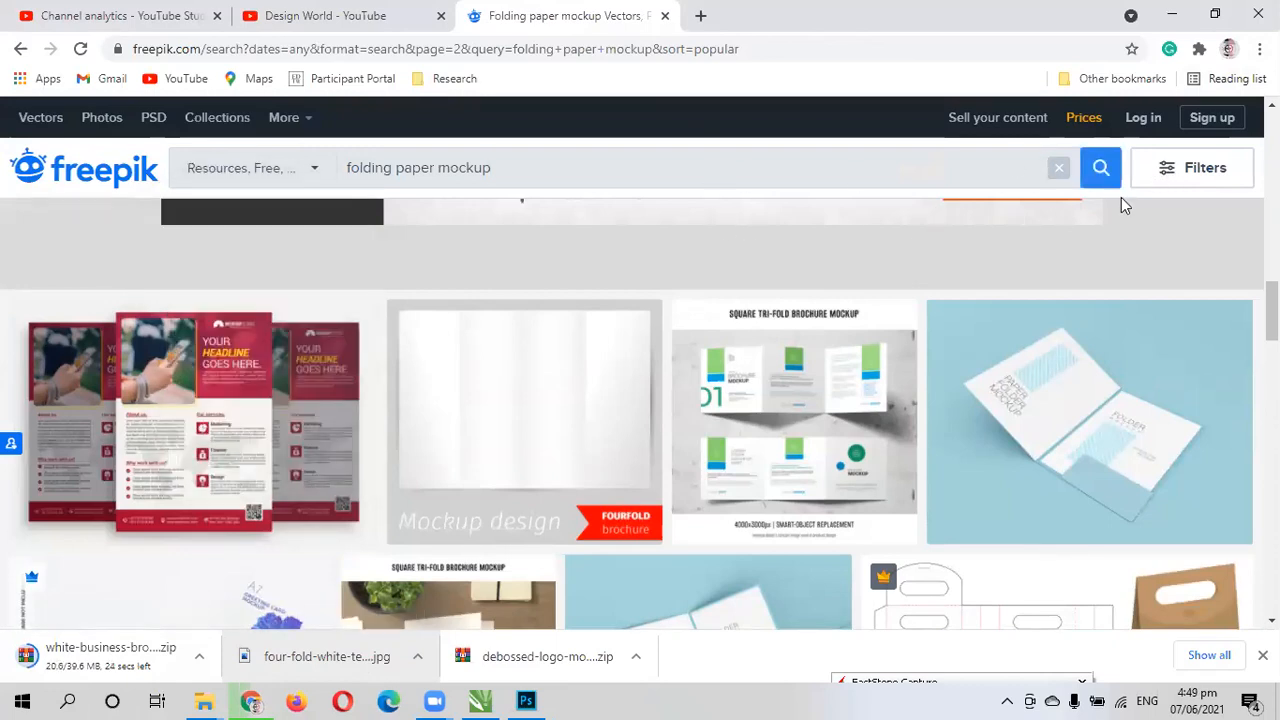
{"action": "left_click", "coordinate": [1115, 258]}
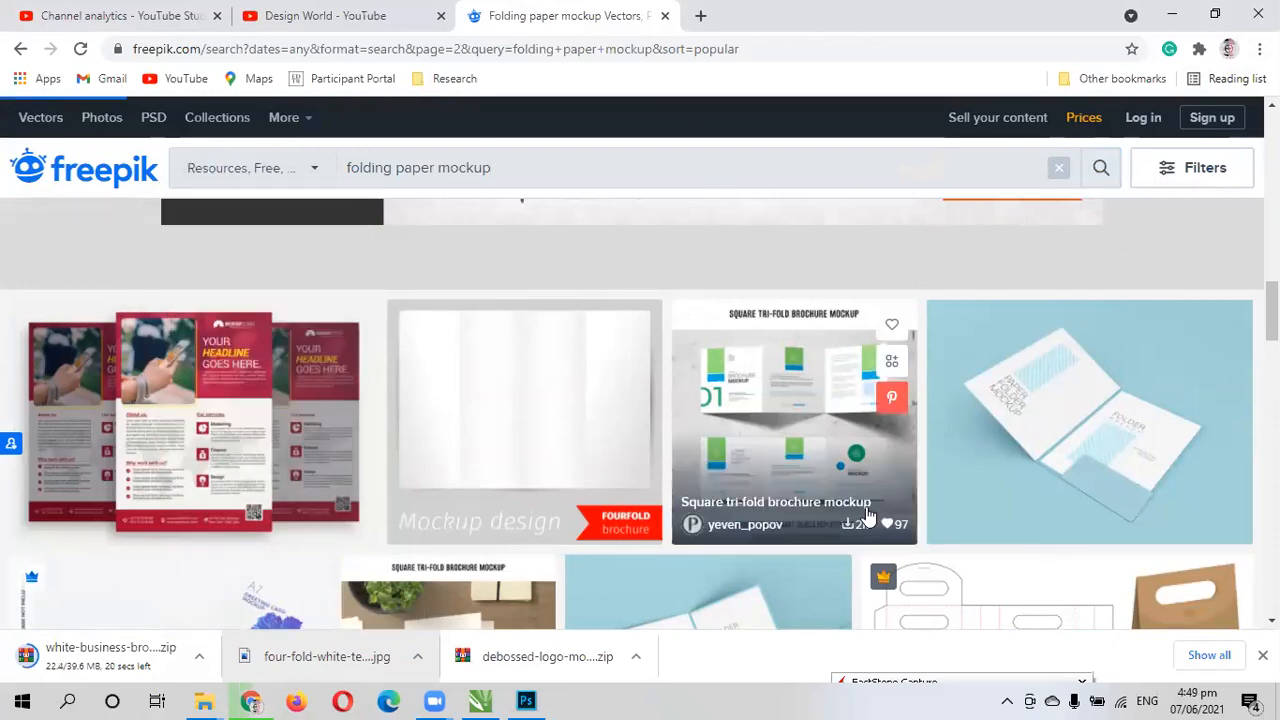
{"action": "left_click", "coordinate": [479, 701]}
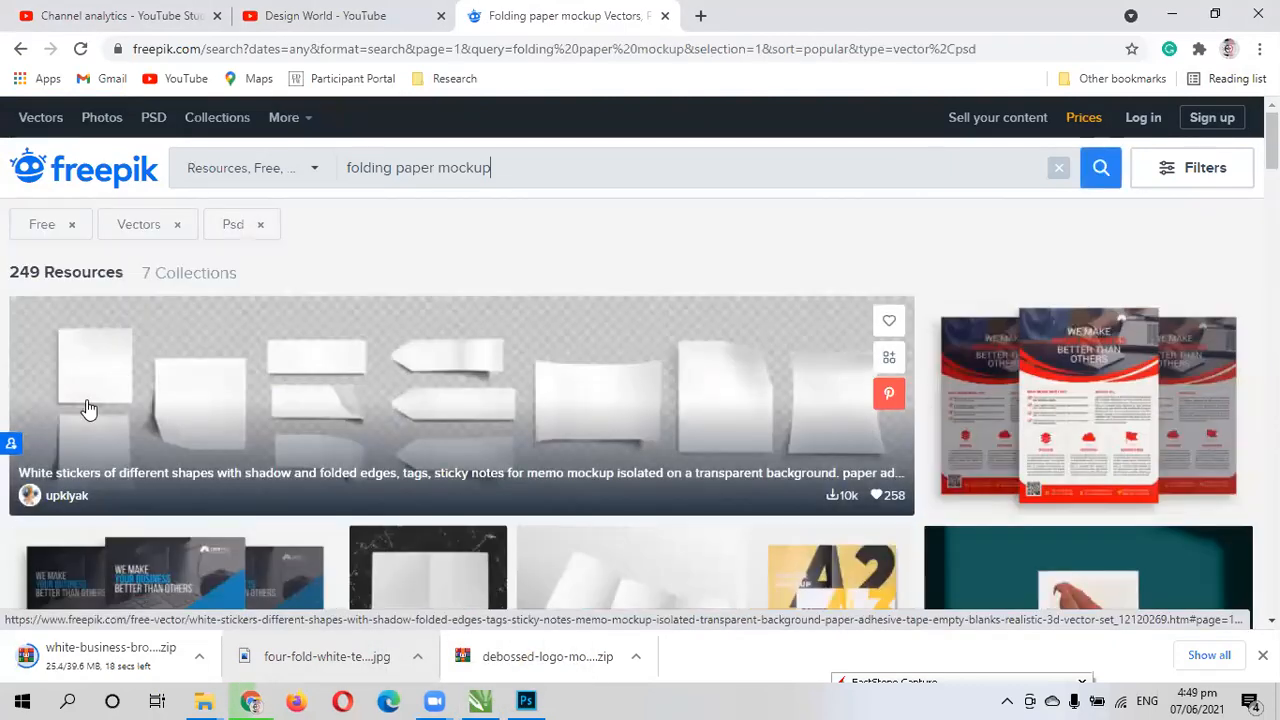
- Examine the first filtered results, comparing the modern business brochure, folded sheets, poster and folder mockups
{"action": "scroll", "coordinate": [888, 473], "scroll_direction": "down", "scroll_amount": 2}
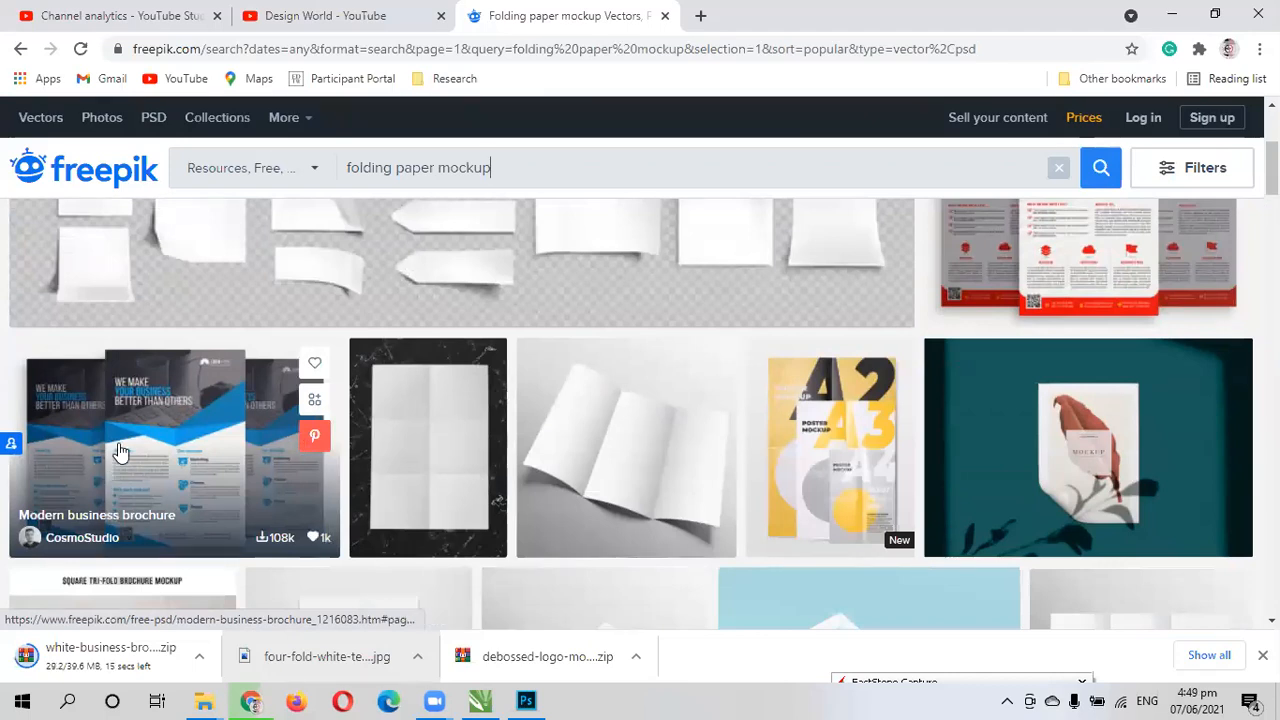
{"action": "scroll", "coordinate": [174, 413], "scroll_direction": "up", "scroll_amount": 1}
{"action": "scroll", "coordinate": [182, 478], "scroll_direction": "down", "scroll_amount": 1}
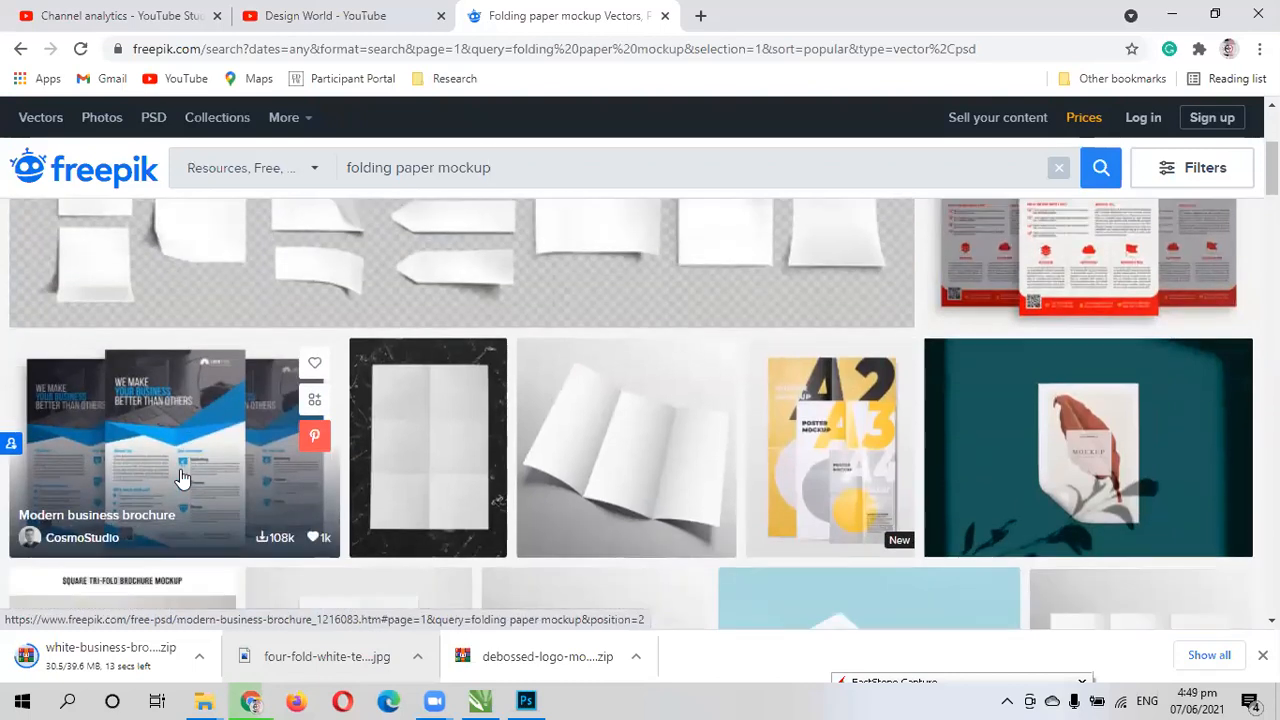
{"action": "scroll", "coordinate": [182, 478], "scroll_direction": "down", "scroll_amount": 1}
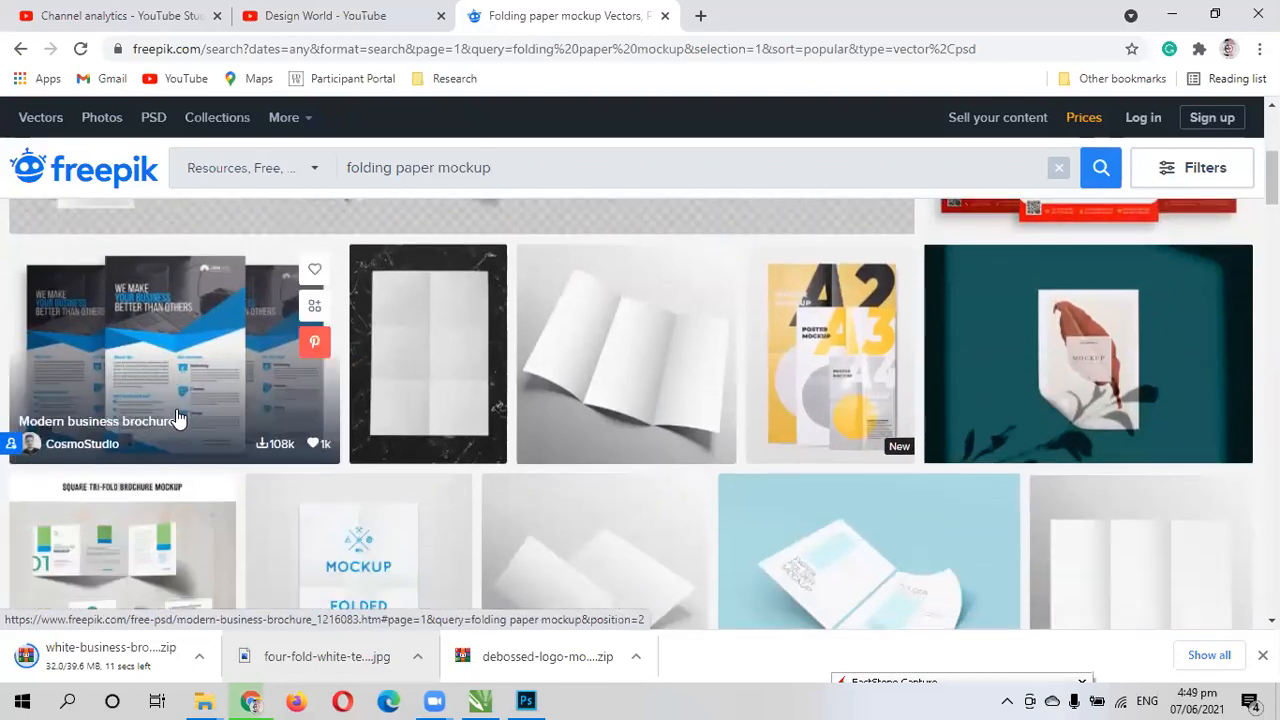
{"action": "scroll", "coordinate": [180, 419], "scroll_direction": "up", "scroll_amount": 3}
{"action": "scroll", "coordinate": [178, 419], "scroll_direction": "down", "scroll_amount": 2}
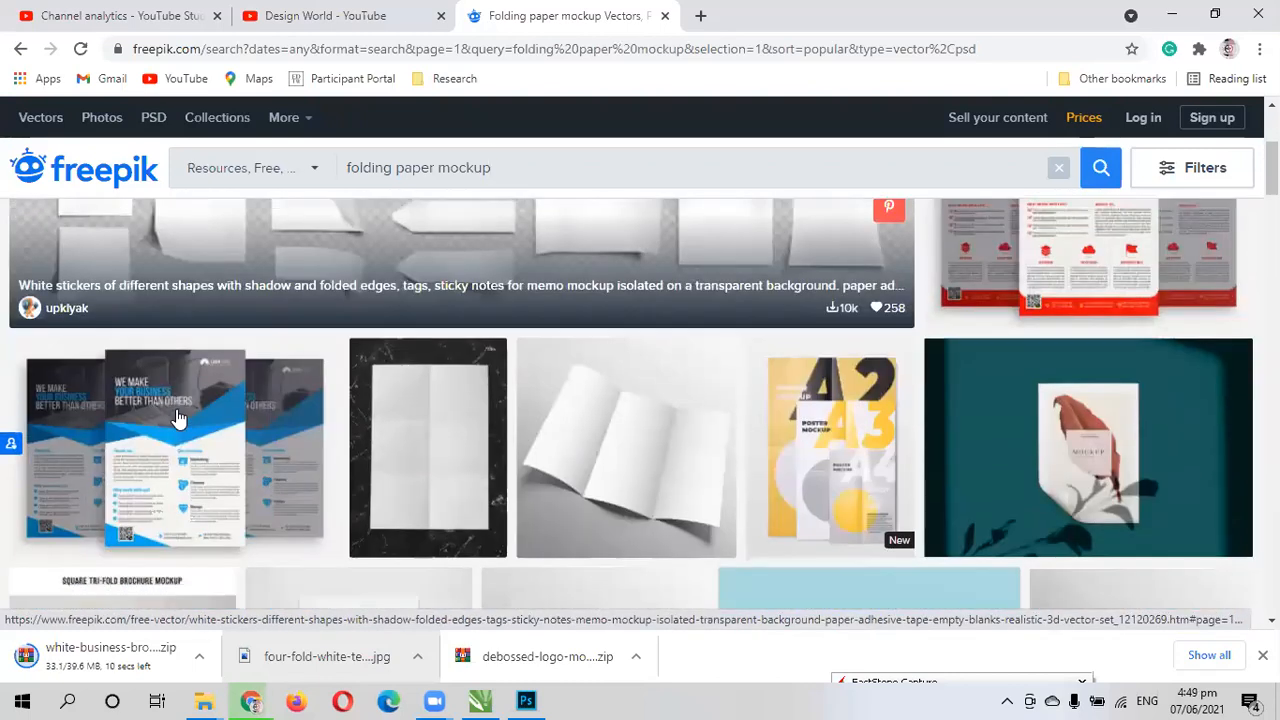
{"action": "scroll", "coordinate": [180, 418], "scroll_direction": "up", "scroll_amount": 3}
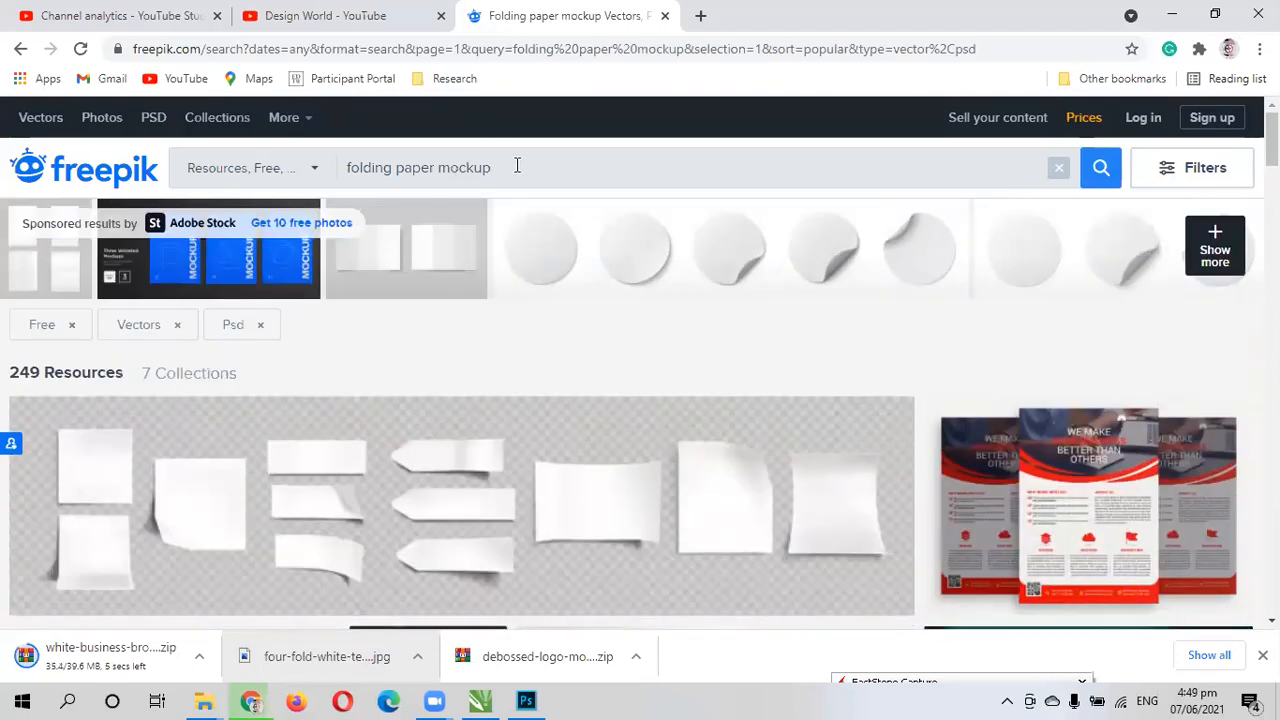
- Change the search term to "poster mockup" and run the search with the existing filters
{"action": "double_click", "coordinate": [433, 175]}
{"action": "type", "text": "f"}
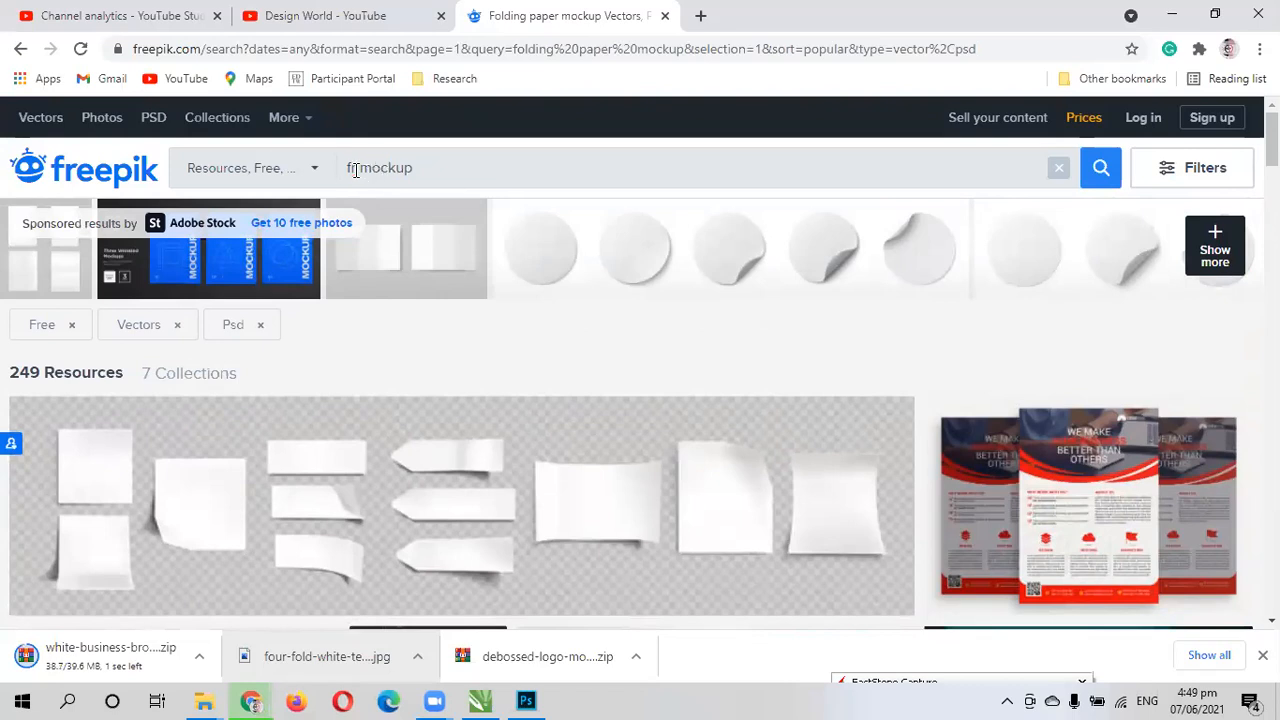
{"action": "key", "text": "BackSpace"}
{"action": "type", "text": "poster"}
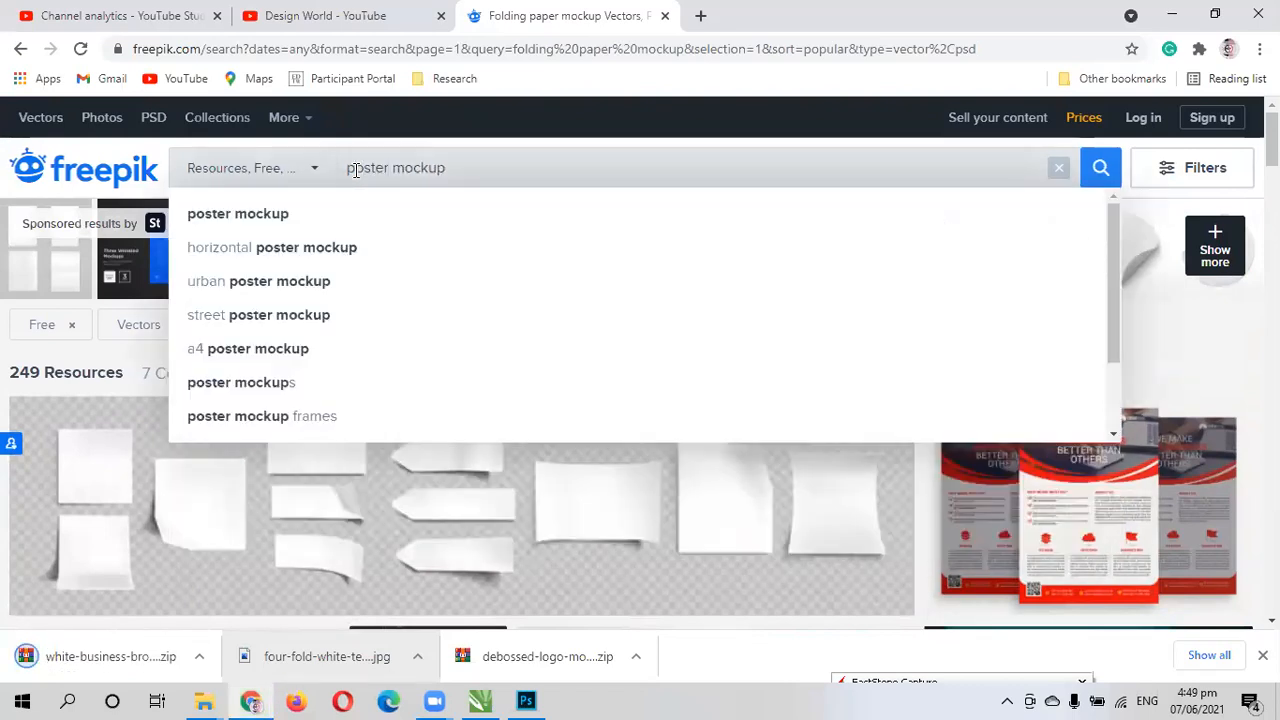
{"action": "key", "text": "Return"}
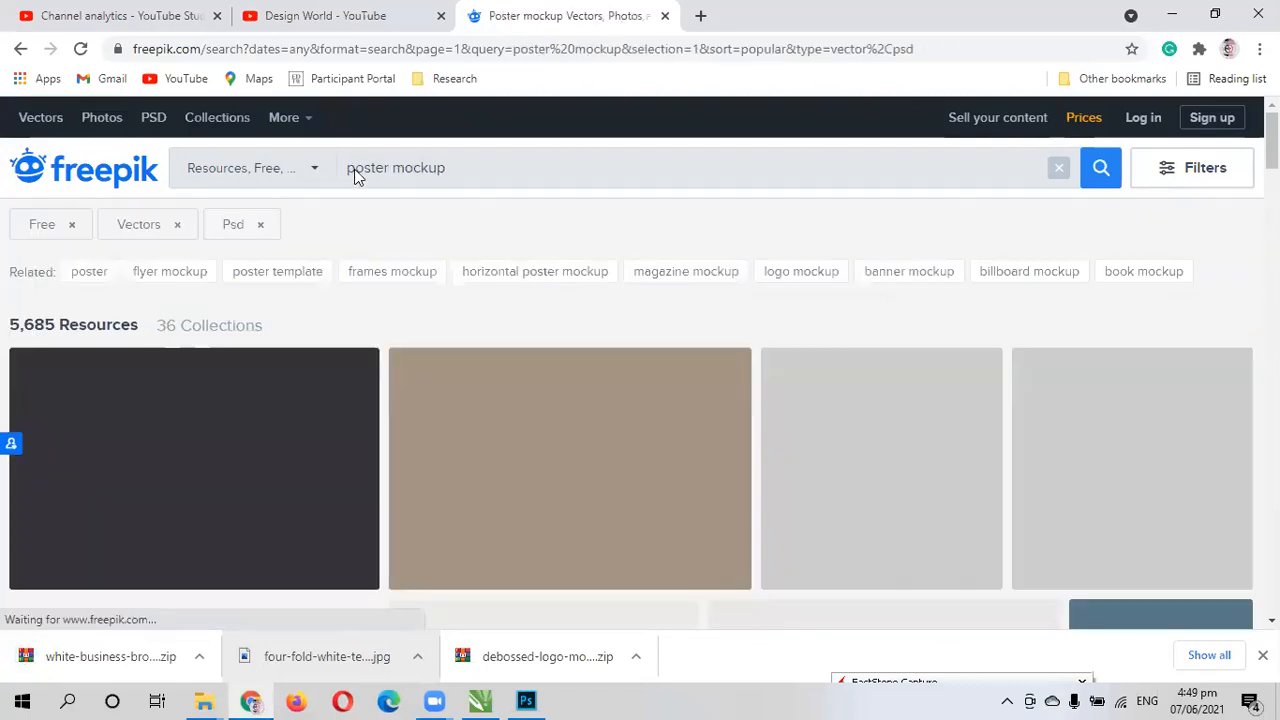
- Open the blue bedroom poster frame mockup from the poster mockup results and try to download it for free
{"action": "scroll", "coordinate": [519, 514], "scroll_direction": "down", "scroll_amount": 4}
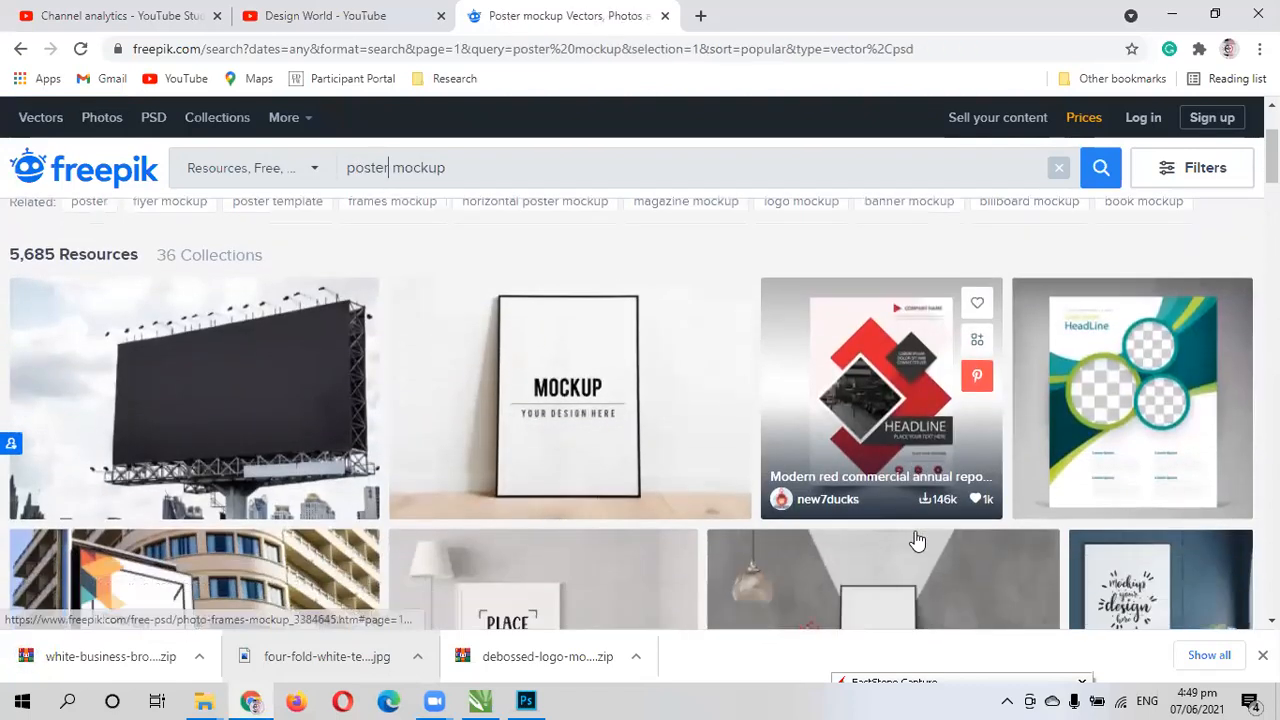
{"action": "scroll", "coordinate": [458, 390], "scroll_direction": "down", "scroll_amount": 1}
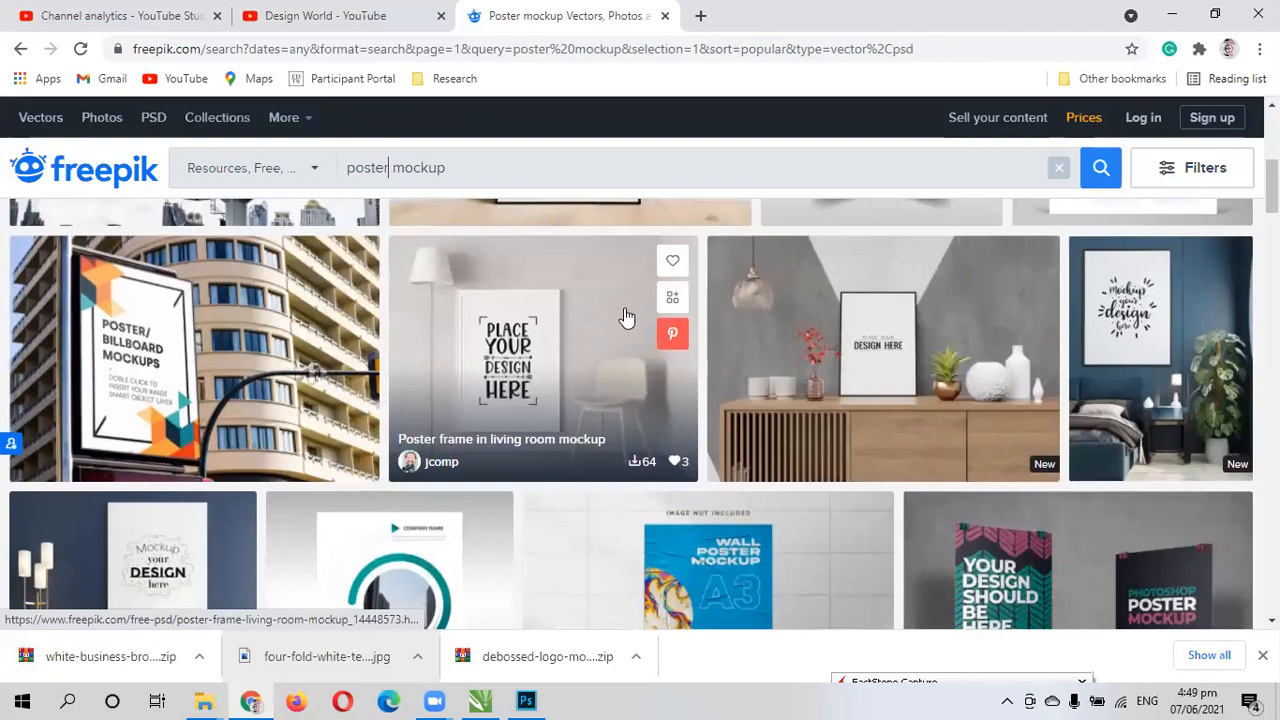
{"action": "left_click", "coordinate": [1133, 333]}
{"action": "scroll", "coordinate": [686, 439], "scroll_direction": "down", "scroll_amount": 1}
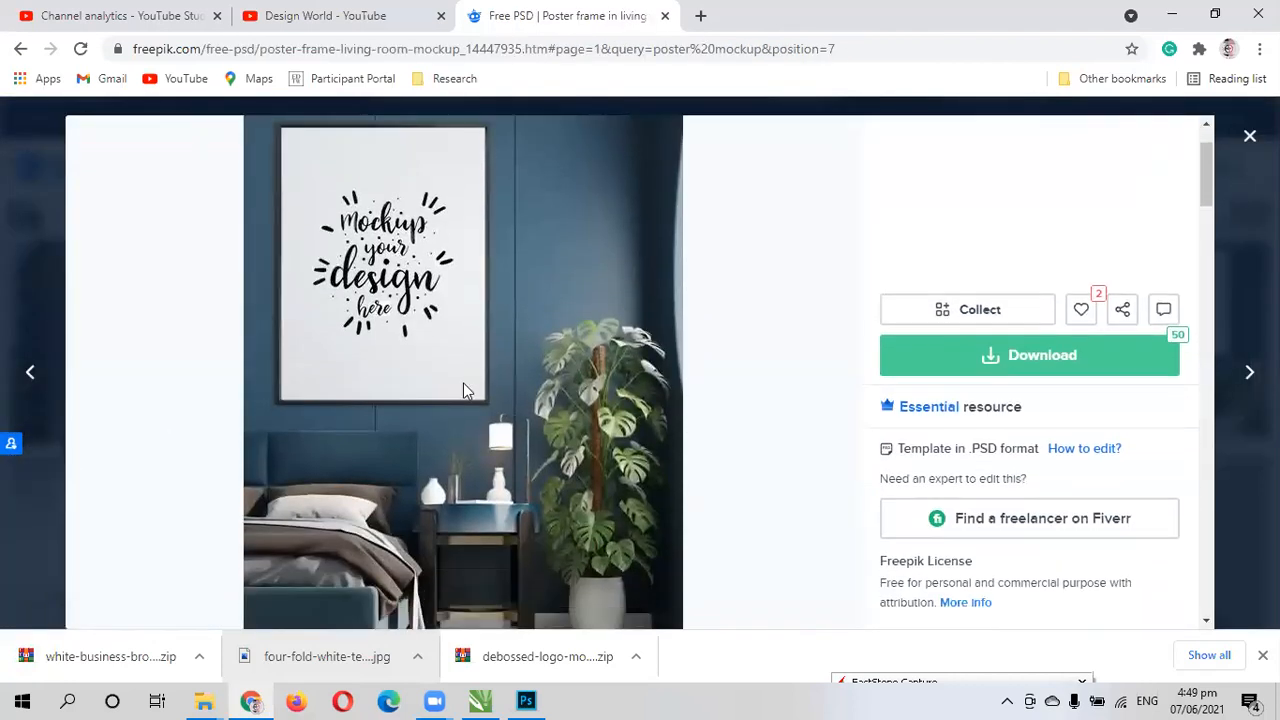
{"action": "scroll", "coordinate": [409, 409], "scroll_direction": "down", "scroll_amount": 3}
{"action": "scroll", "coordinate": [358, 418], "scroll_direction": "up", "scroll_amount": 1}
{"action": "scroll", "coordinate": [356, 417], "scroll_direction": "up", "scroll_amount": 2}
{"action": "scroll", "coordinate": [600, 430], "scroll_direction": "down", "scroll_amount": 2}
{"action": "scroll", "coordinate": [1011, 294], "scroll_direction": "up", "scroll_amount": 1}
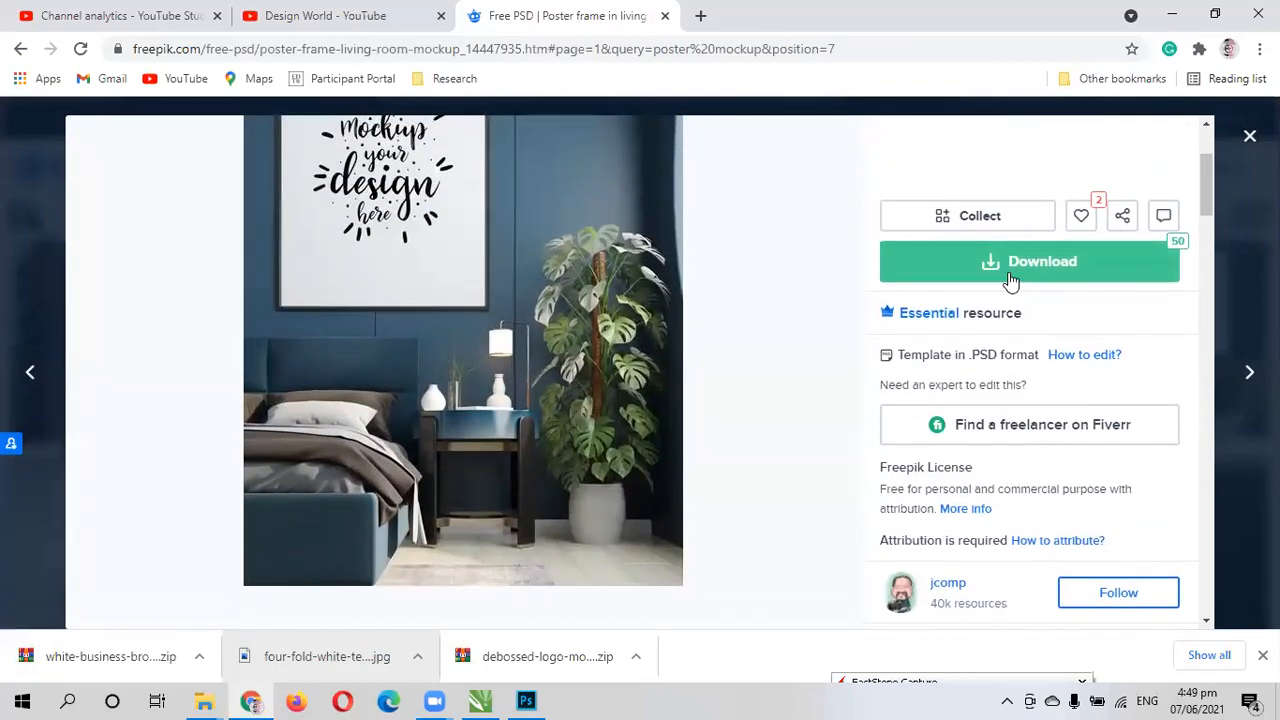
{"action": "left_click", "coordinate": [1011, 278]}
{"action": "left_click", "coordinate": [1011, 472]}
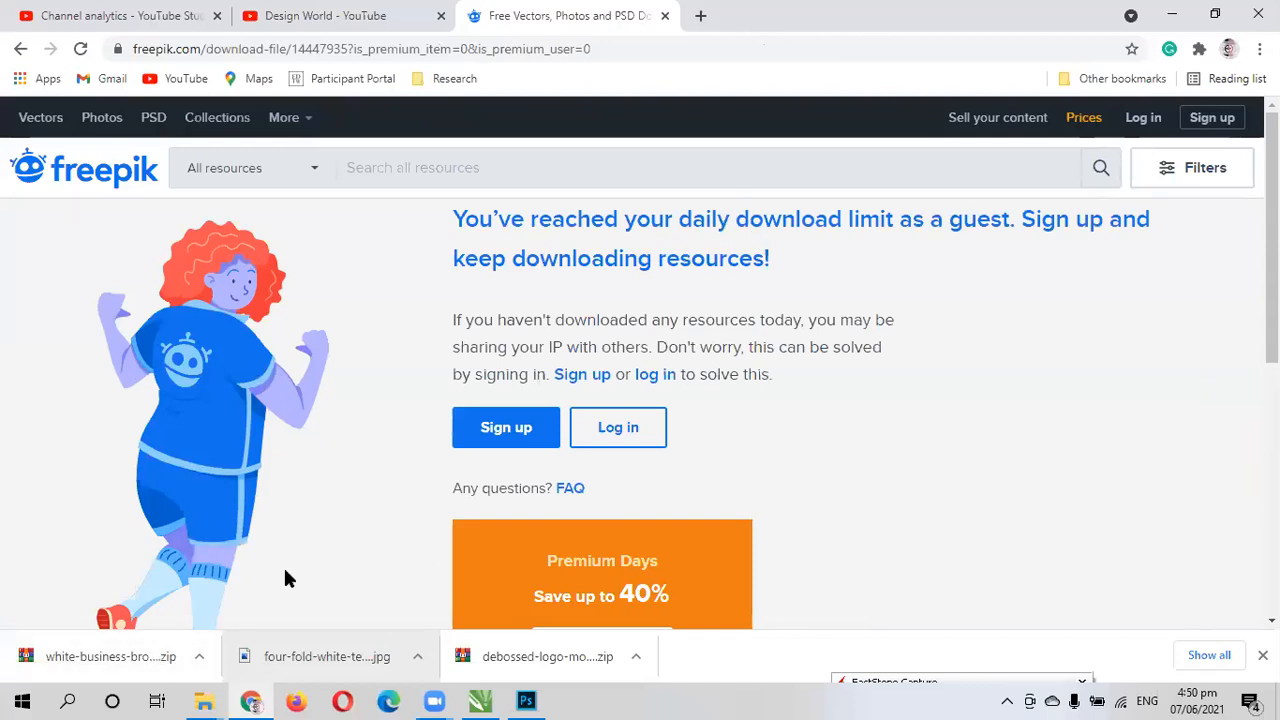
- Open the downloaded white business brochure archive and load OTSS731.psd in Photoshop, dismissing the trial and missing-font notices
{"action": "left_click", "coordinate": [112, 656]}
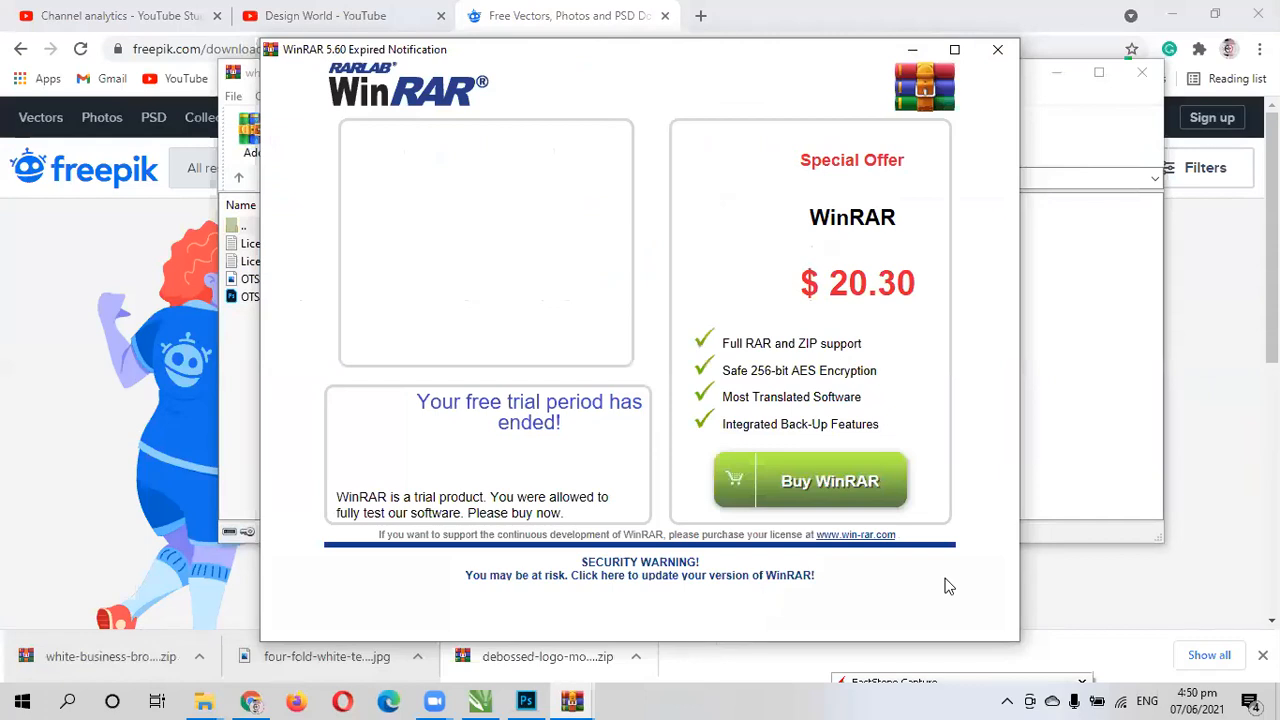
{"action": "left_click", "coordinate": [997, 49]}
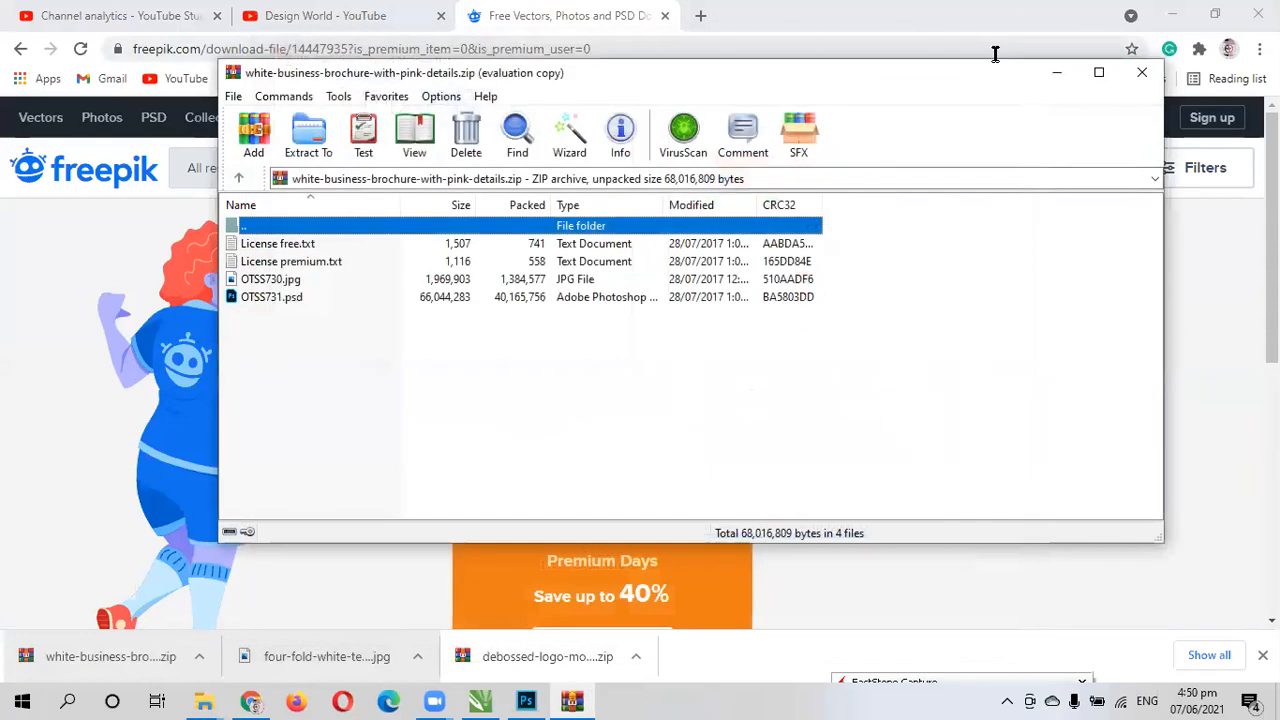
{"action": "double_click", "coordinate": [253, 289]}
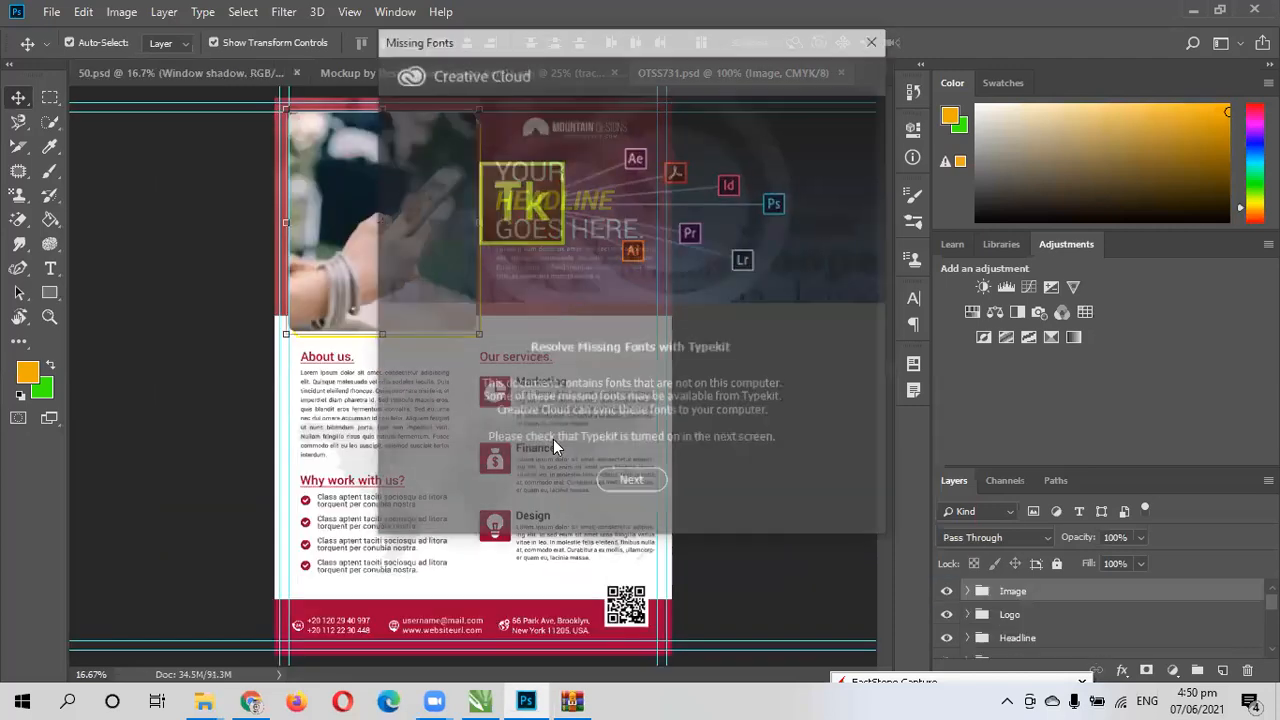
{"action": "left_click", "coordinate": [875, 42]}
{"action": "left_click", "coordinate": [746, 411]}
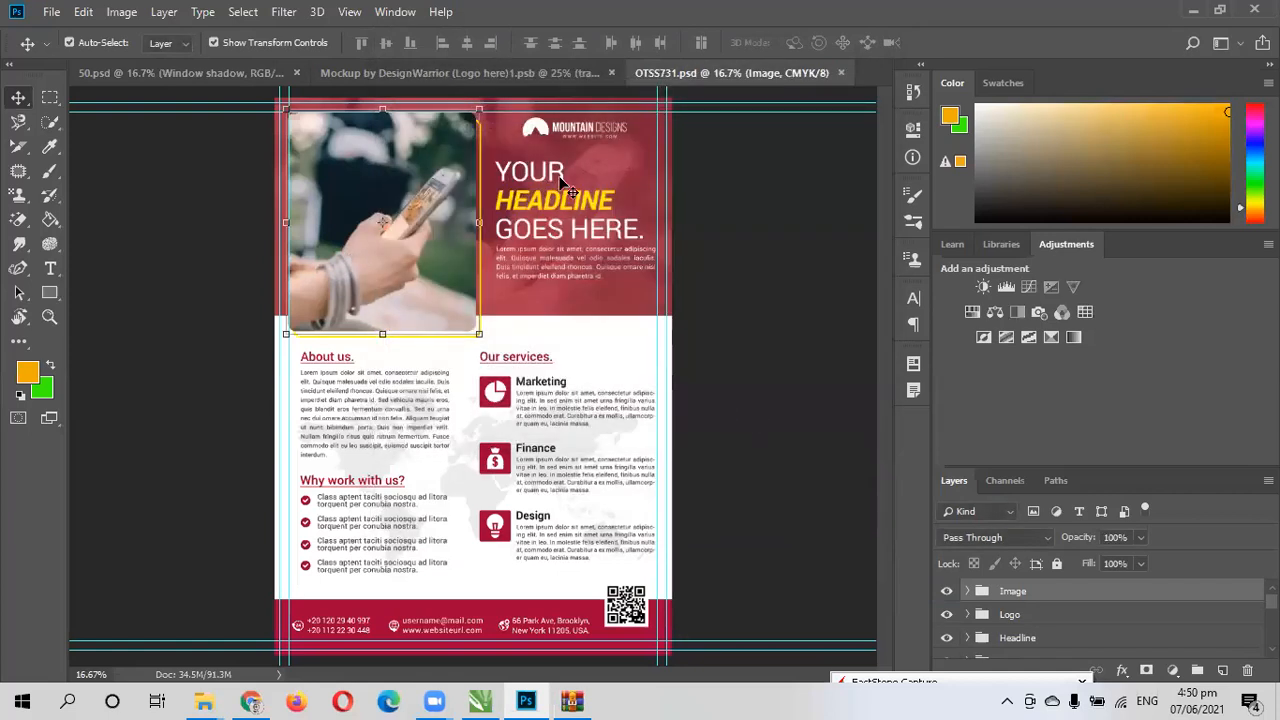
- Expand the brochure's Image group and open the contents of the "Place your image here" smart object
{"action": "scroll", "coordinate": [1099, 632], "scroll_direction": "down", "scroll_amount": 2}
{"action": "scroll", "coordinate": [1032, 632], "scroll_direction": "down", "scroll_amount": 3}
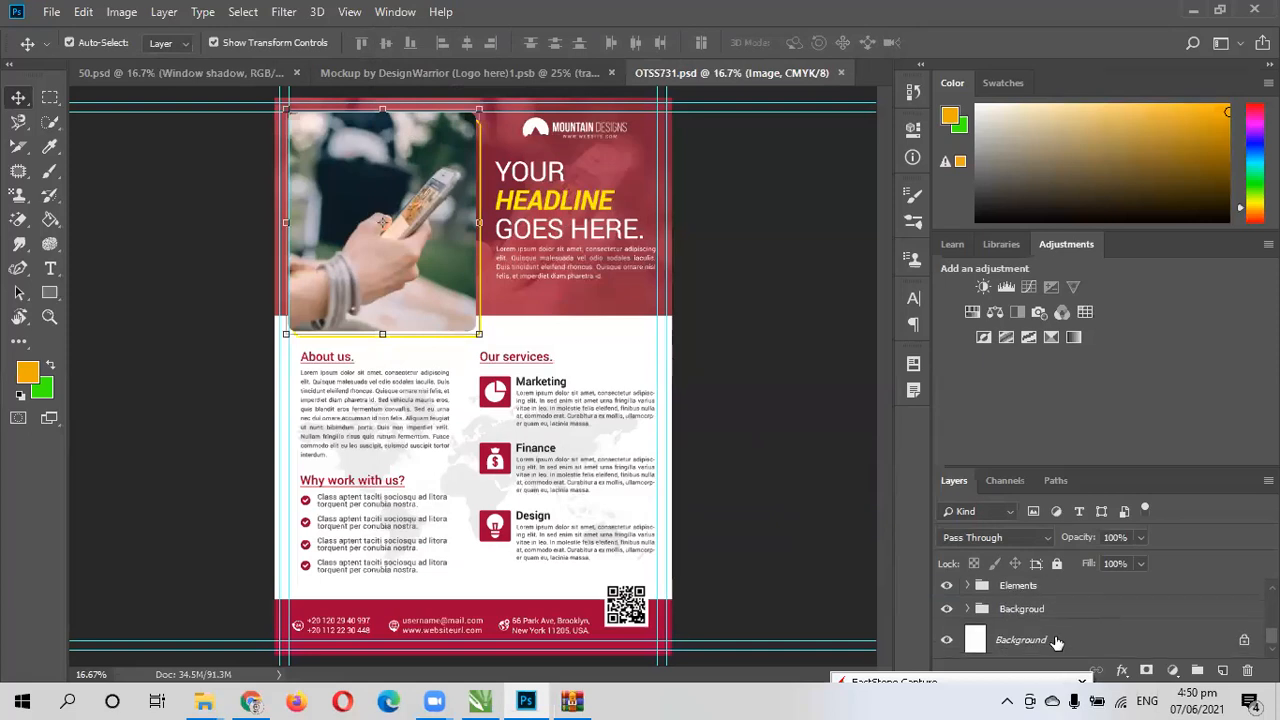
{"action": "scroll", "coordinate": [1040, 635], "scroll_direction": "up", "scroll_amount": 5}
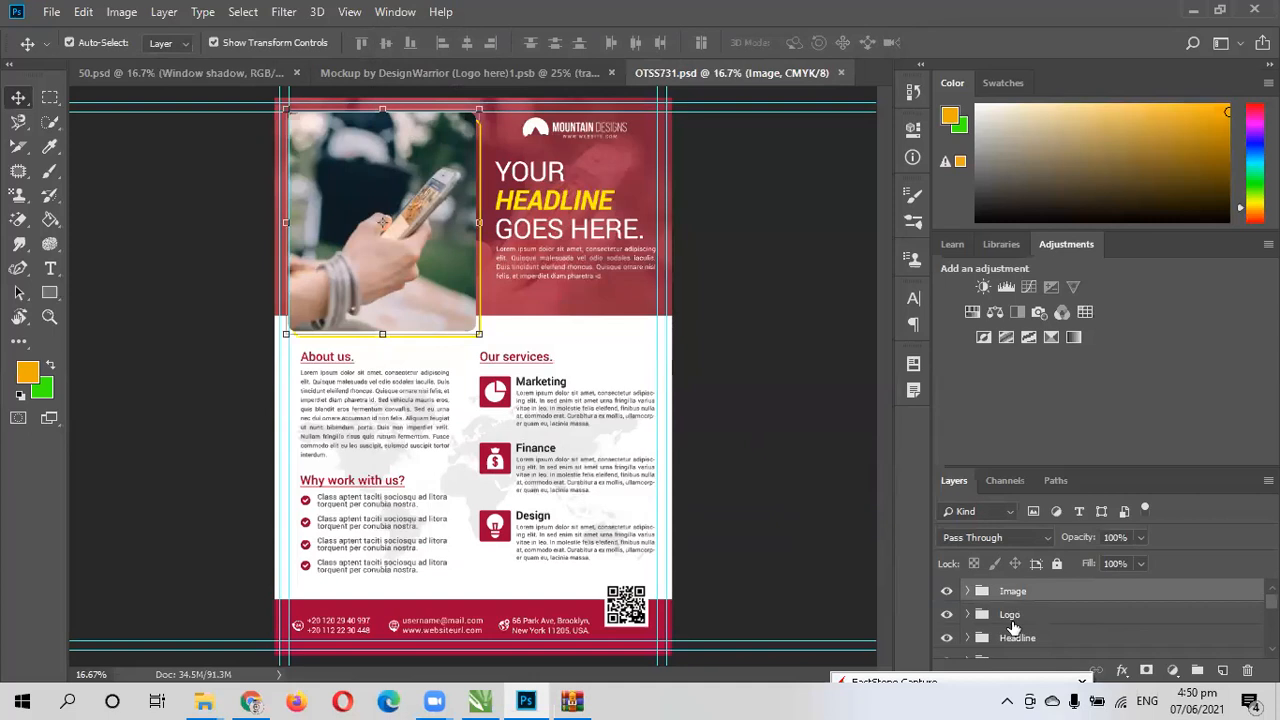
{"action": "left_click", "coordinate": [966, 591]}
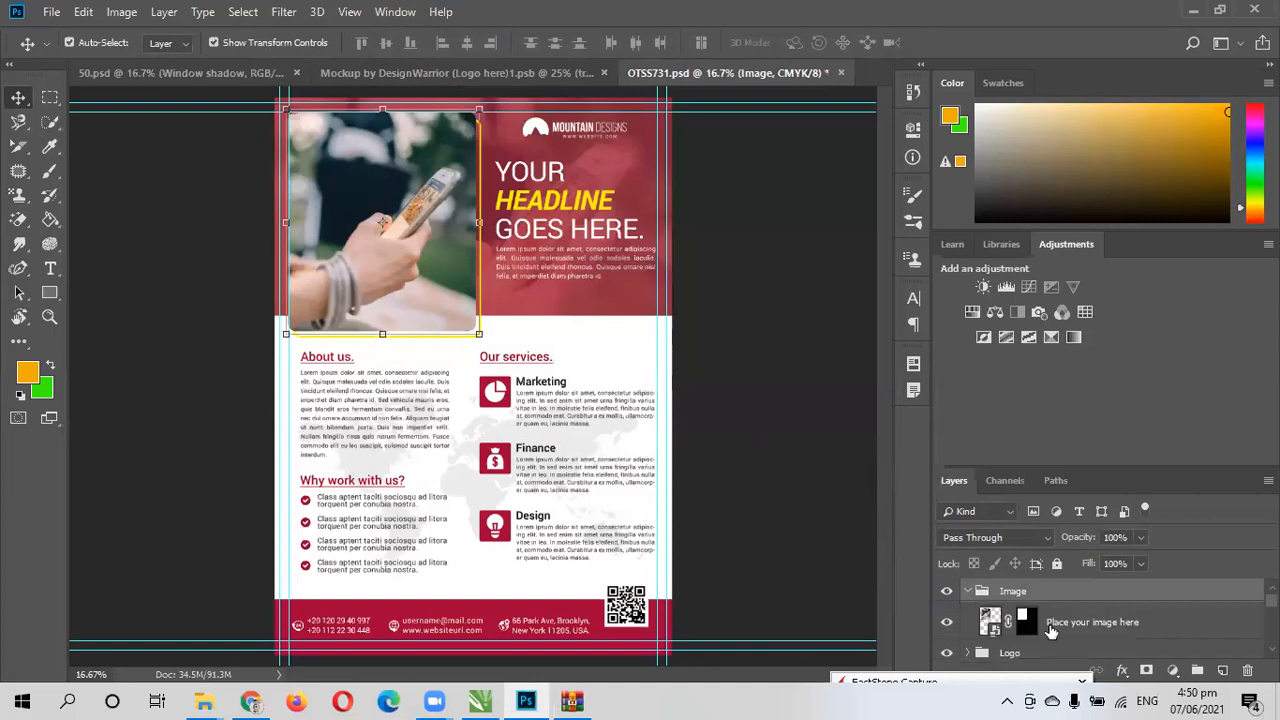
{"action": "double_click", "coordinate": [1024, 628]}
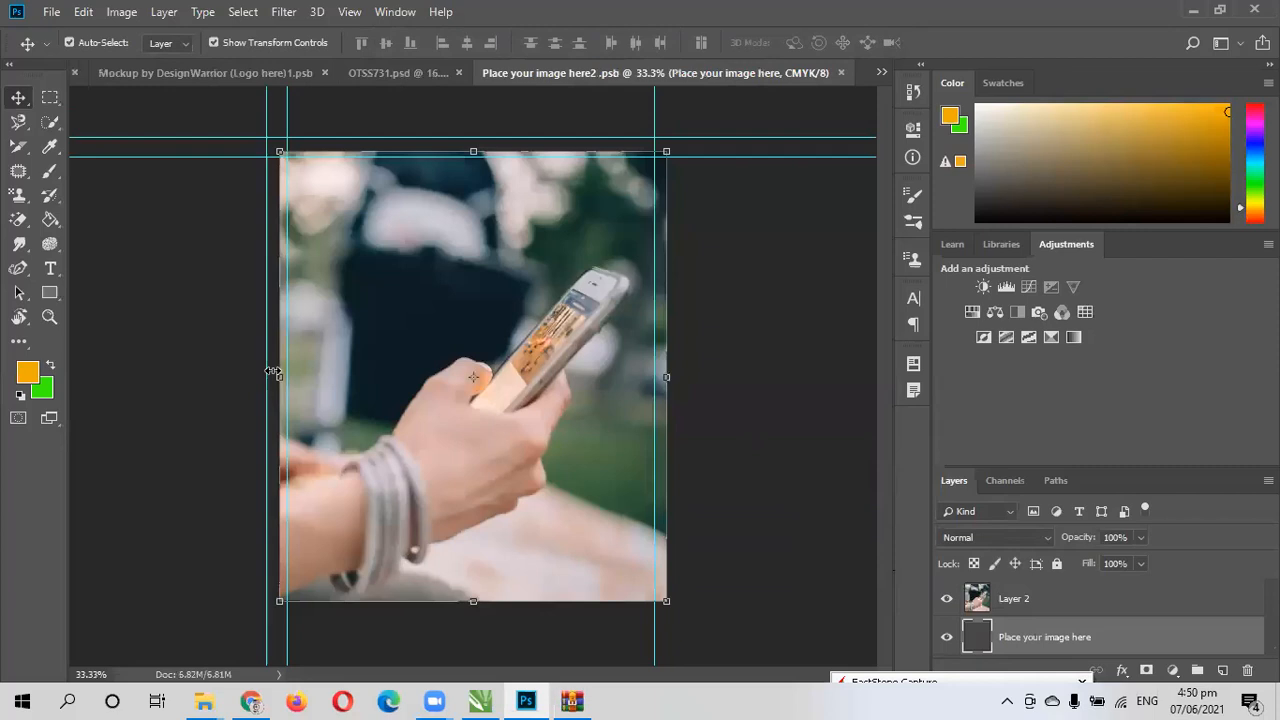
- Place the "green" forest picture from the Desktop as an embedded image in the smart object
{"action": "left_click", "coordinate": [51, 13]}
{"action": "left_click", "coordinate": [83, 367]}
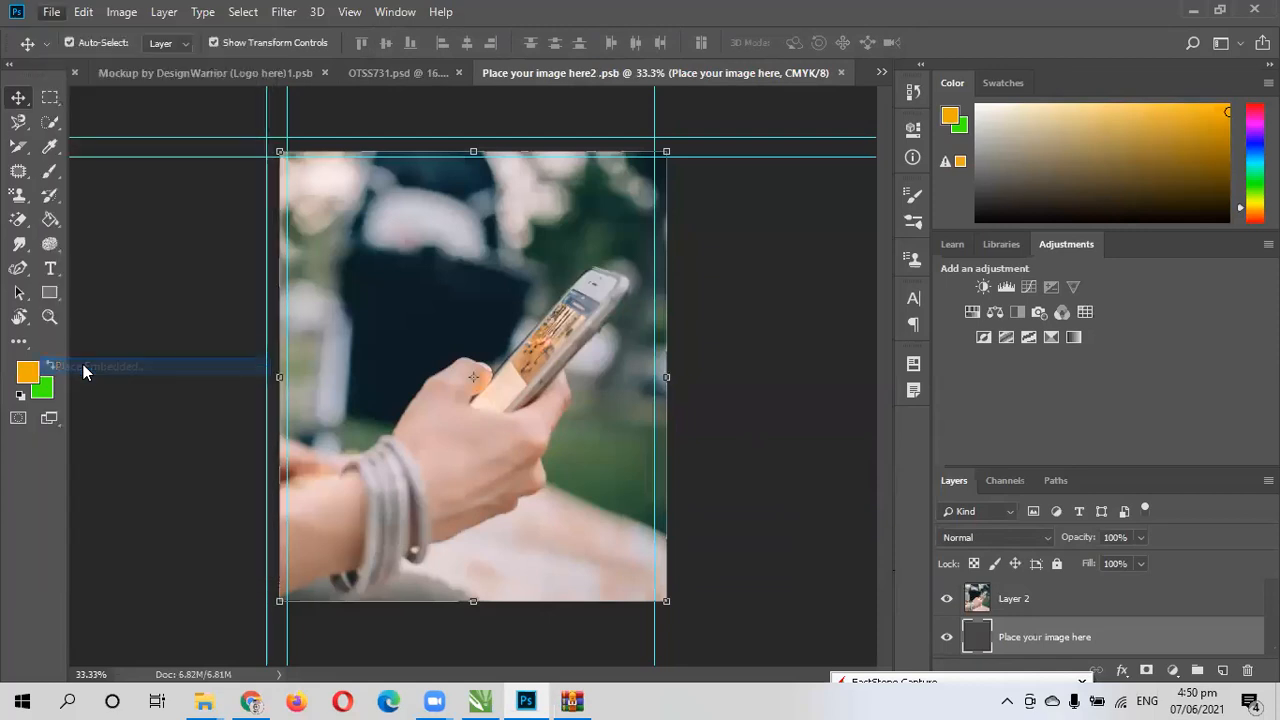
{"action": "scroll", "coordinate": [185, 250], "scroll_direction": "down", "scroll_amount": 2}
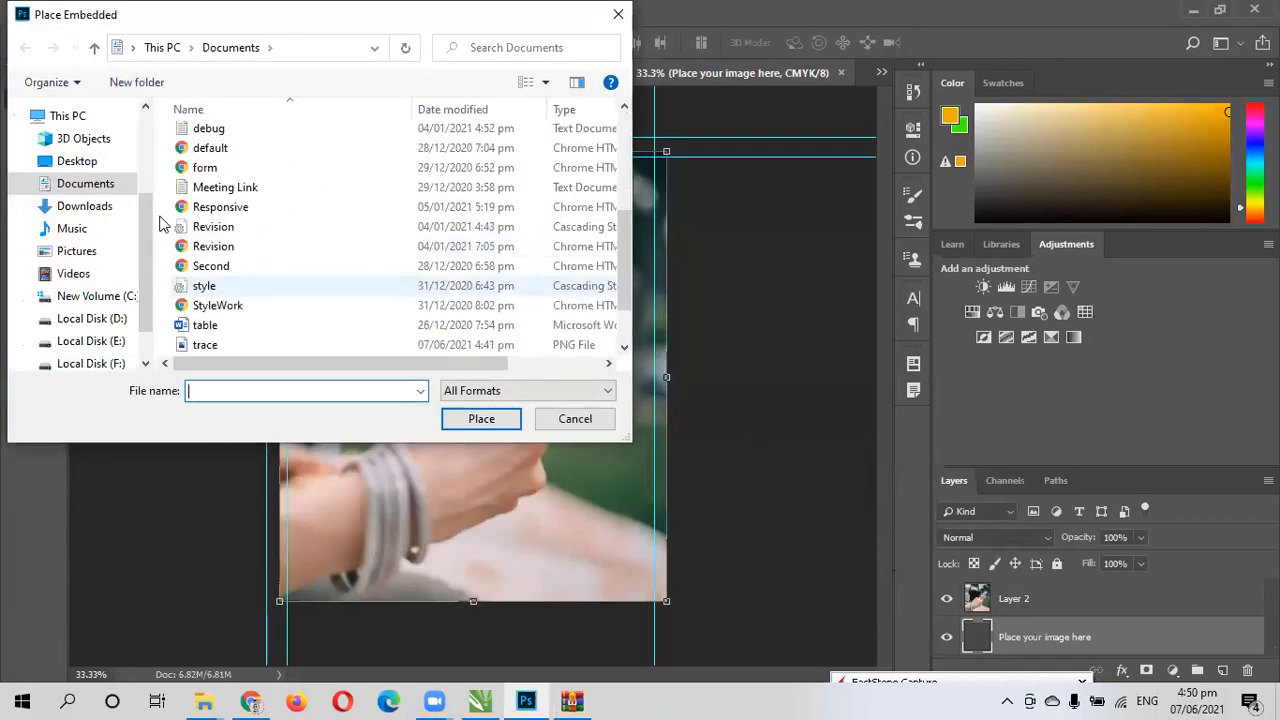
{"action": "left_click", "coordinate": [88, 163]}
{"action": "scroll", "coordinate": [393, 262], "scroll_direction": "down", "scroll_amount": 5}
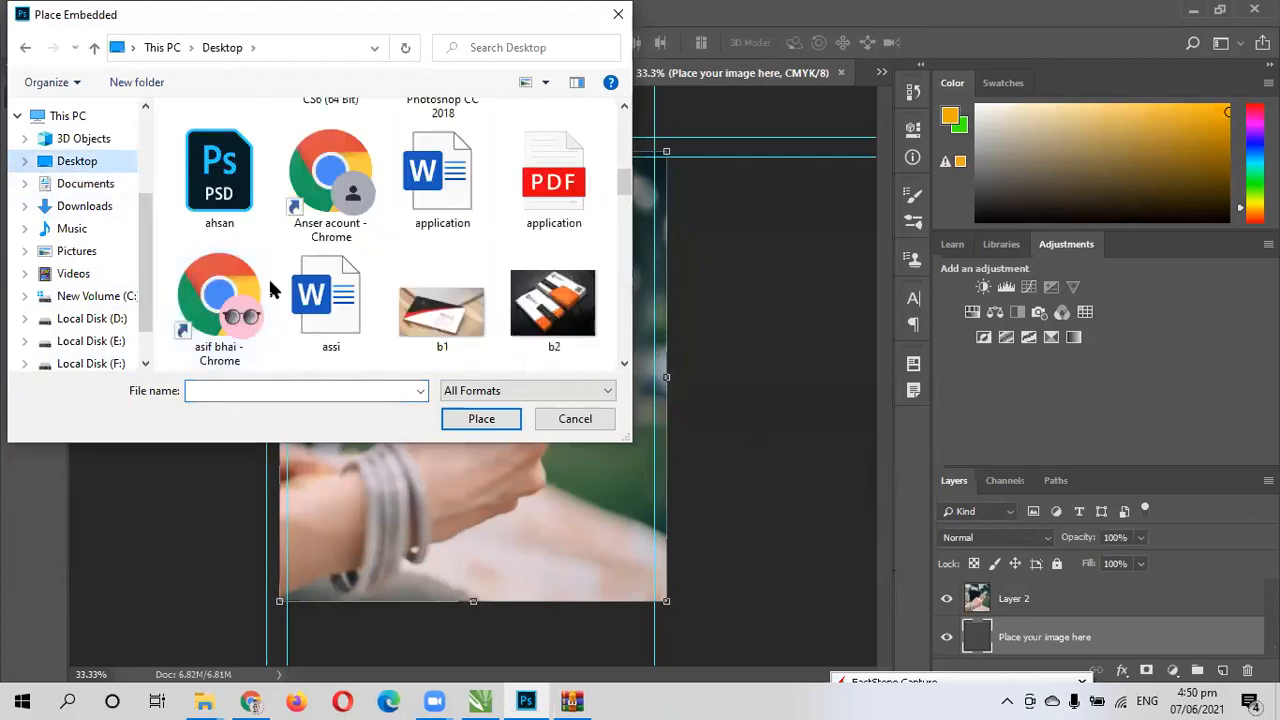
{"action": "scroll", "coordinate": [268, 276], "scroll_direction": "up", "scroll_amount": 3}
{"action": "scroll", "coordinate": [476, 298], "scroll_direction": "down", "scroll_amount": 3}
{"action": "scroll", "coordinate": [474, 296], "scroll_direction": "up", "scroll_amount": 3}
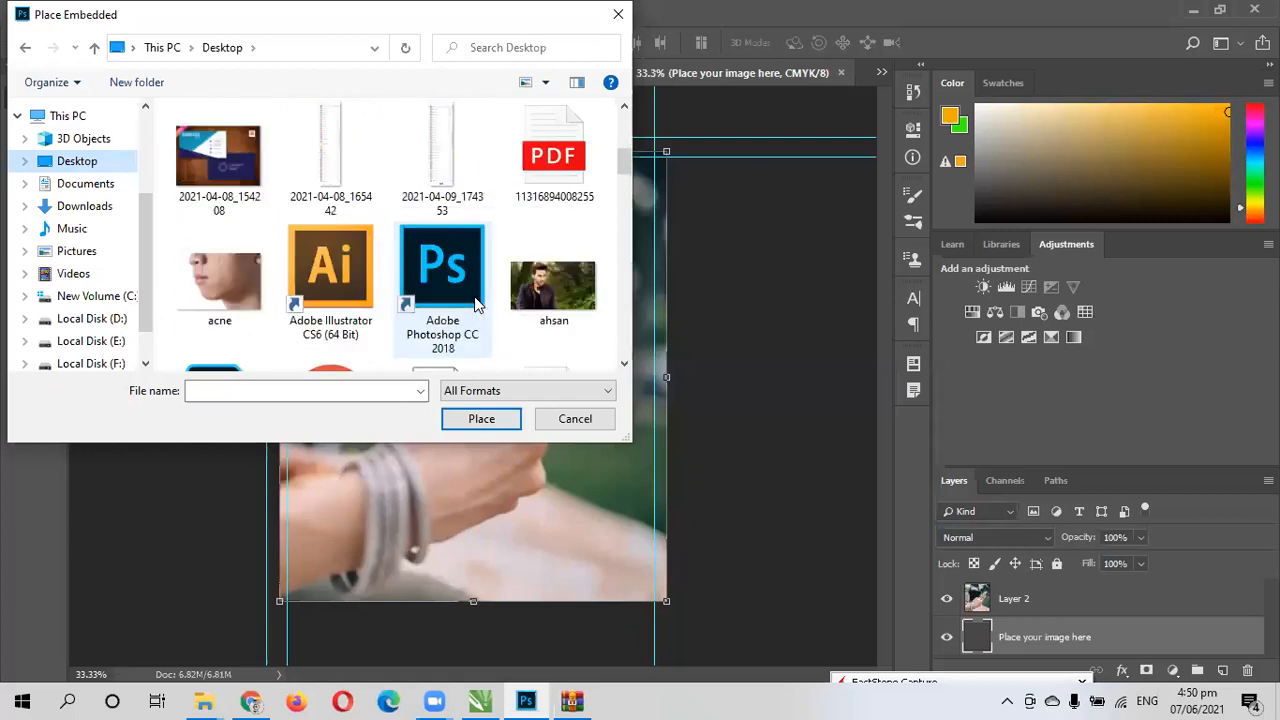
{"action": "scroll", "coordinate": [395, 302], "scroll_direction": "down", "scroll_amount": 1}
{"action": "scroll", "coordinate": [395, 302], "scroll_direction": "down", "scroll_amount": 5}
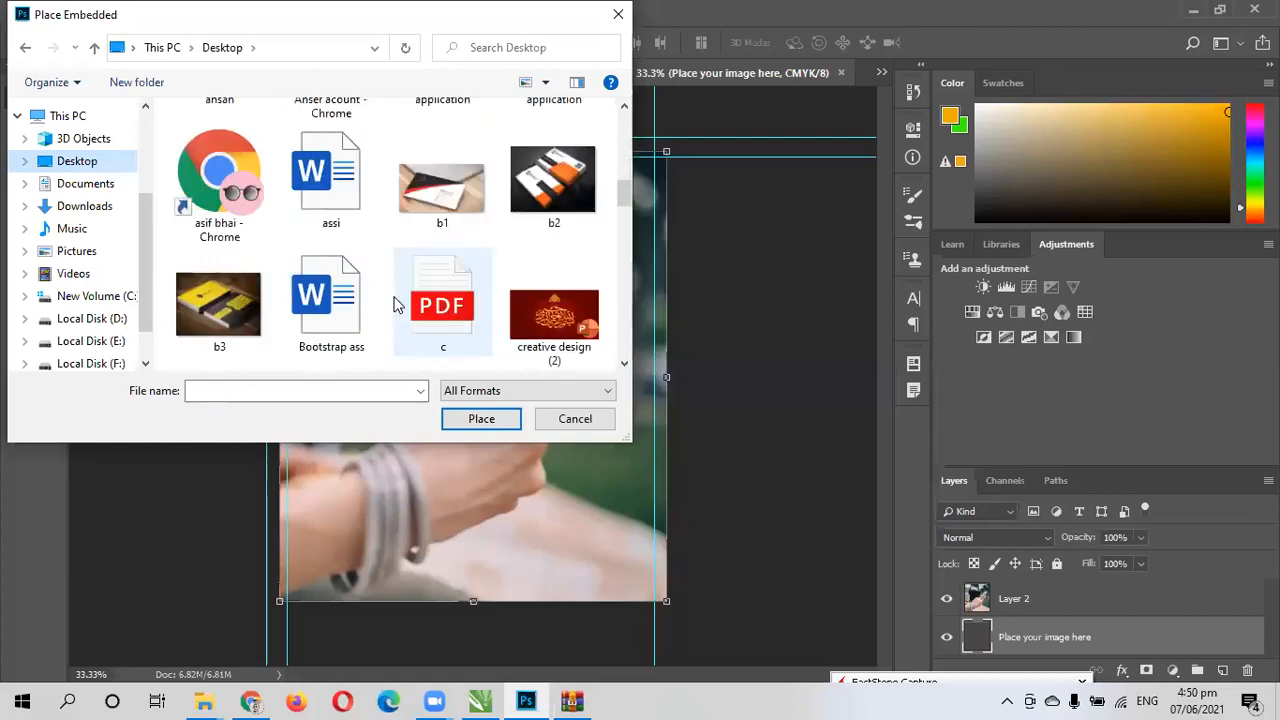
{"action": "scroll", "coordinate": [394, 306], "scroll_direction": "down", "scroll_amount": 4}
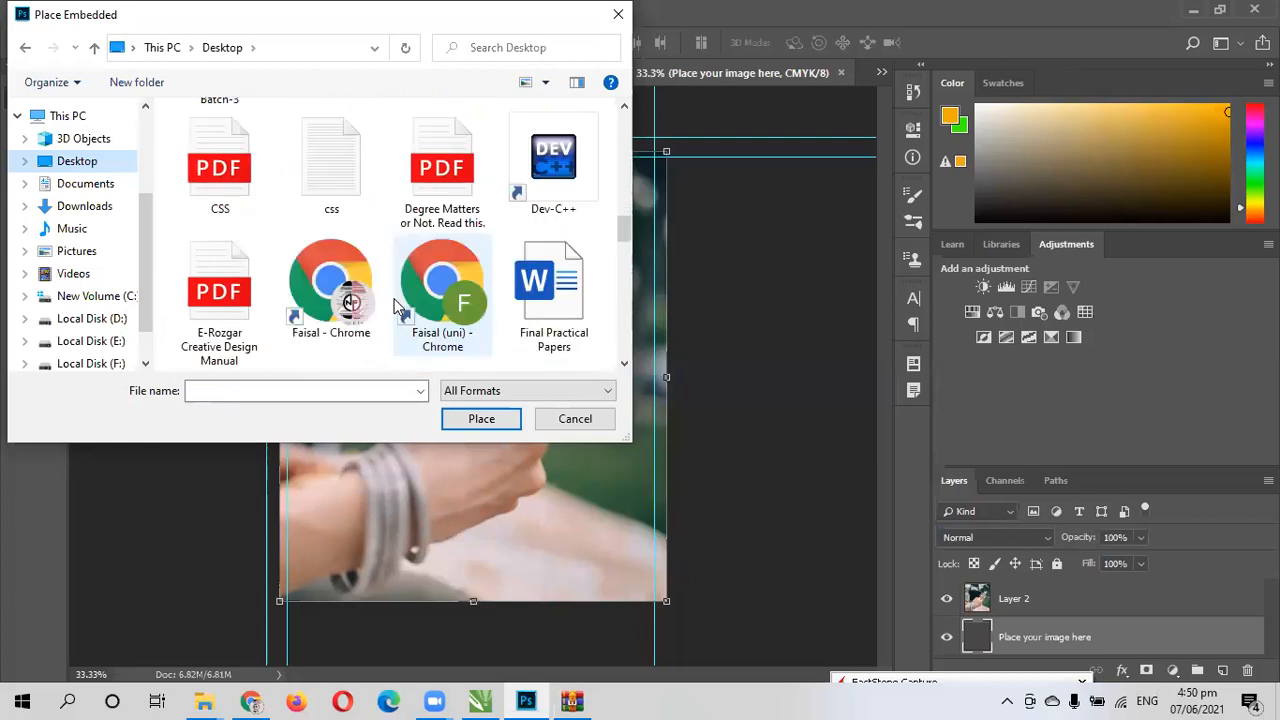
{"action": "left_click", "coordinate": [530, 330]}
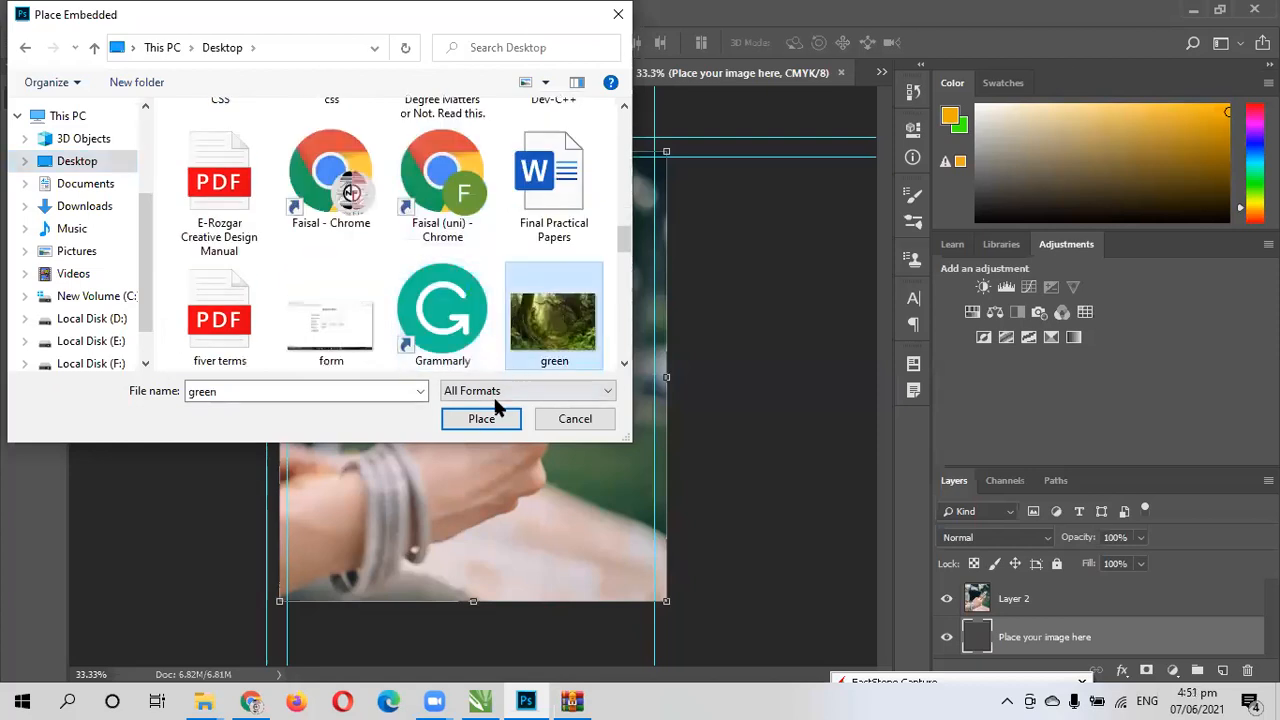
{"action": "left_click", "coordinate": [486, 420]}
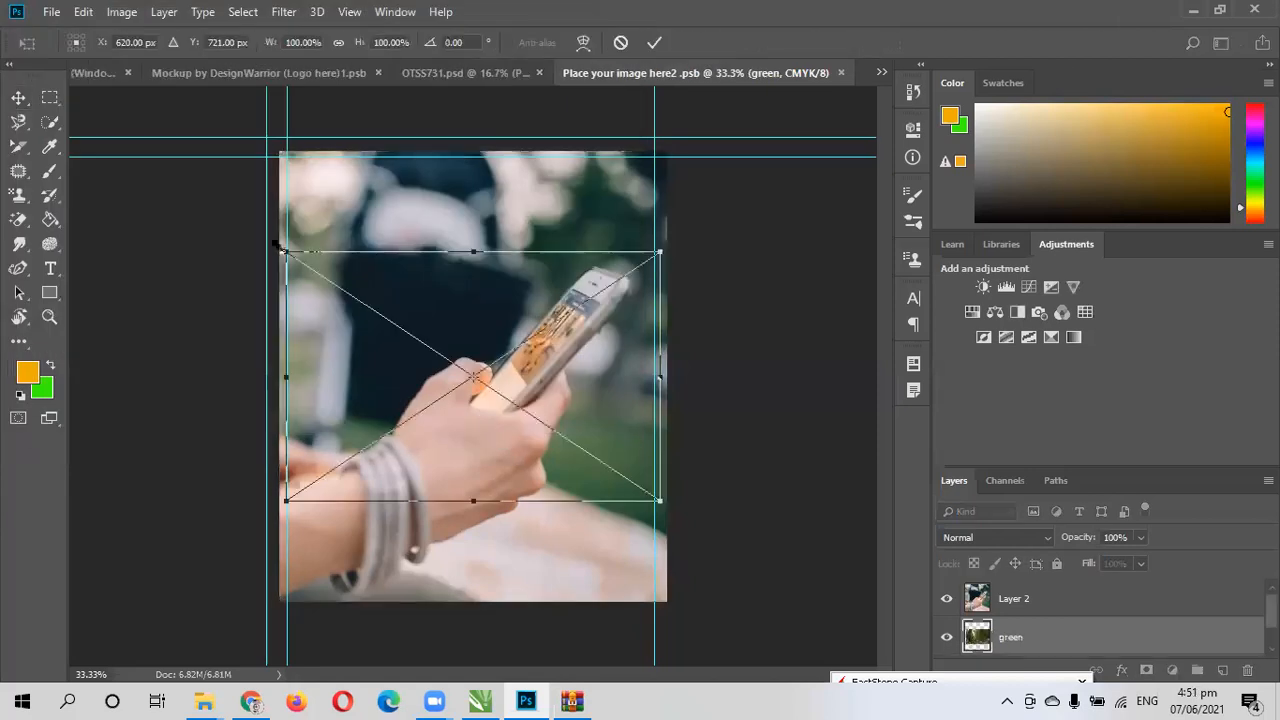
- Stretch the placed forest picture to the full canvas height at 100% width and commit the transformation
{"action": "left_click_drag", "start_coordinate": [287, 252], "coordinate": [280, 152]}
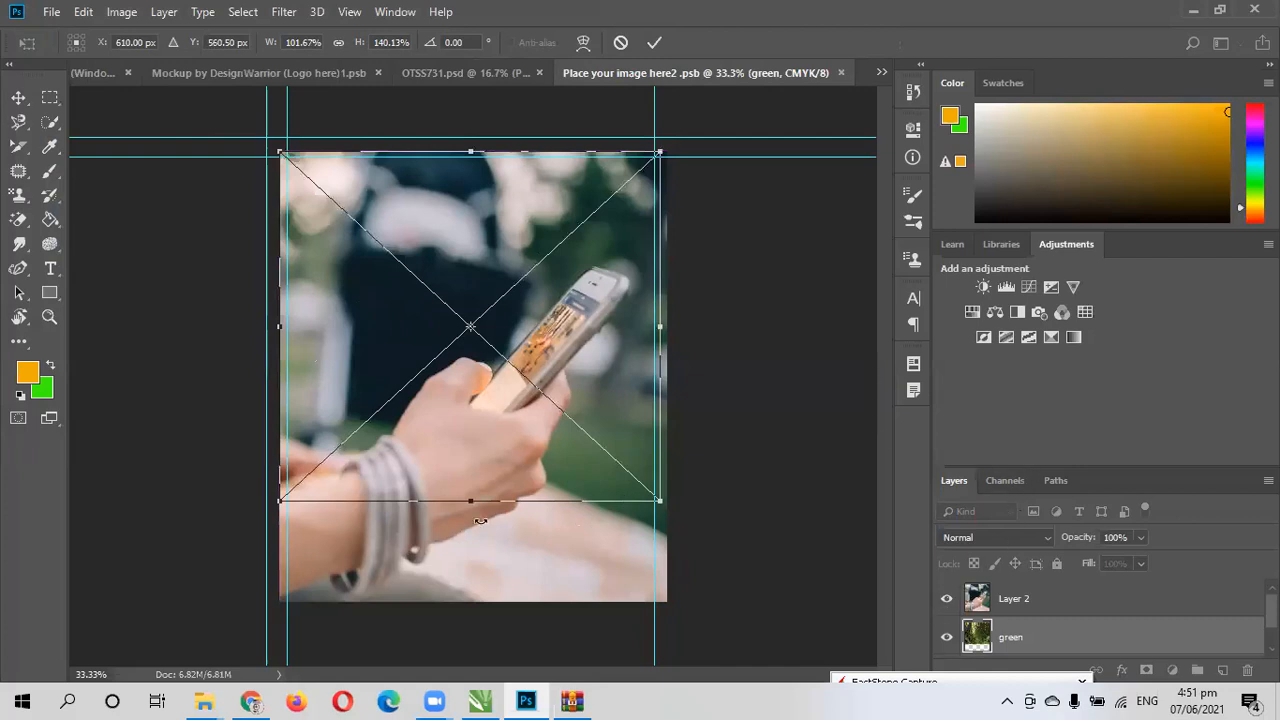
{"action": "left_click_drag", "start_coordinate": [473, 497], "coordinate": [437, 588]}
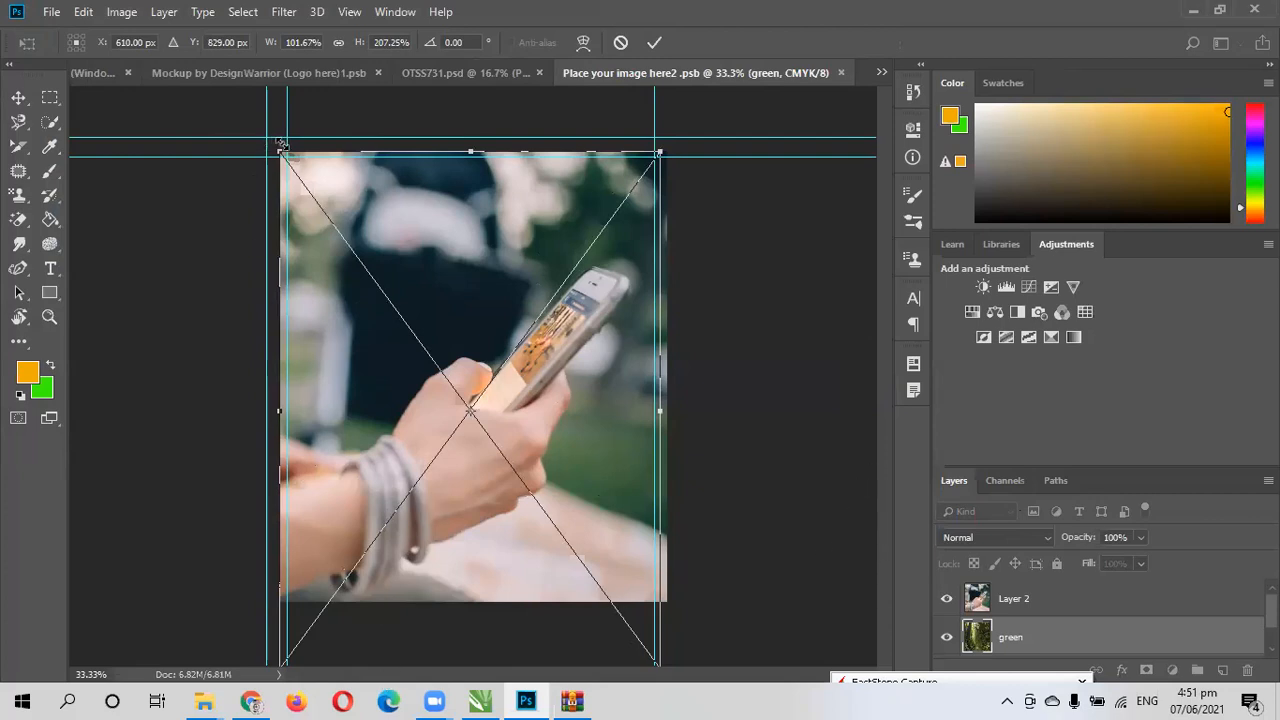
{"action": "left_click_drag", "start_coordinate": [278, 150], "coordinate": [311, 249]}
{"action": "left_click_drag", "start_coordinate": [416, 432], "coordinate": [393, 394]}
{"action": "left_click_drag", "start_coordinate": [624, 392], "coordinate": [654, 391]}
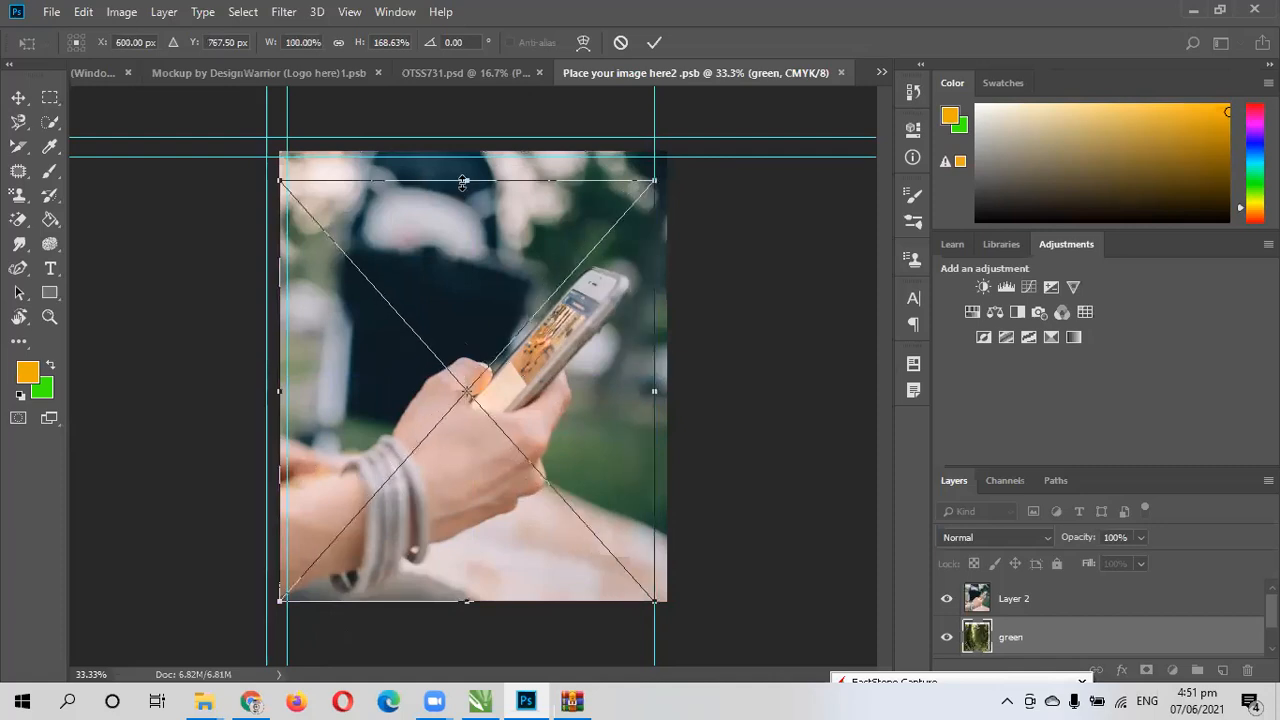
{"action": "left_click_drag", "start_coordinate": [467, 181], "coordinate": [469, 152]}
{"action": "key", "text": "Return"}
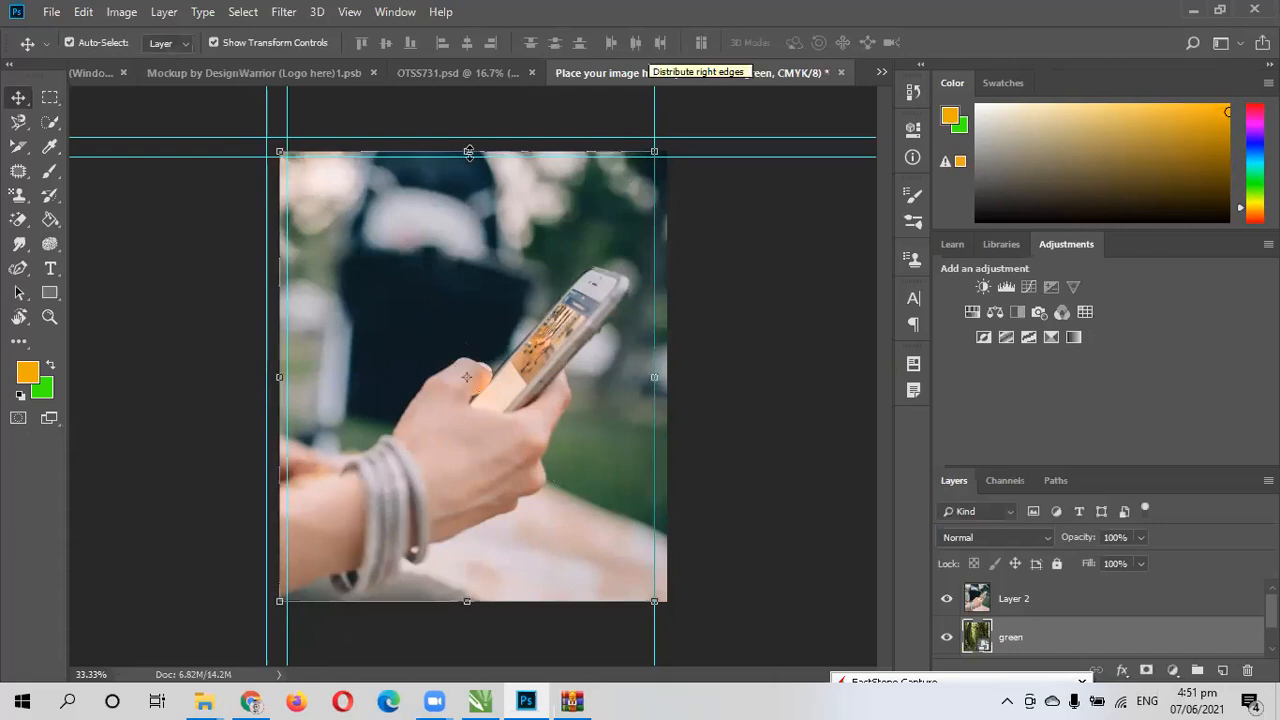
- Hide Layer 2 above the forest picture, and save the smart object to update the OTSS731.psd brochure
{"action": "left_click", "coordinate": [947, 598]}
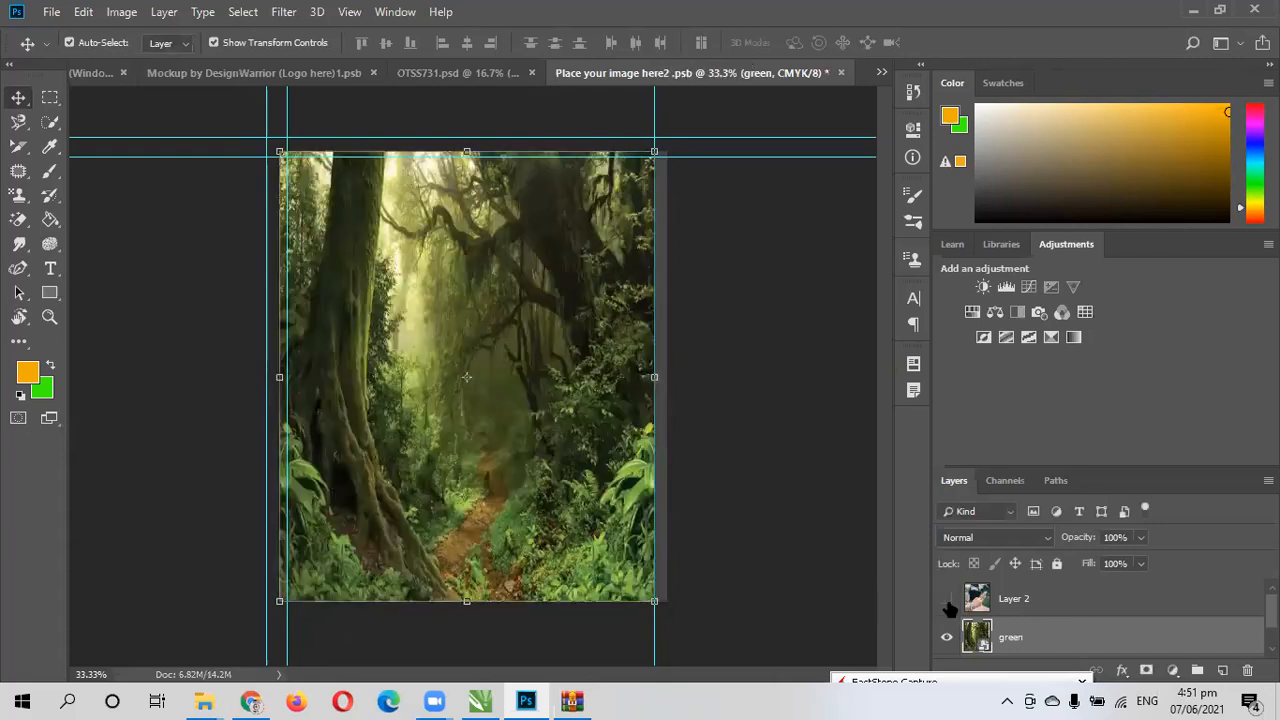
{"action": "key", "text": "ctrl+s"}
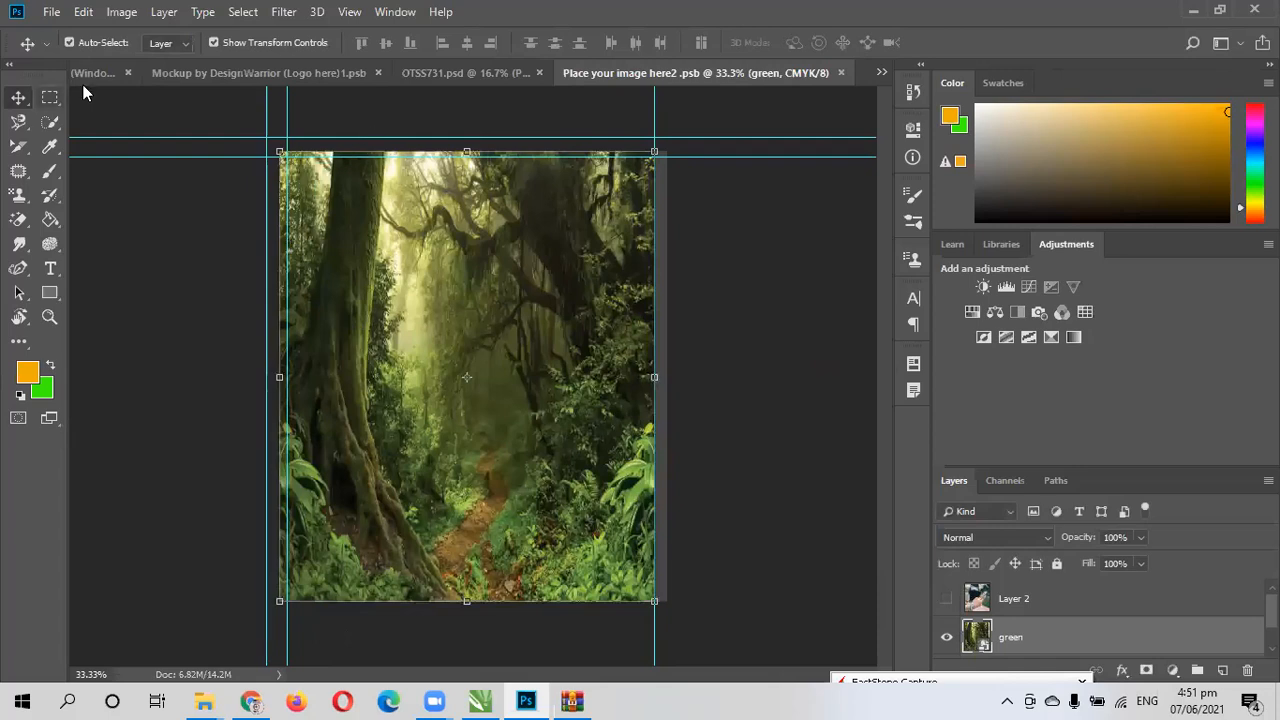
{"action": "left_click", "coordinate": [412, 75]}
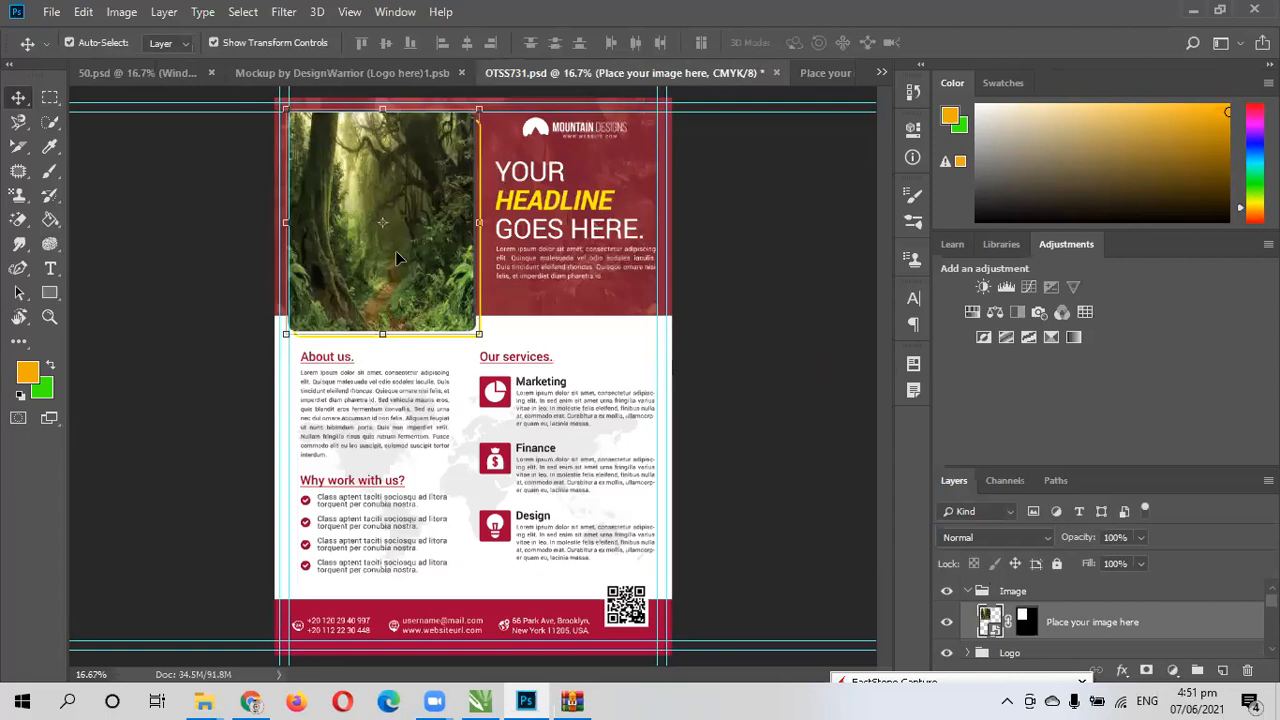
- Toggle the visibility of the "Place your image here" layer and the Logo group to check which brochure parts they control
{"action": "scroll", "coordinate": [1040, 625], "scroll_direction": "down", "scroll_amount": 1}
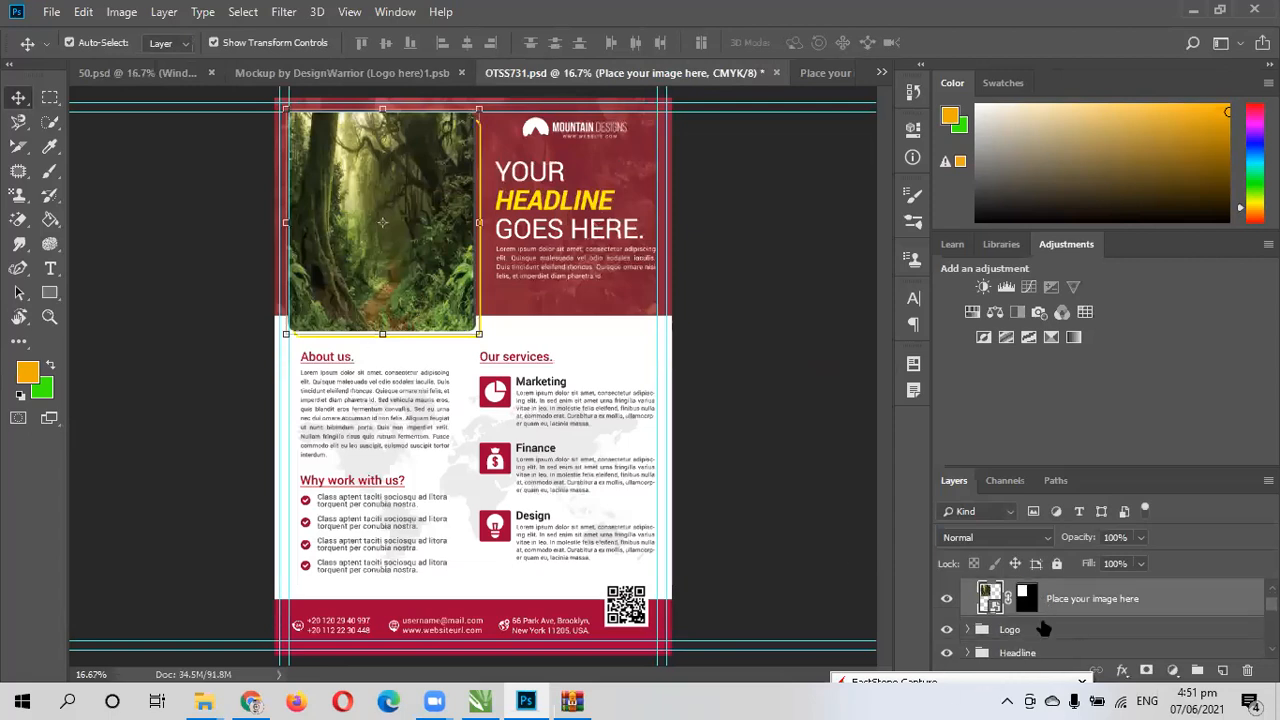
{"action": "left_click", "coordinate": [948, 600]}
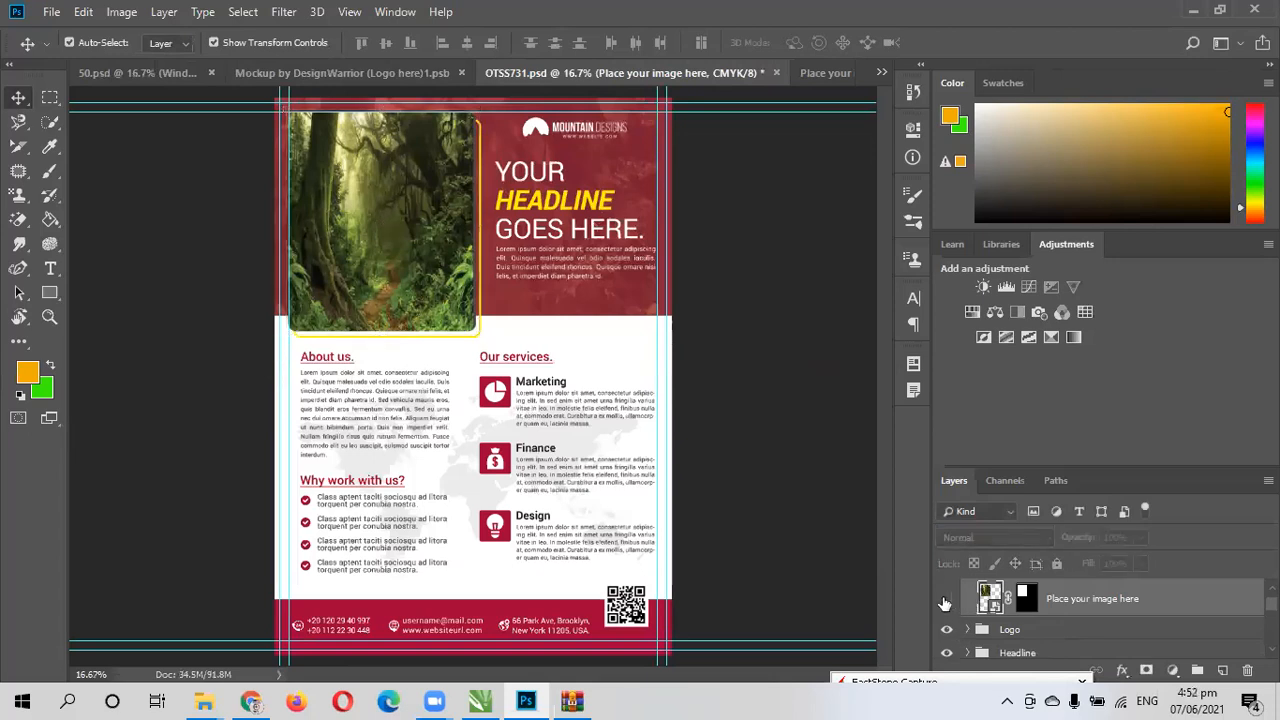
{"action": "left_click", "coordinate": [946, 600]}
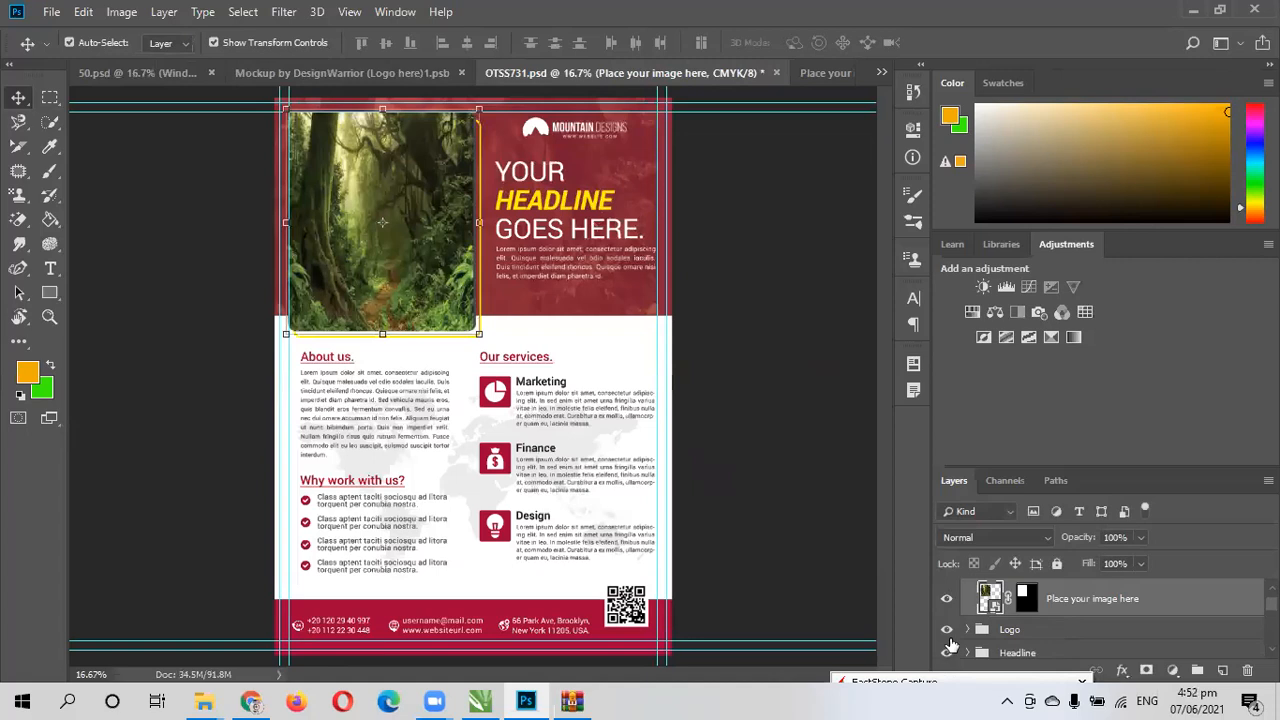
{"action": "left_click", "coordinate": [947, 630]}
{"action": "left_click", "coordinate": [949, 632]}
{"action": "left_click", "coordinate": [949, 632]}
{"action": "left_click", "coordinate": [949, 632]}
- Expand the Logo group and inspect the Logo shape layer's fill color, closing the color picker without a change
{"action": "left_click", "coordinate": [963, 636]}
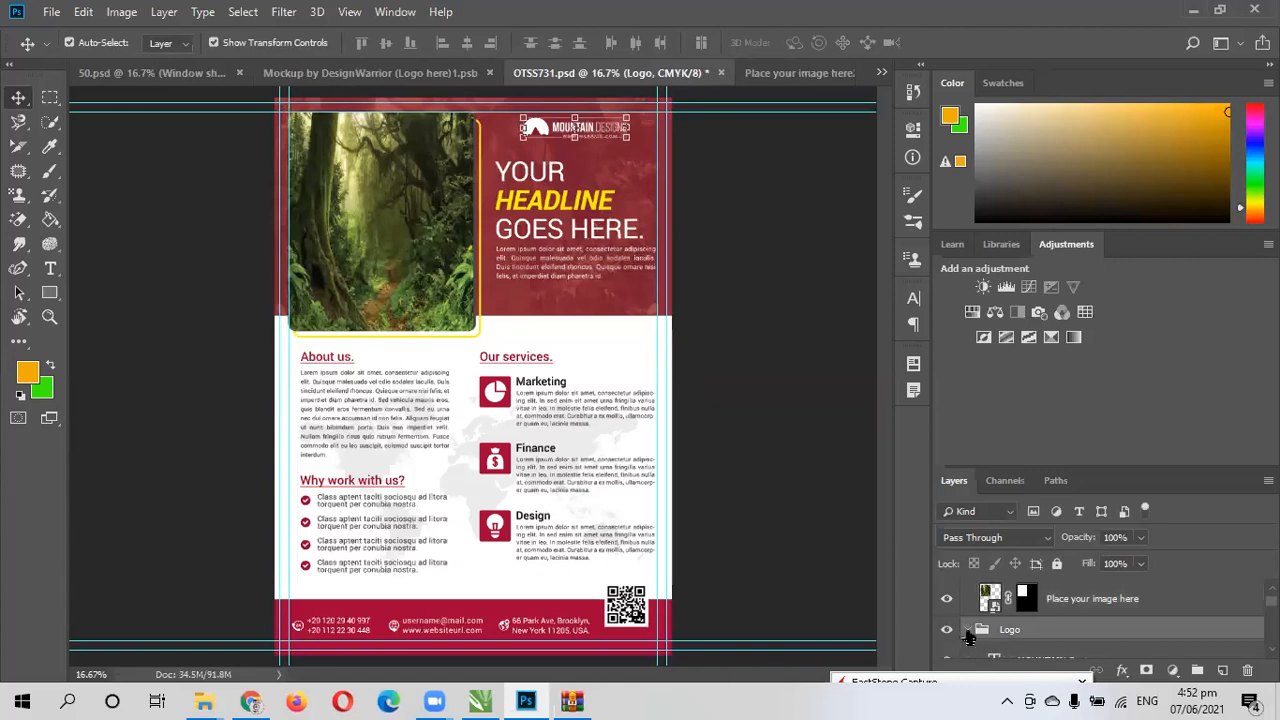
{"action": "left_click", "coordinate": [966, 630]}
{"action": "scroll", "coordinate": [995, 640], "scroll_direction": "down", "scroll_amount": 1}
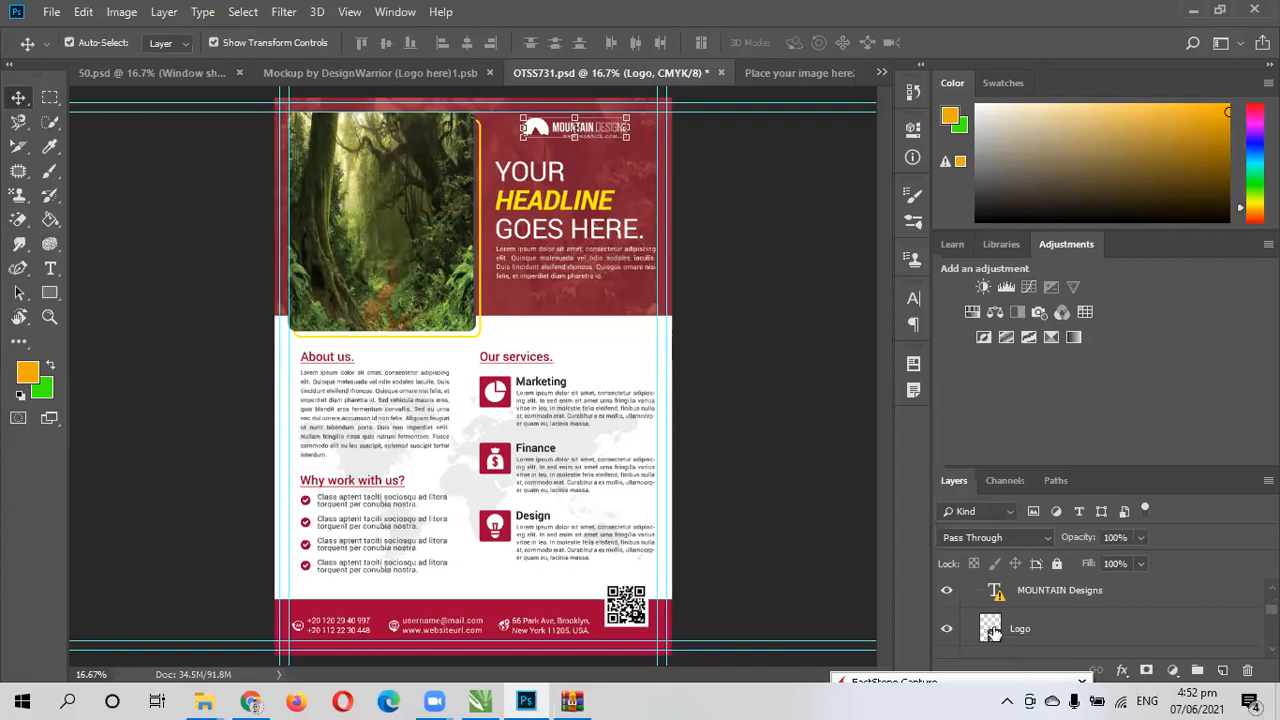
{"action": "double_click", "coordinate": [991, 628]}
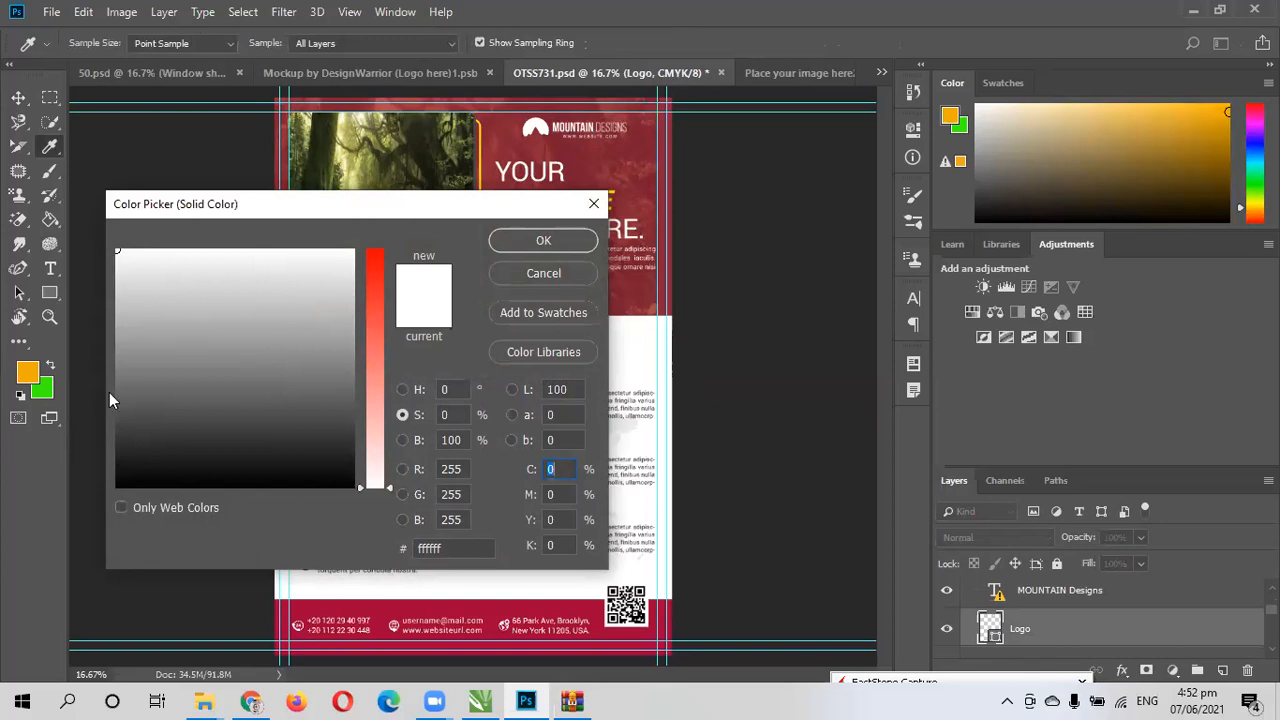
{"action": "left_click", "coordinate": [594, 203]}
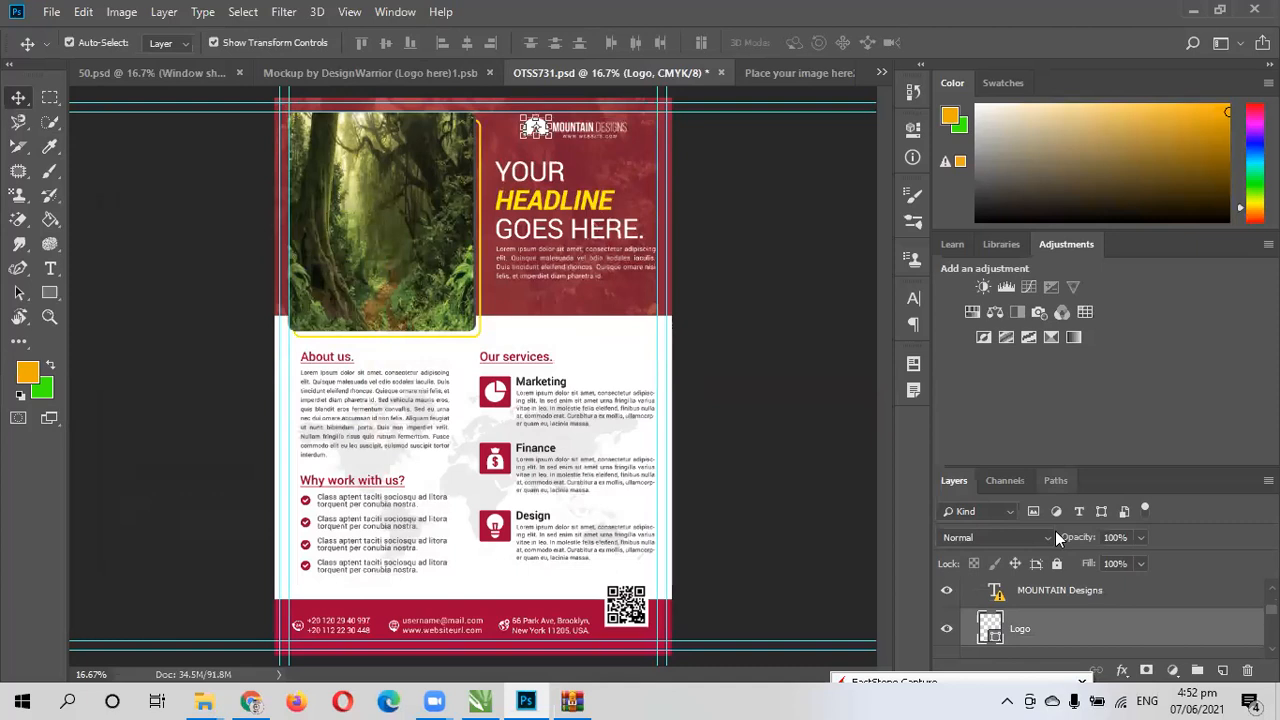
- Examine the layers inside the Logo group, including the MOUNTAIN Designs text, and select the Logo group itself
{"action": "left_click", "coordinate": [1066, 600]}
{"action": "scroll", "coordinate": [1065, 601], "scroll_direction": "down", "scroll_amount": 3}
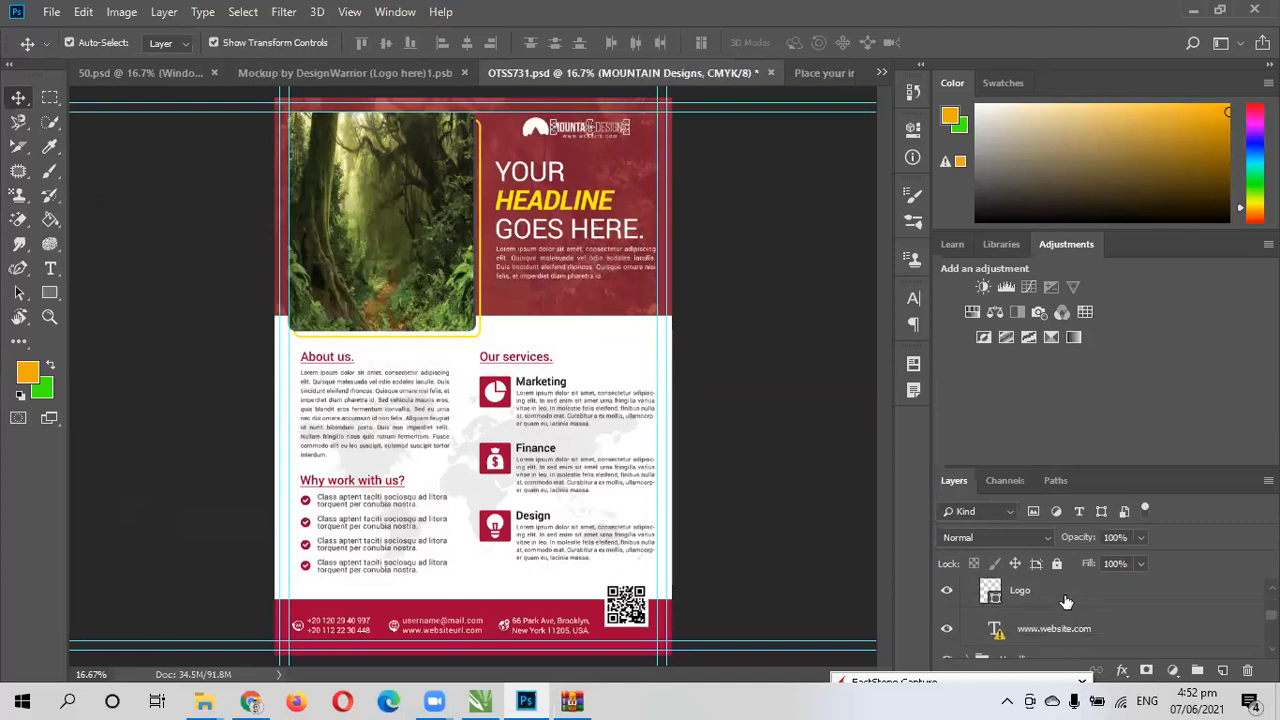
{"action": "scroll", "coordinate": [1065, 600], "scroll_direction": "down", "scroll_amount": 2}
{"action": "scroll", "coordinate": [1068, 602], "scroll_direction": "up", "scroll_amount": 5}
{"action": "scroll", "coordinate": [992, 597], "scroll_direction": "up", "scroll_amount": 2}
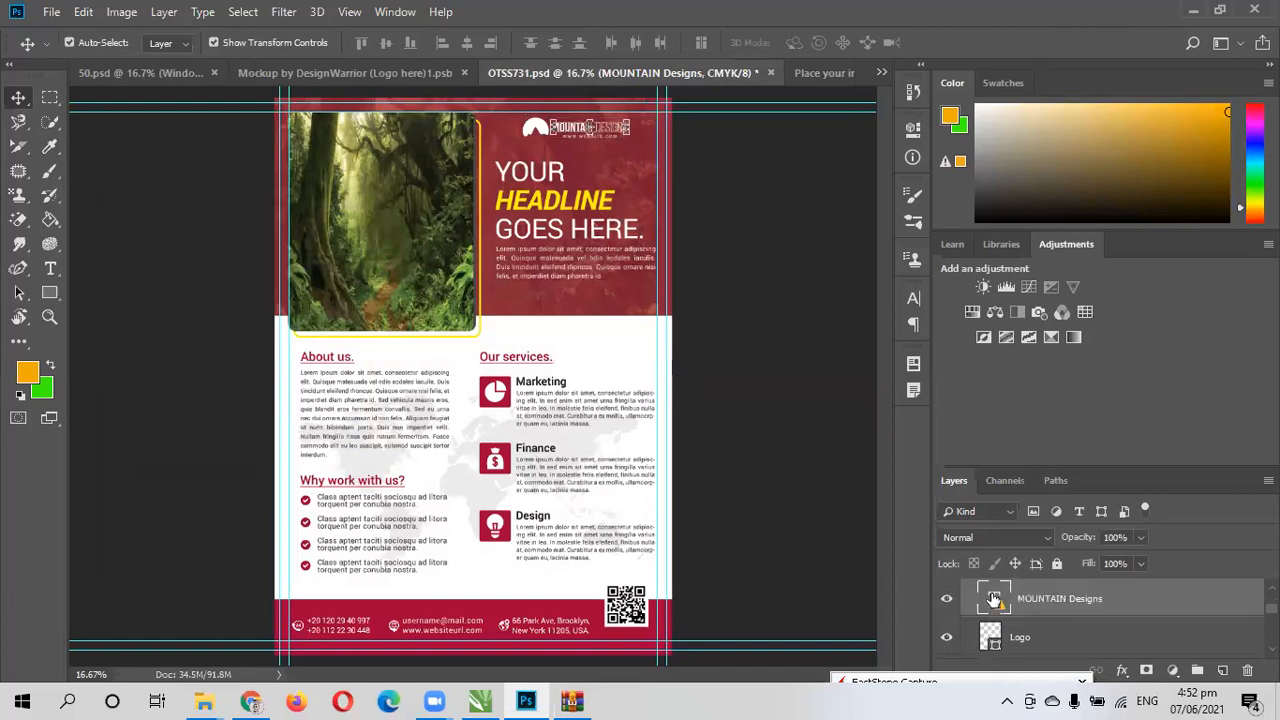
{"action": "scroll", "coordinate": [994, 603], "scroll_direction": "down", "scroll_amount": 1}
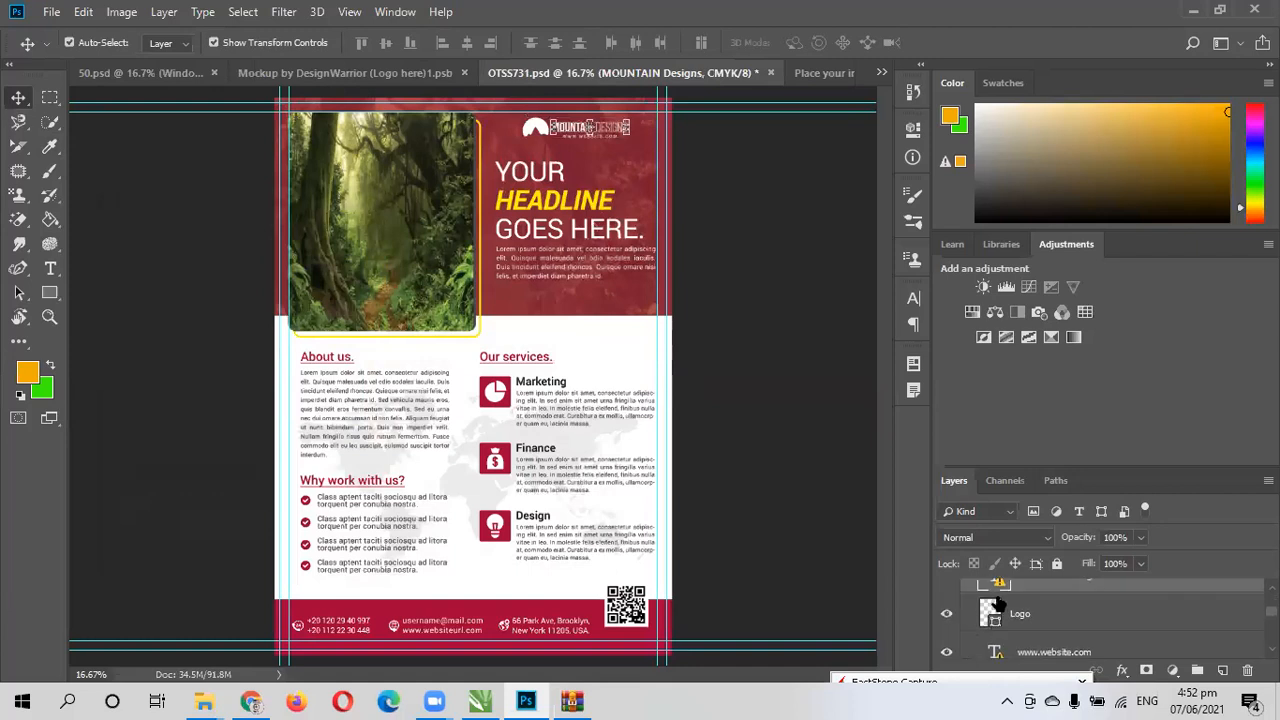
{"action": "scroll", "coordinate": [998, 601], "scroll_direction": "up", "scroll_amount": 1}
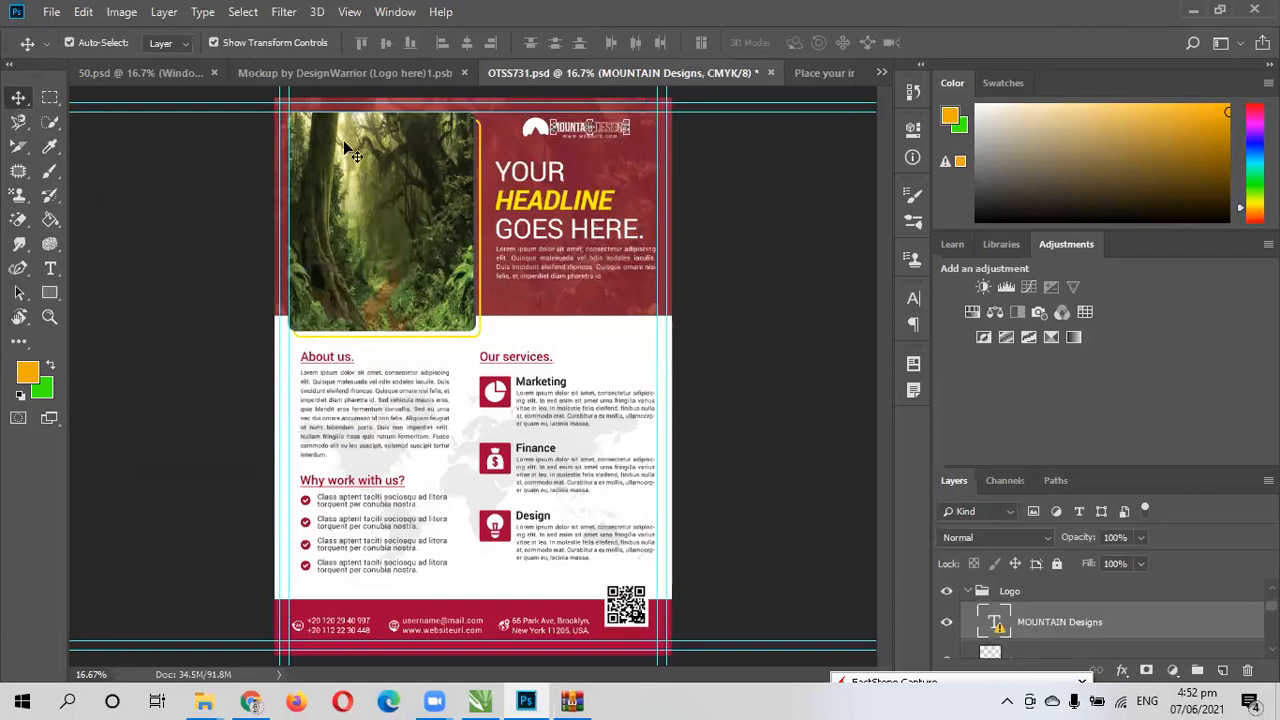
{"action": "left_click", "coordinate": [965, 592]}
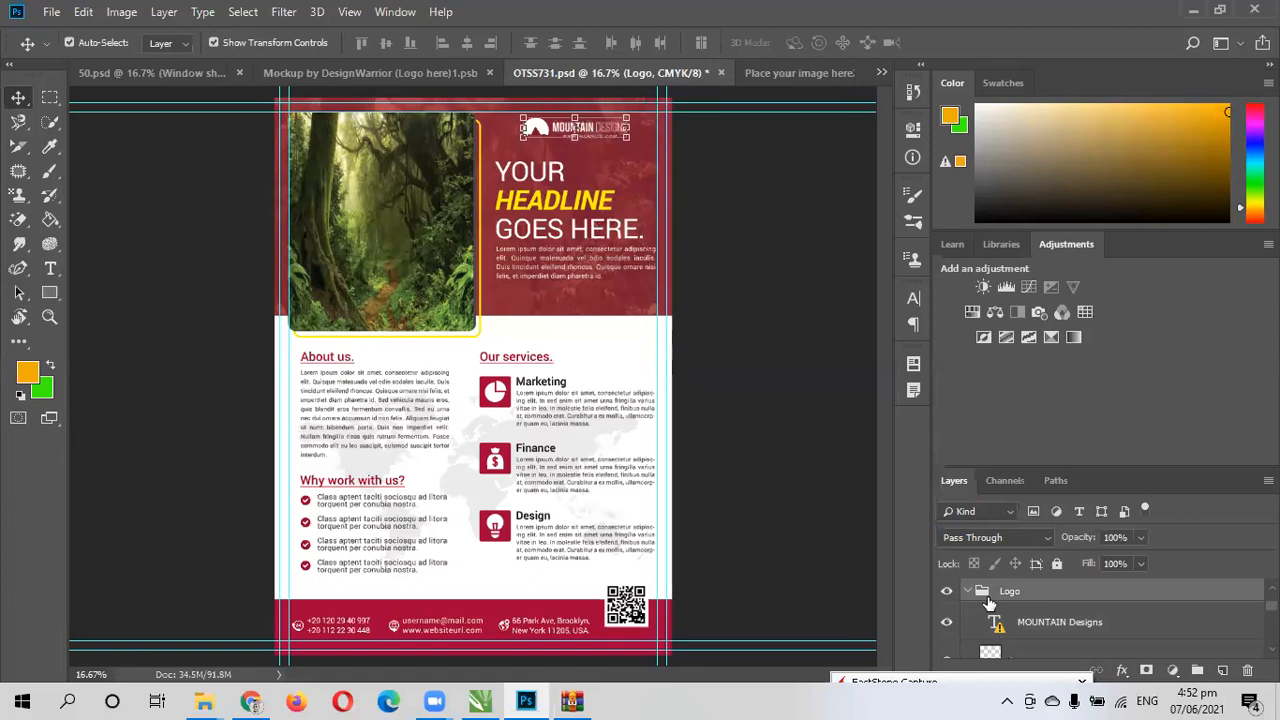
{"action": "scroll", "coordinate": [1148, 640], "scroll_direction": "down", "scroll_amount": 1}
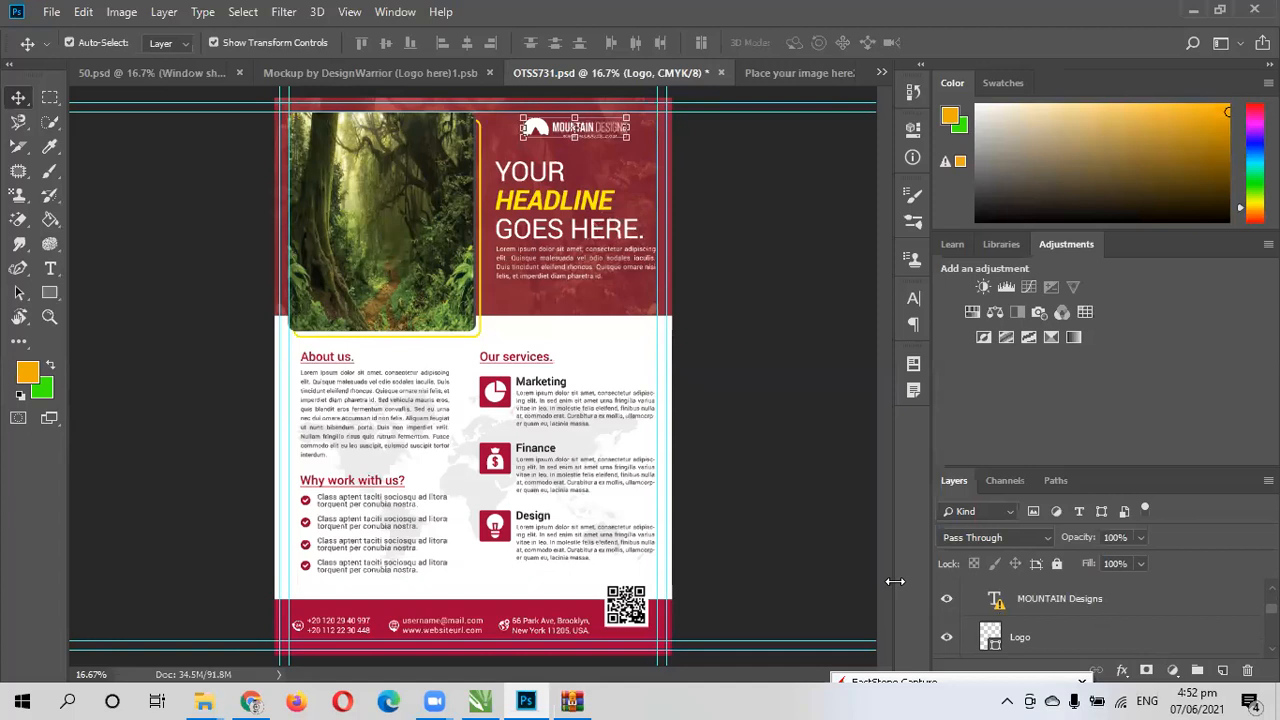
- Toggle the visibility of the MOUNTAIN Designs text layer and the Logo shape layer to check which logo parts they control
{"action": "left_click", "coordinate": [947, 601]}
{"action": "left_click", "coordinate": [947, 601]}
{"action": "left_click", "coordinate": [947, 601]}
{"action": "left_click", "coordinate": [947, 601]}
{"action": "scroll", "coordinate": [947, 605], "scroll_direction": "down", "scroll_amount": 1}
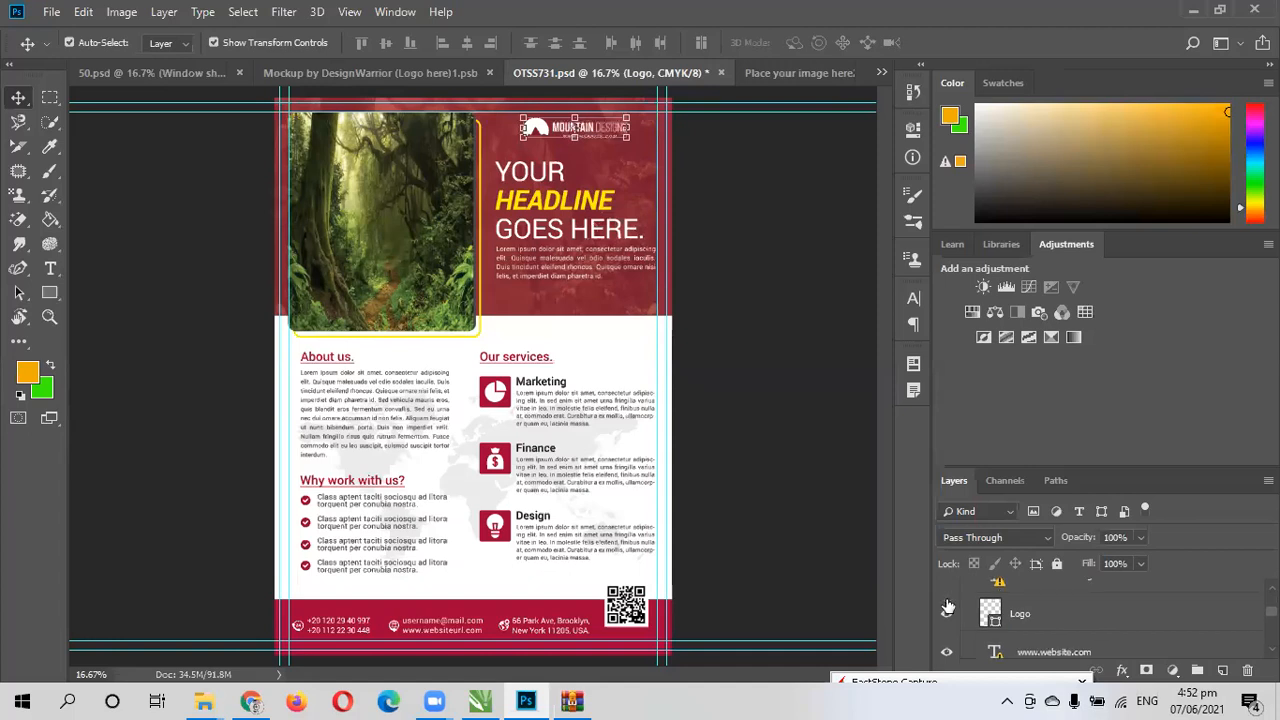
{"action": "left_click", "coordinate": [947, 608]}
{"action": "left_click", "coordinate": [947, 608]}
{"action": "left_click", "coordinate": [947, 608]}
{"action": "left_click", "coordinate": [947, 608]}
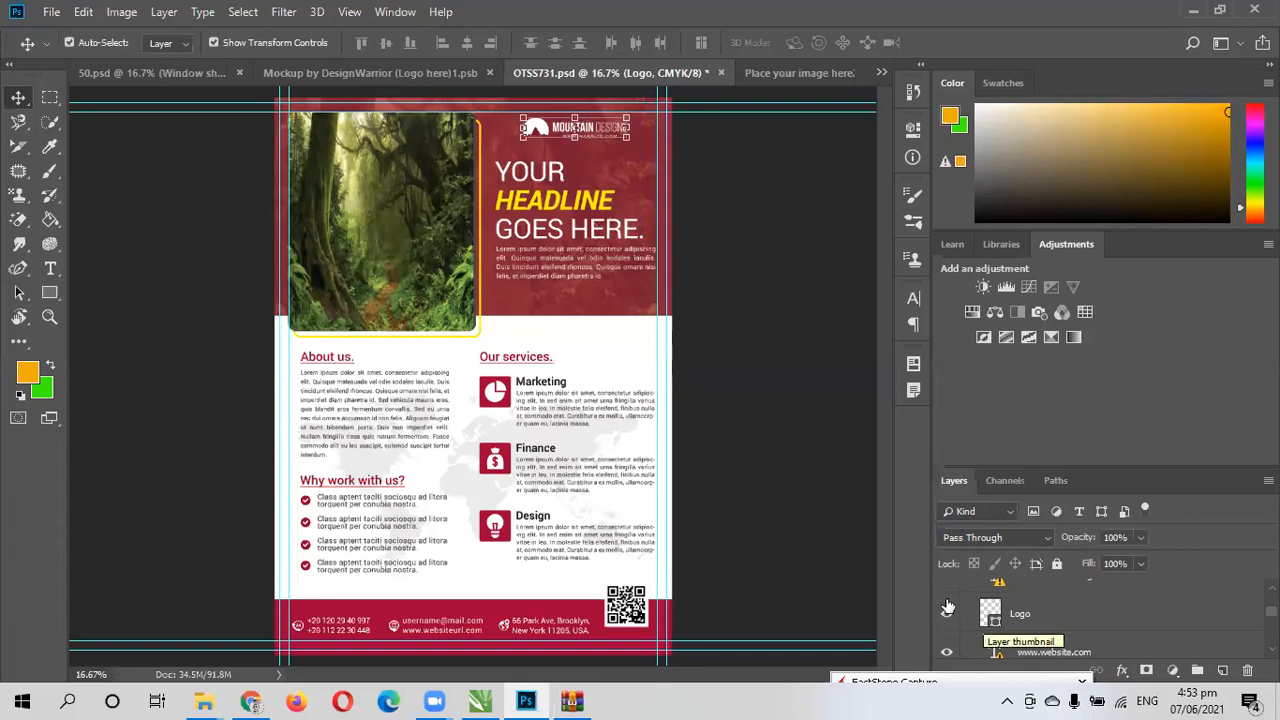
{"action": "scroll", "coordinate": [970, 606], "scroll_direction": "down", "scroll_amount": 2}
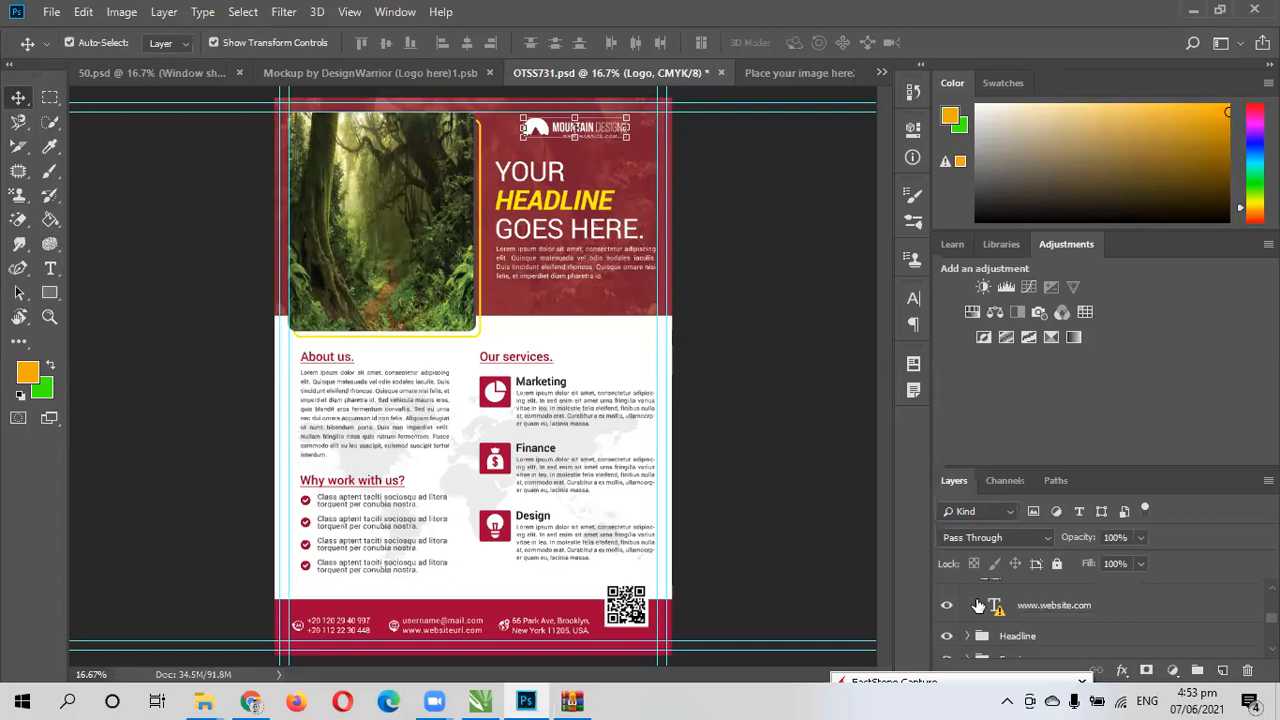
{"action": "left_click", "coordinate": [978, 606]}
{"action": "left_click", "coordinate": [978, 606]}
{"action": "left_click", "coordinate": [978, 606]}
{"action": "left_click", "coordinate": [978, 606]}
{"action": "left_click", "coordinate": [978, 606]}
{"action": "left_click", "coordinate": [978, 606]}
{"action": "left_click", "coordinate": [978, 606]}
{"action": "left_click", "coordinate": [978, 606]}
{"action": "left_click", "coordinate": [978, 606]}
{"action": "left_click", "coordinate": [978, 606]}
{"action": "scroll", "coordinate": [978, 606], "scroll_direction": "up", "scroll_amount": 3}
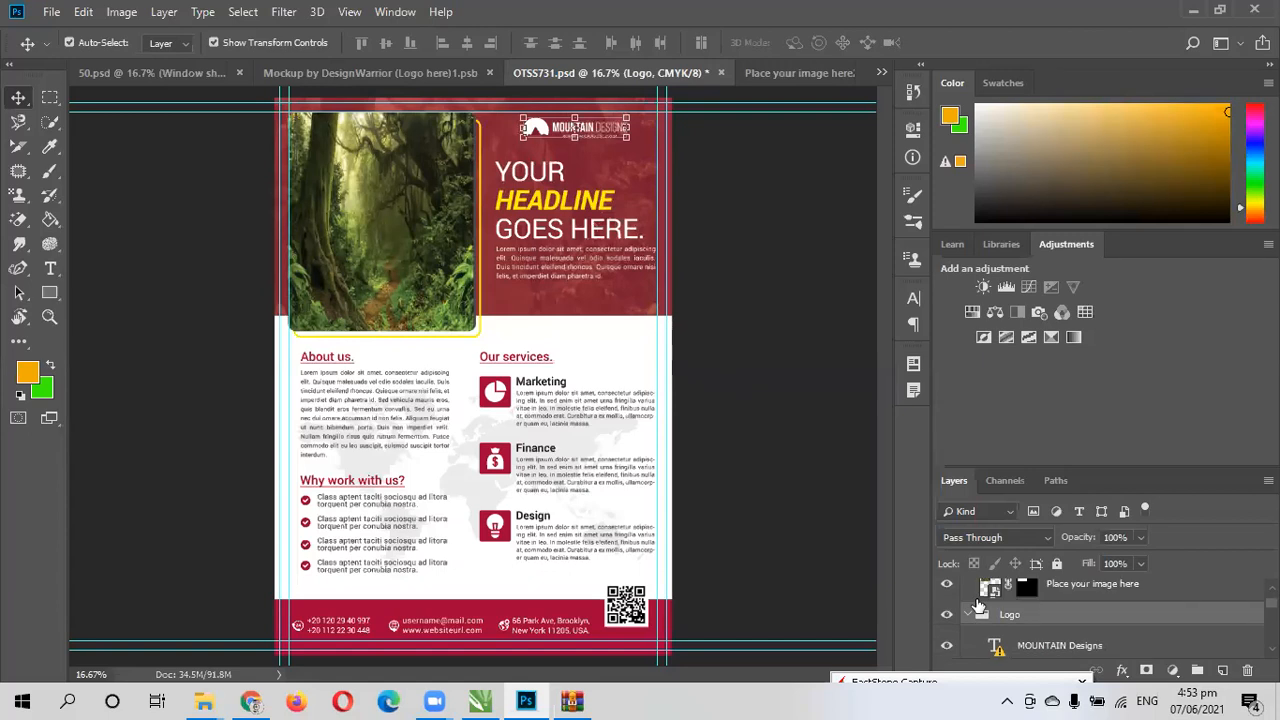
- Collapse the Logo group, leaving it visible after a brief visibility check, and expand the Headline group
{"action": "left_click", "coordinate": [947, 614]}
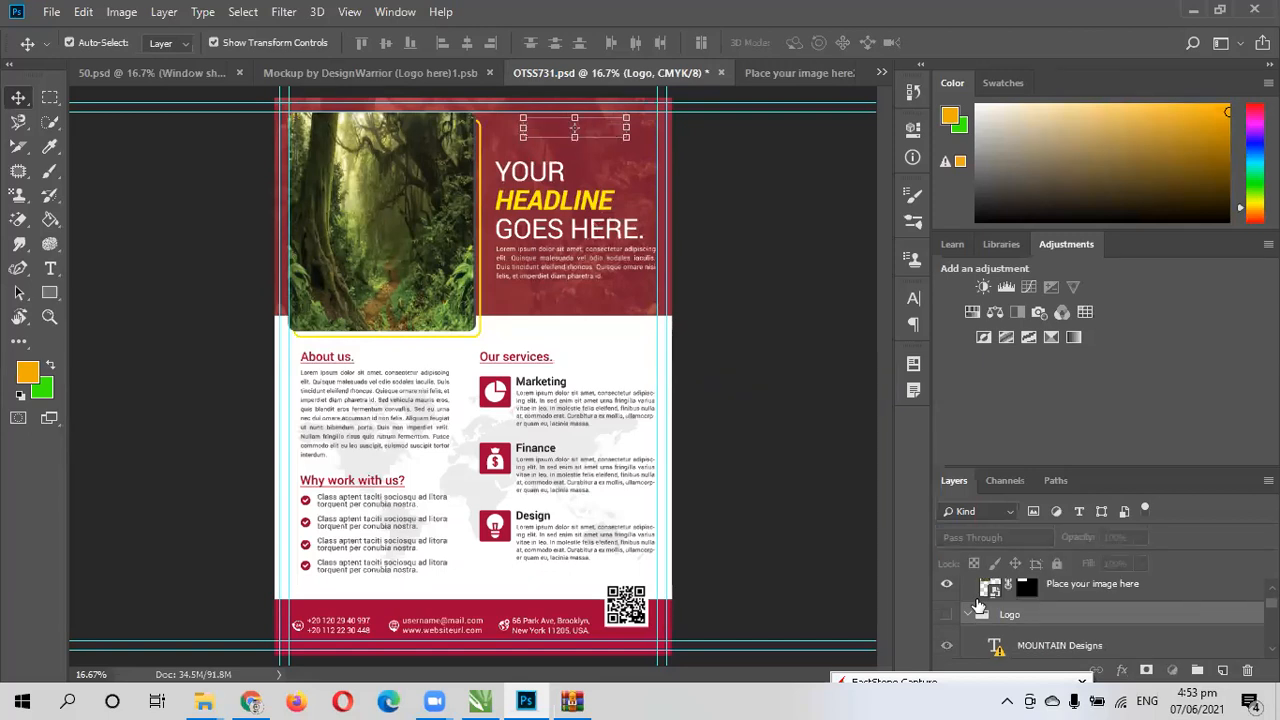
{"action": "left_click", "coordinate": [976, 604]}
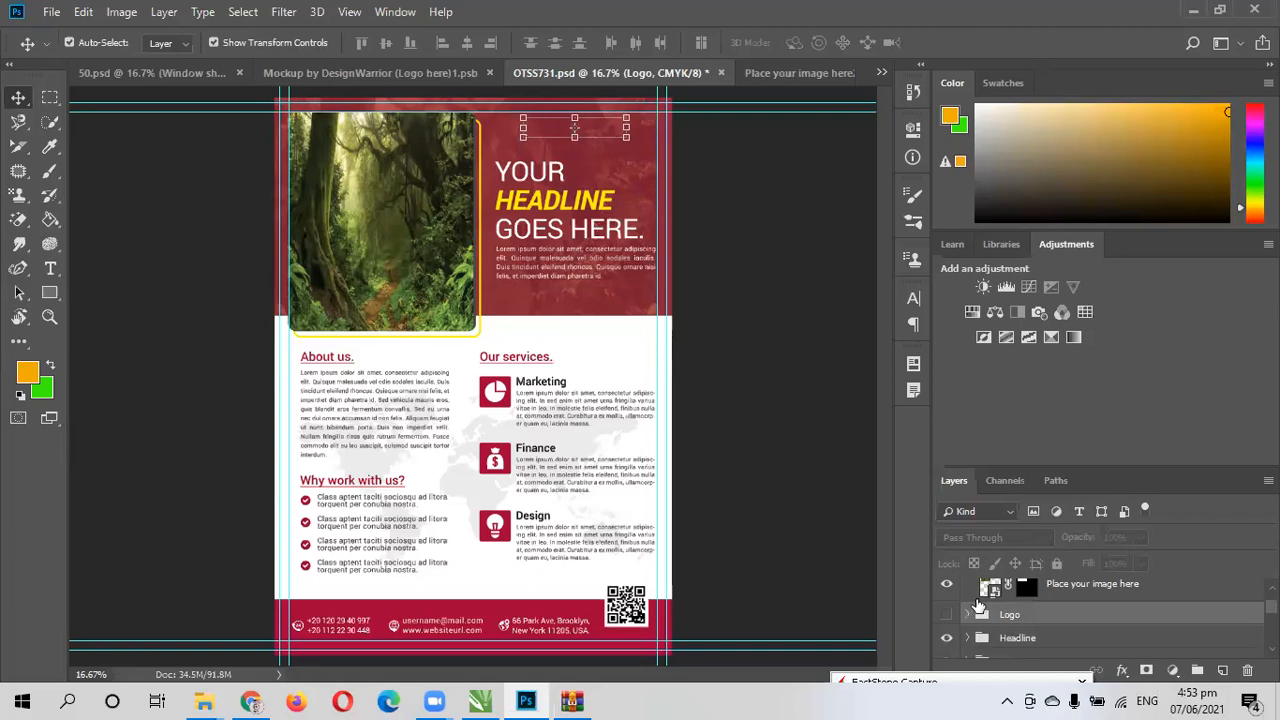
{"action": "left_click", "coordinate": [947, 614]}
{"action": "scroll", "coordinate": [1087, 620], "scroll_direction": "down", "scroll_amount": 1}
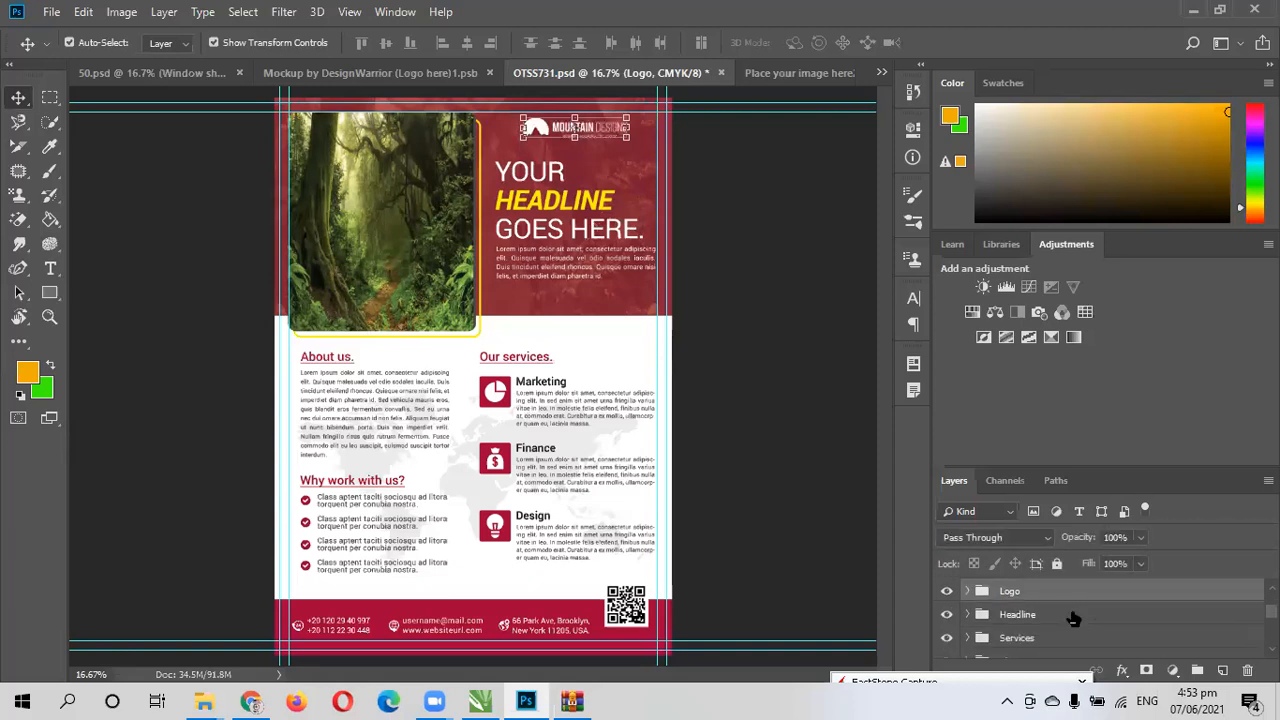
{"action": "left_click", "coordinate": [1073, 616]}
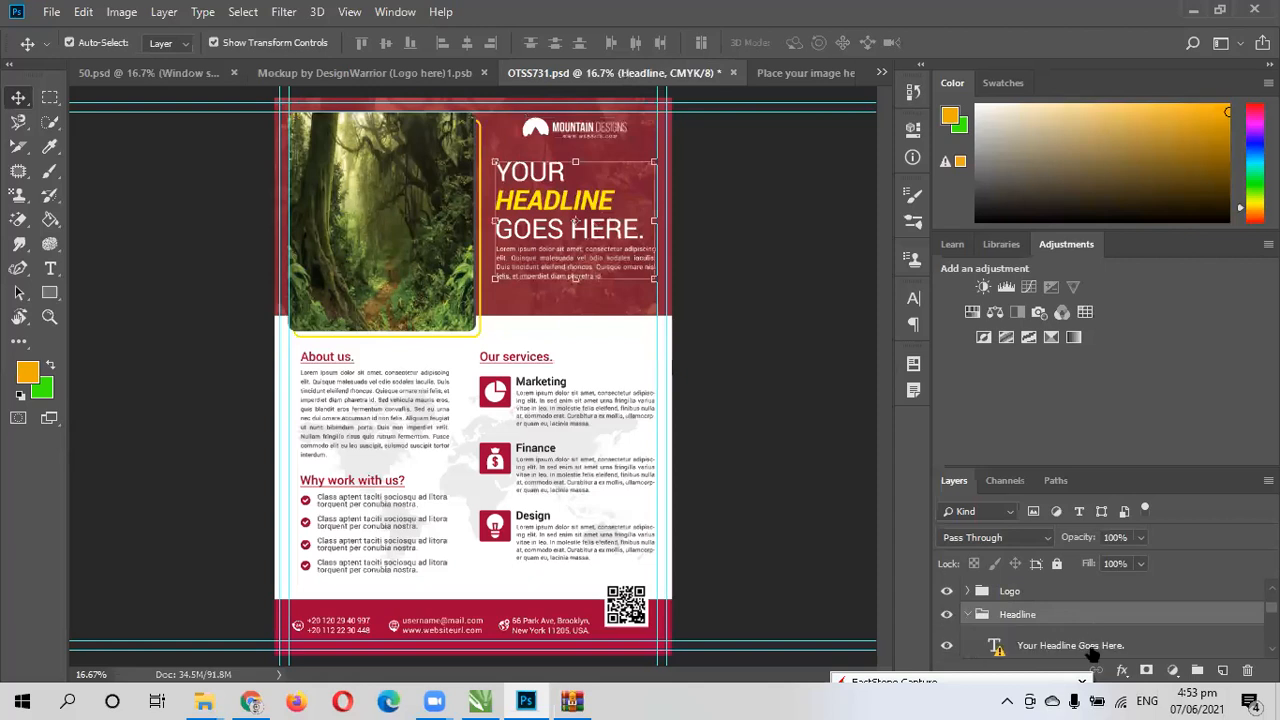
{"action": "double_click", "coordinate": [1091, 649]}
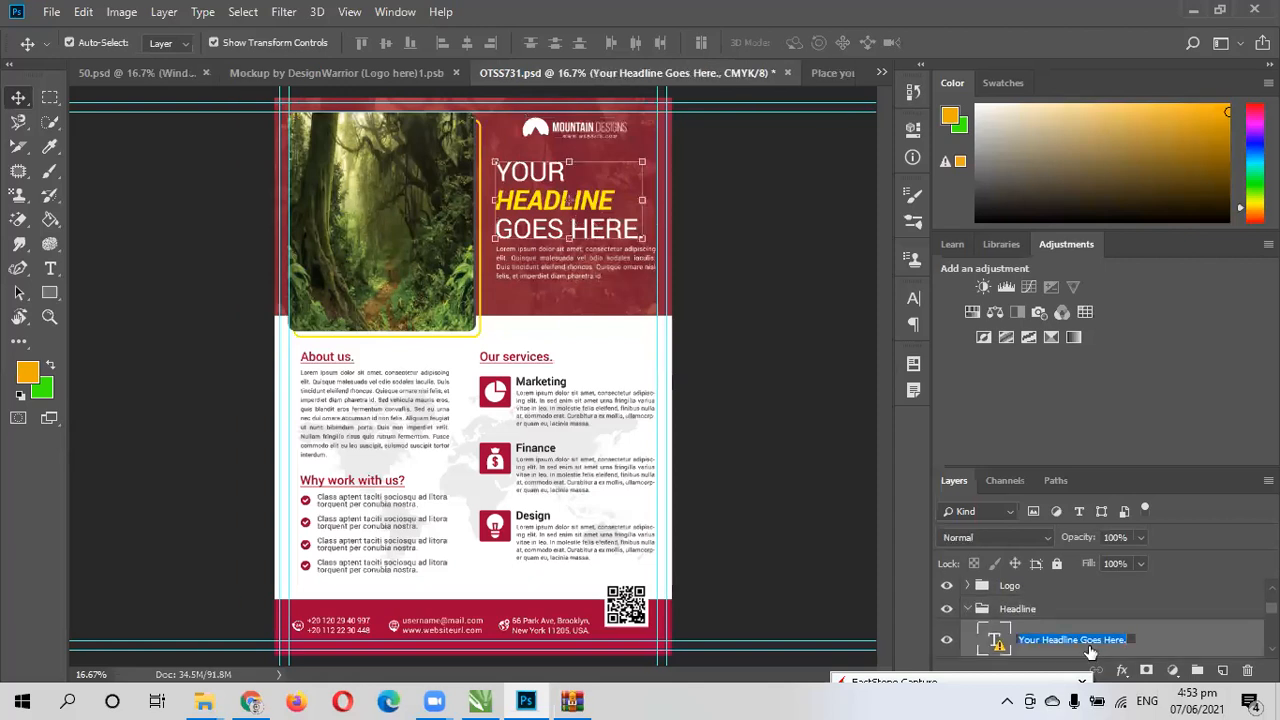
{"action": "key", "text": "BackSpace"}
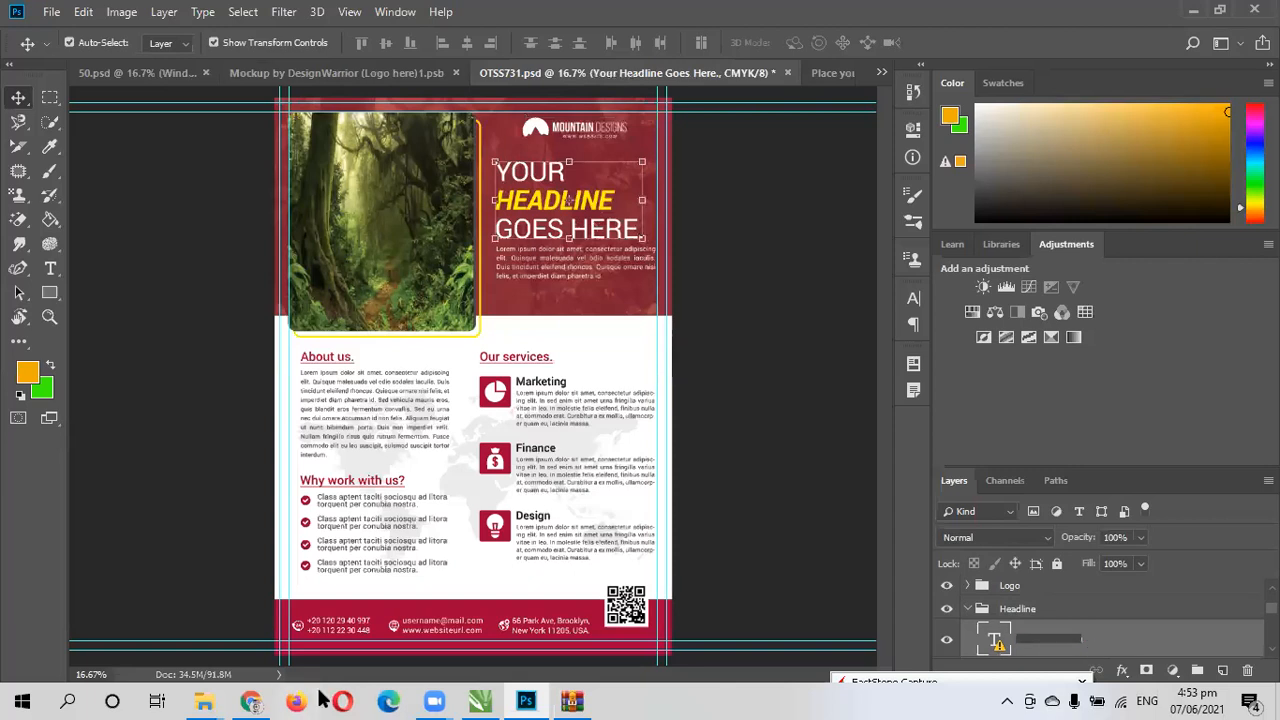
{"action": "key", "text": "Escape"}
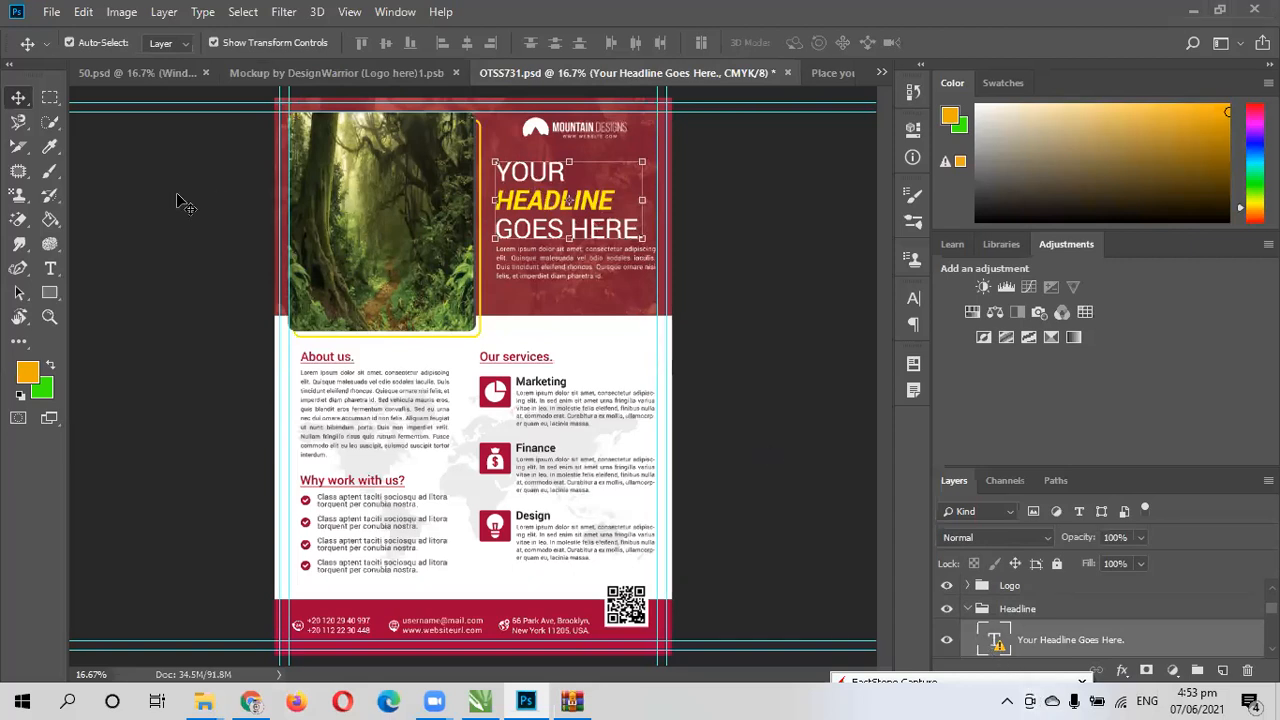
- Open the brochure's "Your Headline Goes Here." text for editing with the Type tool, accepting substitution of the missing Roboto fonts
{"action": "left_click", "coordinate": [51, 269]}
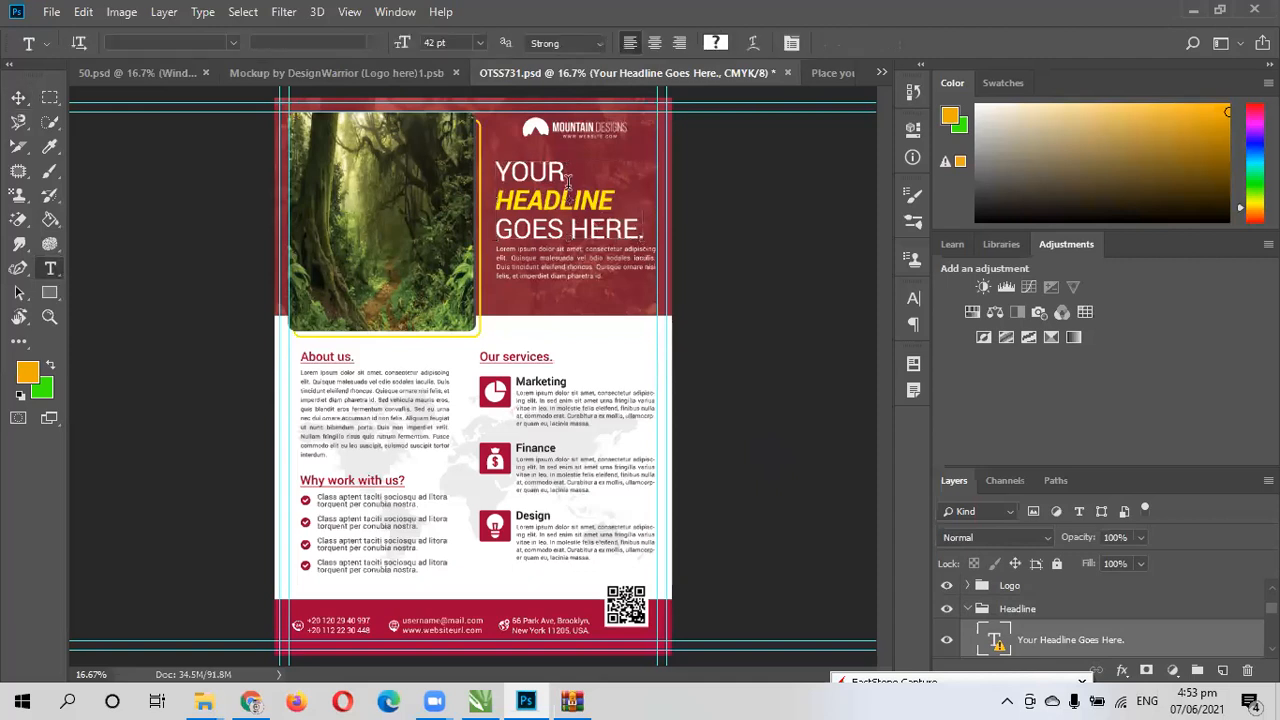
{"action": "left_click", "coordinate": [568, 205]}
{"action": "left_click", "coordinate": [645, 333]}
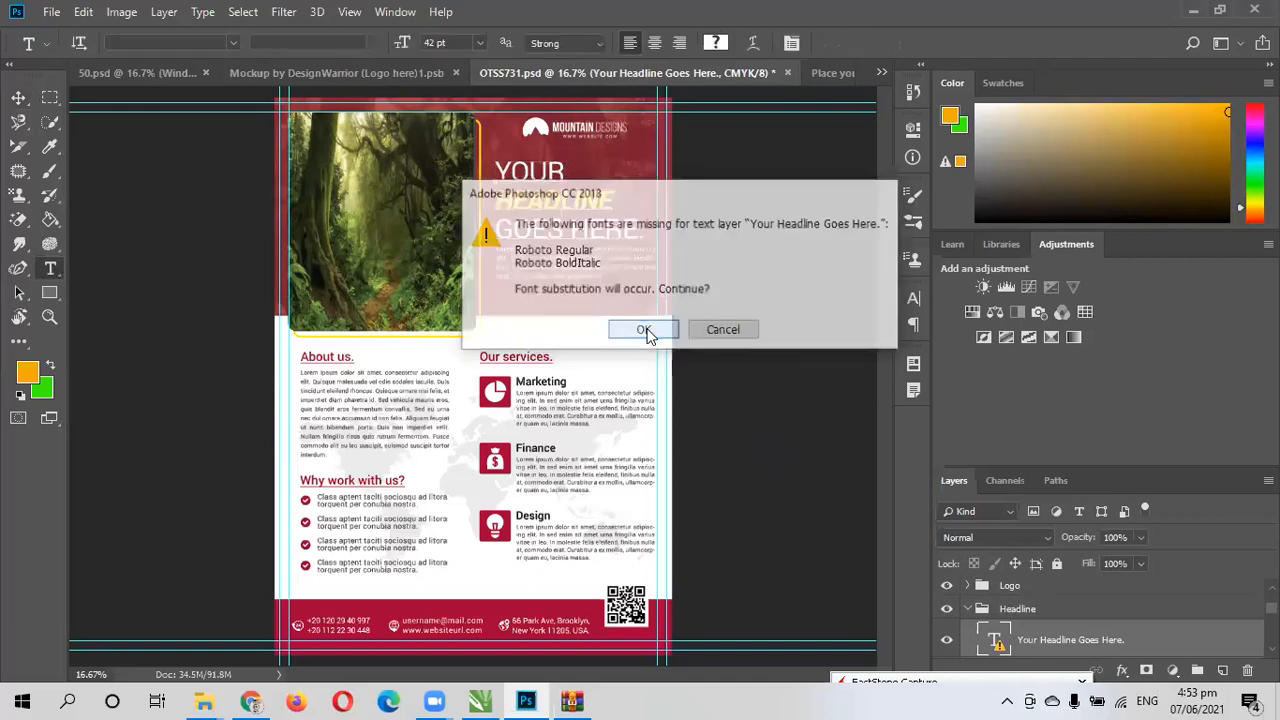
{"action": "key", "text": "Right"}
{"action": "key", "text": "Right"}
{"action": "key", "text": "Right"}
{"action": "key", "text": "Right"}
{"action": "key", "text": "Right"}
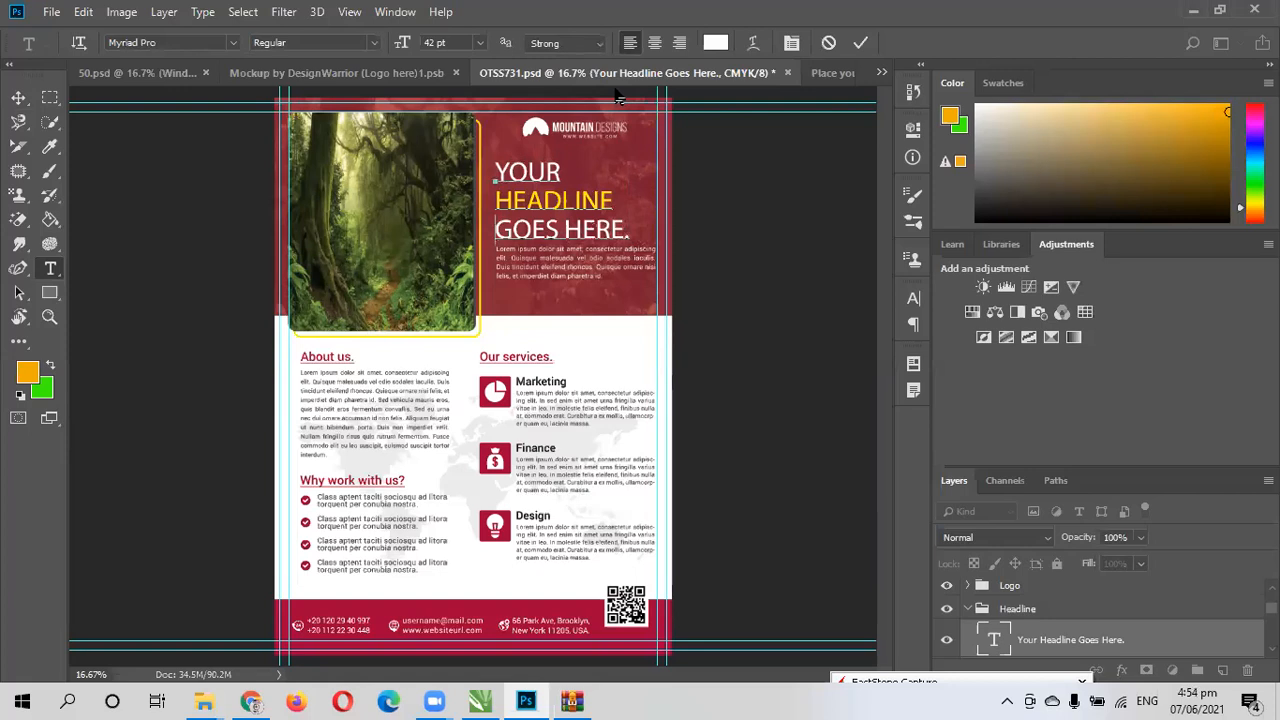
{"action": "left_click", "coordinate": [55, 19]}
{"action": "mouse_move", "coordinate": [87, 124]}
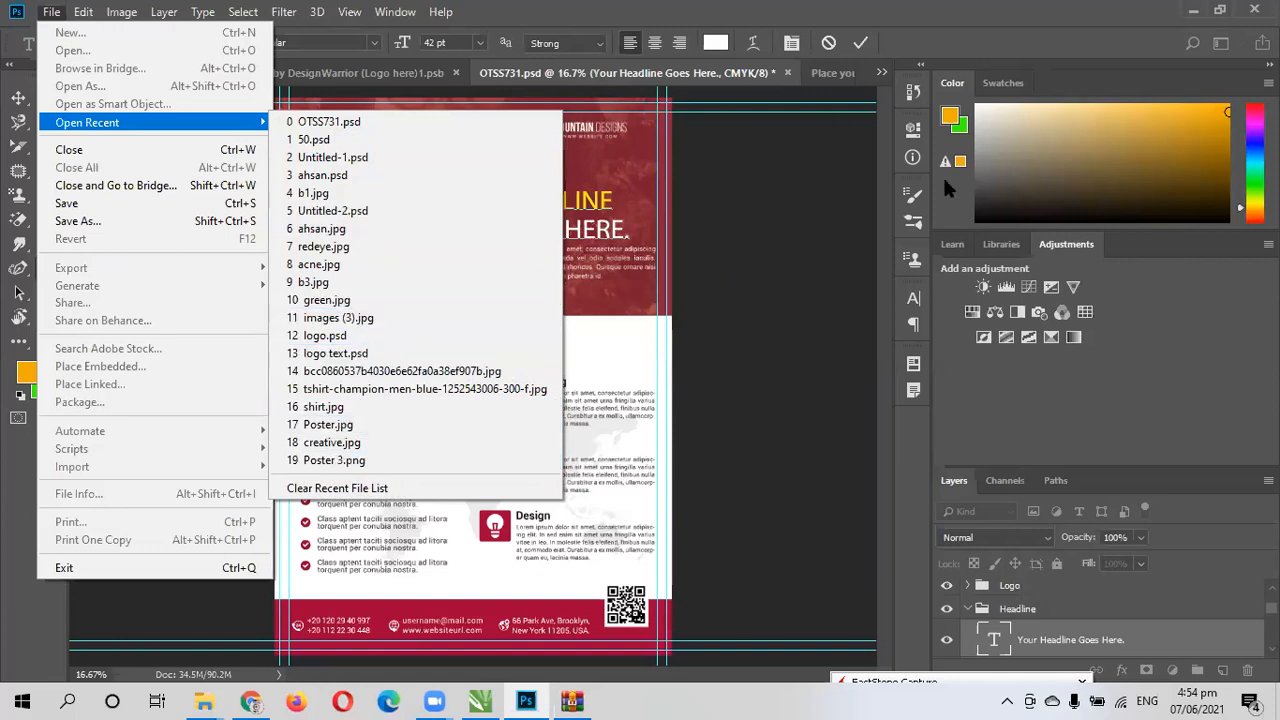
{"action": "left_click", "coordinate": [619, 182]}
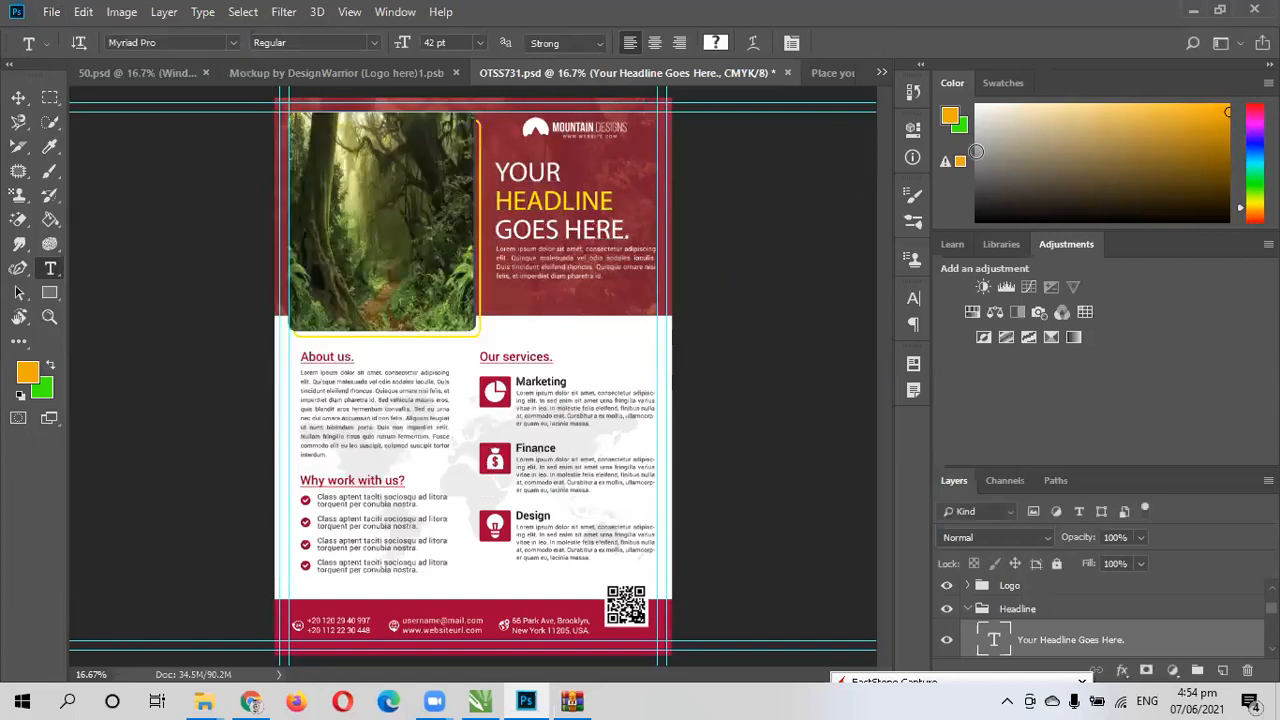
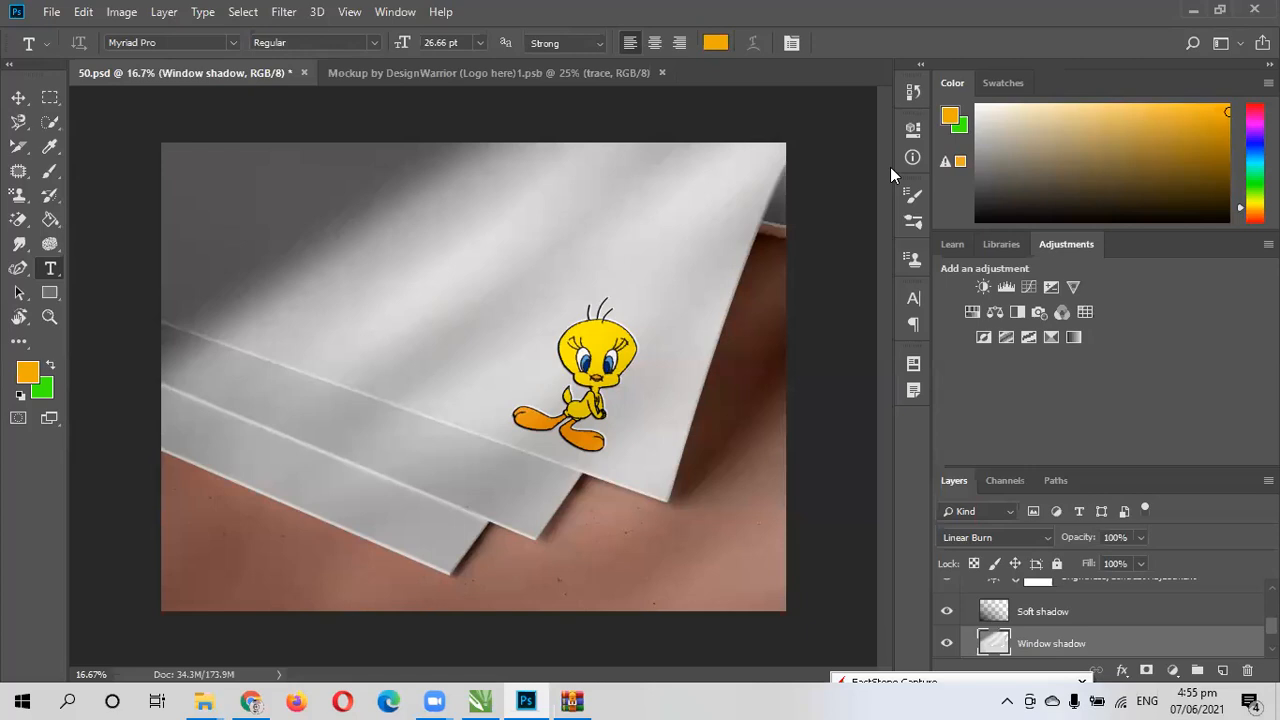
- Switch to Chrome, return to Freepik's poster mockup results and open the Group backlit modern city vertical mockup
{"action": "left_click", "coordinate": [251, 701]}
{"action": "scroll", "coordinate": [531, 380], "scroll_direction": "down", "scroll_amount": 2}
{"action": "scroll", "coordinate": [472, 300], "scroll_direction": "up", "scroll_amount": 2}
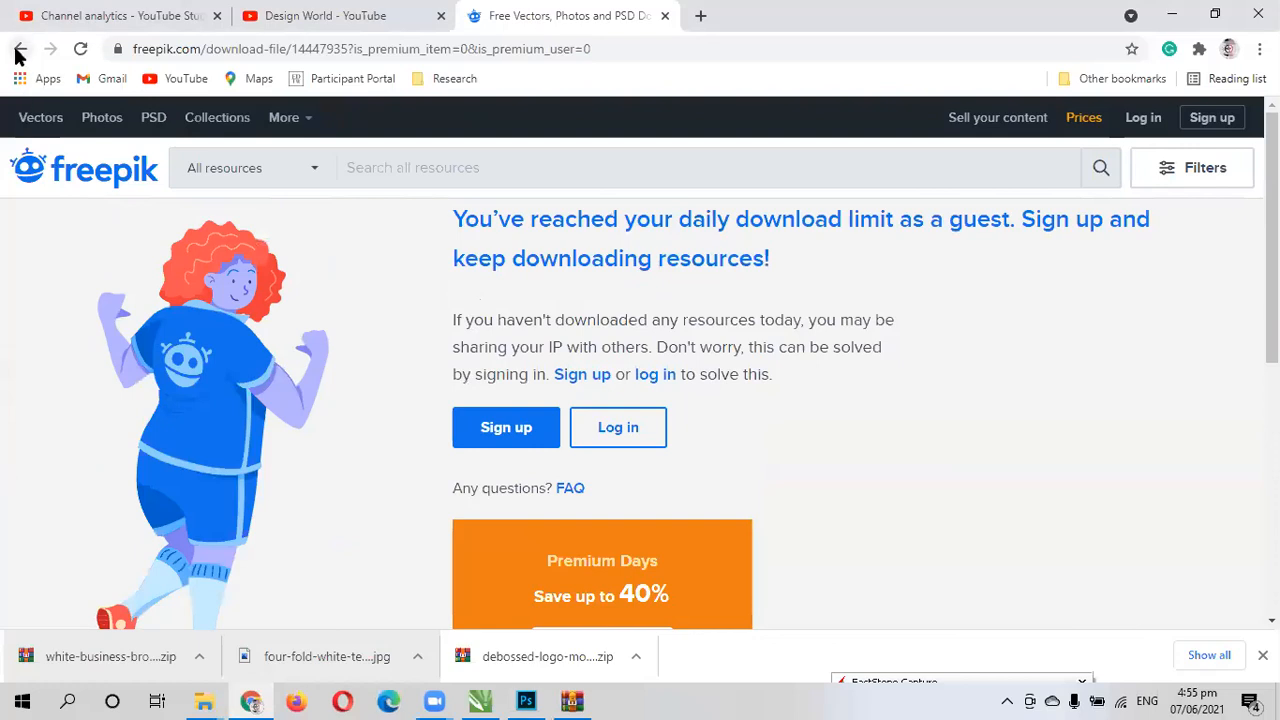
{"action": "left_click", "coordinate": [17, 52]}
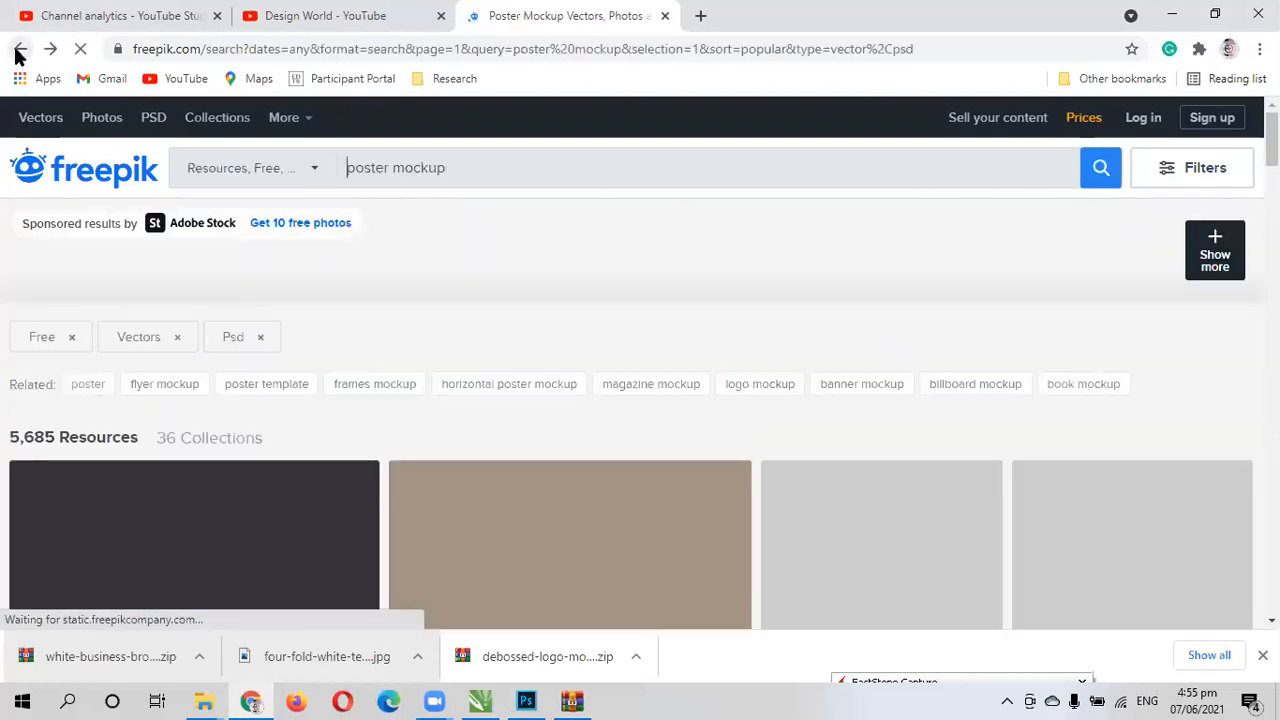
{"action": "scroll", "coordinate": [612, 297], "scroll_direction": "down", "scroll_amount": 5}
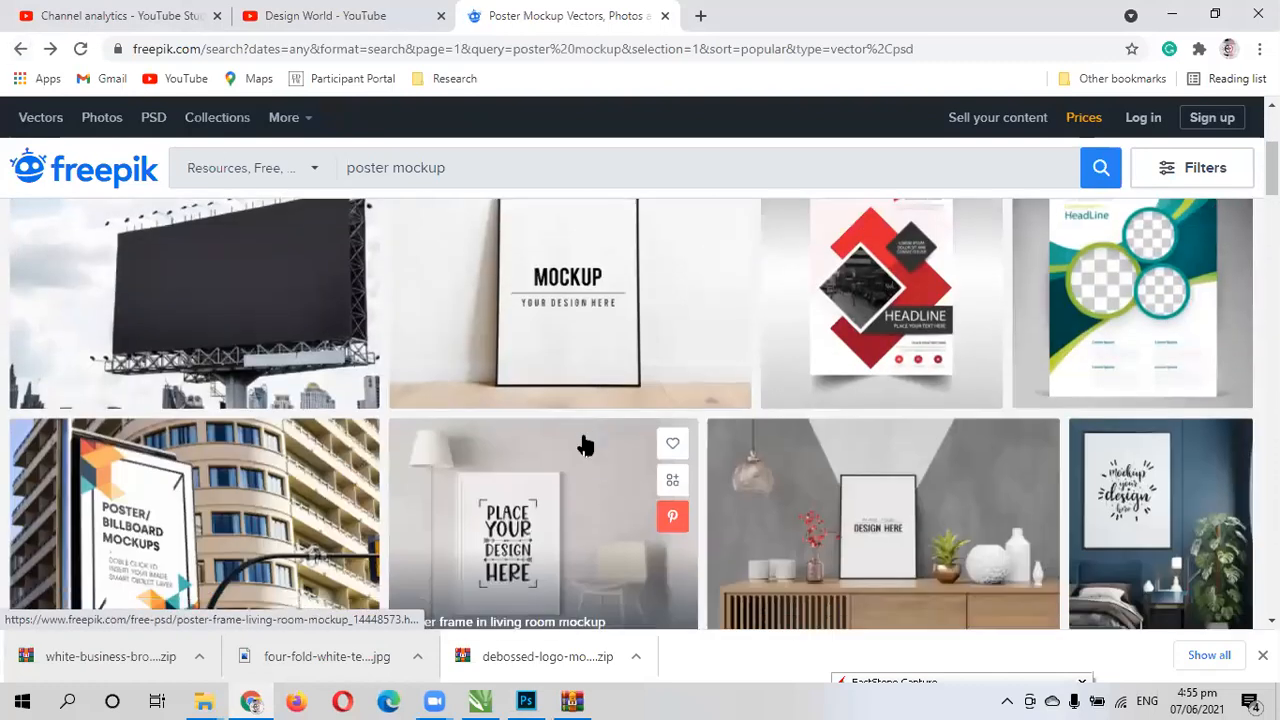
{"action": "scroll", "coordinate": [605, 443], "scroll_direction": "down", "scroll_amount": 5}
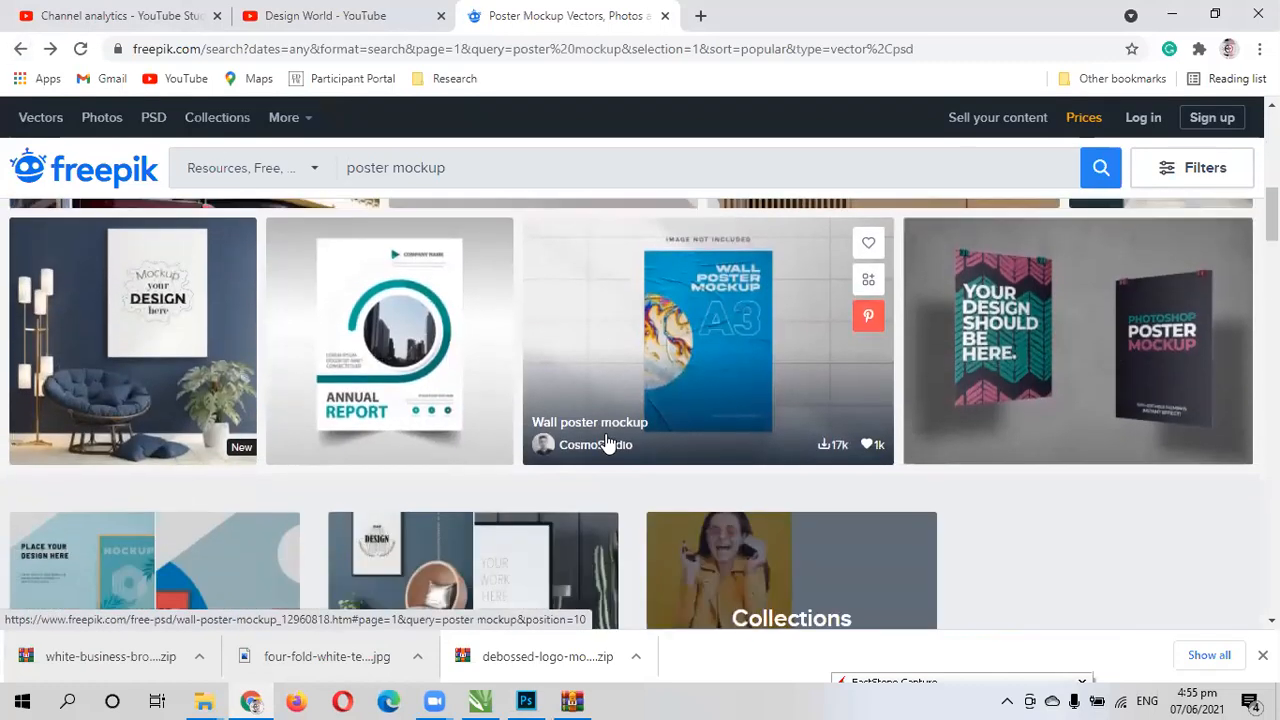
{"action": "scroll", "coordinate": [605, 443], "scroll_direction": "down", "scroll_amount": 7}
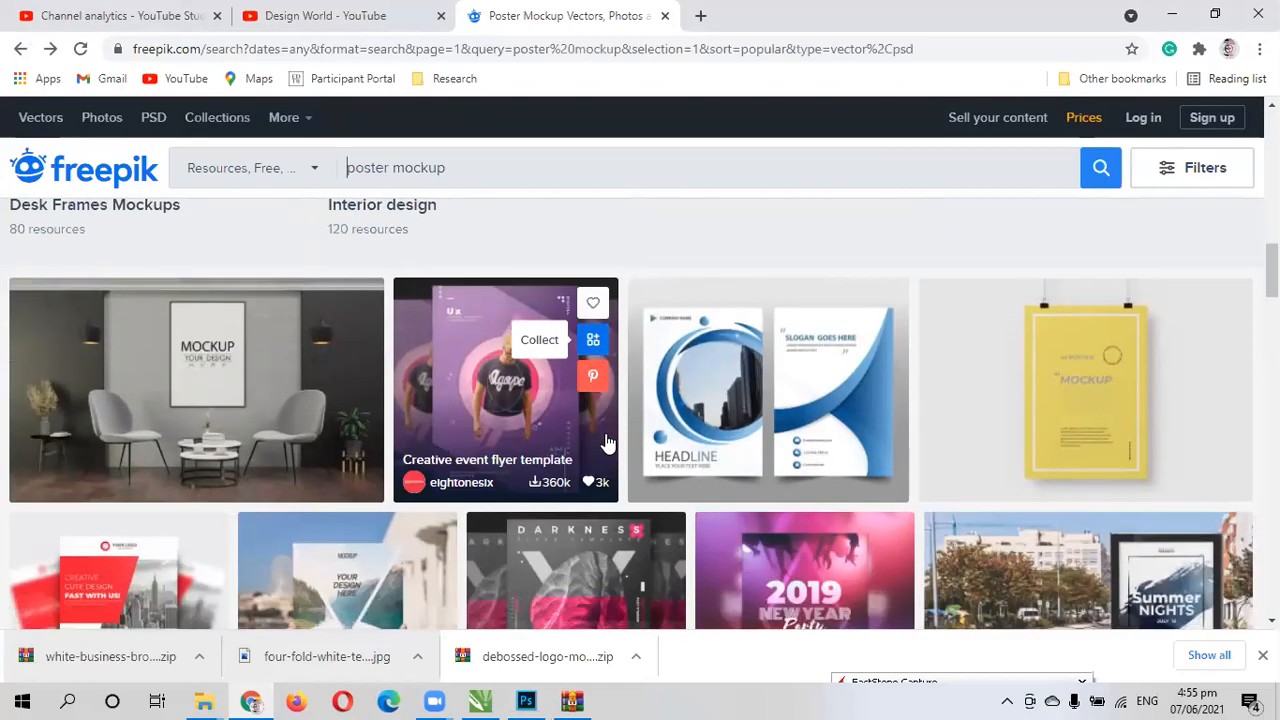
{"action": "scroll", "coordinate": [605, 443], "scroll_direction": "down", "scroll_amount": 3}
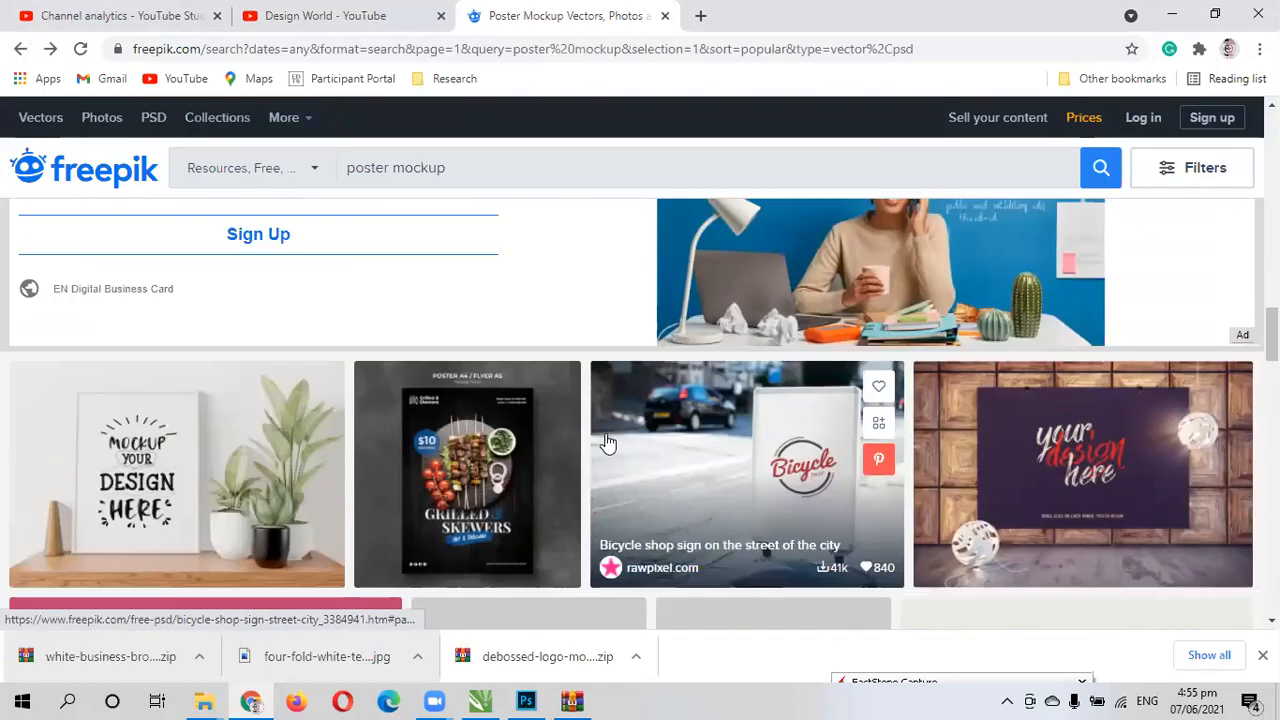
{"action": "scroll", "coordinate": [605, 443], "scroll_direction": "down", "scroll_amount": 5}
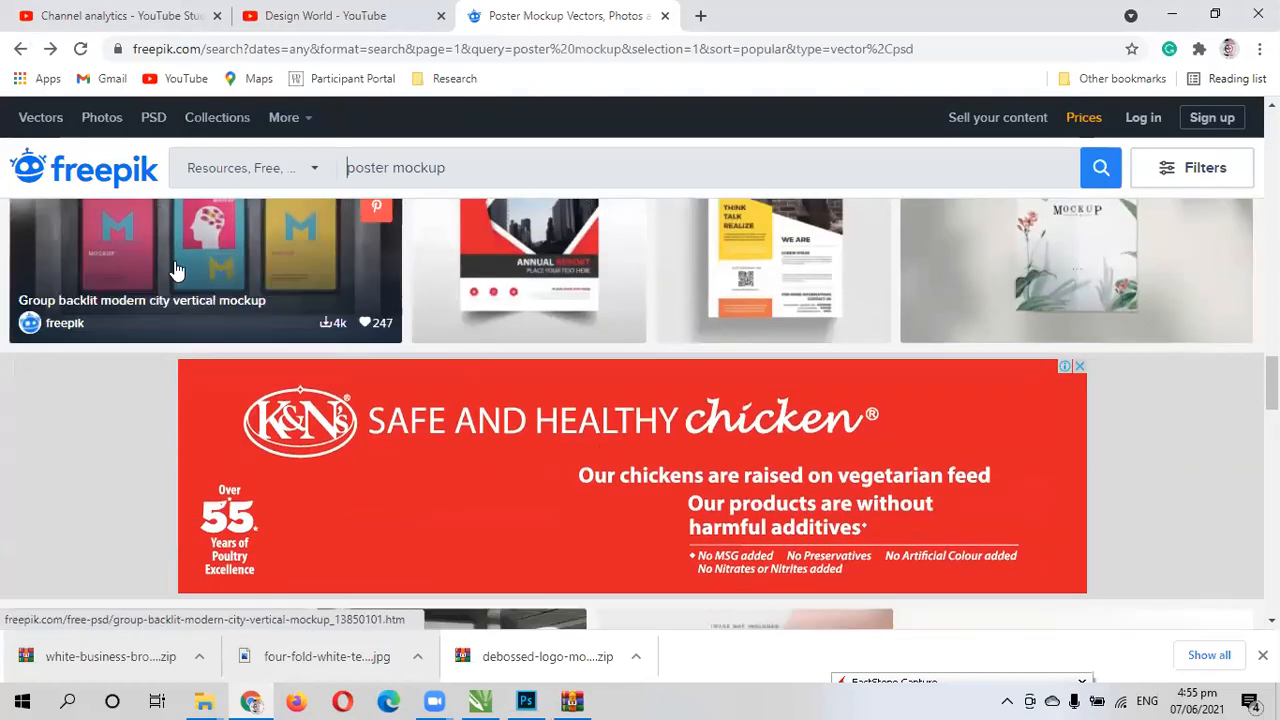
{"action": "scroll", "coordinate": [176, 270], "scroll_direction": "up", "scroll_amount": 1}
{"action": "left_click", "coordinate": [183, 292]}
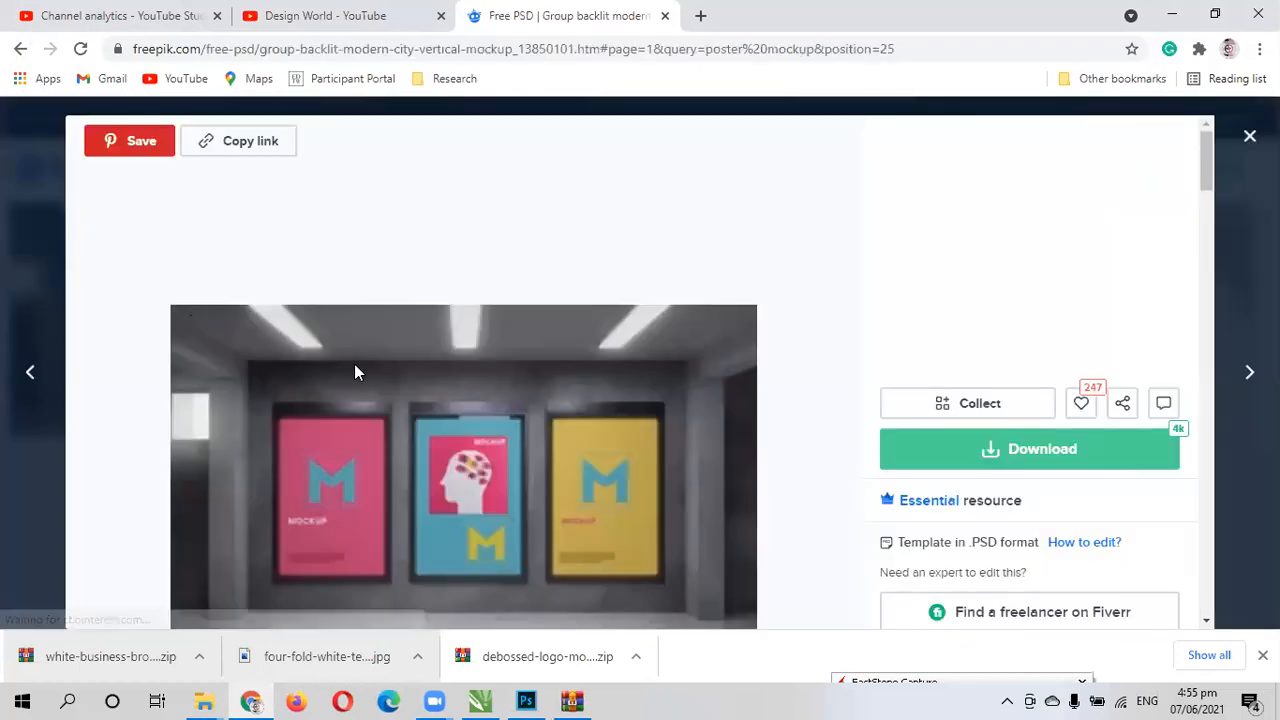
- Save the three-poster preview image to Downloads as a JPEG named mockup, and close the mockup's detail view
{"action": "scroll", "coordinate": [355, 364], "scroll_direction": "down", "scroll_amount": 1}
{"action": "scroll", "coordinate": [356, 364], "scroll_direction": "up", "scroll_amount": 1}
{"action": "scroll", "coordinate": [356, 364], "scroll_direction": "down", "scroll_amount": 1}
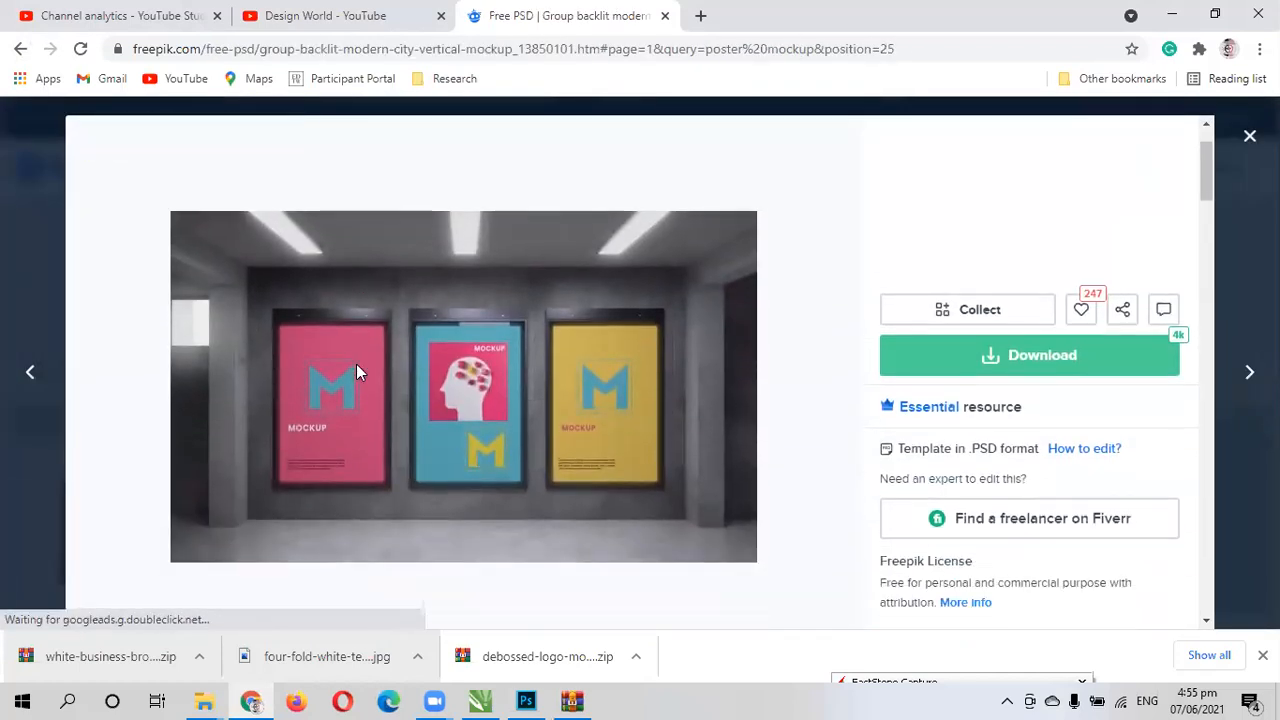
{"action": "right_click", "coordinate": [356, 364]}
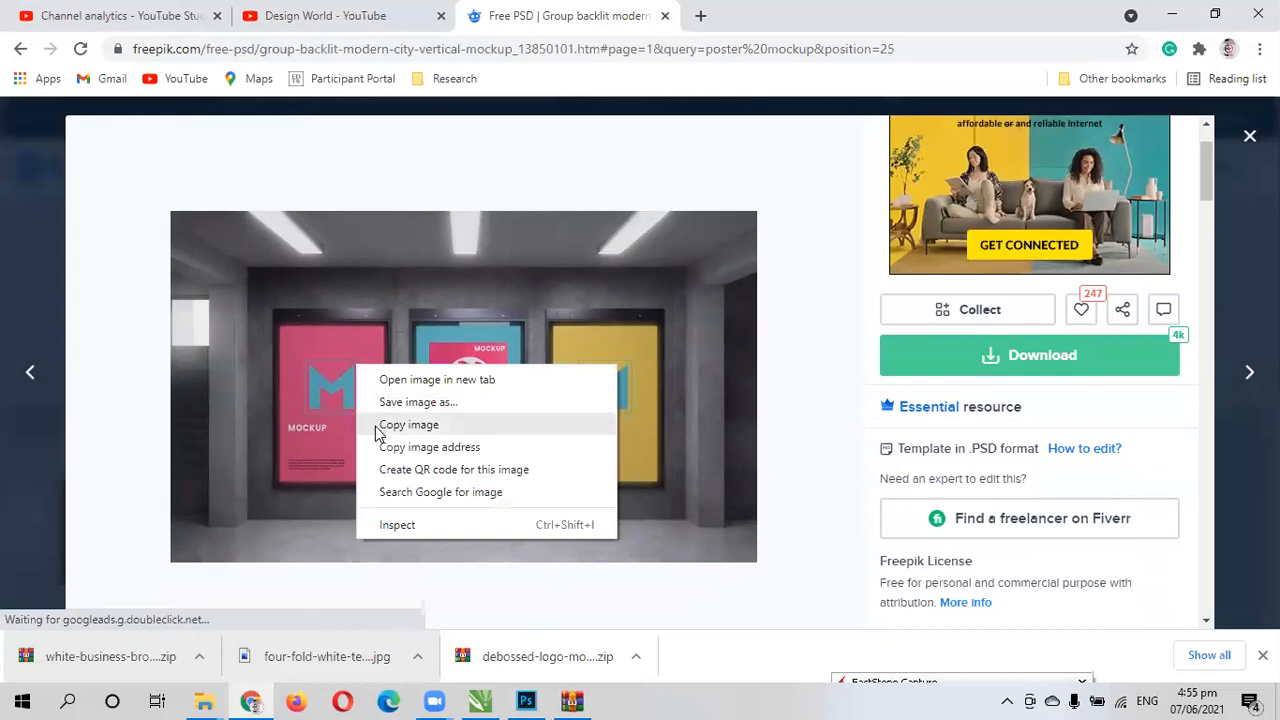
{"action": "left_click", "coordinate": [399, 403]}
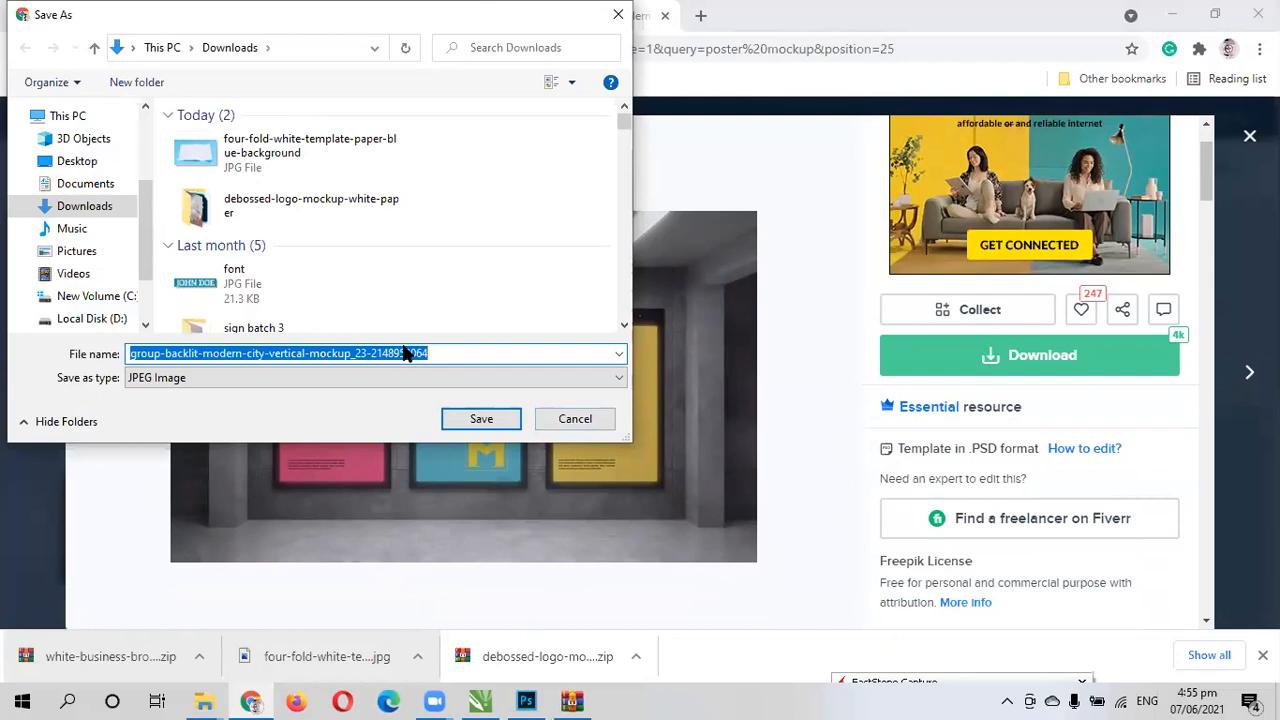
{"action": "type", "text": "mok"}
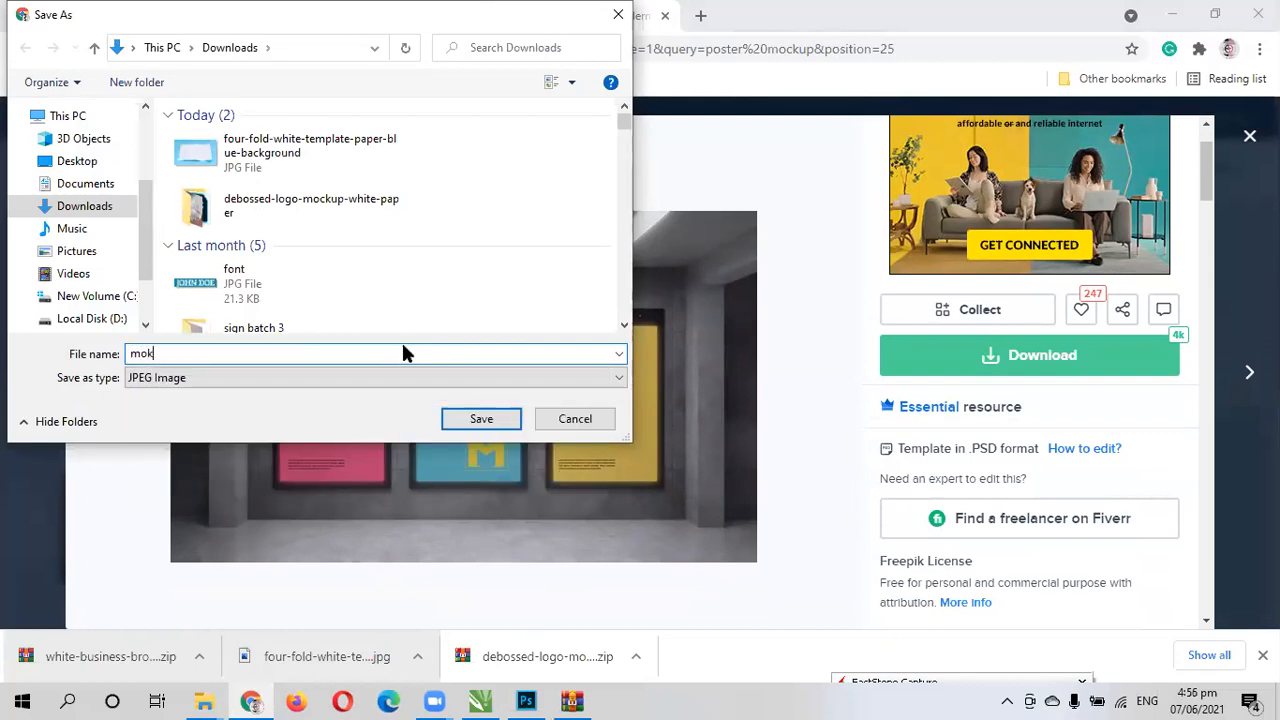
{"action": "key", "text": "BackSpace"}
{"action": "type", "text": "ckup"}
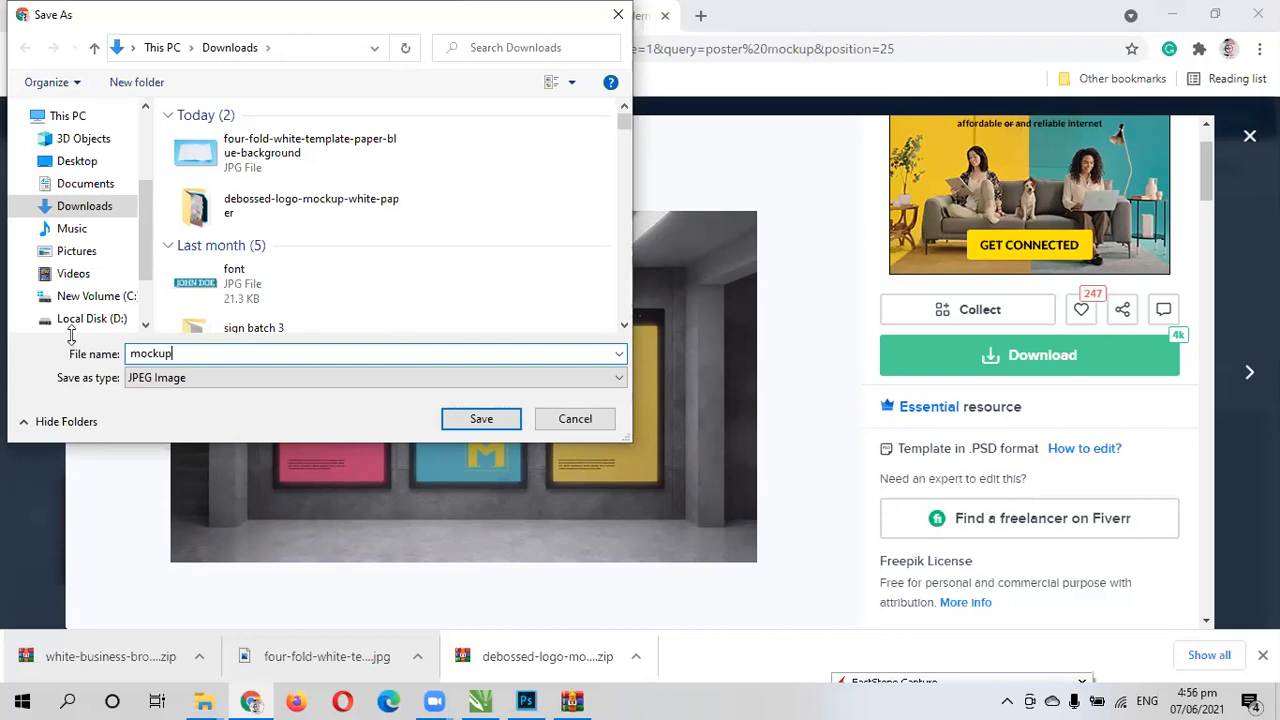
{"action": "left_click", "coordinate": [481, 419]}
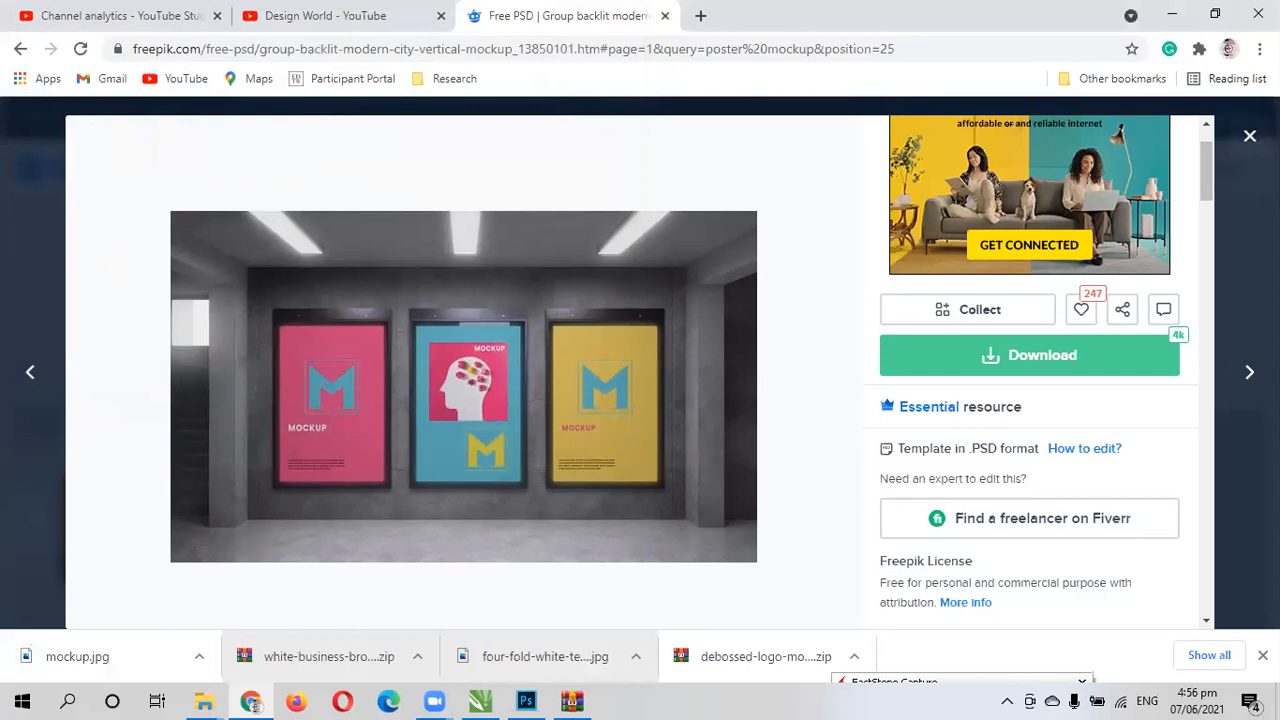
{"action": "left_click", "coordinate": [1250, 136]}
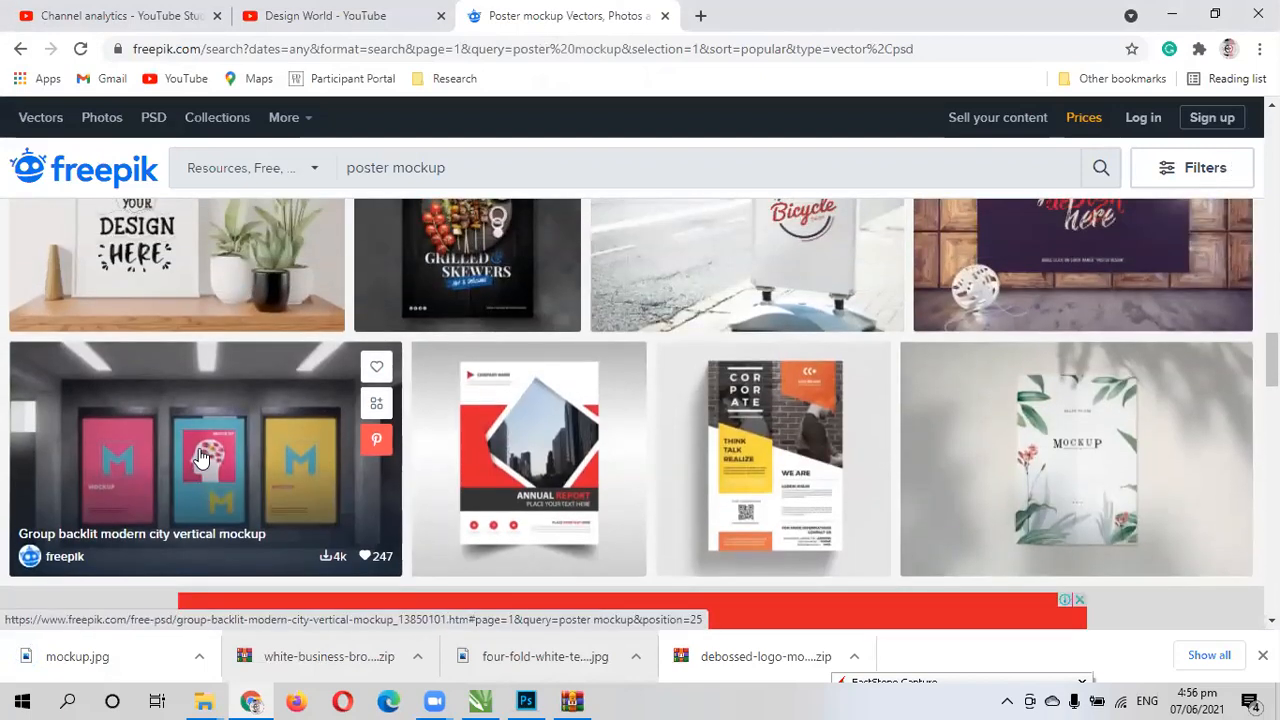
- Locate the downloaded mockup.jpg in its folder and open it with Adobe Photoshop CC 2018
{"action": "left_click", "coordinate": [197, 663]}
{"action": "left_click", "coordinate": [228, 595]}
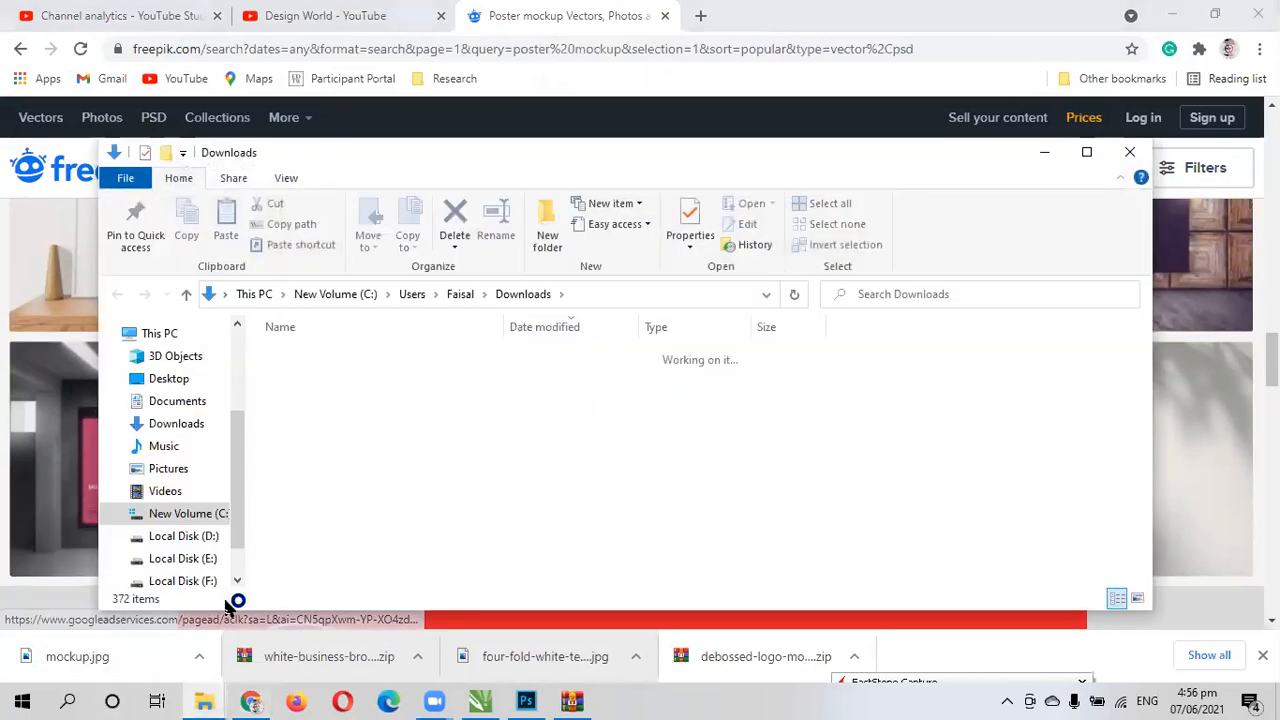
{"action": "right_click", "coordinate": [286, 381]}
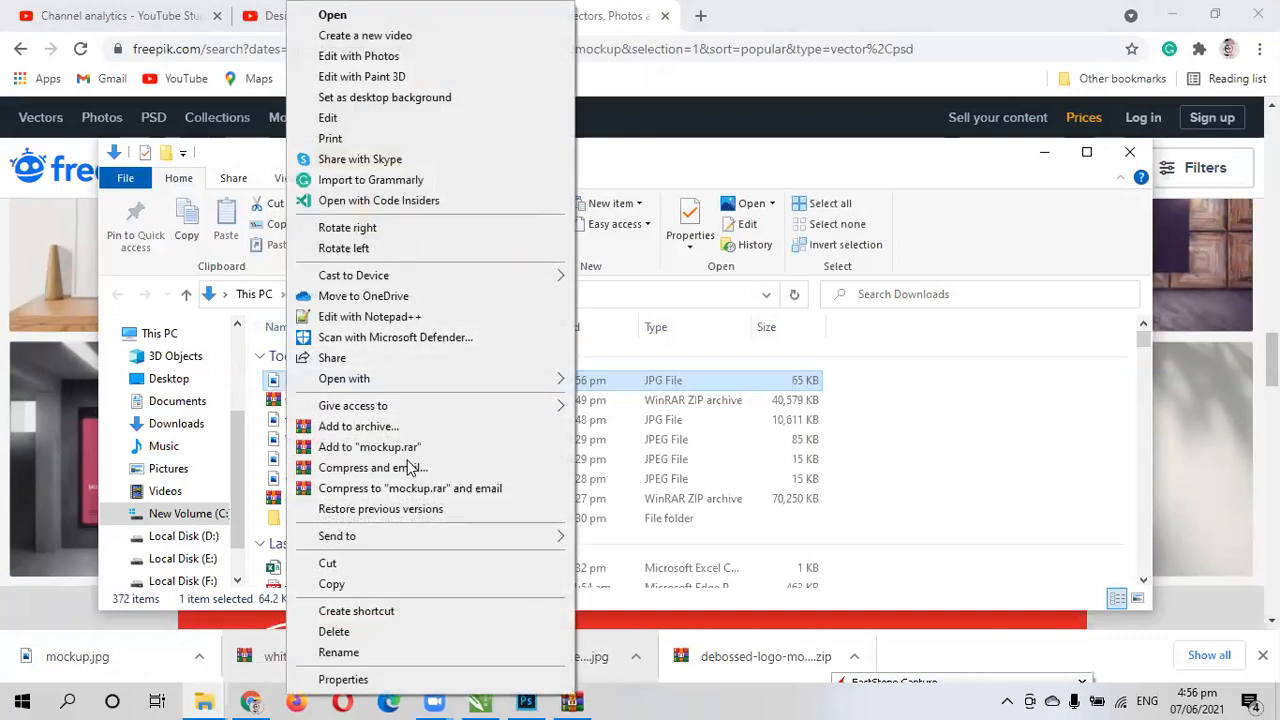
{"action": "mouse_move", "coordinate": [433, 376]}
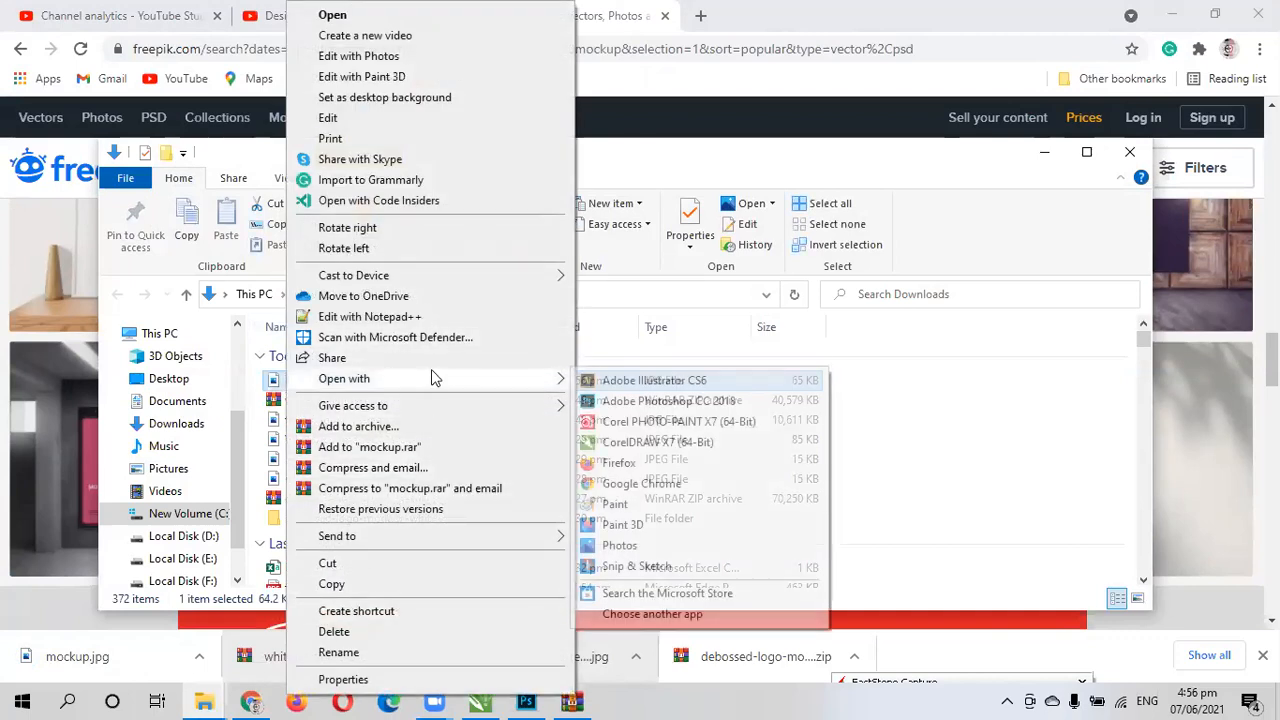
{"action": "left_click", "coordinate": [636, 400]}
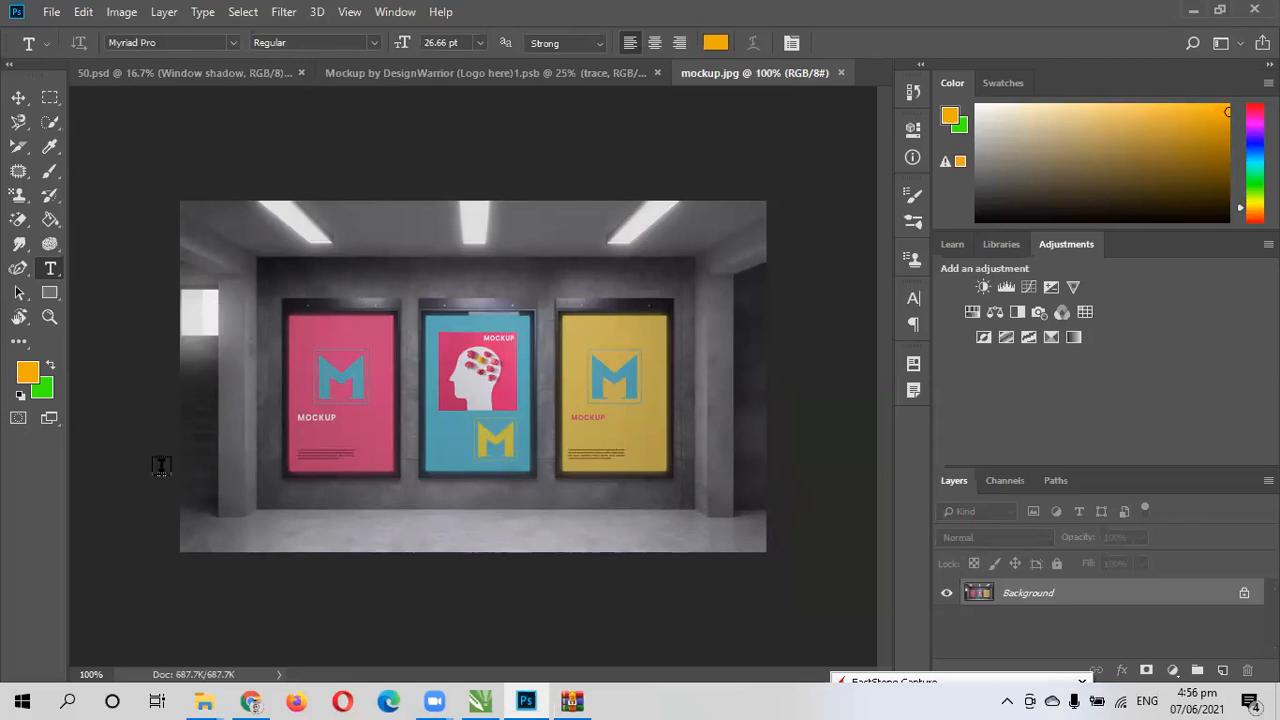
- Add a new layer above the mockup image as a smart object, and look into its contents before closing them
{"action": "left_click", "coordinate": [1224, 672]}
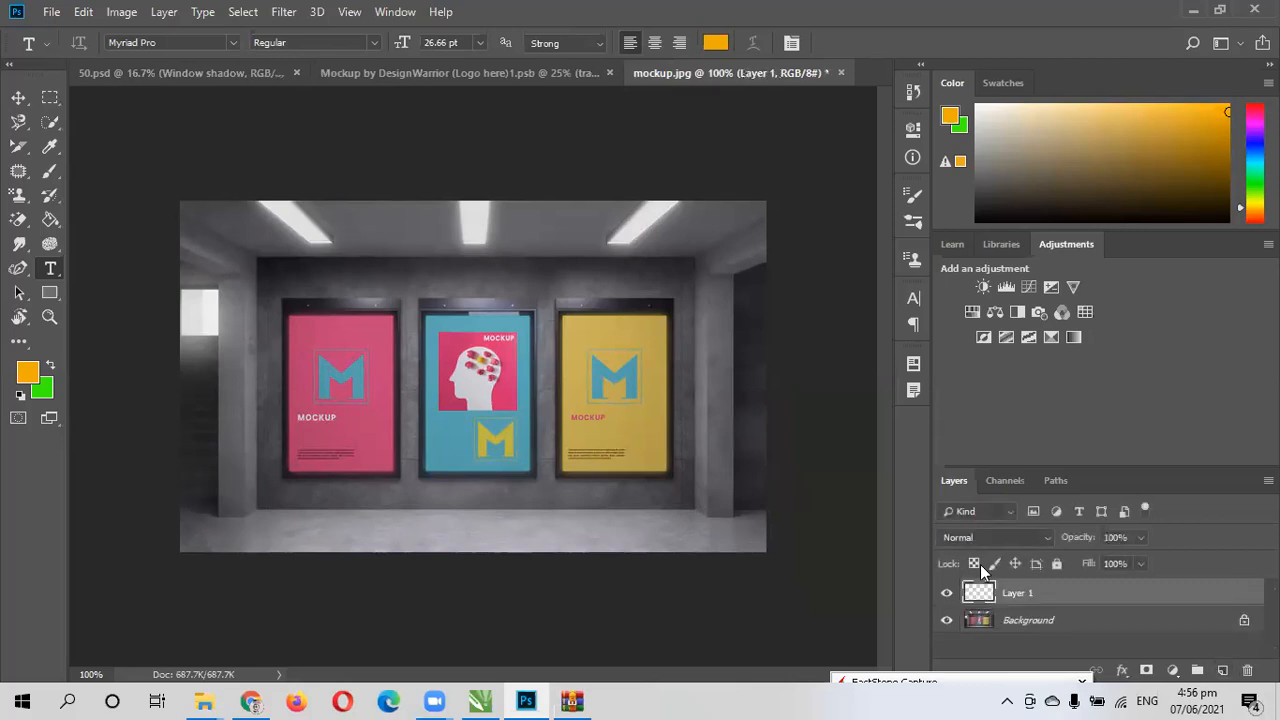
{"action": "right_click", "coordinate": [1010, 597]}
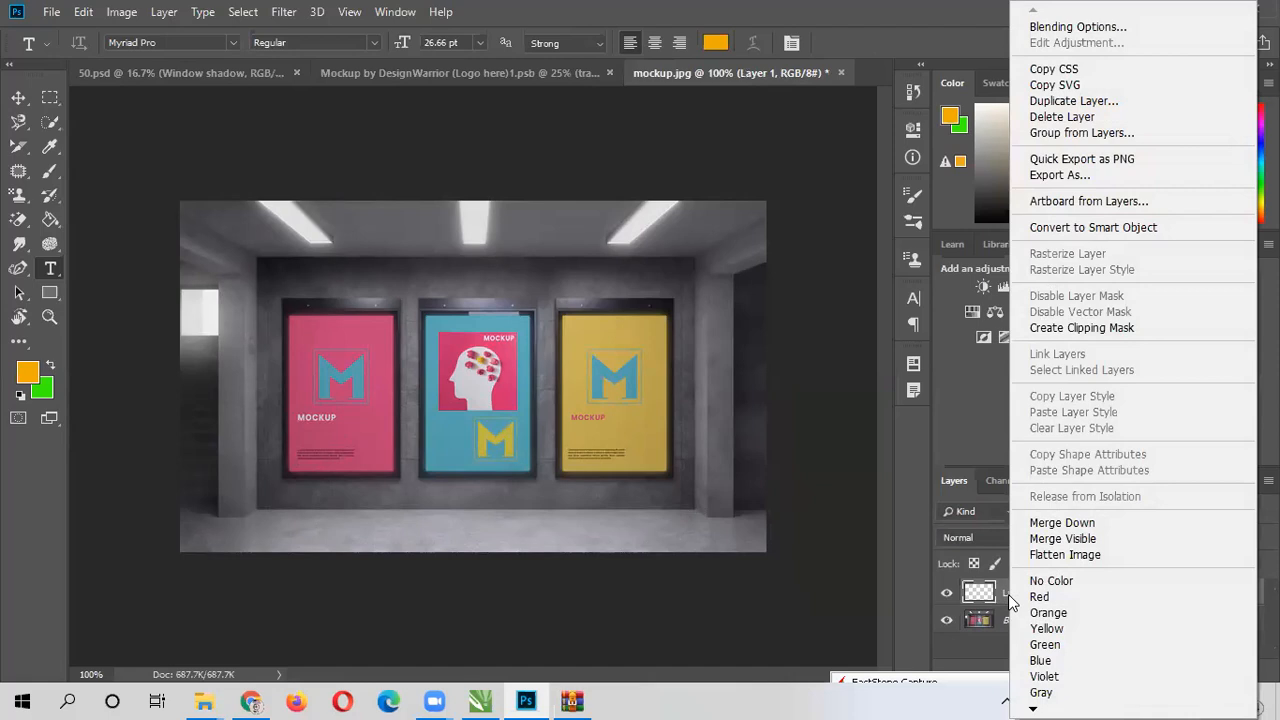
{"action": "left_click", "coordinate": [1125, 235]}
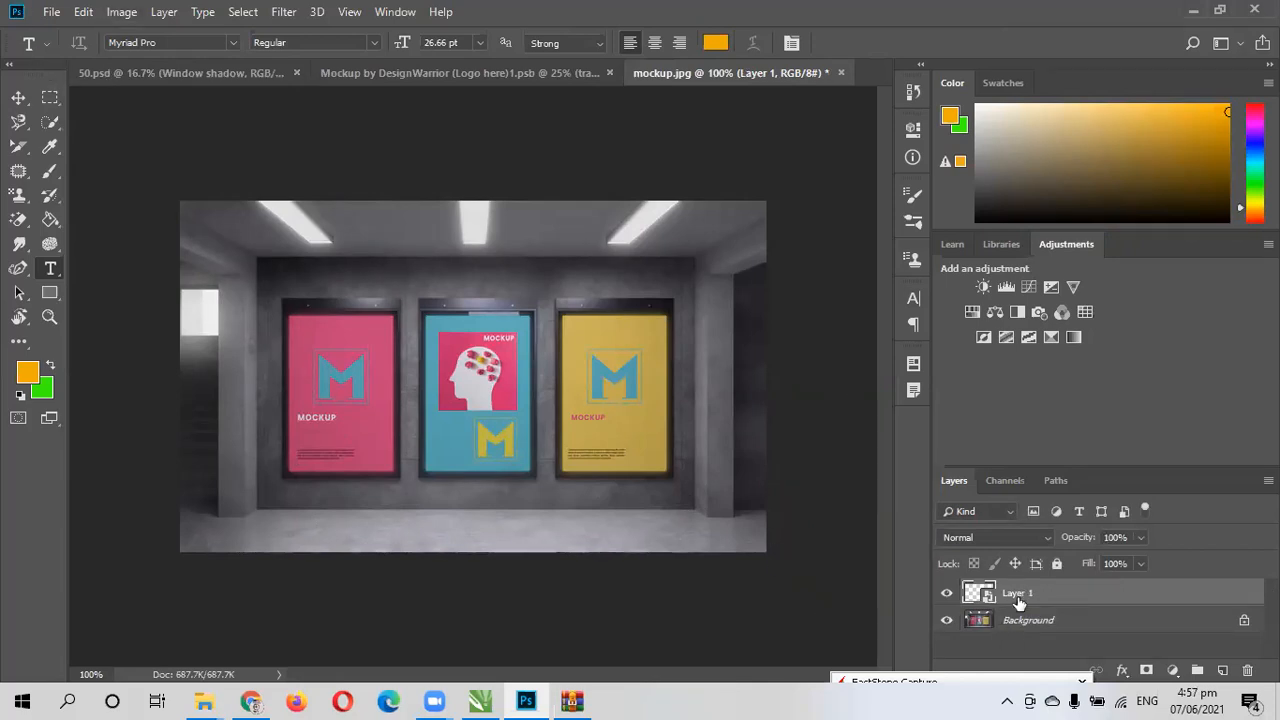
{"action": "double_click", "coordinate": [975, 595]}
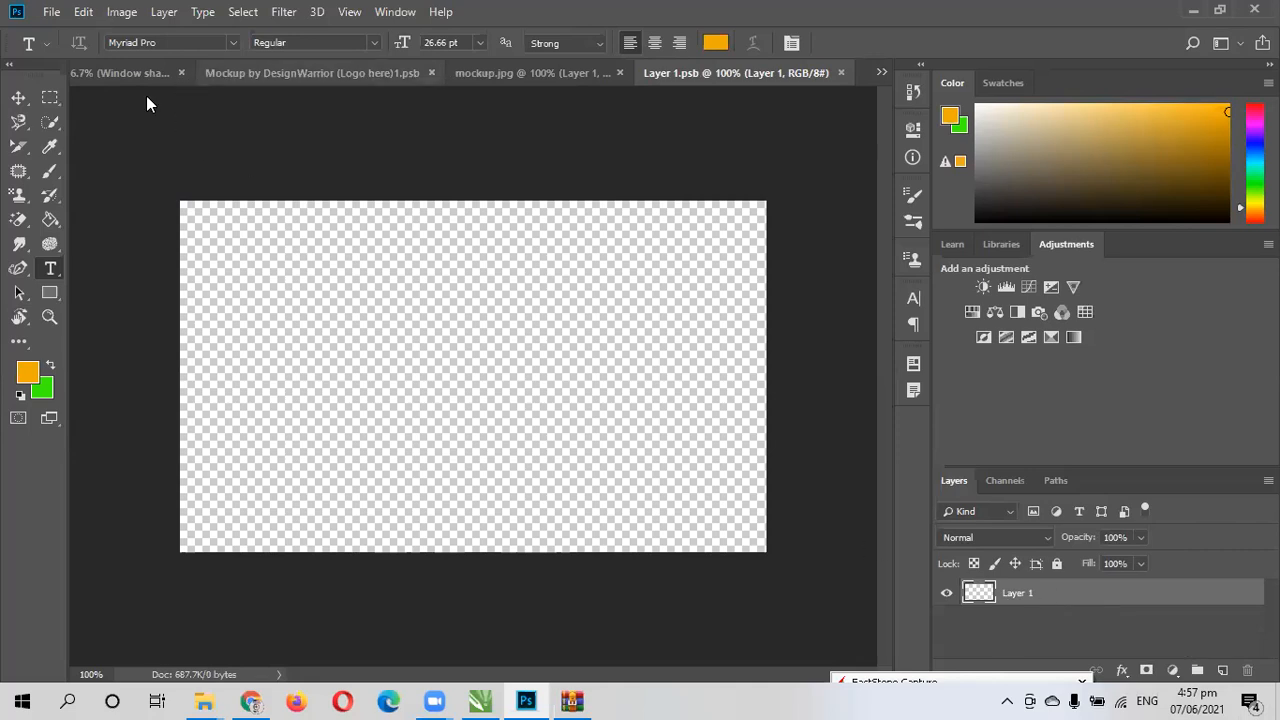
{"action": "left_click", "coordinate": [842, 72]}
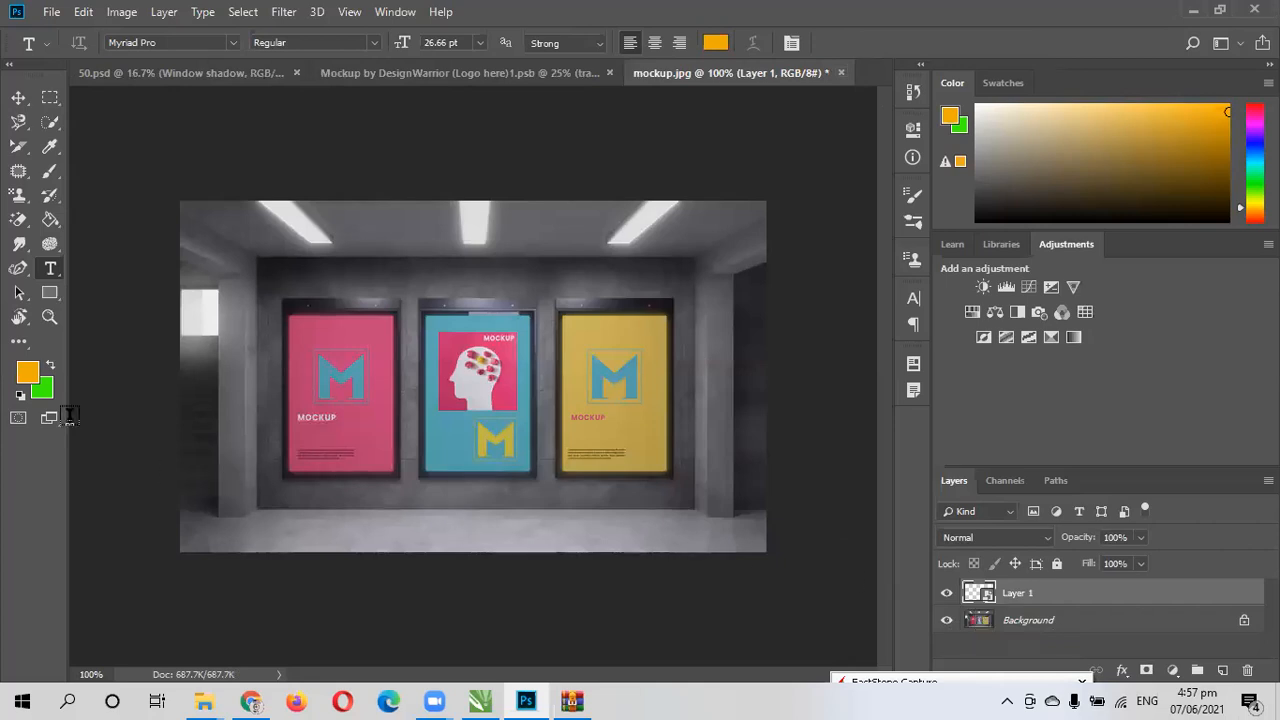
- Set the foreground color to PANTONE 120 C and fill Layer 1 with it, accepting rasterization of the smart object
{"action": "left_click", "coordinate": [27, 378]}
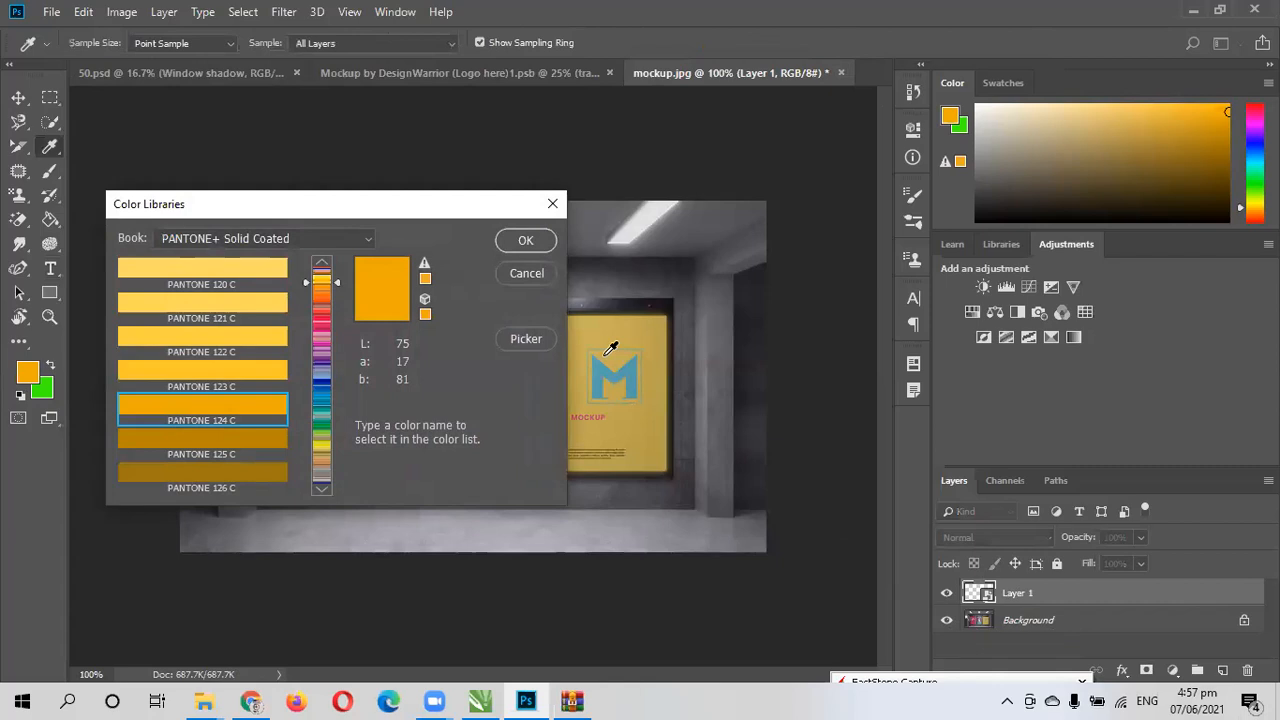
{"action": "left_click", "coordinate": [131, 258]}
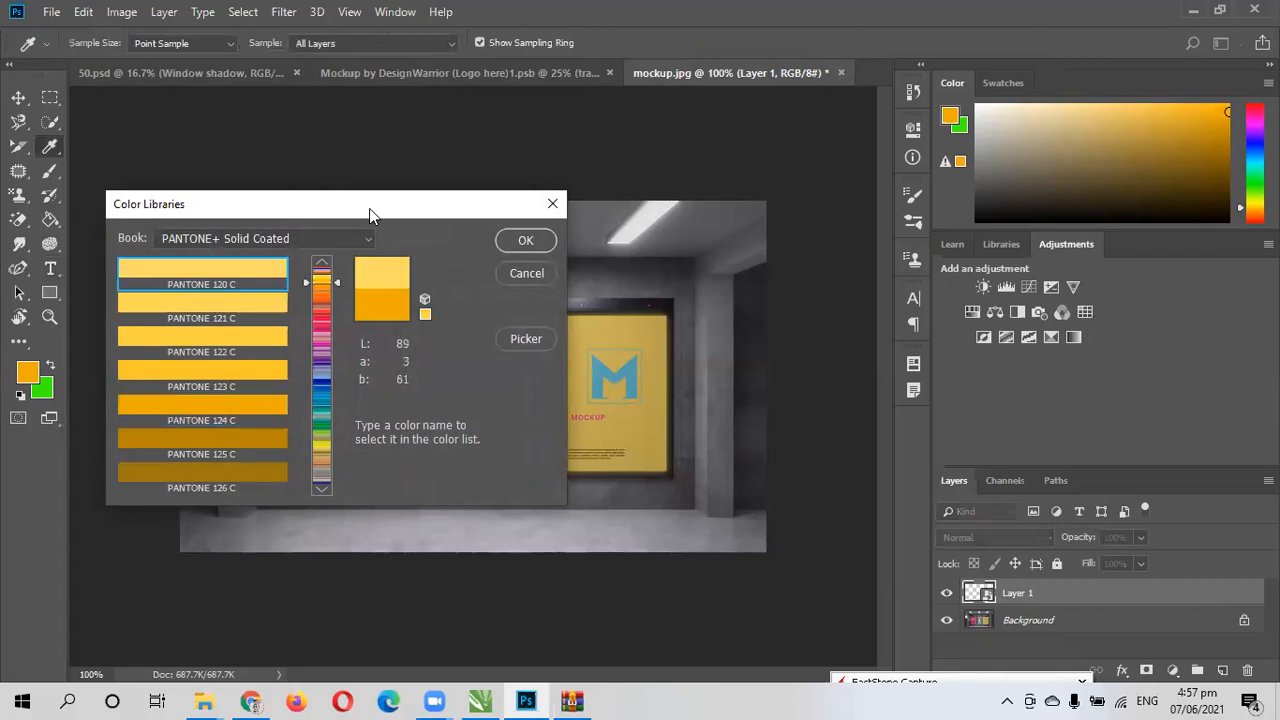
{"action": "left_click", "coordinate": [524, 240]}
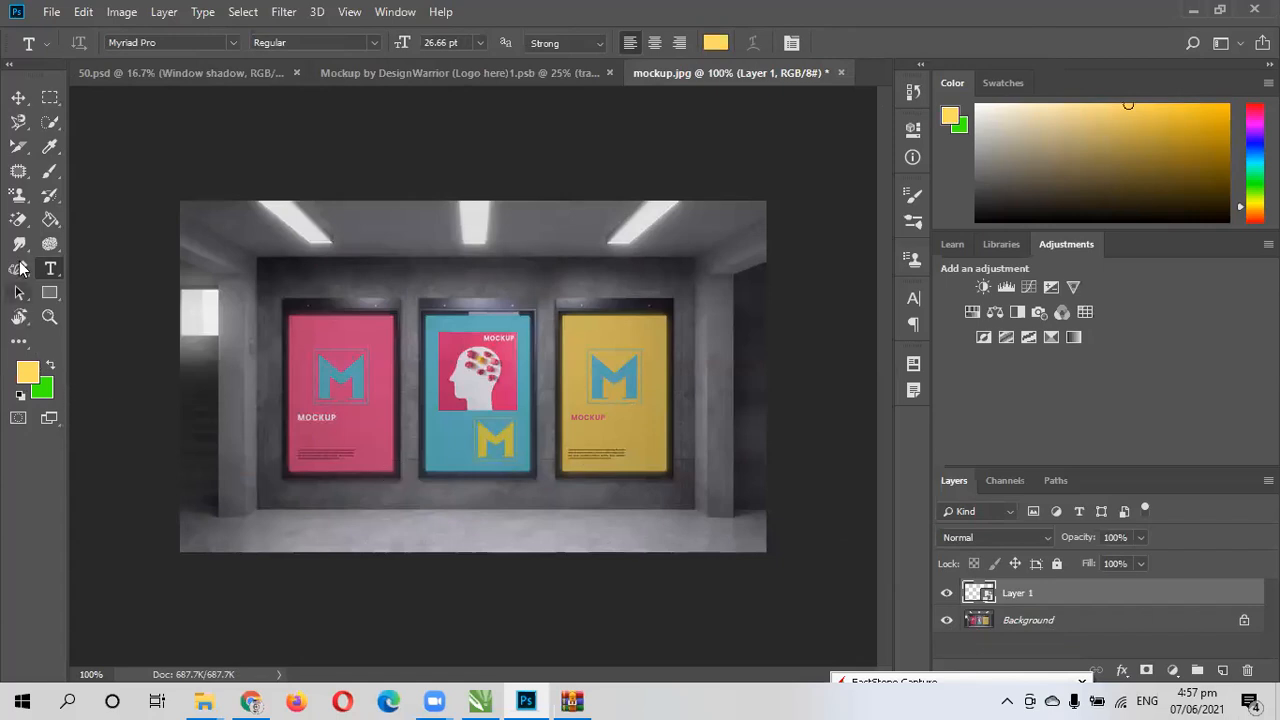
{"action": "left_click", "coordinate": [51, 219]}
{"action": "left_click", "coordinate": [269, 228]}
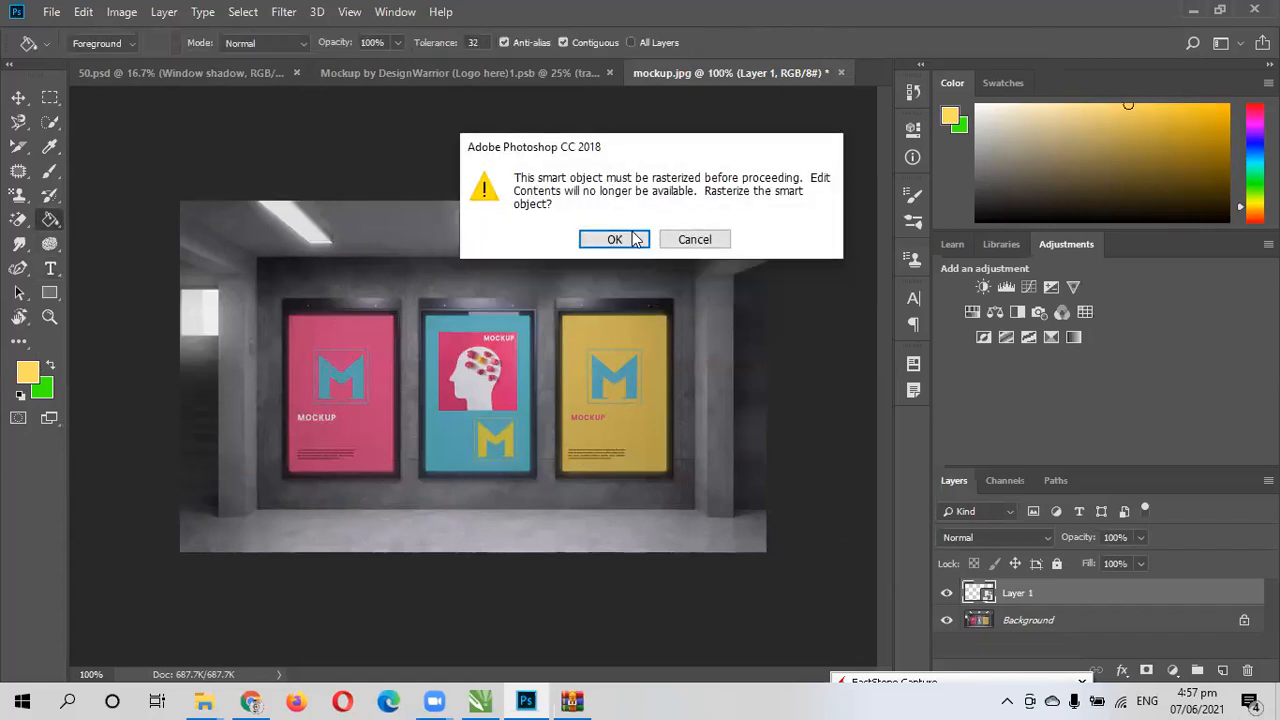
{"action": "left_click", "coordinate": [614, 285]}
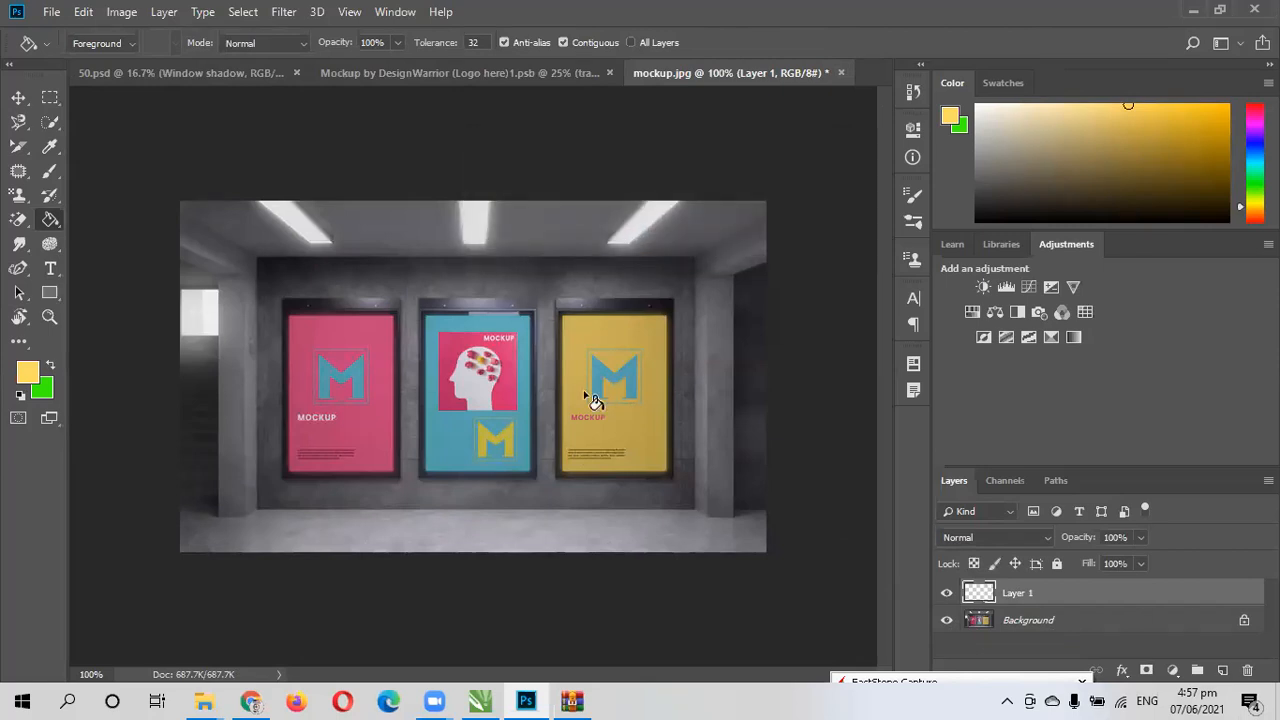
{"action": "left_click", "coordinate": [538, 448]}
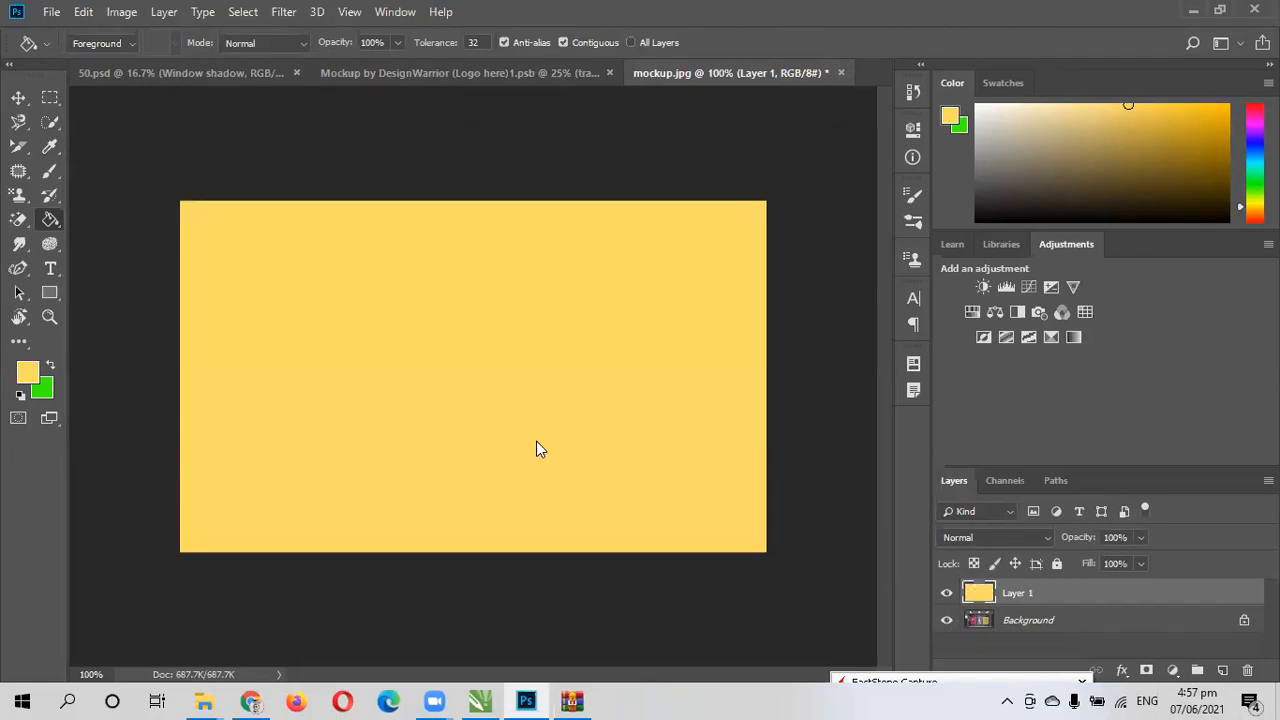
- Reduce the yellow layer's fill to 59% so the posters show through it
{"action": "left_click", "coordinate": [1140, 565]}
{"action": "left_click_drag", "start_coordinate": [1140, 577], "coordinate": [1061, 587]}
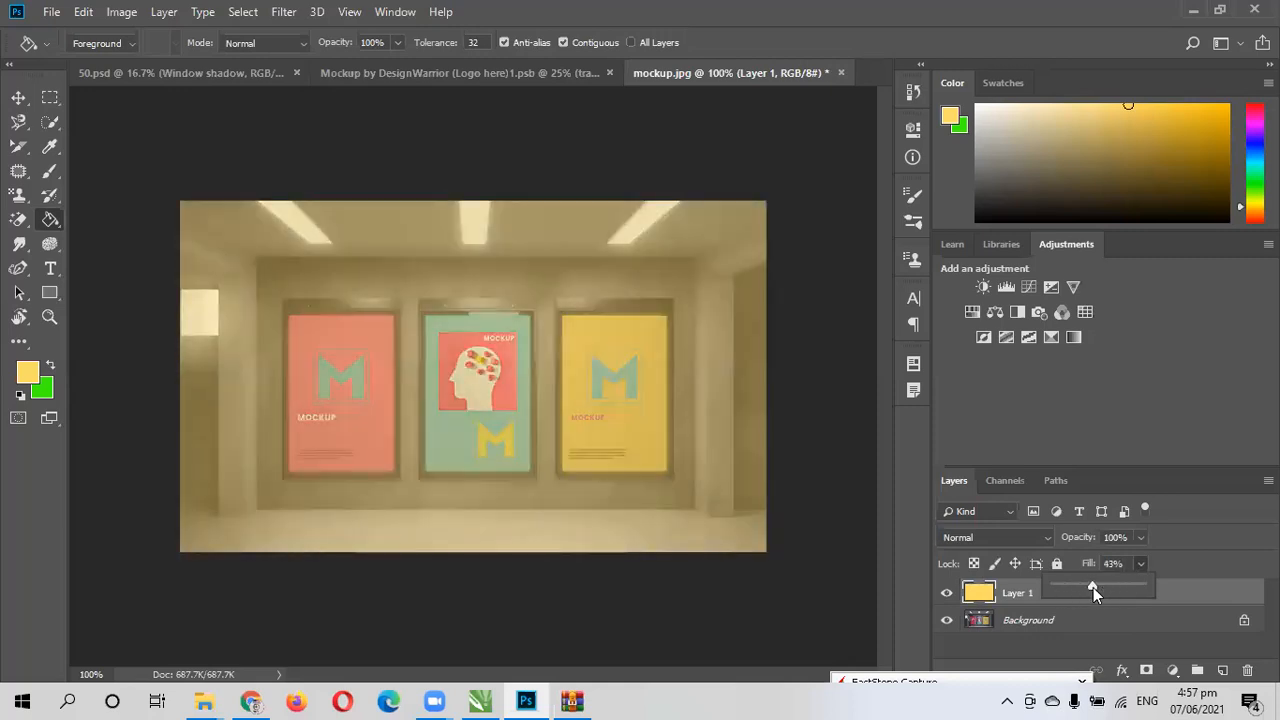
{"action": "key", "text": "ctrl+t"}
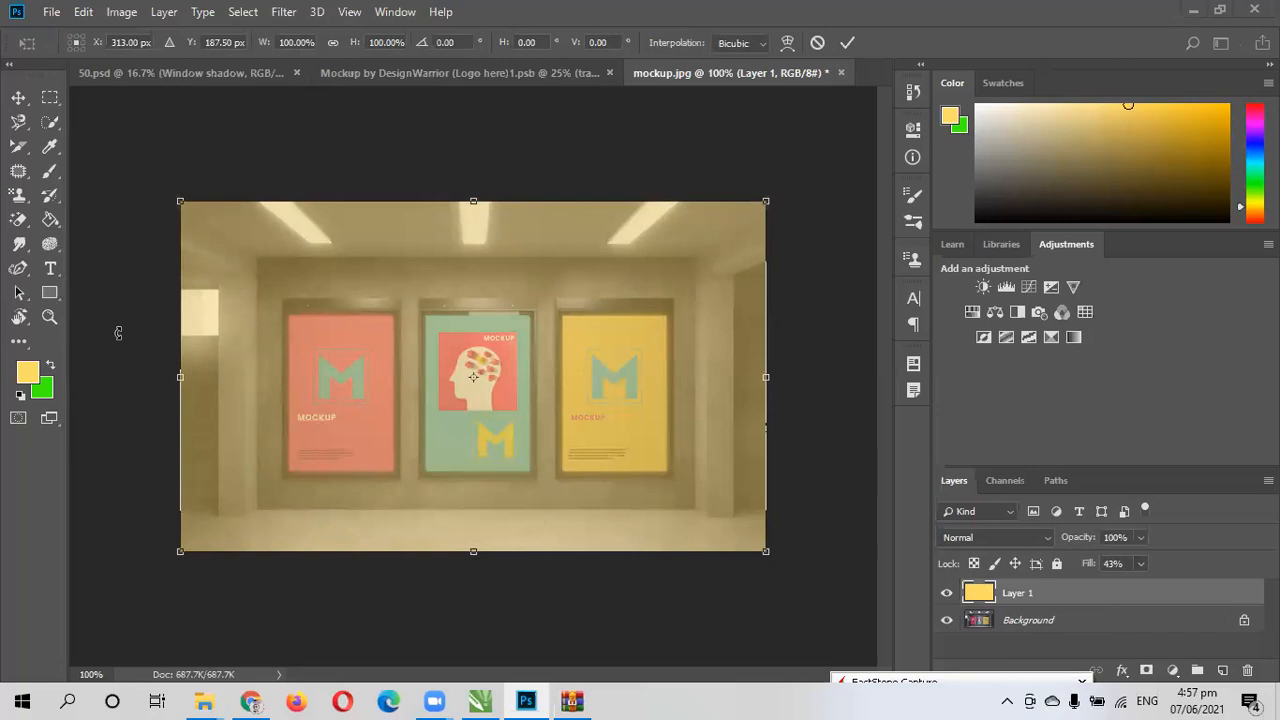
{"action": "left_click", "coordinate": [1141, 564]}
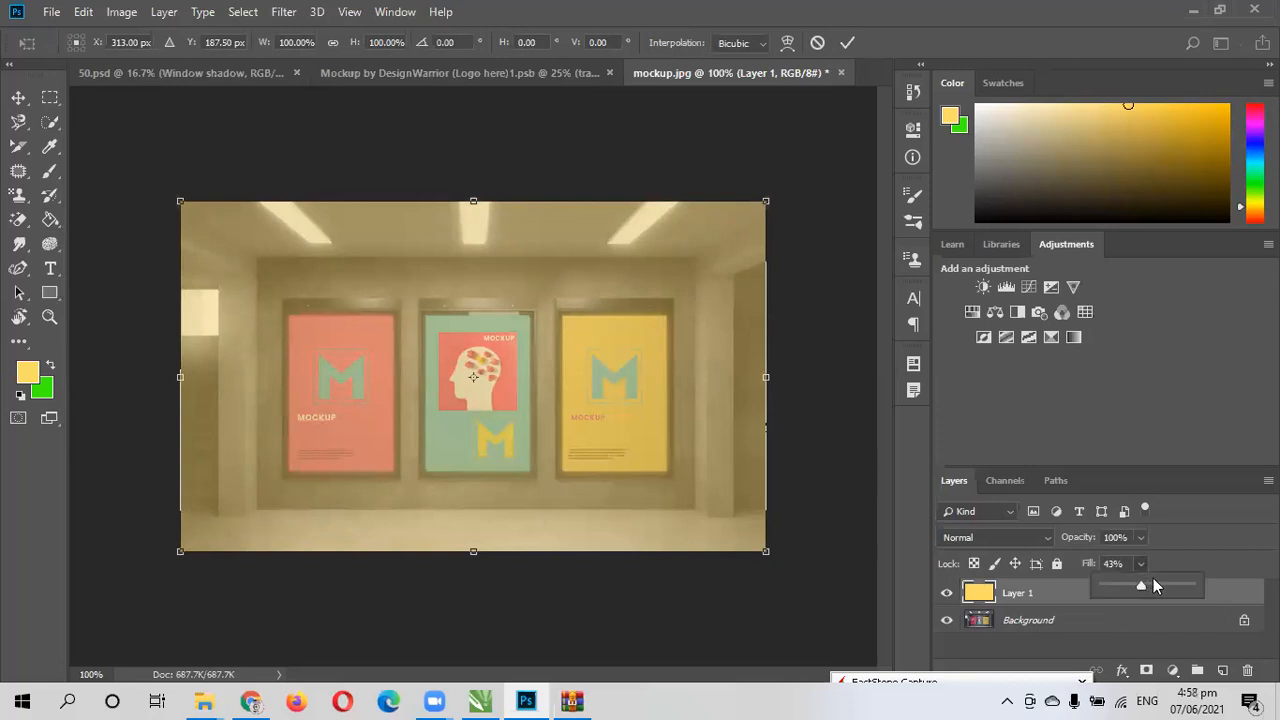
{"action": "left_click", "coordinate": [1154, 586]}
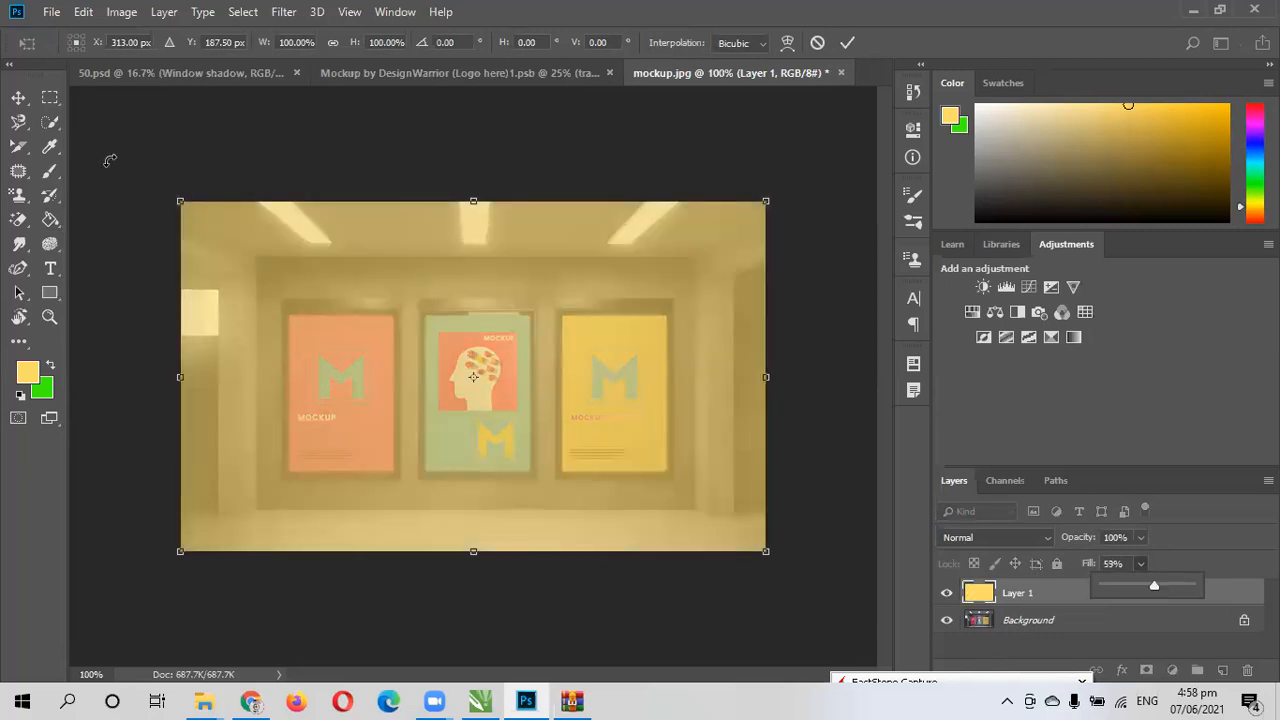
- Scale the yellow layer down so it covers only the third poster, and apply the transformation
{"action": "left_click_drag", "start_coordinate": [186, 206], "coordinate": [564, 320]}
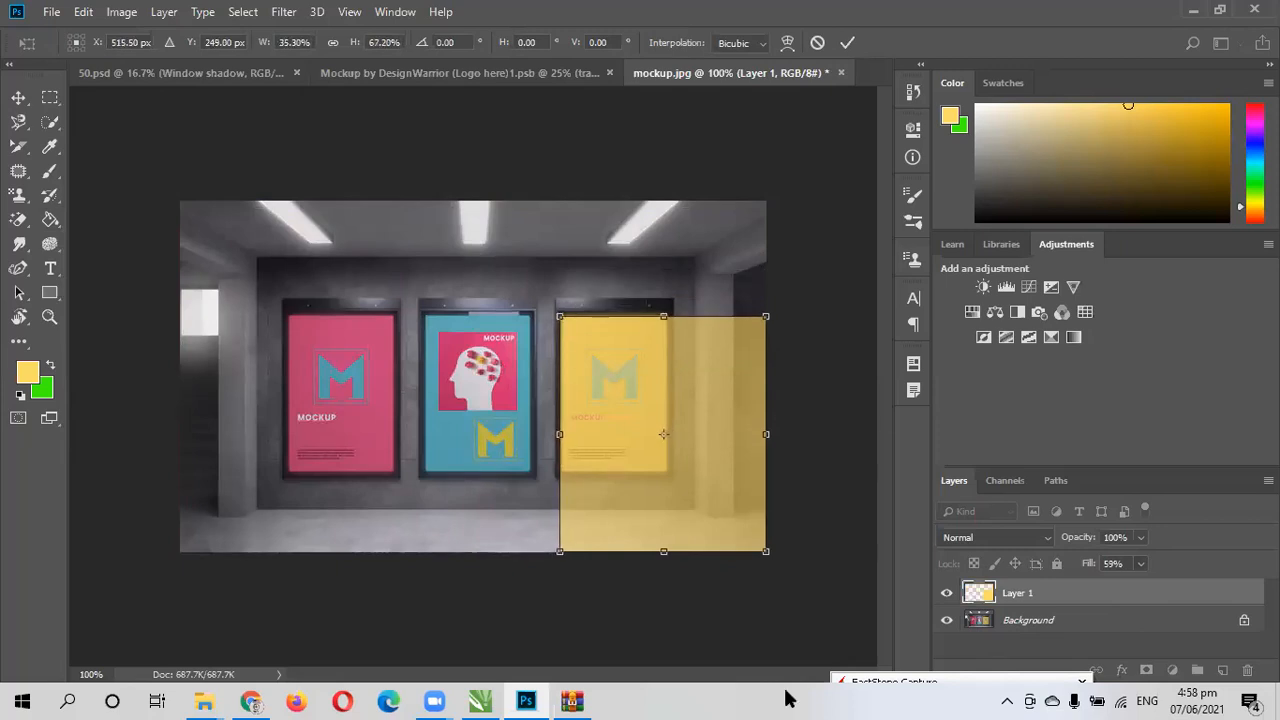
{"action": "left_click_drag", "start_coordinate": [764, 551], "coordinate": [670, 470]}
{"action": "left_click", "coordinate": [847, 43]}
- Move the yellow layer onto the middle poster and fit its edges by scaling it to about 94% width and 103% height
{"action": "key", "text": "g"}
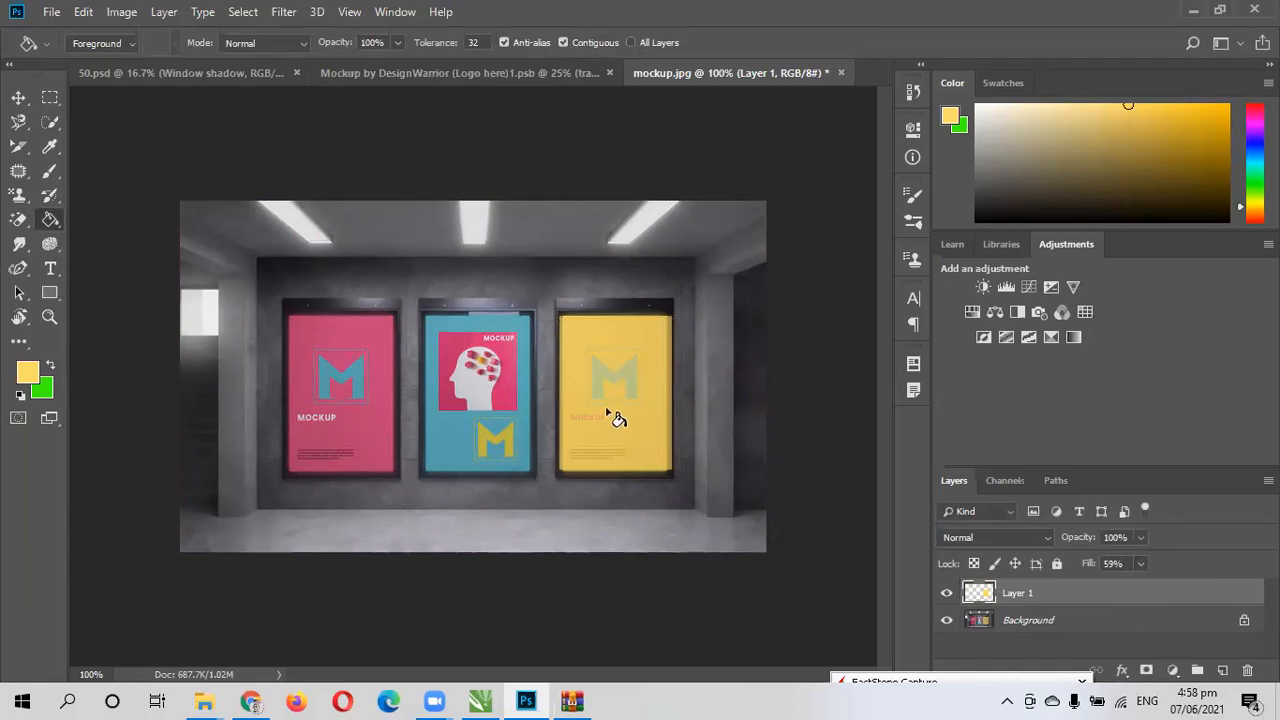
{"action": "key", "text": "z"}
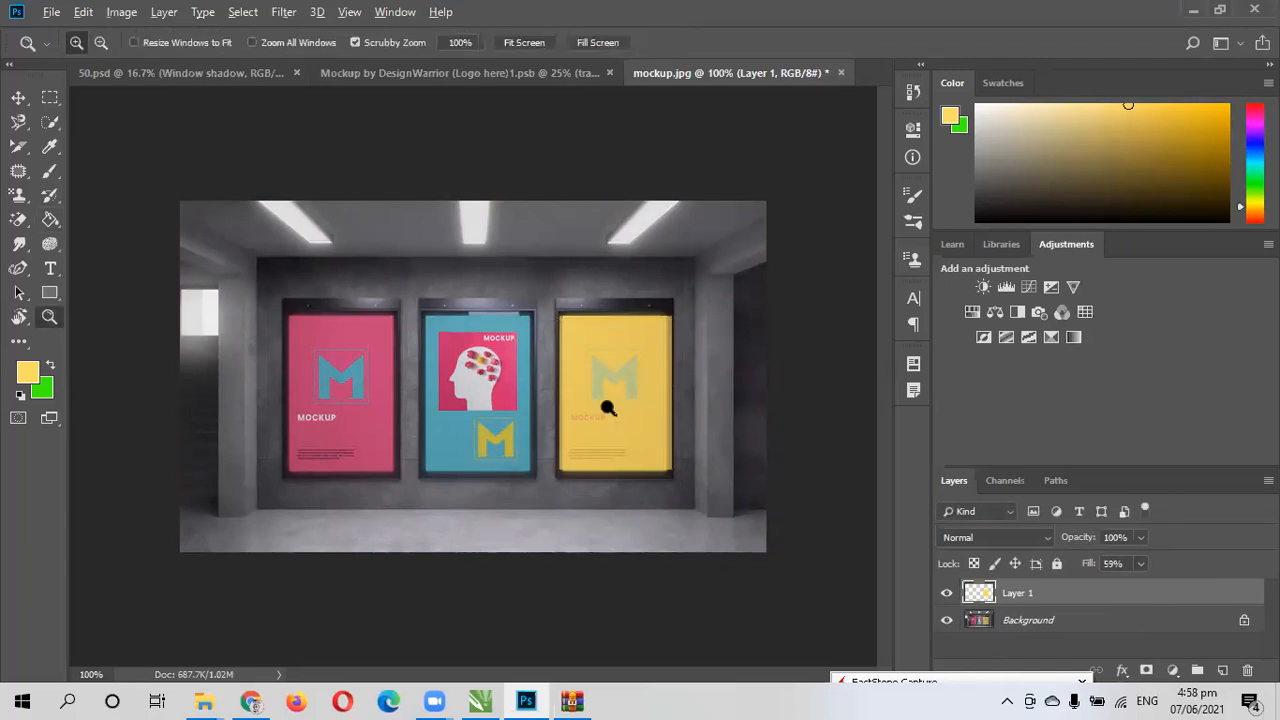
{"action": "left_click", "coordinate": [608, 408]}
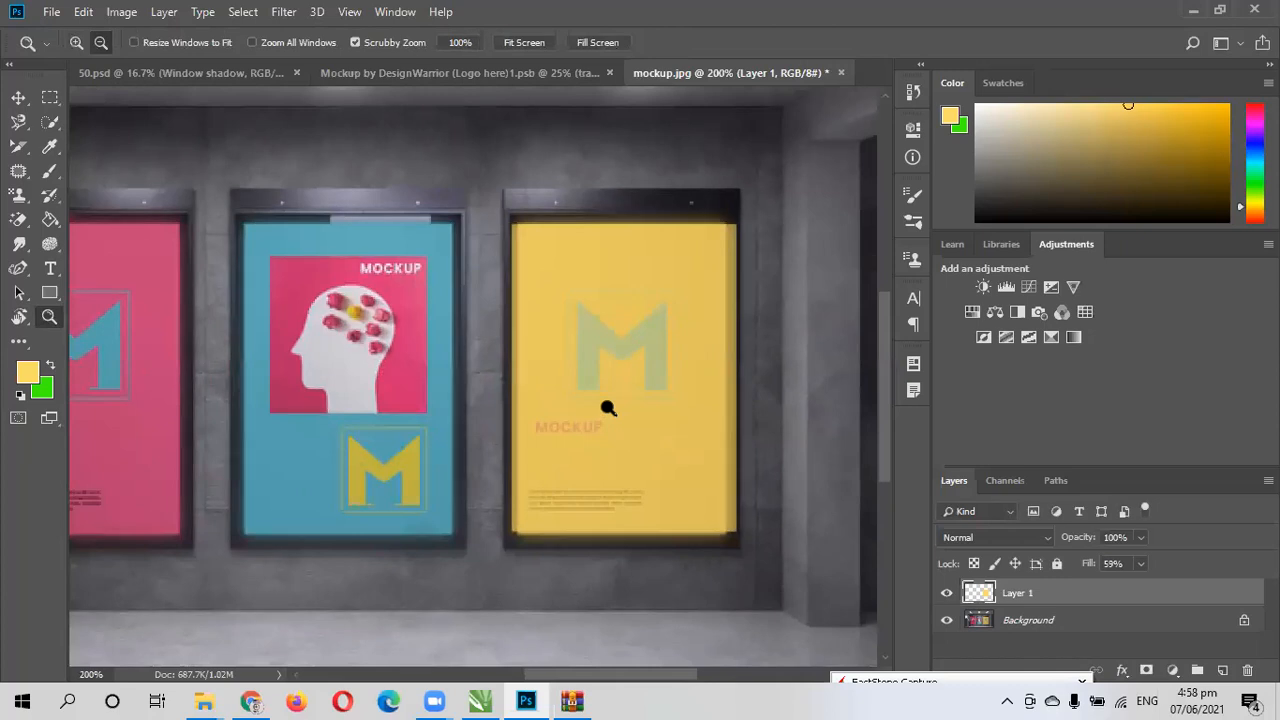
{"action": "key", "text": "ctrl+t"}
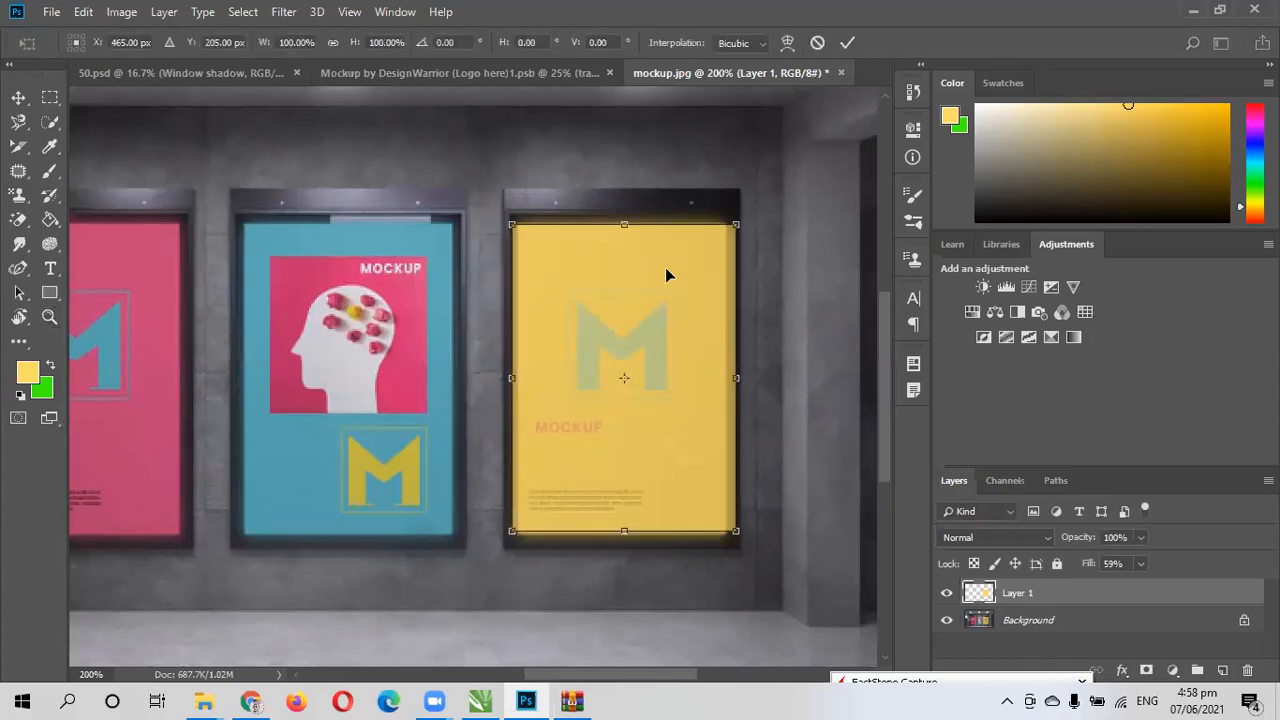
{"action": "scroll", "coordinate": [665, 270], "scroll_direction": "up", "scroll_amount": 1}
{"action": "left_click_drag", "start_coordinate": [635, 370], "coordinate": [366, 367]}
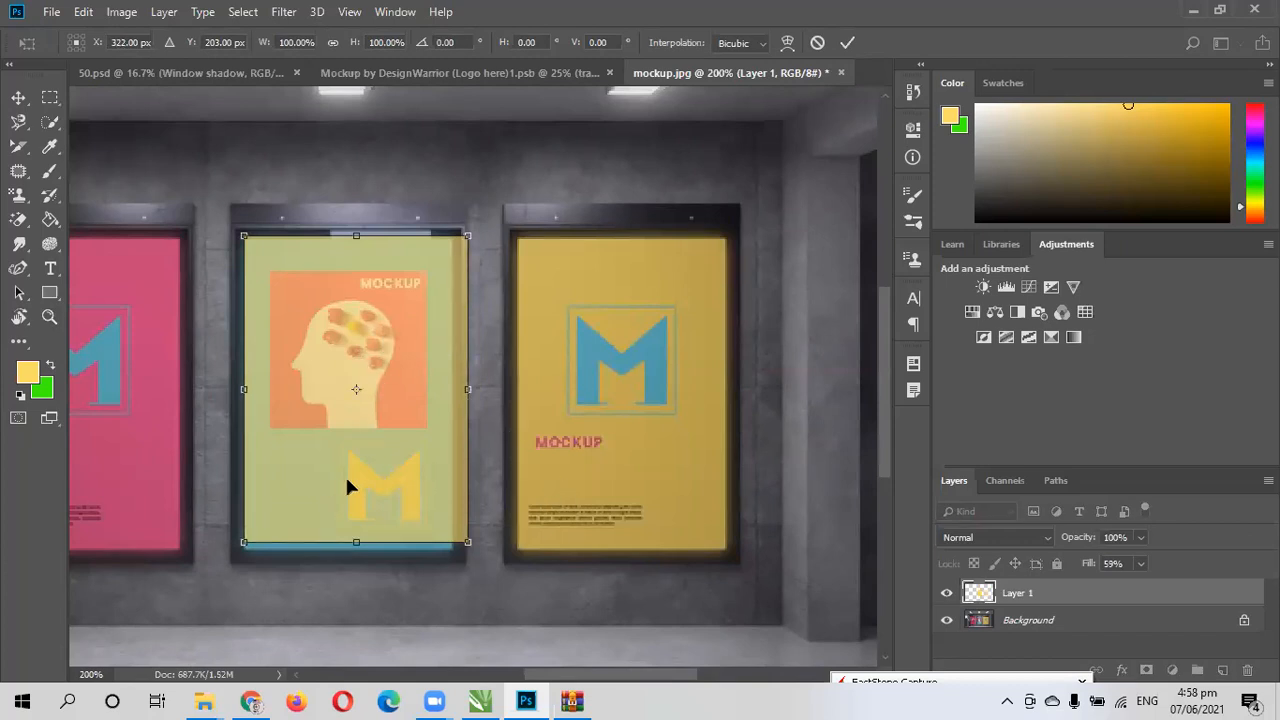
{"action": "scroll", "coordinate": [347, 486], "scroll_direction": "up", "scroll_amount": 1}
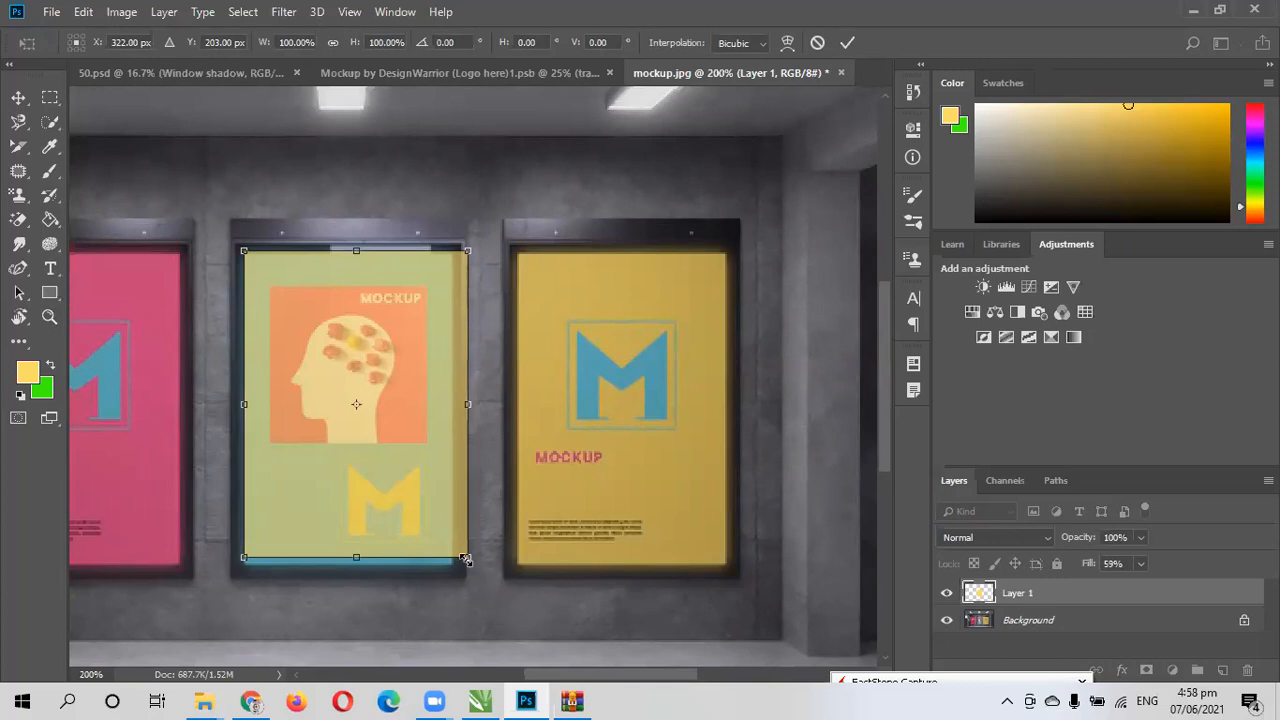
{"action": "left_click_drag", "start_coordinate": [358, 554], "coordinate": [358, 563]}
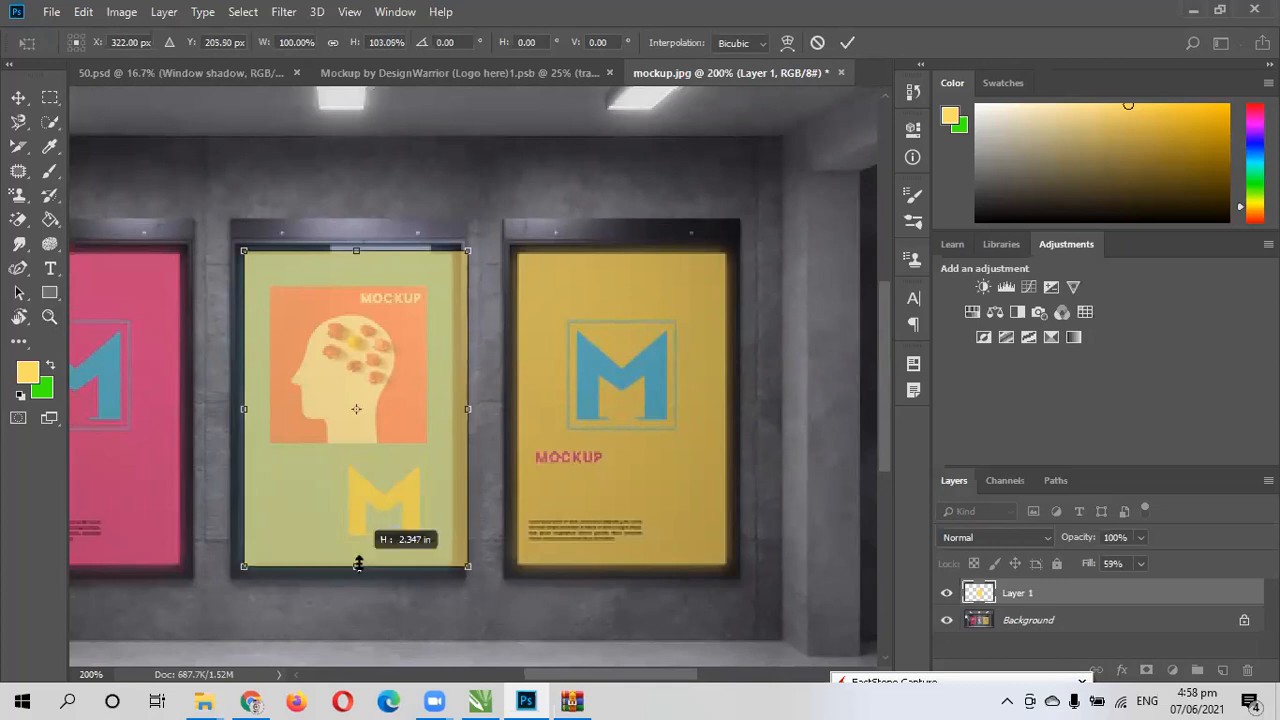
{"action": "mouse_move", "coordinate": [467, 409]}
{"action": "left_mouse_down"}
{"action": "mouse_move", "coordinate": [443, 410]}
{"action": "mouse_move", "coordinate": [455, 410]}
{"action": "left_mouse_up"}
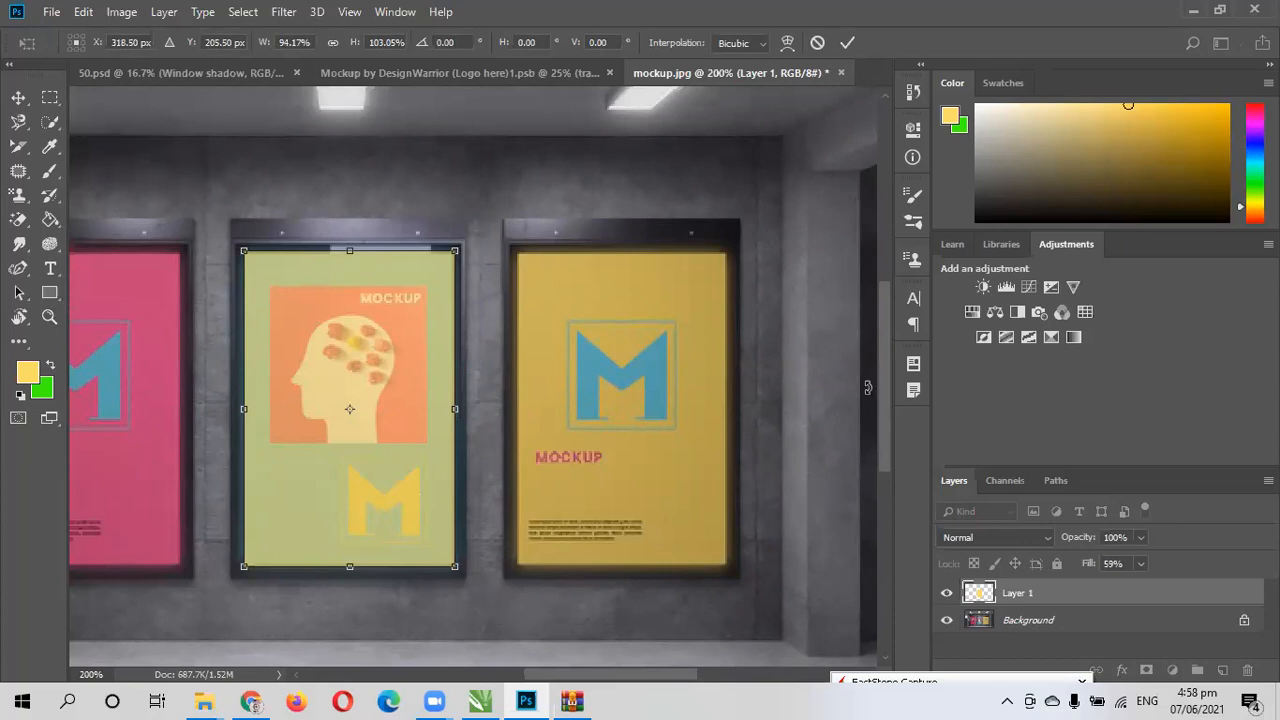
{"action": "left_click_drag", "start_coordinate": [886, 384], "coordinate": [887, 426]}
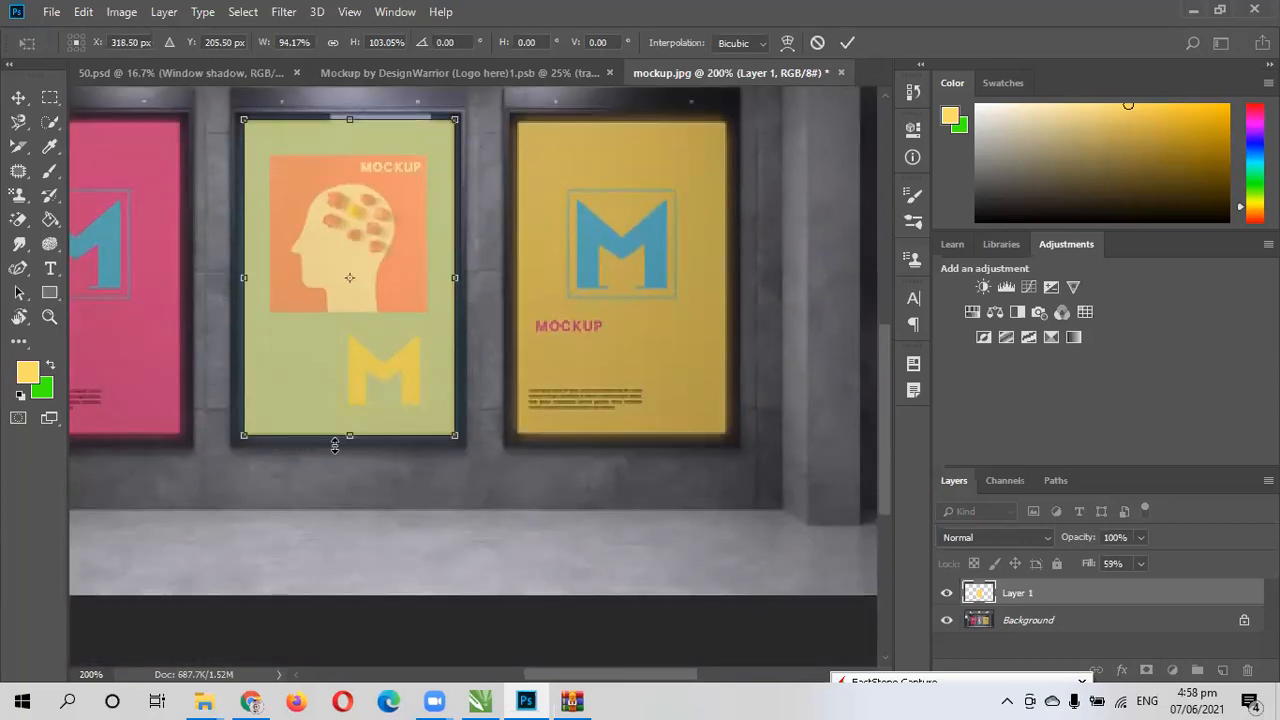
{"action": "left_click", "coordinate": [847, 42]}
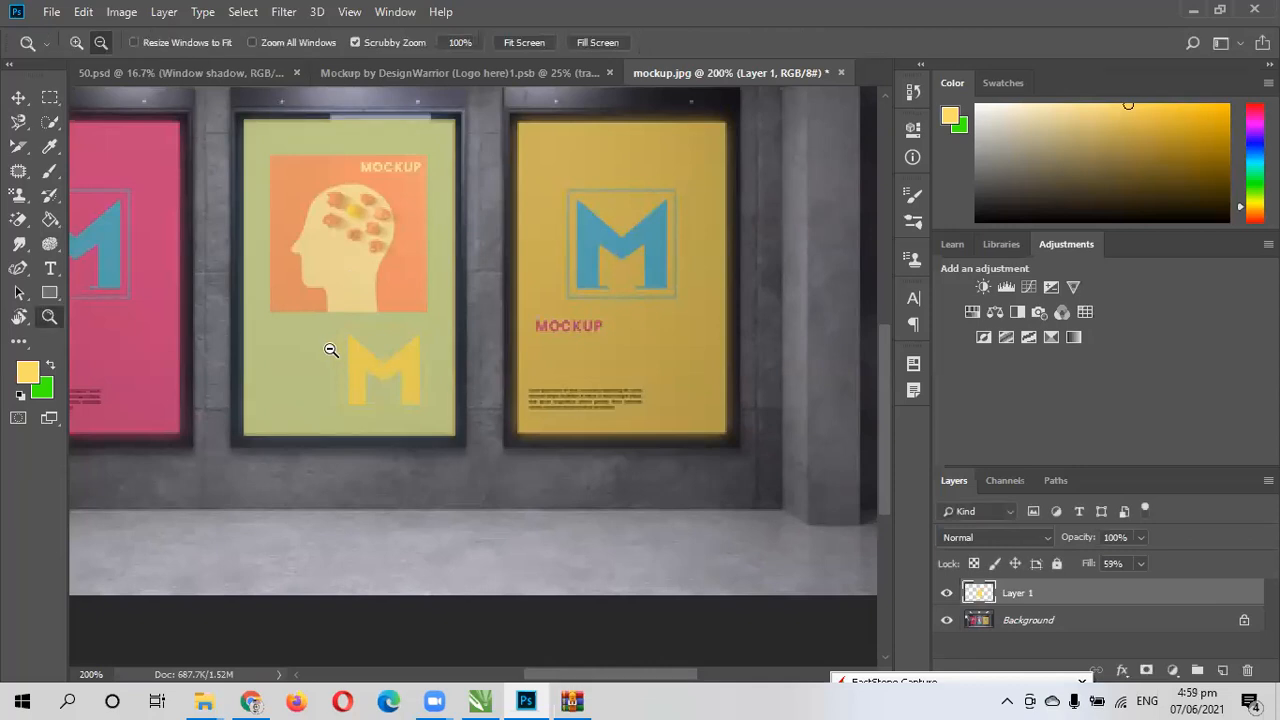
- Set the yellow layer's fill to 100% and check its edges against the middle poster's frame
{"action": "left_click", "coordinate": [331, 348]}
{"action": "left_click", "coordinate": [331, 349]}
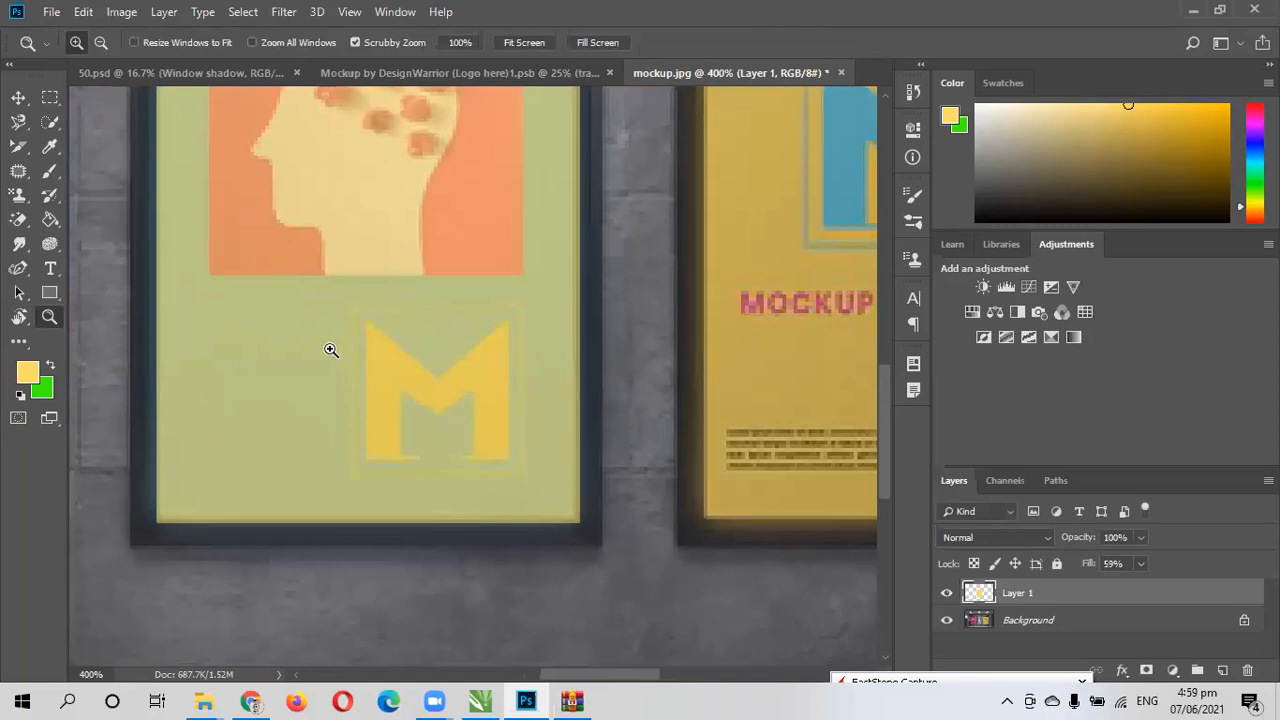
{"action": "scroll", "coordinate": [331, 349], "scroll_direction": "down", "scroll_amount": 2}
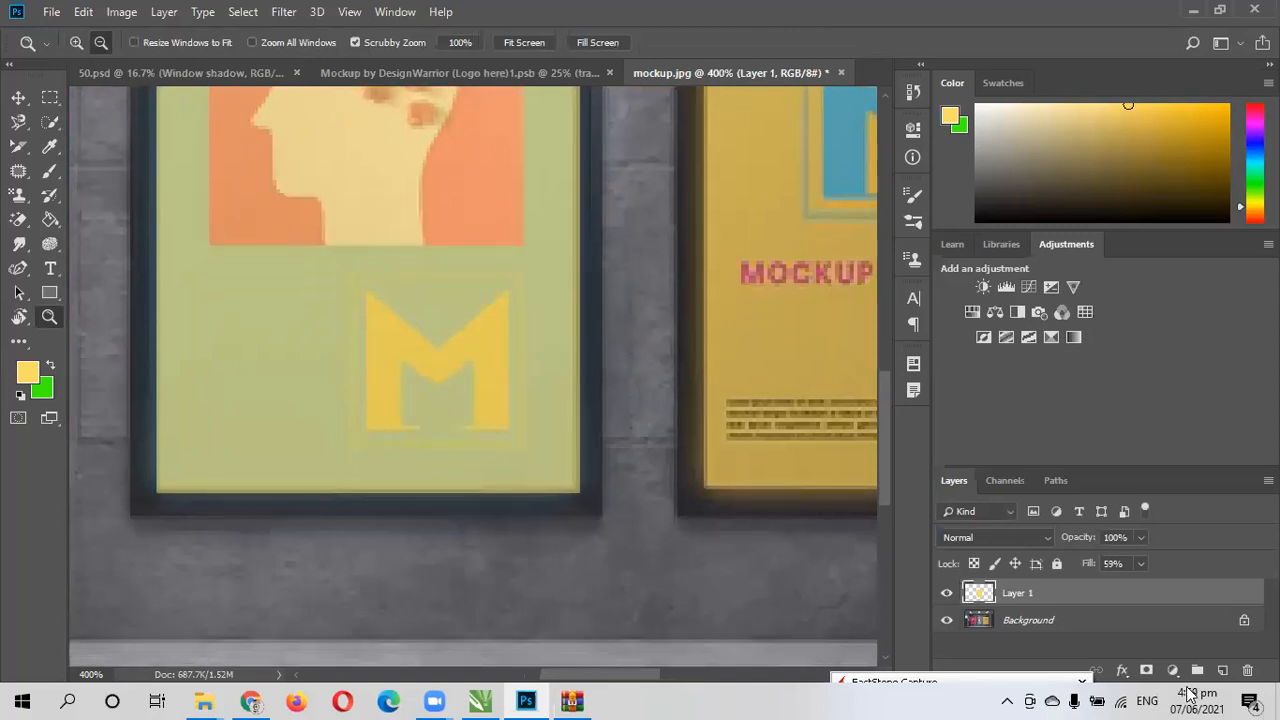
{"action": "left_click", "coordinate": [1141, 565]}
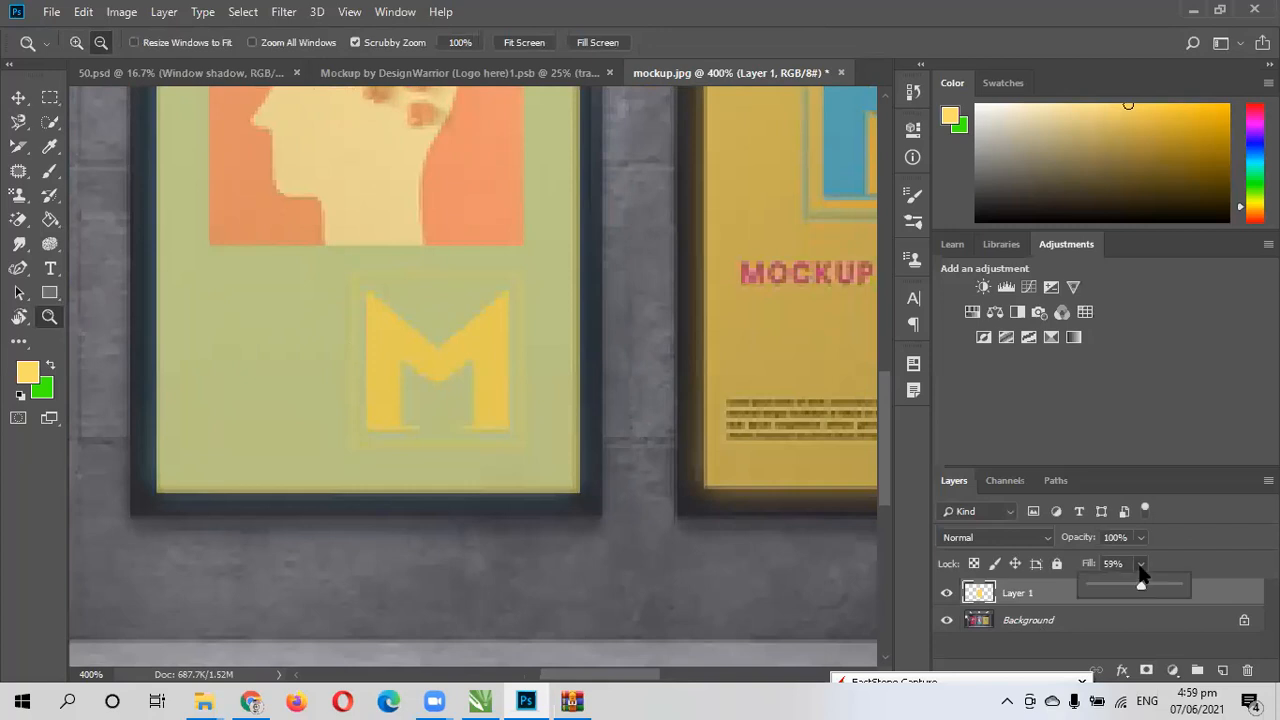
{"action": "left_click", "coordinate": [1181, 585]}
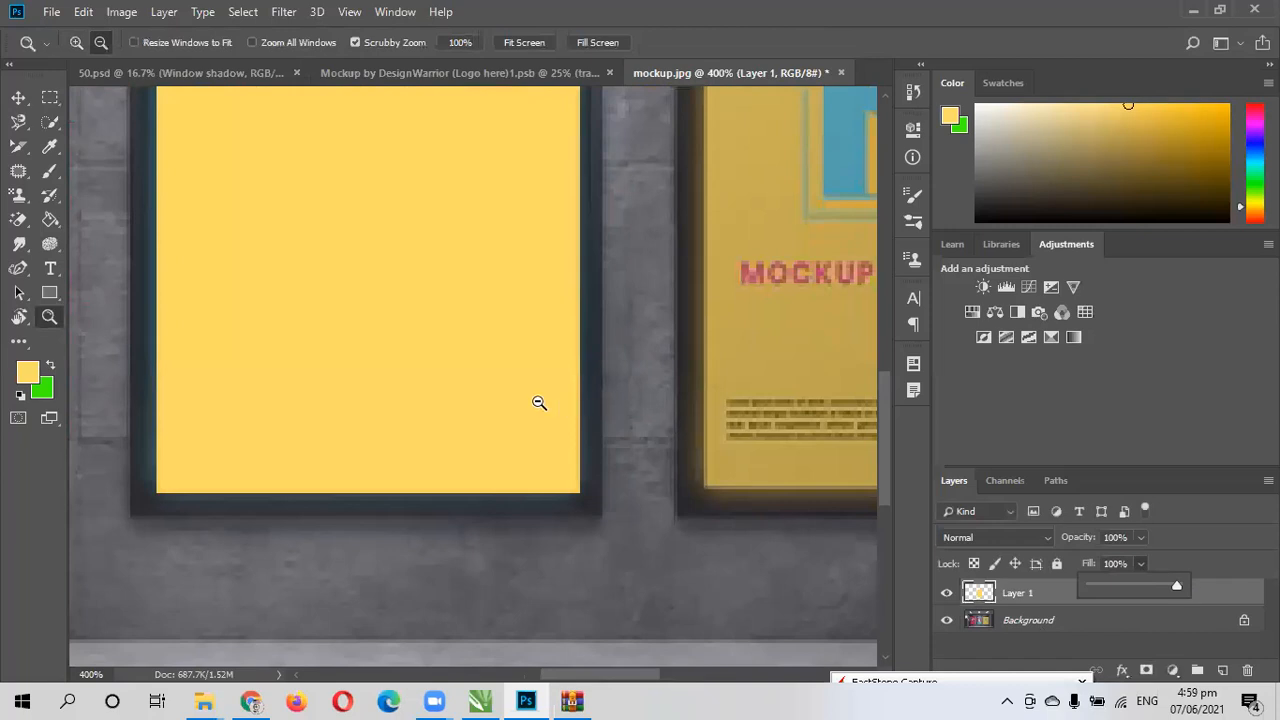
{"action": "scroll", "coordinate": [537, 403], "scroll_direction": "up", "scroll_amount": 3}
{"action": "scroll", "coordinate": [537, 406], "scroll_direction": "up", "scroll_amount": 4}
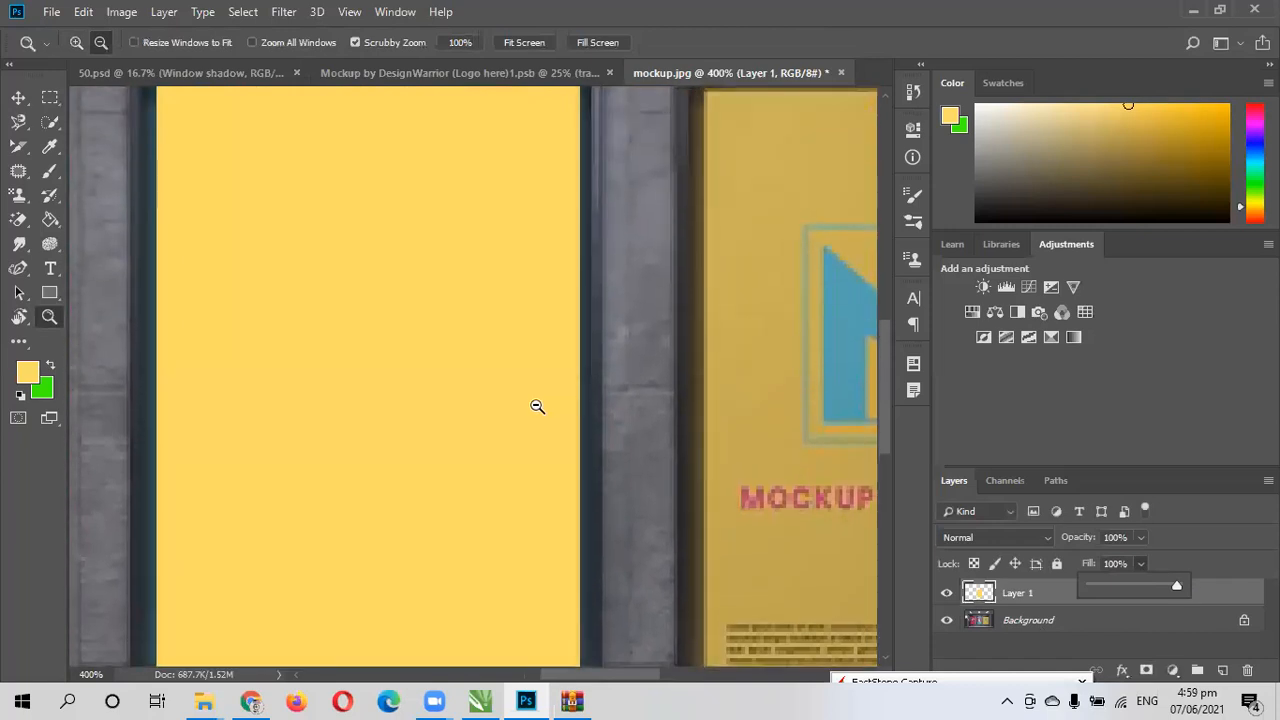
{"action": "scroll", "coordinate": [537, 406], "scroll_direction": "down", "scroll_amount": 5}
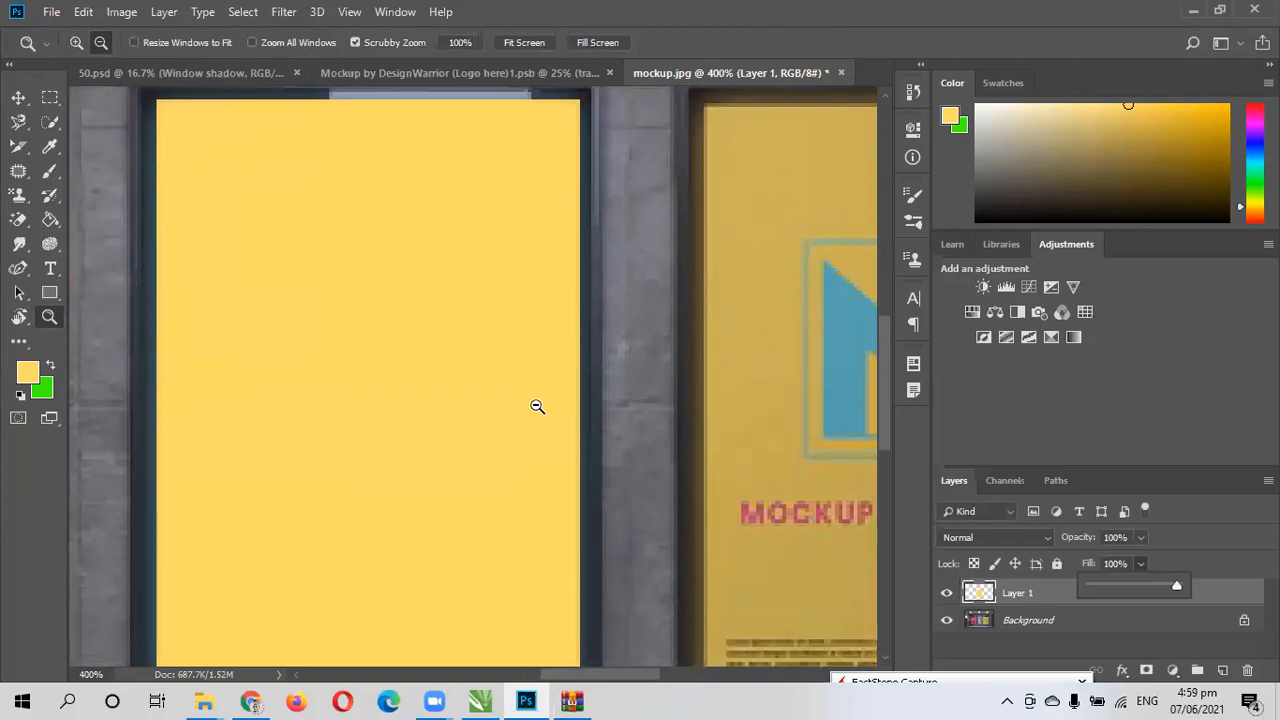
{"action": "scroll", "coordinate": [537, 406], "scroll_direction": "down", "scroll_amount": 1}
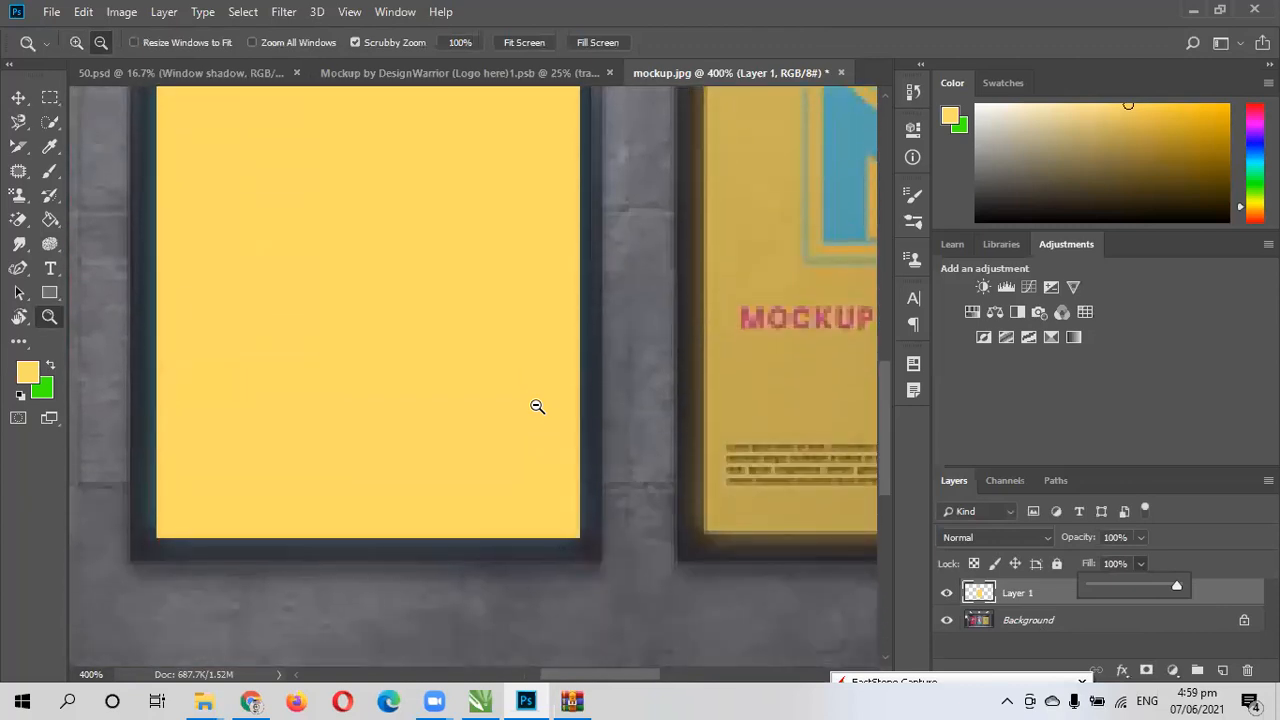
{"action": "left_click", "coordinate": [1212, 523]}
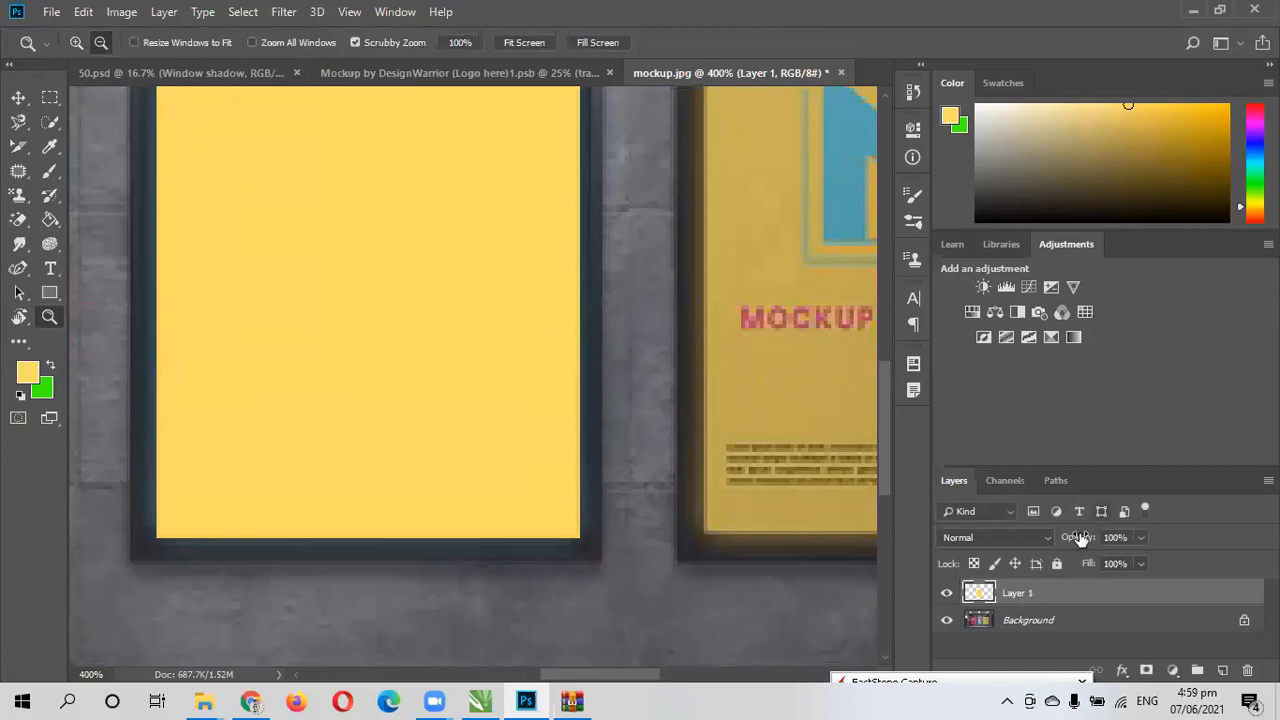
- Examine the yellow layer's dimensions and position, and look into its blending options without changing them
{"action": "left_click", "coordinate": [914, 128]}
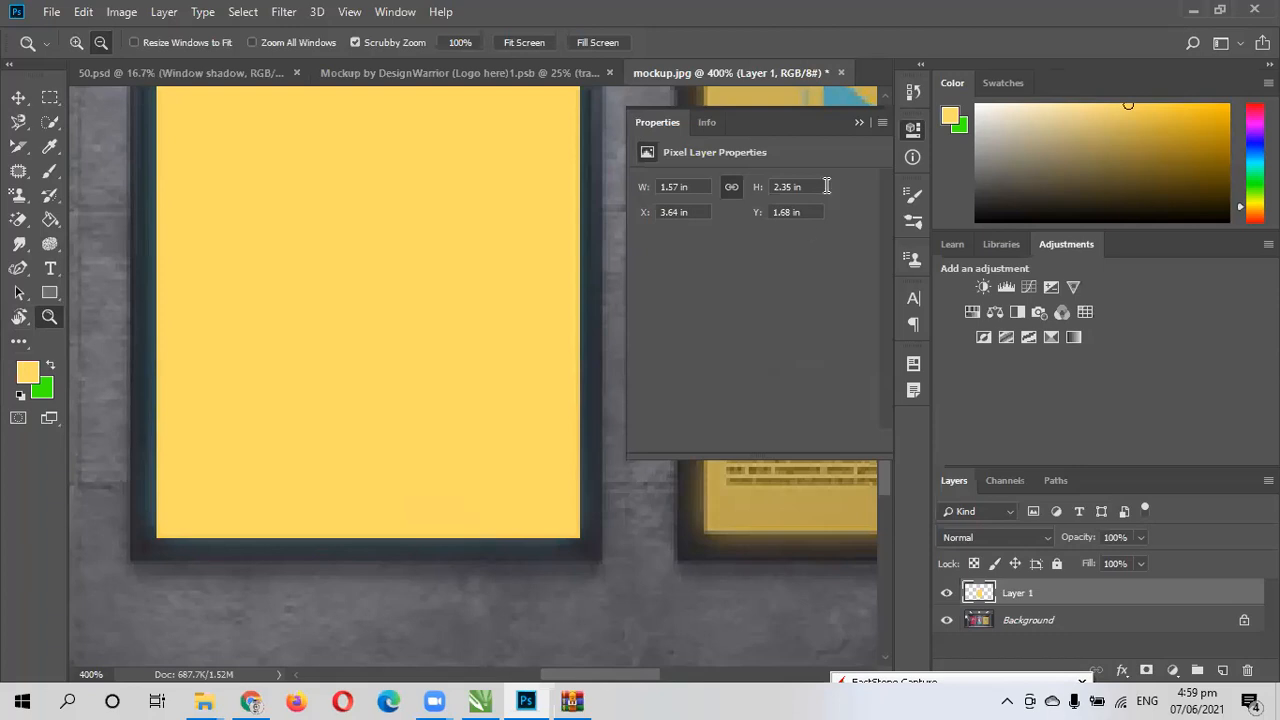
{"action": "left_click", "coordinate": [858, 122]}
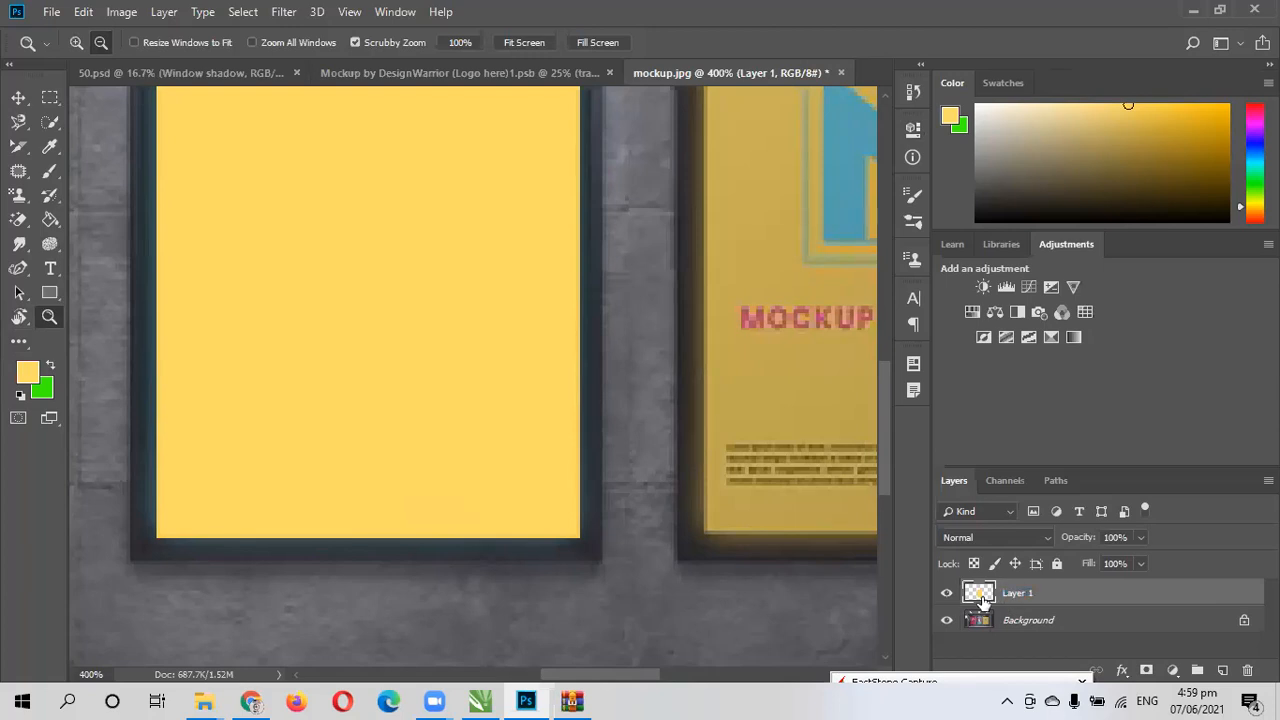
{"action": "double_click", "coordinate": [980, 597]}
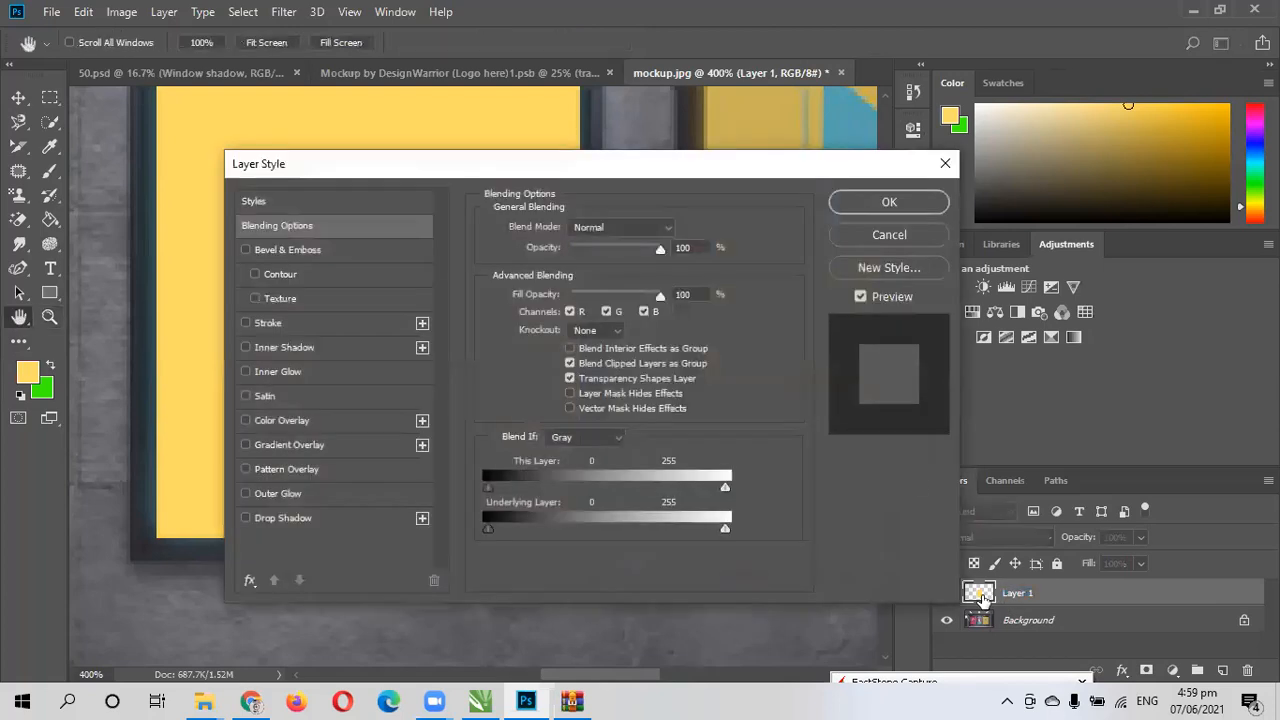
{"action": "left_click", "coordinate": [886, 204]}
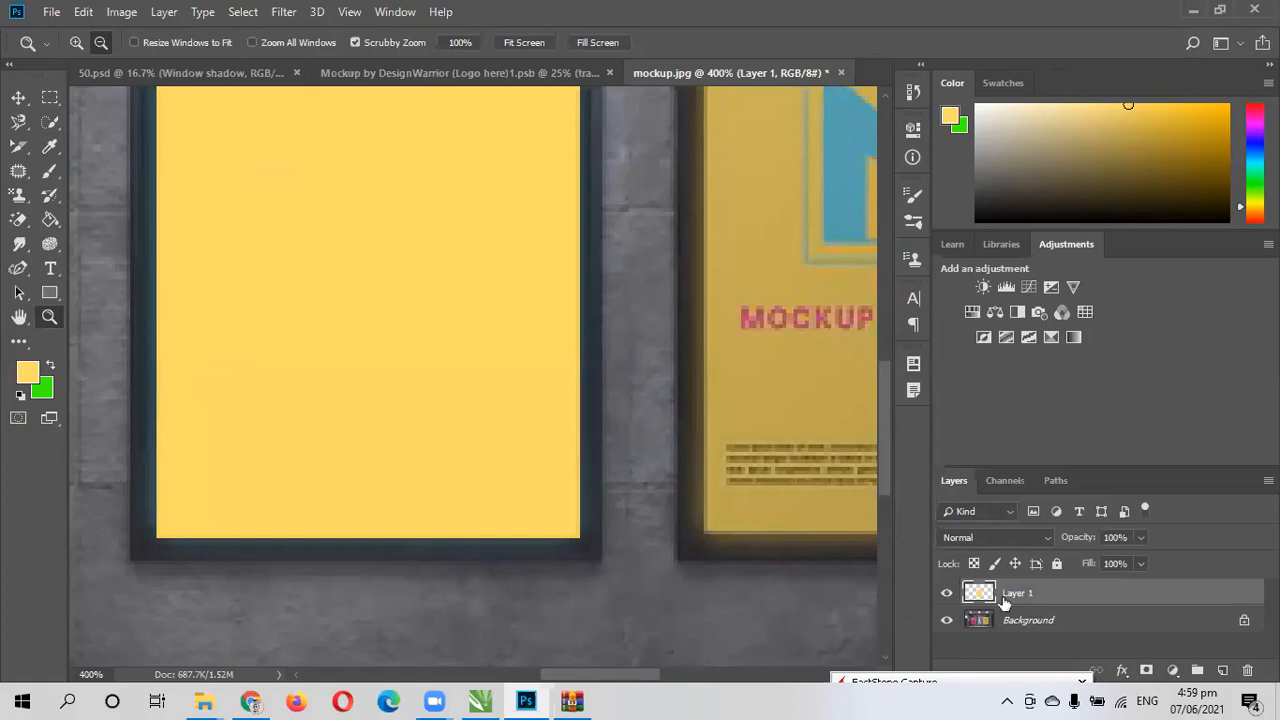
- Convert the yellow poster layer to a smart object, and look into its contents before closing them
{"action": "right_click", "coordinate": [1003, 596]}
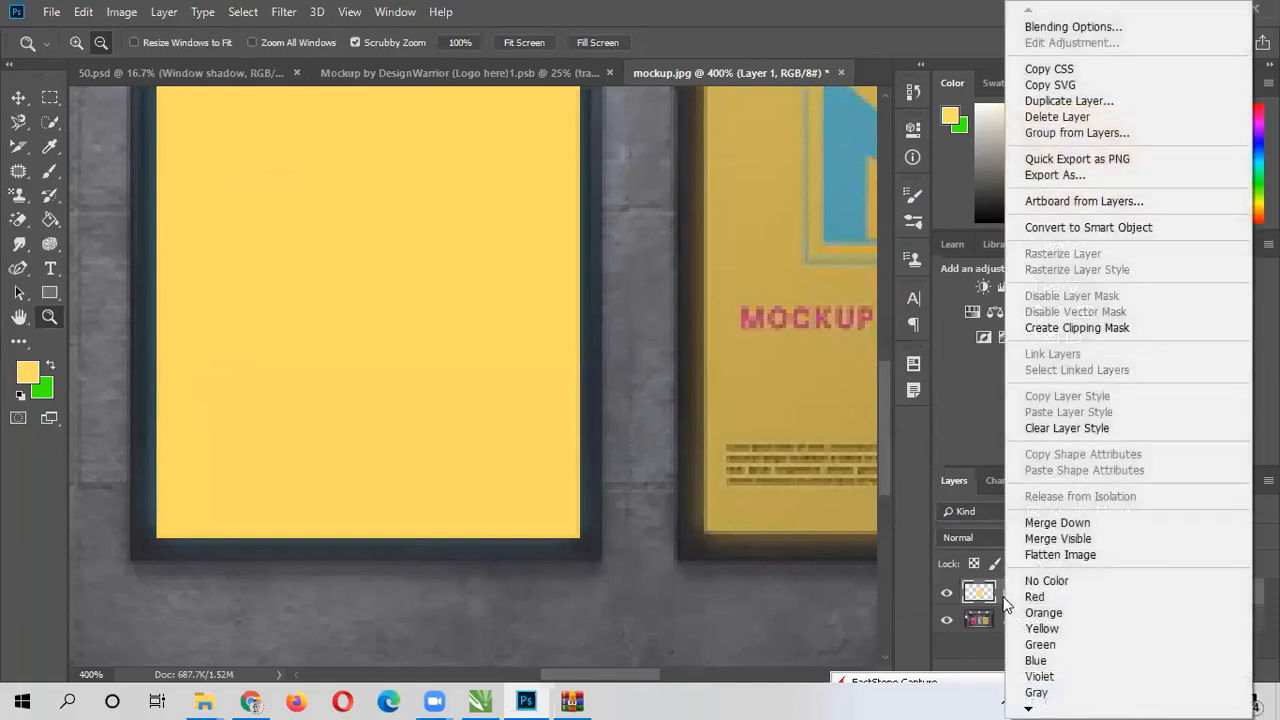
{"action": "left_click", "coordinate": [1066, 228]}
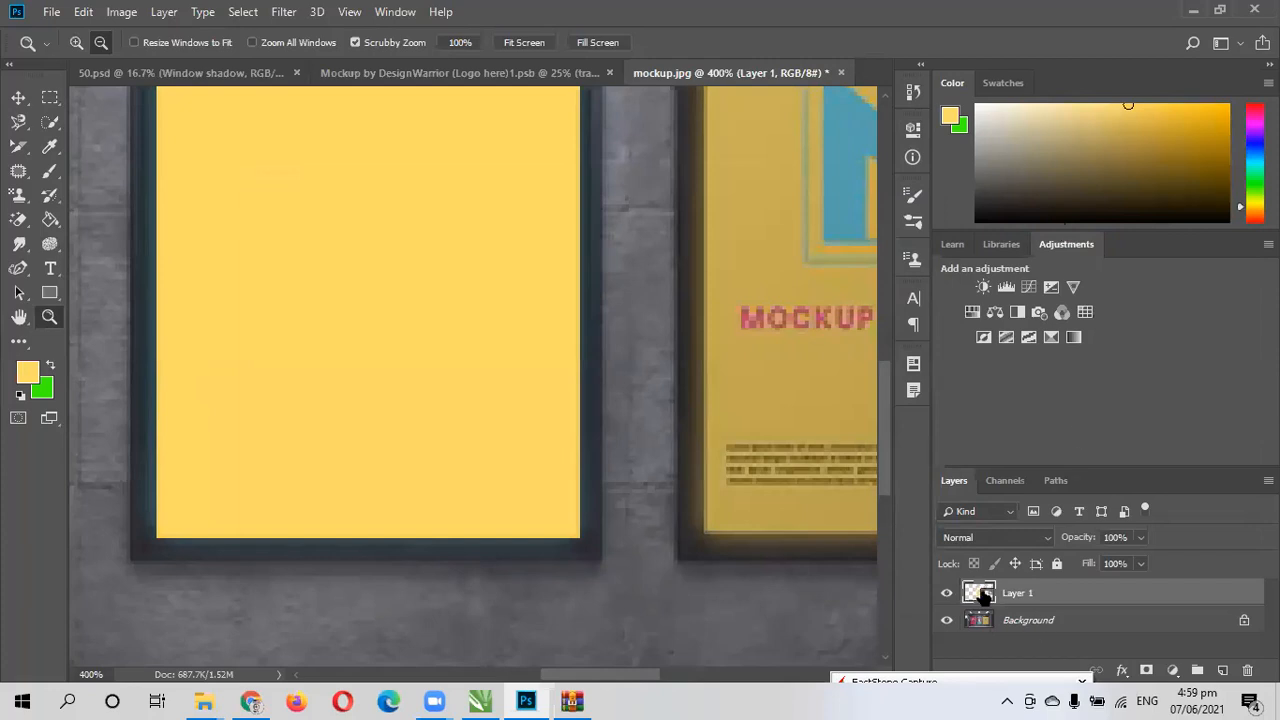
{"action": "double_click", "coordinate": [979, 593]}
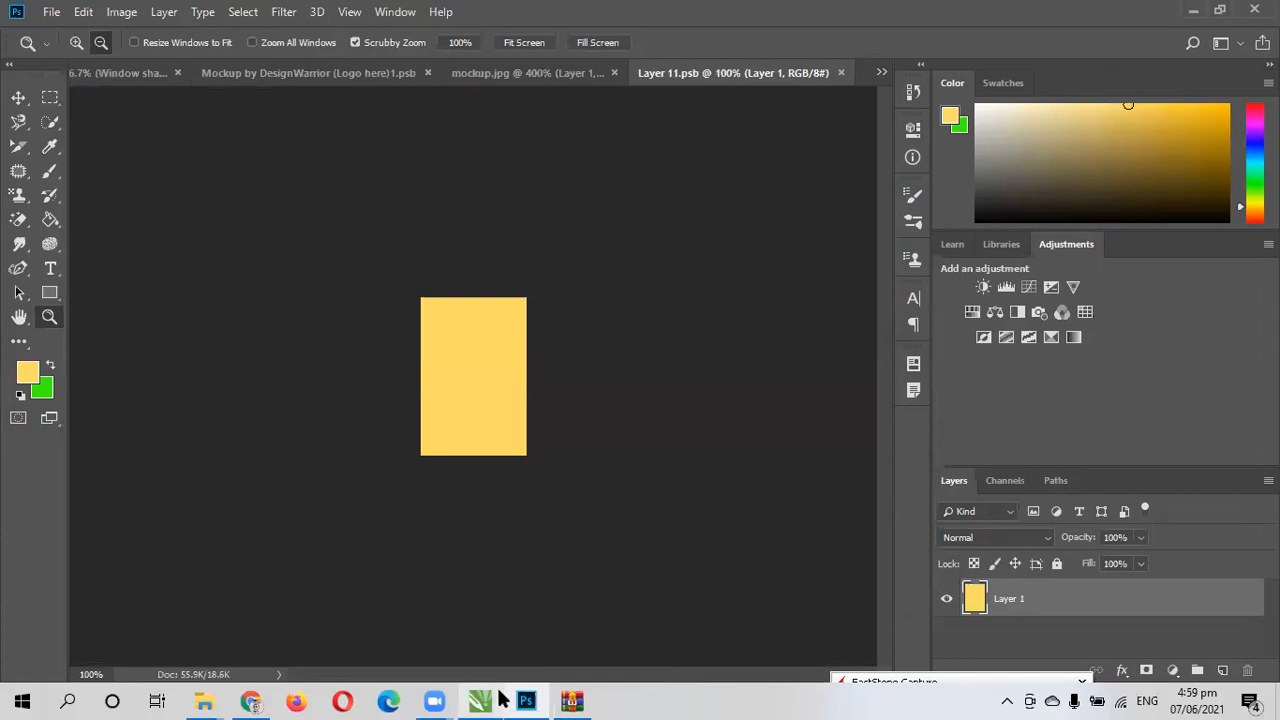
{"action": "left_click", "coordinate": [841, 73]}
{"action": "scroll", "coordinate": [740, 355], "scroll_direction": "down", "scroll_amount": 2}
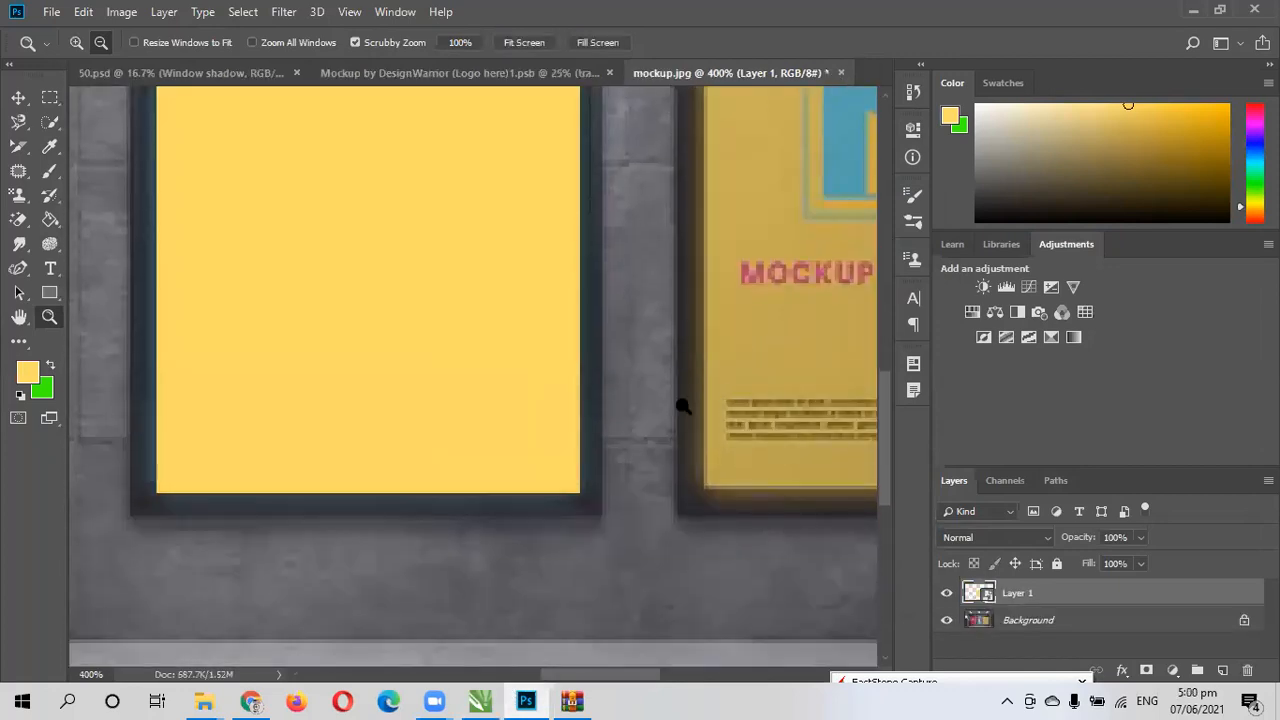
{"action": "scroll", "coordinate": [683, 406], "scroll_direction": "down", "scroll_amount": 1}
- Rename the smart object layer as "2nd Poster"
{"action": "double_click", "coordinate": [1017, 594]}
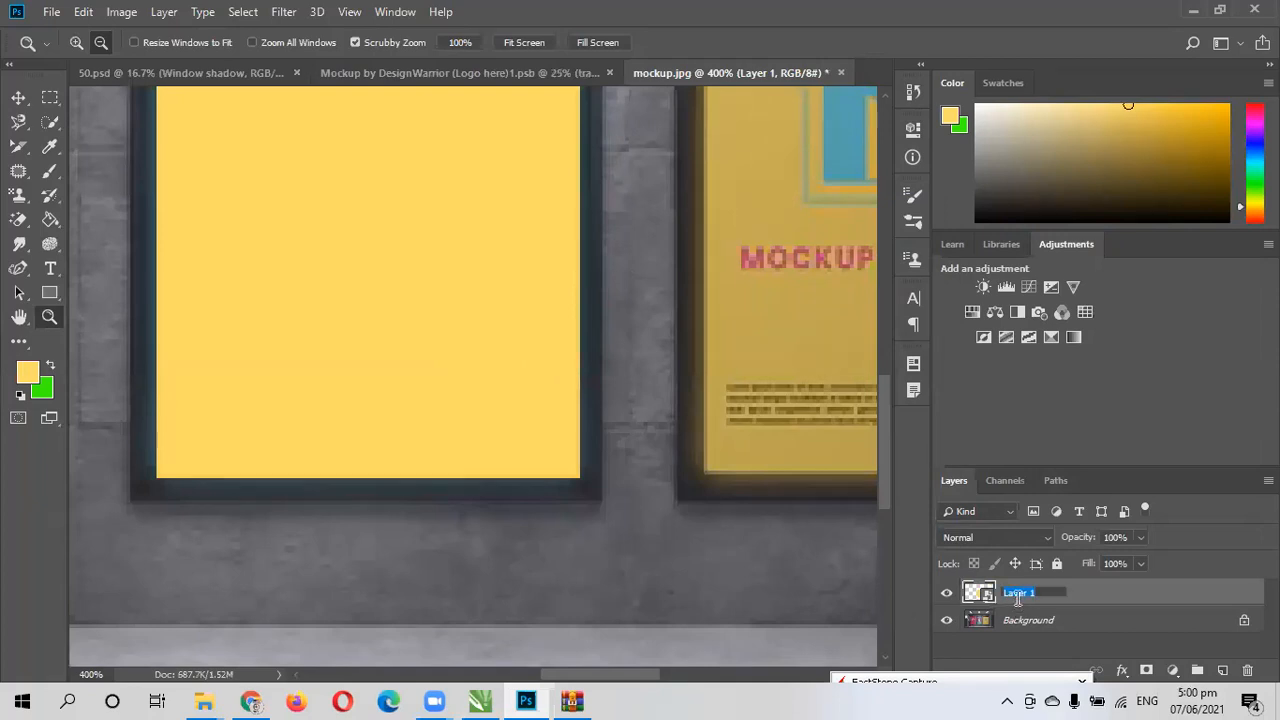
{"action": "type", "text": "de"}
{"action": "key", "text": "Return"}
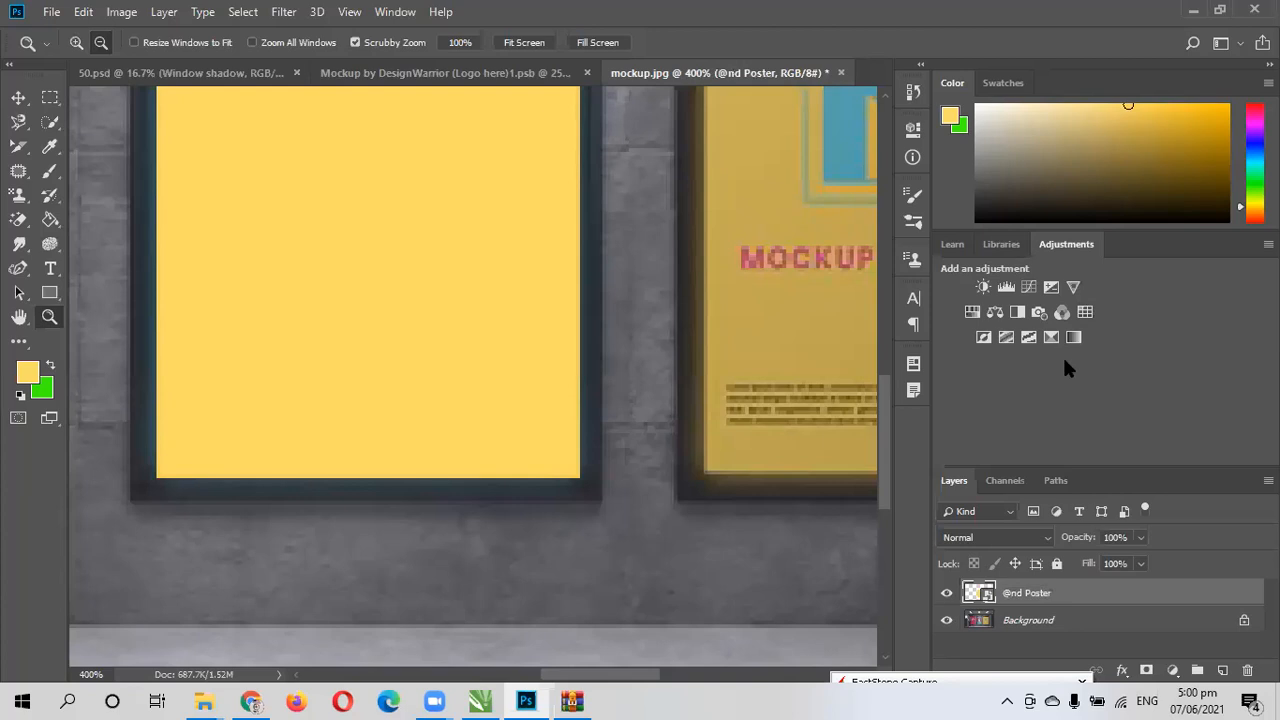
{"action": "double_click", "coordinate": [1010, 596]}
{"action": "left_click", "coordinate": [1010, 596]}
{"action": "key", "text": "BackSpace"}
{"action": "type", "text": "2"}
{"action": "key", "text": "Return"}
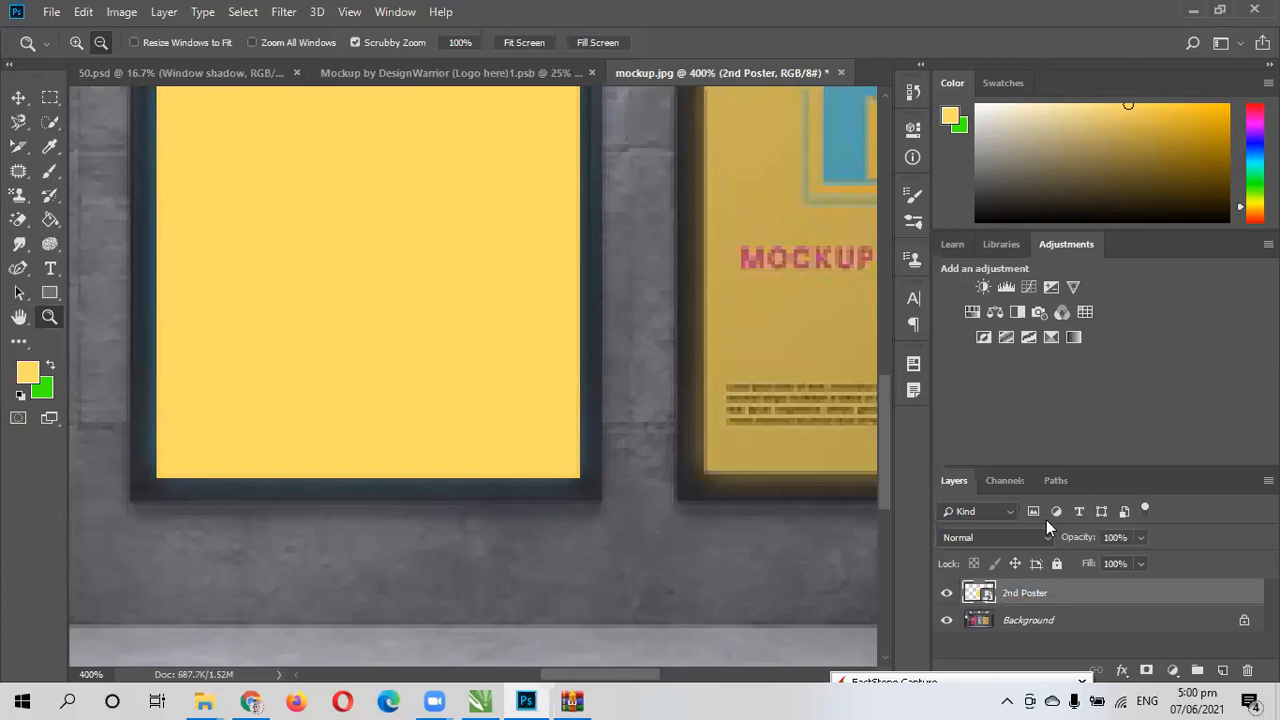
- Add a new layer above the 2nd Poster layer and fill it with blue 2a07df
{"action": "scroll", "coordinate": [449, 302], "scroll_direction": "up", "scroll_amount": 2}
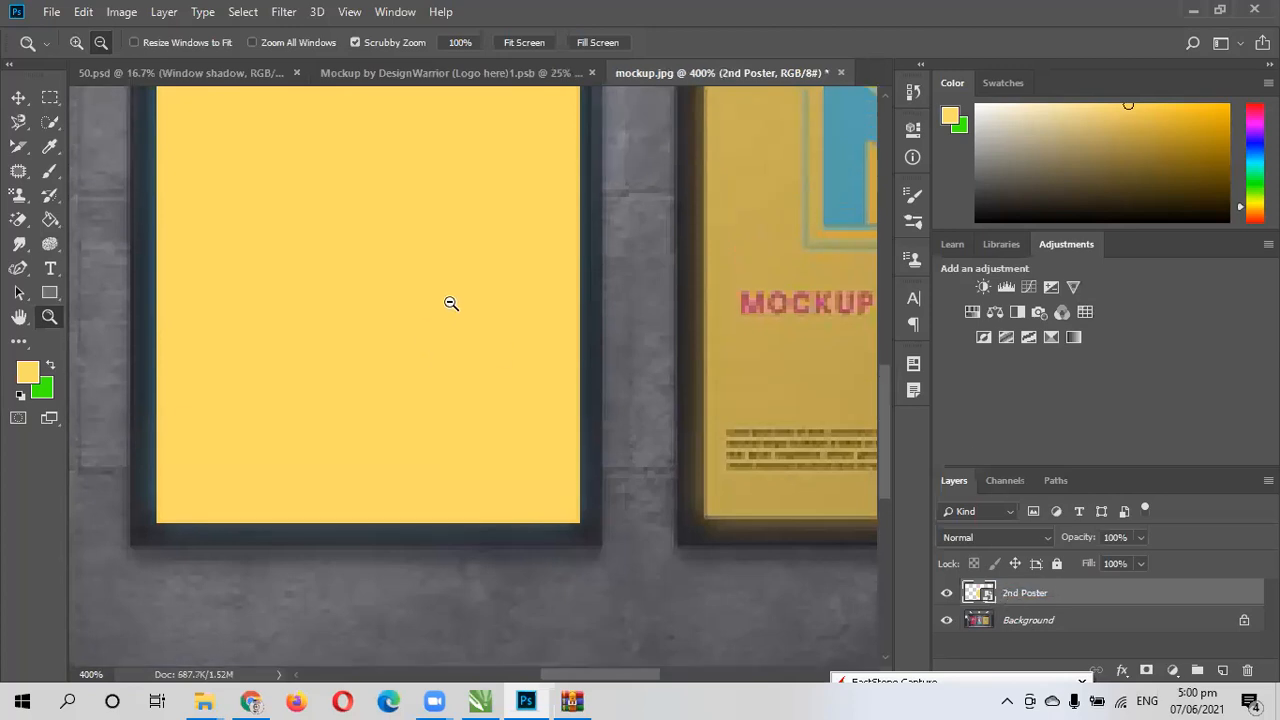
{"action": "left_click", "coordinate": [483, 310]}
{"action": "left_click", "coordinate": [483, 310]}
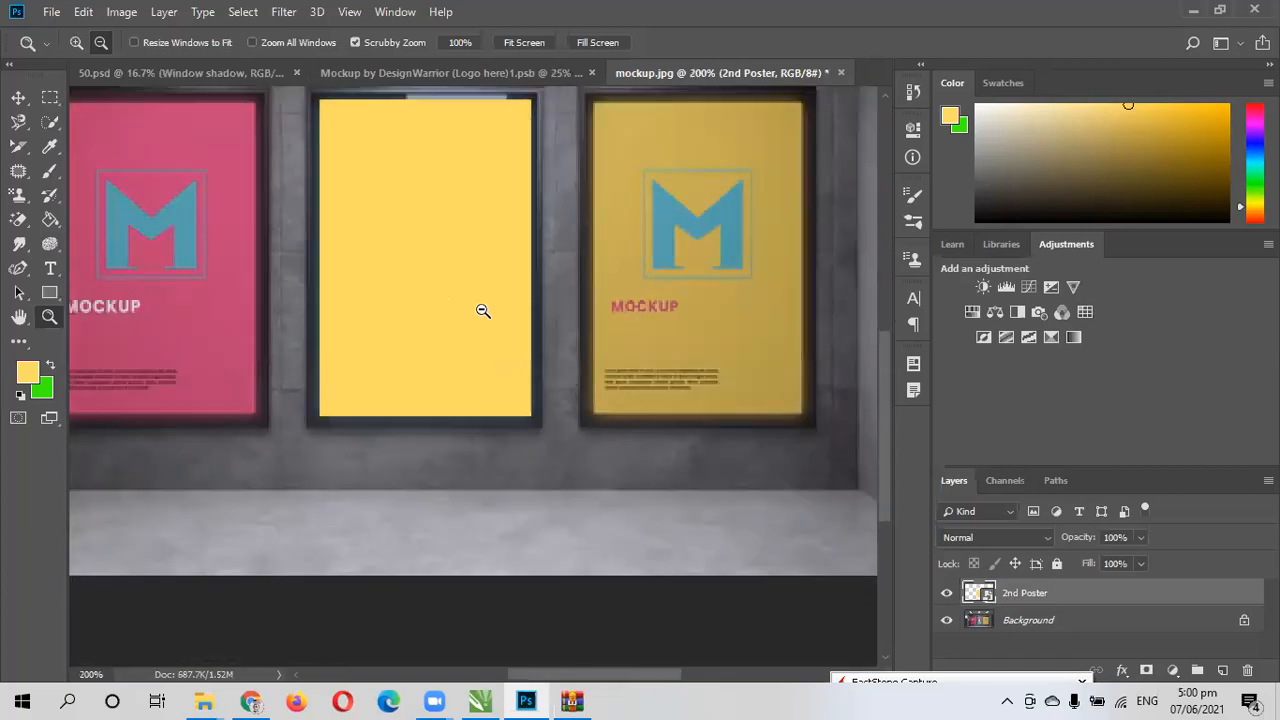
{"action": "left_click", "coordinate": [483, 310]}
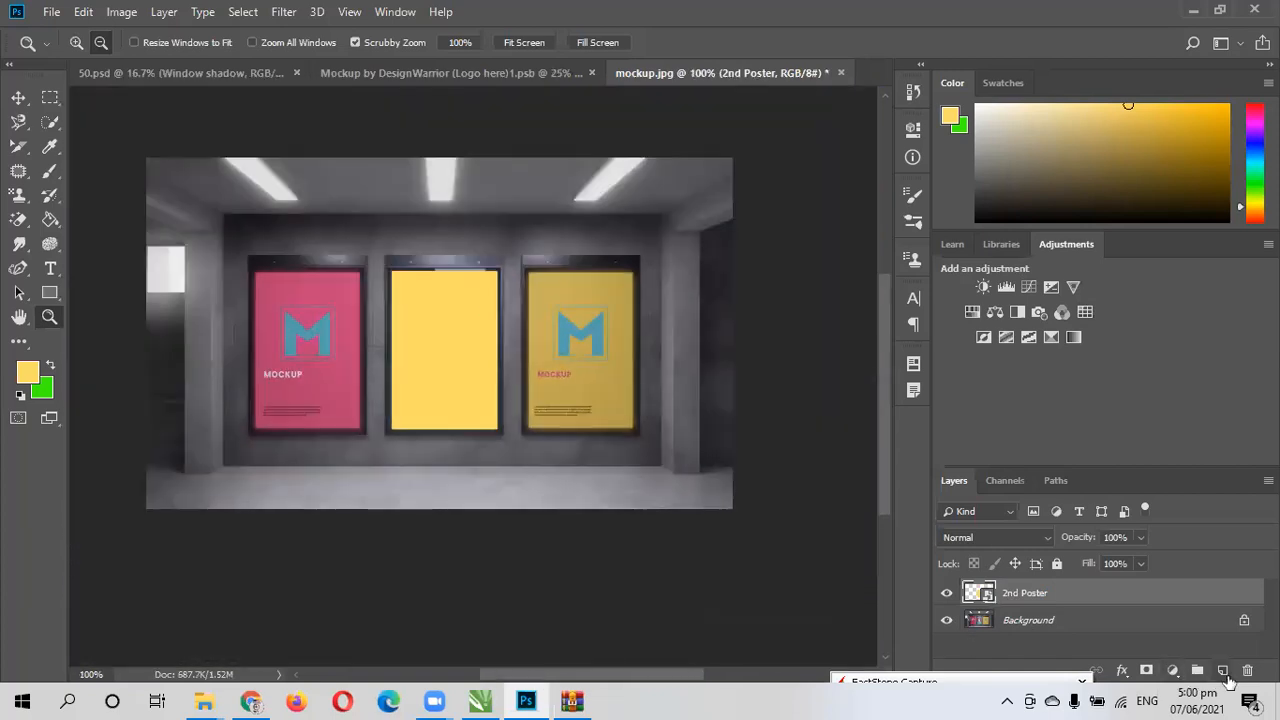
{"action": "left_click", "coordinate": [1222, 670]}
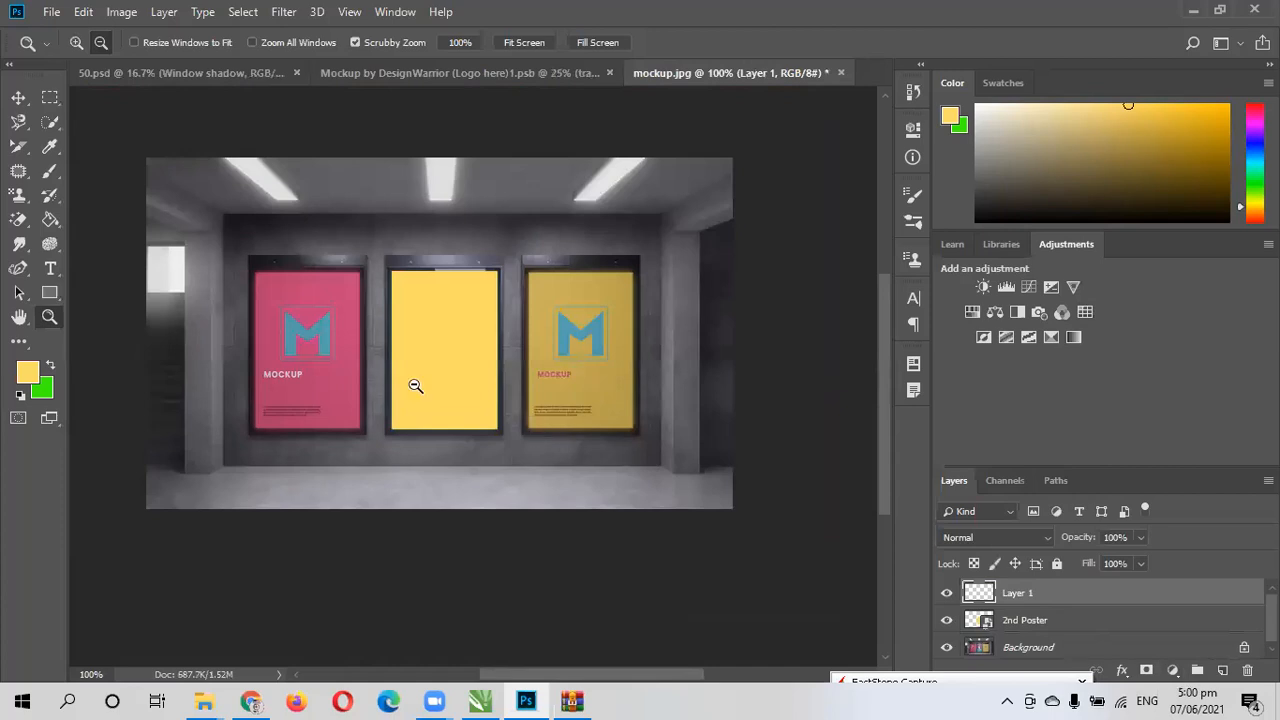
{"action": "left_click", "coordinate": [48, 220]}
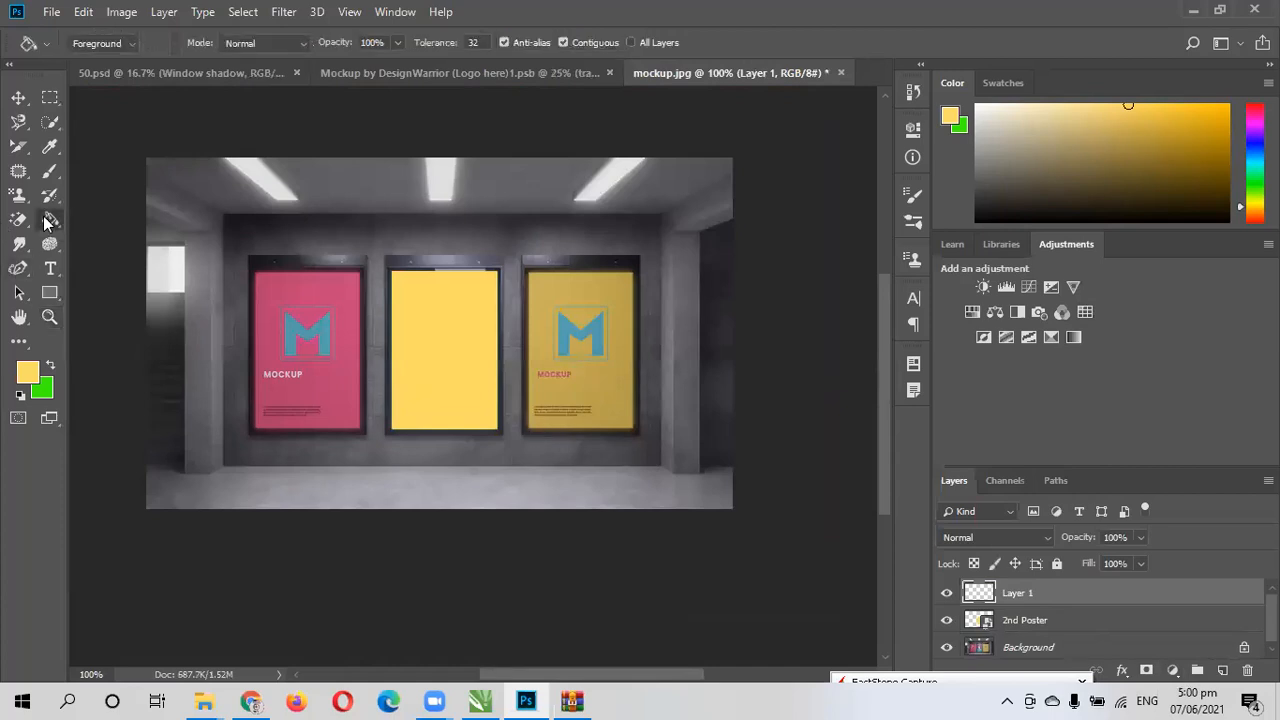
{"action": "left_click", "coordinate": [38, 390]}
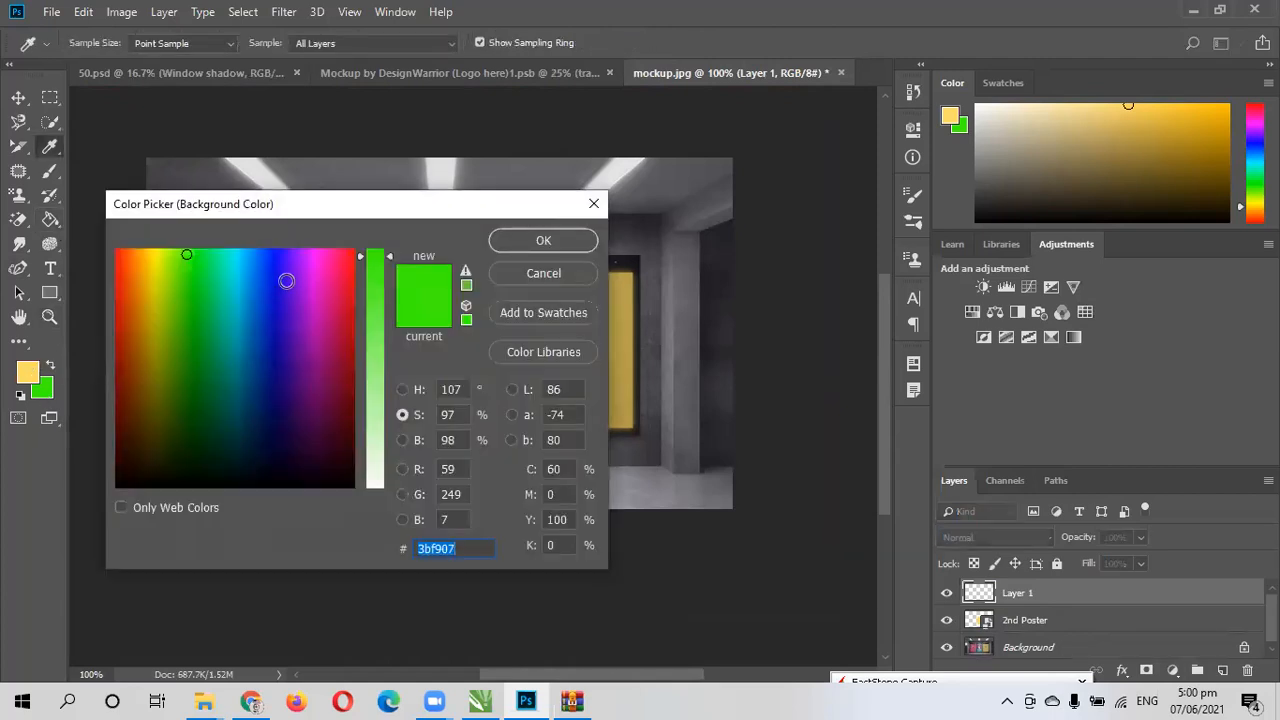
{"action": "left_click", "coordinate": [286, 281]}
{"action": "left_click", "coordinate": [531, 245]}
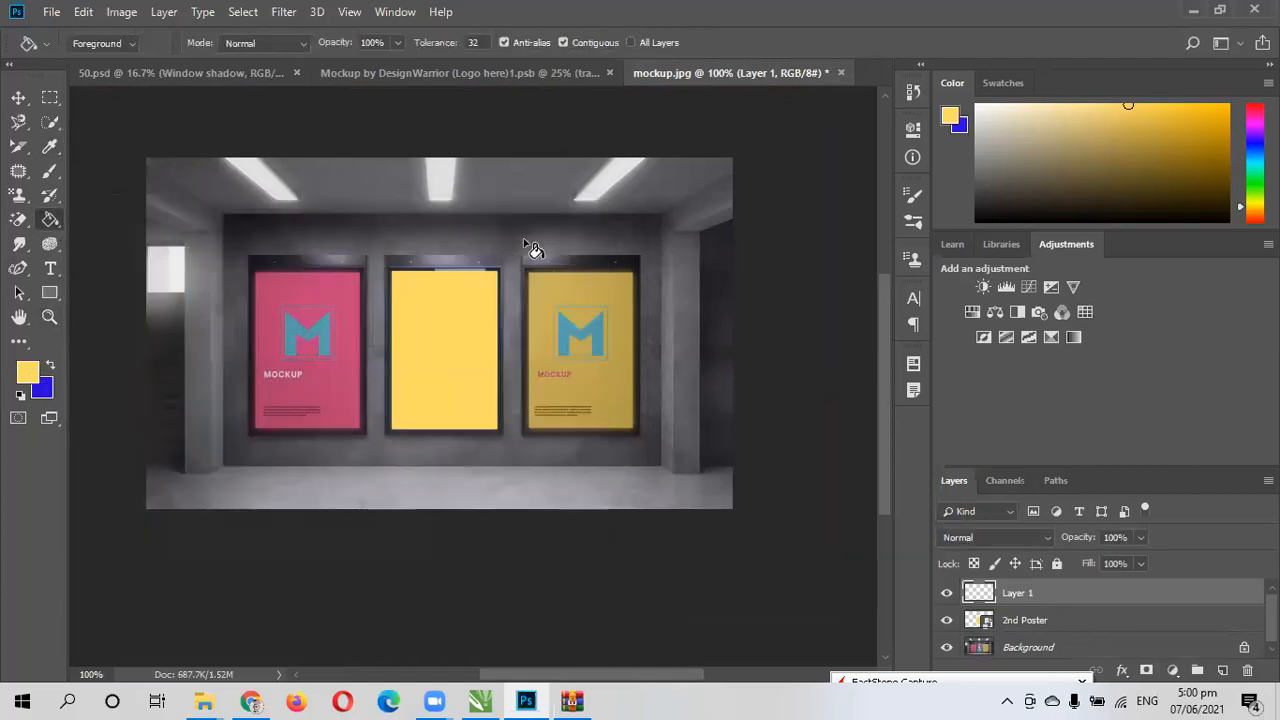
{"action": "left_click", "coordinate": [50, 367]}
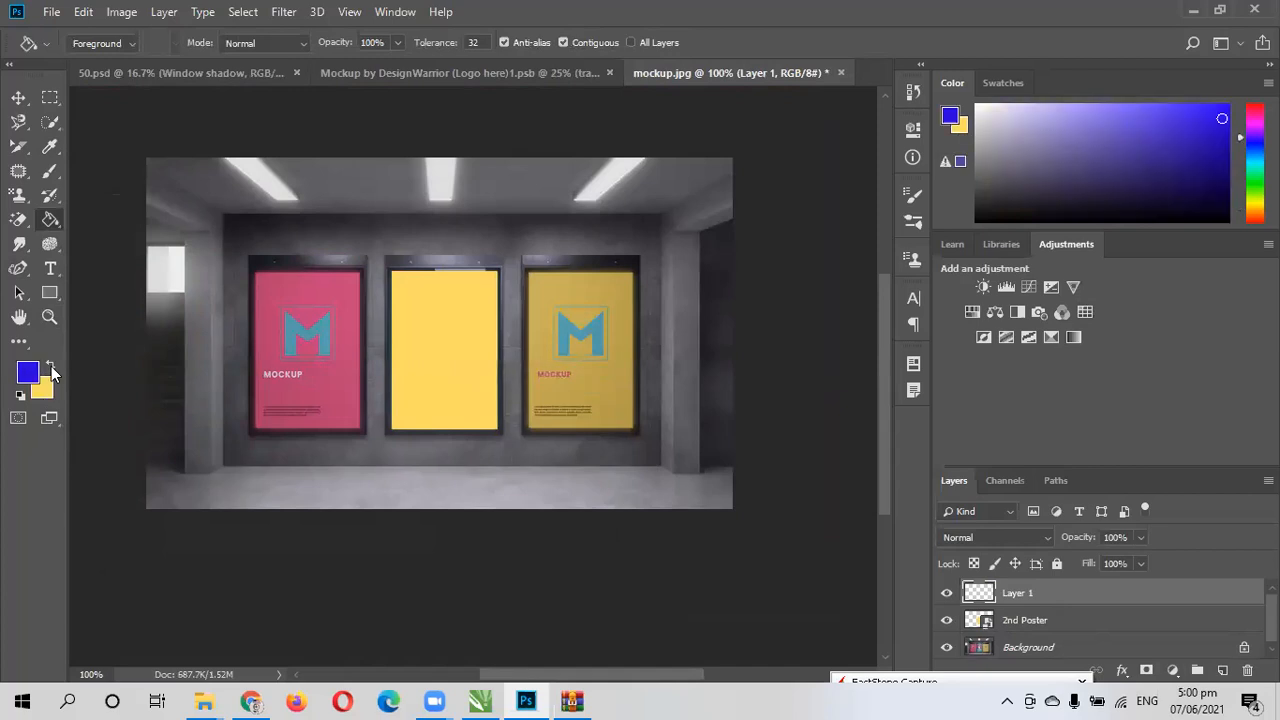
{"action": "left_click", "coordinate": [300, 362]}
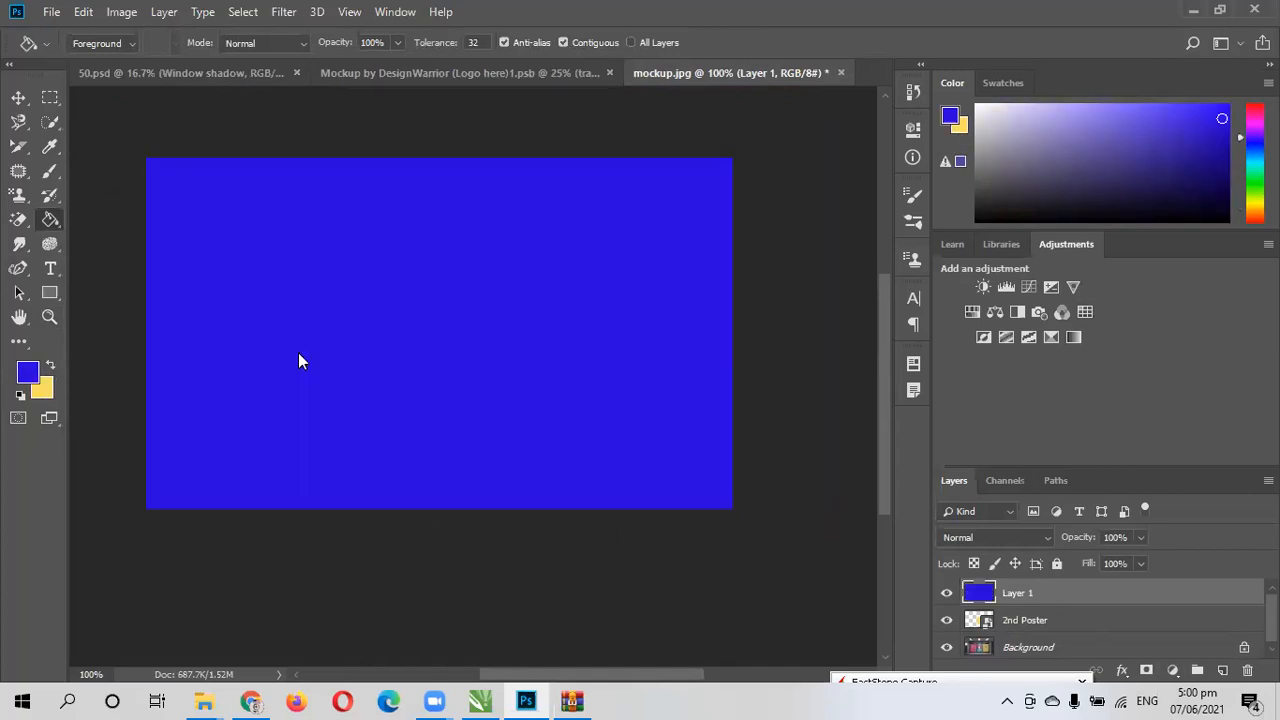
- Lower the blue layer's fill to 64% so the mockup shows through
{"action": "left_click", "coordinate": [1140, 563]}
{"action": "left_click", "coordinate": [1059, 584]}
{"action": "left_click_drag", "start_coordinate": [1077, 580], "coordinate": [1108, 582]}
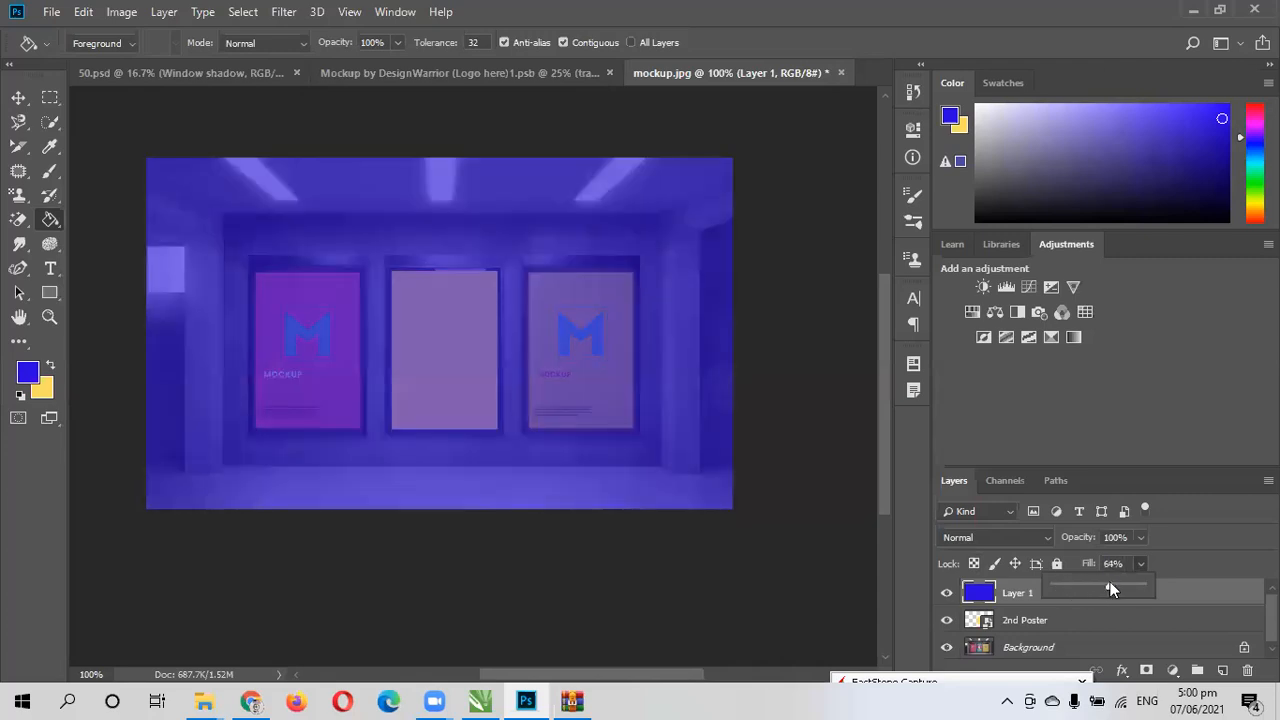
- Scale the blue layer down to roughly cover the pink poster inside its frame
{"action": "key", "text": "ctrl+t"}
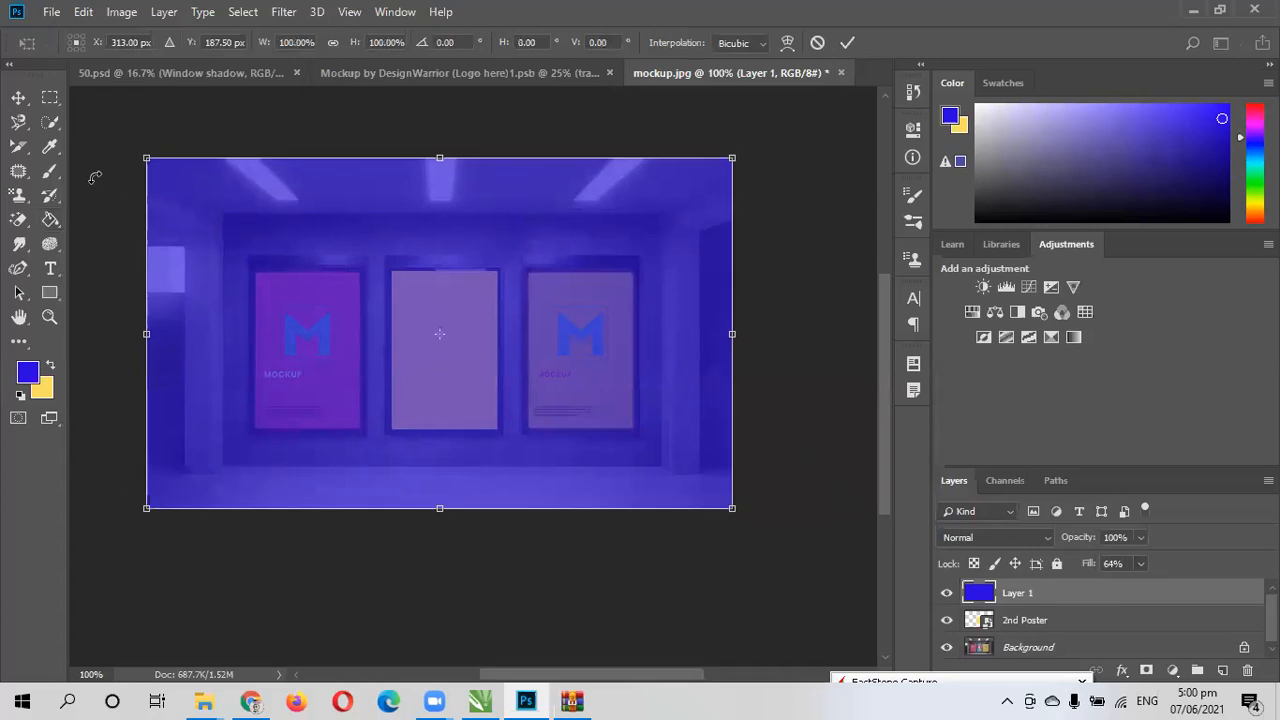
{"action": "left_click_drag", "start_coordinate": [146, 157], "coordinate": [252, 266]}
{"action": "left_click_drag", "start_coordinate": [732, 390], "coordinate": [364, 350]}
{"action": "left_click_drag", "start_coordinate": [308, 508], "coordinate": [299, 432]}
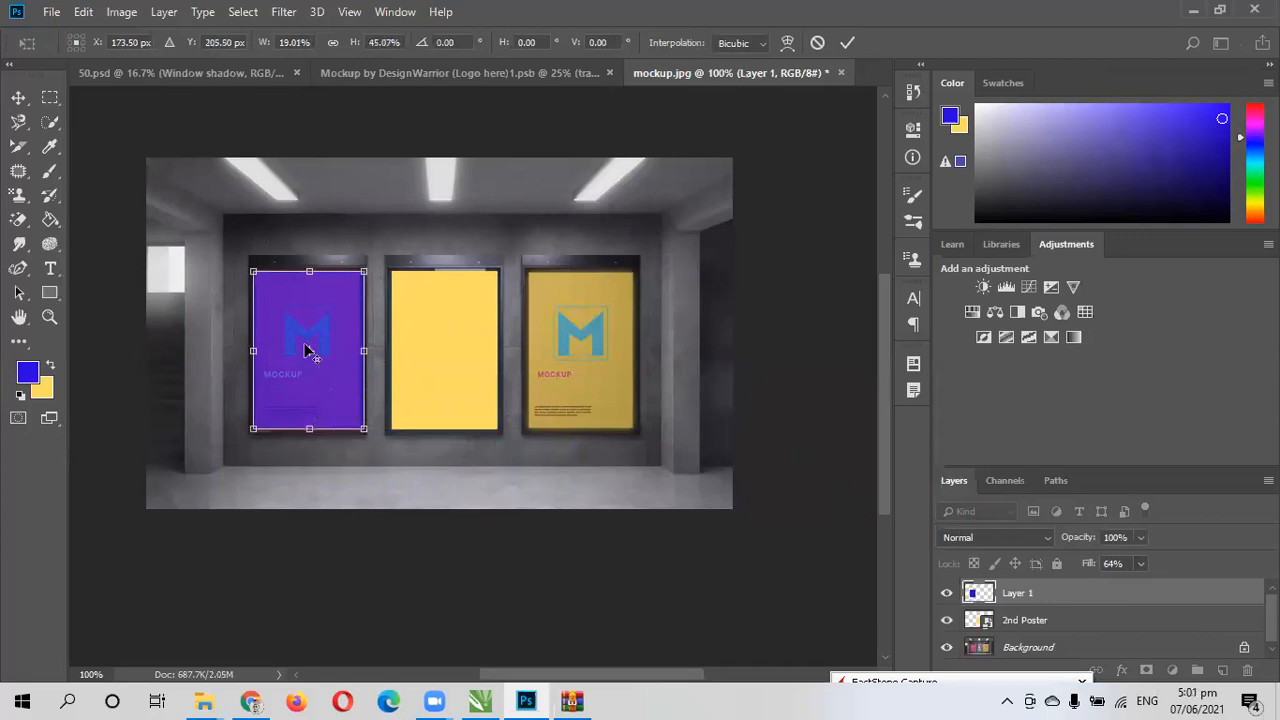
{"action": "left_click", "coordinate": [846, 43]}
- Refine the blue layer's edges with Free Transform so they match the pink poster's frame opening
{"action": "key", "text": "g"}
{"action": "key", "text": "z"}
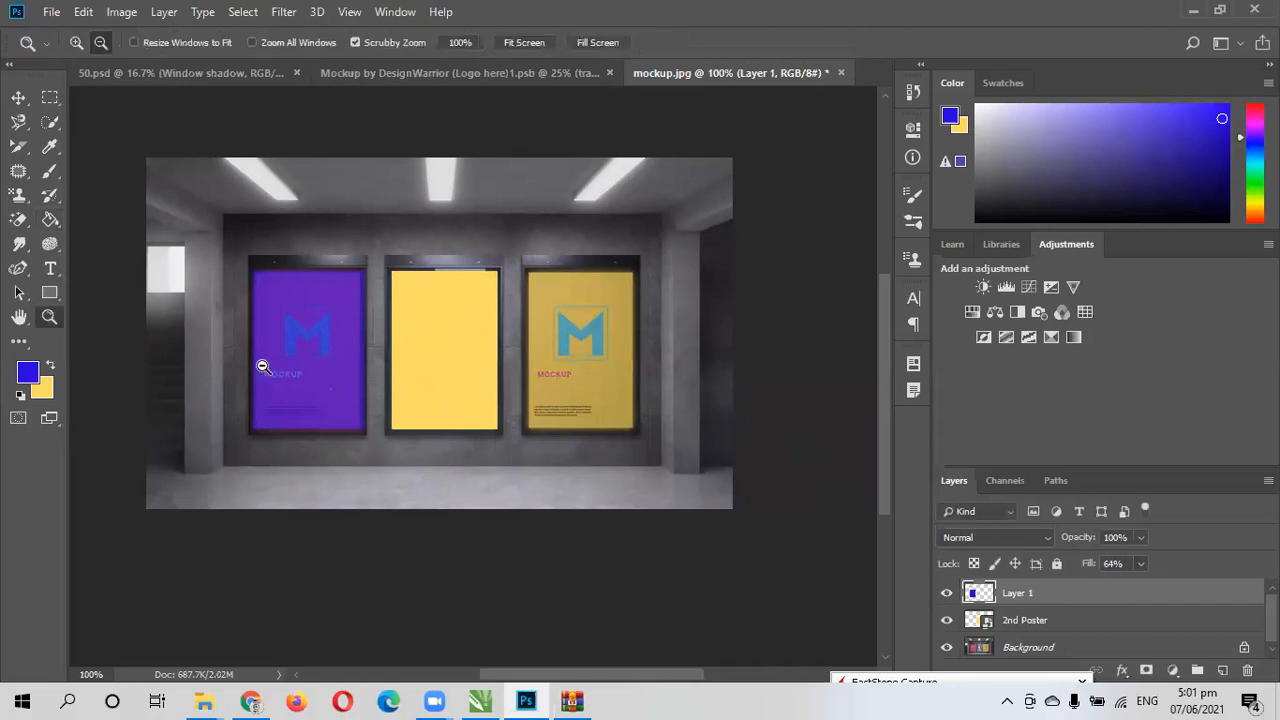
{"action": "left_click", "coordinate": [274, 374], "text": "alt"}
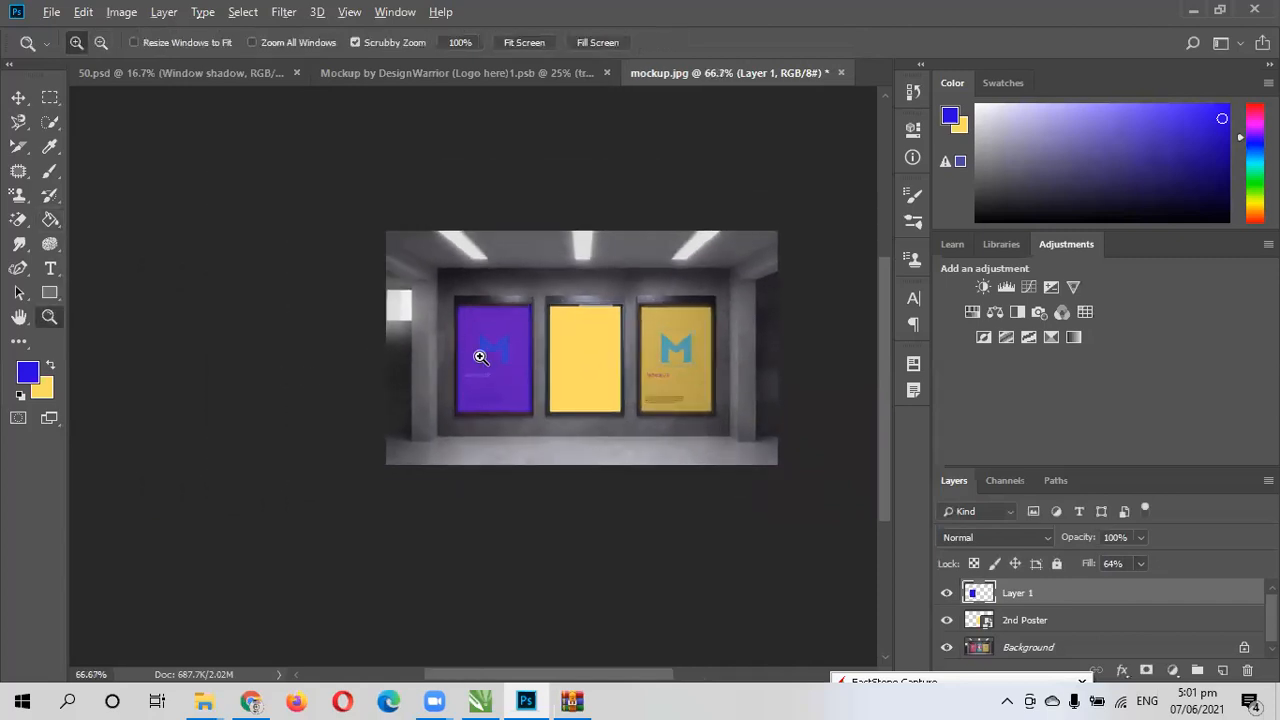
{"action": "left_click", "coordinate": [480, 351]}
{"action": "left_click", "coordinate": [508, 363]}
{"action": "left_click", "coordinate": [206, 432]}
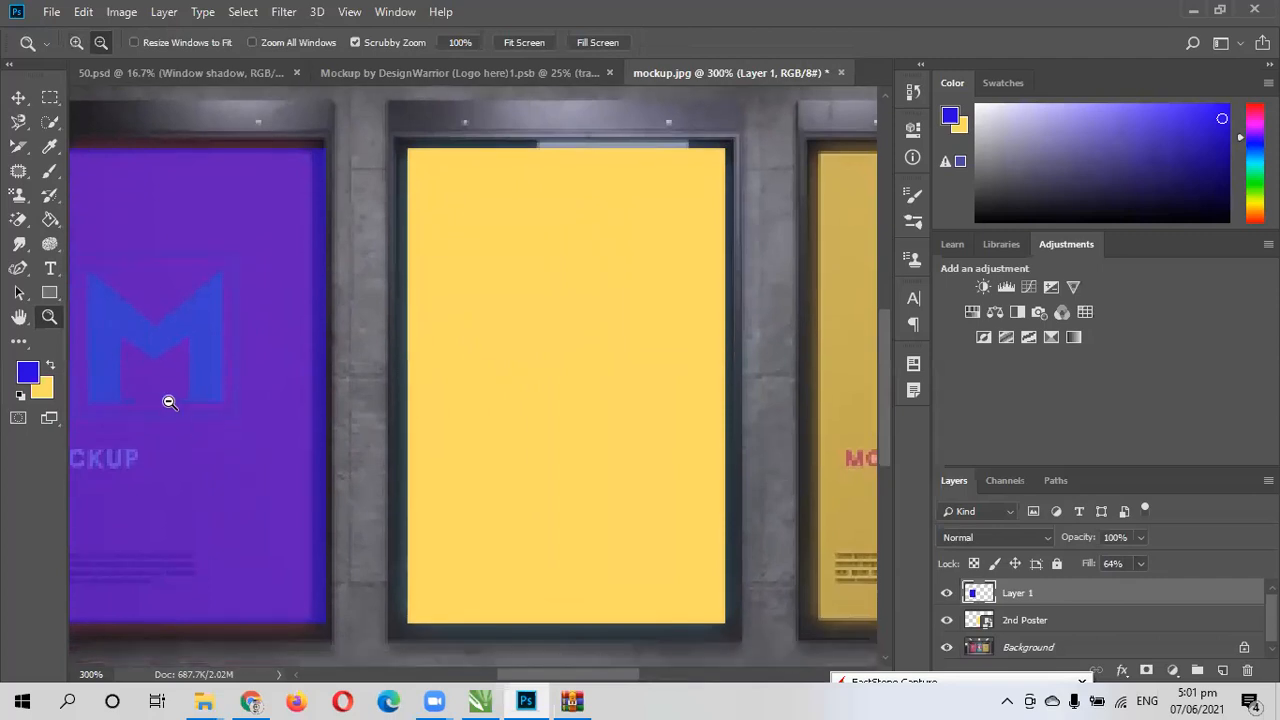
{"action": "key", "text": "ctrl+t"}
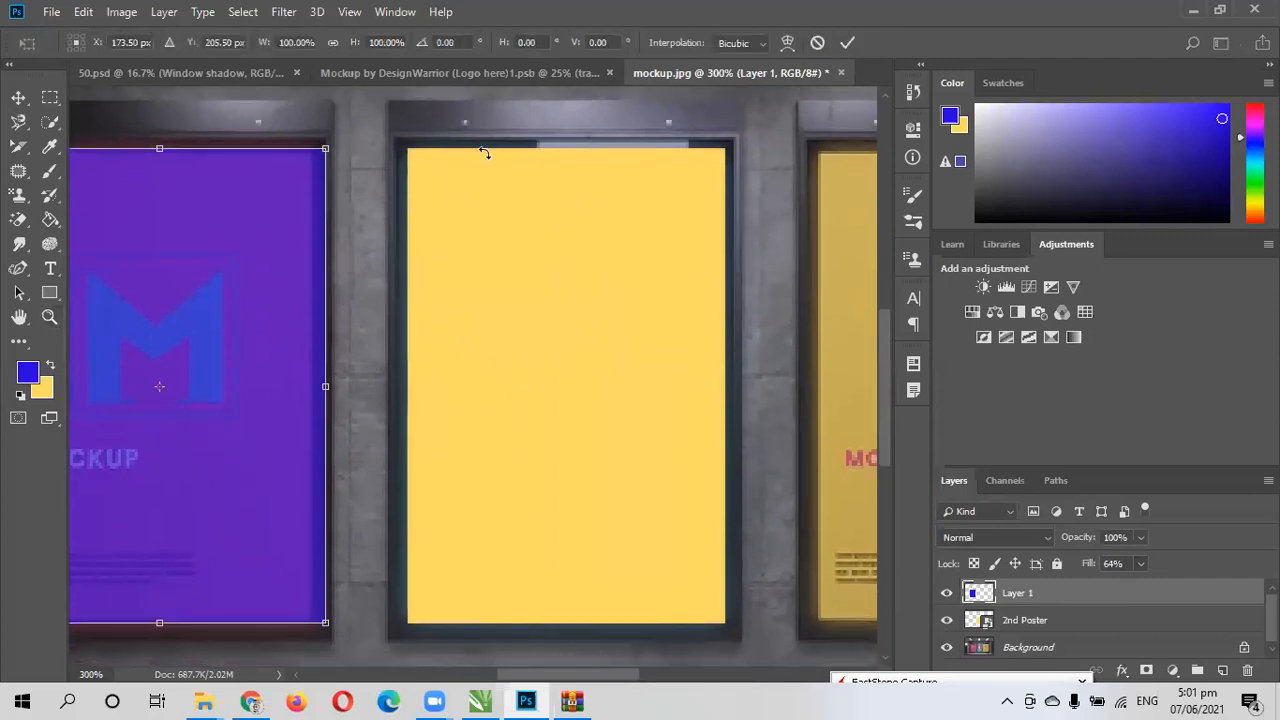
{"action": "left_click_drag", "start_coordinate": [328, 385], "coordinate": [315, 386]}
{"action": "left_click_drag", "start_coordinate": [316, 386], "coordinate": [316, 386]}
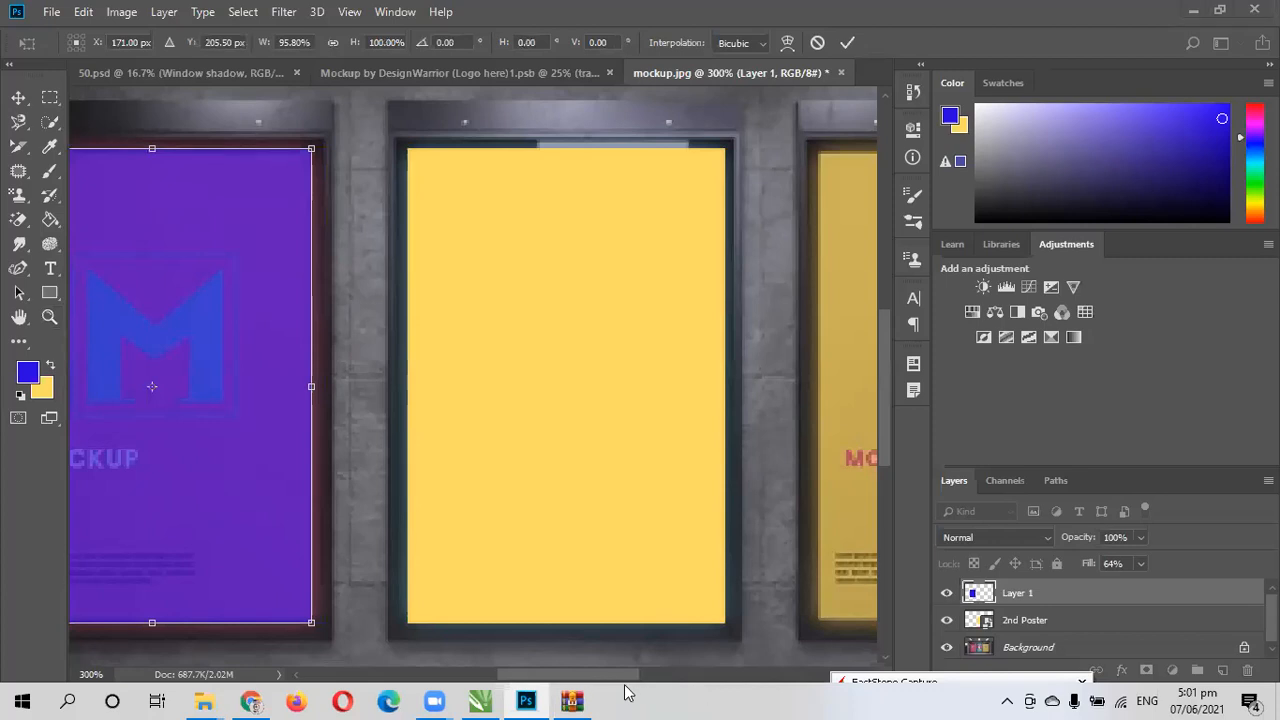
{"action": "left_click_drag", "start_coordinate": [562, 676], "coordinate": [528, 677]}
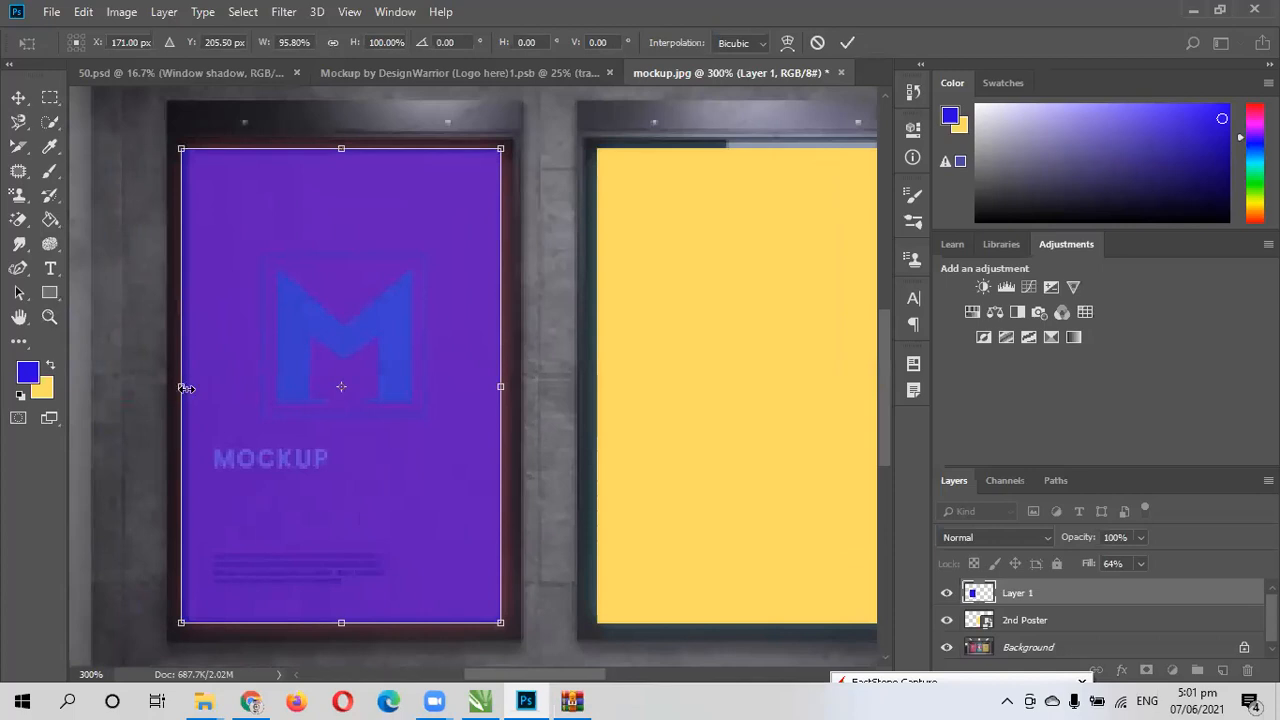
{"action": "left_click_drag", "start_coordinate": [179, 387], "coordinate": [184, 386]}
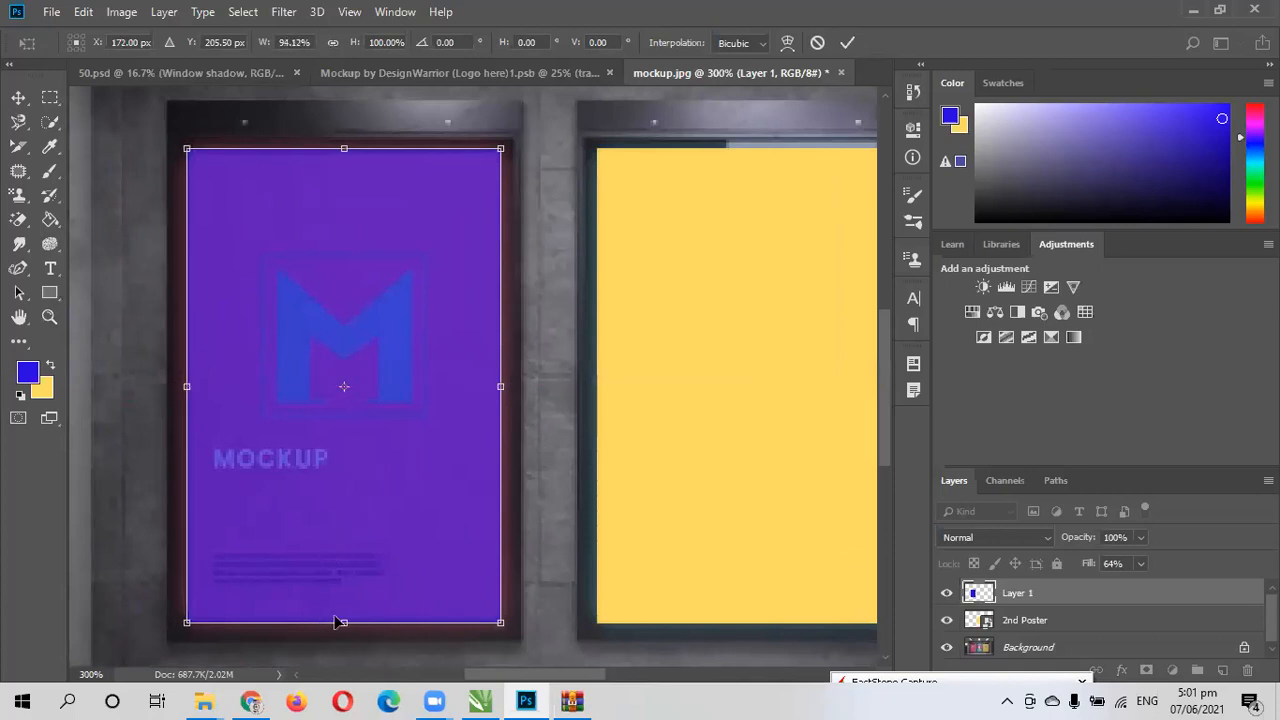
{"action": "mouse_move", "coordinate": [342, 622]}
{"action": "left_mouse_down"}
{"action": "mouse_move", "coordinate": [350, 597]}
{"action": "mouse_move", "coordinate": [350, 621]}
{"action": "left_mouse_up"}
{"action": "mouse_move", "coordinate": [340, 149]}
{"action": "left_mouse_down"}
{"action": "mouse_move", "coordinate": [343, 114]}
{"action": "mouse_move", "coordinate": [347, 150]}
{"action": "left_mouse_up"}
{"action": "left_click_drag", "start_coordinate": [506, 386], "coordinate": [502, 387]}
{"action": "left_click", "coordinate": [848, 44]}
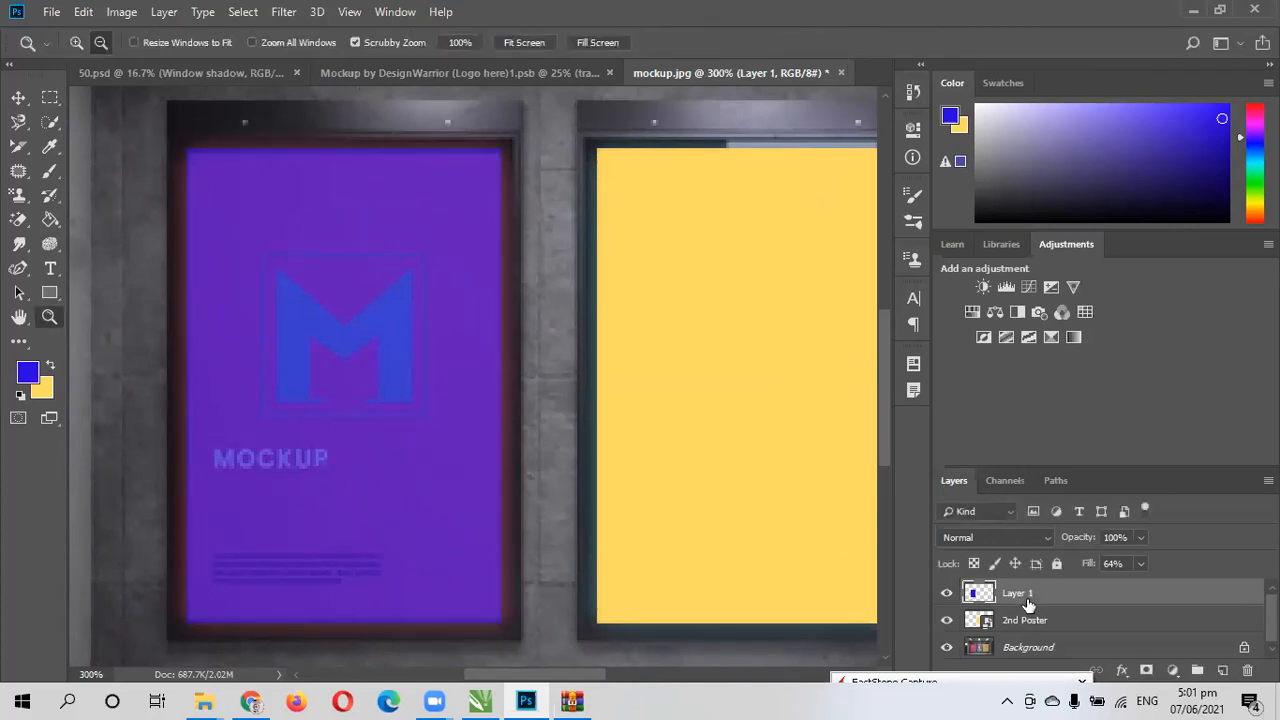
- Restore the blue layer's fill to 100% and rename the layer "1st Poster"
{"action": "left_click", "coordinate": [1139, 564]}
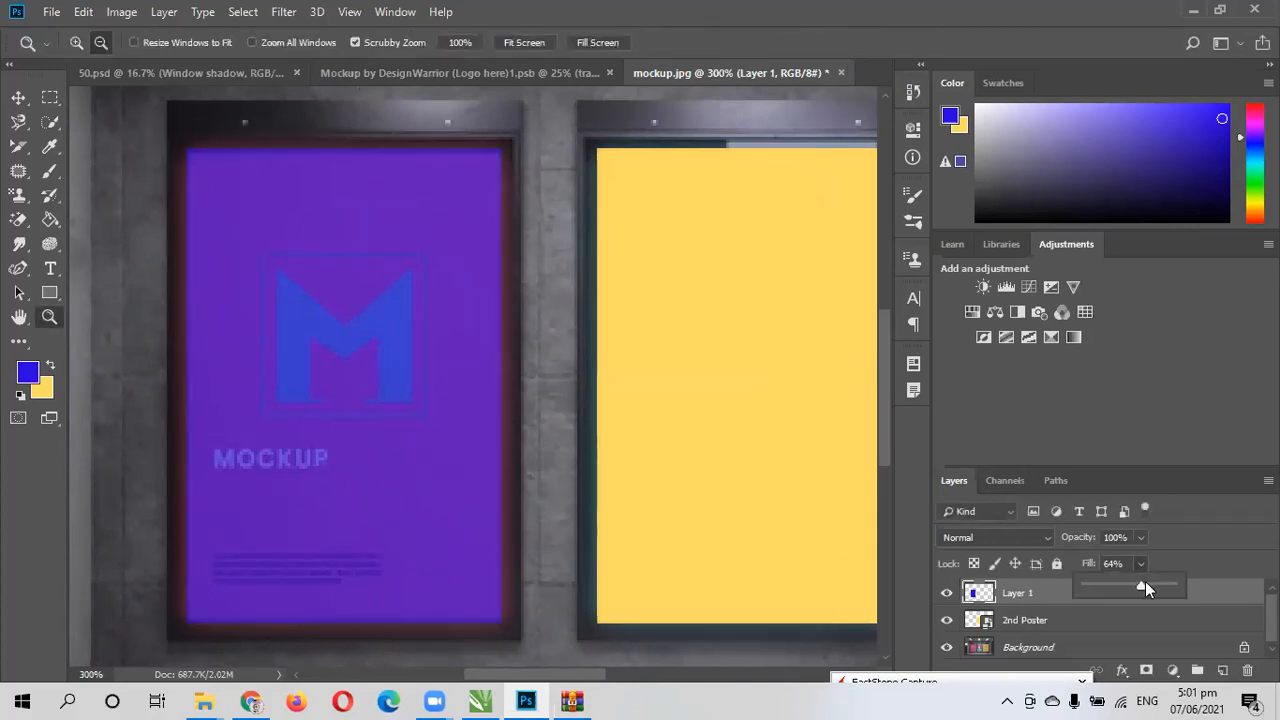
{"action": "left_click_drag", "start_coordinate": [1141, 587], "coordinate": [1182, 577]}
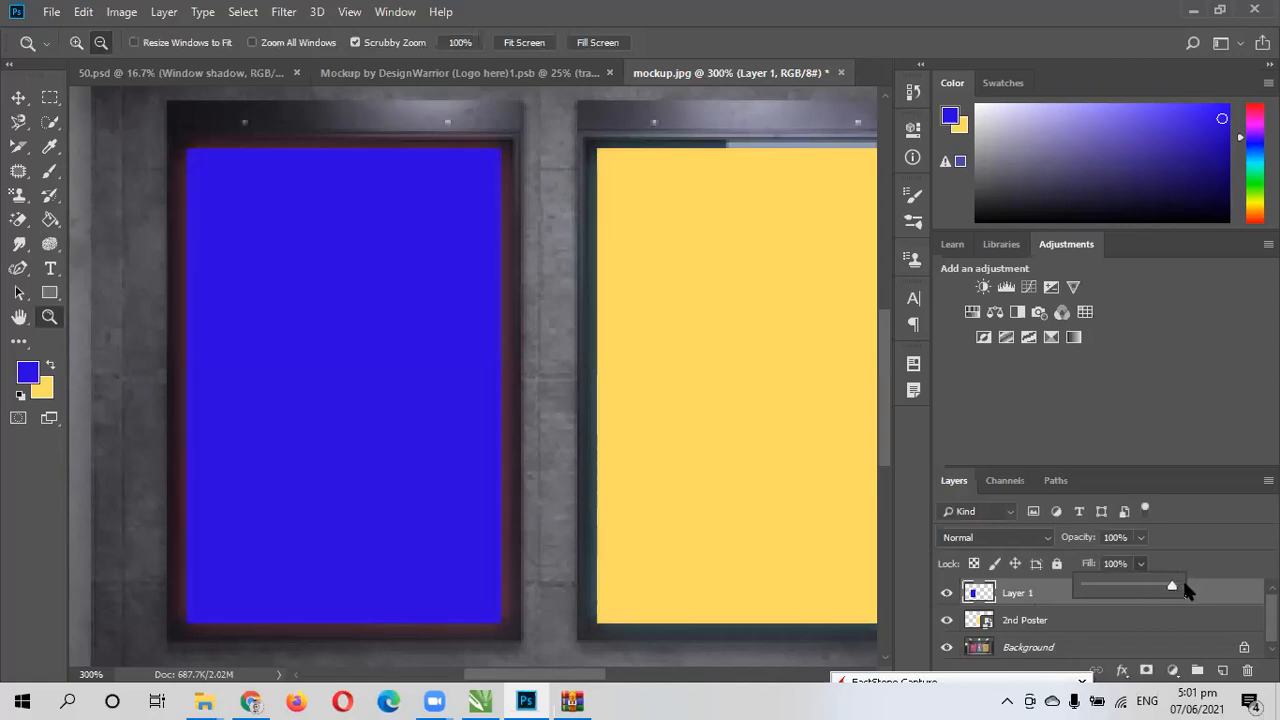
{"action": "left_click", "coordinate": [1020, 596]}
{"action": "right_click", "coordinate": [1020, 596]}
{"action": "key", "text": "Escape"}
{"action": "double_click", "coordinate": [1019, 594]}
{"action": "type", "text": "1st Poster"}
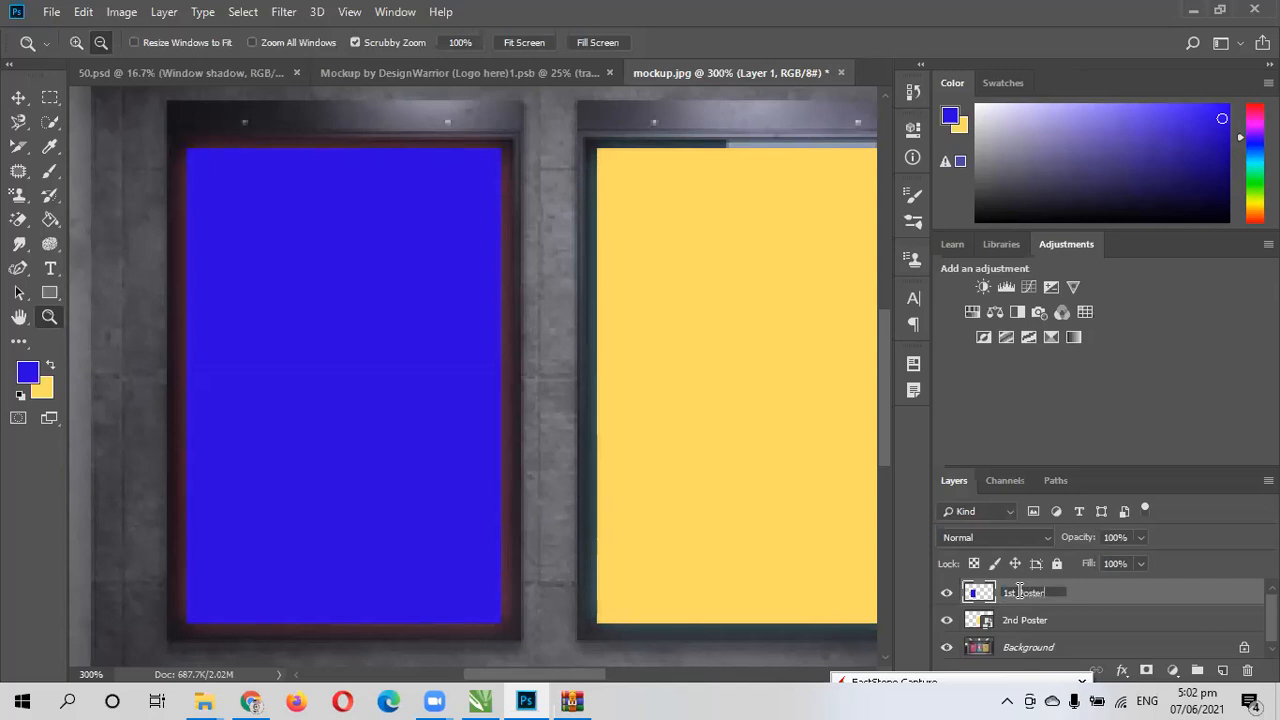
{"action": "key", "text": "Return"}
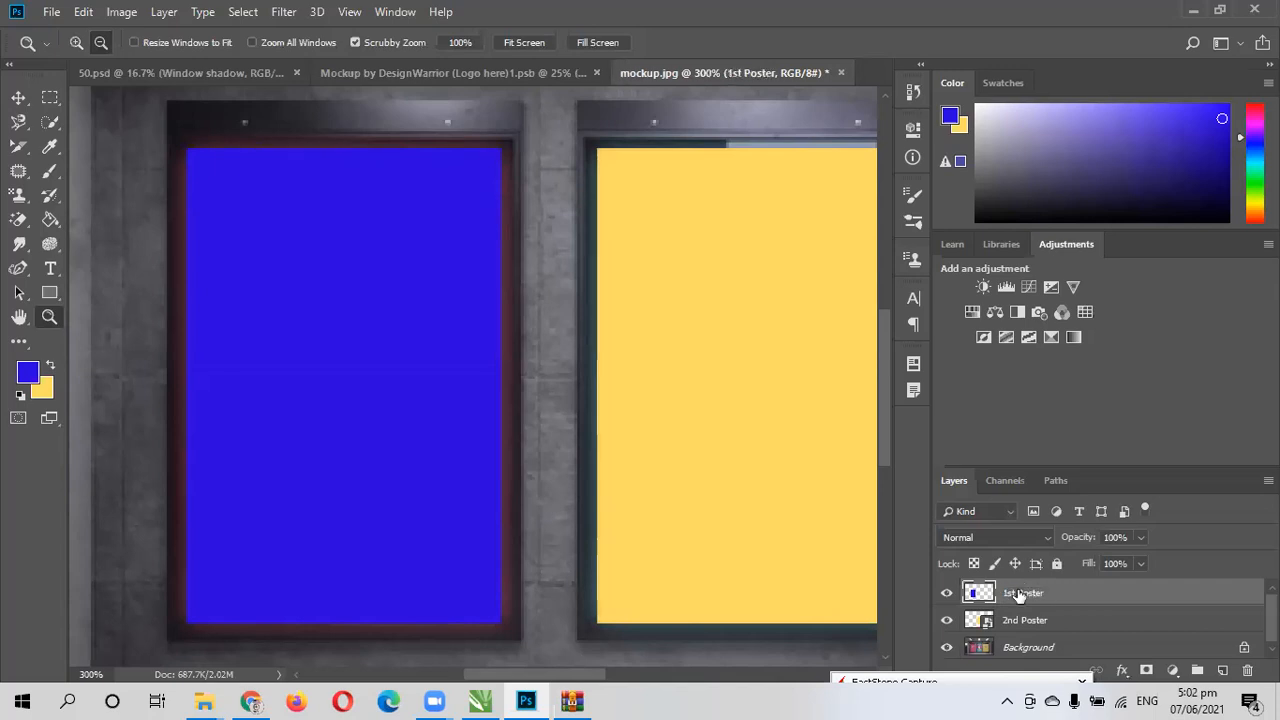
- Convert the 1st Poster layer to a smart object and move it below the 2nd Poster layer
{"action": "right_click", "coordinate": [1019, 593]}
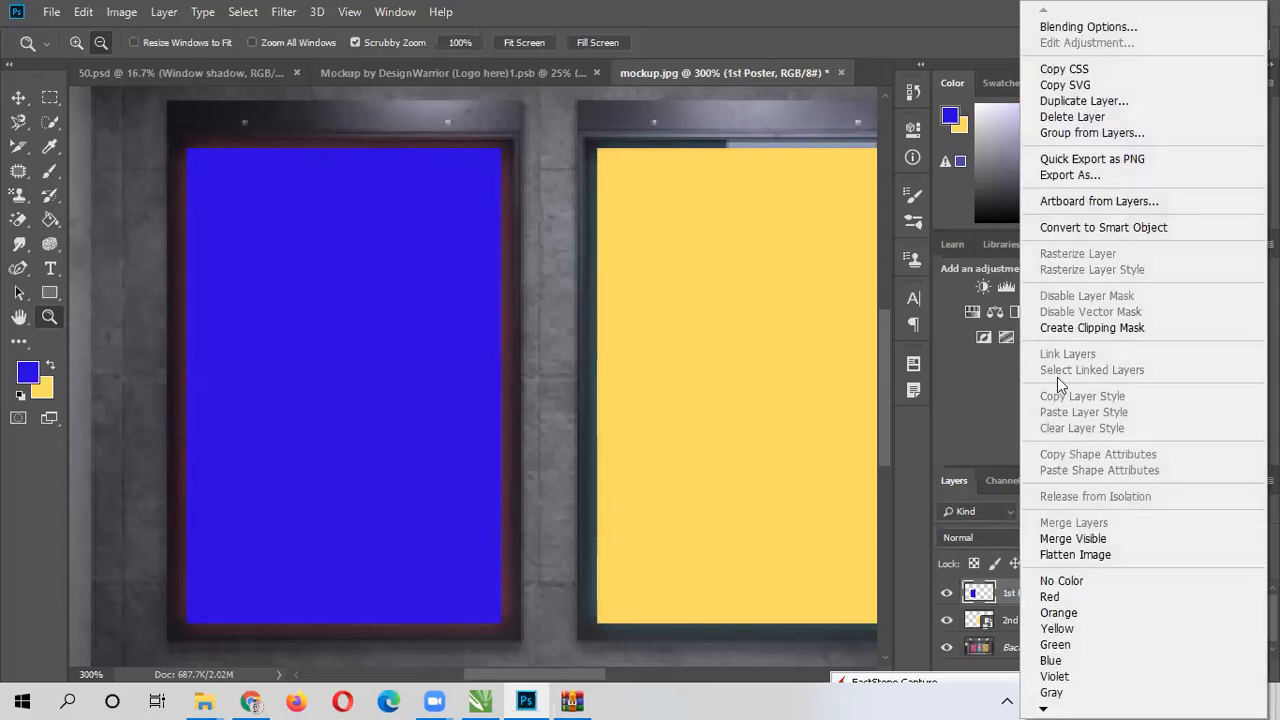
{"action": "left_click", "coordinate": [1087, 229]}
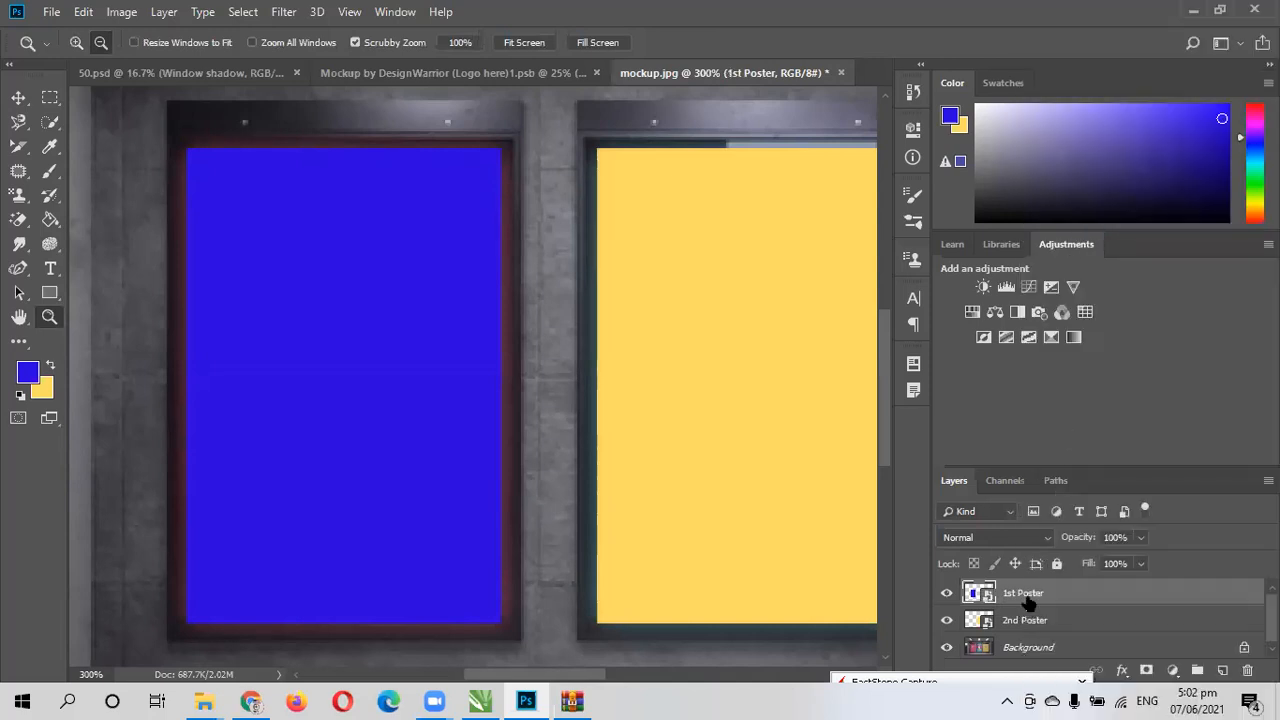
{"action": "left_click_drag", "start_coordinate": [1027, 600], "coordinate": [1027, 634]}
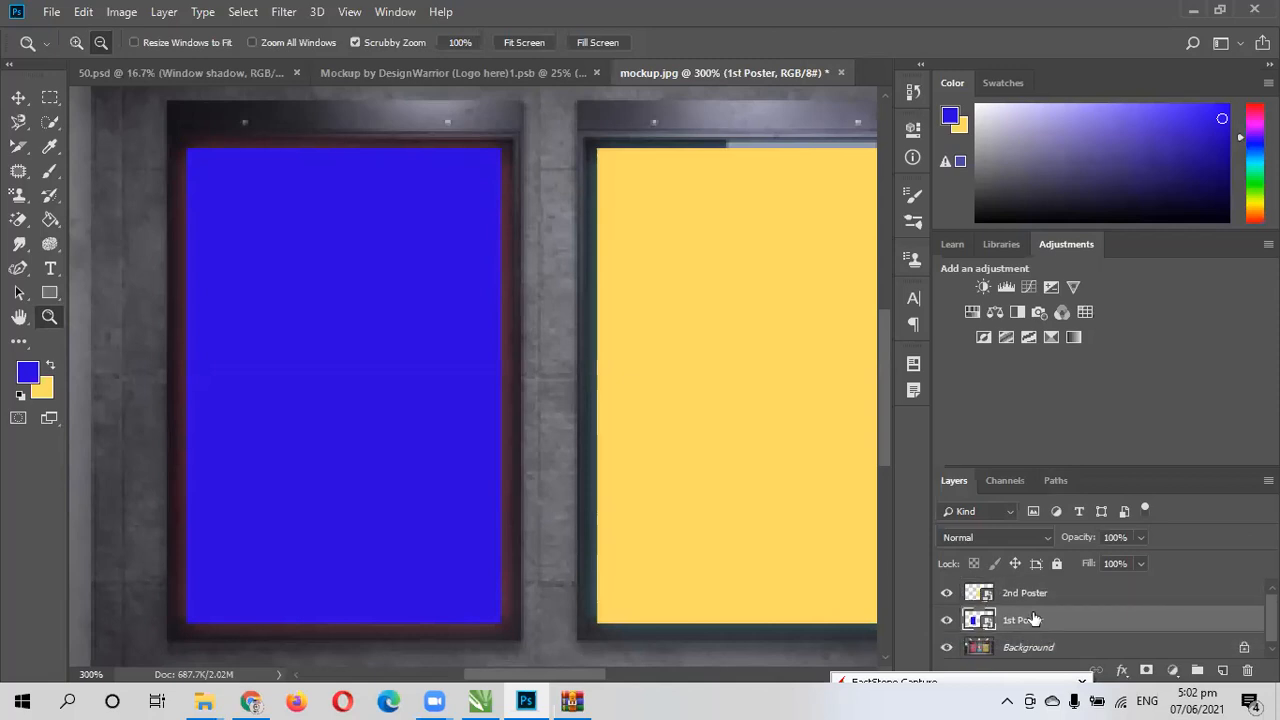
- Add a new layer at the top of the layer stack and name it "3rd poster"
{"action": "left_click", "coordinate": [1222, 670]}
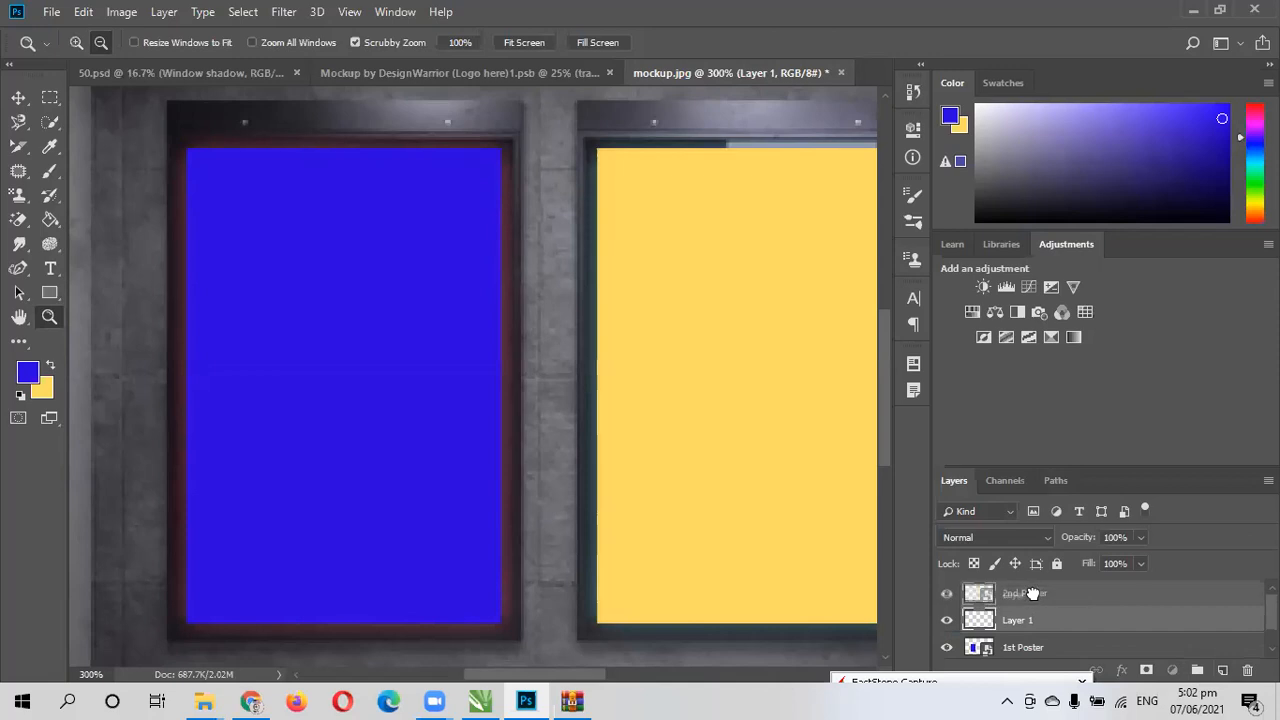
{"action": "left_click_drag", "start_coordinate": [1038, 595], "coordinate": [1036, 625]}
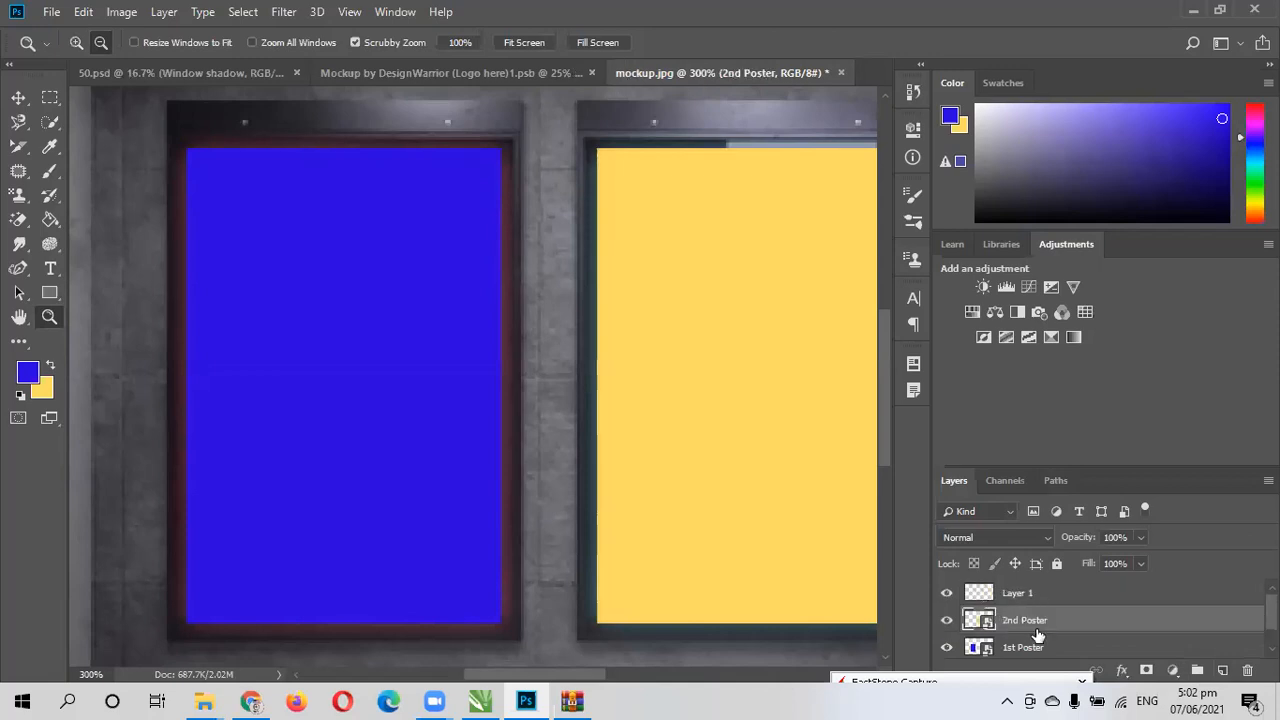
{"action": "right_click", "coordinate": [1012, 597]}
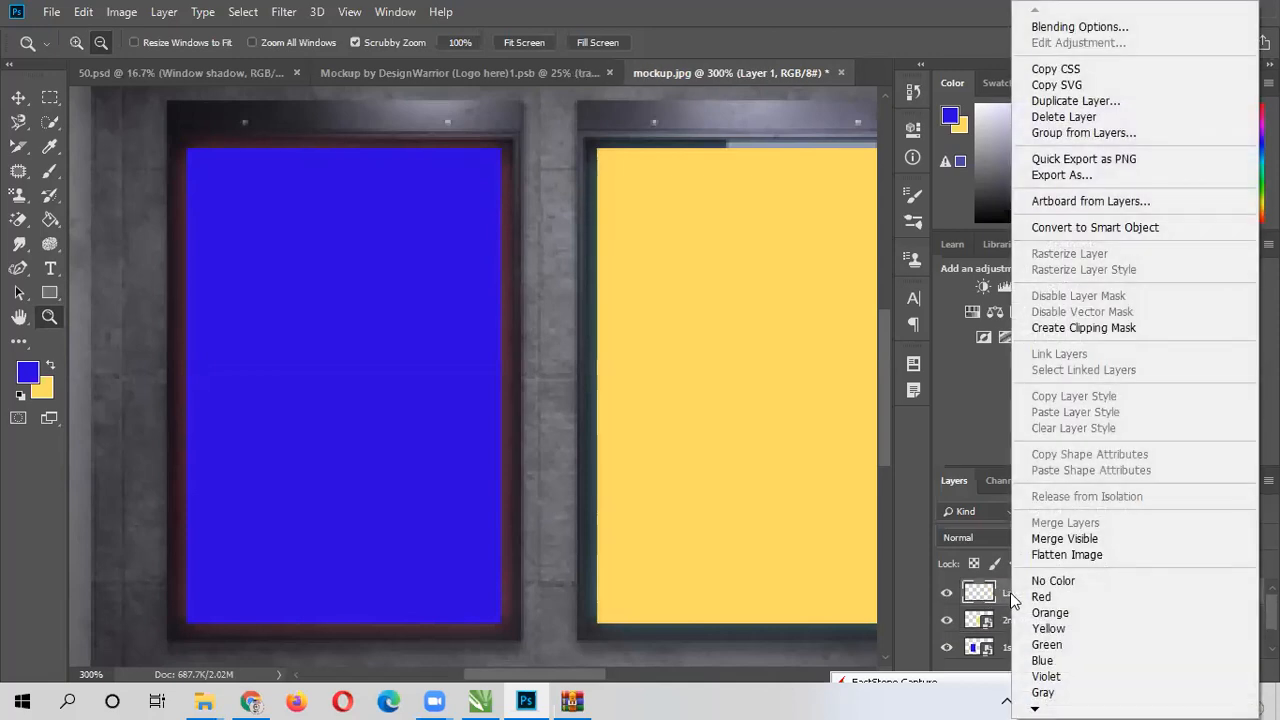
{"action": "left_click", "coordinate": [1012, 599]}
{"action": "double_click", "coordinate": [1014, 593]}
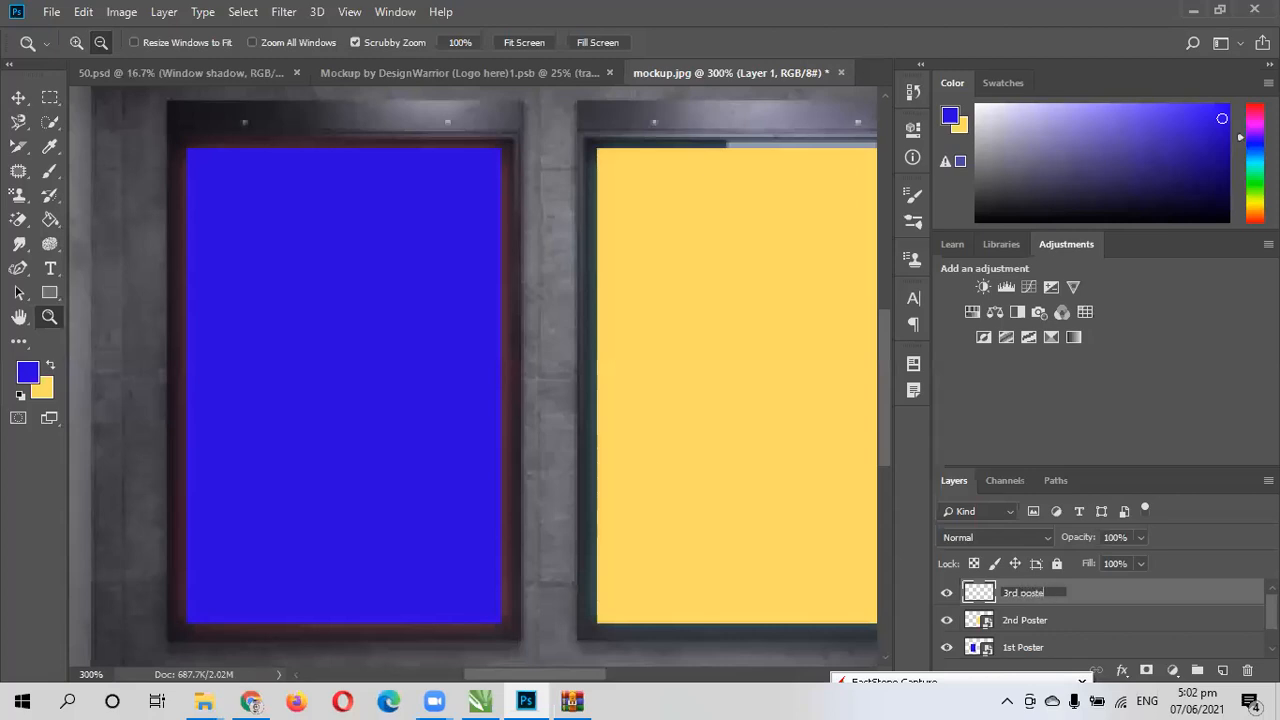
{"action": "key", "text": "Return"}
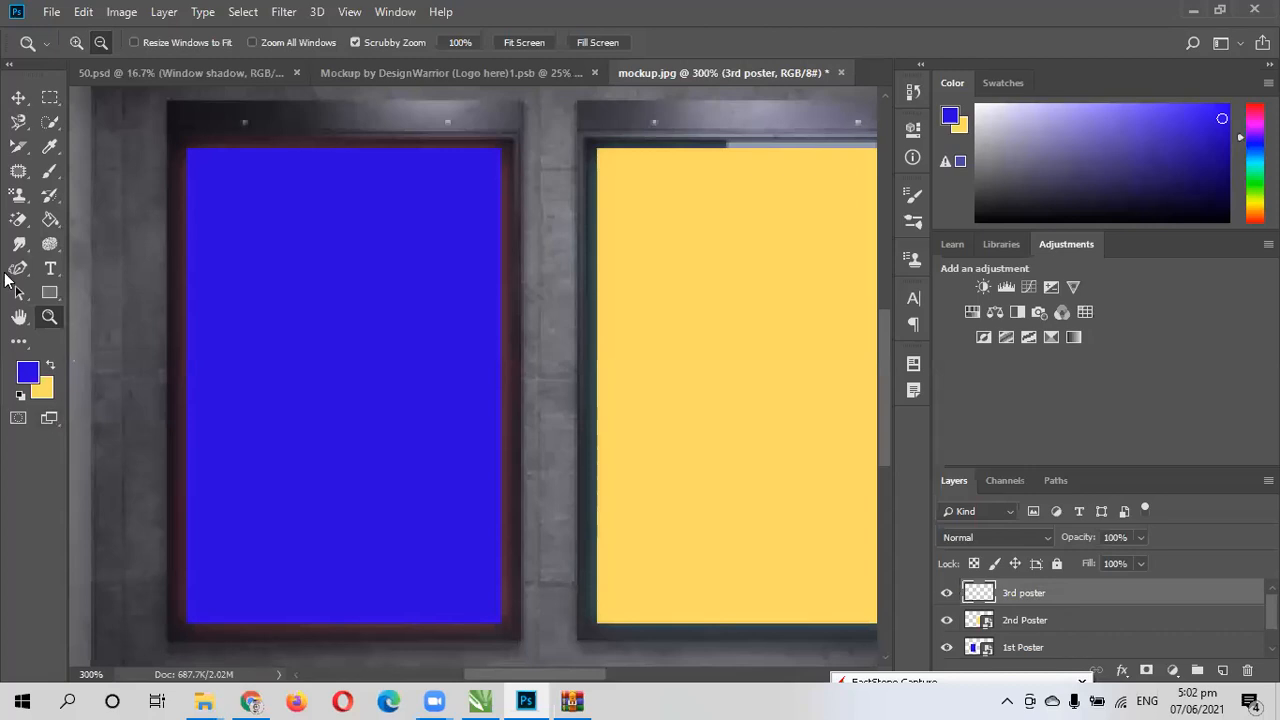
- Set the foreground colour to crimson red da0642
{"action": "left_click", "coordinate": [27, 372]}
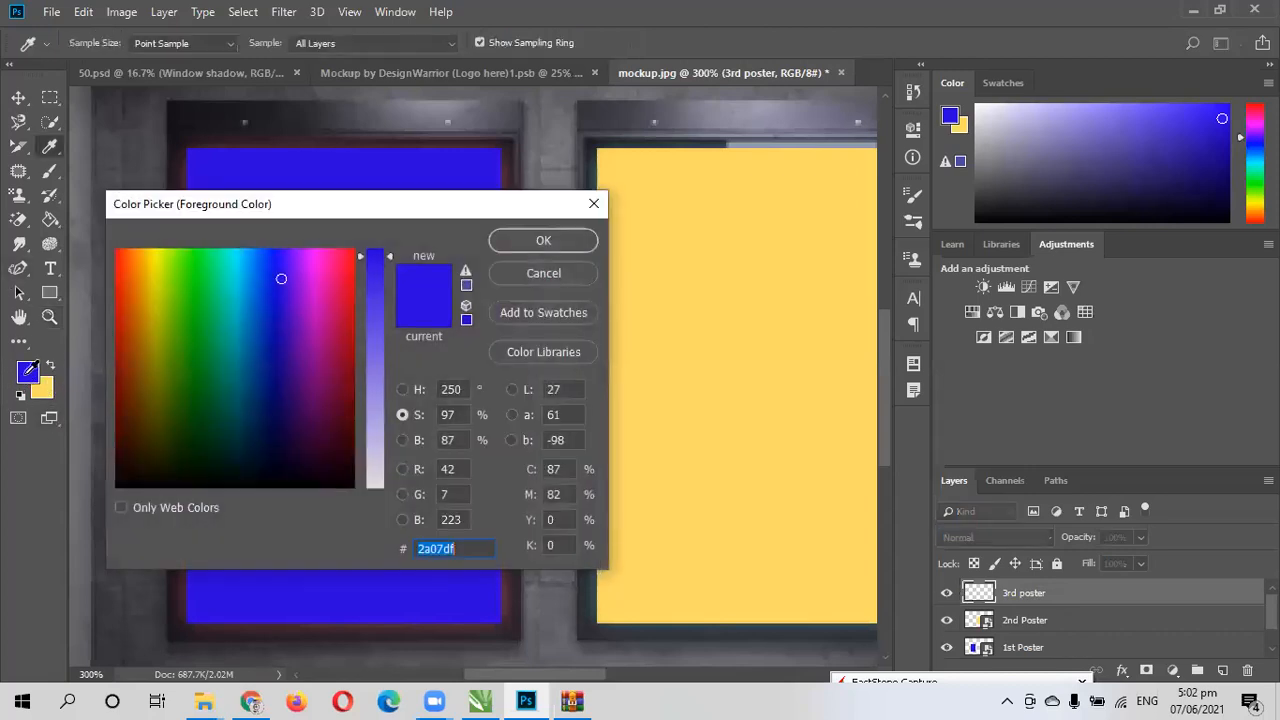
{"action": "left_click", "coordinate": [342, 283]}
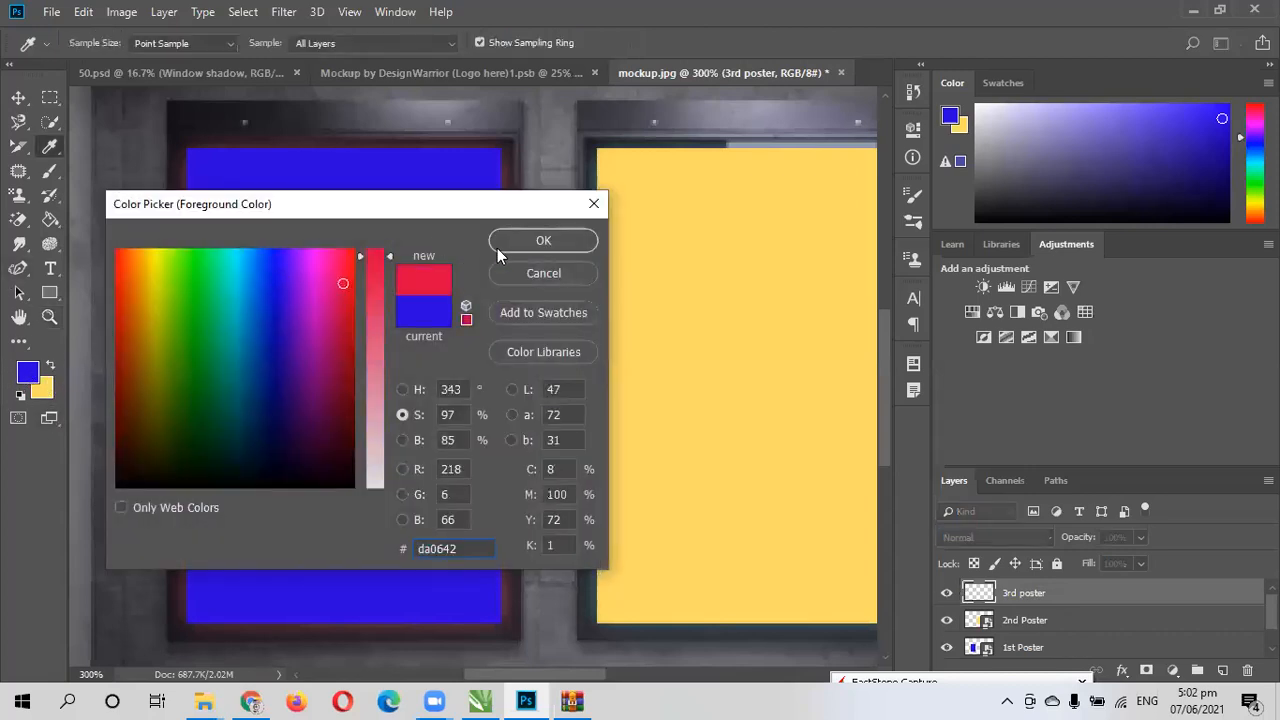
{"action": "left_click", "coordinate": [523, 248]}
{"action": "key", "text": "z"}
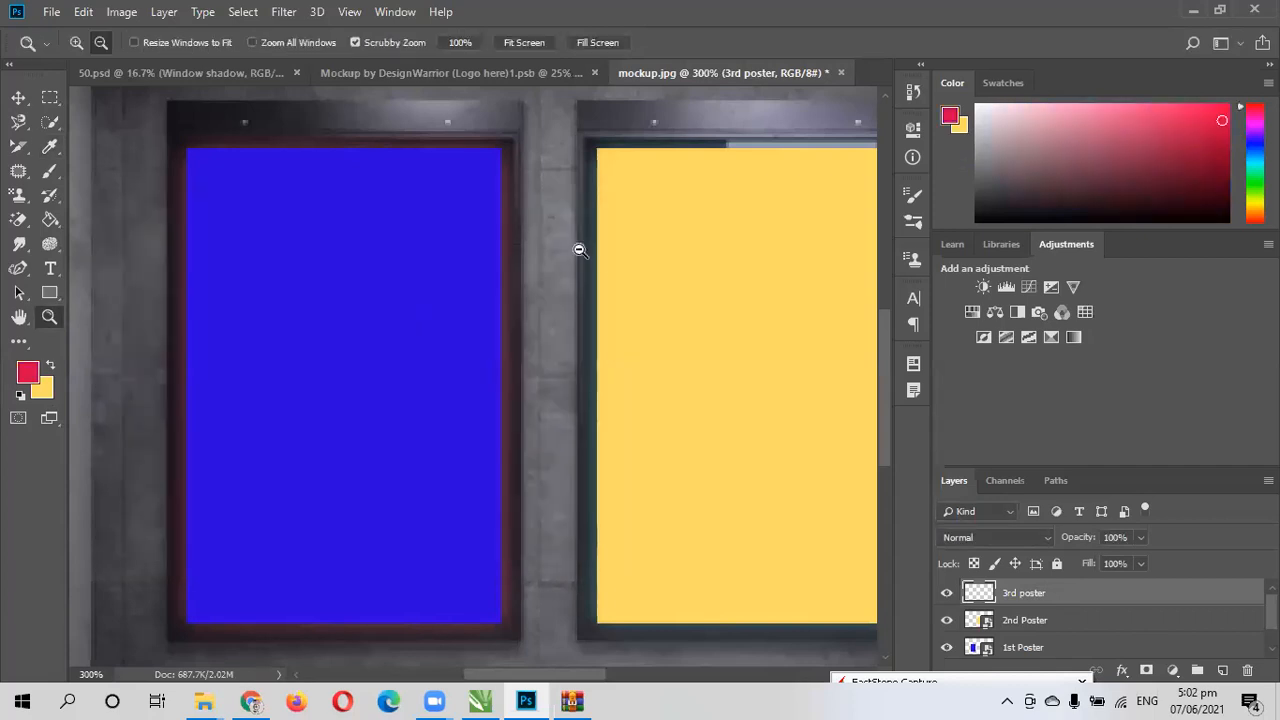
- Set the foreground colour to near-black 060200 and fill the 3rd poster layer with it using the Paint Bucket
{"action": "left_click", "coordinate": [27, 372]}
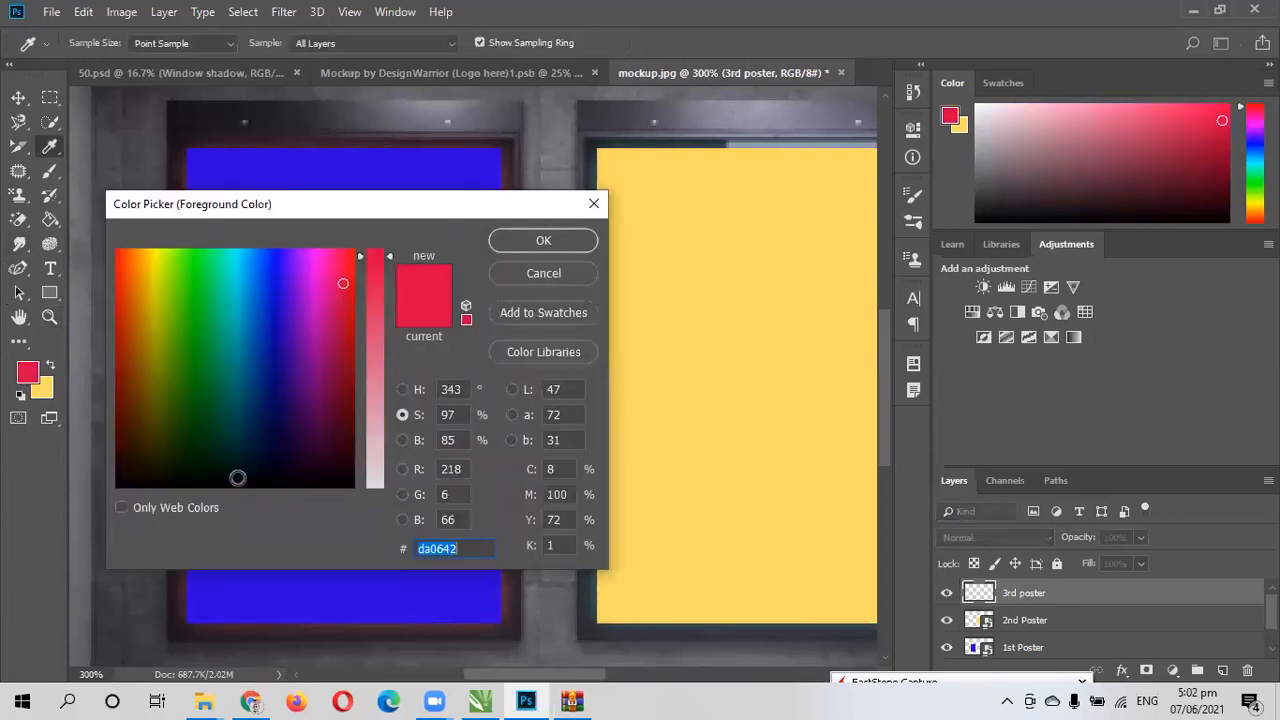
{"action": "left_click", "coordinate": [127, 481]}
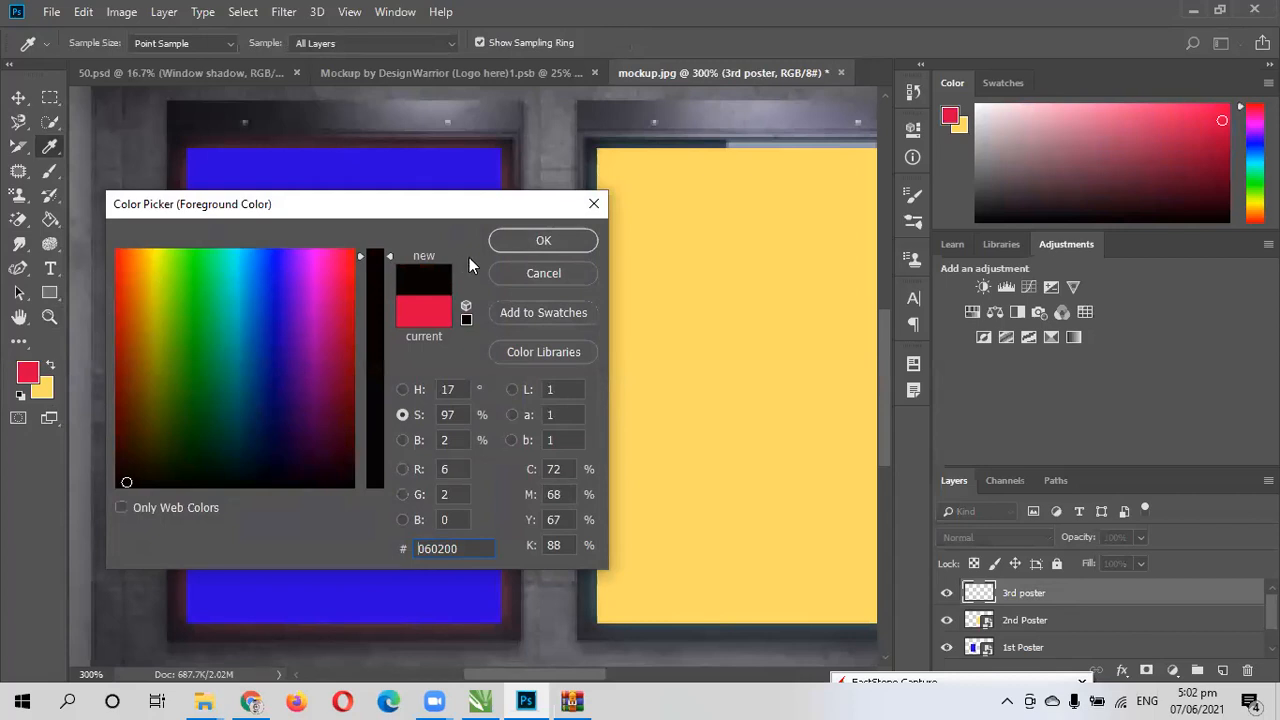
{"action": "left_click", "coordinate": [535, 240]}
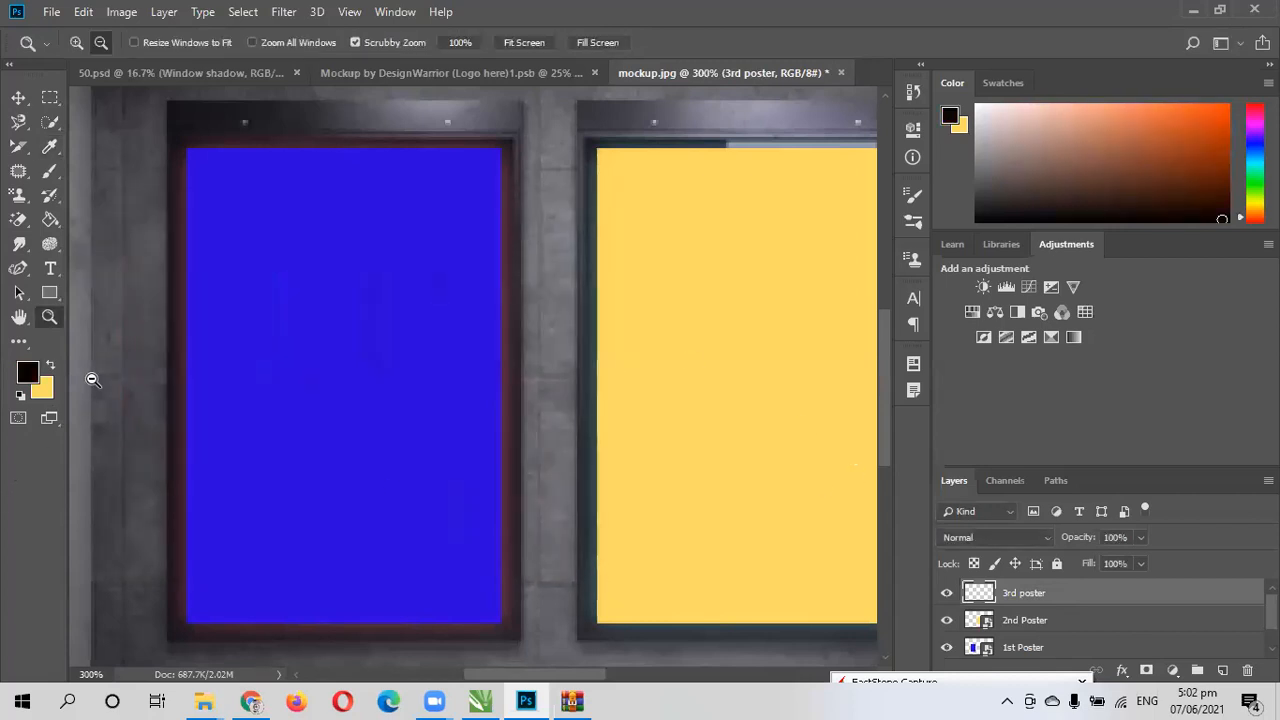
{"action": "left_click", "coordinate": [51, 220]}
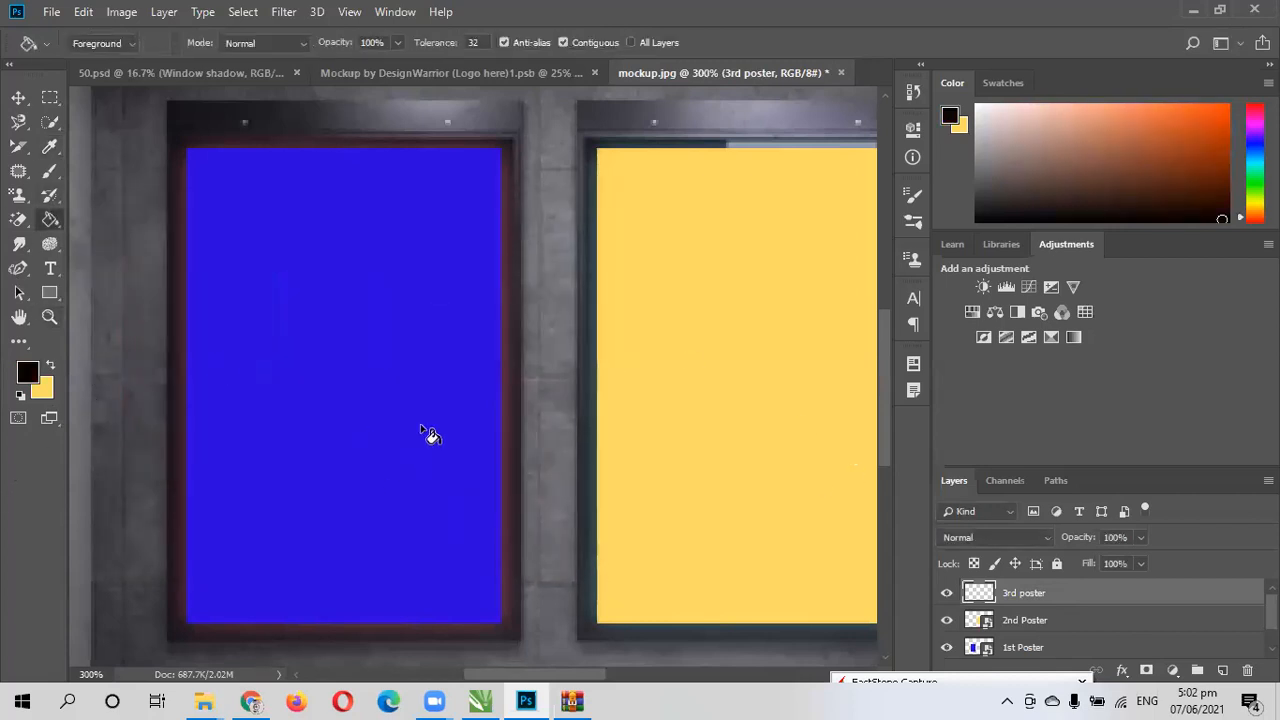
{"action": "left_click", "coordinate": [426, 434]}
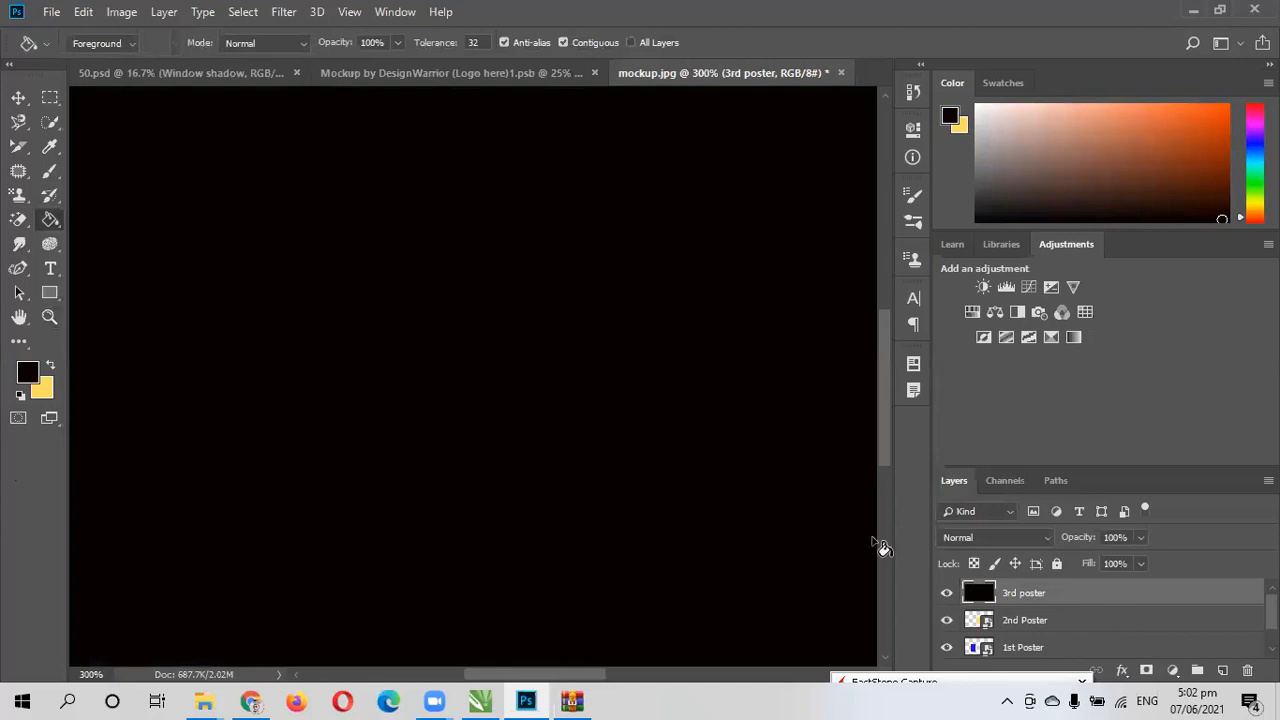
- Lower the 3rd poster layer's fill to 58% so the mockup underneath shows through
{"action": "key", "text": "z"}
{"action": "left_click", "coordinate": [691, 511], "text": "alt"}
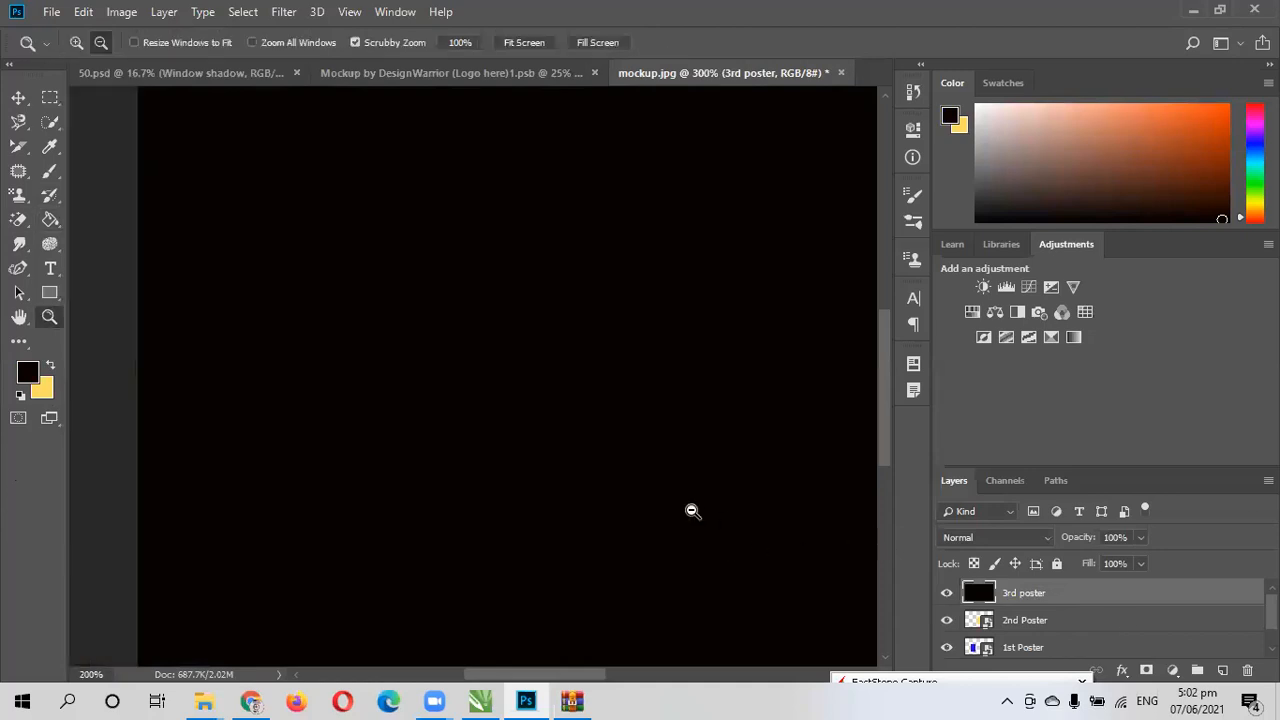
{"action": "left_click", "coordinate": [691, 511], "text": "alt"}
{"action": "left_click_drag", "start_coordinate": [884, 415], "coordinate": [887, 386]}
{"action": "left_click_drag", "start_coordinate": [1143, 567], "coordinate": [1107, 592]}
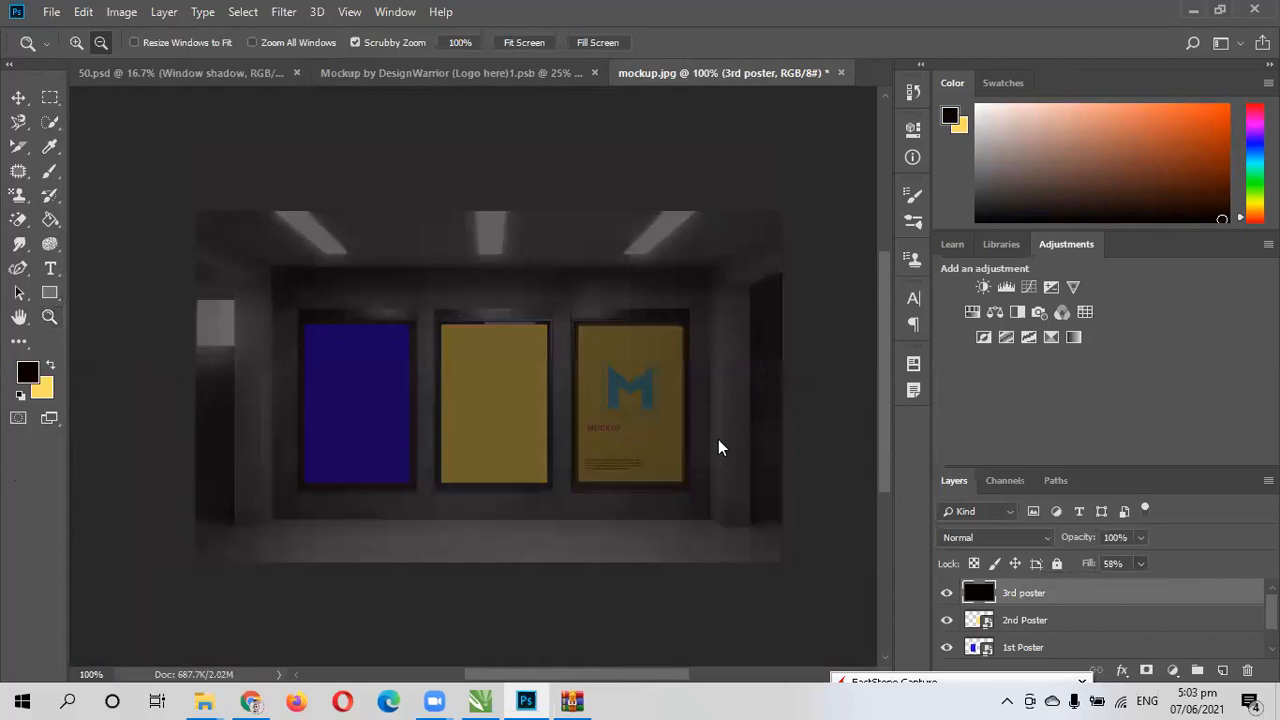
- Free-transform the black 3rd poster layer to cover only the third poster, about 18.21% wide and 45.07% high
{"action": "key", "text": "ctrl+t"}
{"action": "left_click_drag", "start_coordinate": [195, 213], "coordinate": [577, 326]}
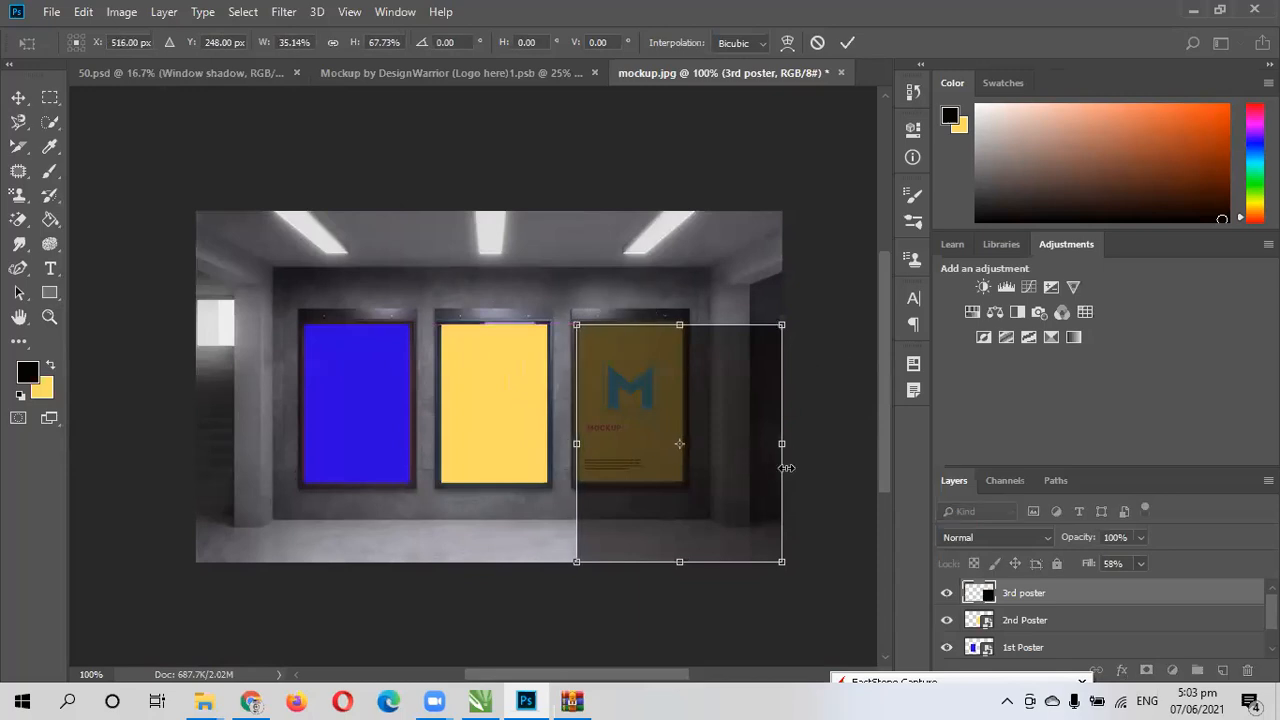
{"action": "left_click_drag", "start_coordinate": [781, 446], "coordinate": [682, 446]}
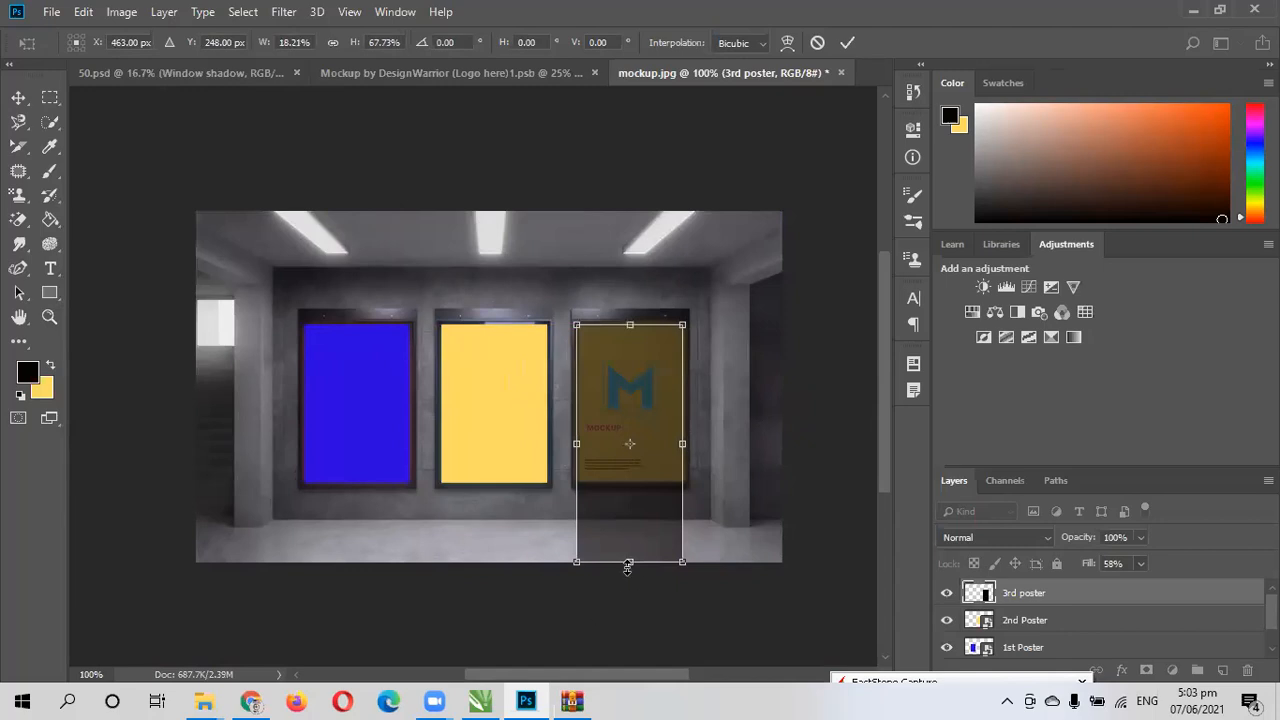
{"action": "left_click_drag", "start_coordinate": [628, 564], "coordinate": [620, 482]}
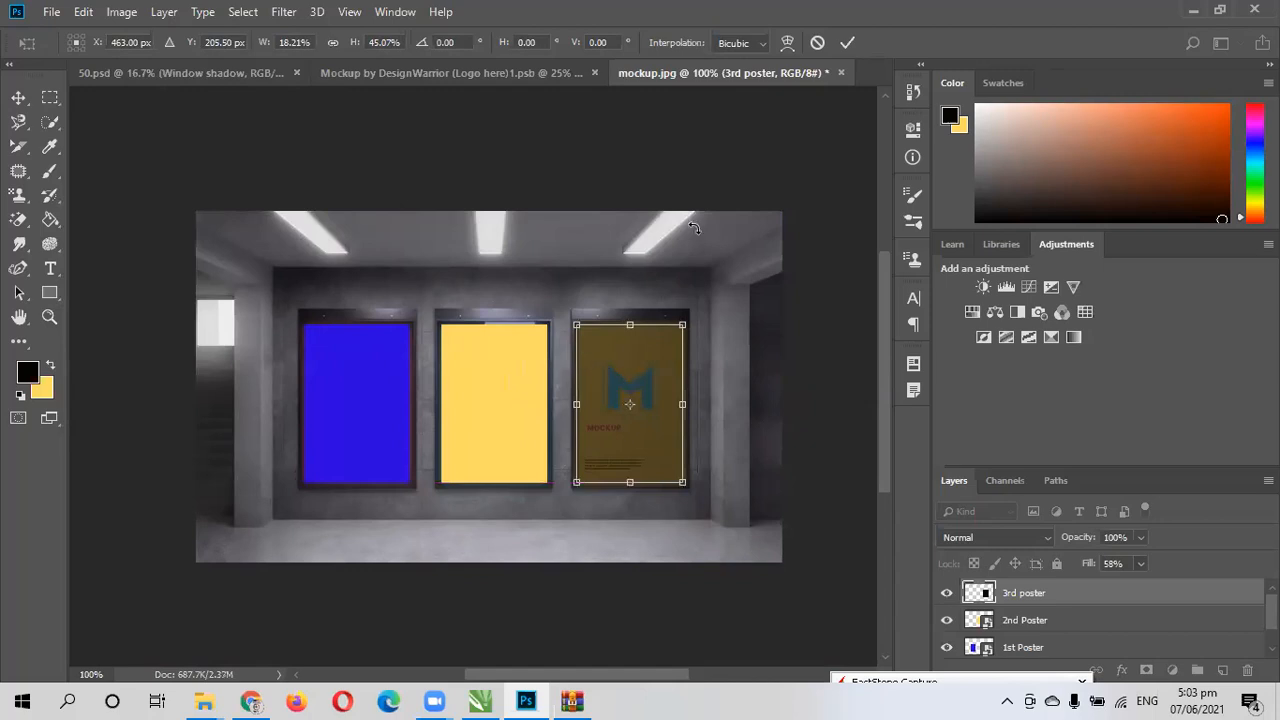
{"action": "left_click", "coordinate": [846, 43]}
- Check the black layer's fit over the third poster up close and fine-tune its side edges with Free Transform
{"action": "key", "text": "z"}
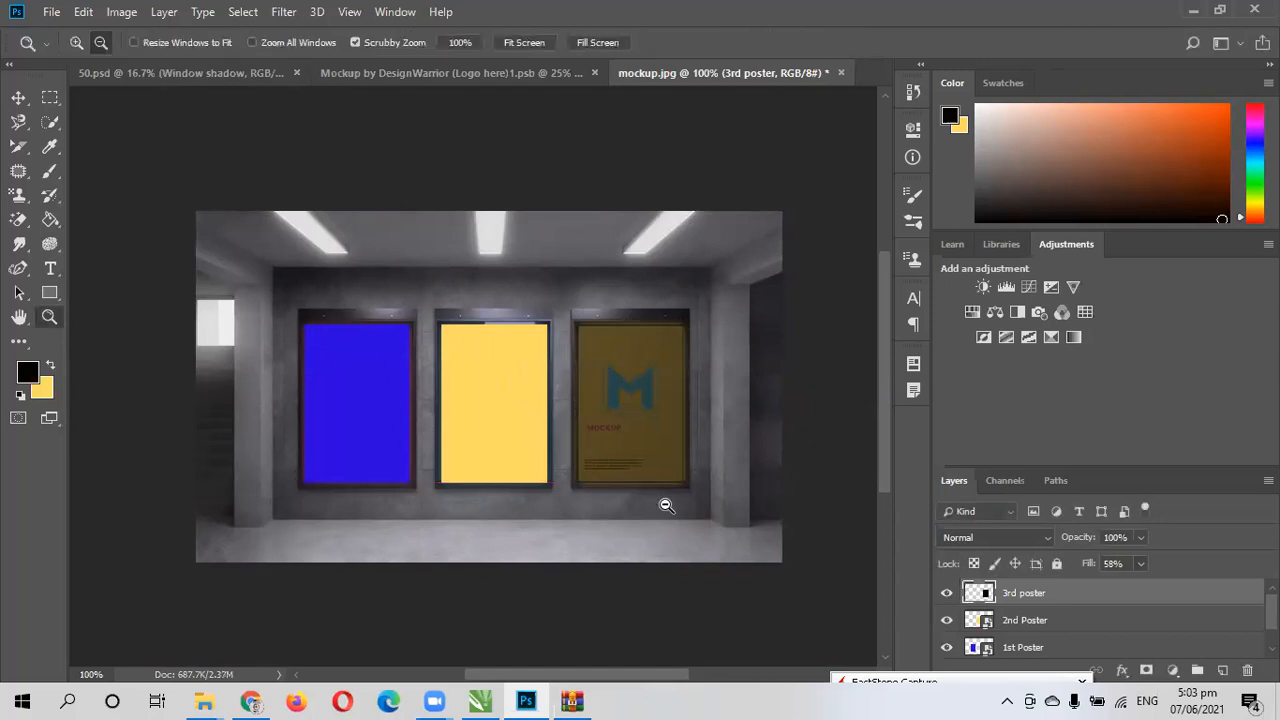
{"action": "left_click", "coordinate": [640, 434], "text": "alt"}
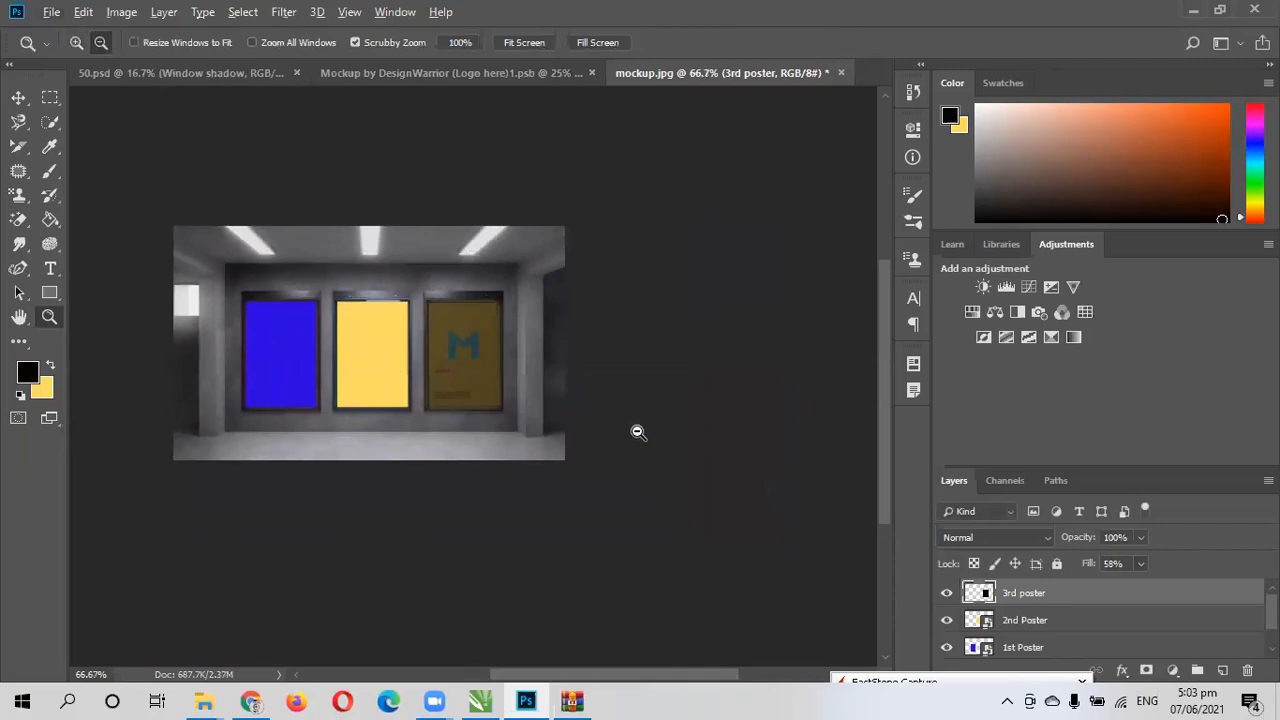
{"action": "left_click", "coordinate": [458, 350]}
{"action": "left_click", "coordinate": [457, 349]}
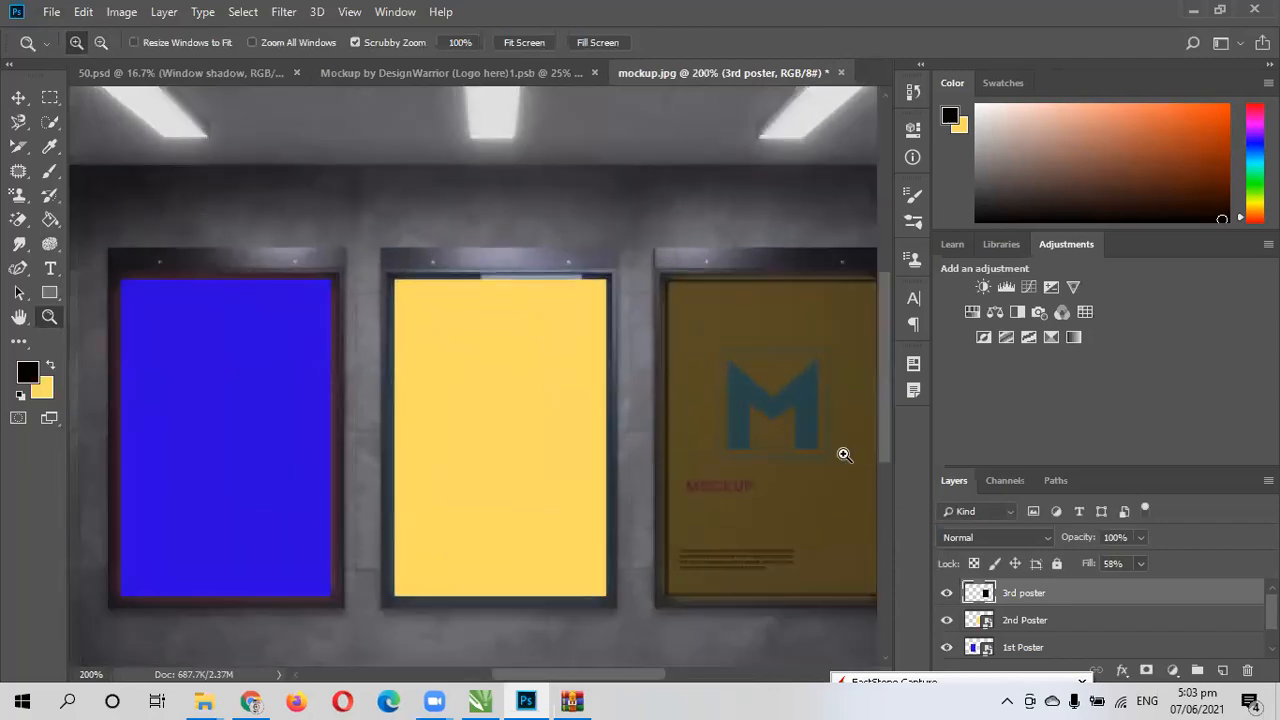
{"action": "key", "text": "alt"}
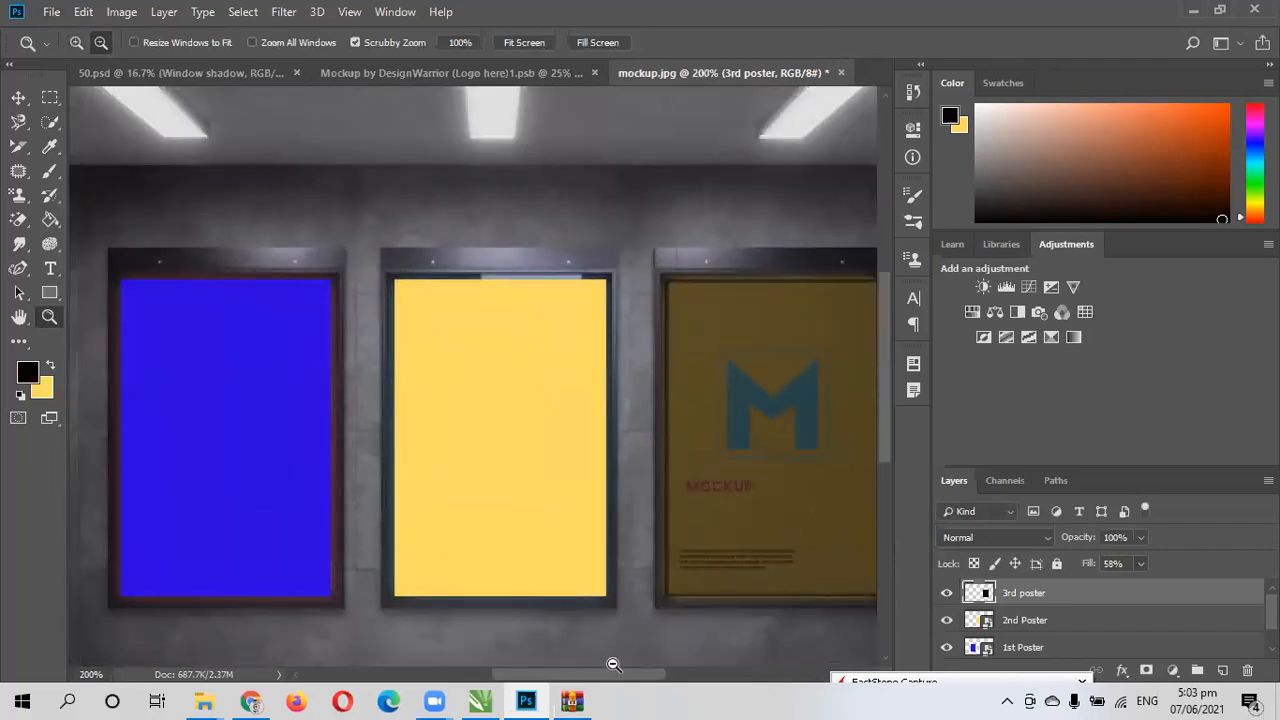
{"action": "left_click_drag", "start_coordinate": [637, 675], "coordinate": [643, 675]}
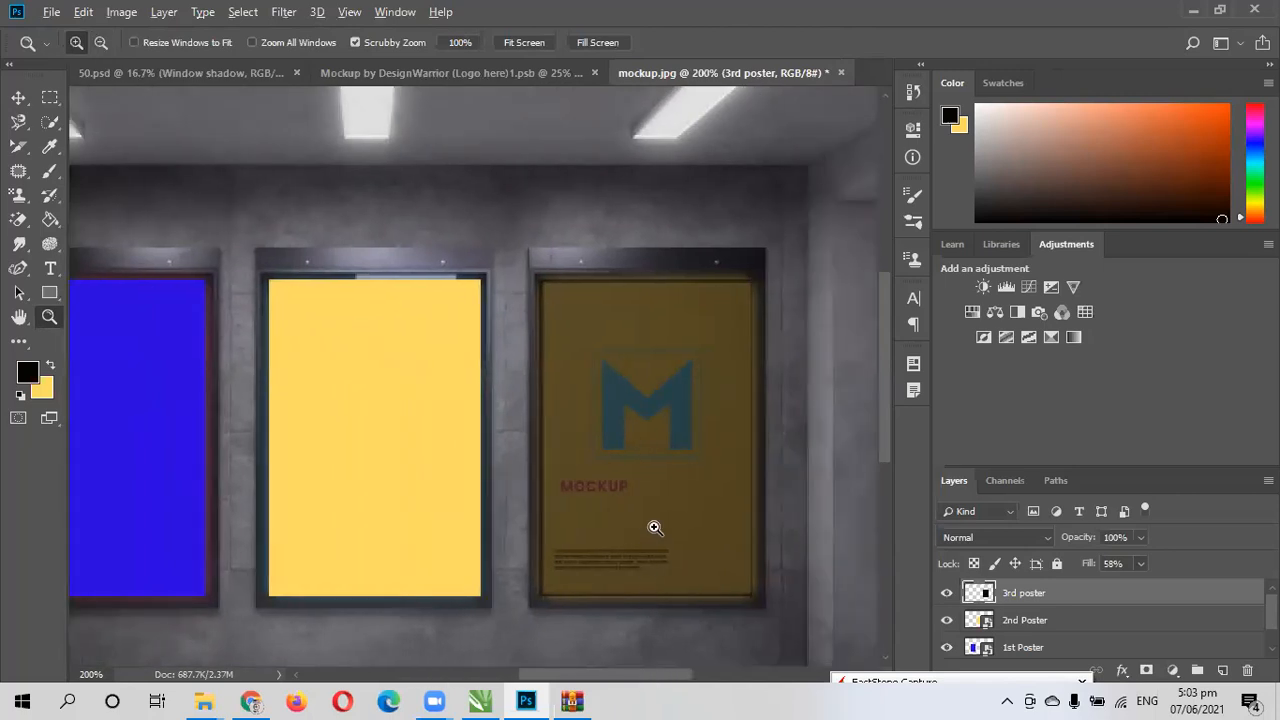
{"action": "left_click", "coordinate": [655, 528]}
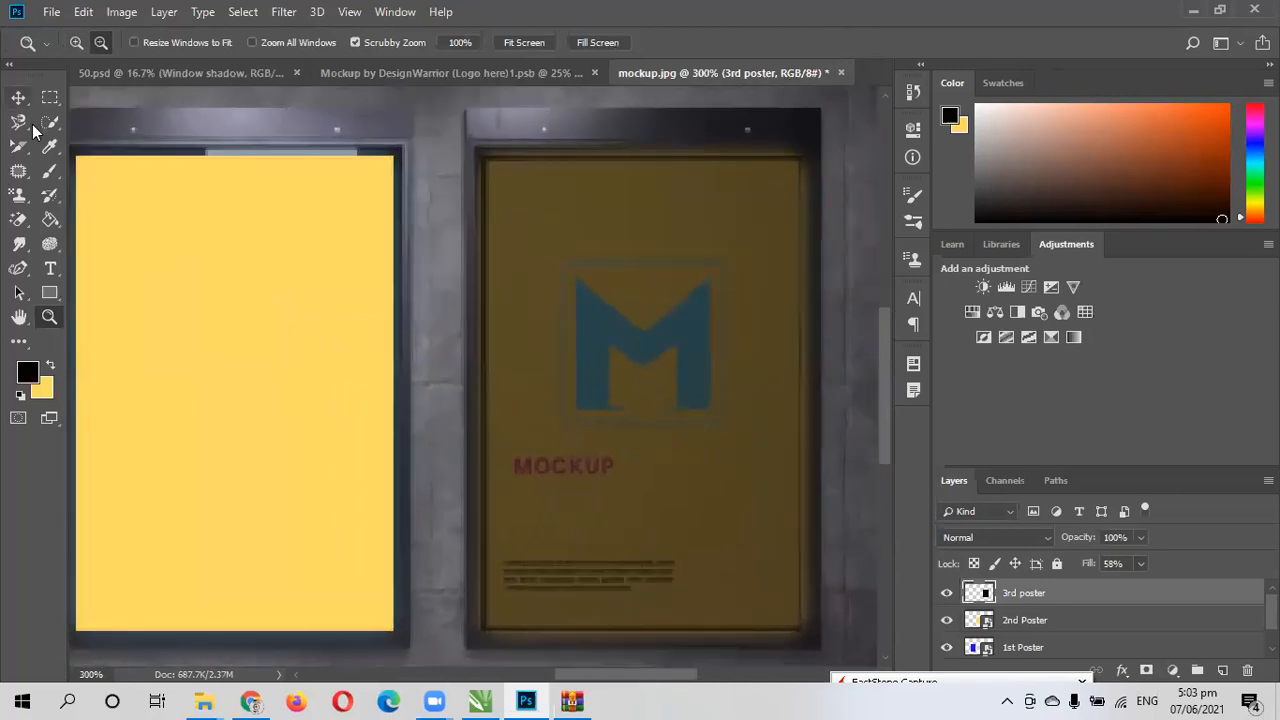
{"action": "left_click", "coordinate": [580, 415], "text": "alt"}
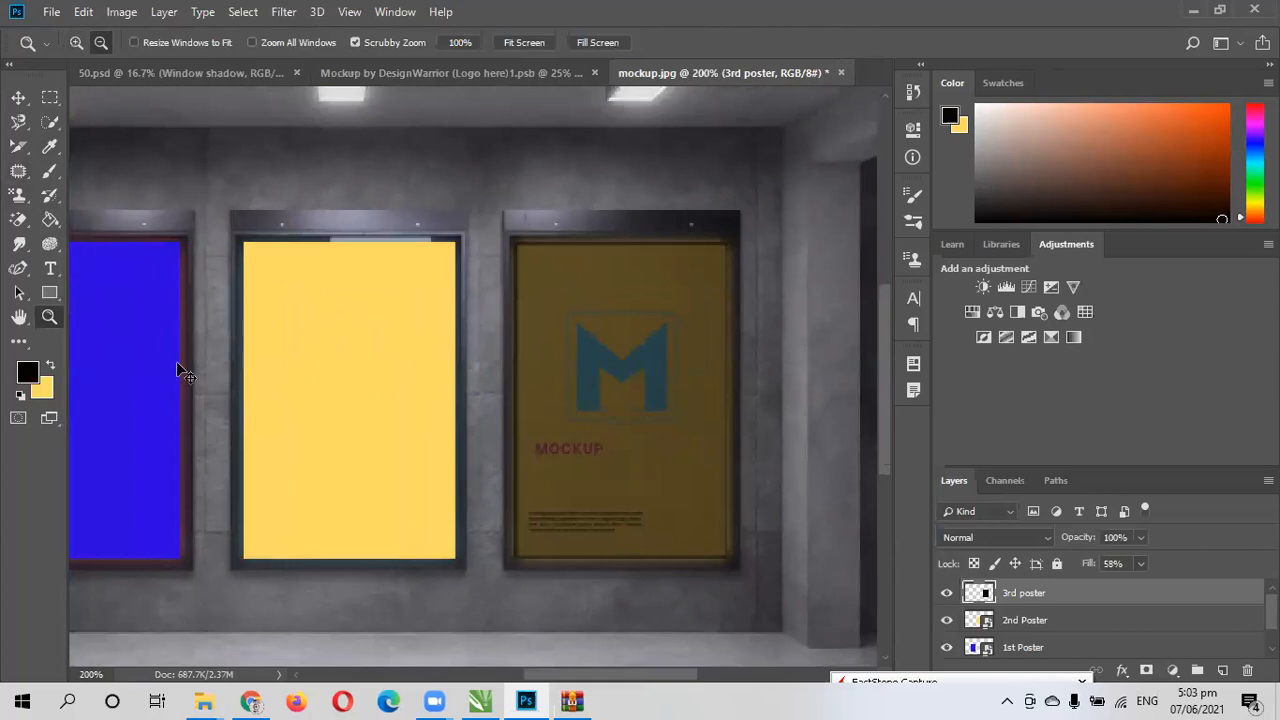
{"action": "key", "text": "ctrl+t"}
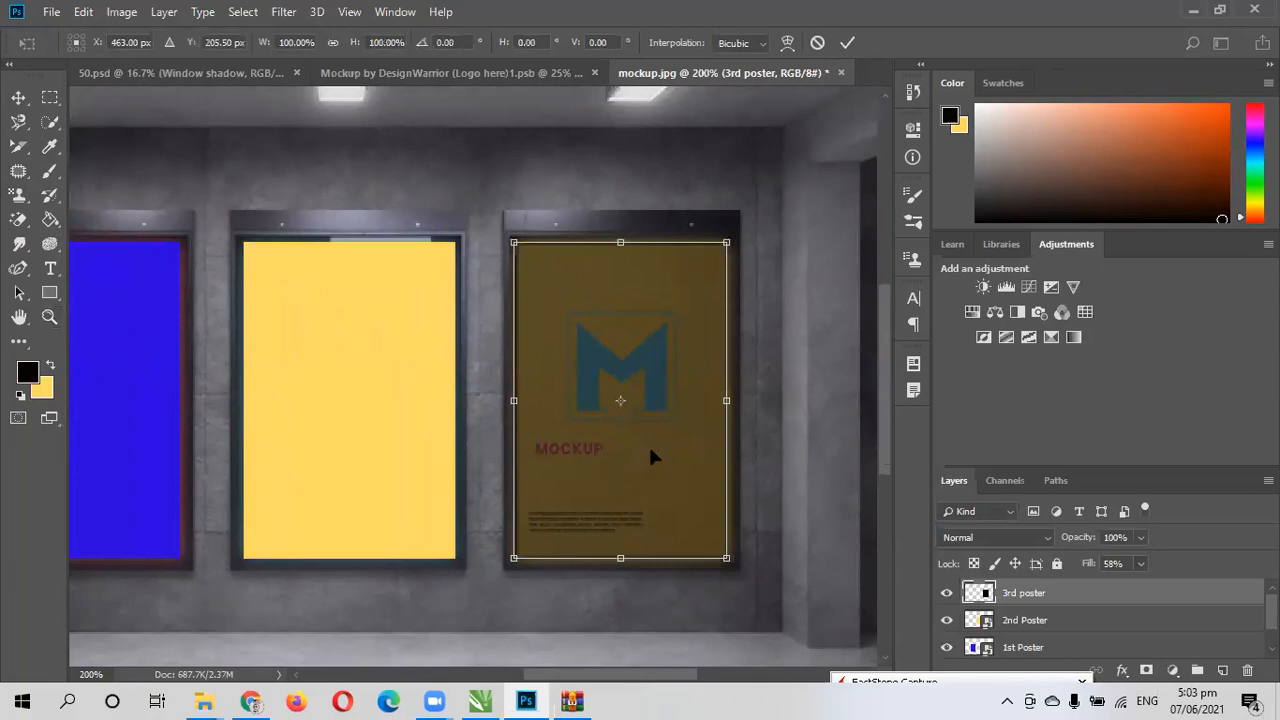
{"action": "scroll", "coordinate": [630, 422], "scroll_direction": "up", "scroll_amount": 1}
{"action": "scroll", "coordinate": [630, 422], "scroll_direction": "down", "scroll_amount": 1}
{"action": "left_click_drag", "start_coordinate": [720, 400], "coordinate": [727, 400]}
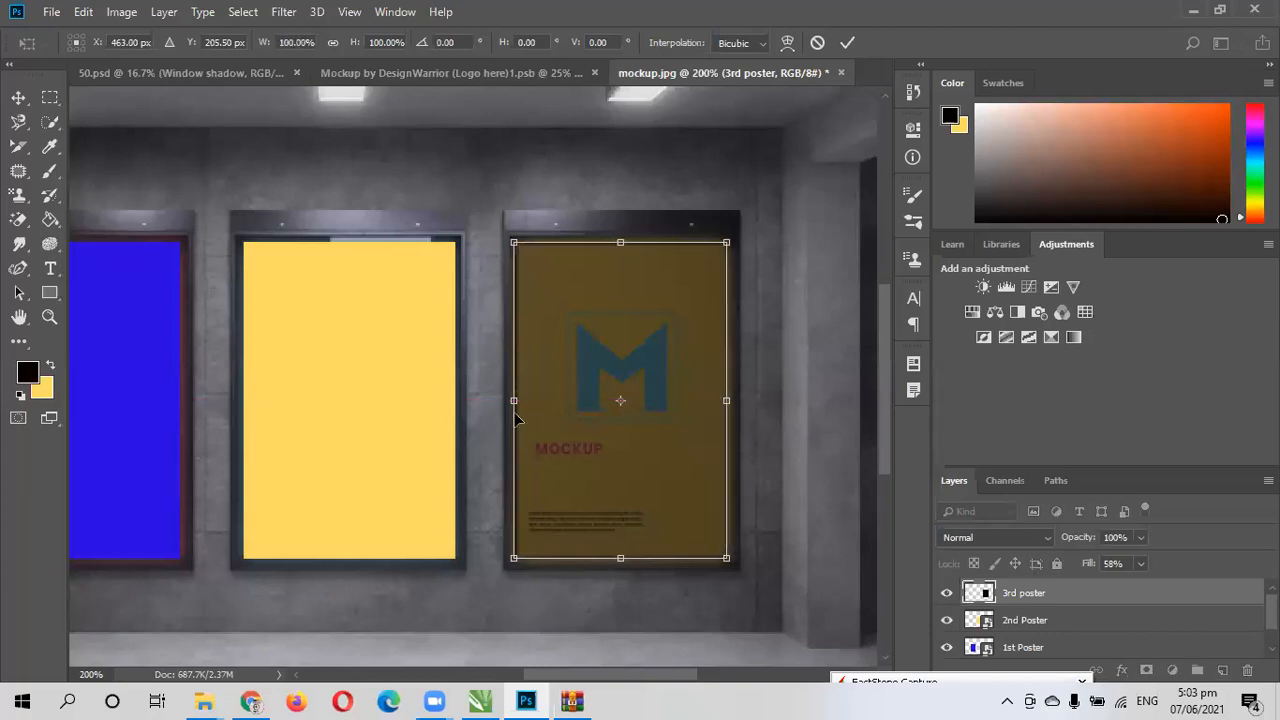
{"action": "left_click_drag", "start_coordinate": [517, 401], "coordinate": [514, 398]}
{"action": "left_click", "coordinate": [847, 42]}
{"action": "key", "text": "z"}
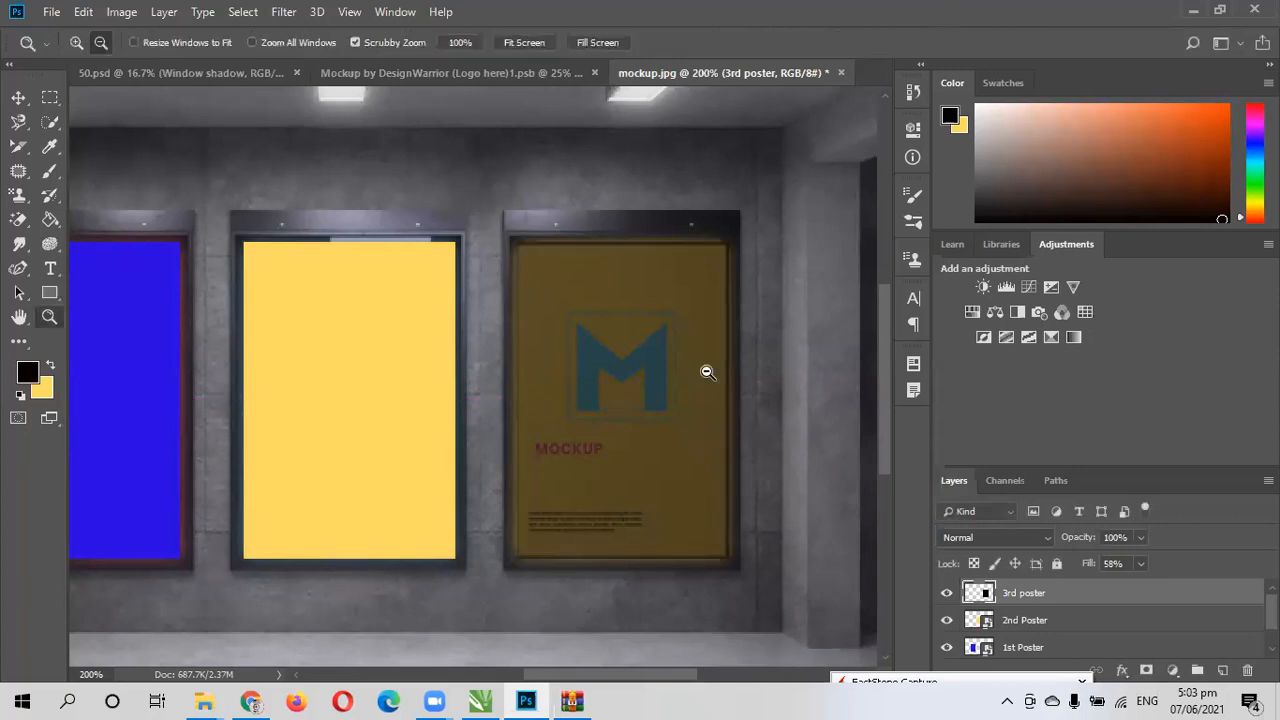
- Try to convert the semi-transparent 3rd poster layer to a smart object and undo the conversion
{"action": "right_click", "coordinate": [1006, 610]}
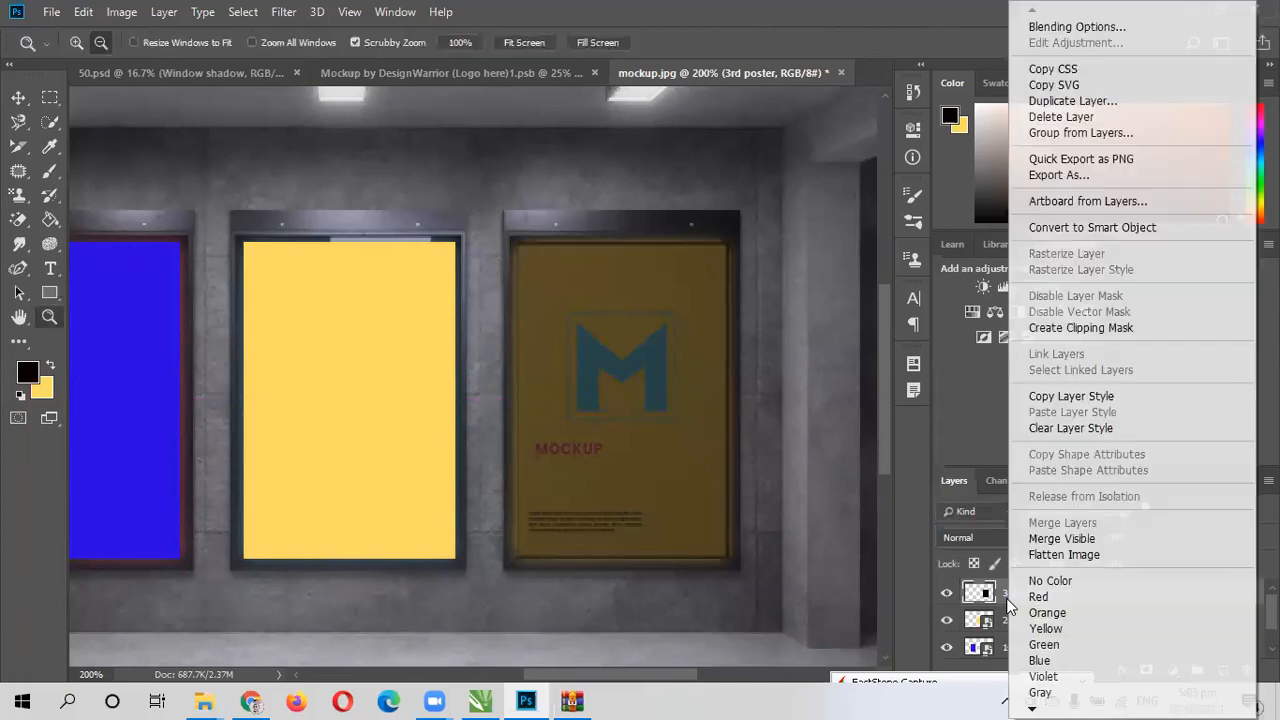
{"action": "left_click", "coordinate": [1108, 229]}
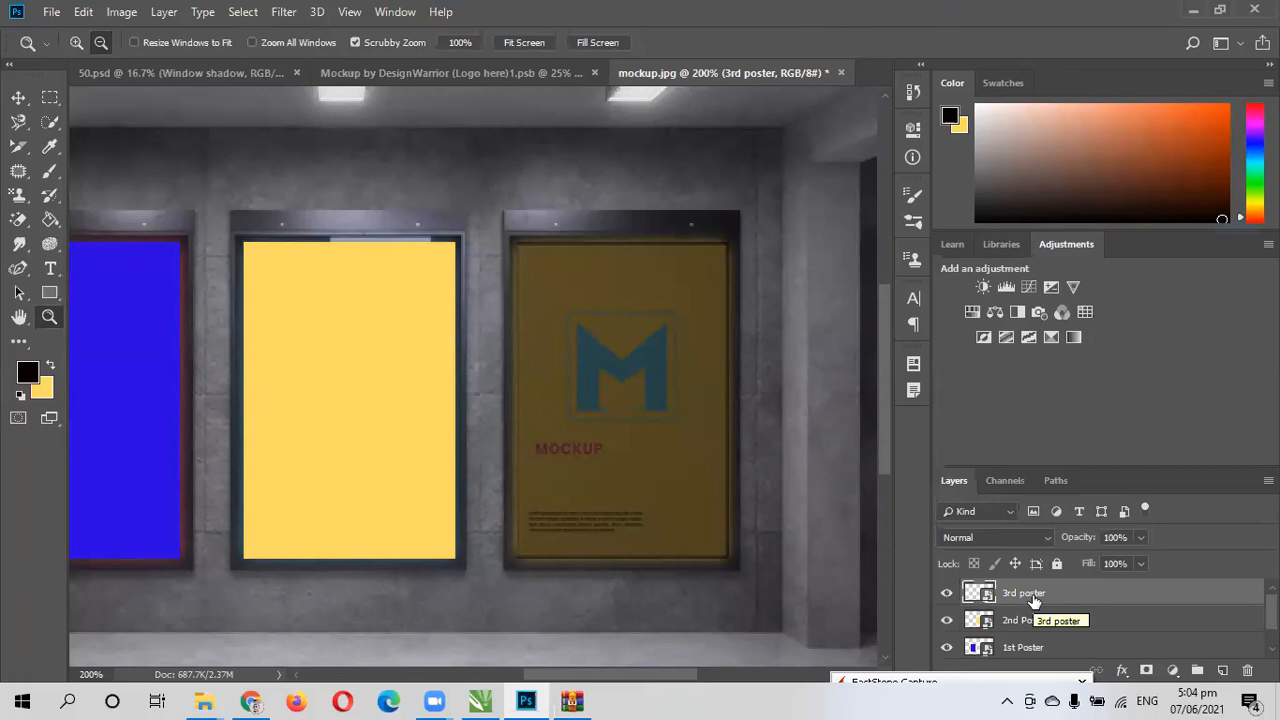
{"action": "key", "text": "ctrl+z"}
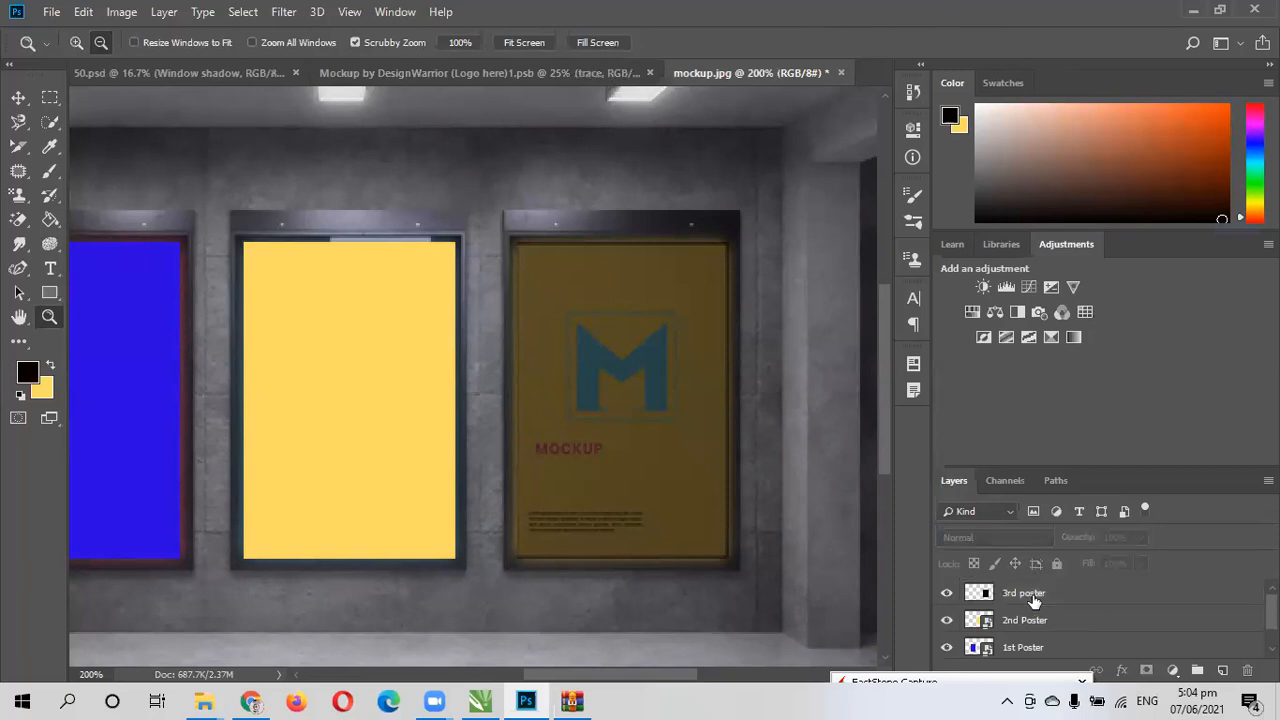
- Restore the 3rd poster layer's fill to 100% and convert the layer to a smart object
{"action": "left_click", "coordinate": [1034, 600]}
{"action": "left_click_drag", "start_coordinate": [1141, 566], "coordinate": [1210, 579]}
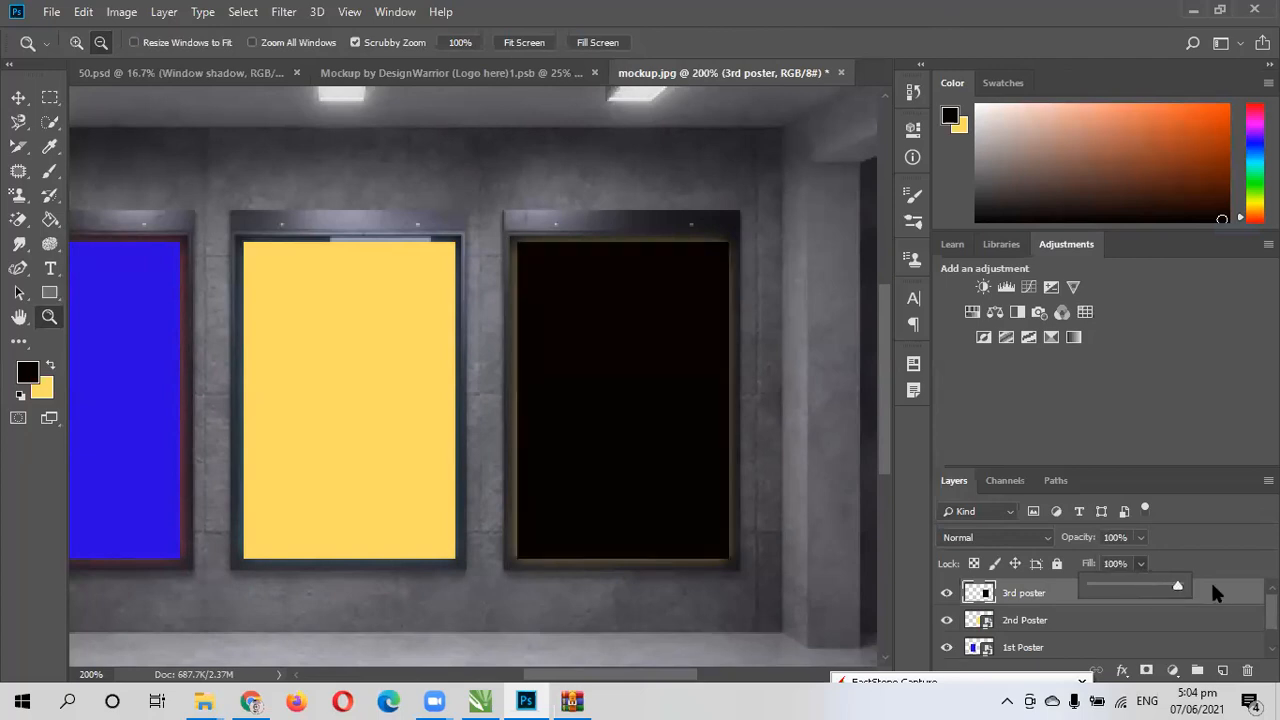
{"action": "right_click", "coordinate": [1018, 595]}
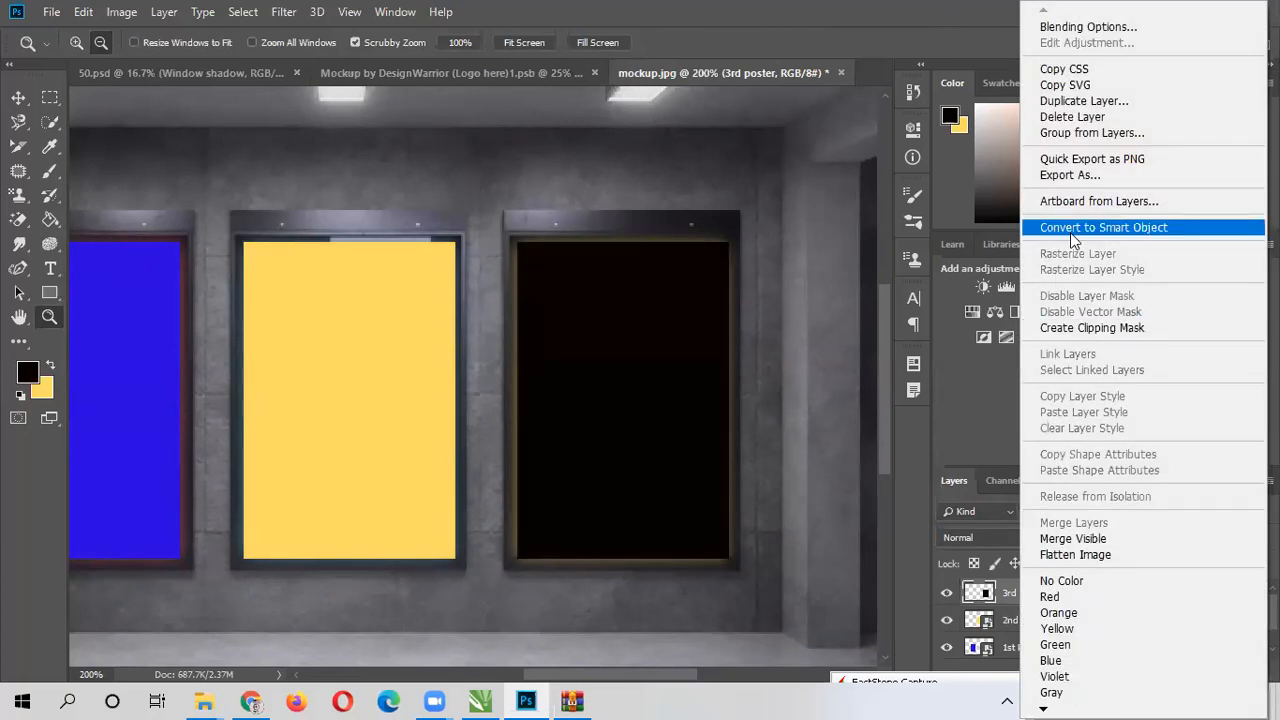
{"action": "left_click", "coordinate": [1070, 228]}
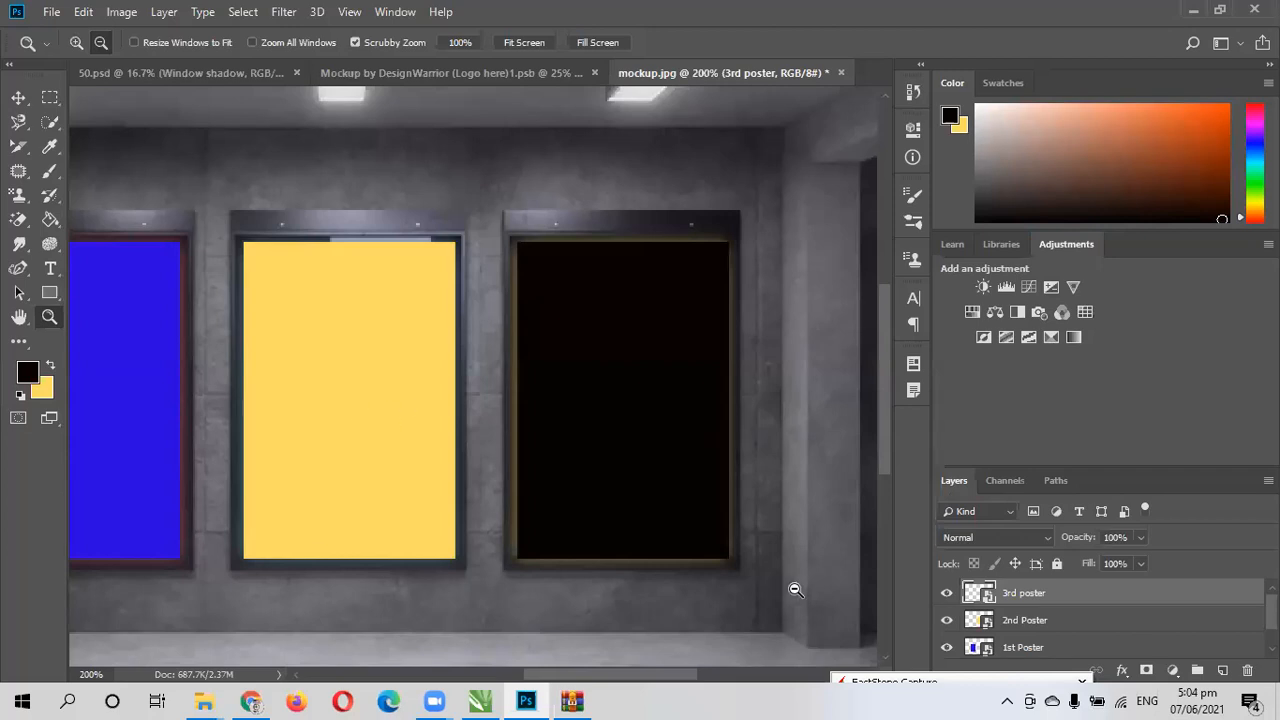
- Open the 1st Poster smart object's contents and try to place the n2 image from Downloads as an embedded file
{"action": "double_click", "coordinate": [979, 648]}
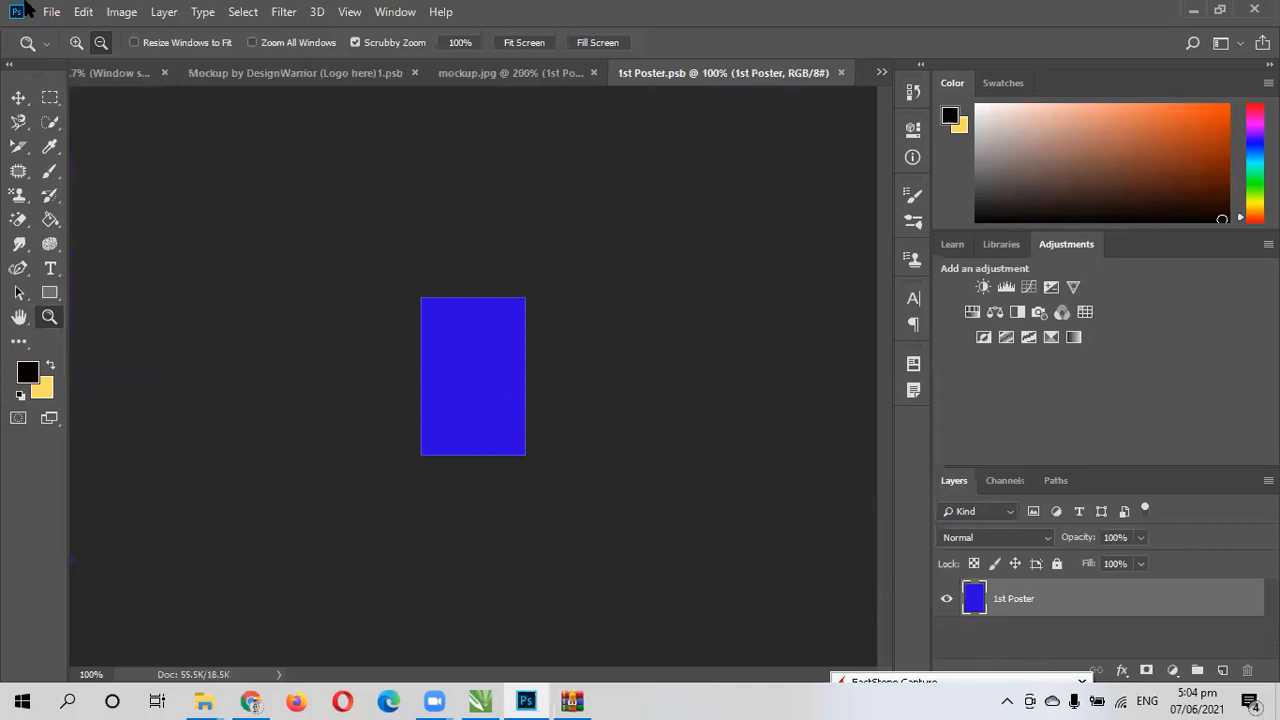
{"action": "left_click", "coordinate": [55, 12]}
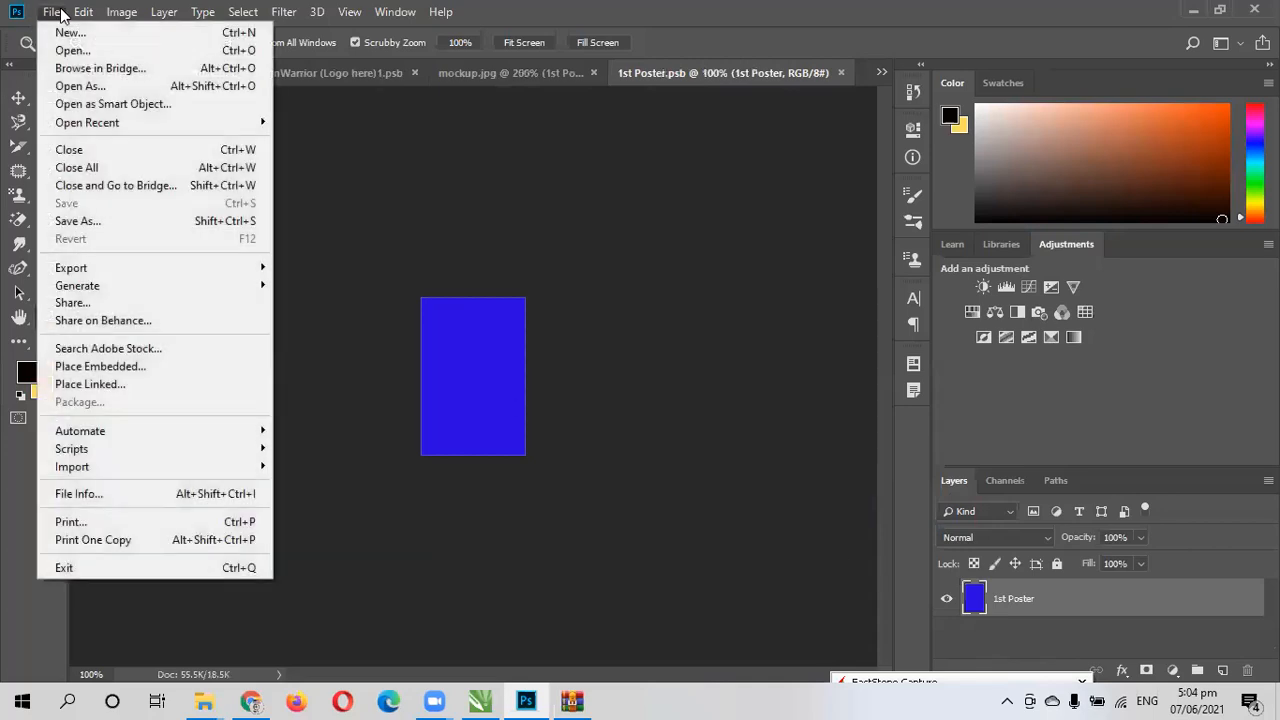
{"action": "left_click", "coordinate": [88, 366]}
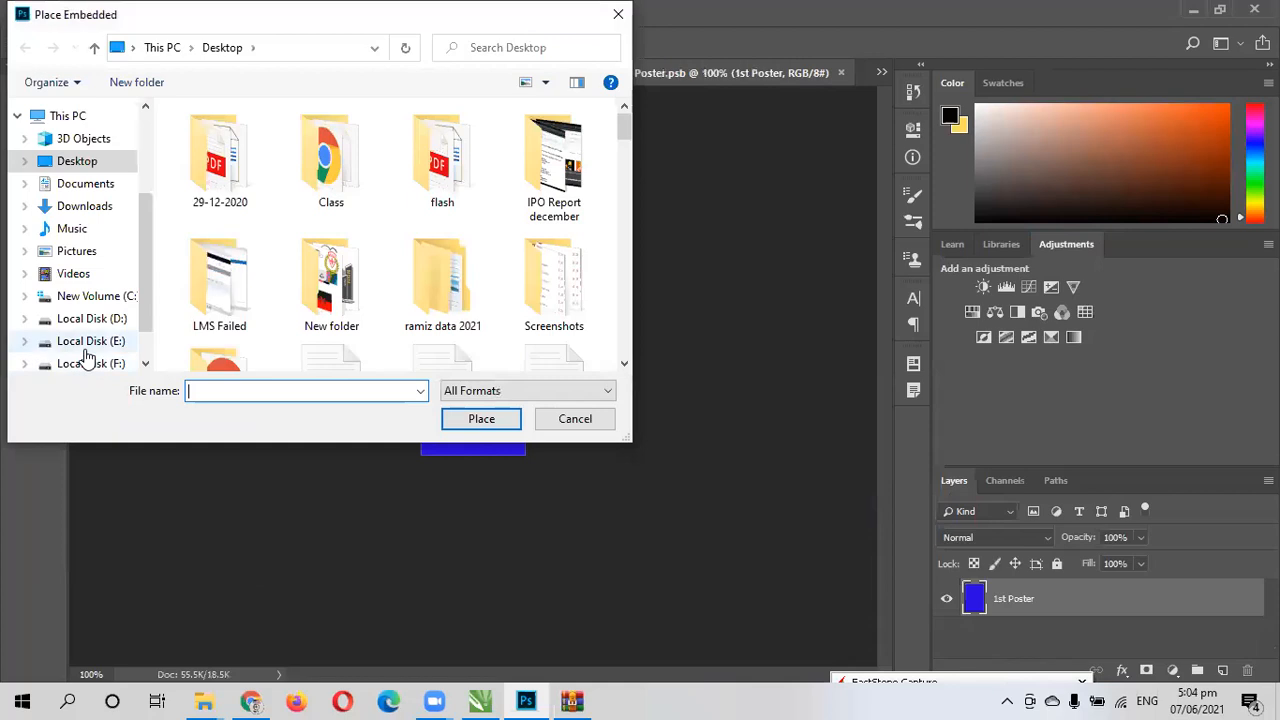
{"action": "scroll", "coordinate": [240, 270], "scroll_direction": "down", "scroll_amount": 3}
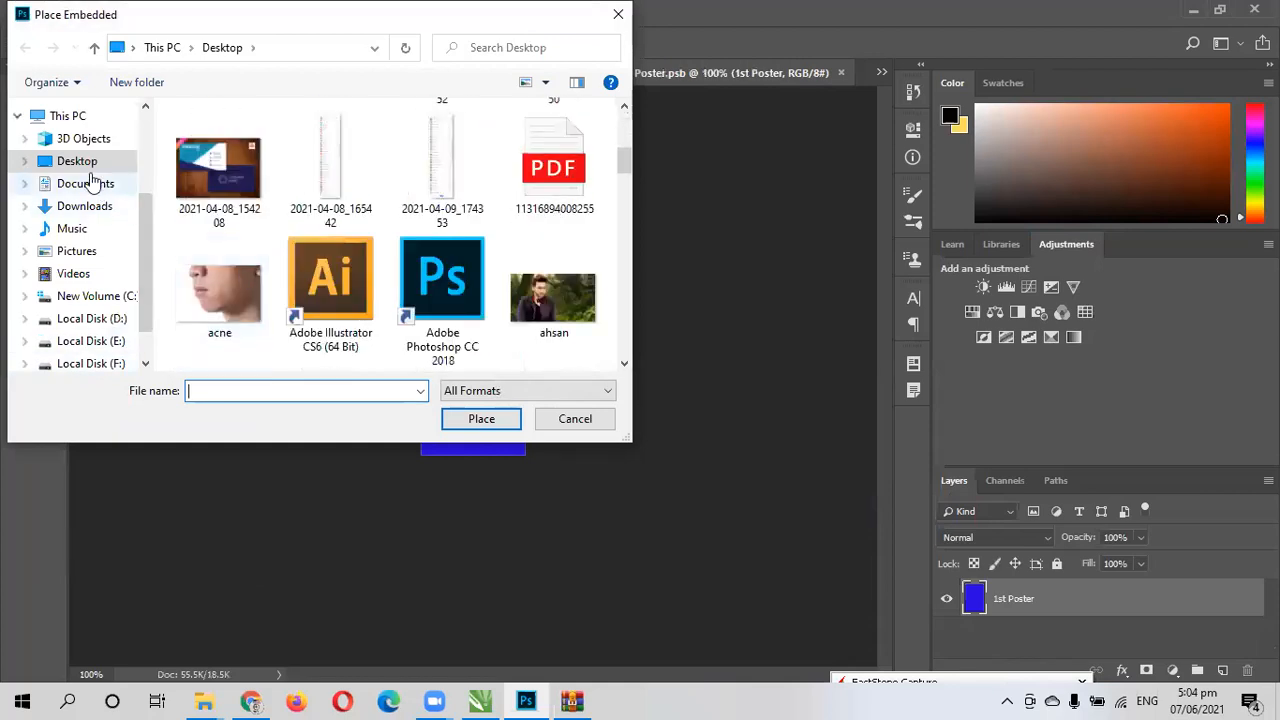
{"action": "left_click", "coordinate": [95, 210]}
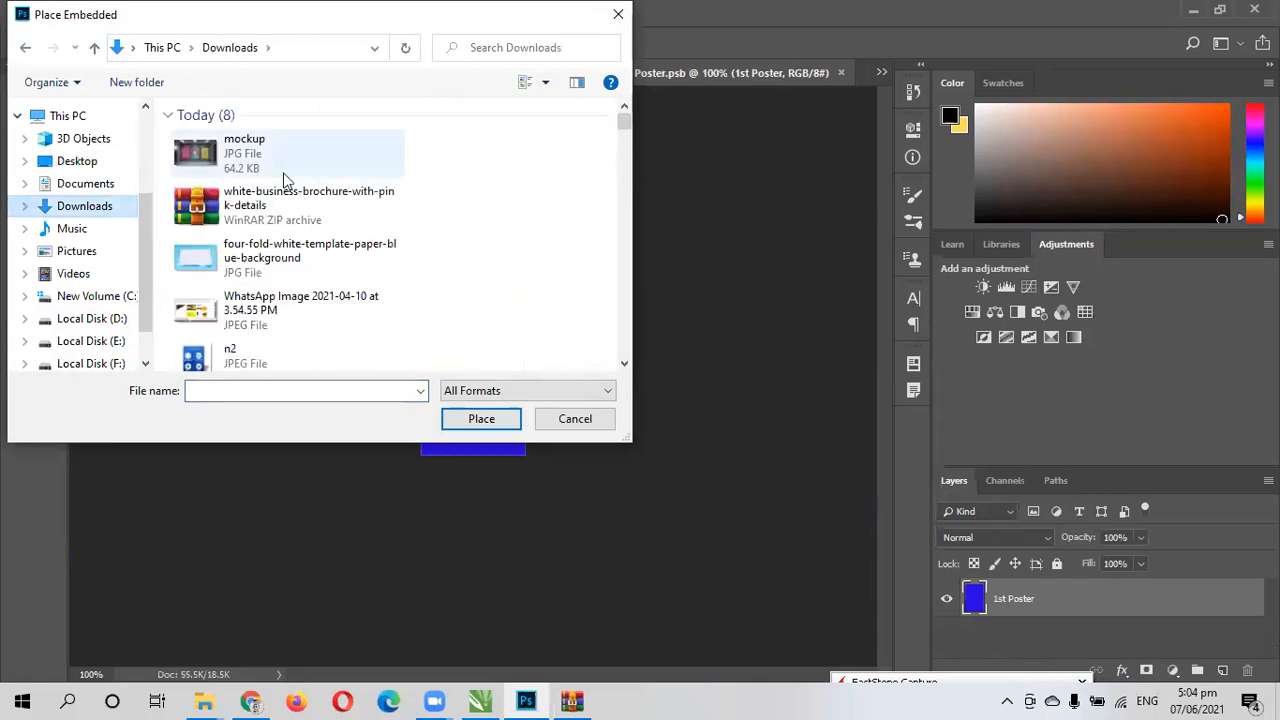
{"action": "left_click", "coordinate": [262, 368]}
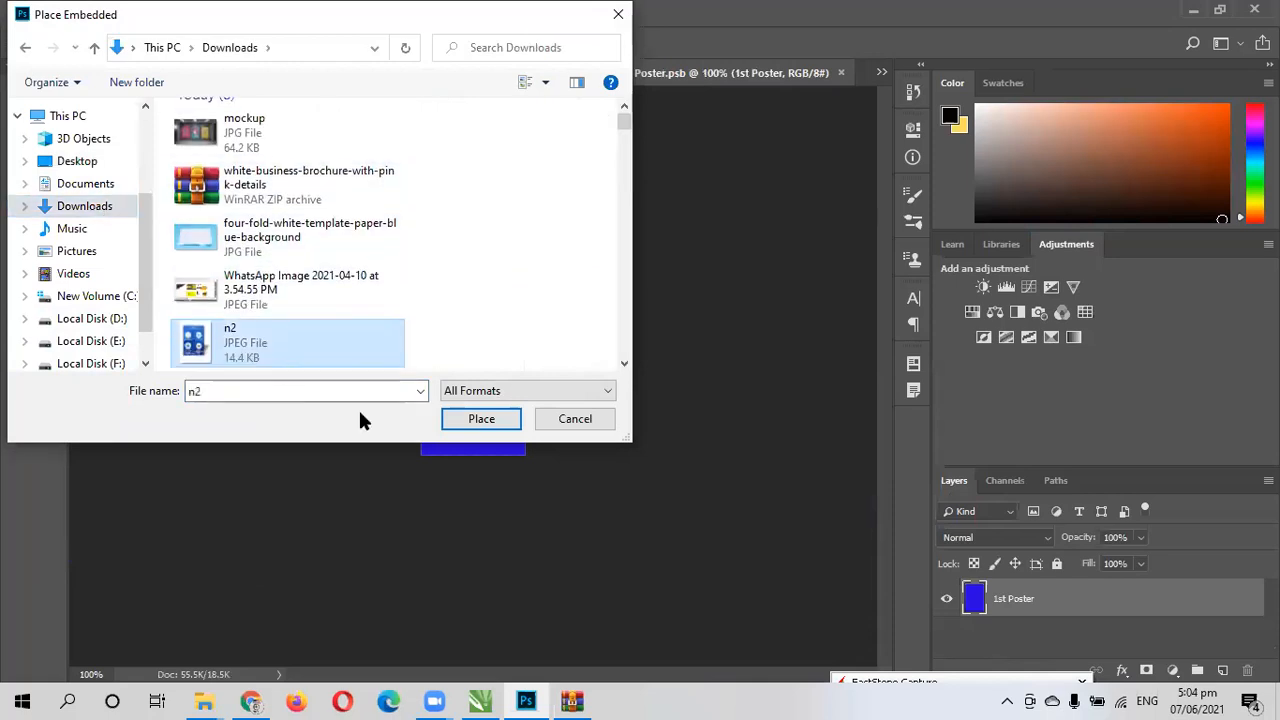
{"action": "left_click", "coordinate": [463, 421]}
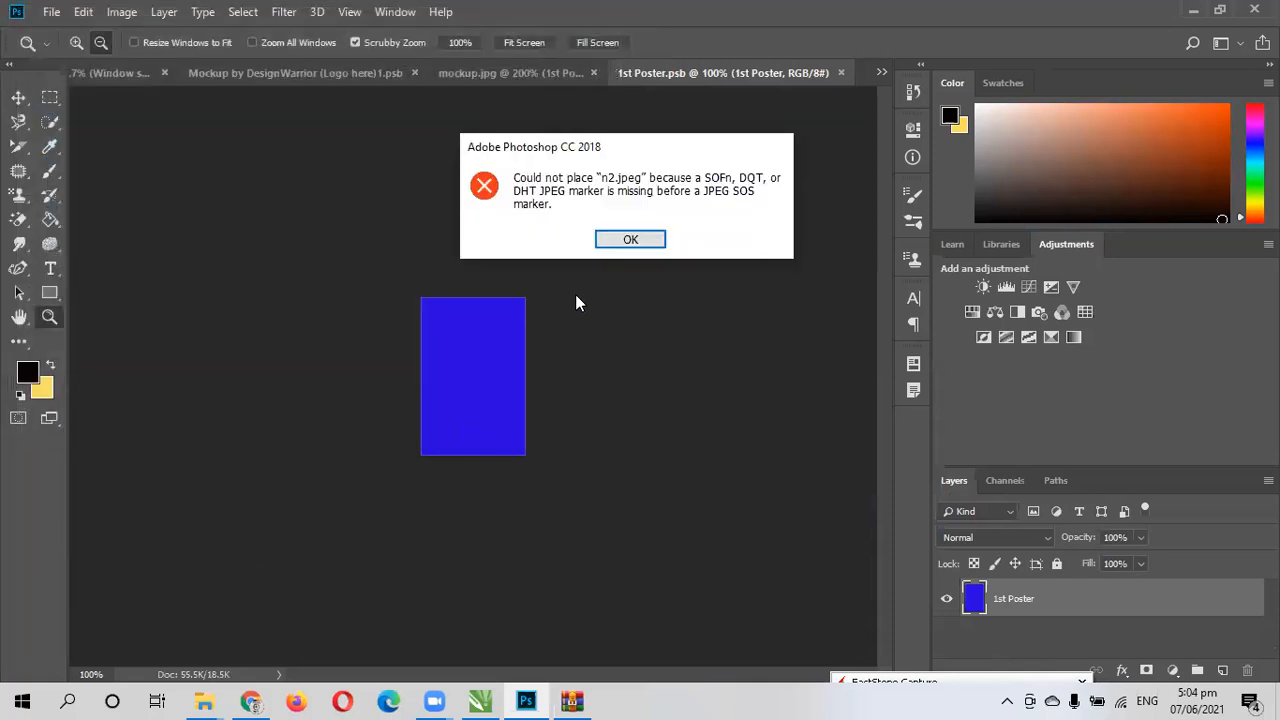
{"action": "left_click", "coordinate": [632, 240]}
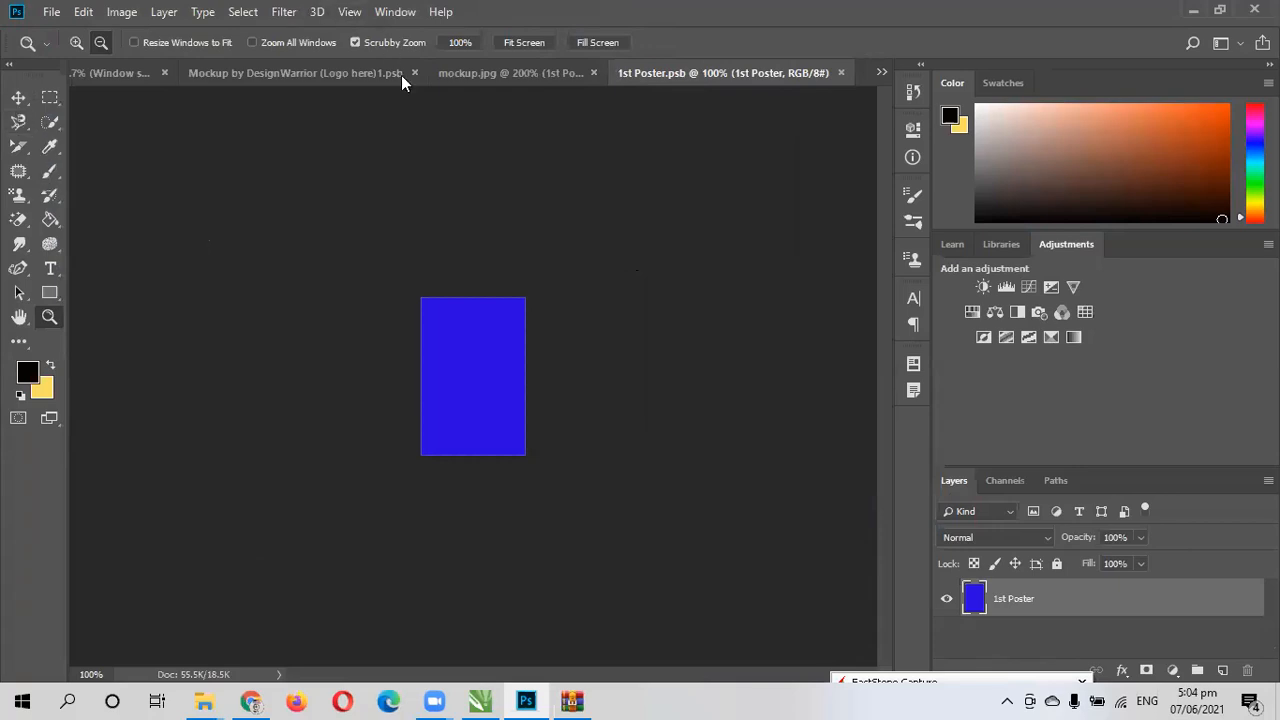
- Switch to Chrome and search Google Images for "poster" in a new tab
{"action": "left_click", "coordinate": [250, 701]}
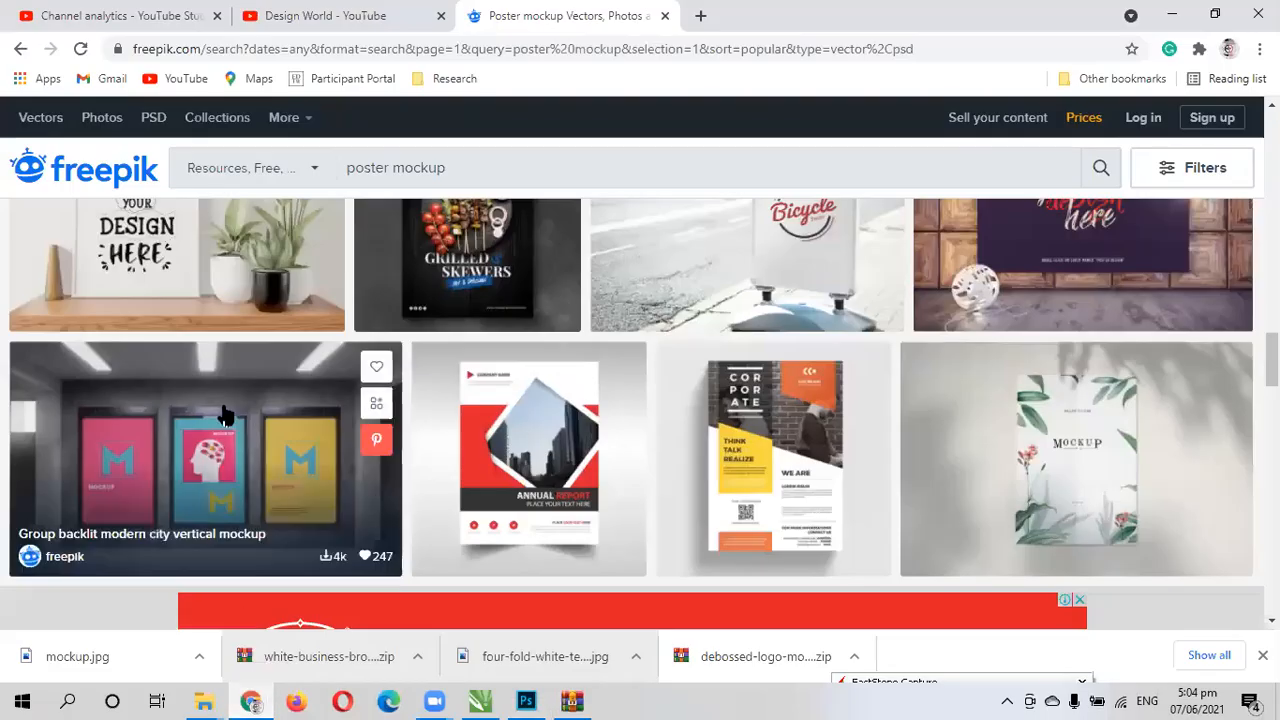
{"action": "scroll", "coordinate": [620, 500], "scroll_direction": "down", "scroll_amount": 5}
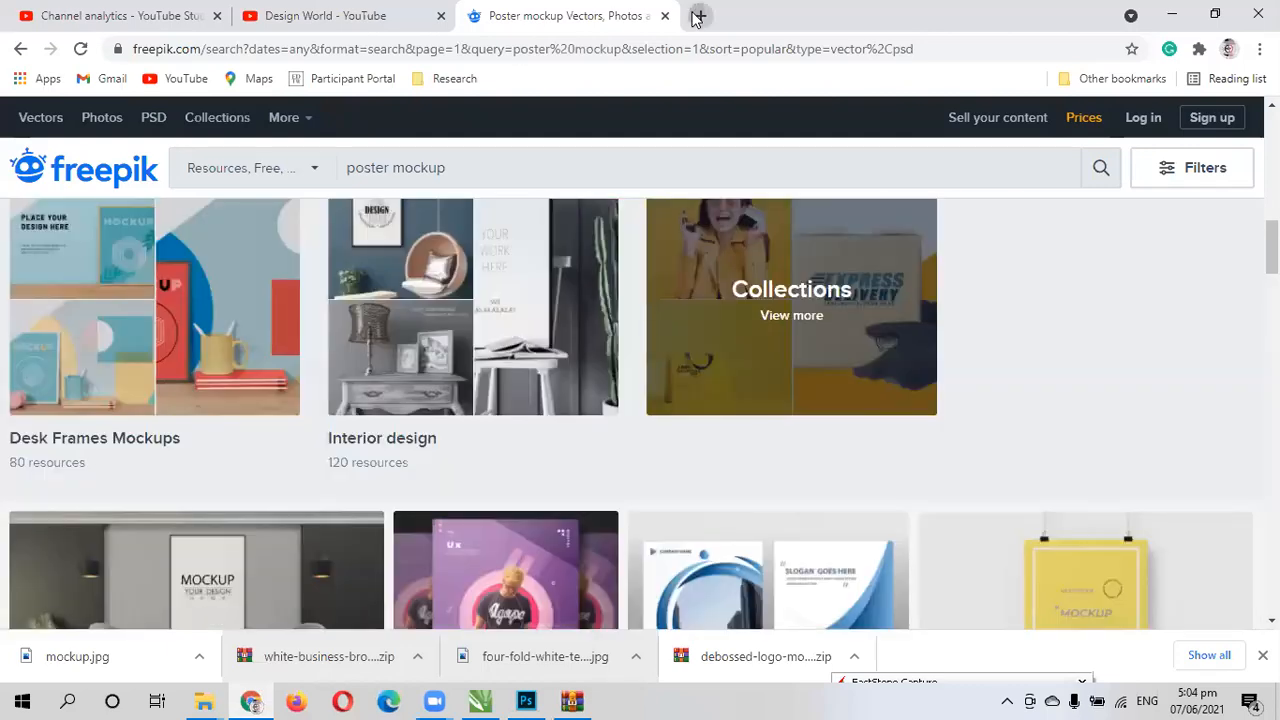
{"action": "left_click", "coordinate": [700, 15]}
{"action": "left_click", "coordinate": [493, 389]}
{"action": "type", "text": "p"}
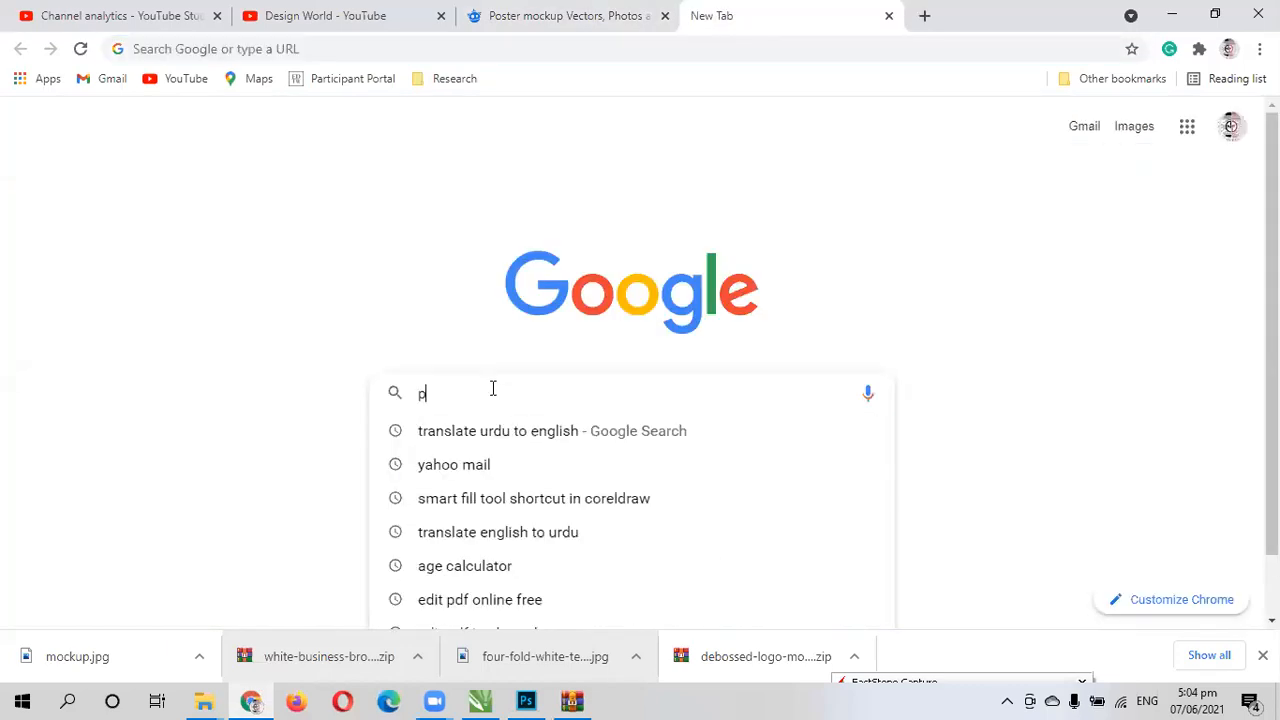
{"action": "type", "text": "oster"}
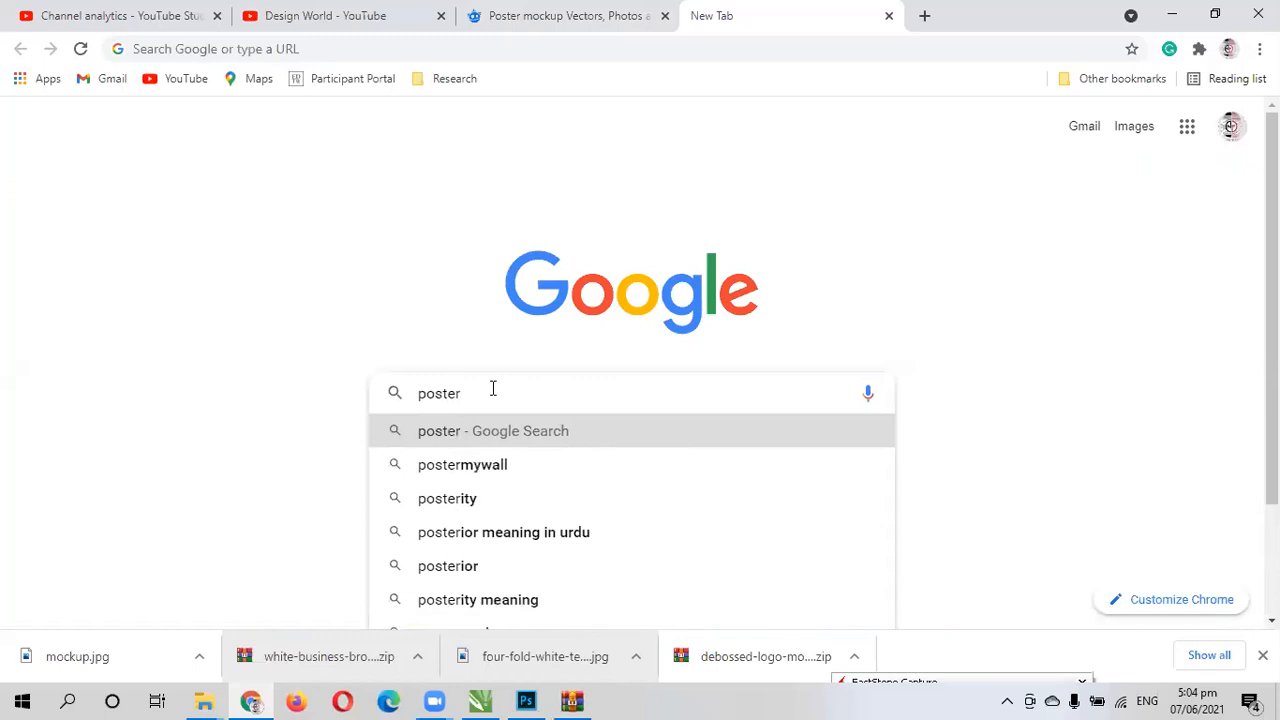
{"action": "key", "text": "Return"}
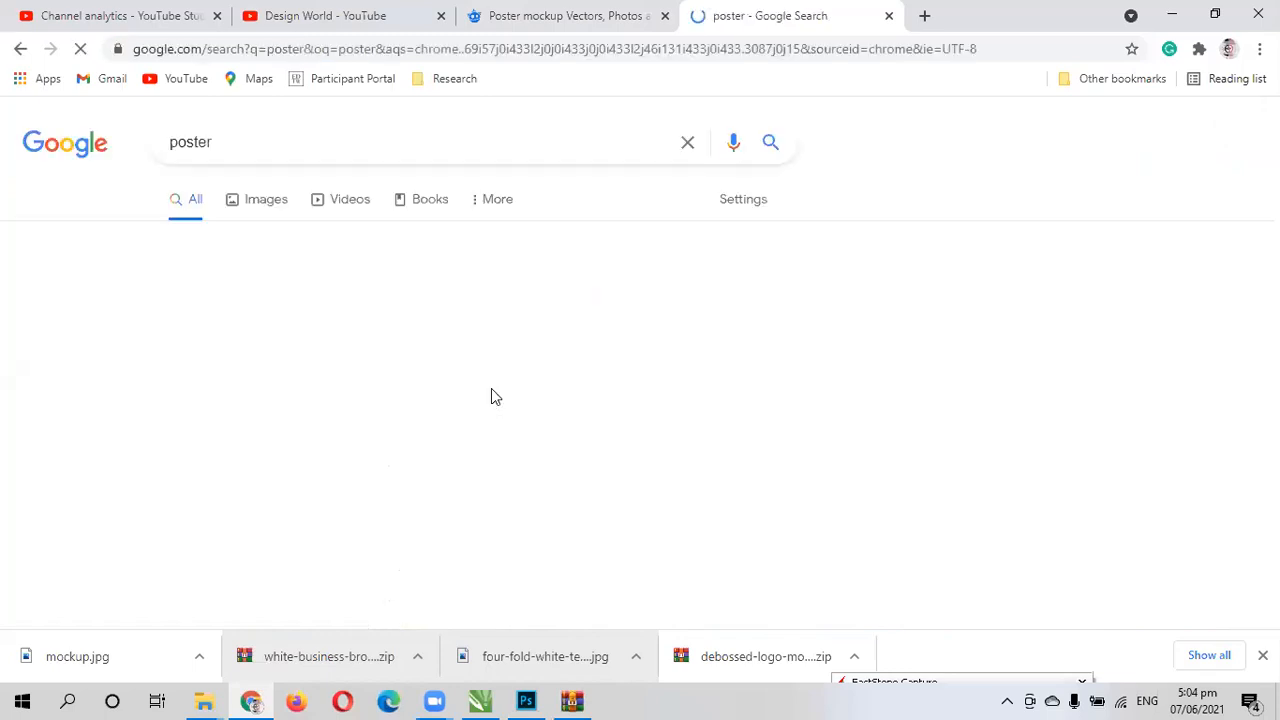
{"action": "left_click", "coordinate": [265, 210]}
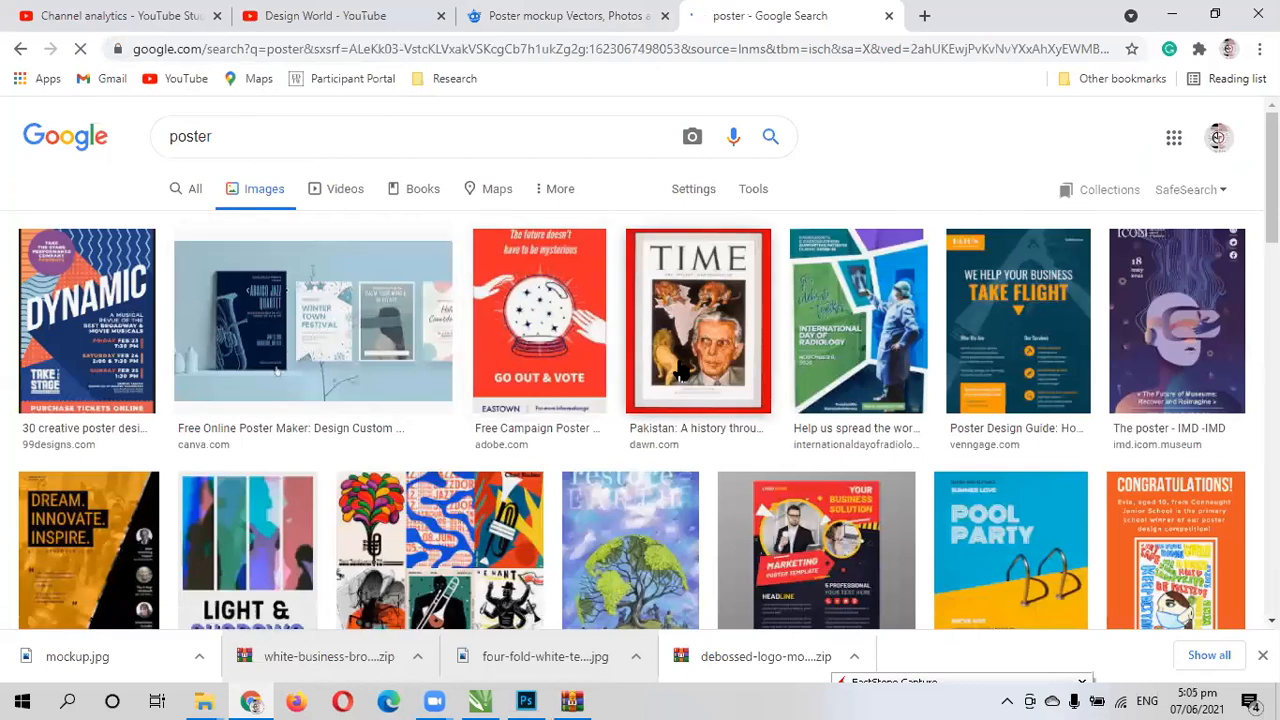
- Save the teal "Take Flight" business poster image to Downloads as poster1 in JPEG format
{"action": "right_click", "coordinate": [993, 342]}
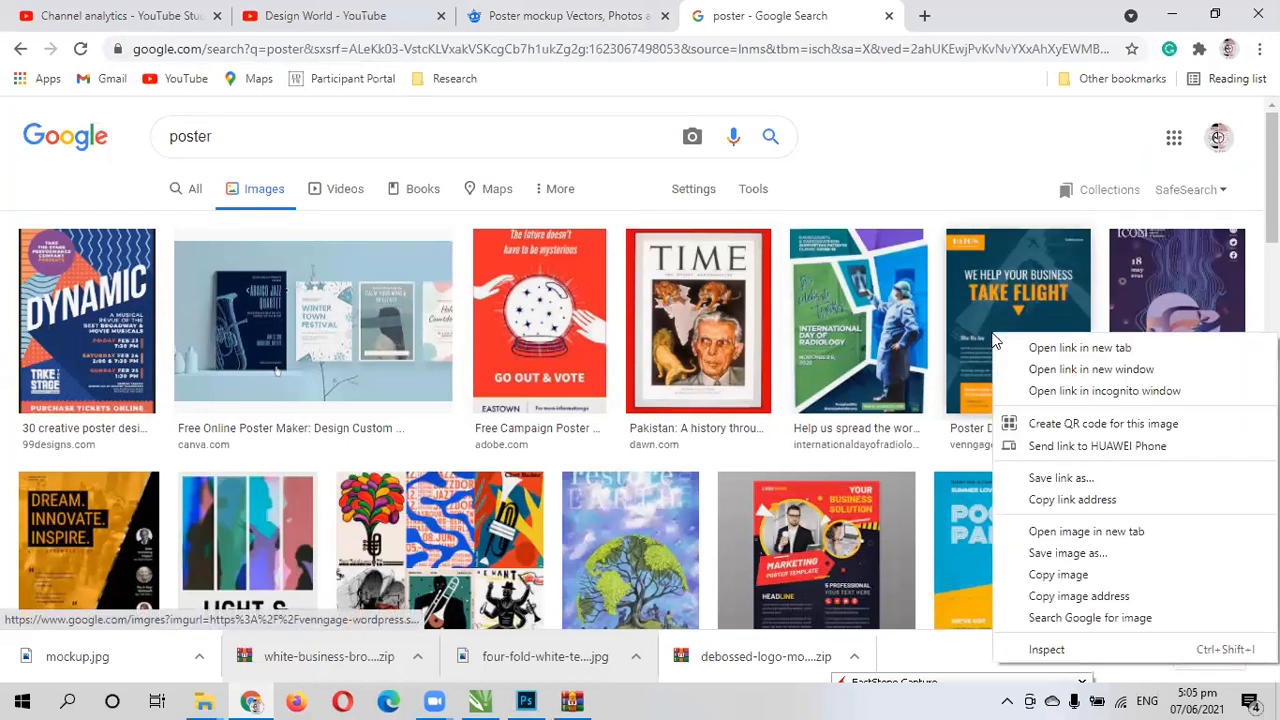
{"action": "left_click", "coordinate": [1043, 556]}
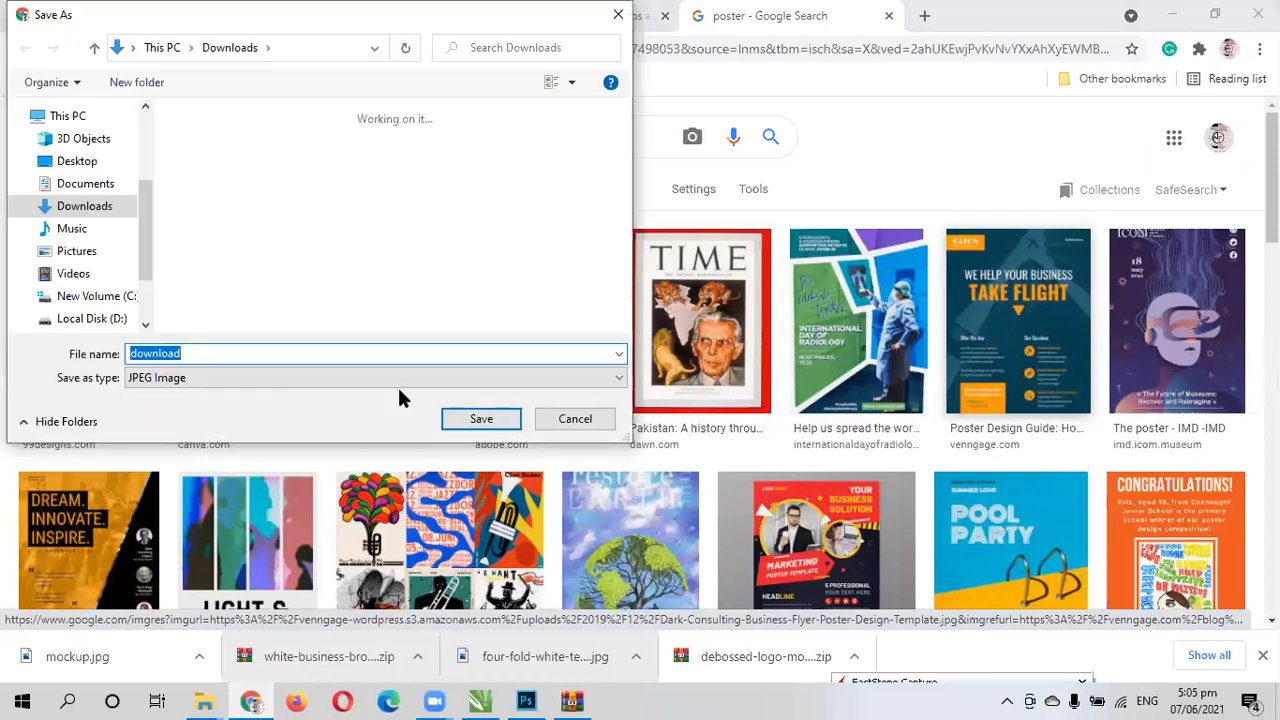
{"action": "type", "text": "poster1"}
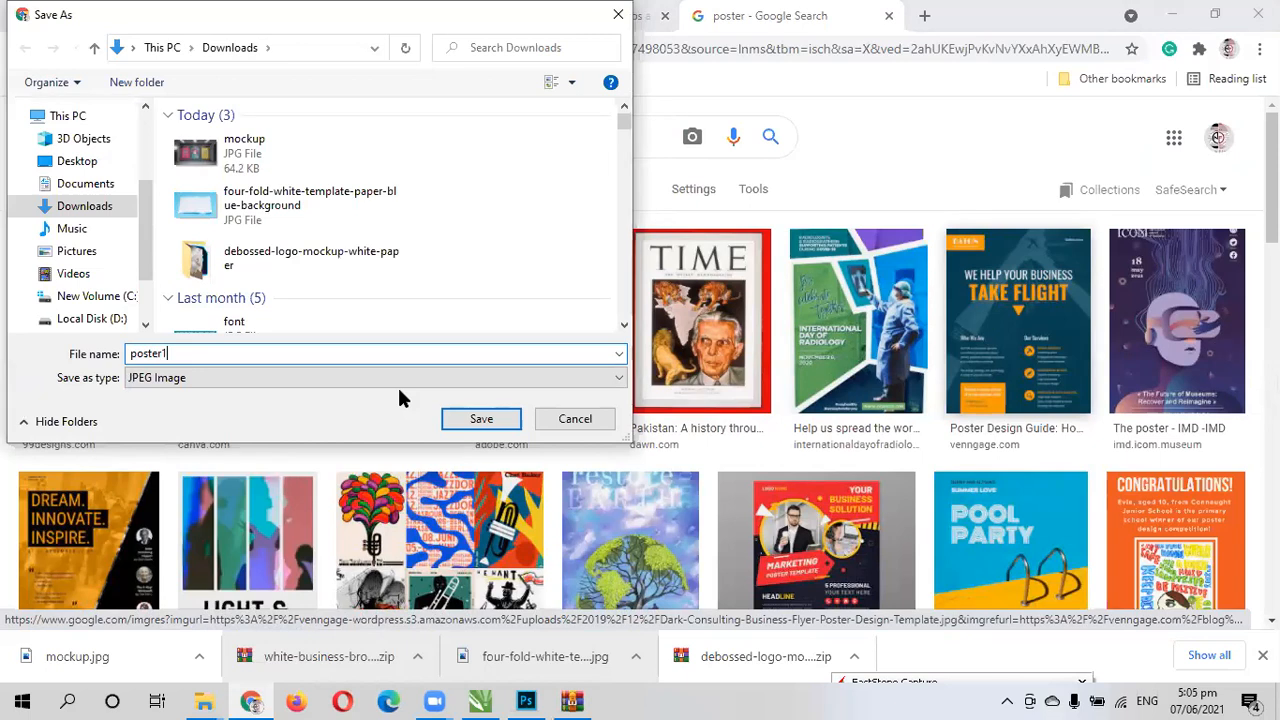
{"action": "left_click", "coordinate": [504, 422]}
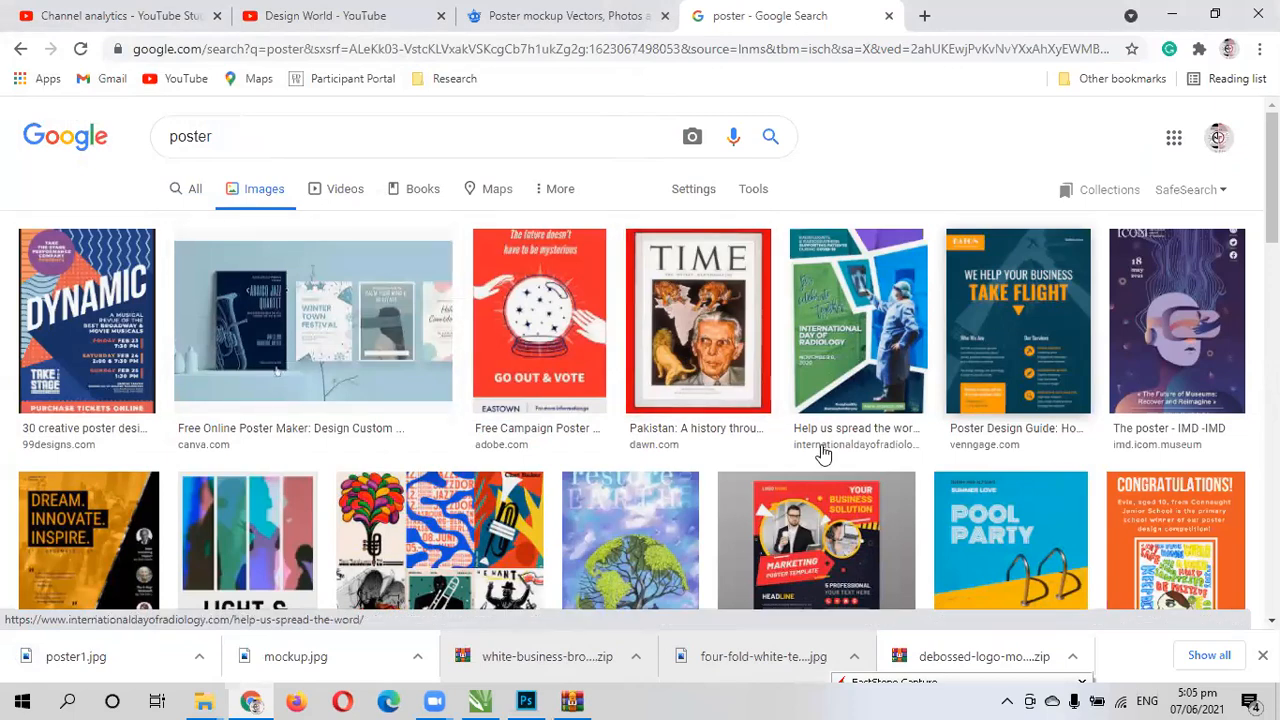
- Save the enlarged orange "Congratulations!" poster to Downloads as a PNG named poster2 and close its preview
{"action": "scroll", "coordinate": [834, 465], "scroll_direction": "down", "scroll_amount": 2}
{"action": "left_click", "coordinate": [1153, 402]}
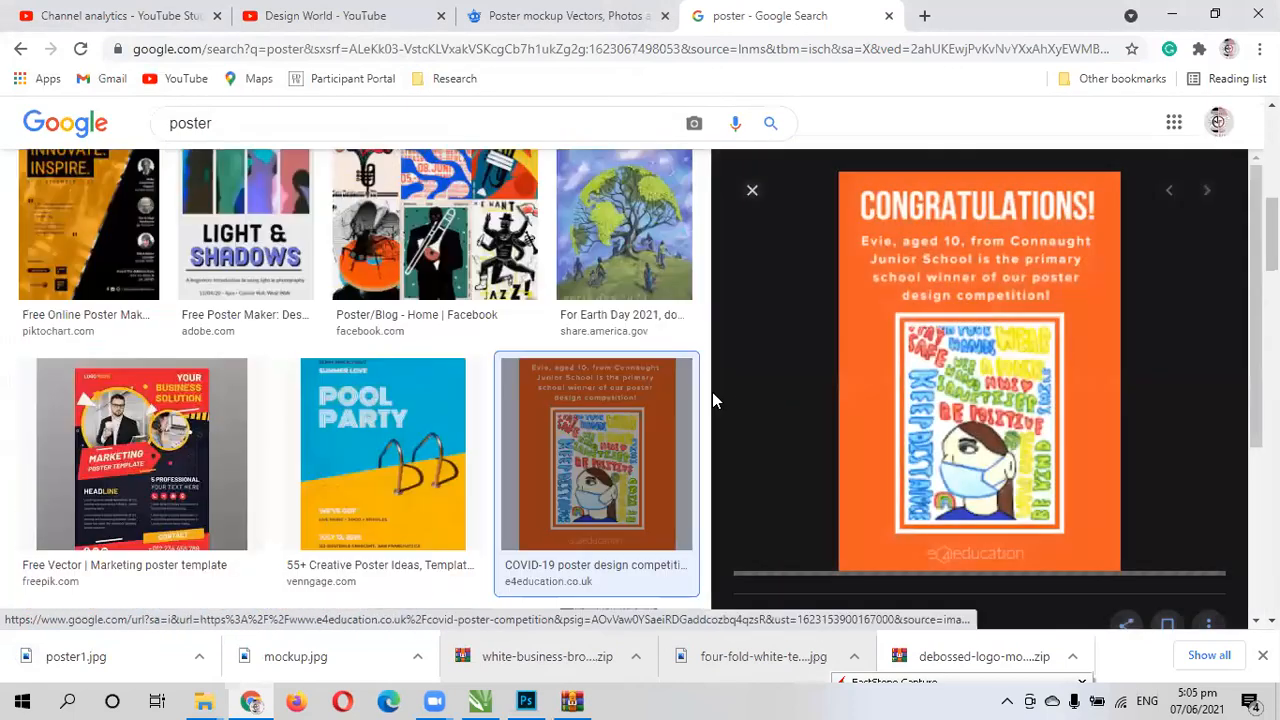
{"action": "right_click", "coordinate": [954, 368]}
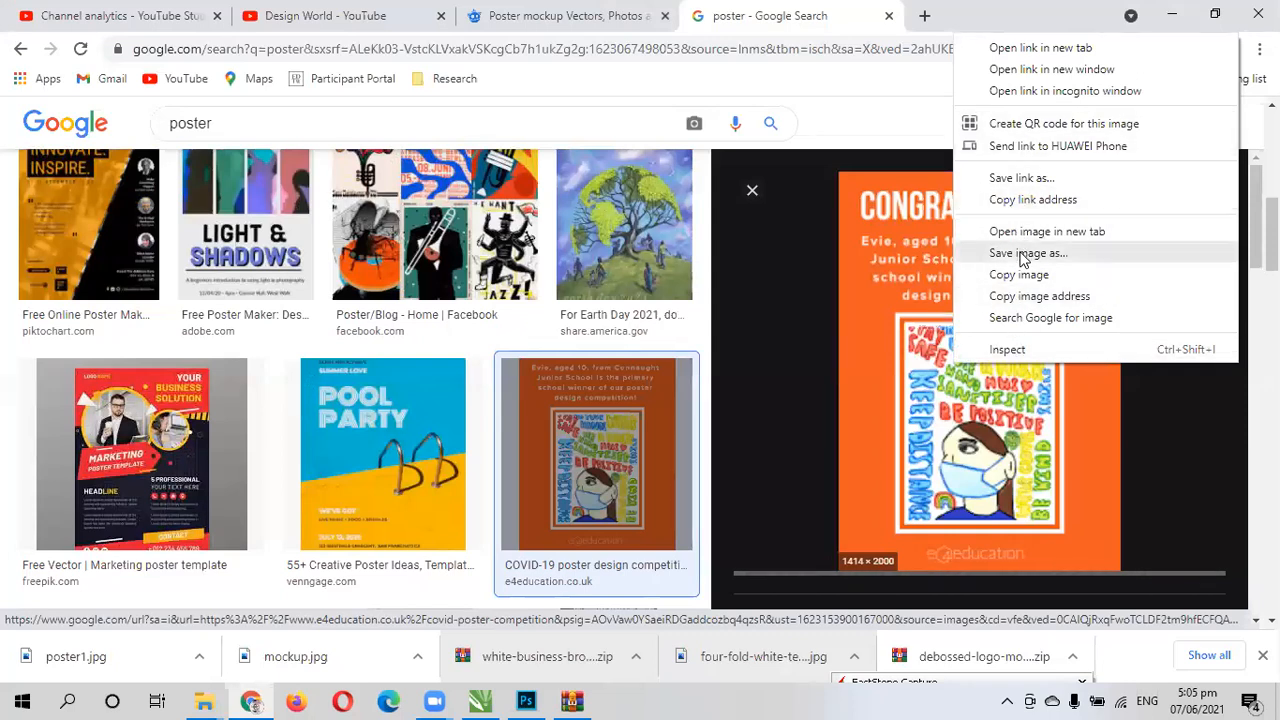
{"action": "left_click", "coordinate": [1020, 255]}
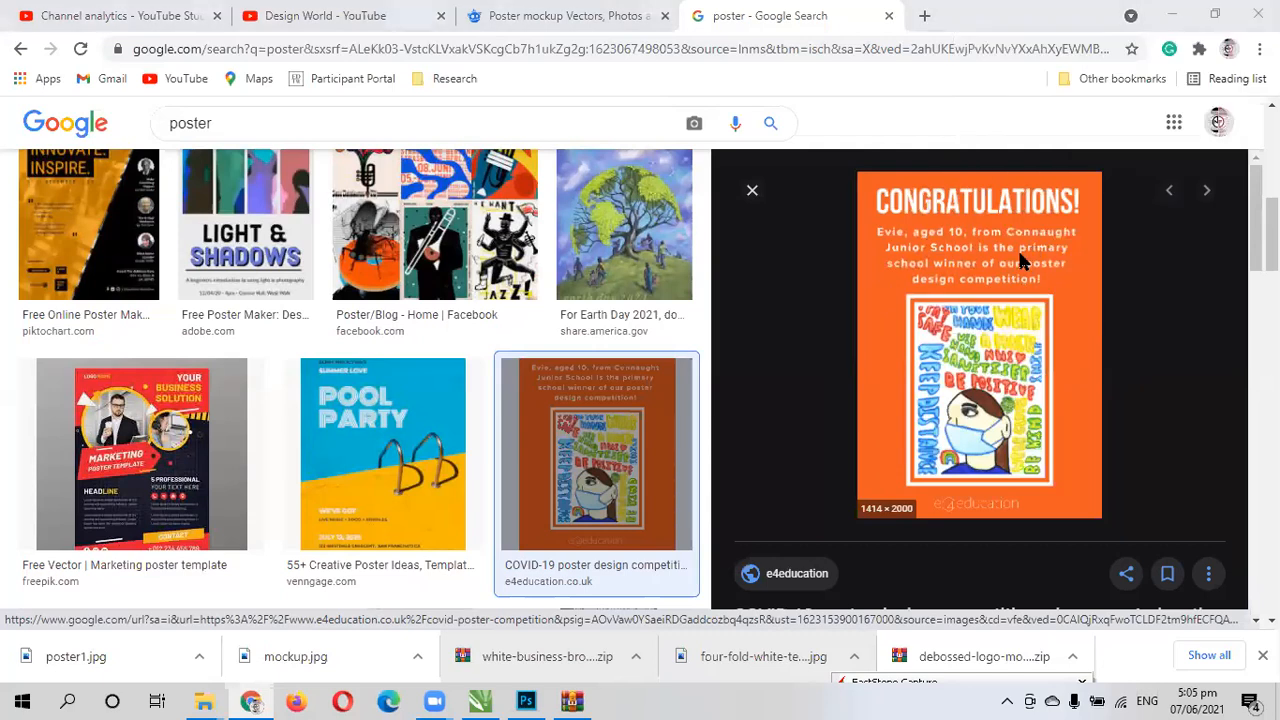
{"action": "type", "text": "po"}
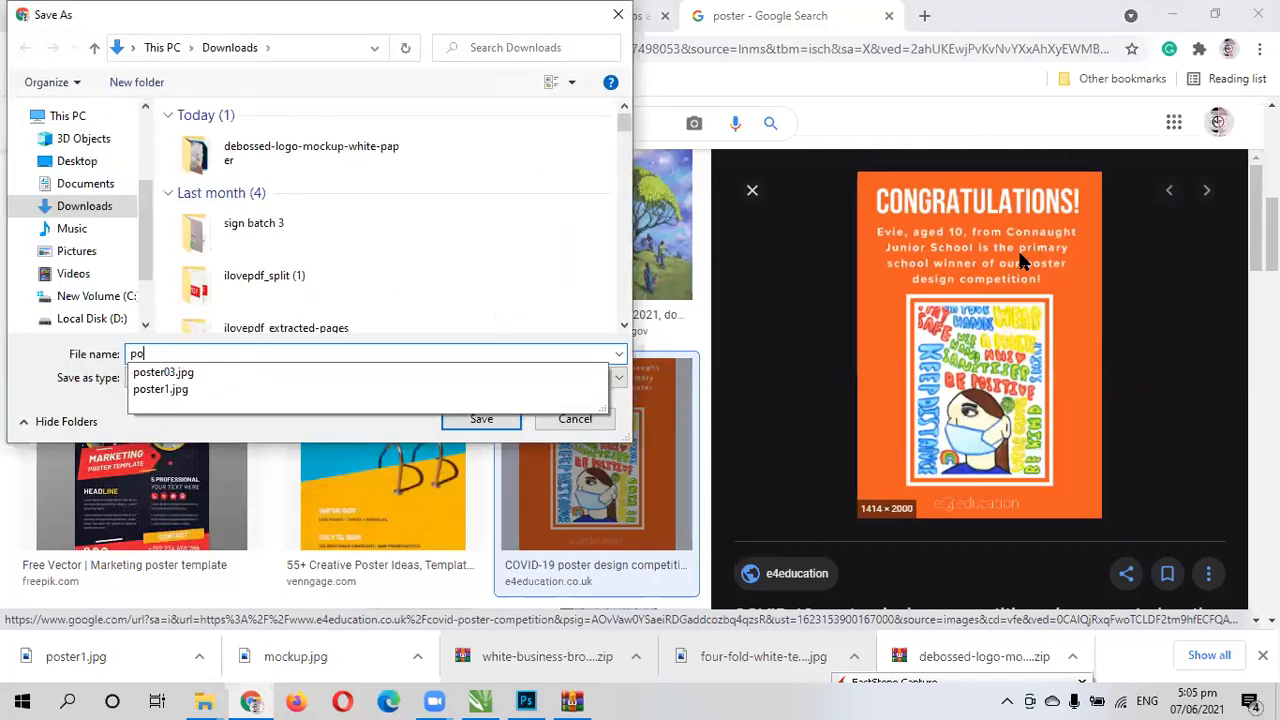
{"action": "type", "text": "ster2"}
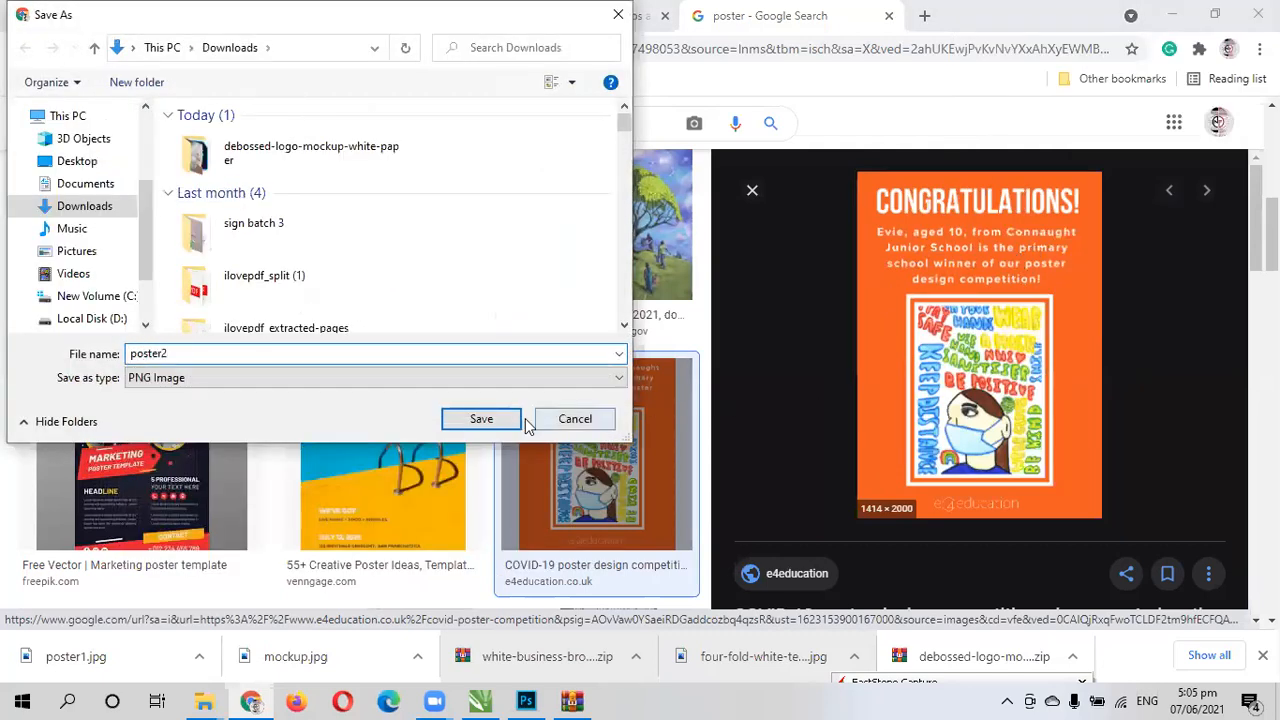
{"action": "left_click", "coordinate": [459, 421]}
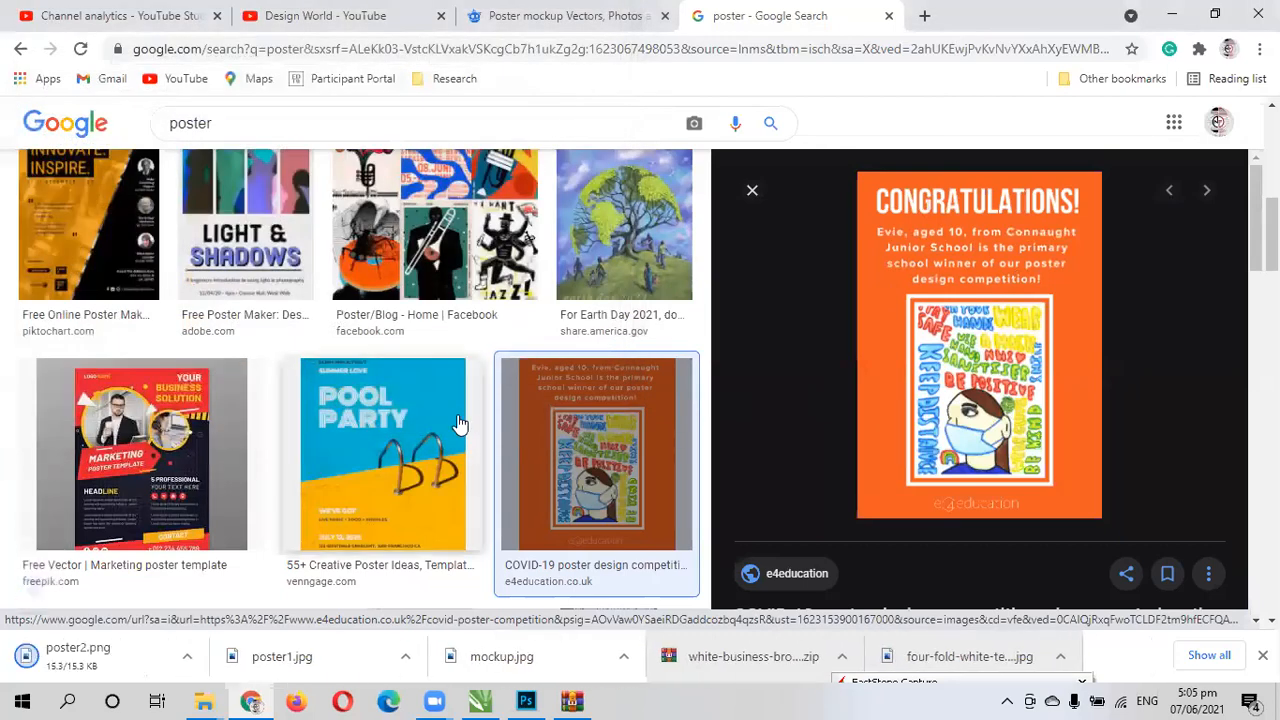
{"action": "left_click", "coordinate": [751, 191]}
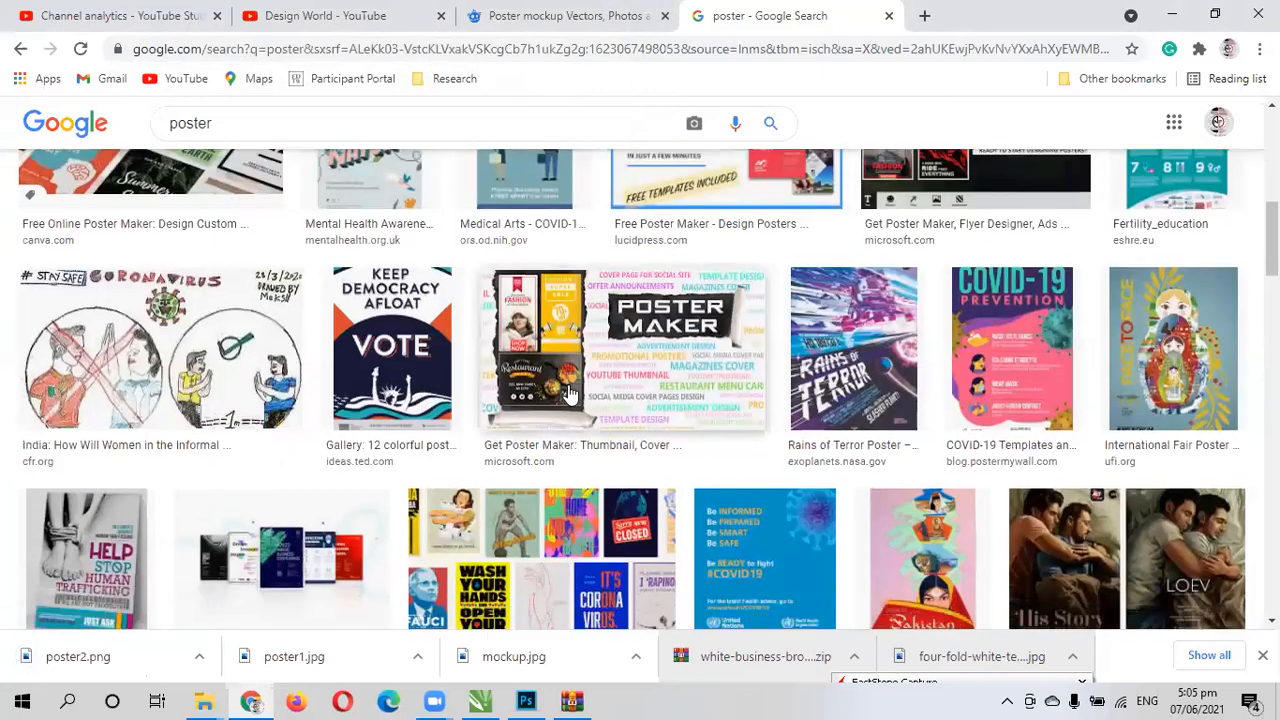
- Find the "Keep Democracy Afloat" vote poster among the results and save it to Downloads as a PNG named poster3
{"action": "scroll", "coordinate": [360, 268], "scroll_direction": "down", "scroll_amount": 2}
{"action": "scroll", "coordinate": [386, 363], "scroll_direction": "up", "scroll_amount": 2}
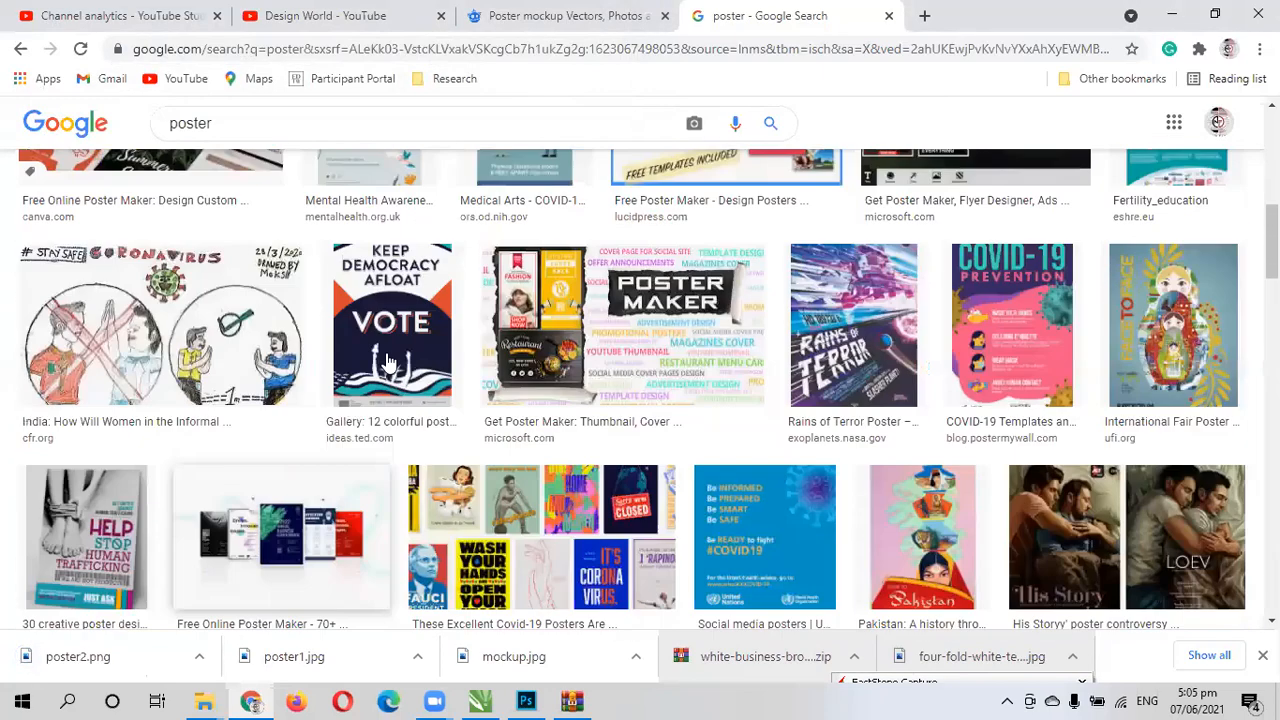
{"action": "left_click", "coordinate": [386, 363]}
{"action": "right_click", "coordinate": [938, 343]}
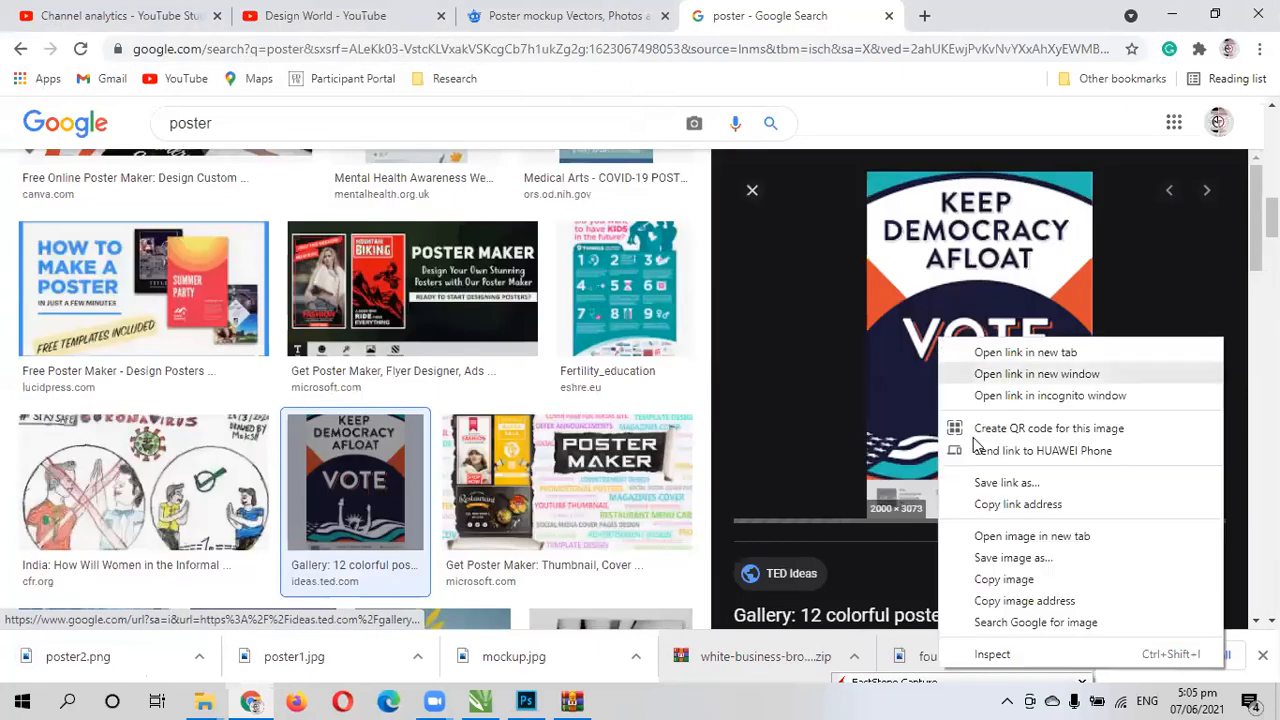
{"action": "left_click", "coordinate": [1007, 560]}
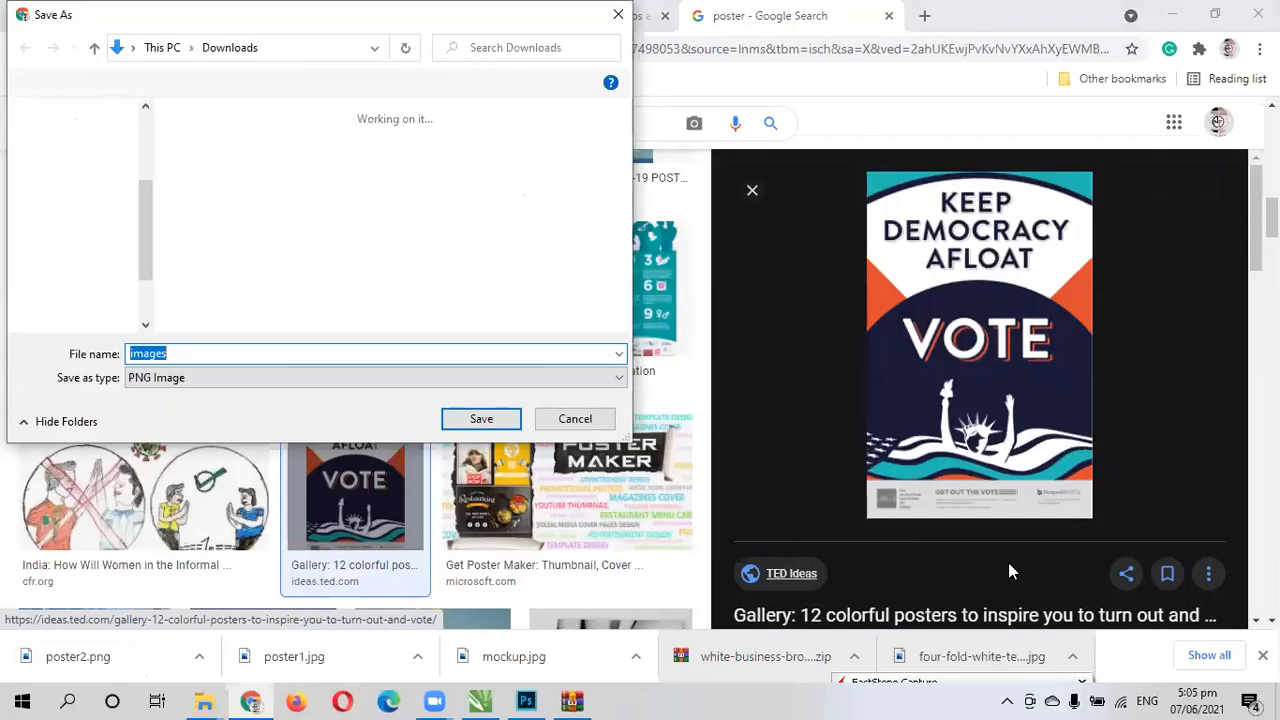
{"action": "type", "text": "po"}
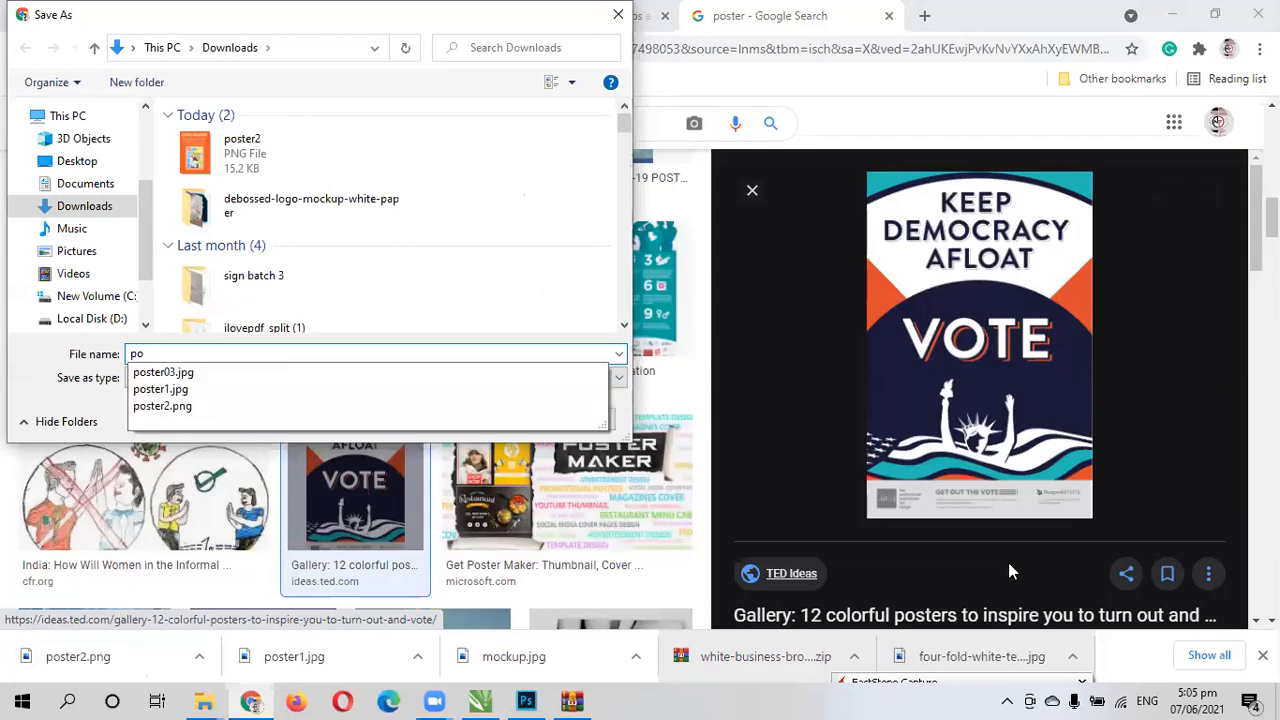
{"action": "type", "text": "ster3"}
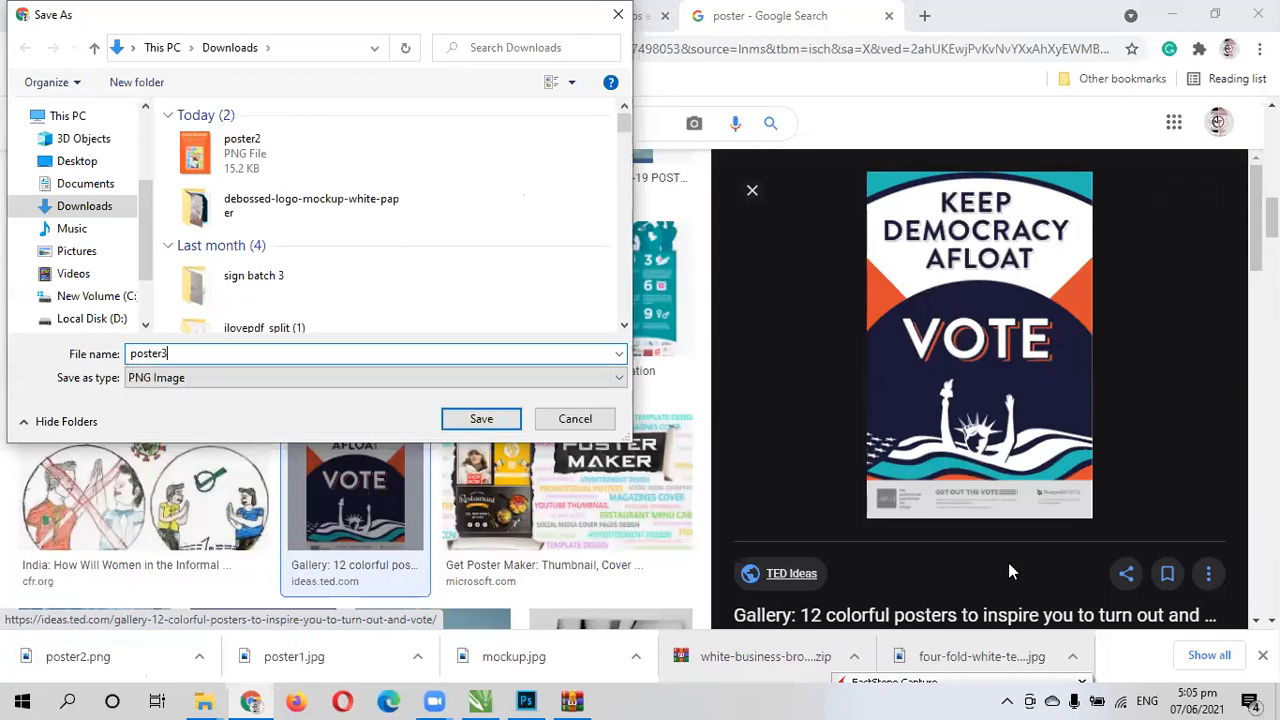
{"action": "left_click", "coordinate": [494, 419]}
- Switch back to Photoshop and place poster1 from Downloads as an embedded file in the 1st Poster document
{"action": "key", "text": "alt+Tab"}
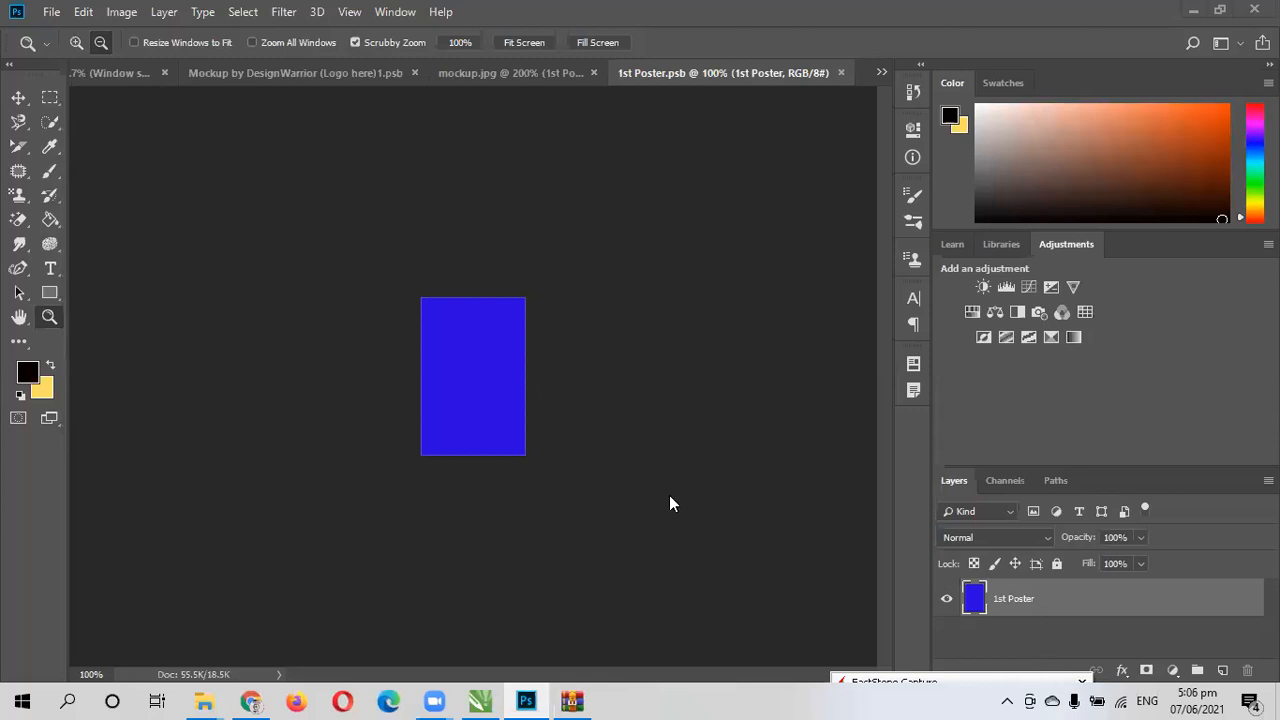
{"action": "left_click", "coordinate": [55, 20]}
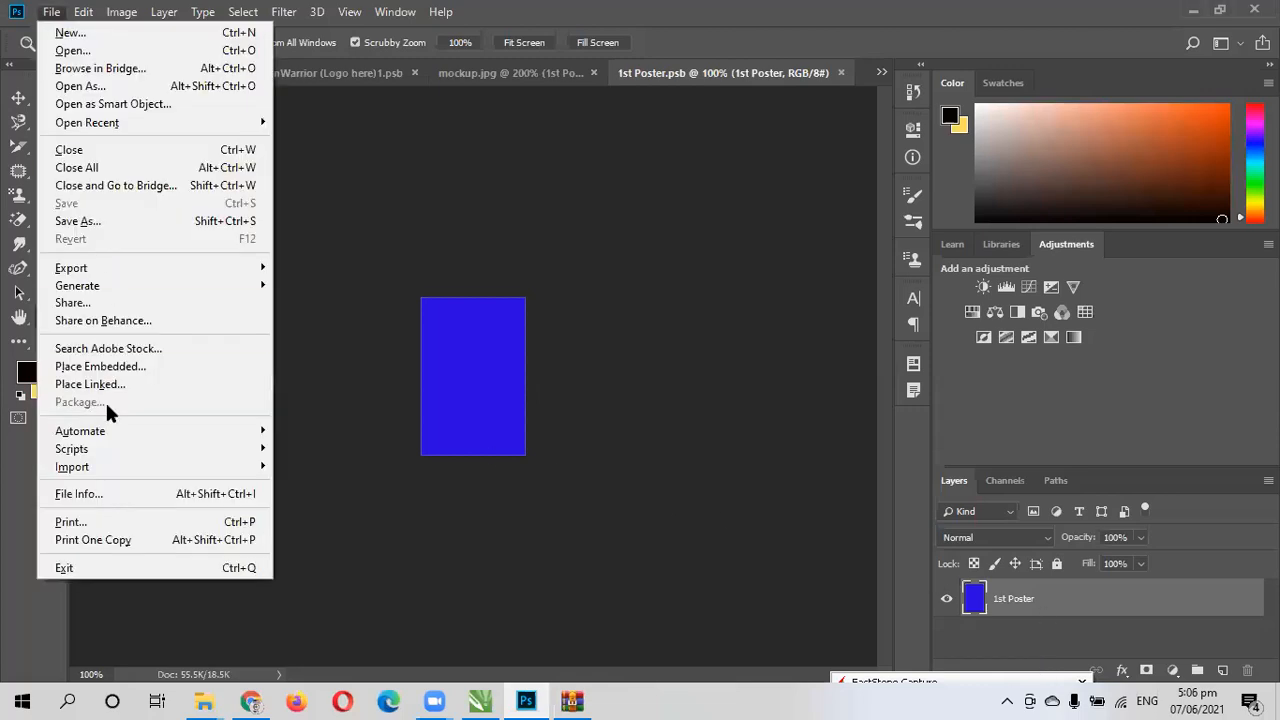
{"action": "left_click", "coordinate": [120, 372]}
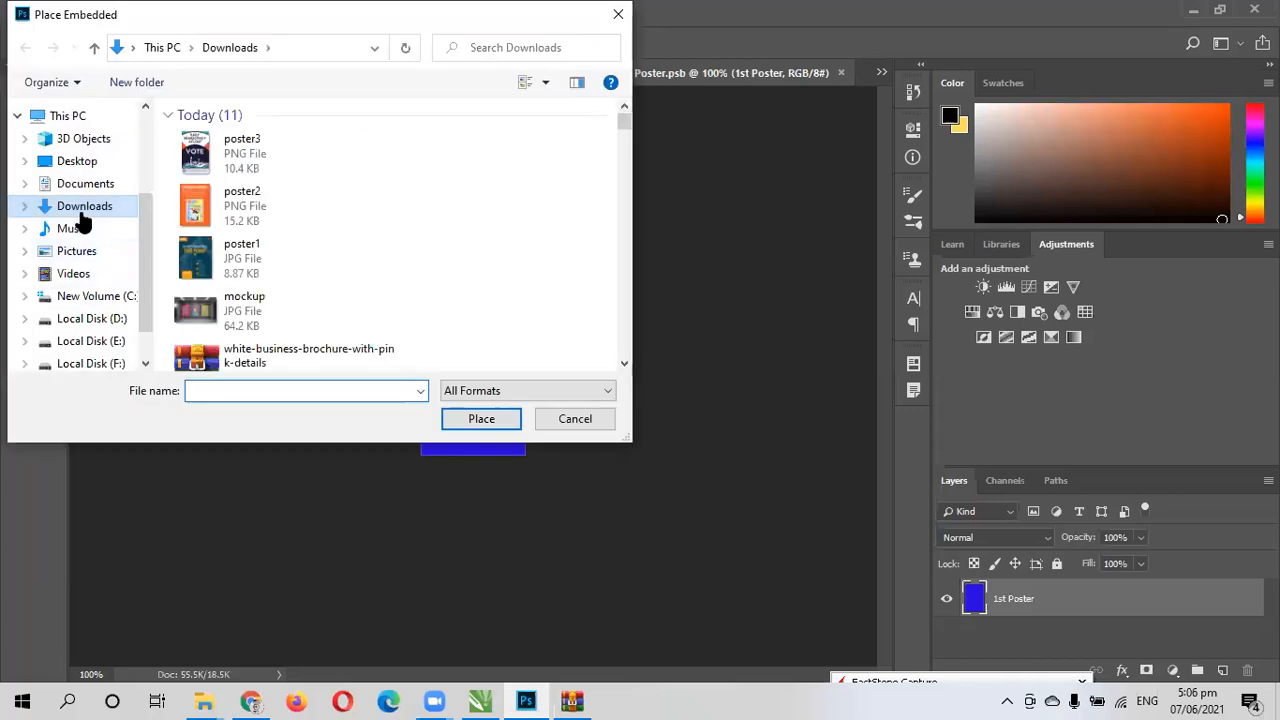
{"action": "left_click", "coordinate": [228, 260]}
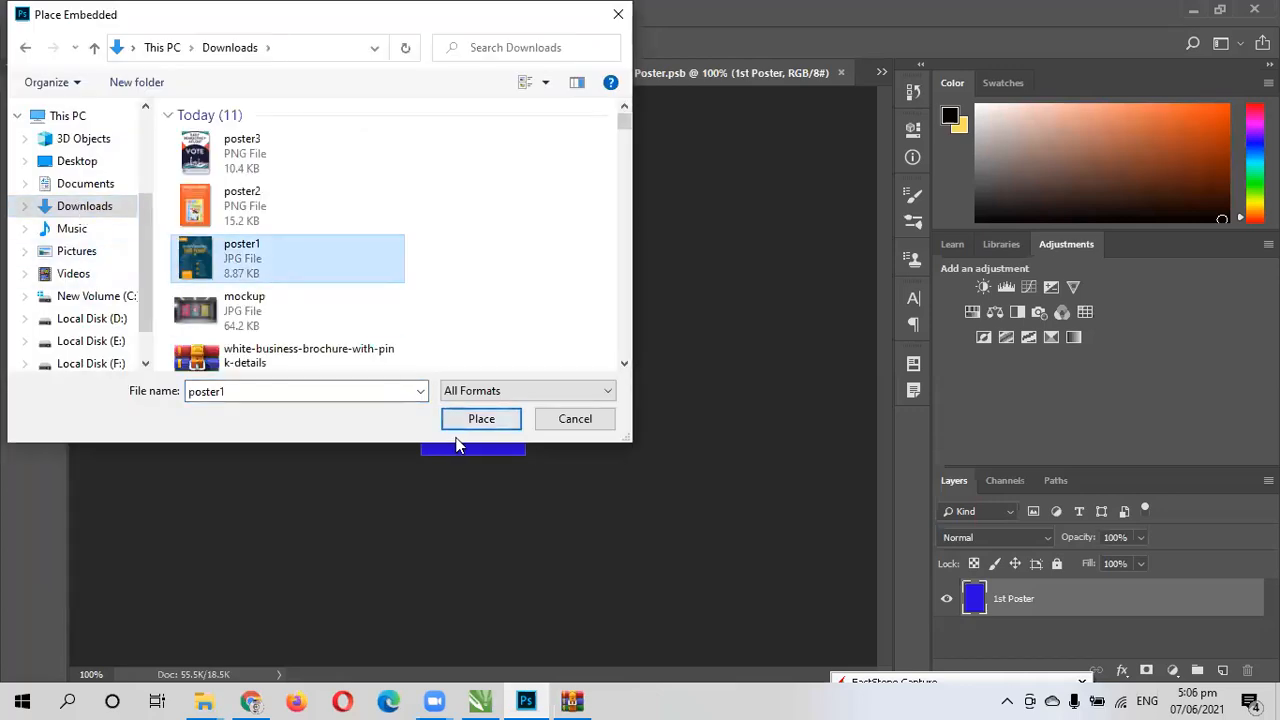
{"action": "left_click", "coordinate": [481, 418]}
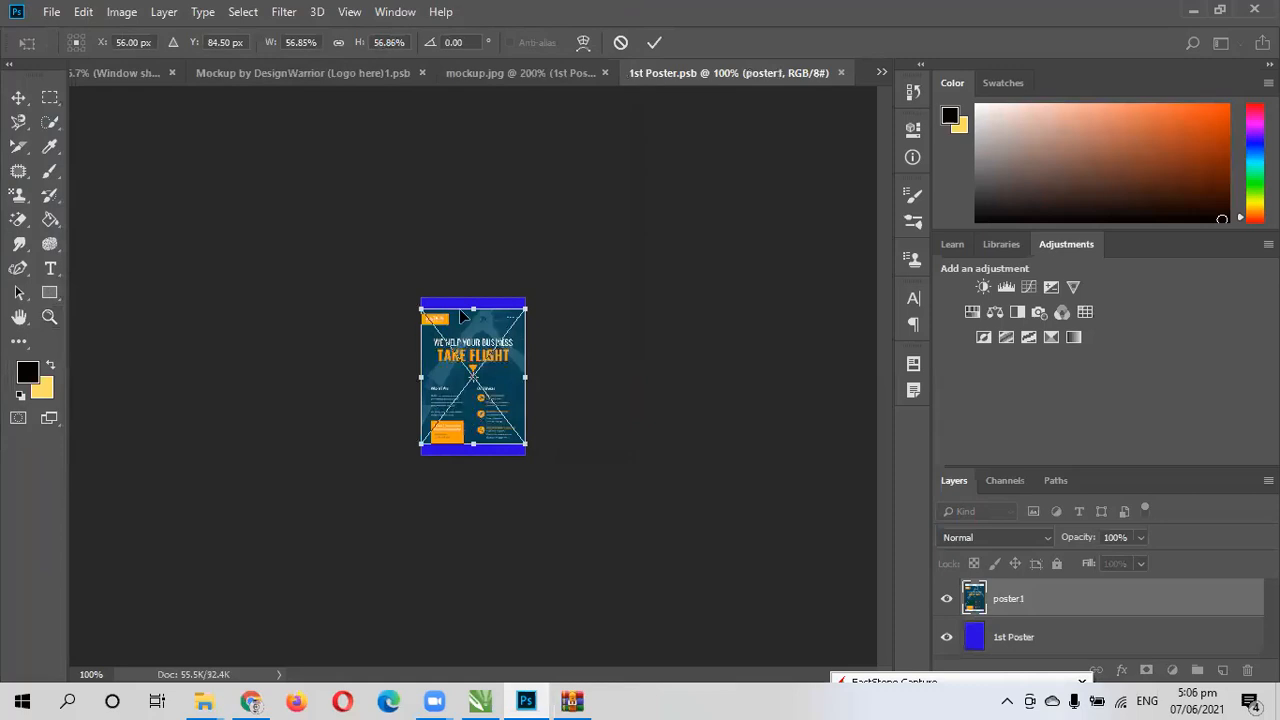
- Stretch the placed poster1 image vertically to cover the full canvas height and commit the transform
{"action": "mouse_move", "coordinate": [476, 307]}
{"action": "left_mouse_down"}
{"action": "mouse_move", "coordinate": [474, 286]}
{"action": "mouse_move", "coordinate": [474, 298]}
{"action": "left_mouse_up"}
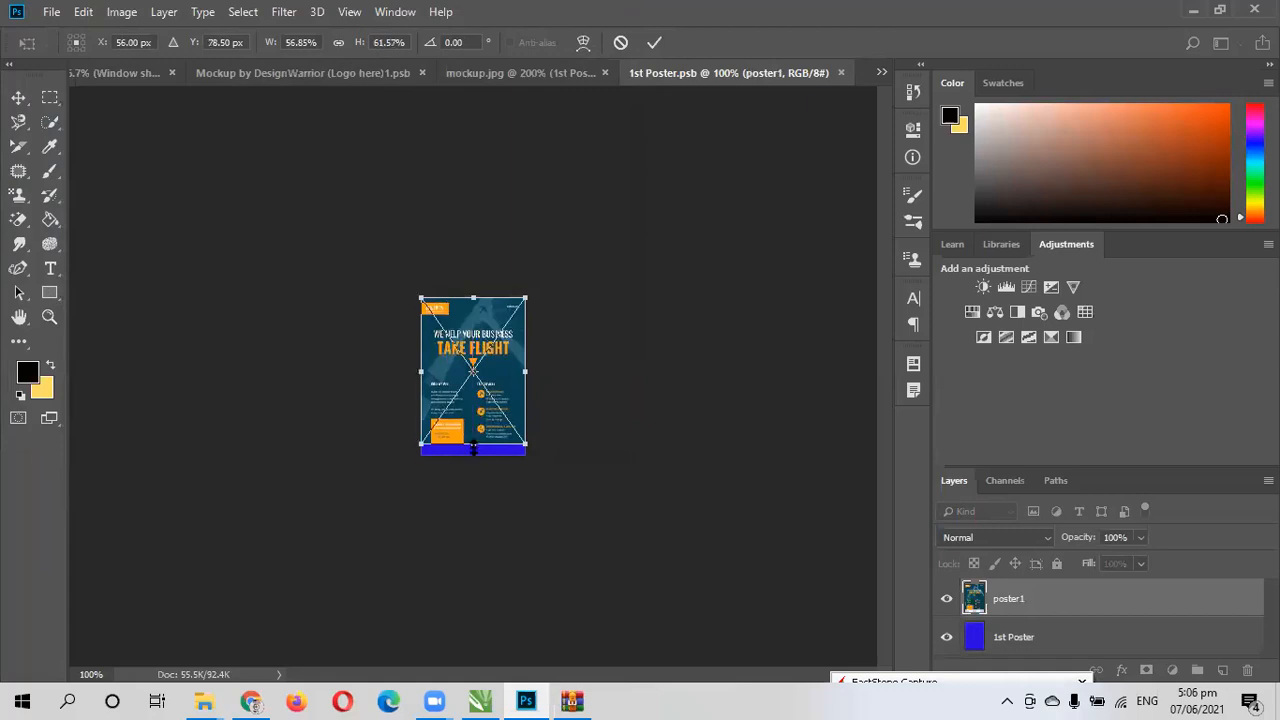
{"action": "left_click_drag", "start_coordinate": [473, 448], "coordinate": [473, 458]}
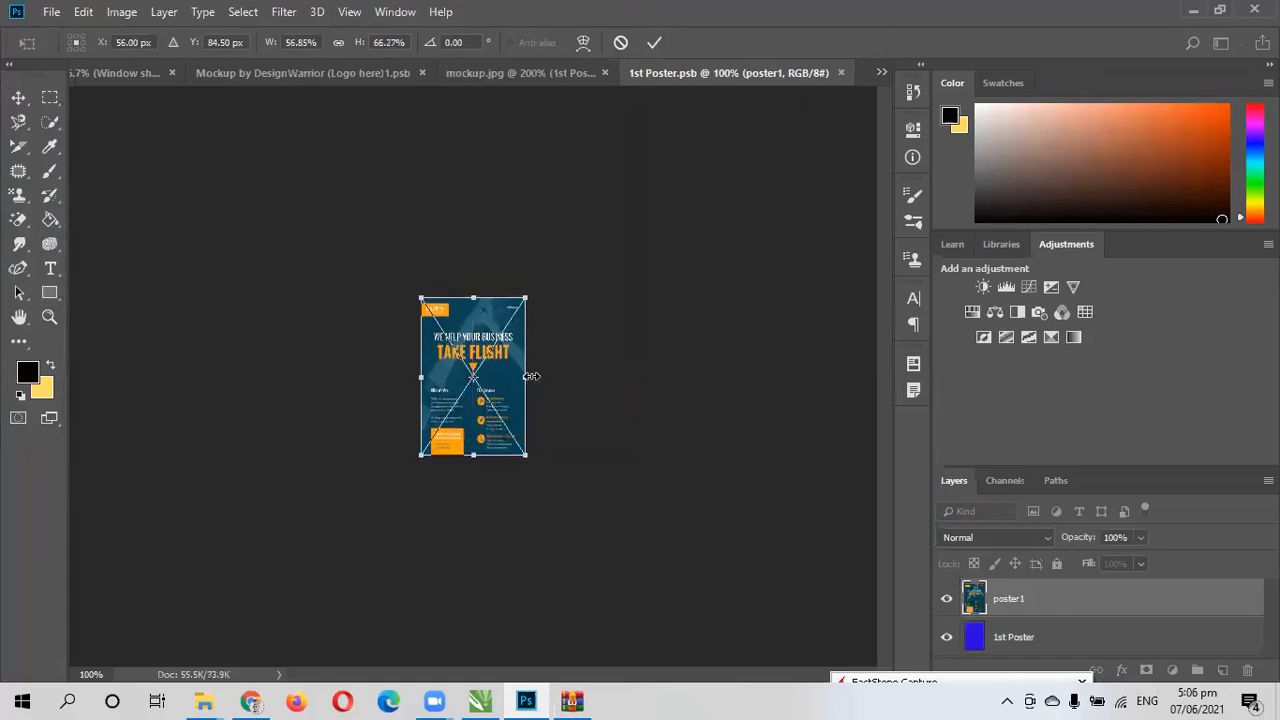
{"action": "left_click", "coordinate": [656, 42]}
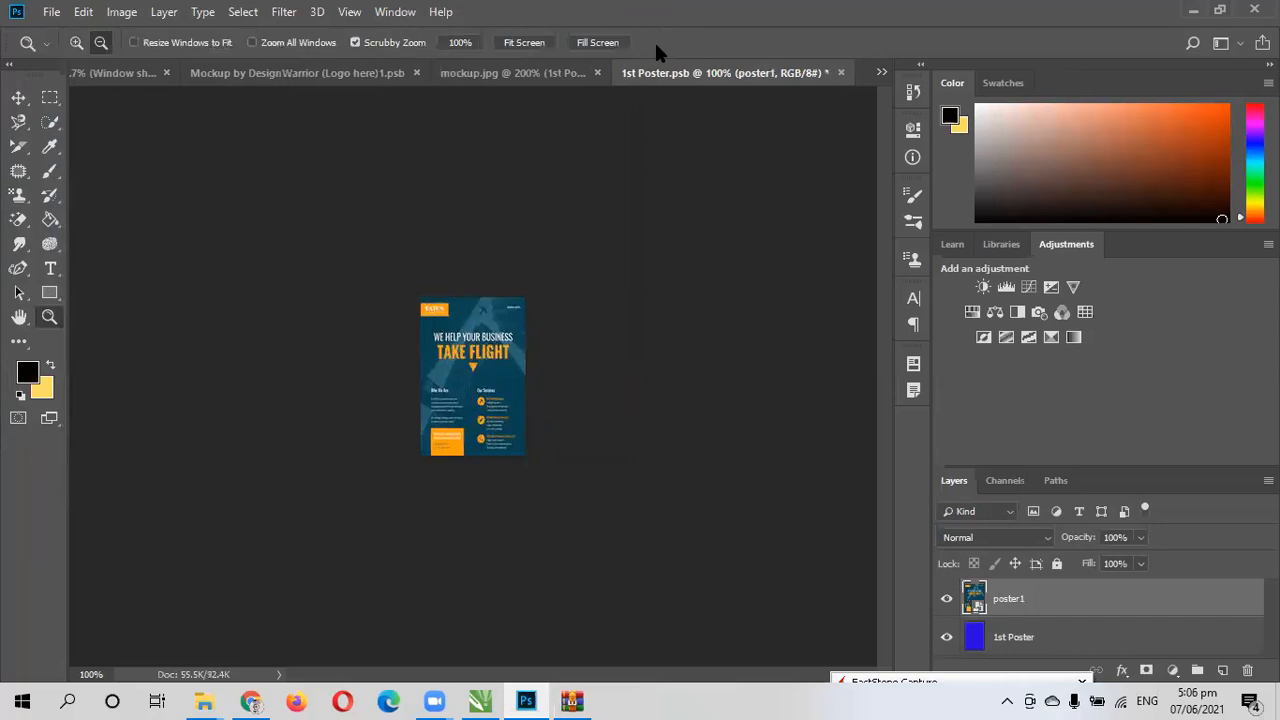
- Hide the blue 1st Poster layer, save the smart object, and review the first poster in mockup.jpg
{"action": "left_click", "coordinate": [948, 639]}
{"action": "key", "text": "ctrl+s"}
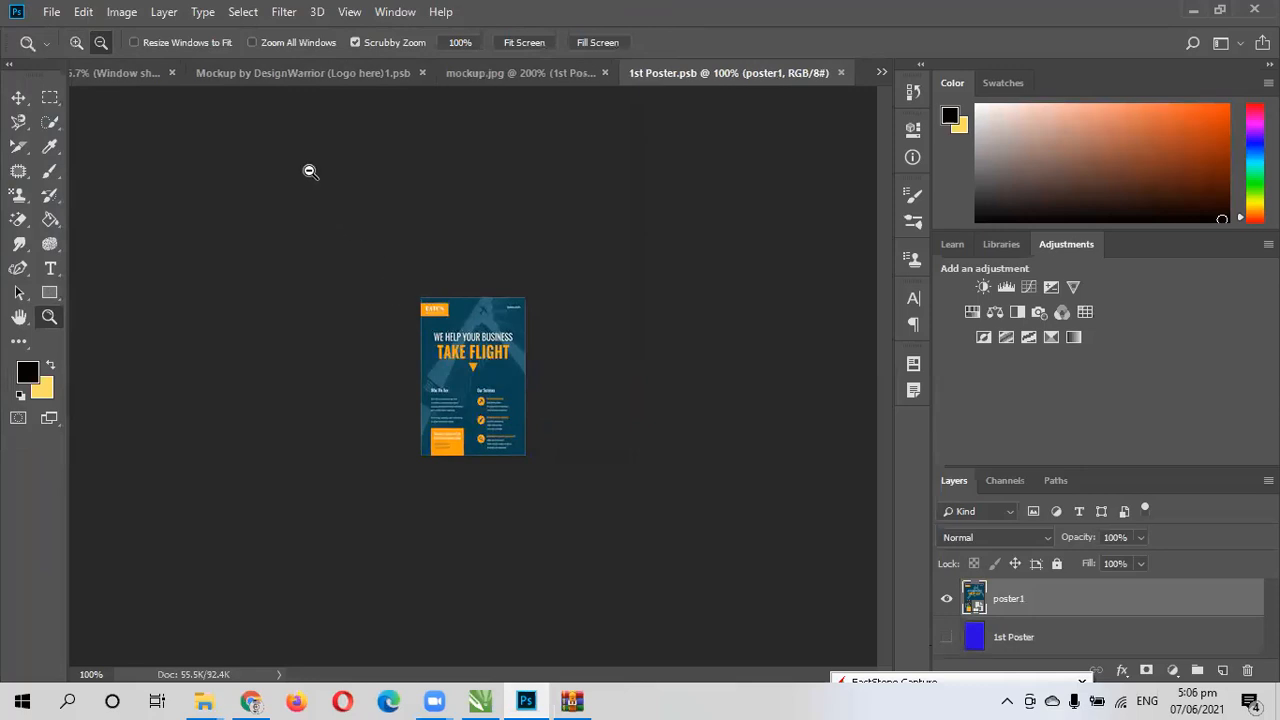
{"action": "left_click", "coordinate": [512, 73]}
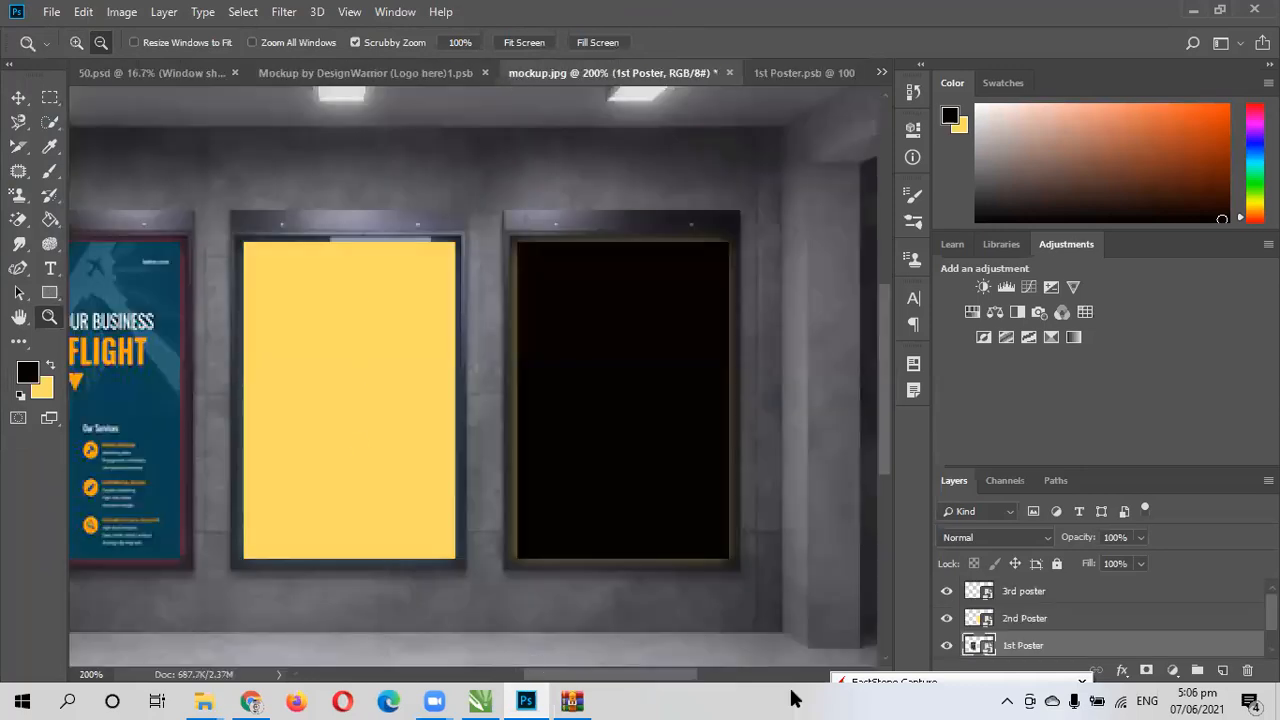
{"action": "left_click_drag", "start_coordinate": [677, 675], "coordinate": [623, 677]}
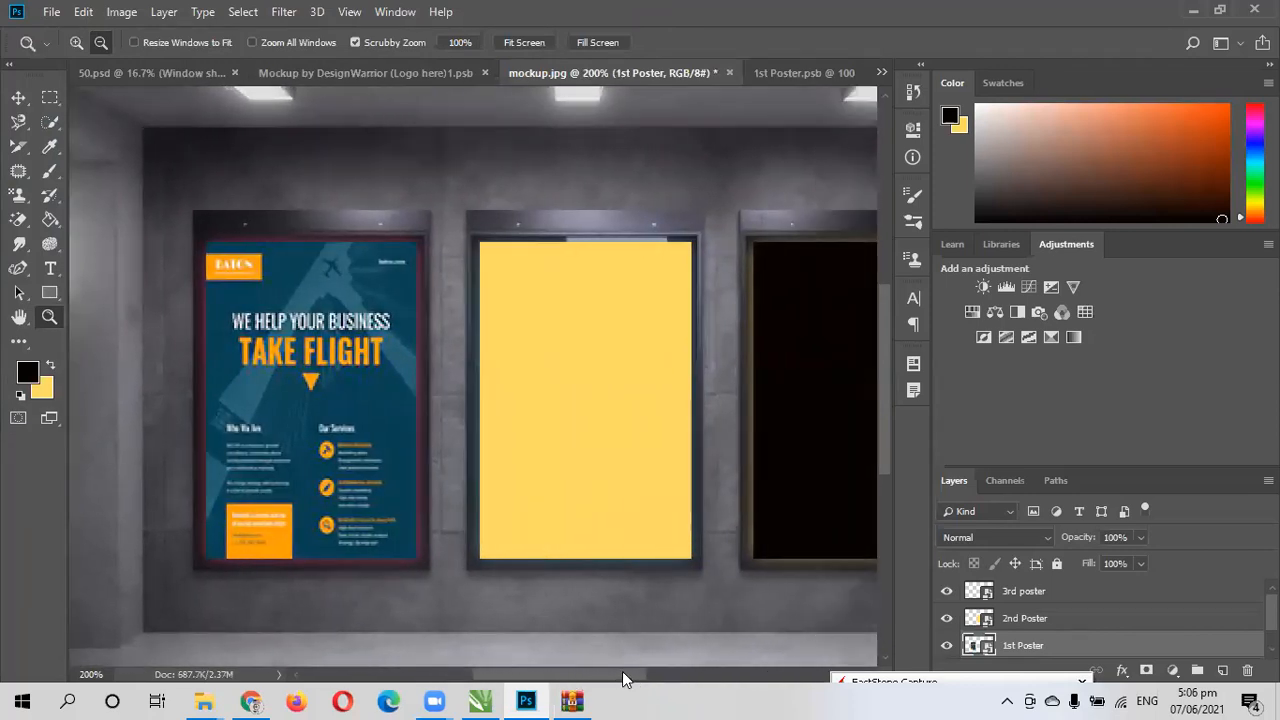
- Open the 2nd Poster smart object and place poster2 from Downloads in it as an embedded file
{"action": "double_click", "coordinate": [987, 622]}
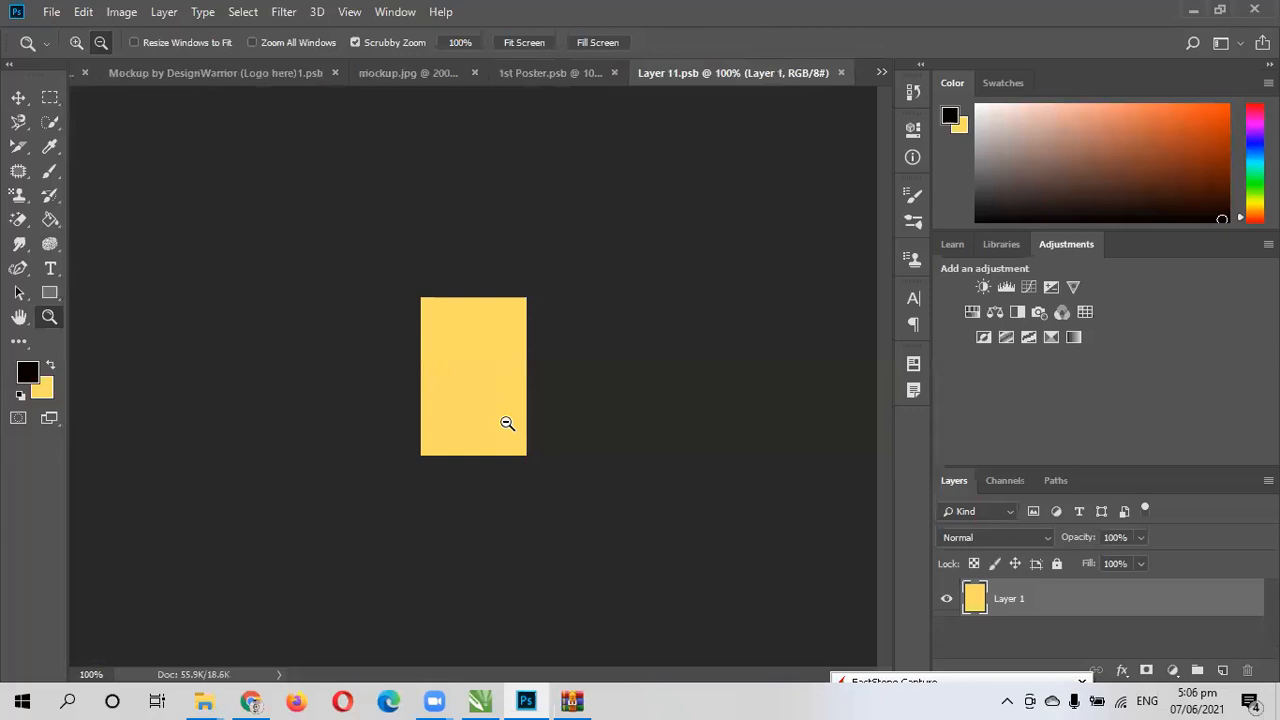
{"action": "left_click", "coordinate": [51, 12]}
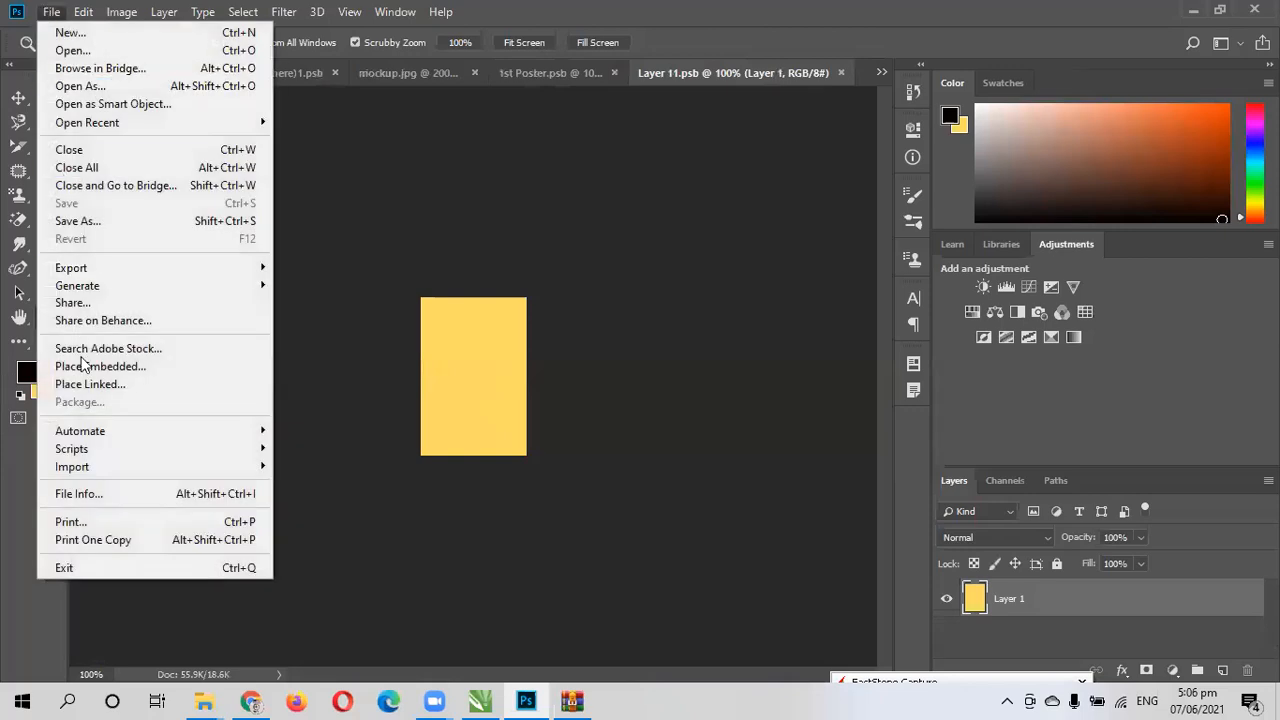
{"action": "left_click", "coordinate": [85, 366]}
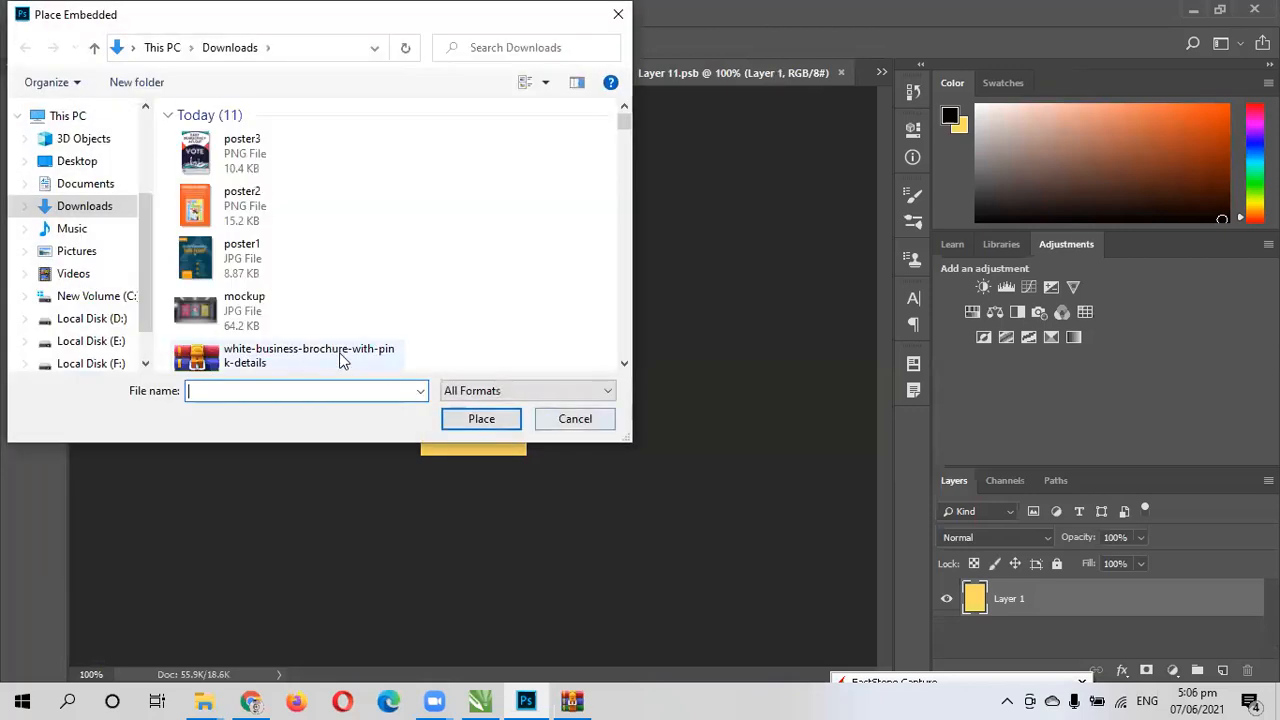
{"action": "left_click", "coordinate": [295, 212]}
{"action": "left_click", "coordinate": [476, 418]}
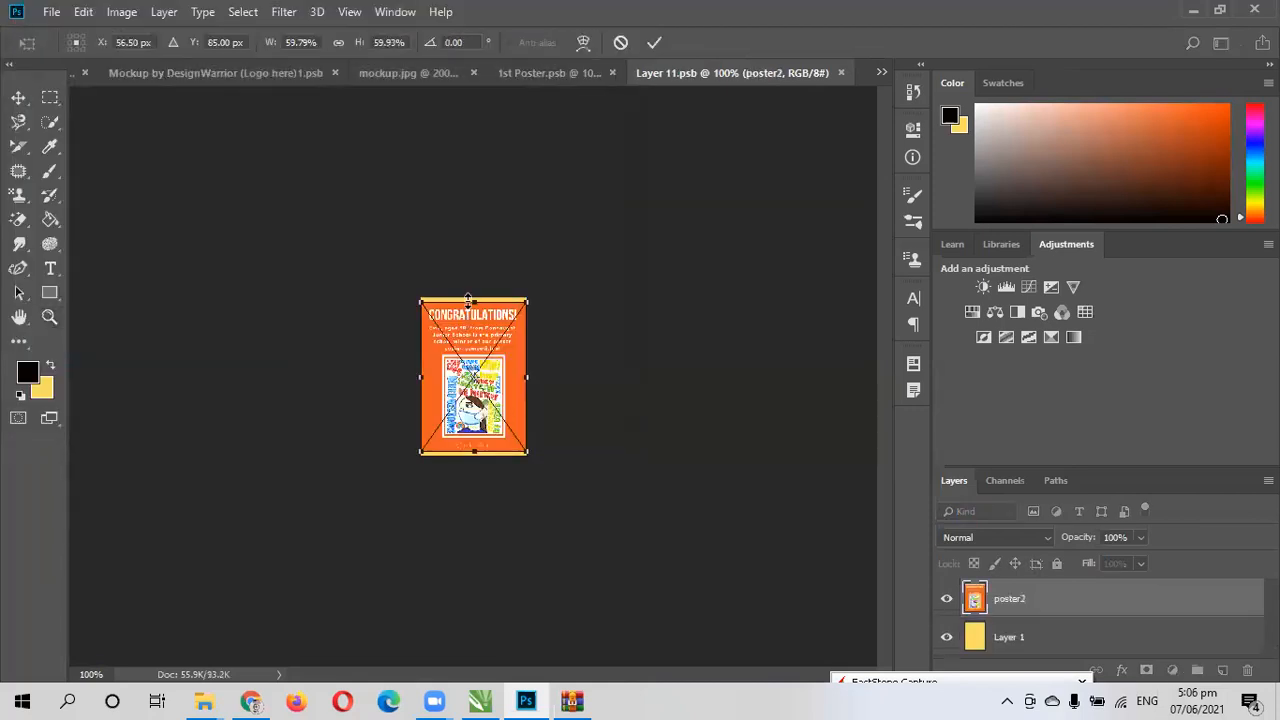
- Stretch poster2 vertically to about 63.3% height to cover the canvas, commit it, save the smart object, and return to mockup.jpg
{"action": "left_click_drag", "start_coordinate": [468, 298], "coordinate": [466, 295]}
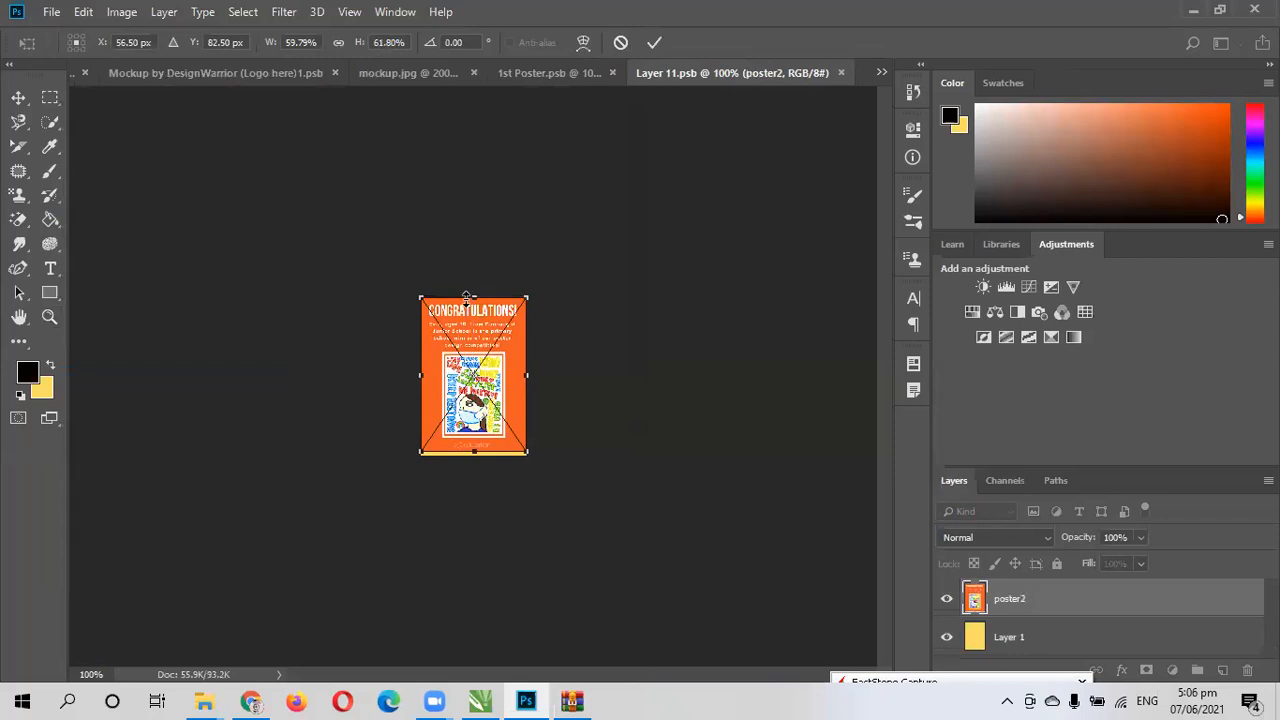
{"action": "left_click_drag", "start_coordinate": [472, 449], "coordinate": [477, 451]}
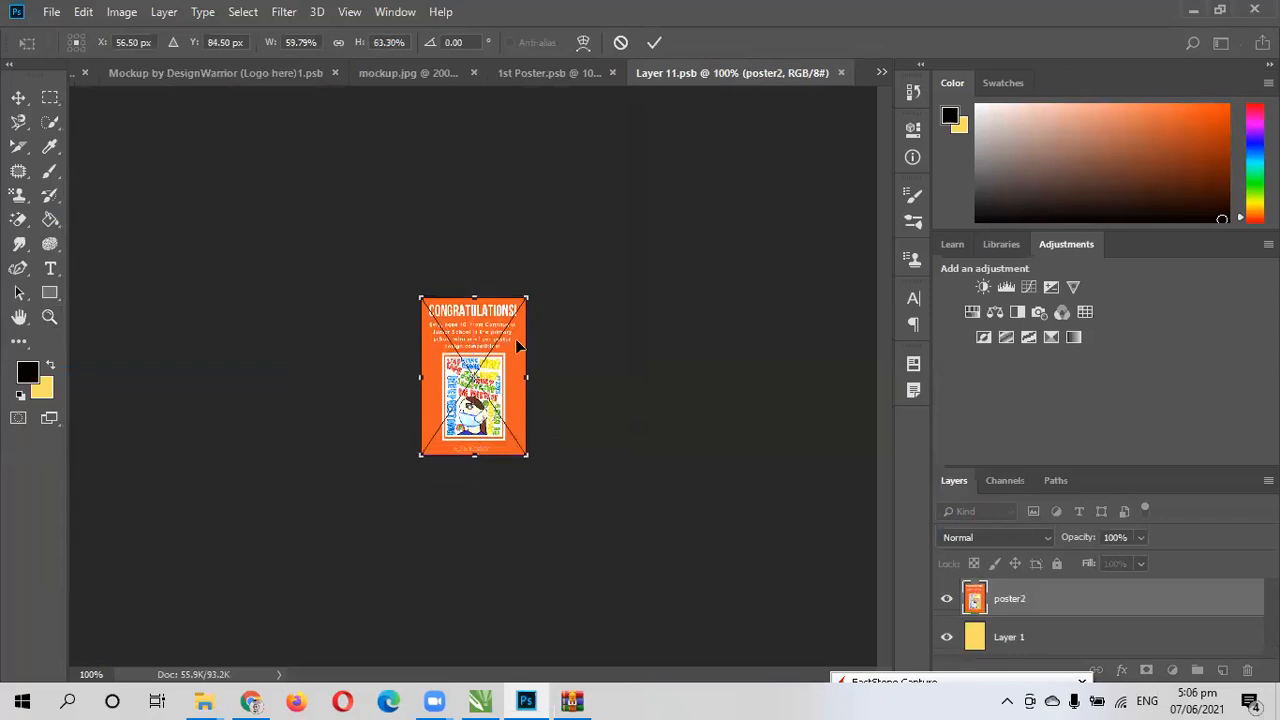
{"action": "left_click", "coordinate": [650, 44]}
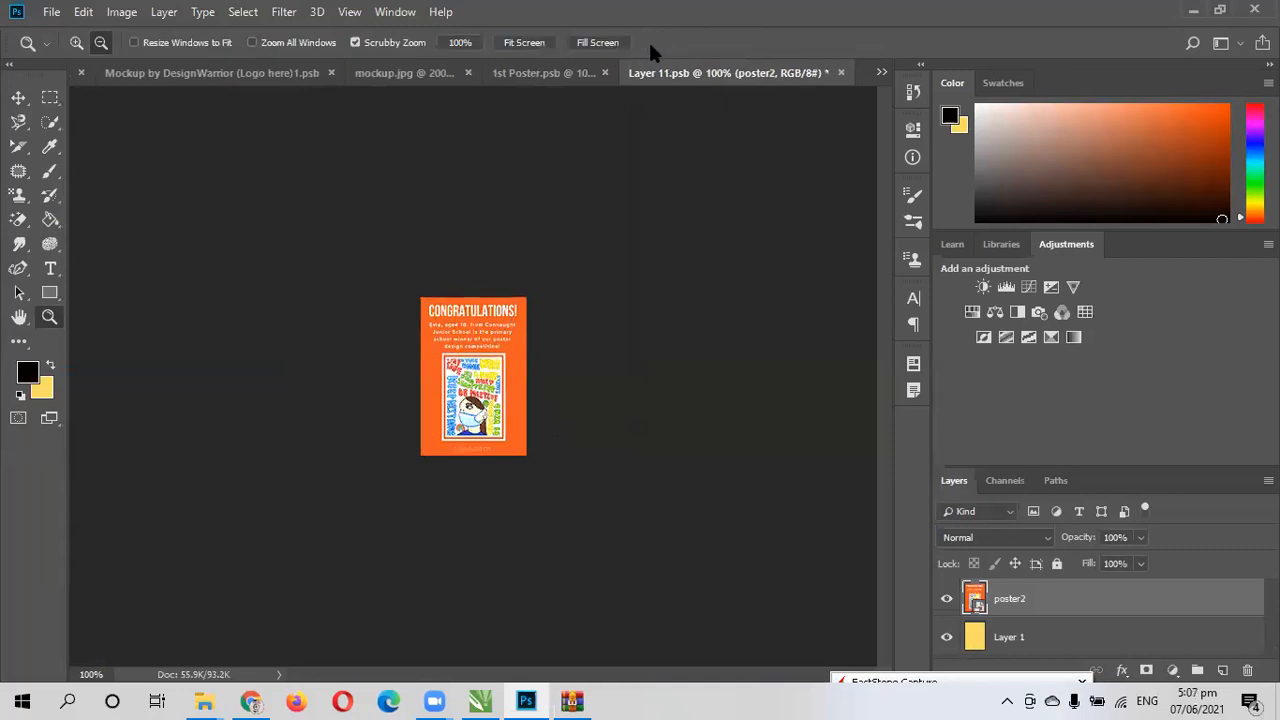
{"action": "key", "text": "ctrl+s"}
{"action": "left_click", "coordinate": [400, 72]}
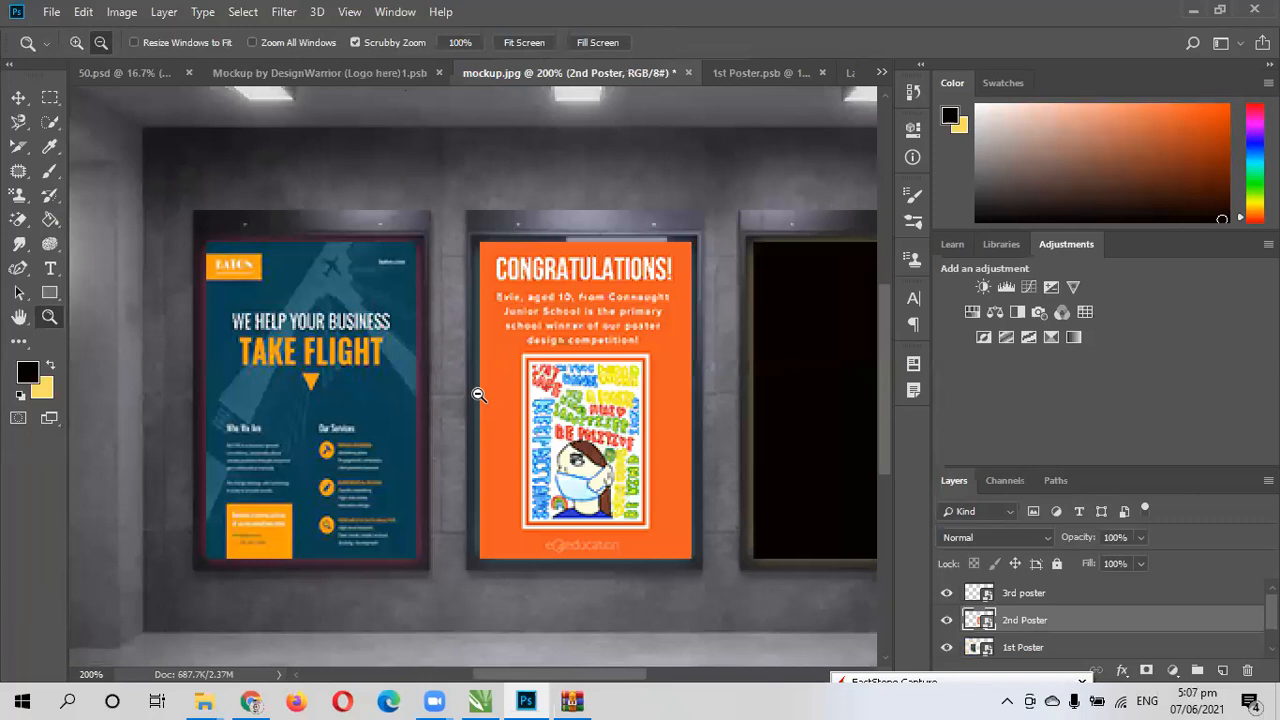
- Open the 3rd poster smart object and place poster3 from Downloads in it as an embedded file
{"action": "left_click_drag", "start_coordinate": [632, 684], "coordinate": [709, 684]}
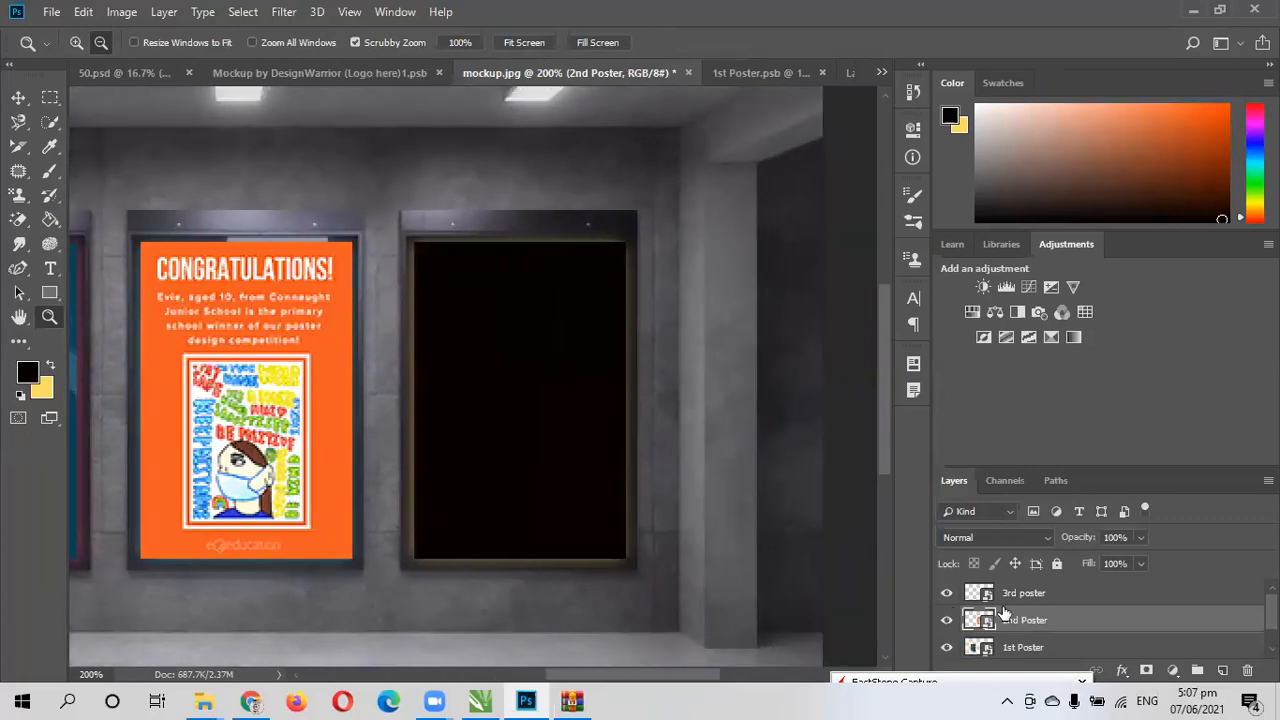
{"action": "double_click", "coordinate": [978, 594]}
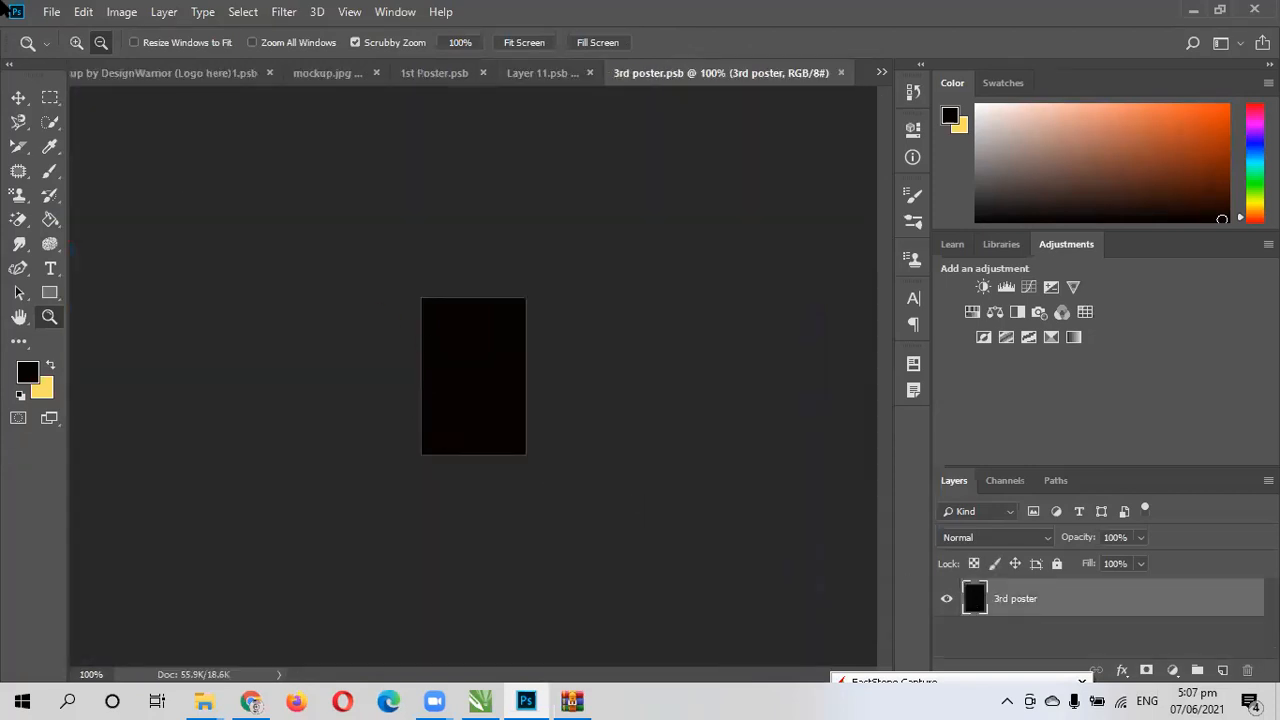
{"action": "left_click", "coordinate": [53, 12]}
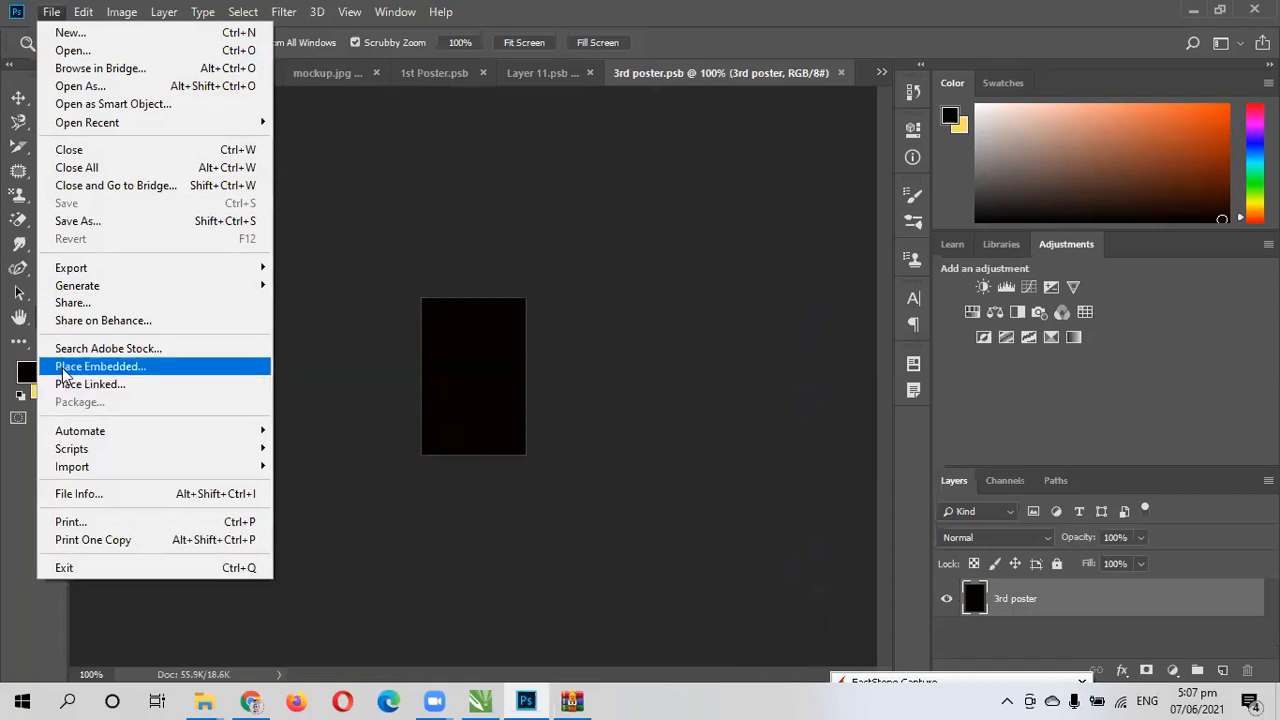
{"action": "left_click", "coordinate": [63, 367]}
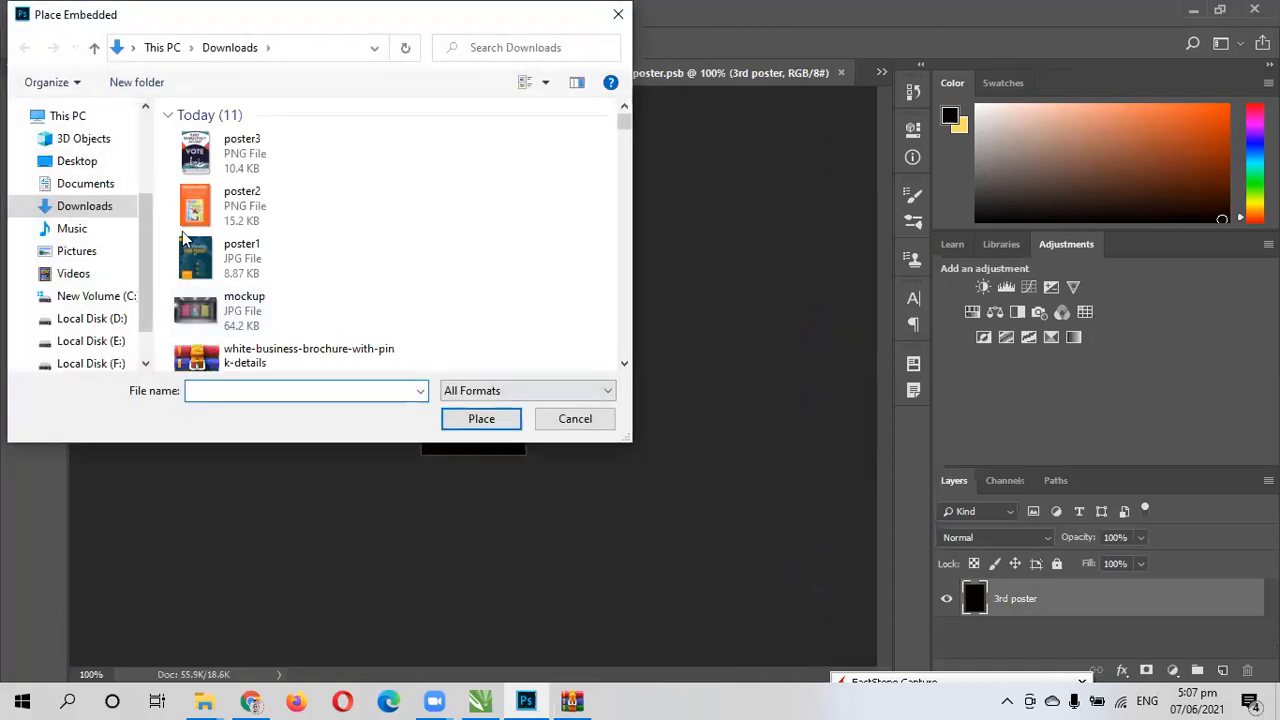
{"action": "left_click", "coordinate": [200, 158]}
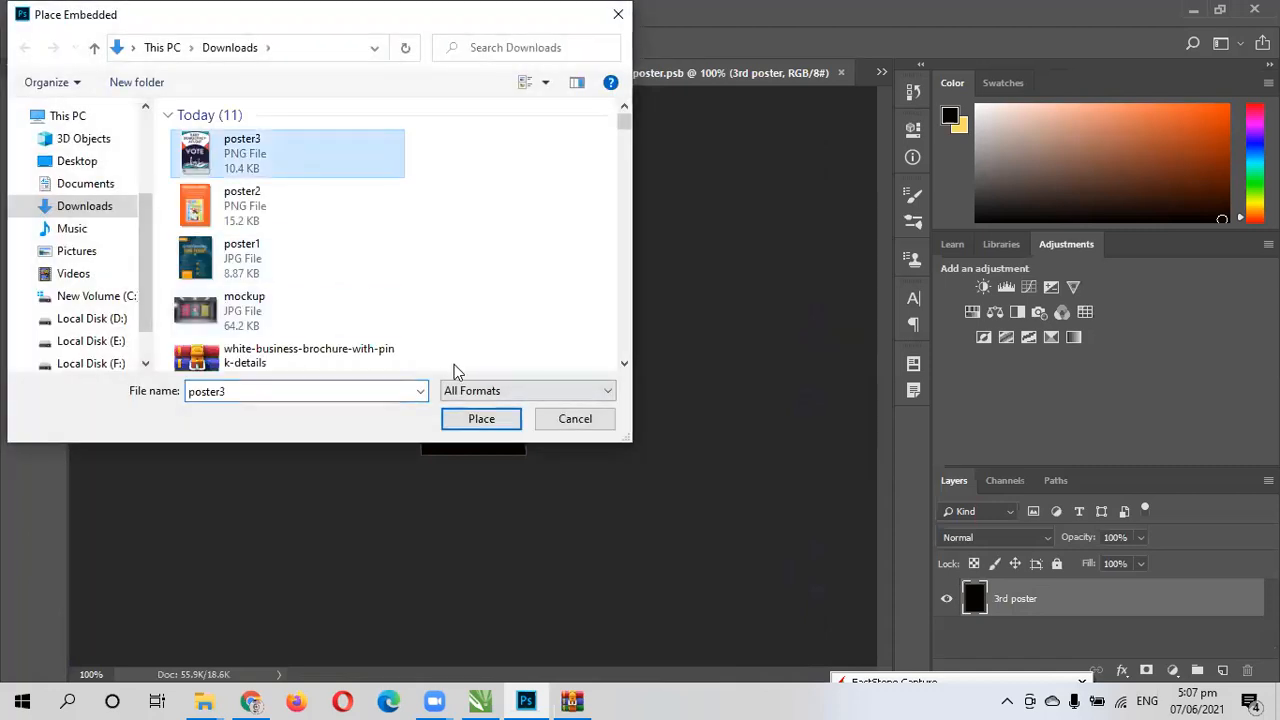
{"action": "left_click", "coordinate": [457, 420]}
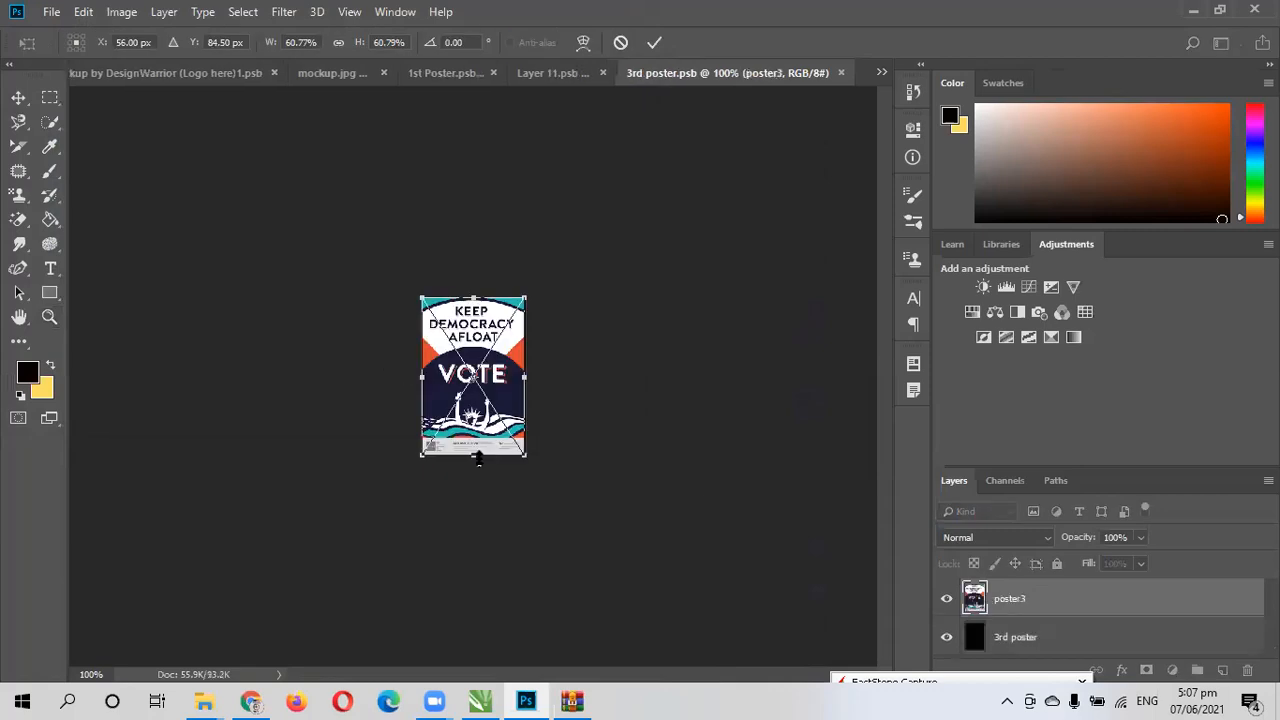
- Fit poster3 to the canvas height, commit the placement, save the smart object, and view the whole mockup.jpg at 100%
{"action": "left_click_drag", "start_coordinate": [468, 293], "coordinate": [468, 292]}
{"action": "mouse_move", "coordinate": [472, 456]}
{"action": "left_mouse_down"}
{"action": "mouse_move", "coordinate": [473, 434]}
{"action": "mouse_move", "coordinate": [473, 455]}
{"action": "left_mouse_up"}
{"action": "left_click", "coordinate": [652, 44]}
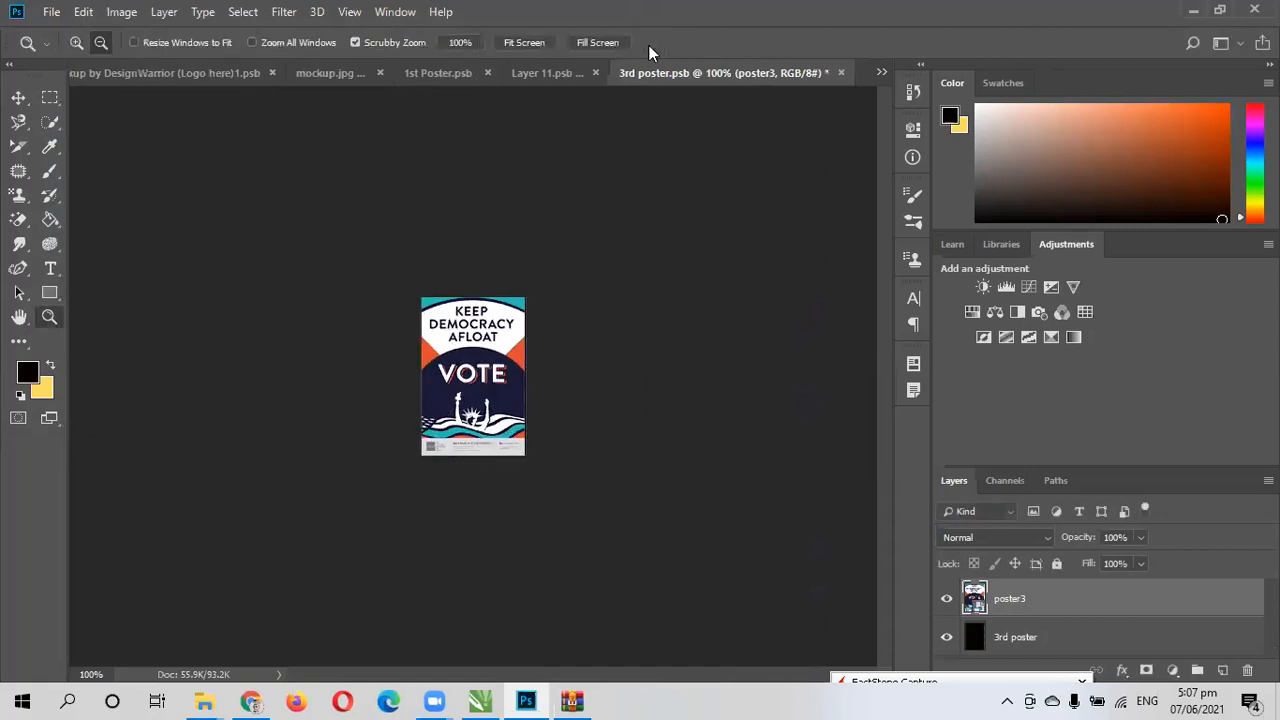
{"action": "key", "text": "ctrl+s"}
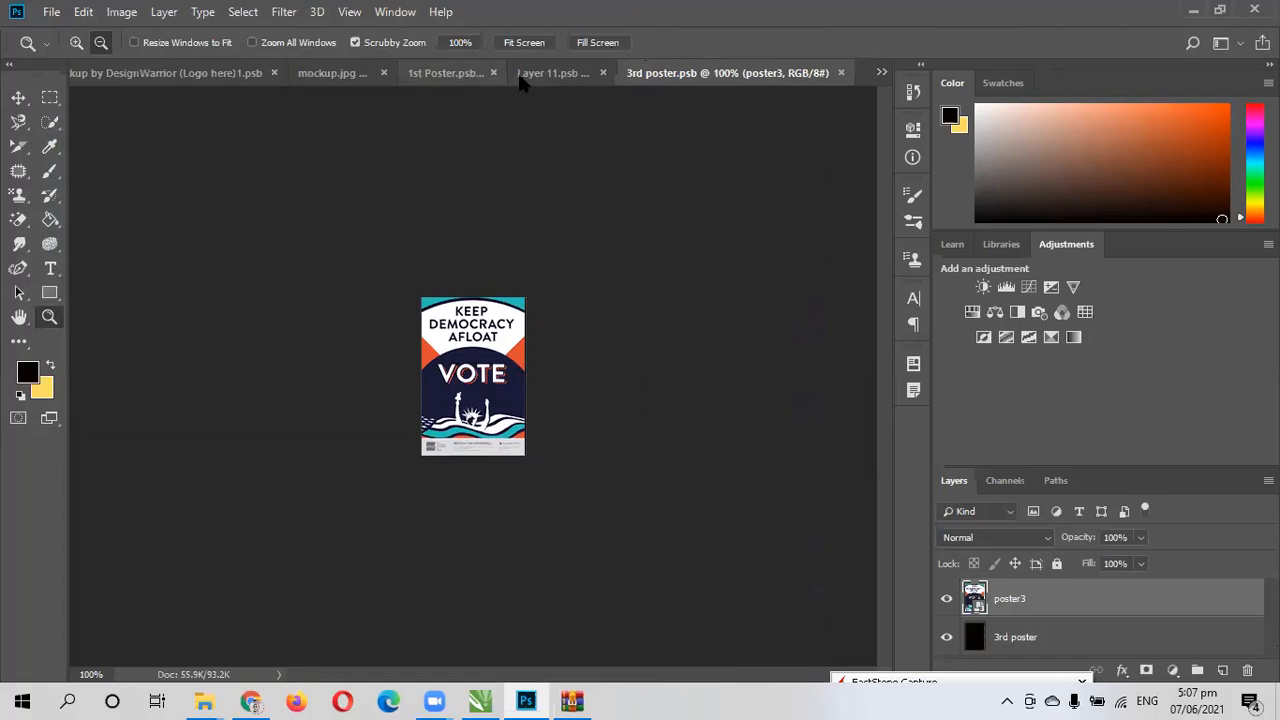
{"action": "left_click", "coordinate": [319, 75]}
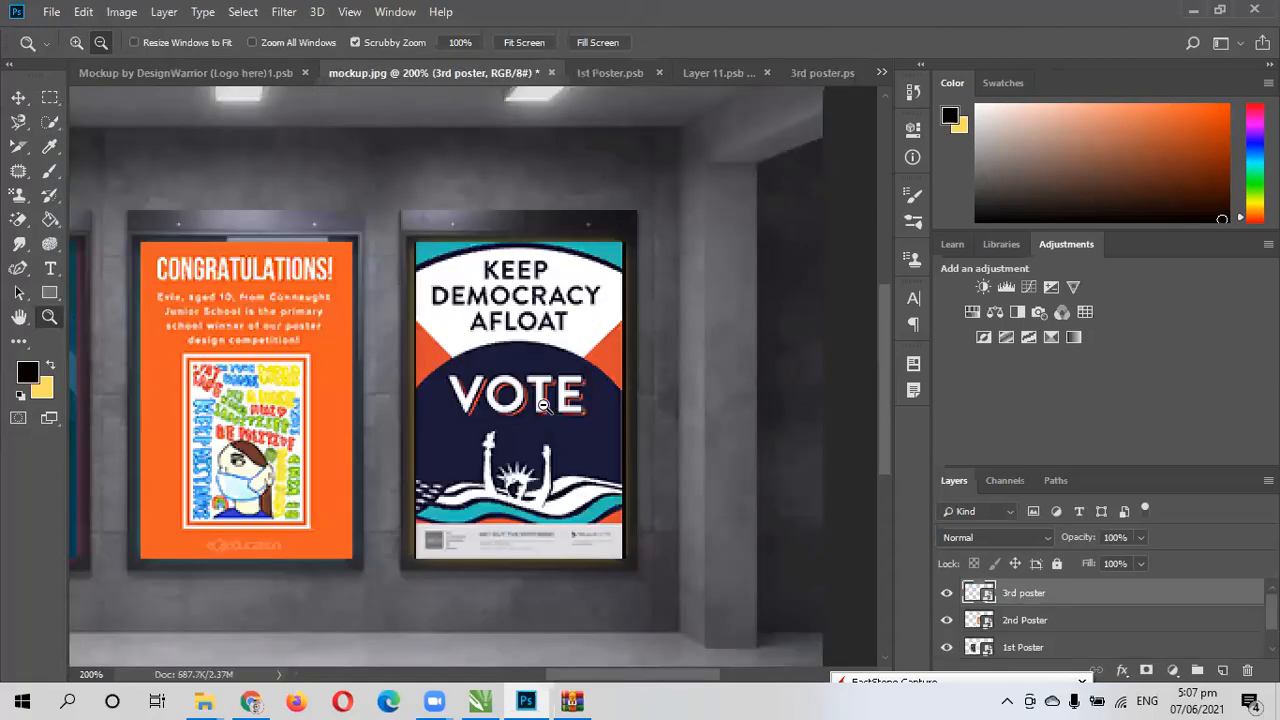
{"action": "left_click", "coordinate": [366, 411]}
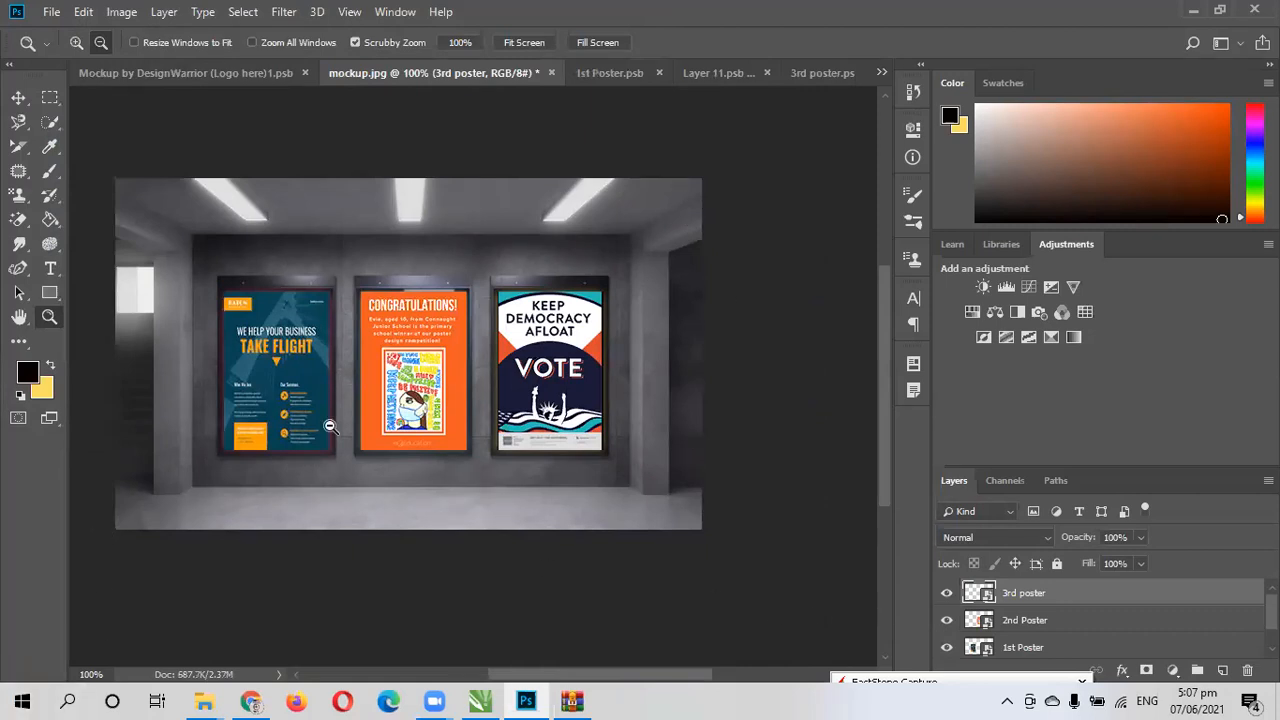
{"action": "scroll", "coordinate": [322, 355], "scroll_direction": "down", "scroll_amount": 2}
{"action": "scroll", "coordinate": [322, 355], "scroll_direction": "up", "scroll_amount": 4}
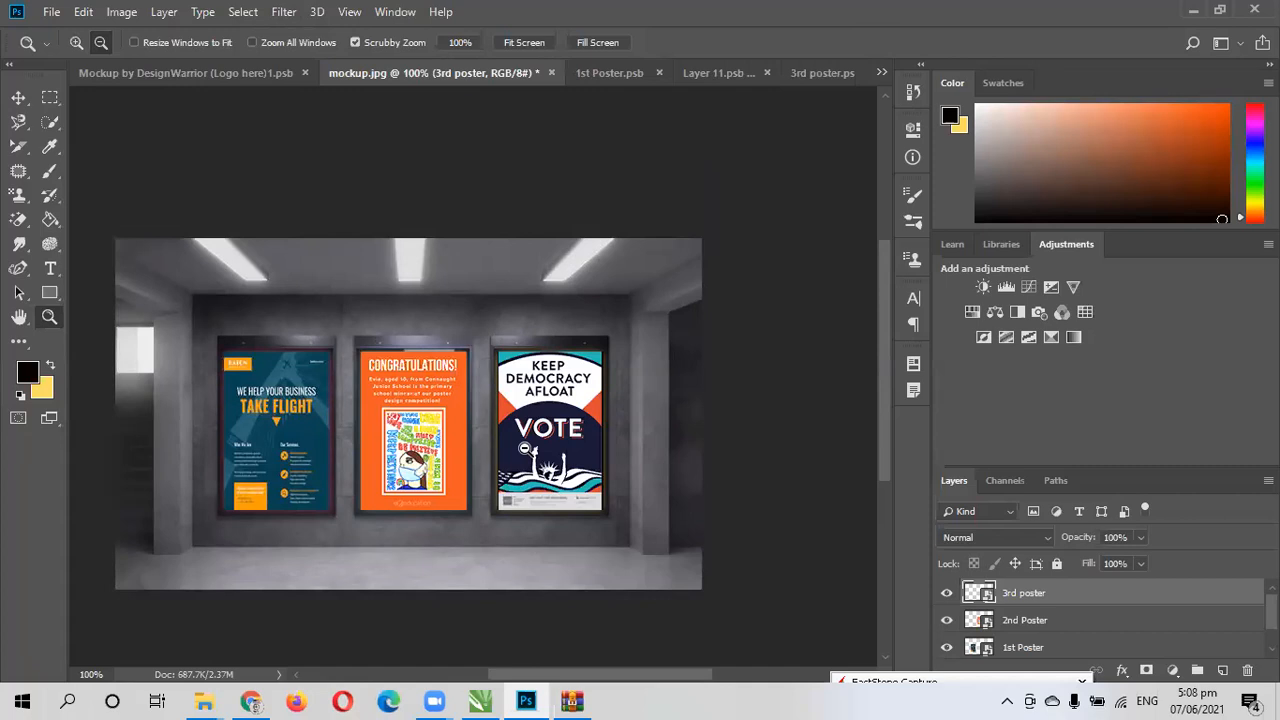
{"action": "scroll", "coordinate": [1046, 620], "scroll_direction": "down", "scroll_amount": 1}
{"action": "scroll", "coordinate": [1046, 620], "scroll_direction": "up", "scroll_amount": 1}
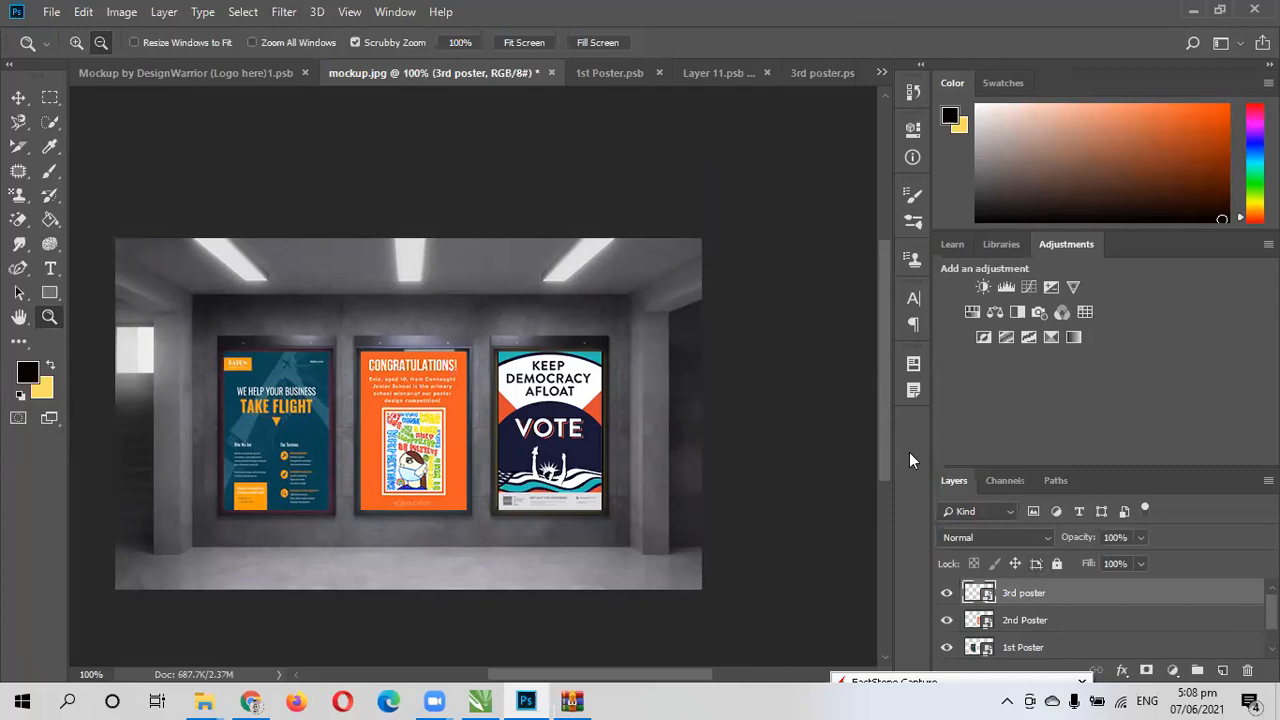